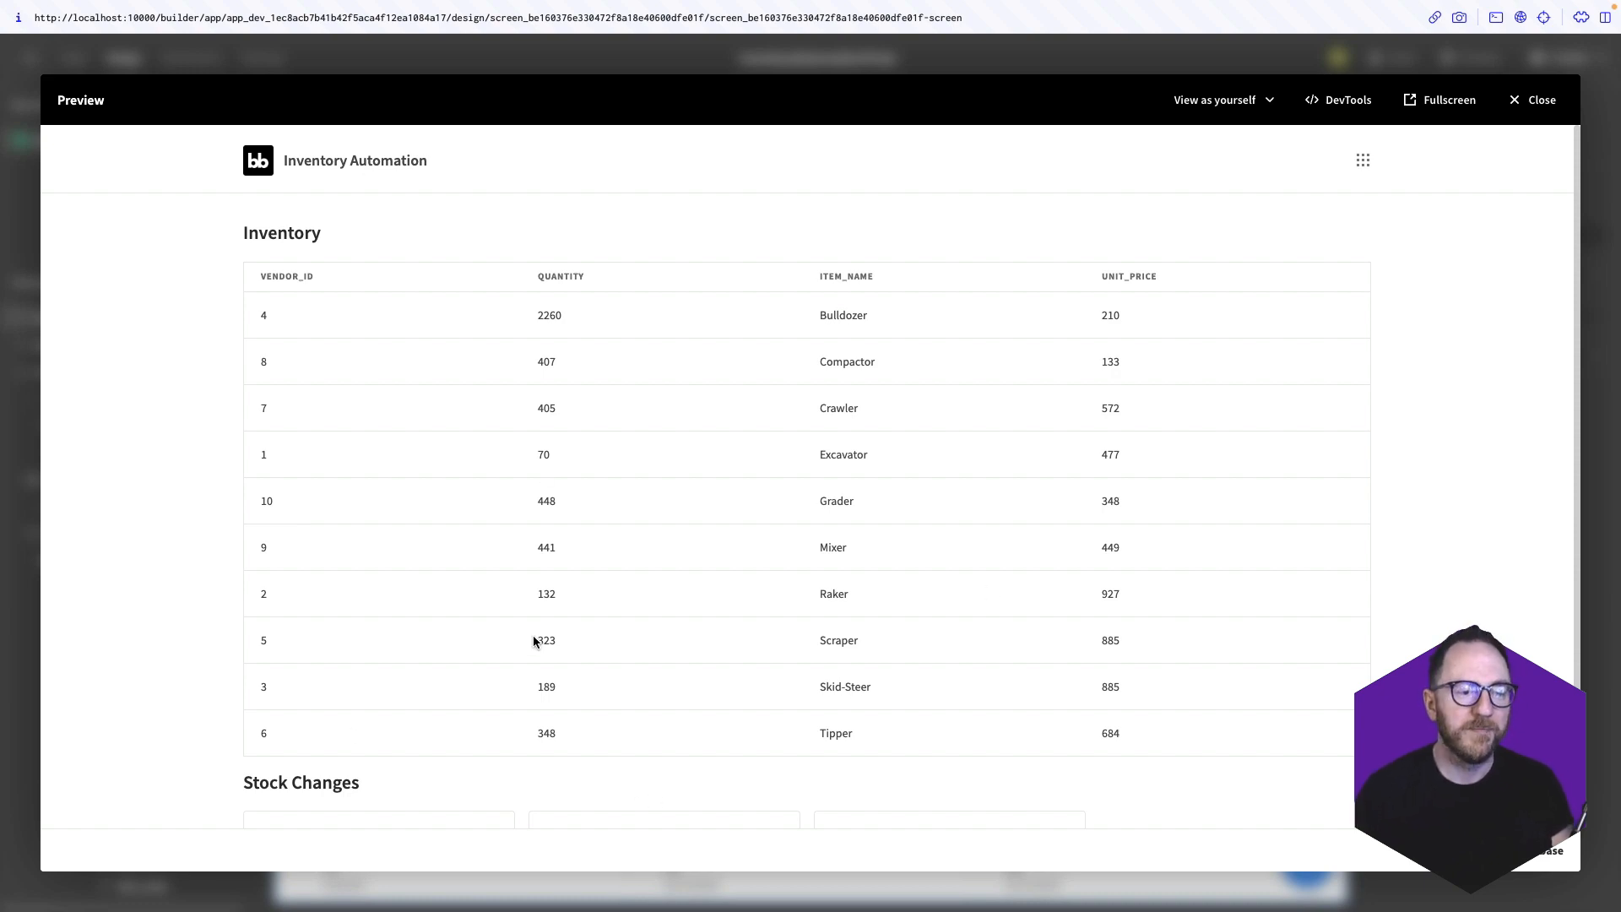
Examine the previewed app's inventory table, stock changes cards and the restock form for the Bulldozer item
scroll(587, 604, "down", 2)
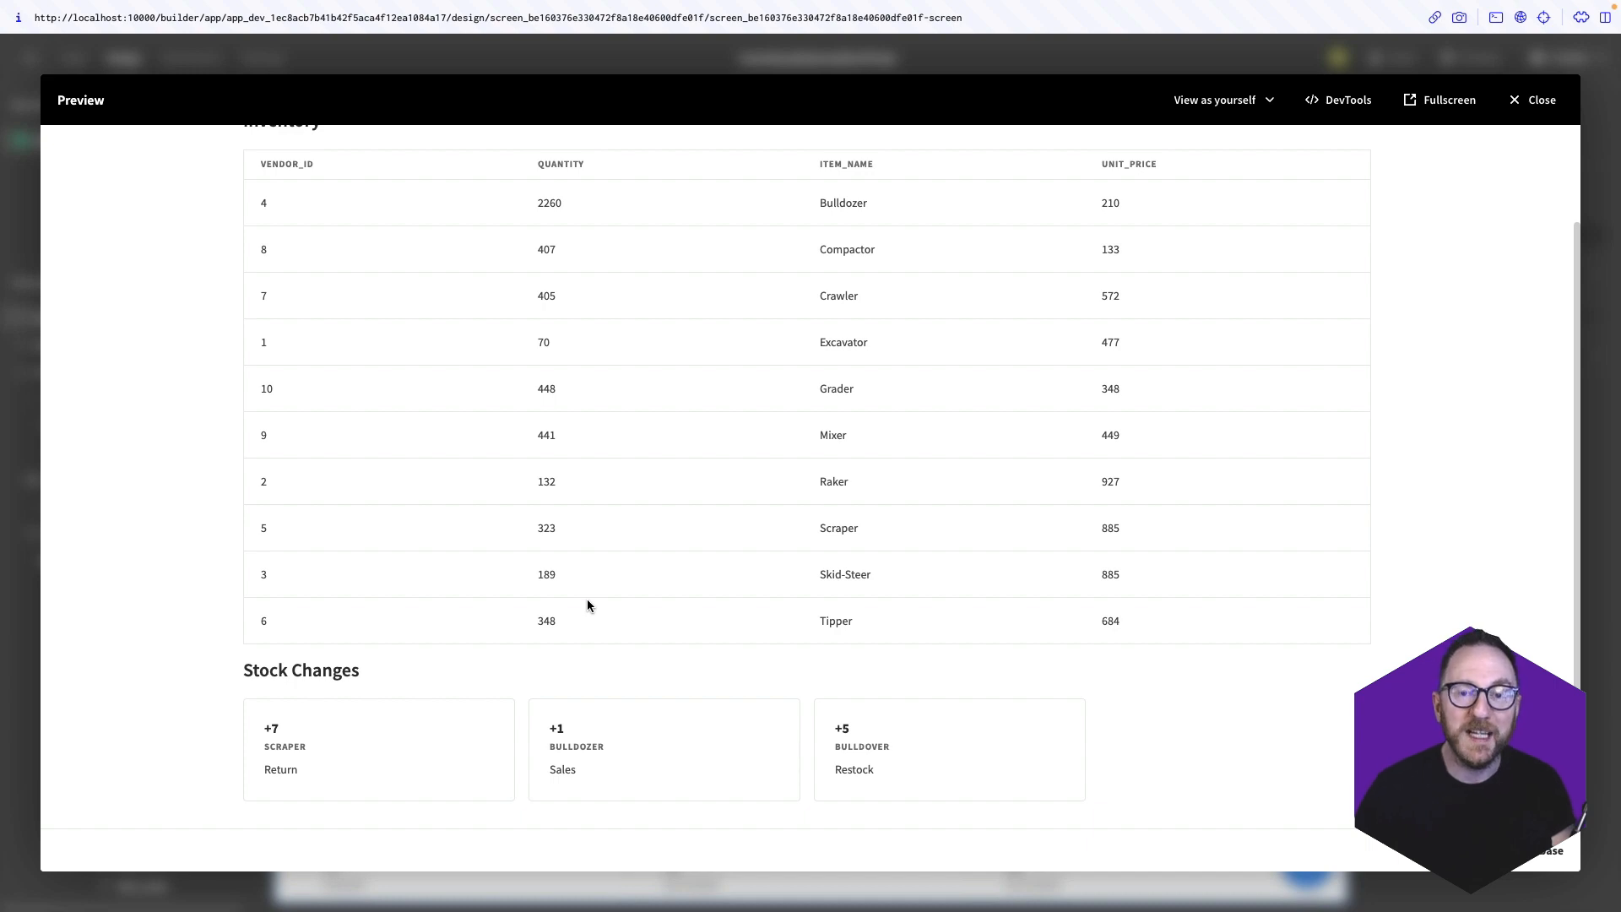
scroll(587, 605, "up", 2)
scroll(600, 579, "down", 1)
scroll(603, 506, "up", 2)
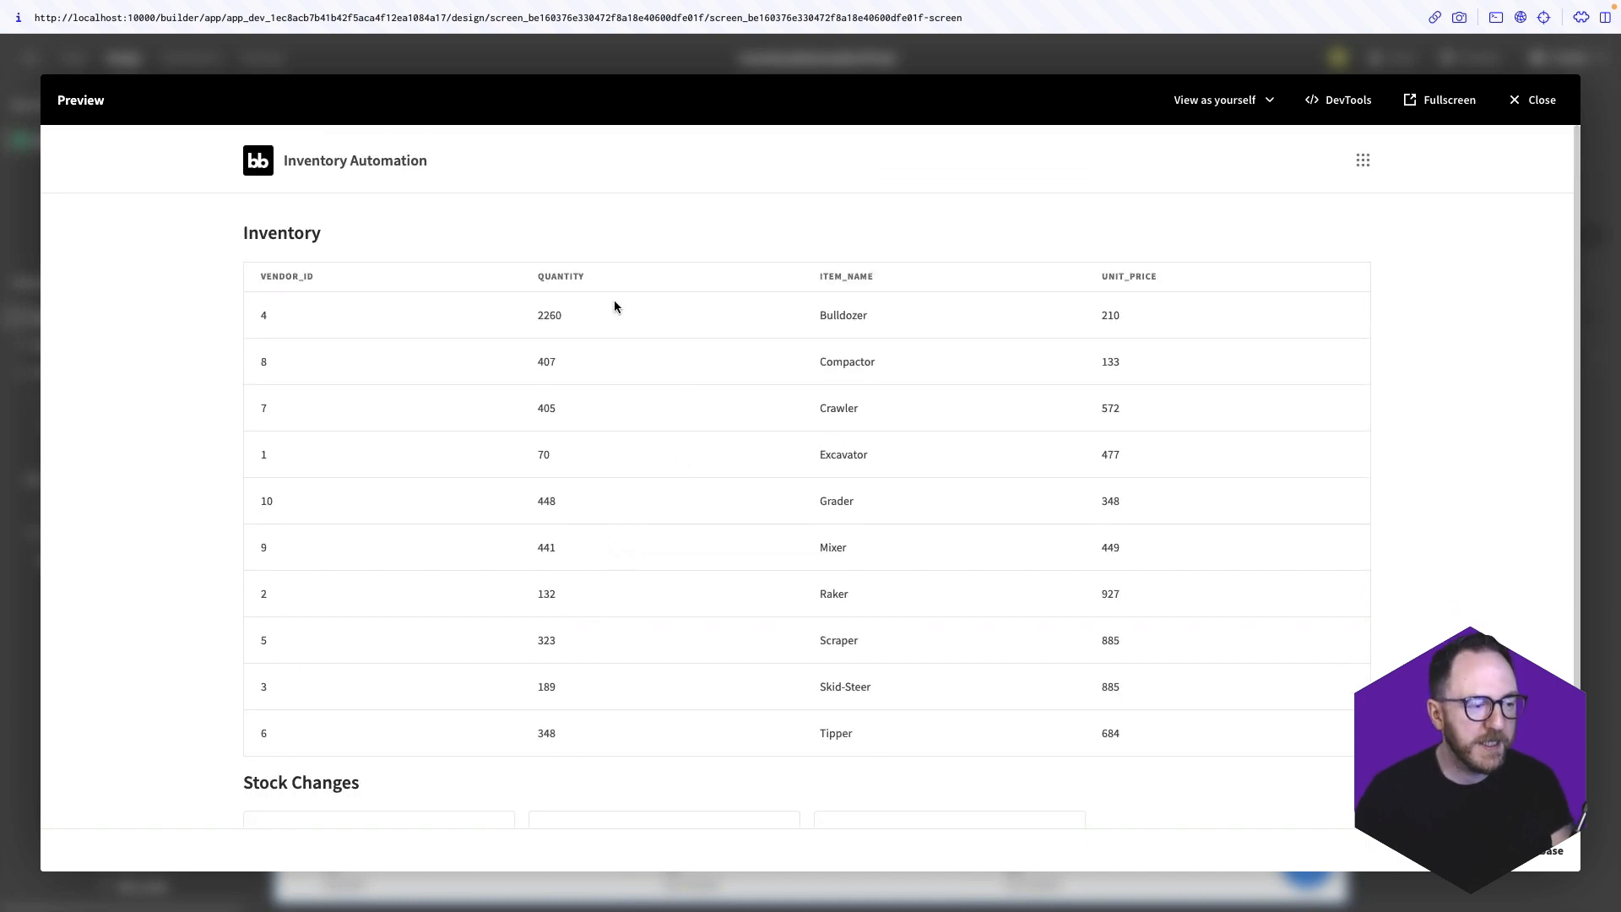
left_click(379, 332)
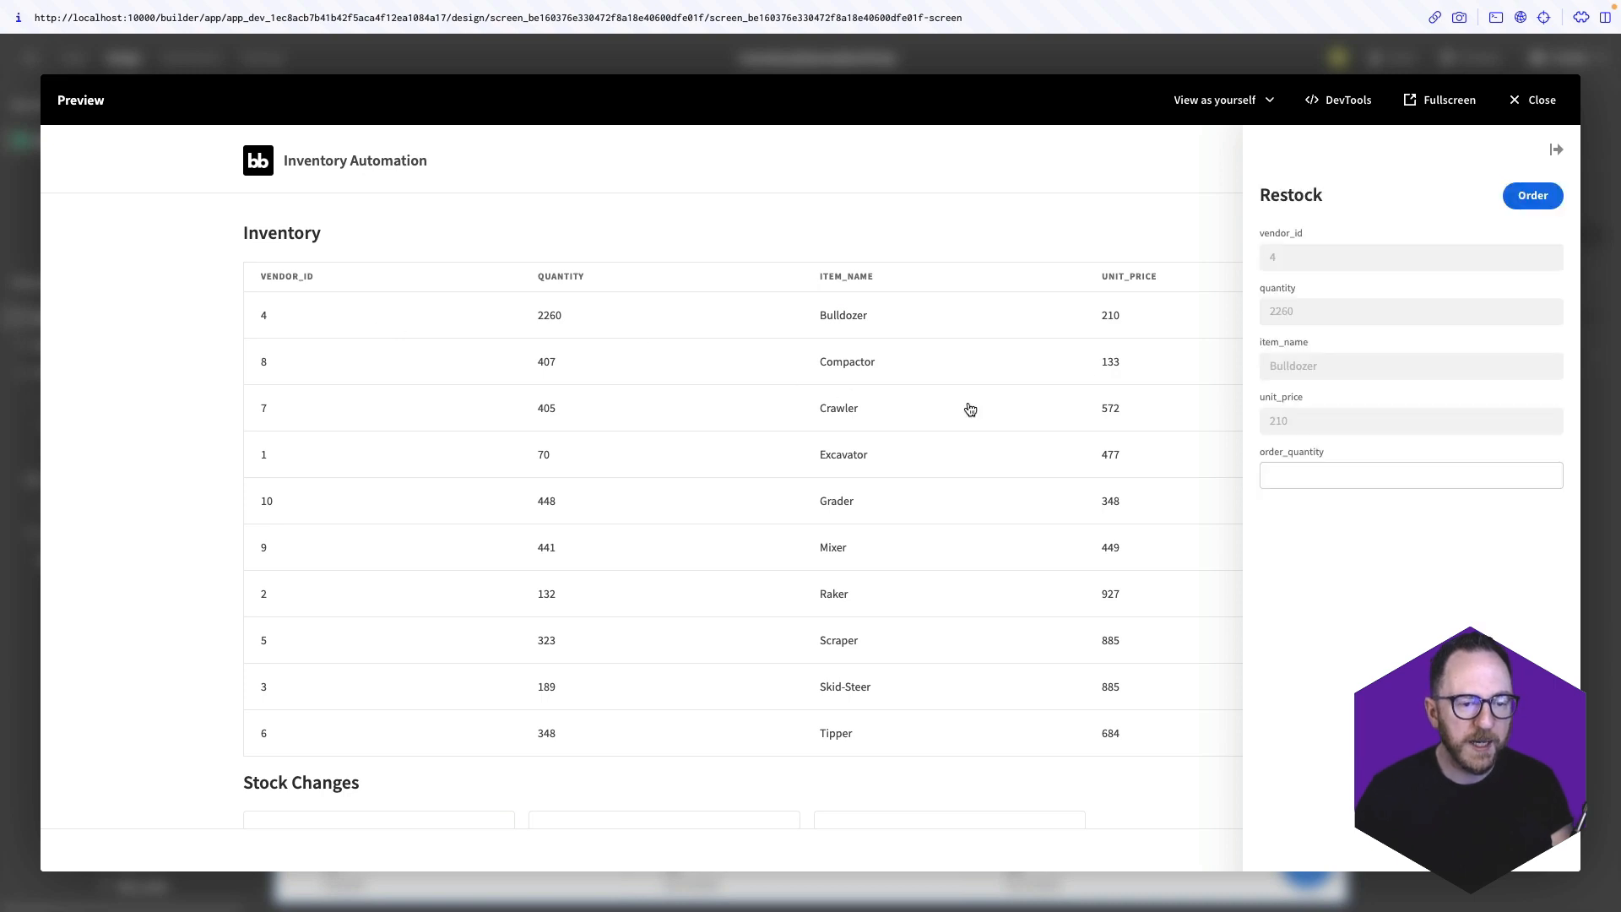
left_click(1327, 469)
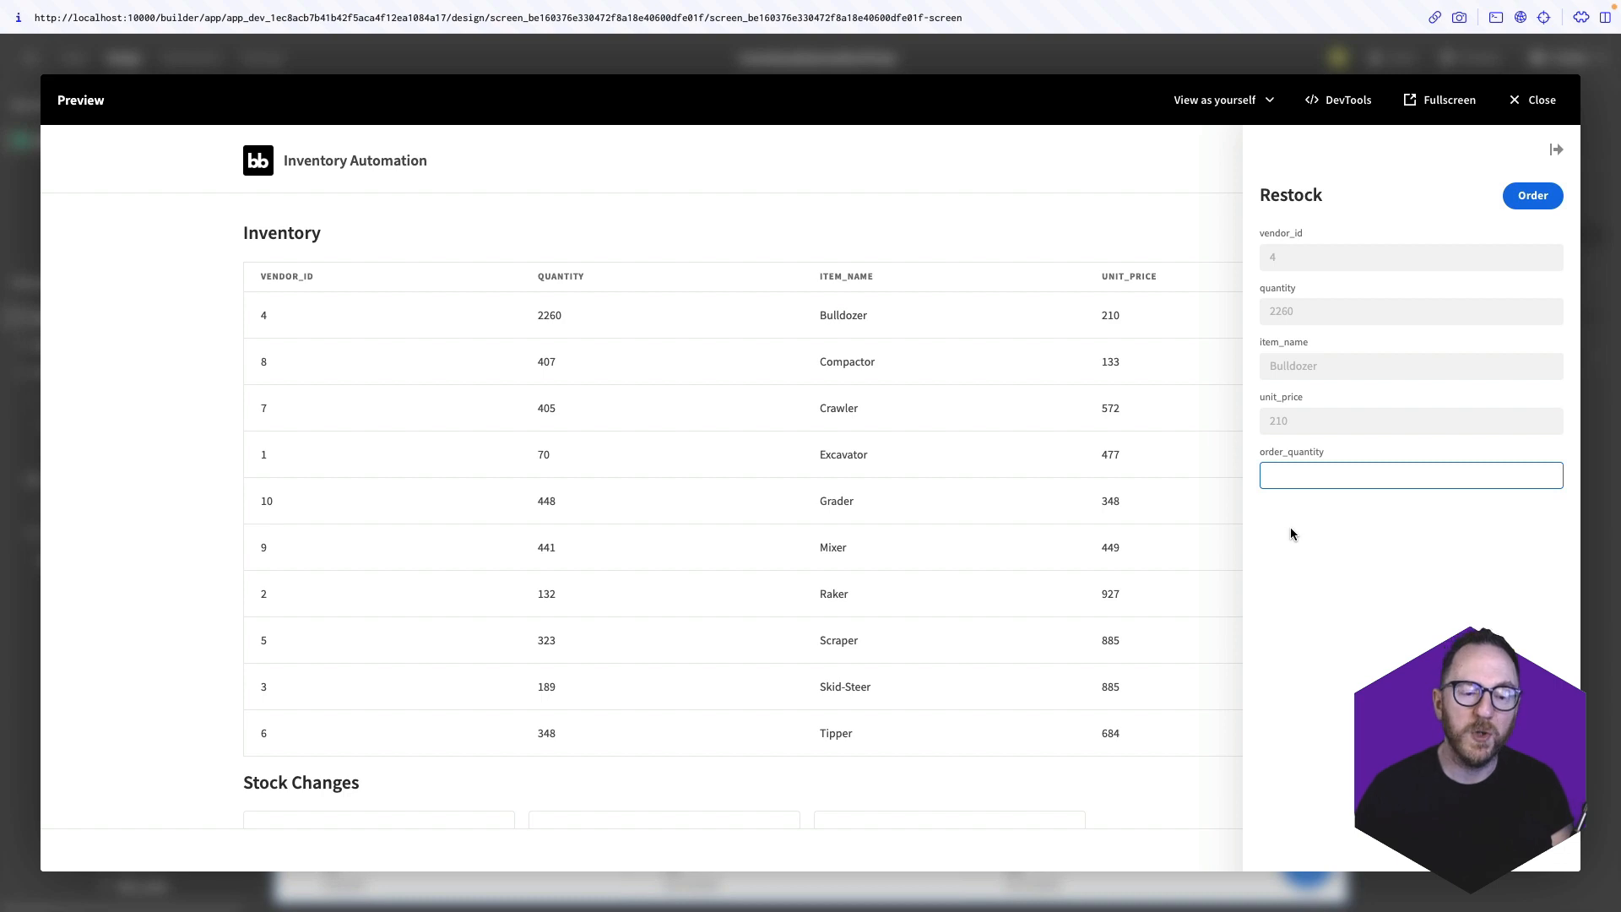
left_click(1146, 211)
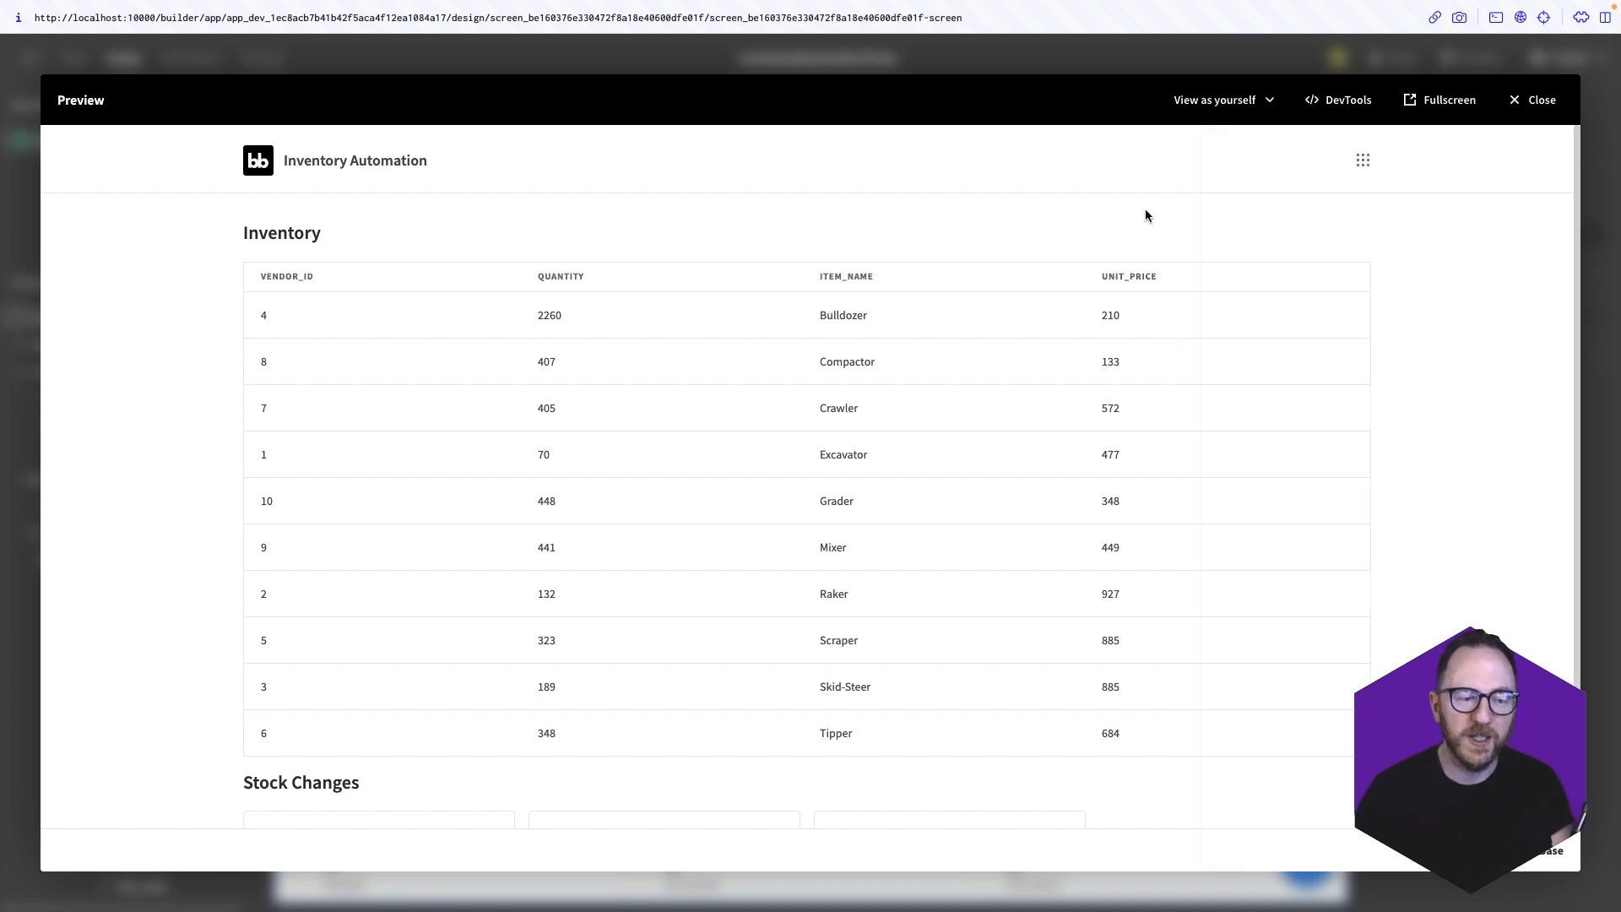
scroll(944, 763, "down", 2)
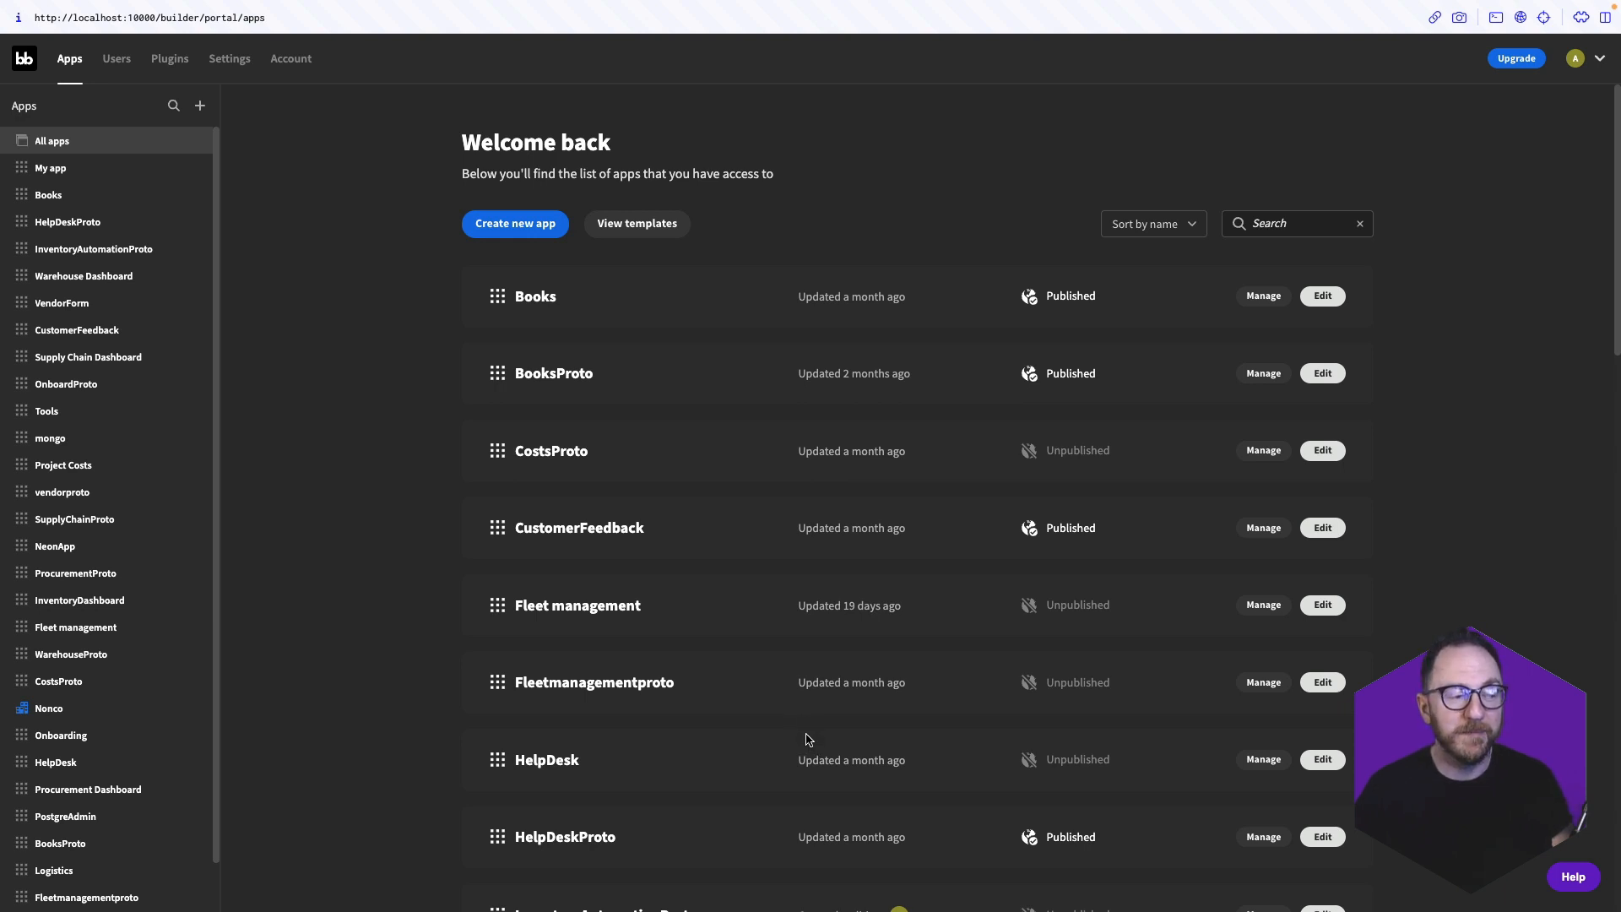
Create a new app from scratch named Inventory Automation with the URL /inventory-automation
left_click(525, 227)
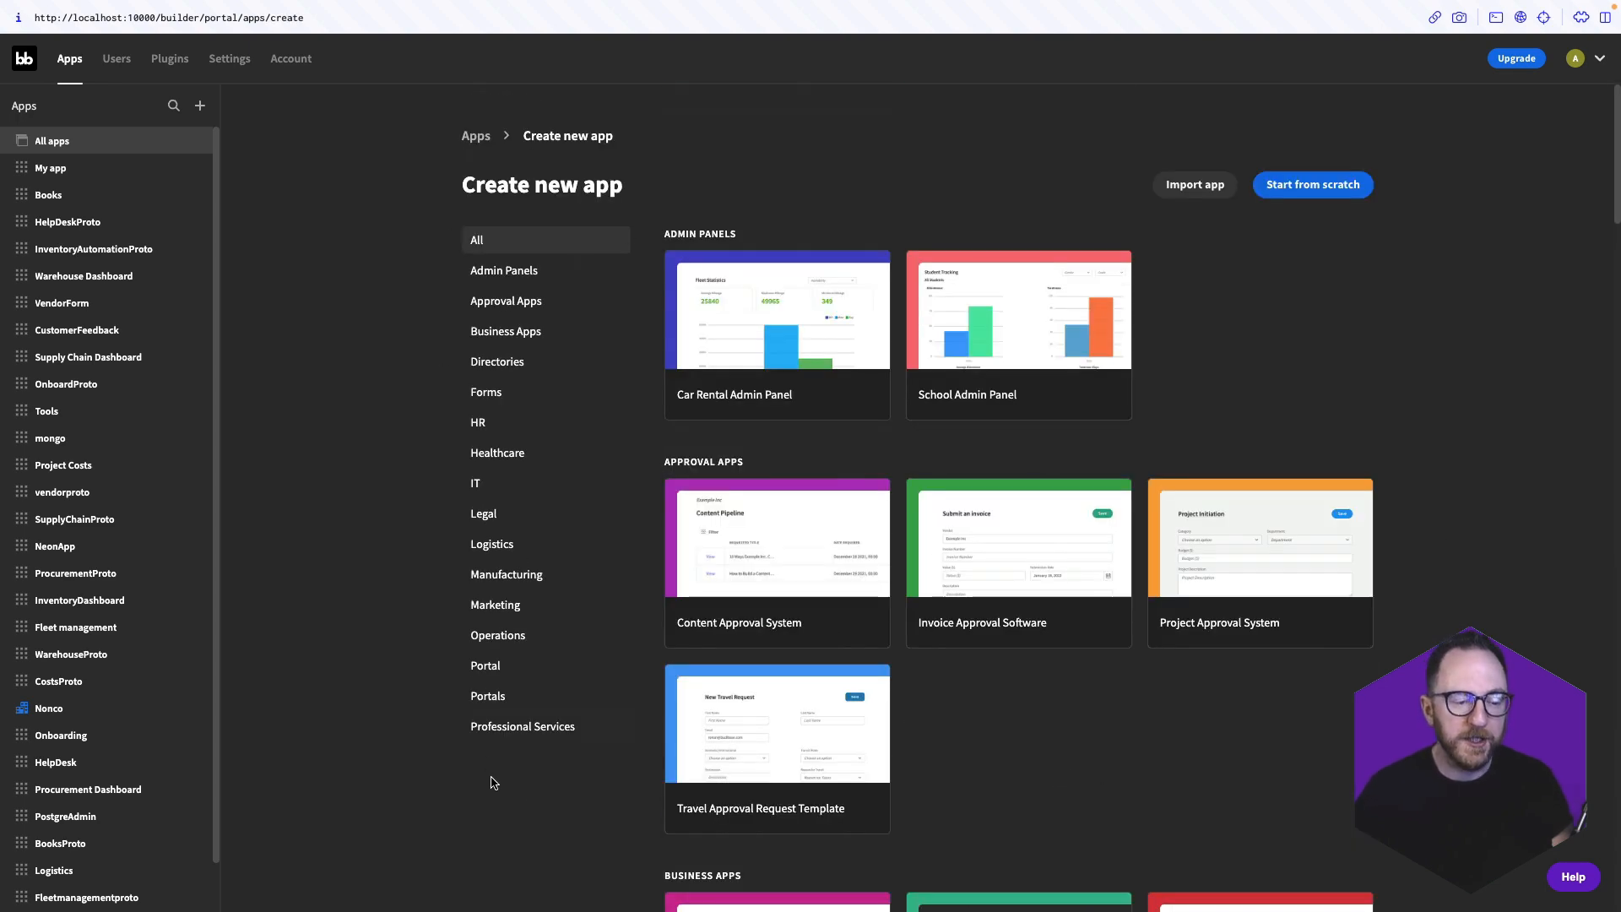
scroll(594, 812, "down", 3)
scroll(594, 812, "up", 3)
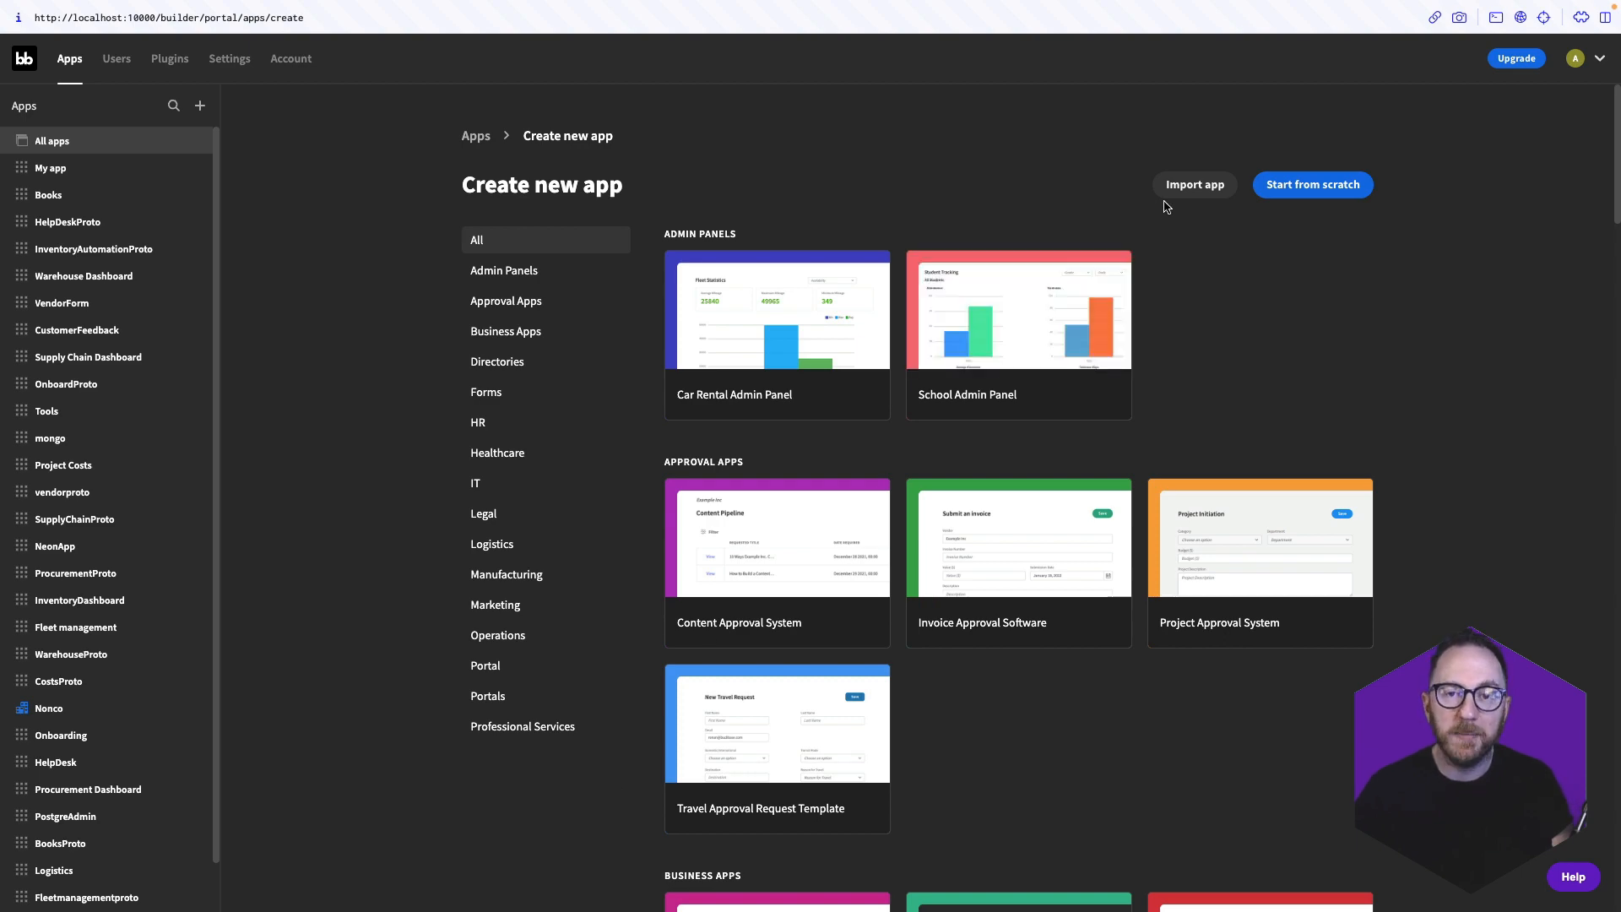
left_click(1283, 193)
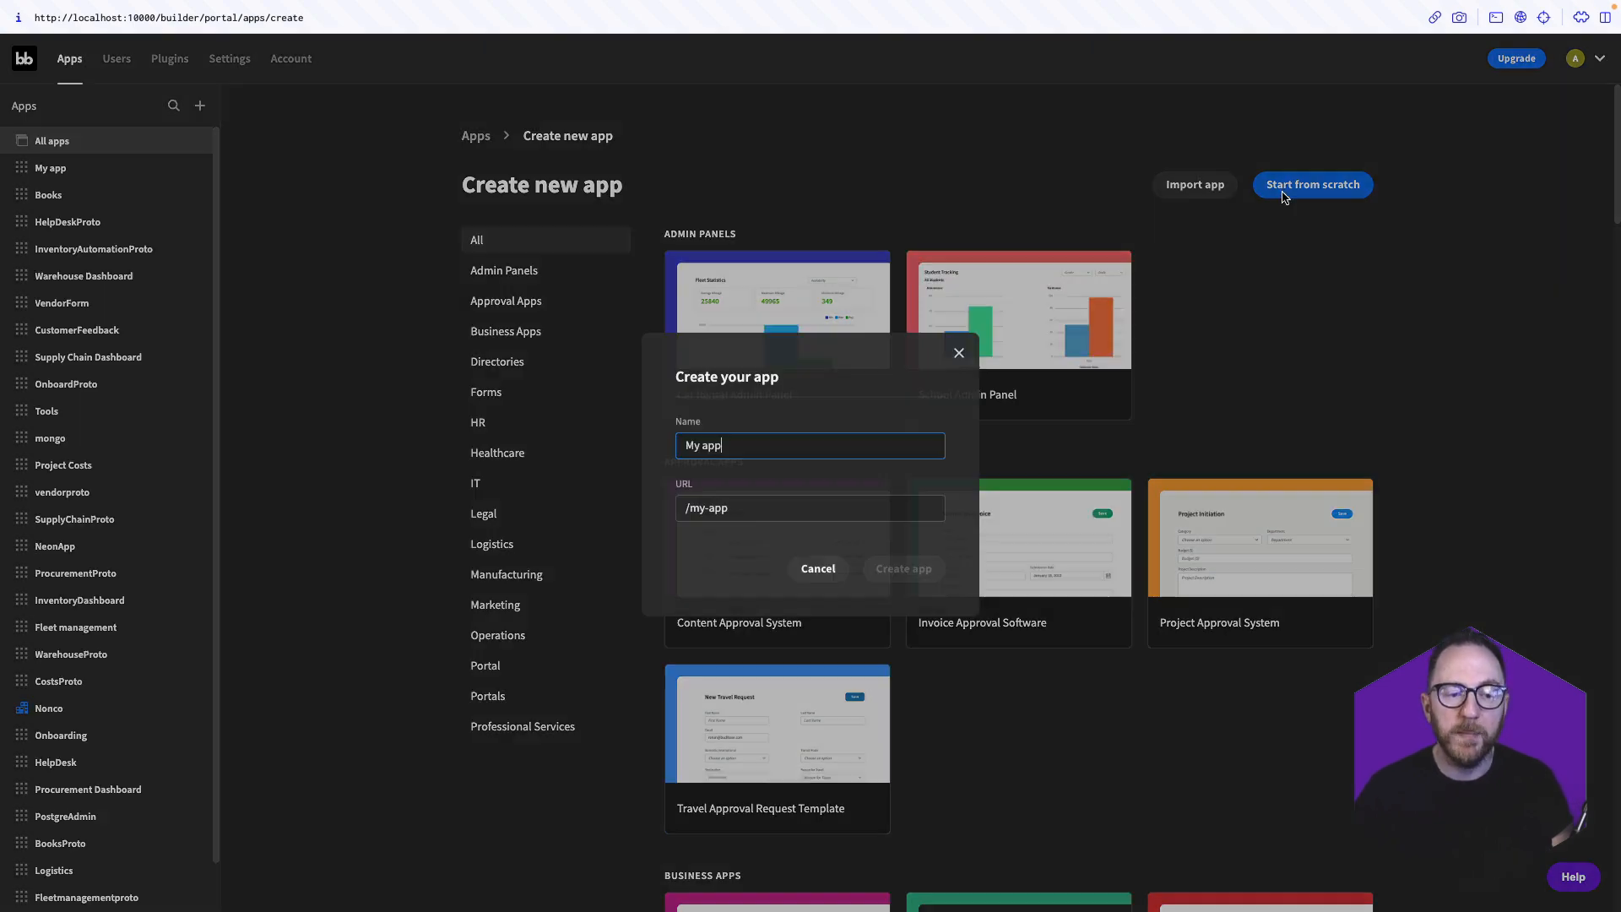
triple_click(780, 450)
type("Inven")
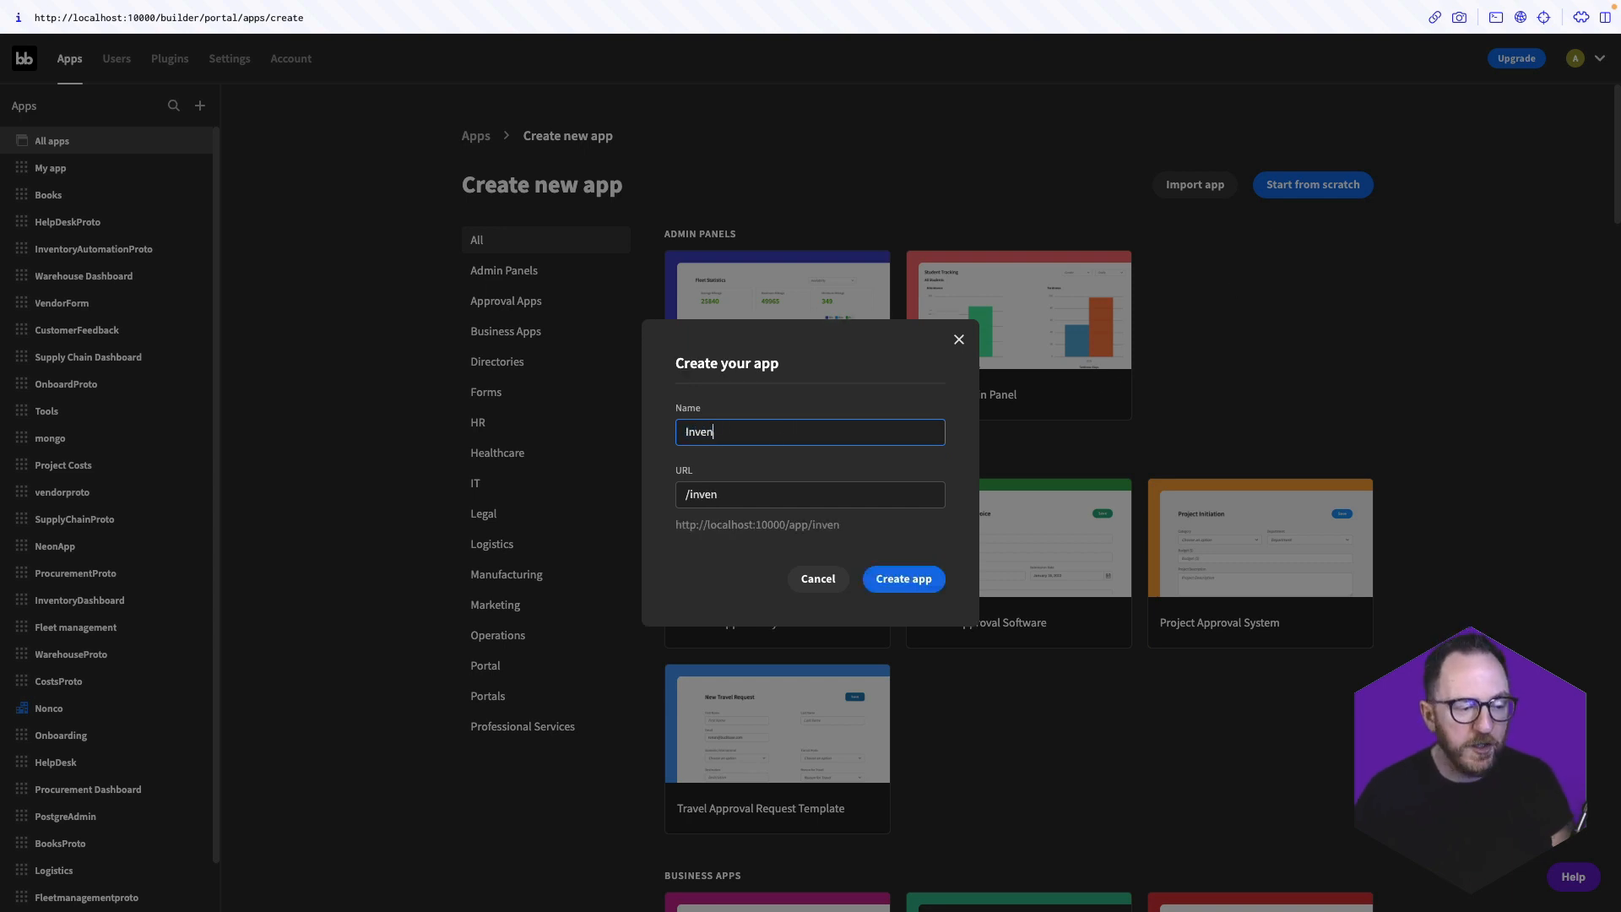
type("tory Auto")
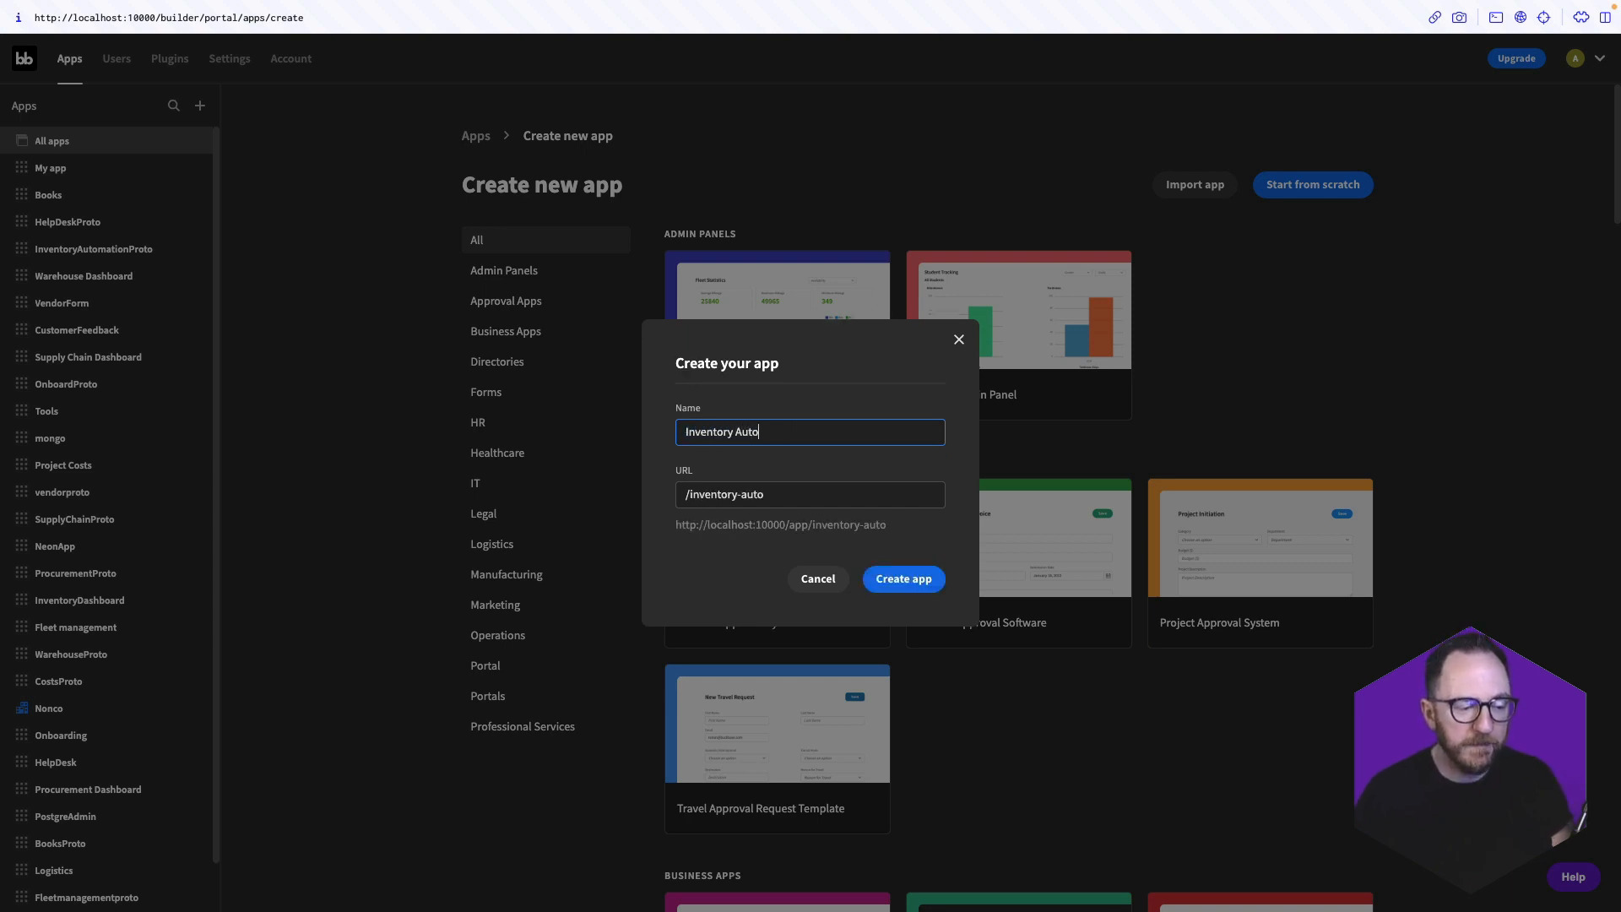
type("mation")
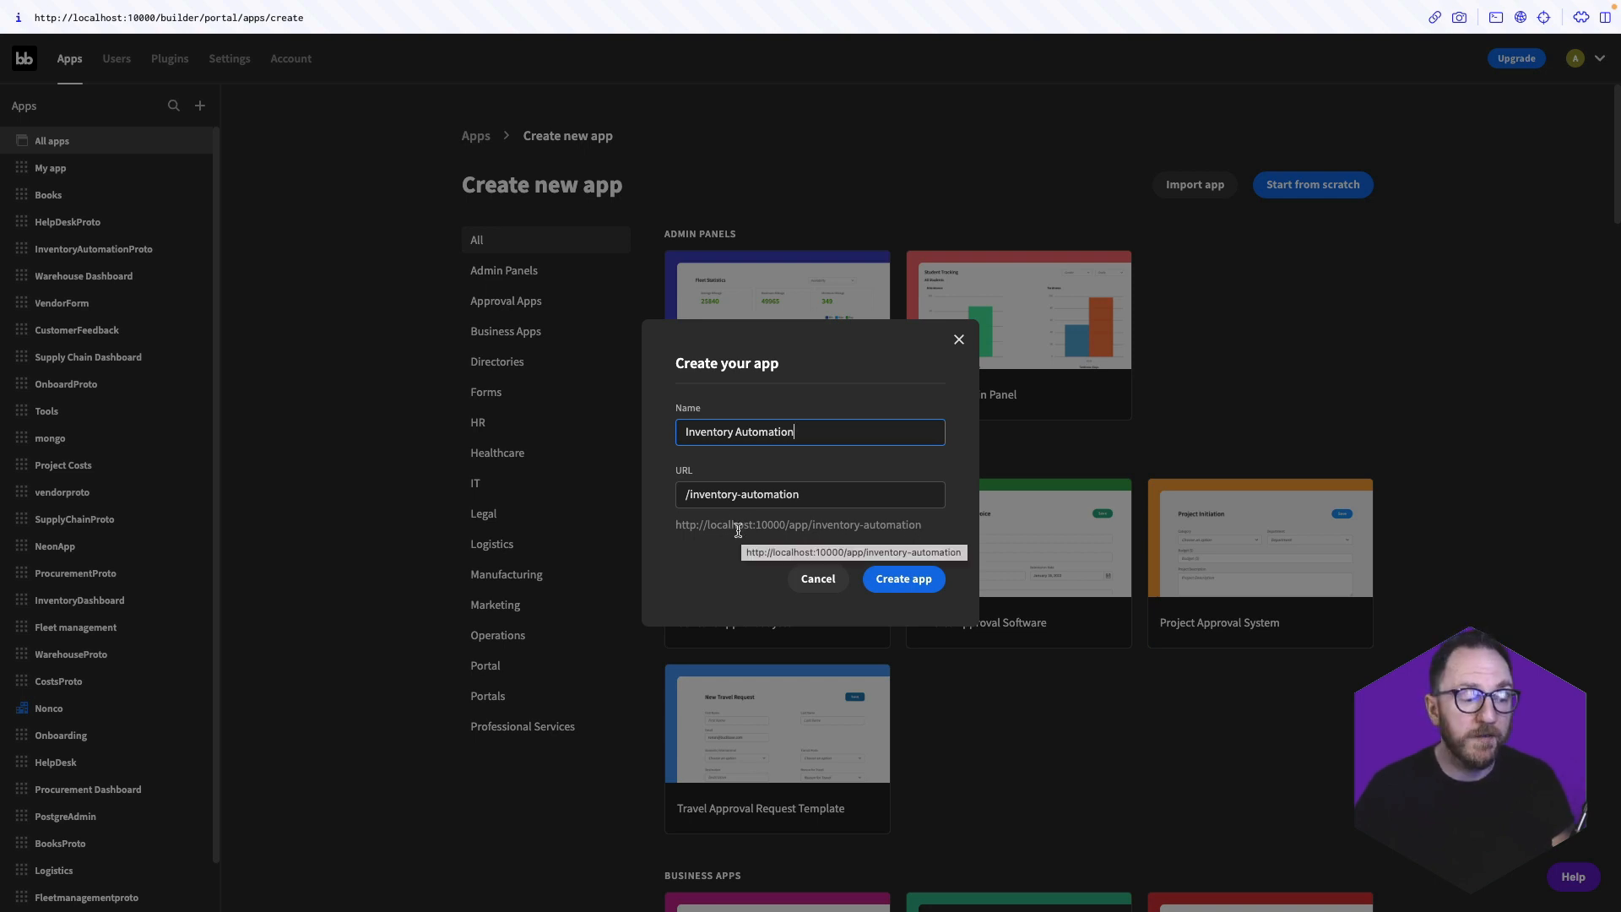
left_click(912, 580)
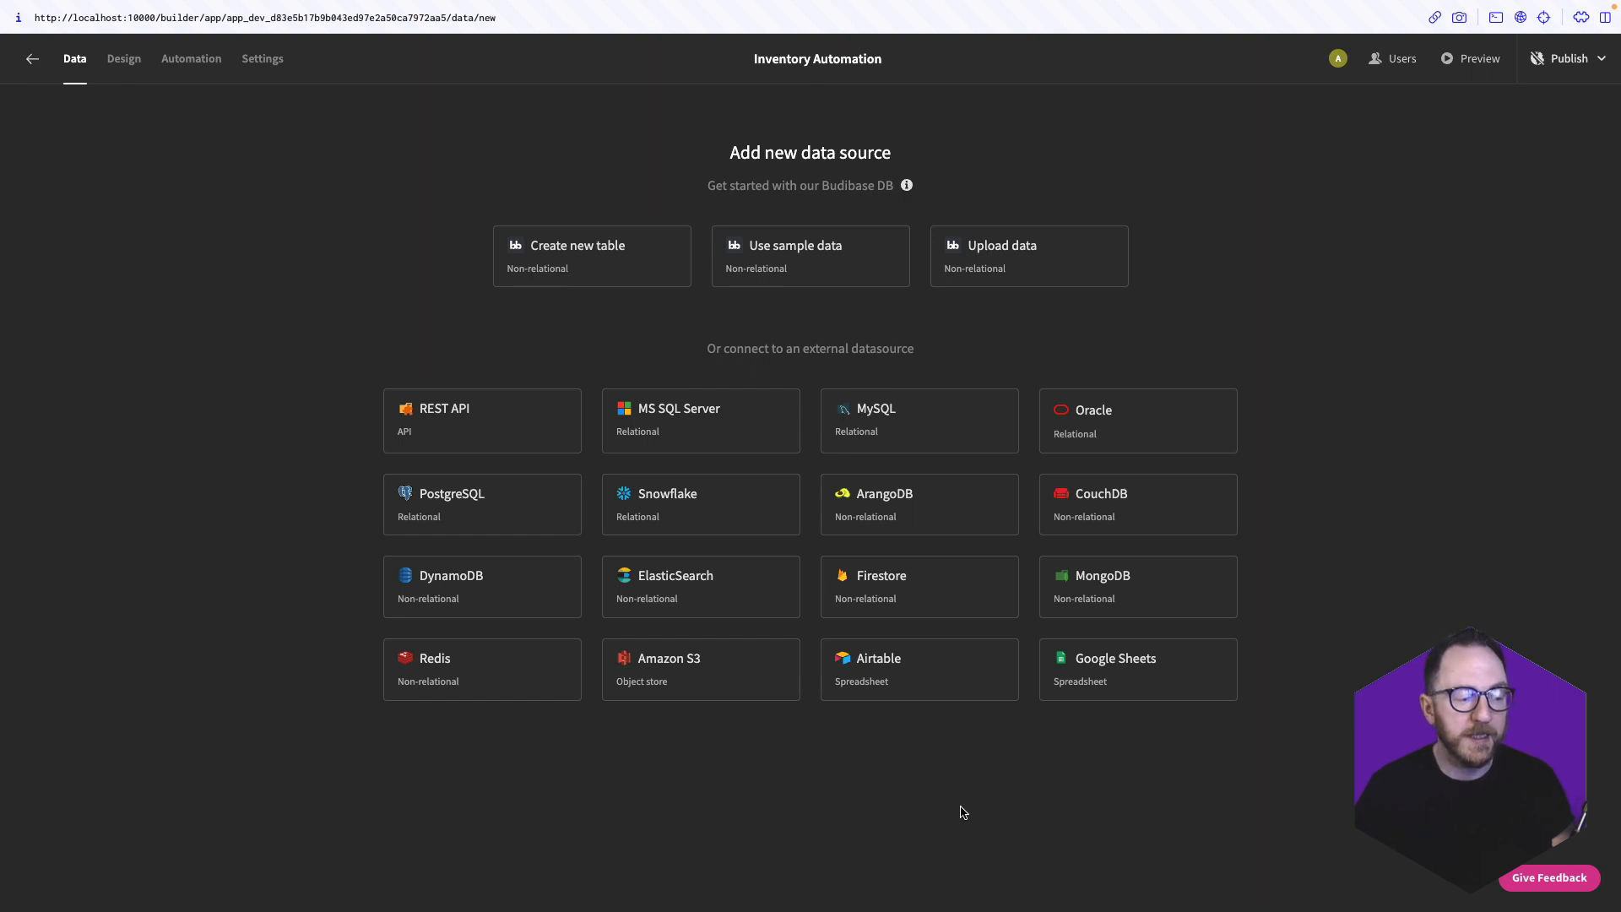
Add a PostgreSQL data source with host ep-aged-rain-93242670.us-east-2.aws.neon.tech and database neondb, and fill in the database user name
left_click(485, 489)
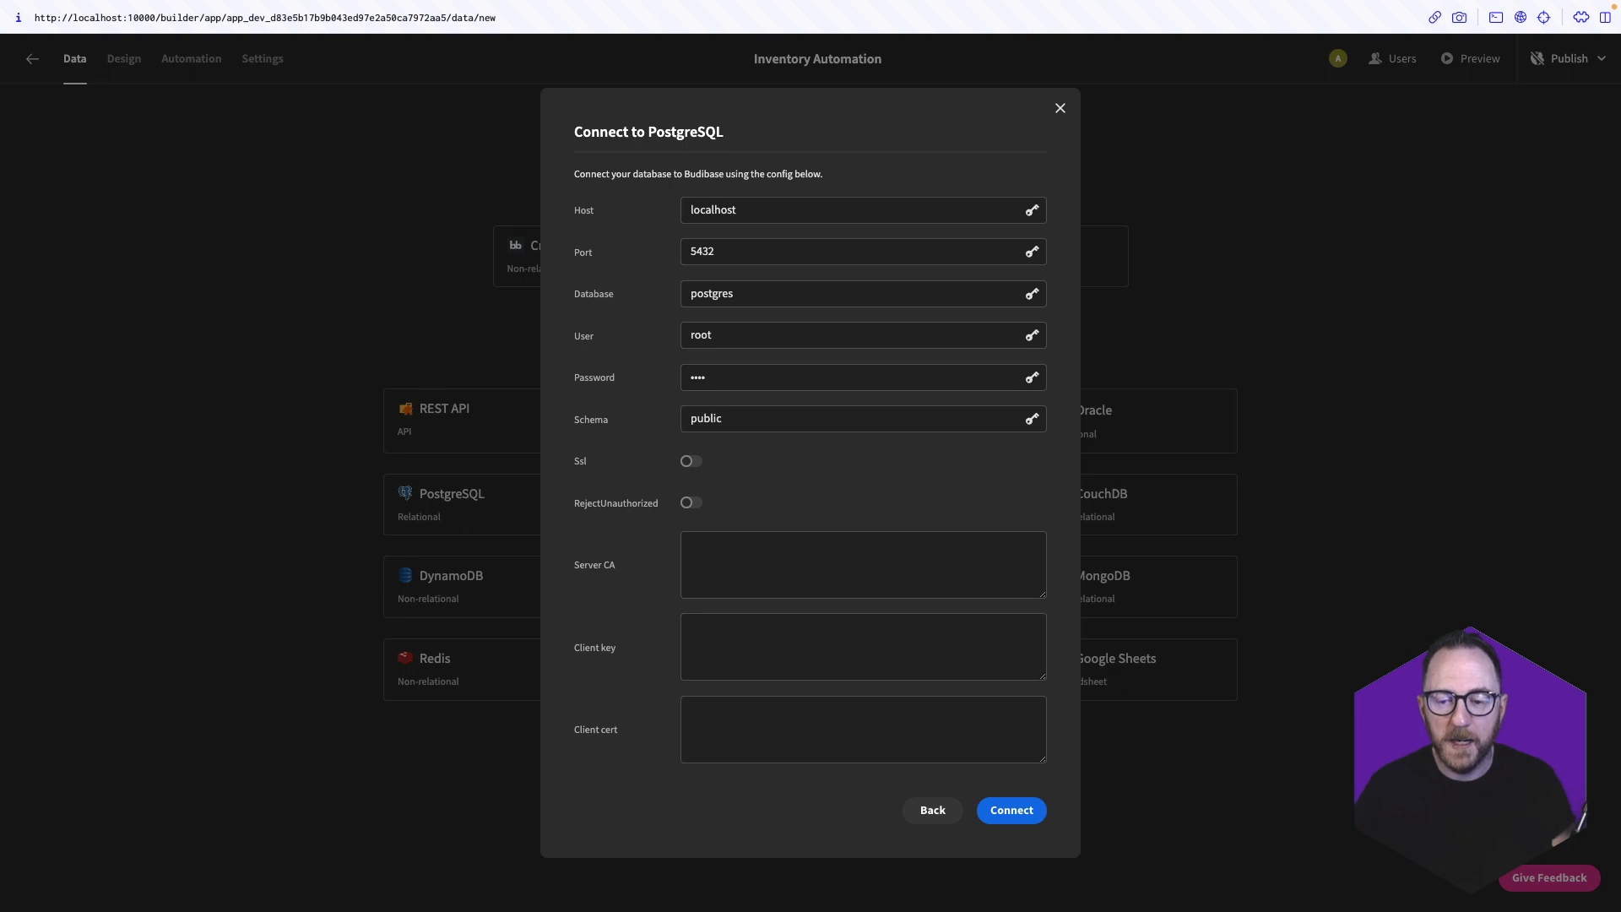
double_click(718, 210)
type("ep-aged-rain-93242670.us-east-2.aws.neon.tech")
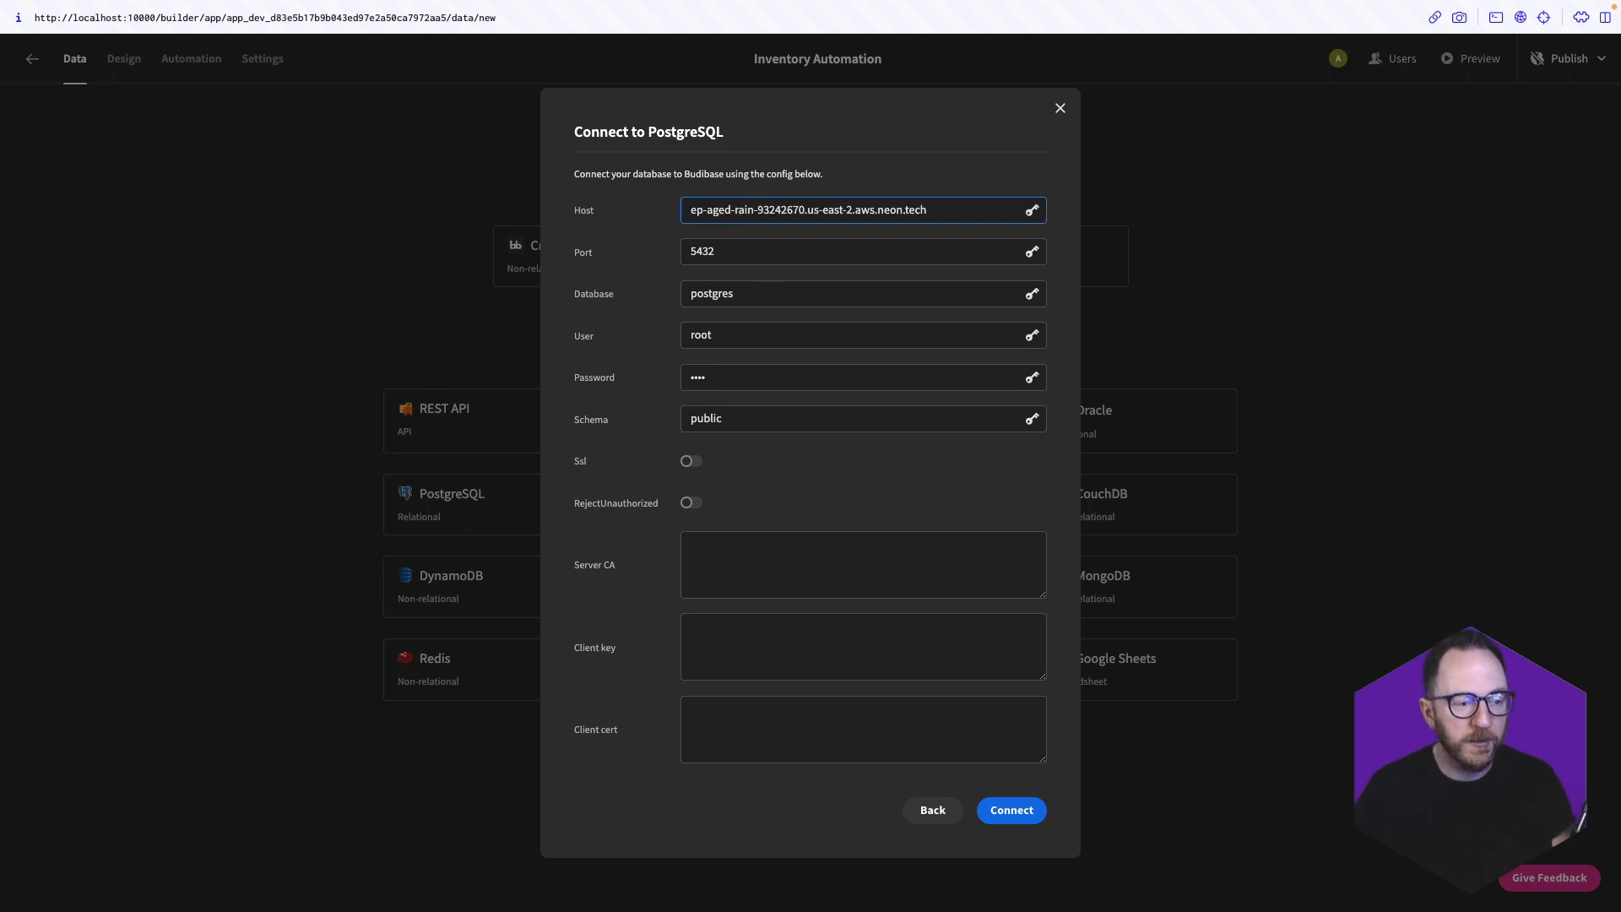
double_click(718, 294)
type("neondb")
double_click(703, 335)
type("ronanmcq")
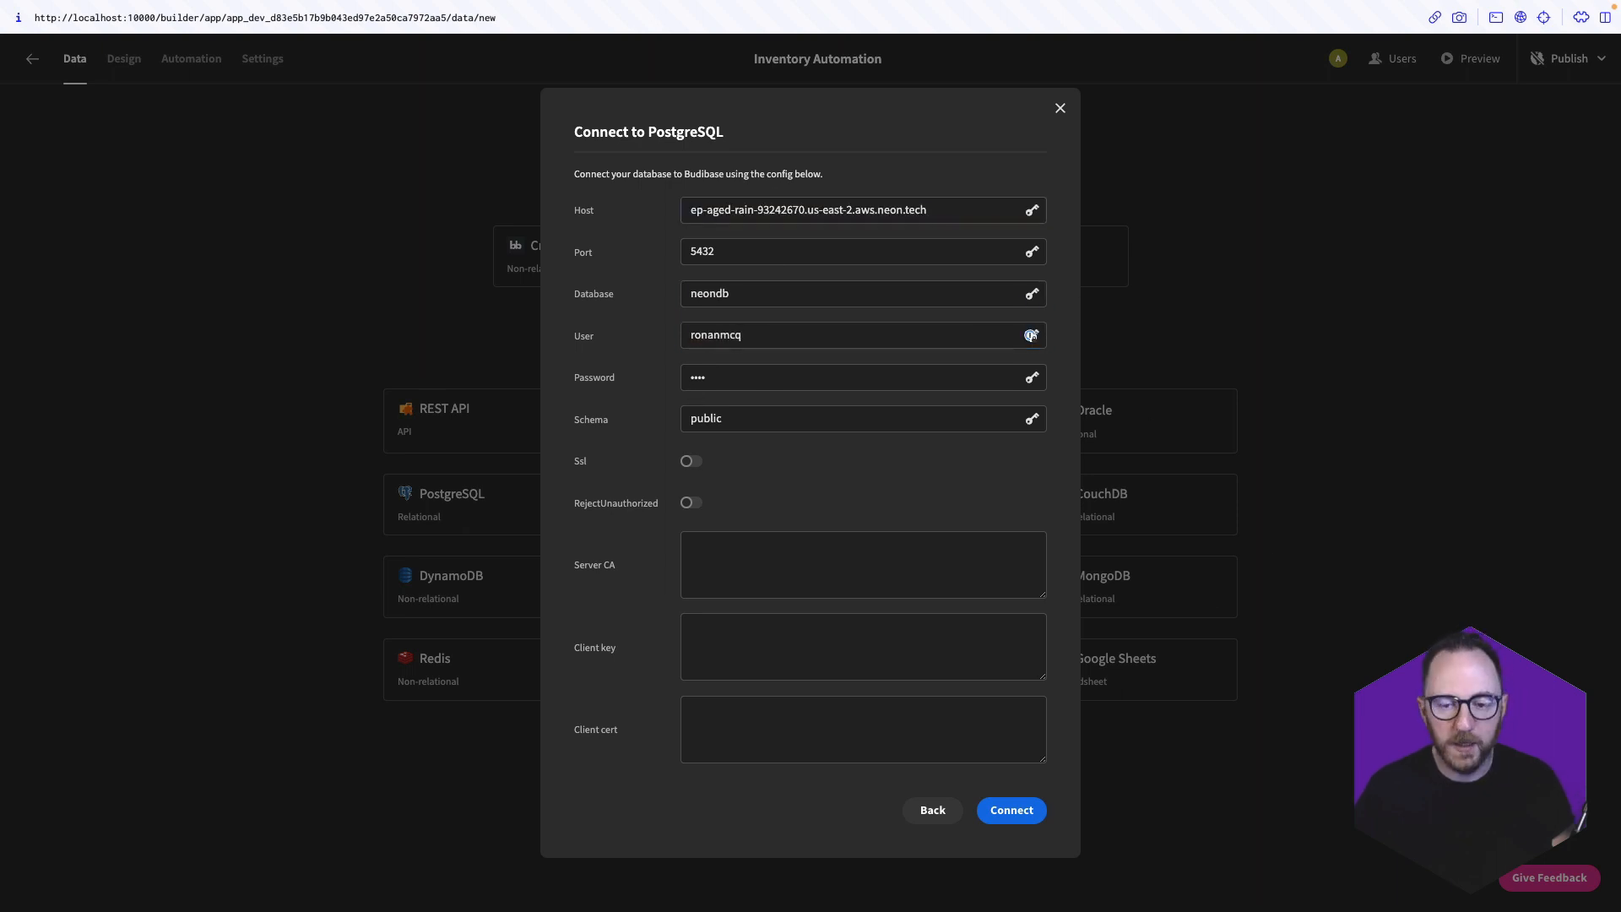
Enter the database password, enable SSL and connect to the PostgreSQL database
double_click(717, 377)
key("super+v")
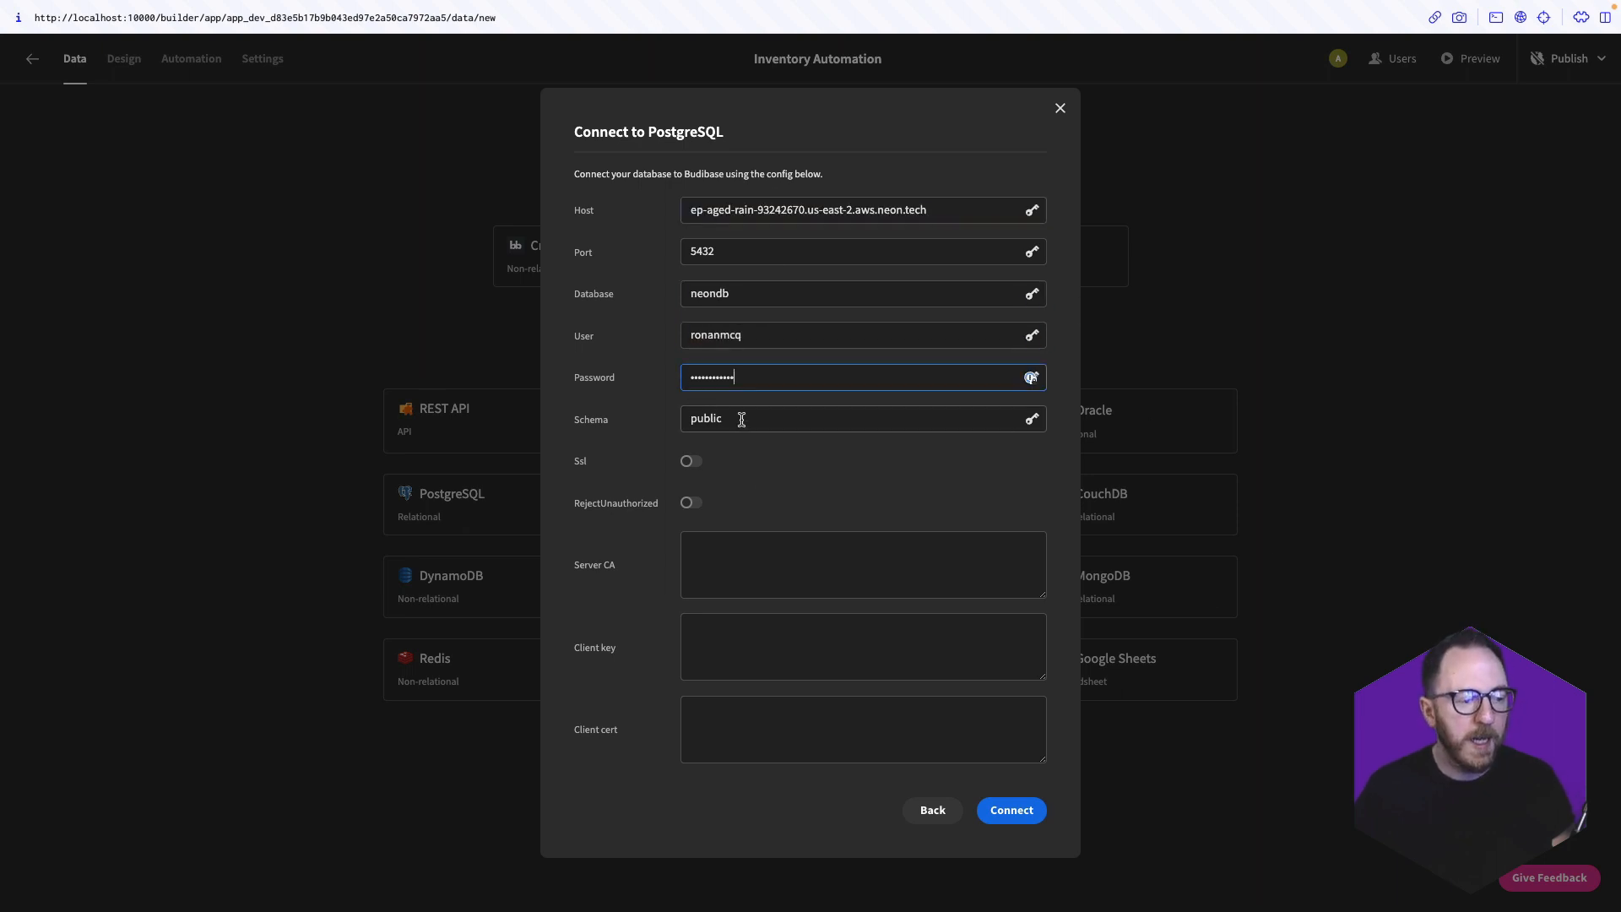
left_click(690, 462)
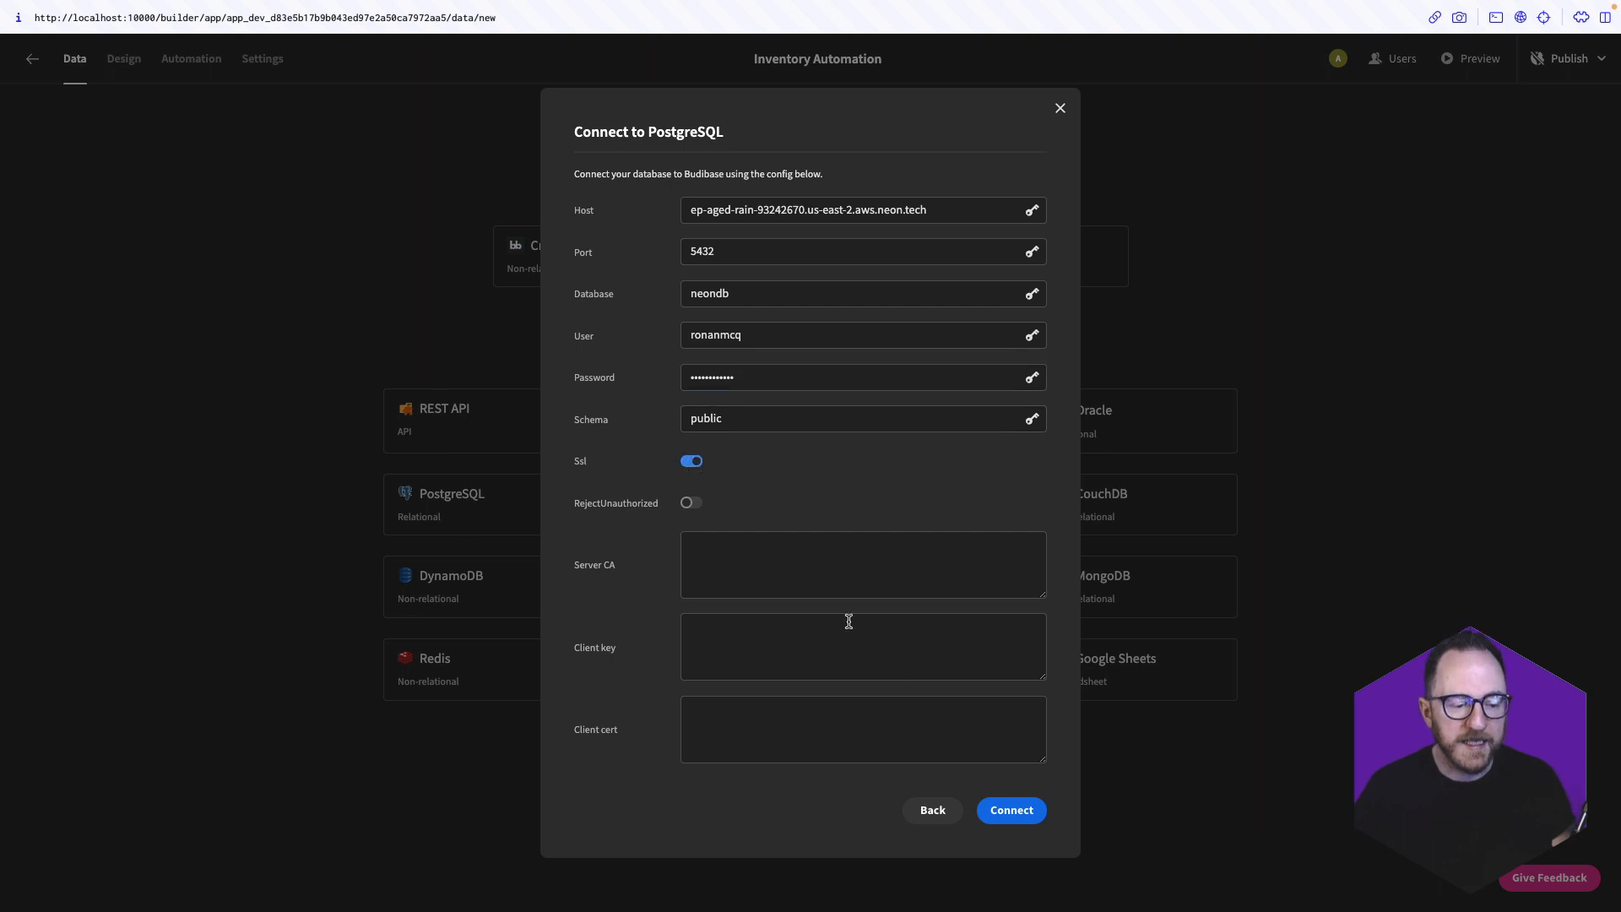
left_click(1013, 810)
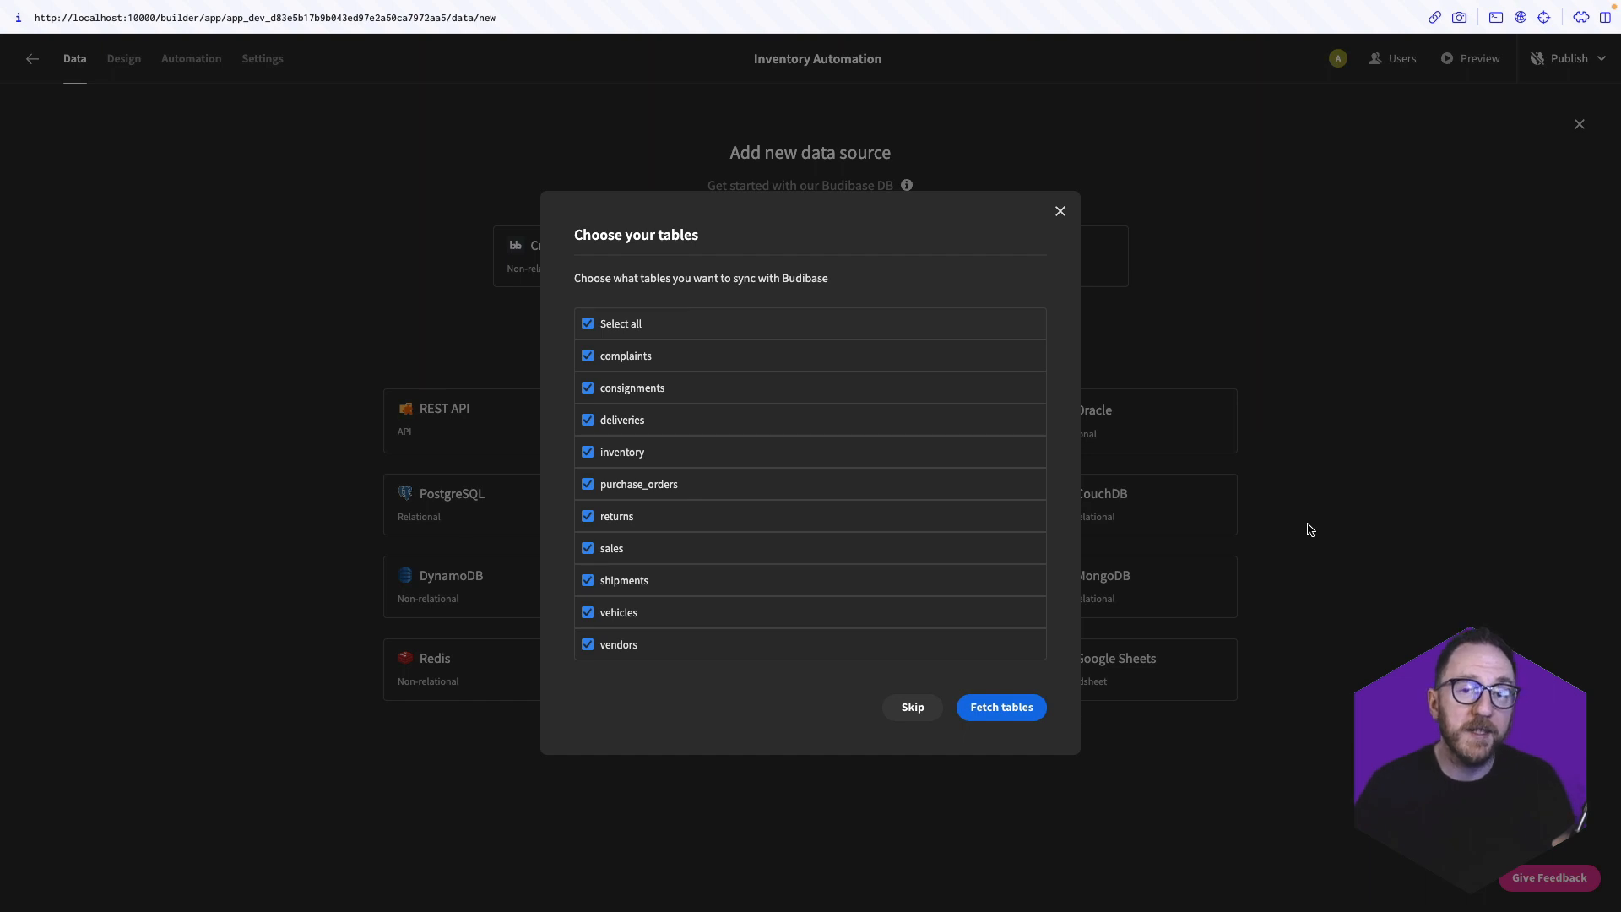
Fetch only the consignments, inventory, returns, sales, shipments and vendors tables from the database
left_click(588, 325)
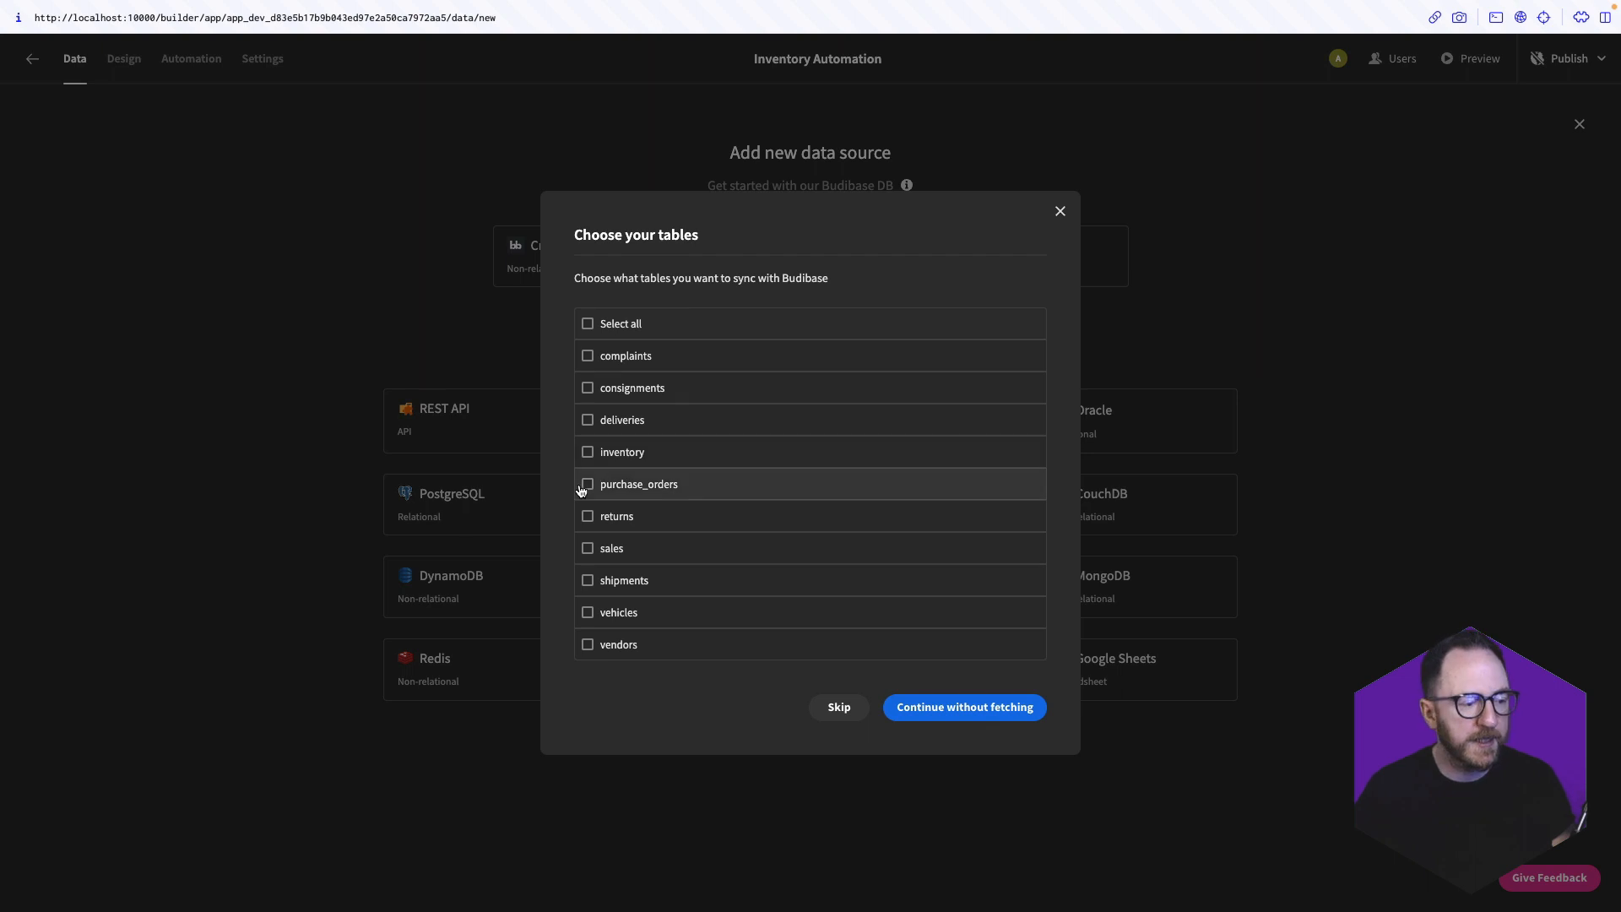
left_click(588, 390)
left_click(588, 456)
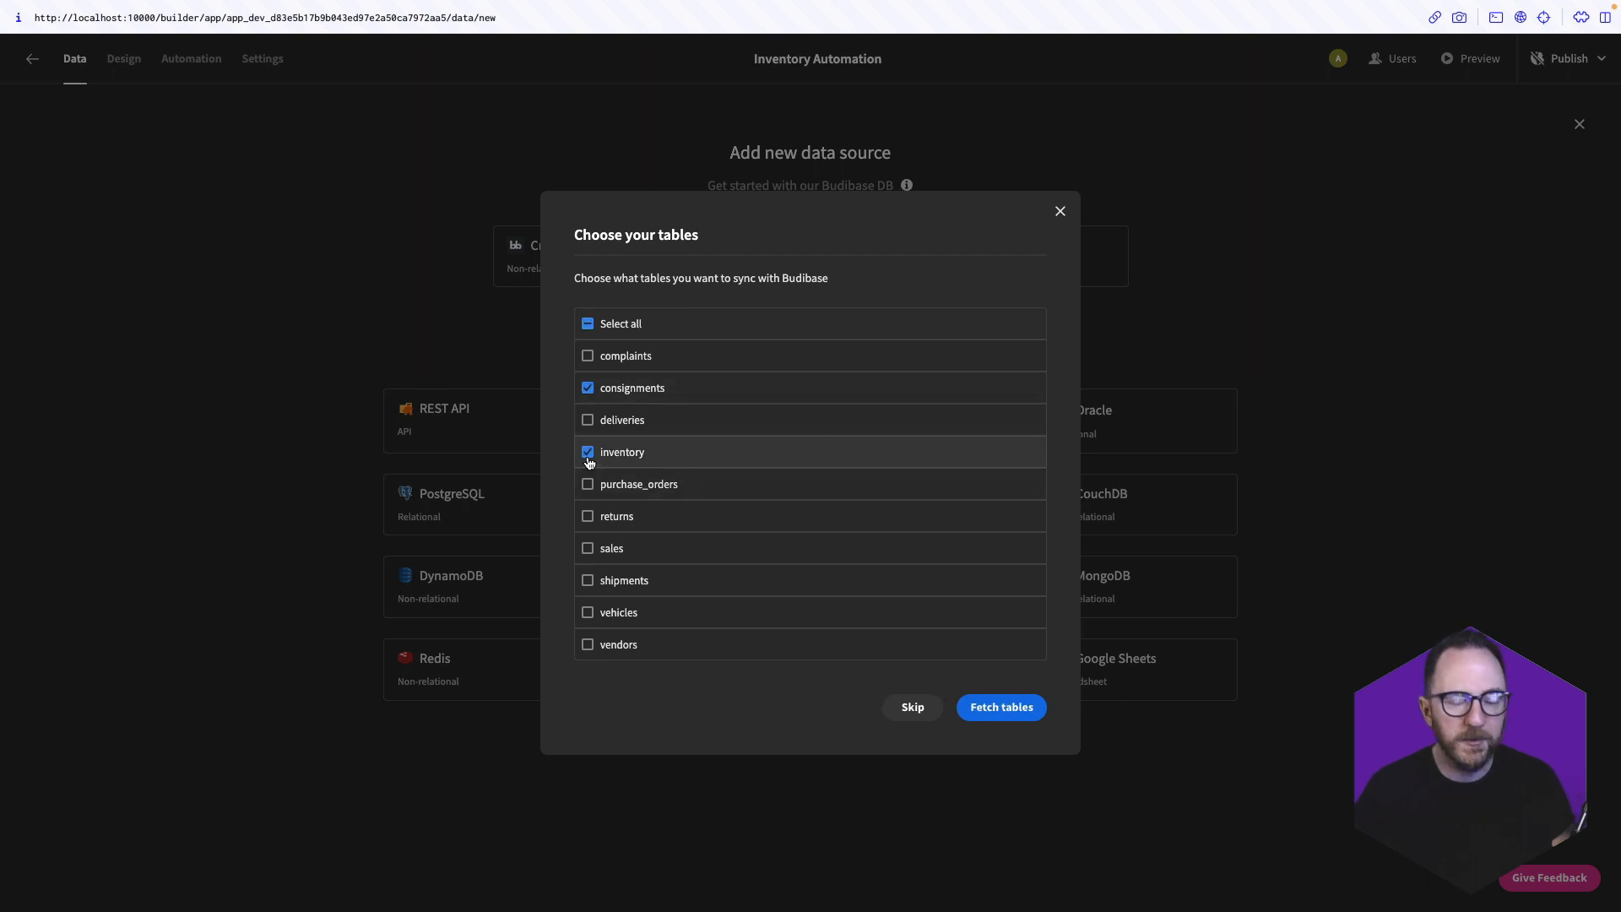
left_click(588, 517)
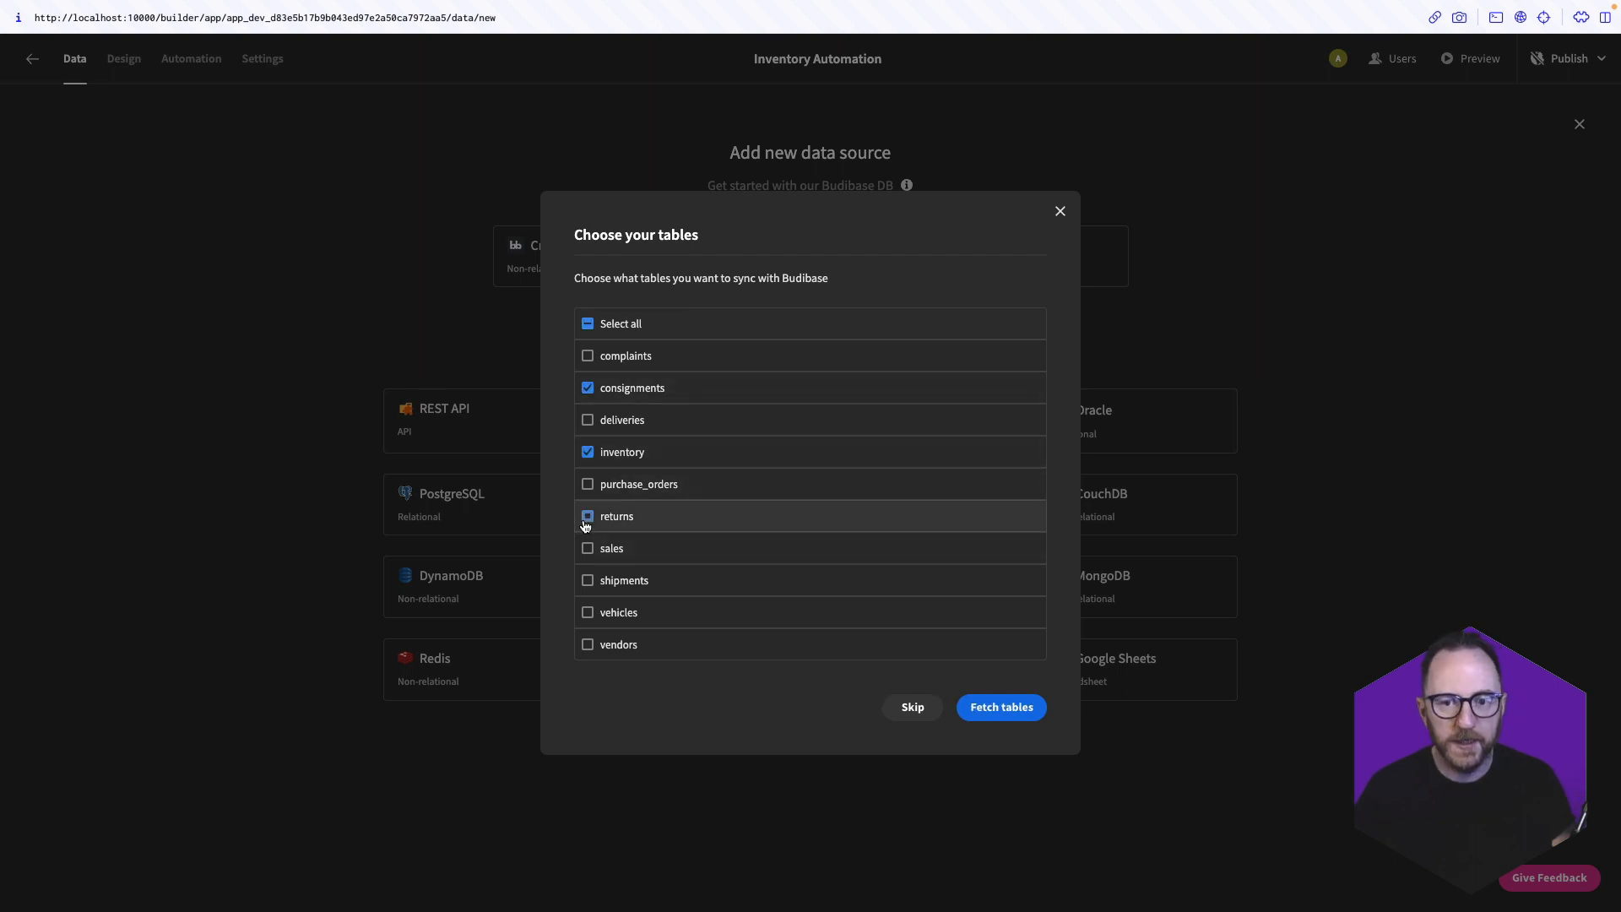
left_click(587, 580)
left_click(589, 644)
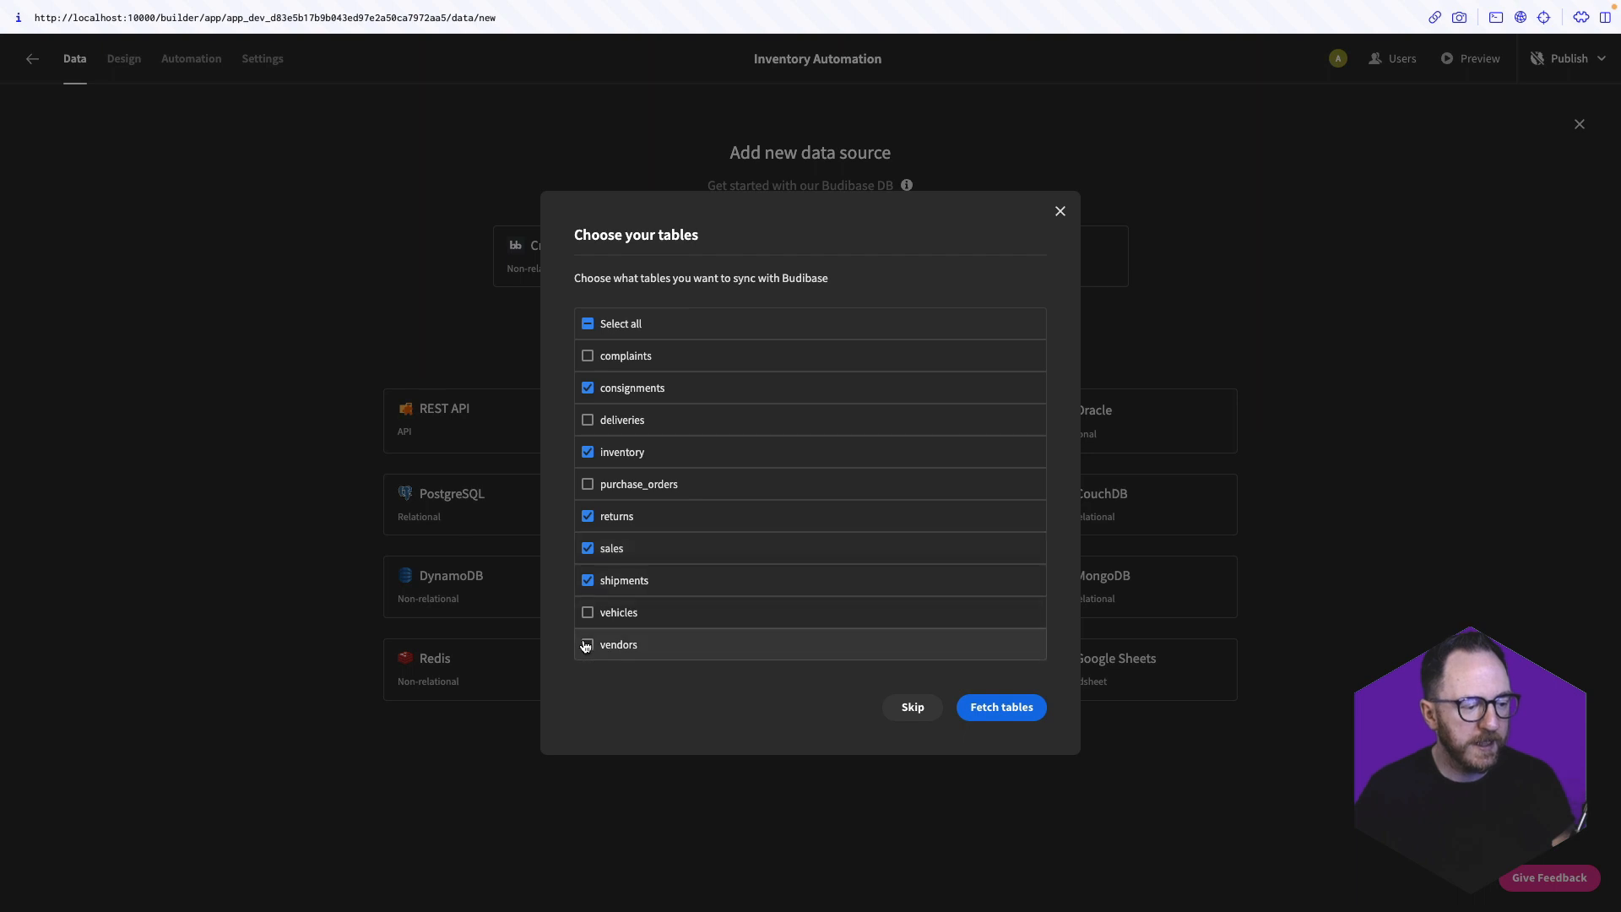
left_click(994, 715)
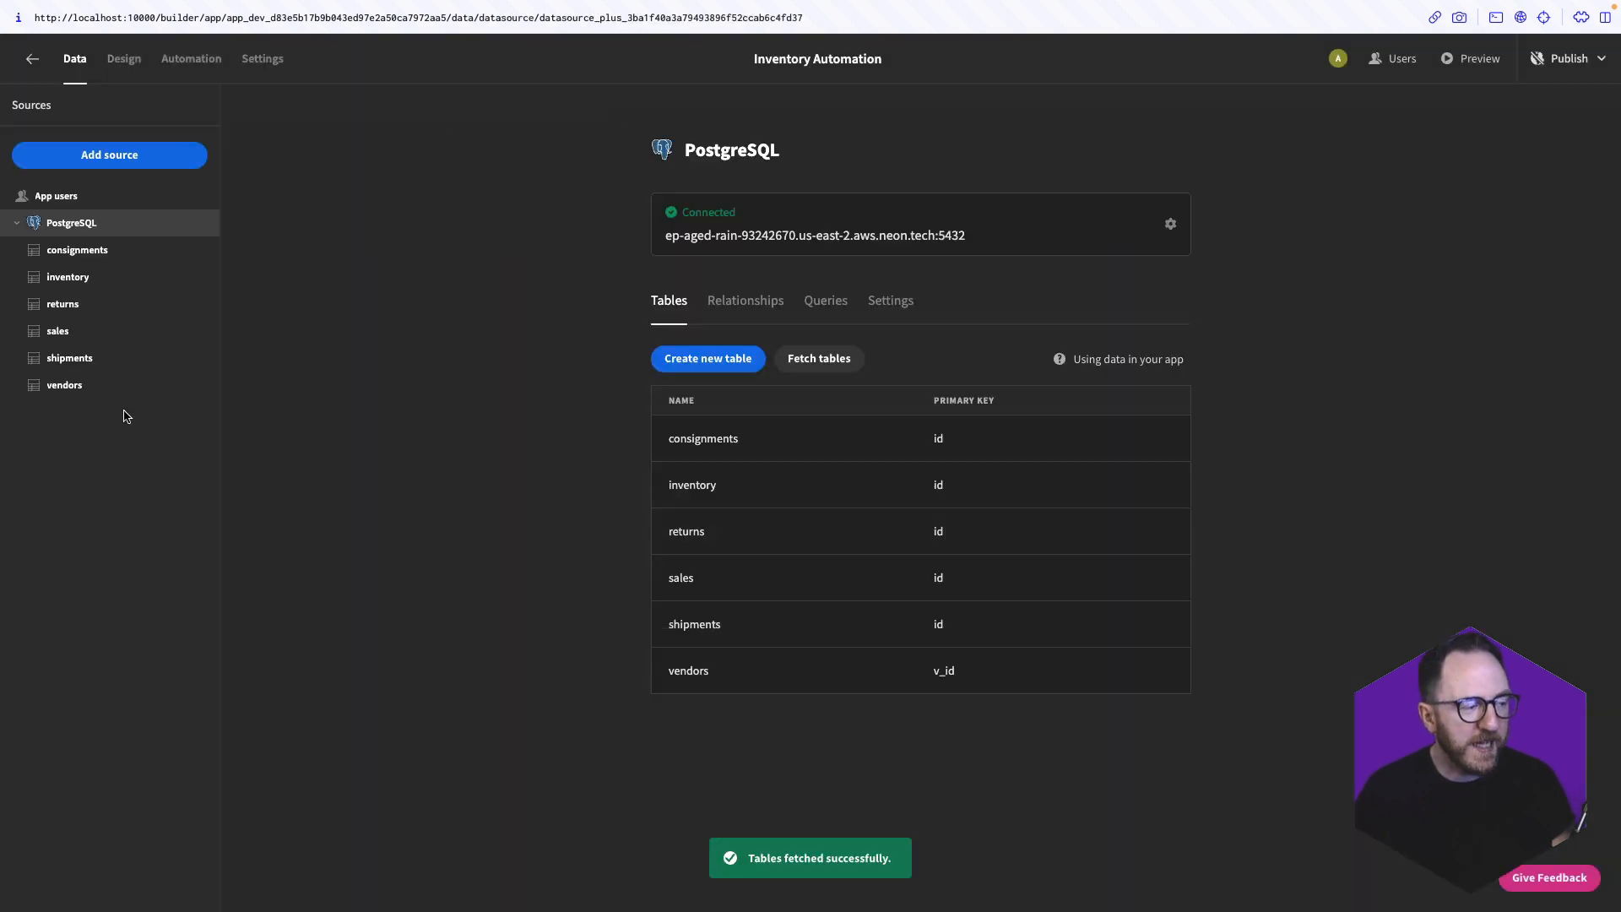
Examine the columns and rows of the fetched consignments, inventory, returns, sales, shipments and vendors tables
left_click(60, 251)
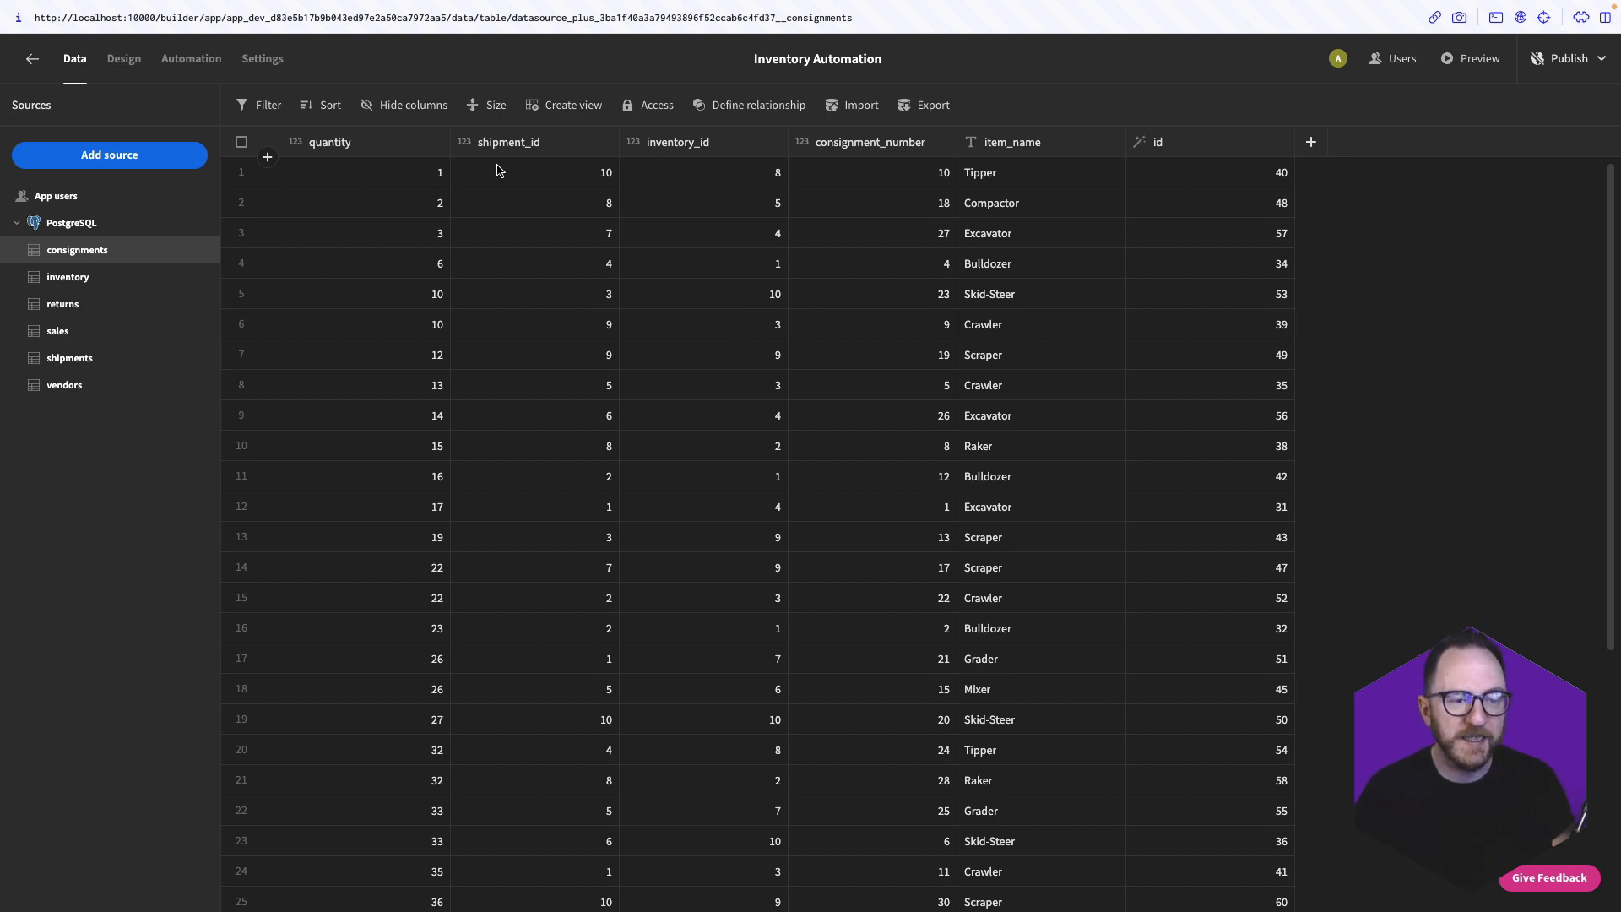
left_click(88, 283)
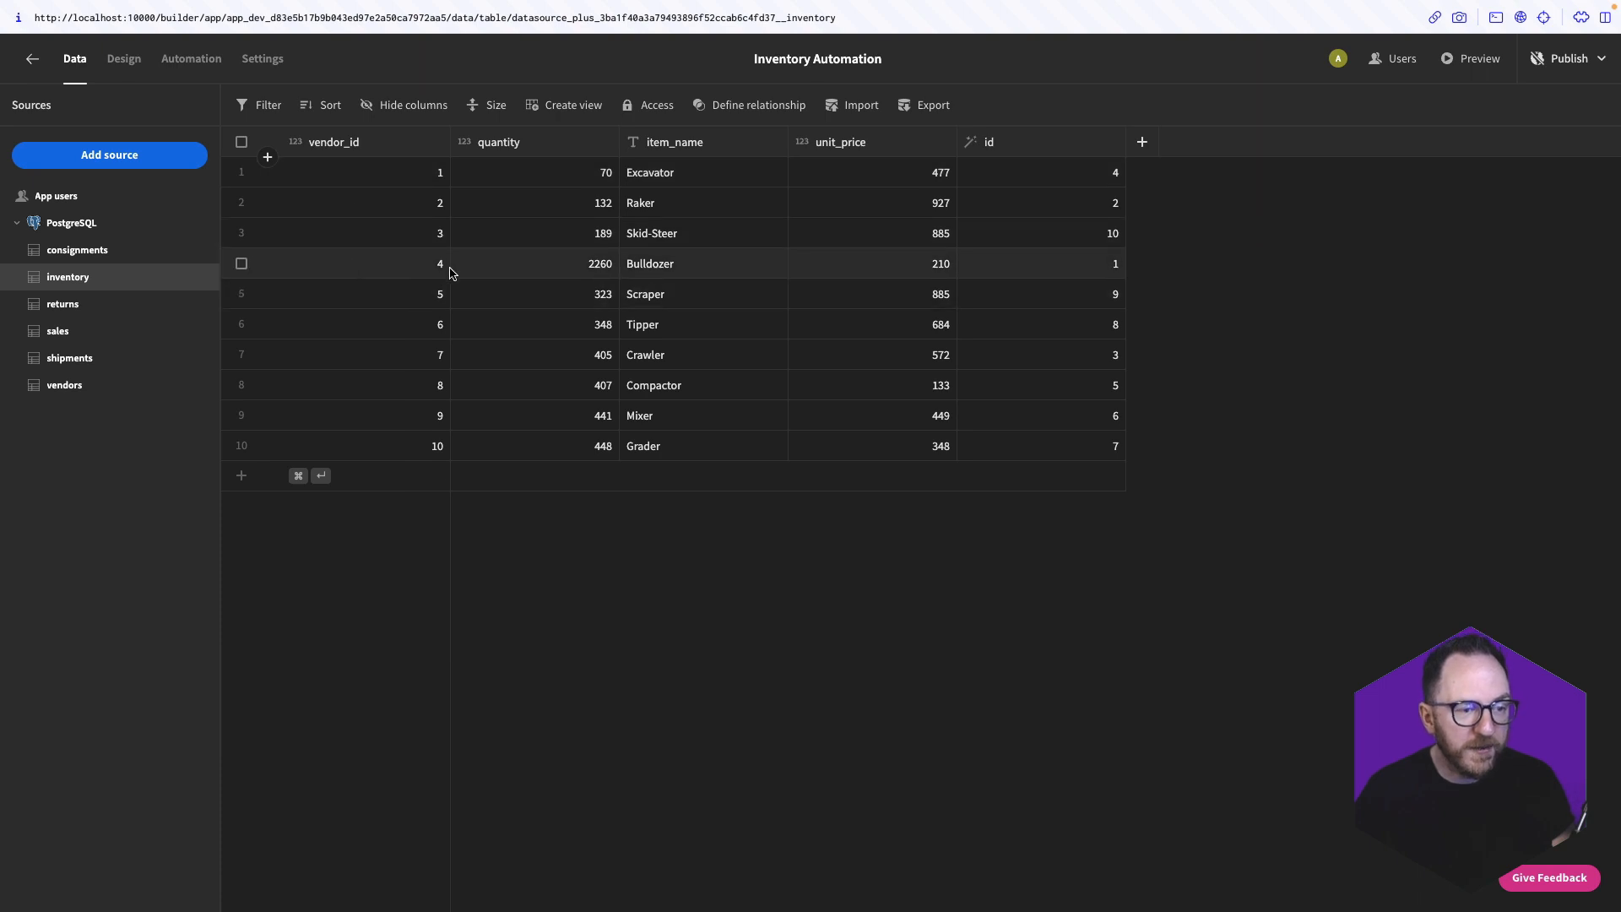
left_click(110, 305)
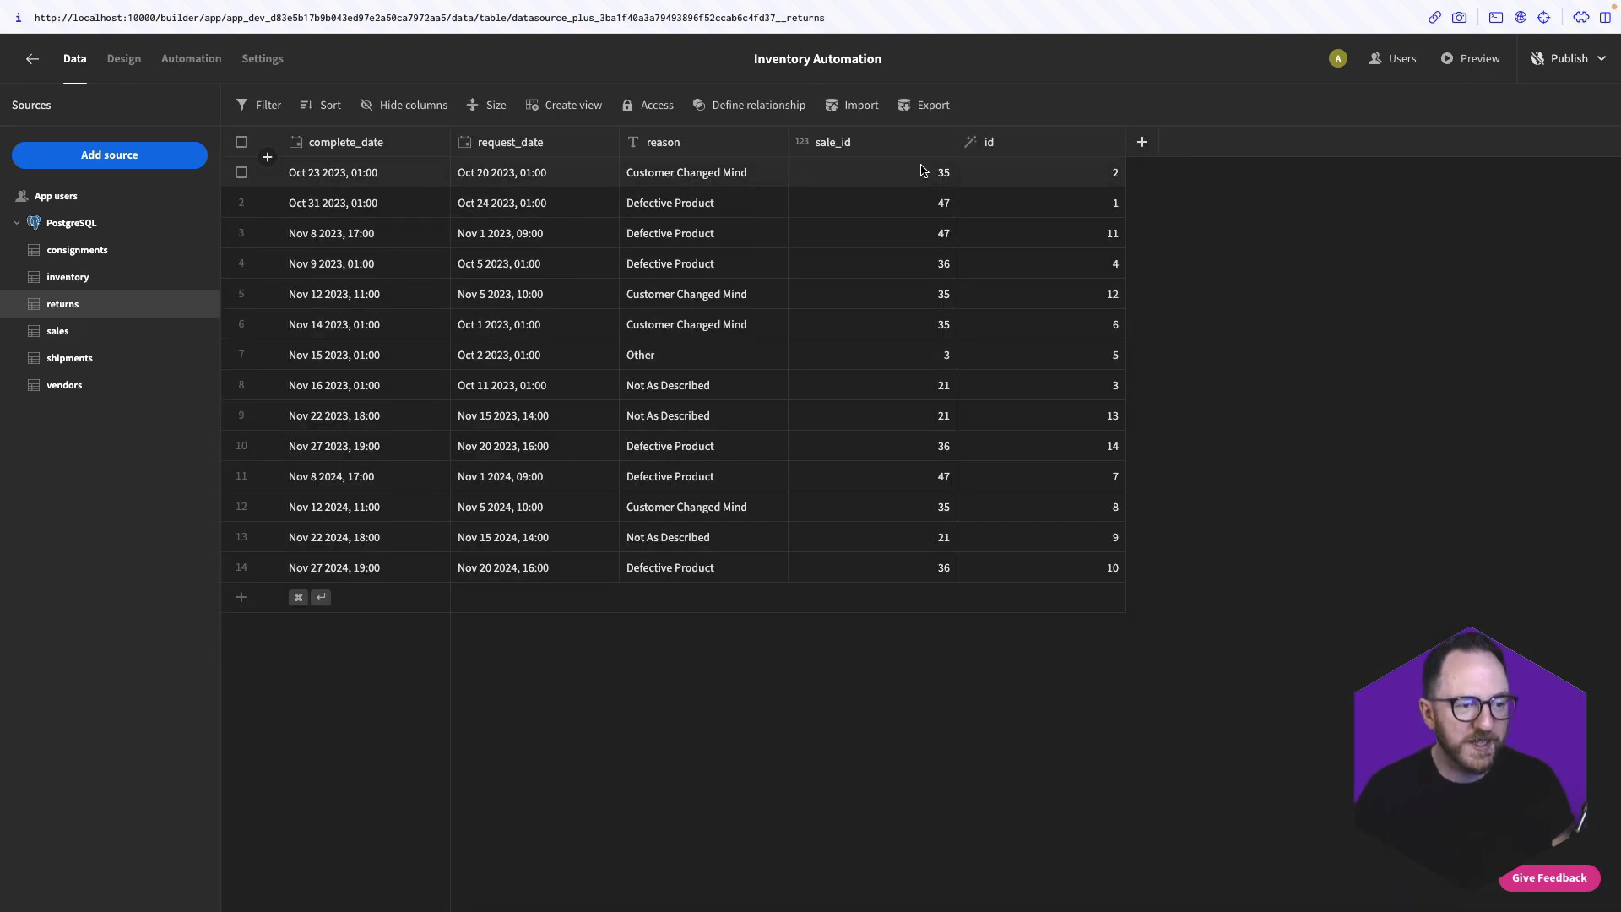
left_click(114, 340)
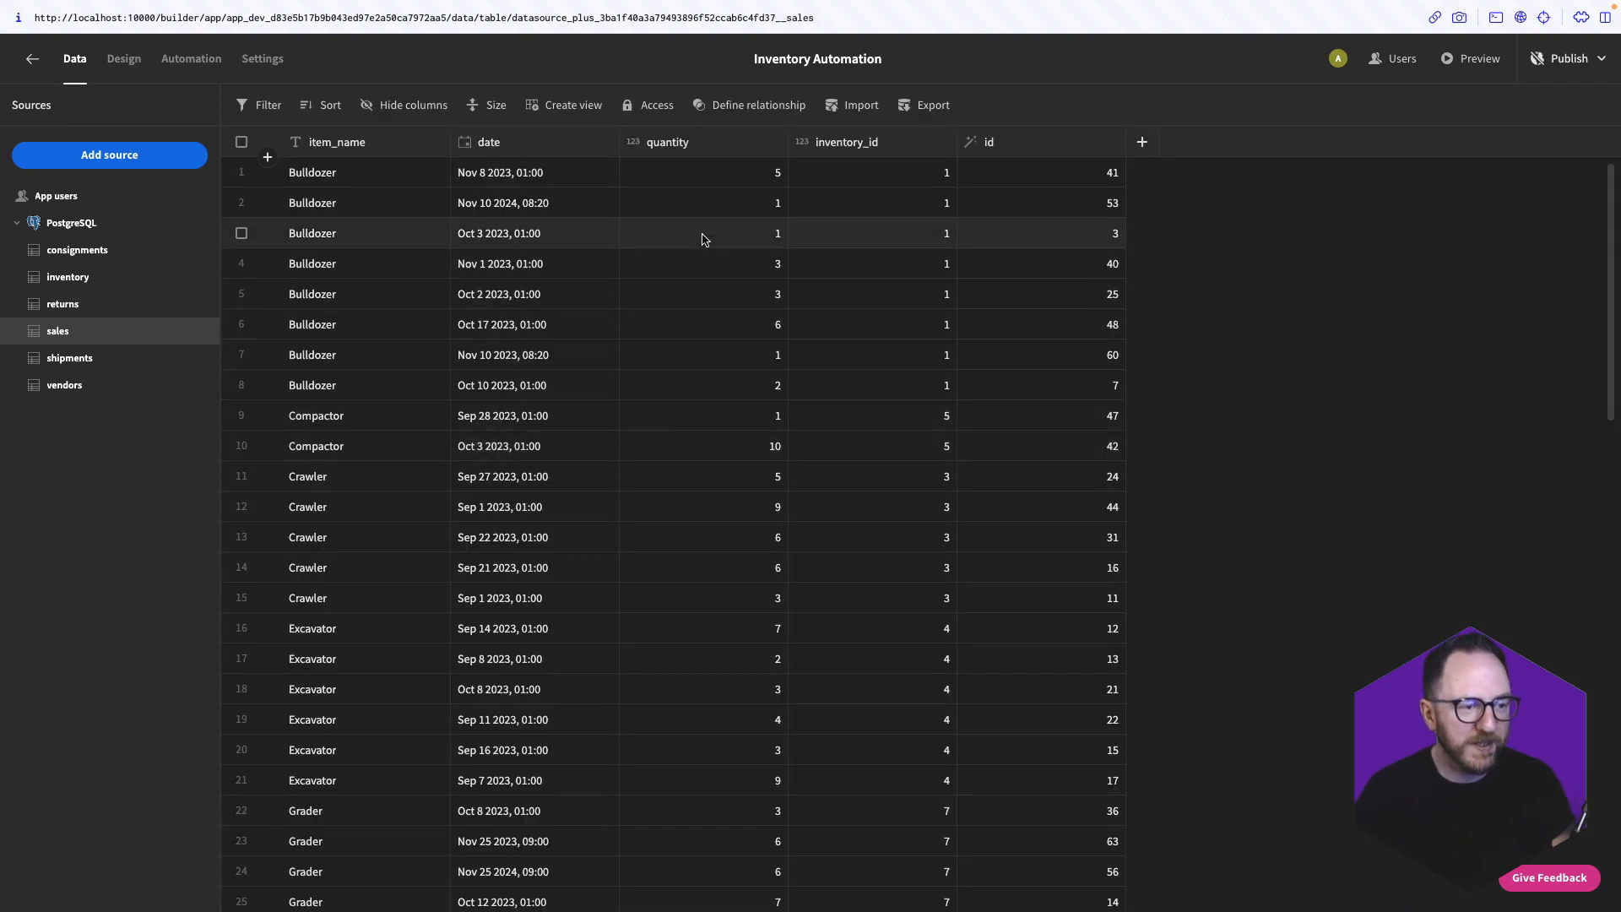
left_click(143, 360)
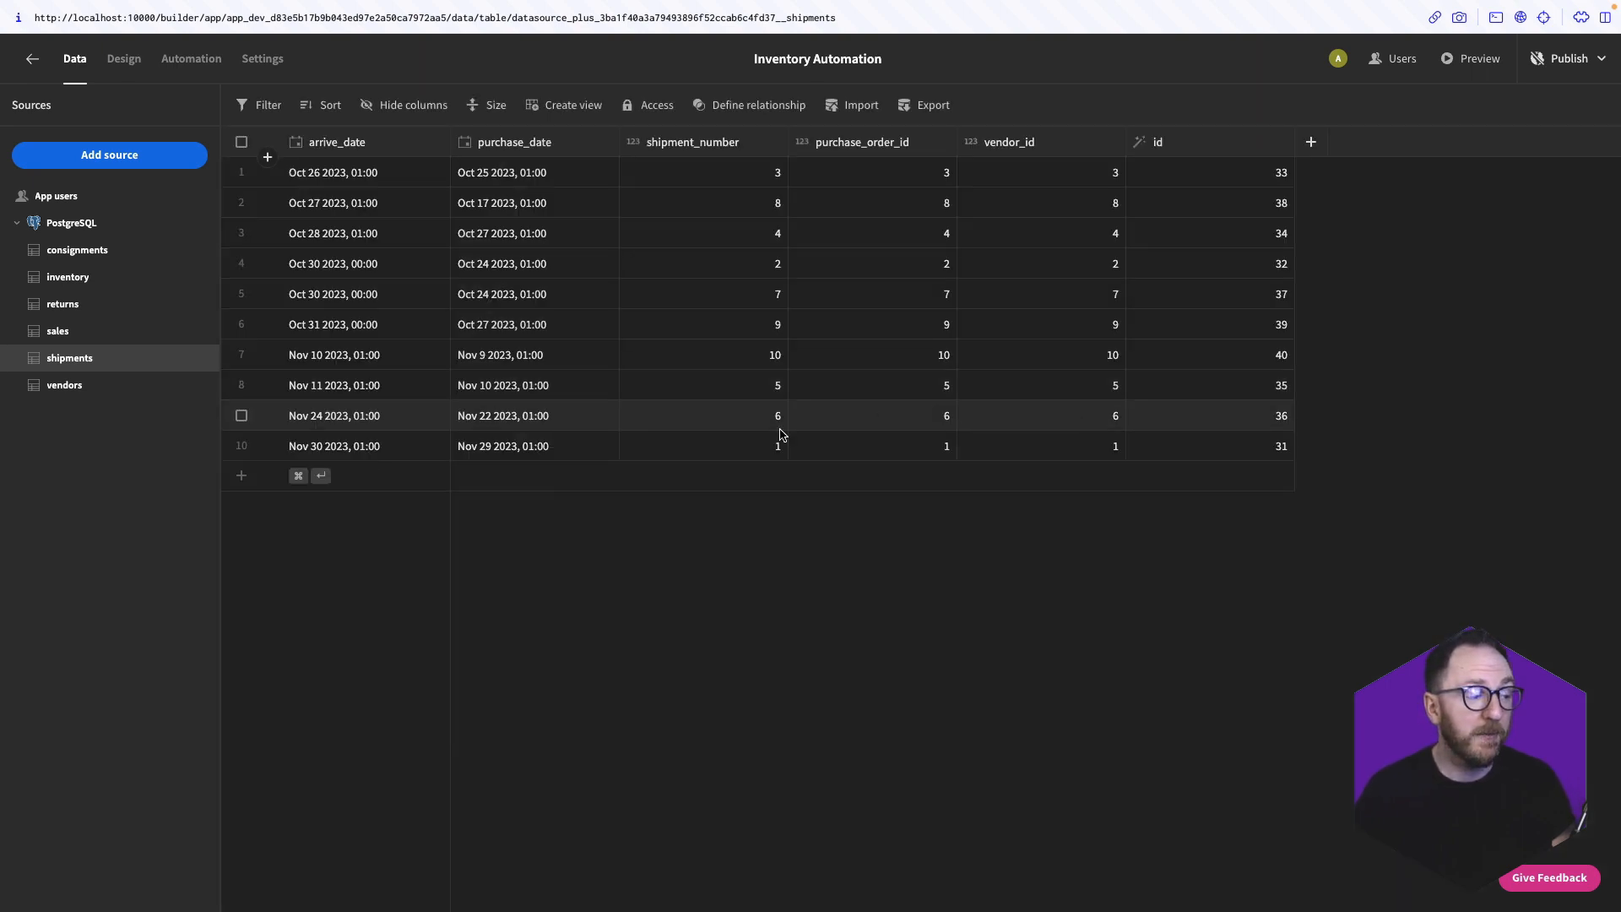
left_click(122, 394)
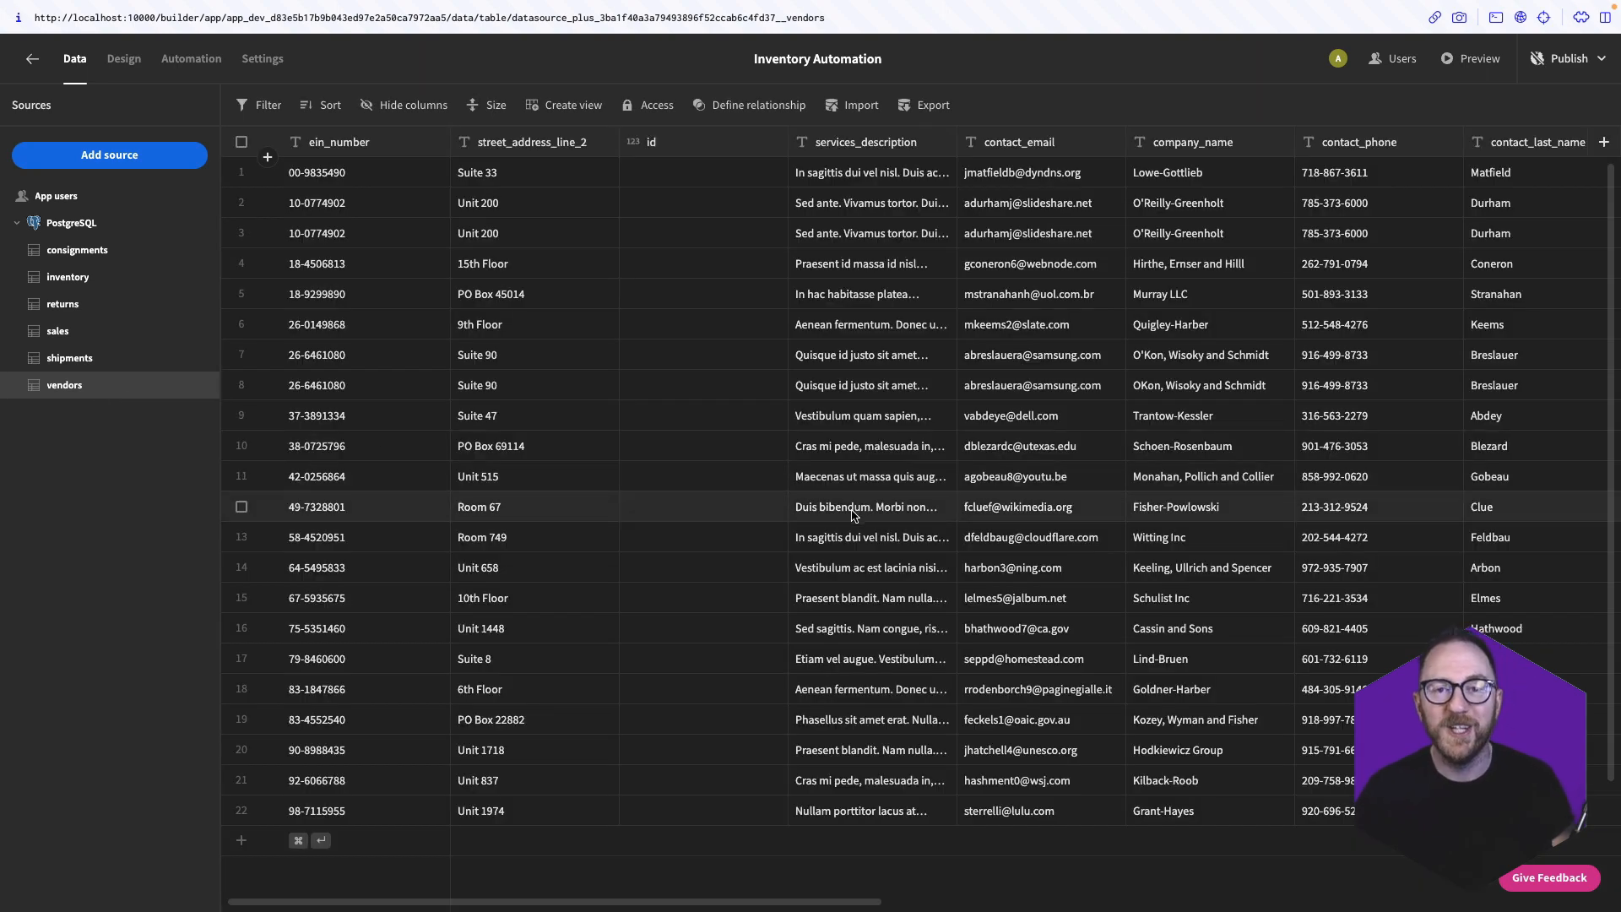
scroll(853, 515, "right", 3)
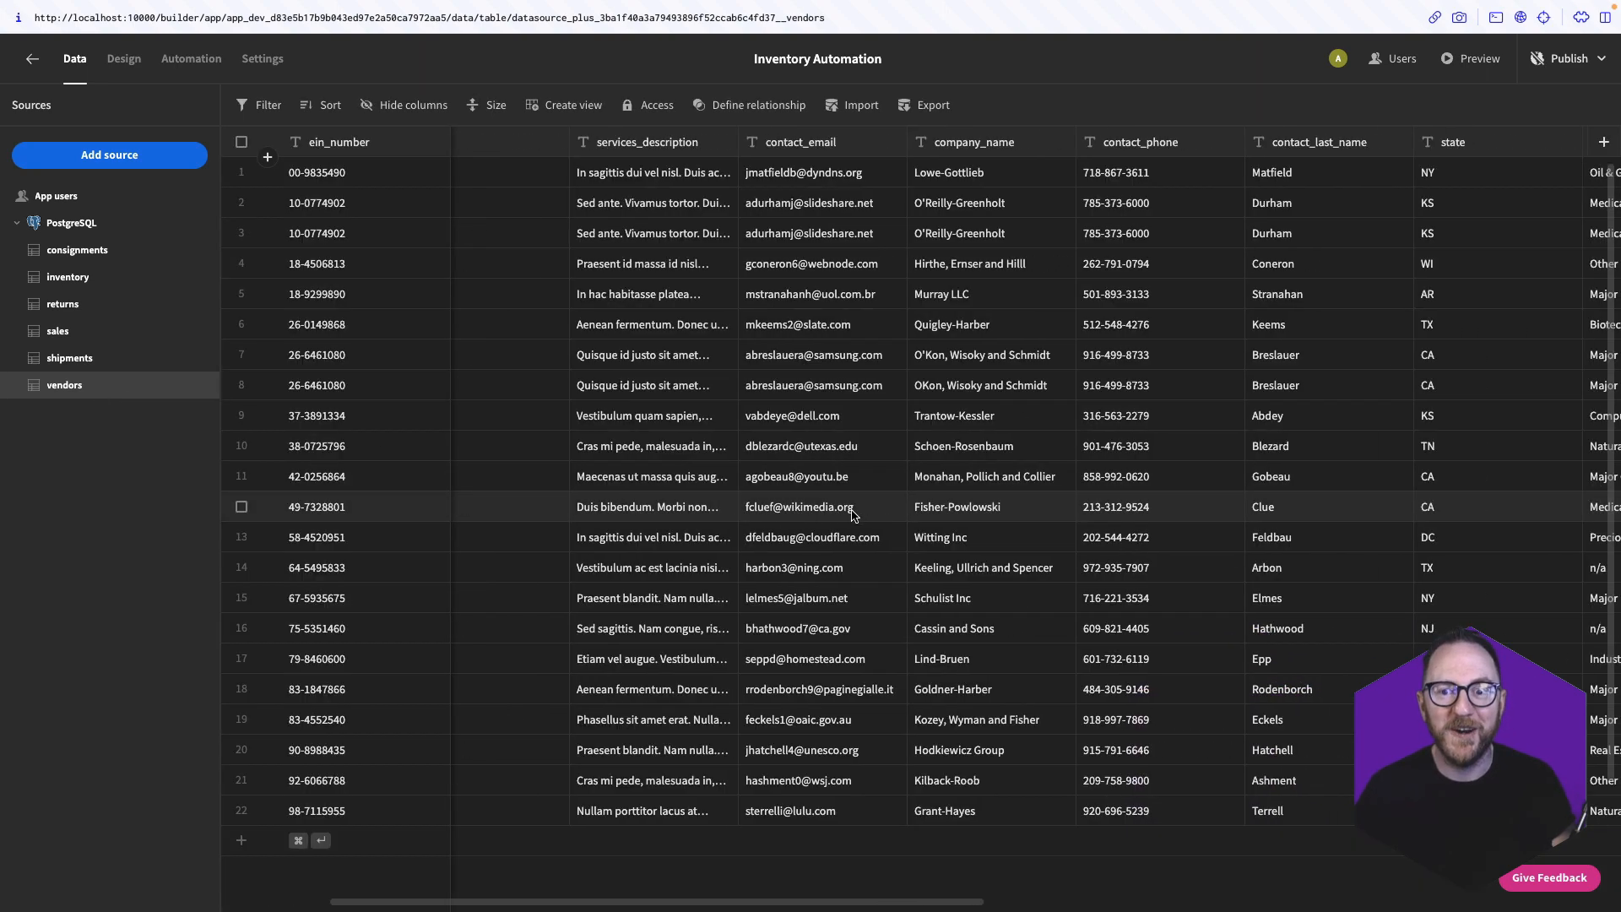
Create a new internal Budibase DB table named inventory_changes
left_click(120, 161)
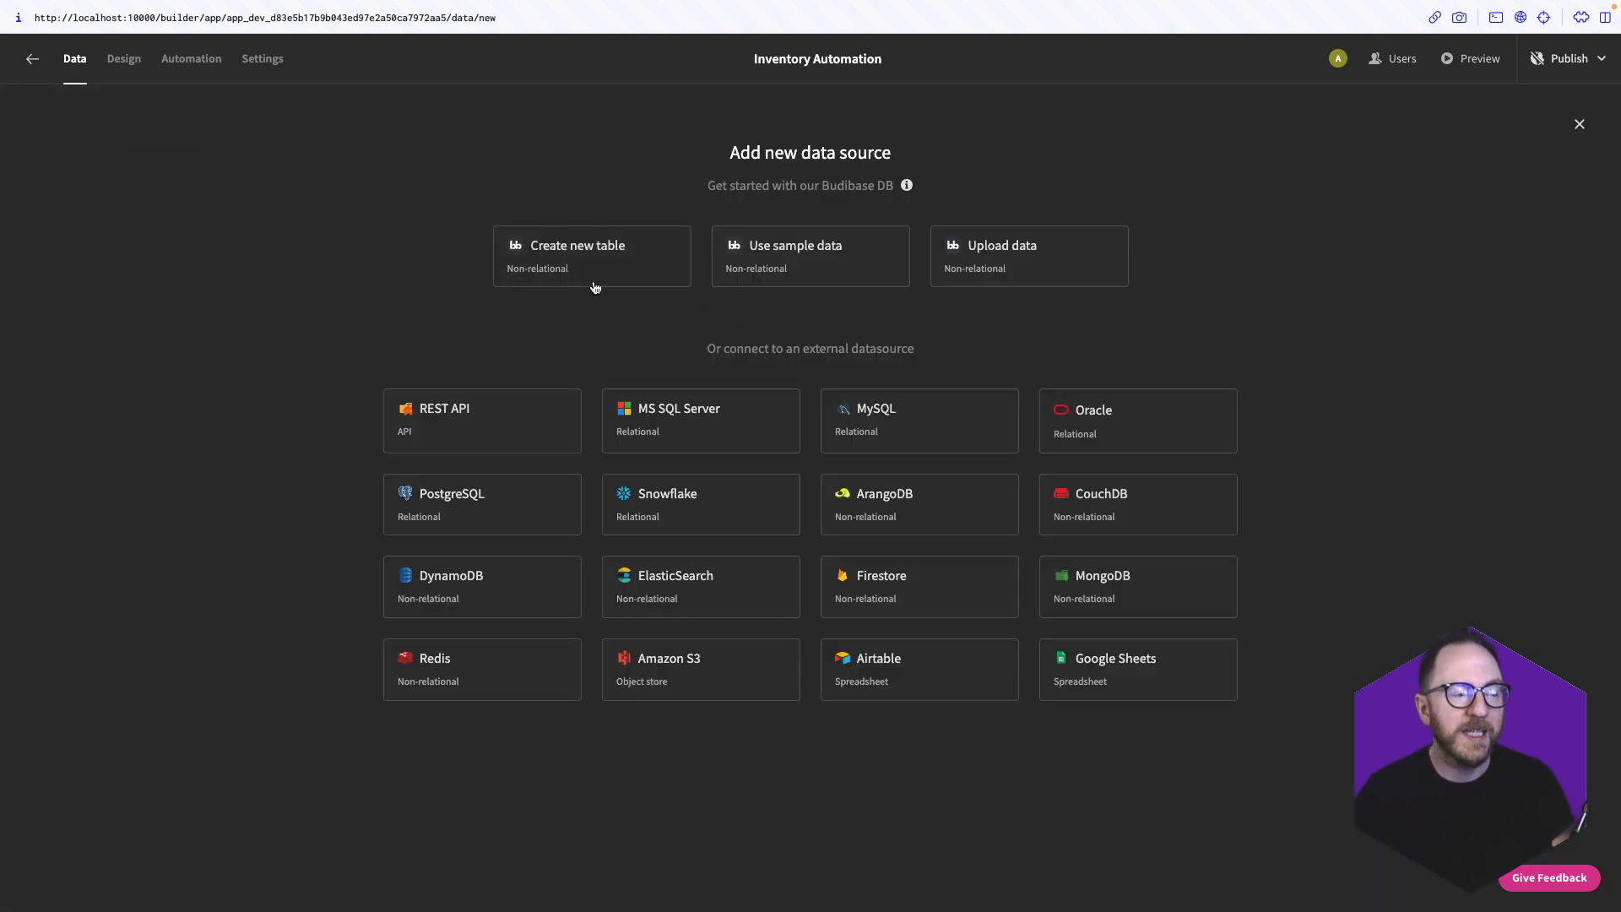
left_click(586, 285)
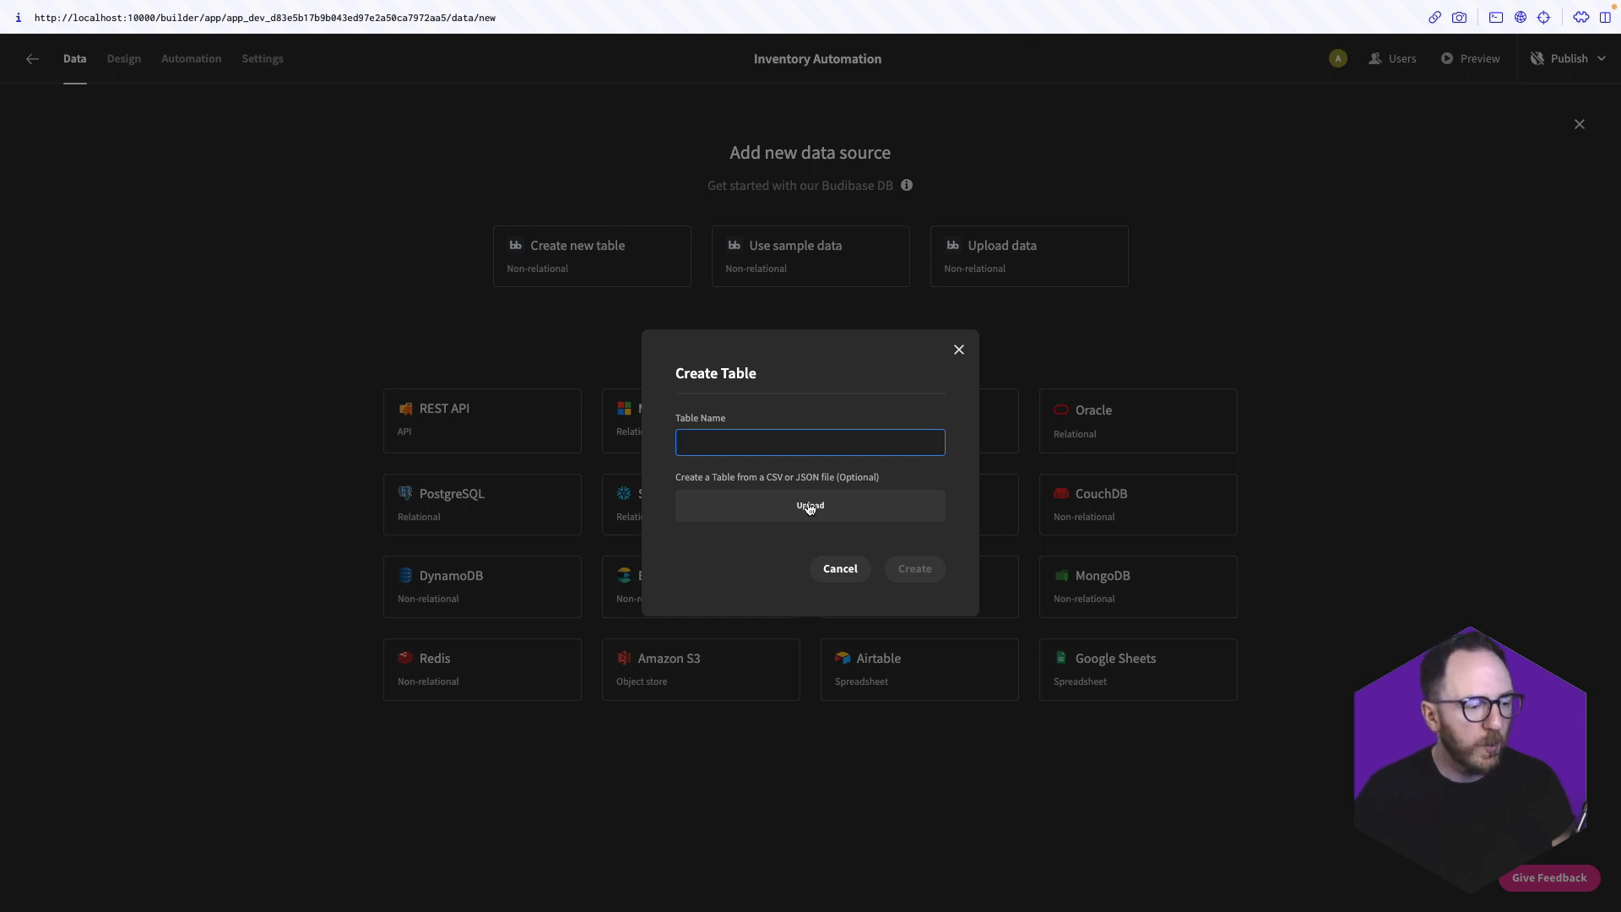
type("inventory_changes")
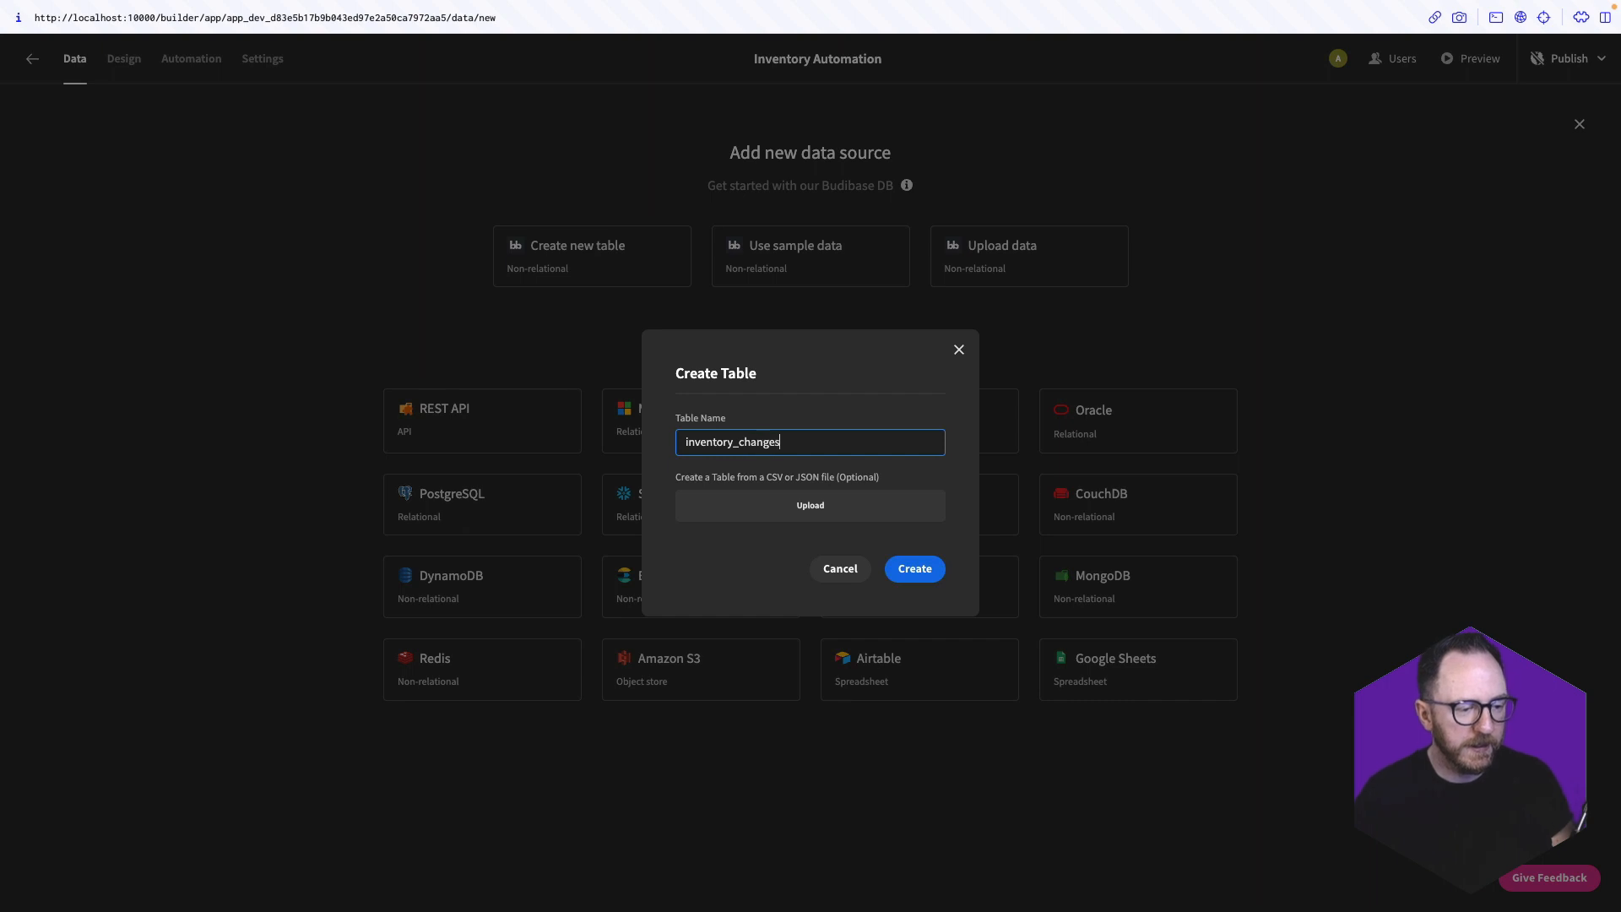
left_click(915, 568)
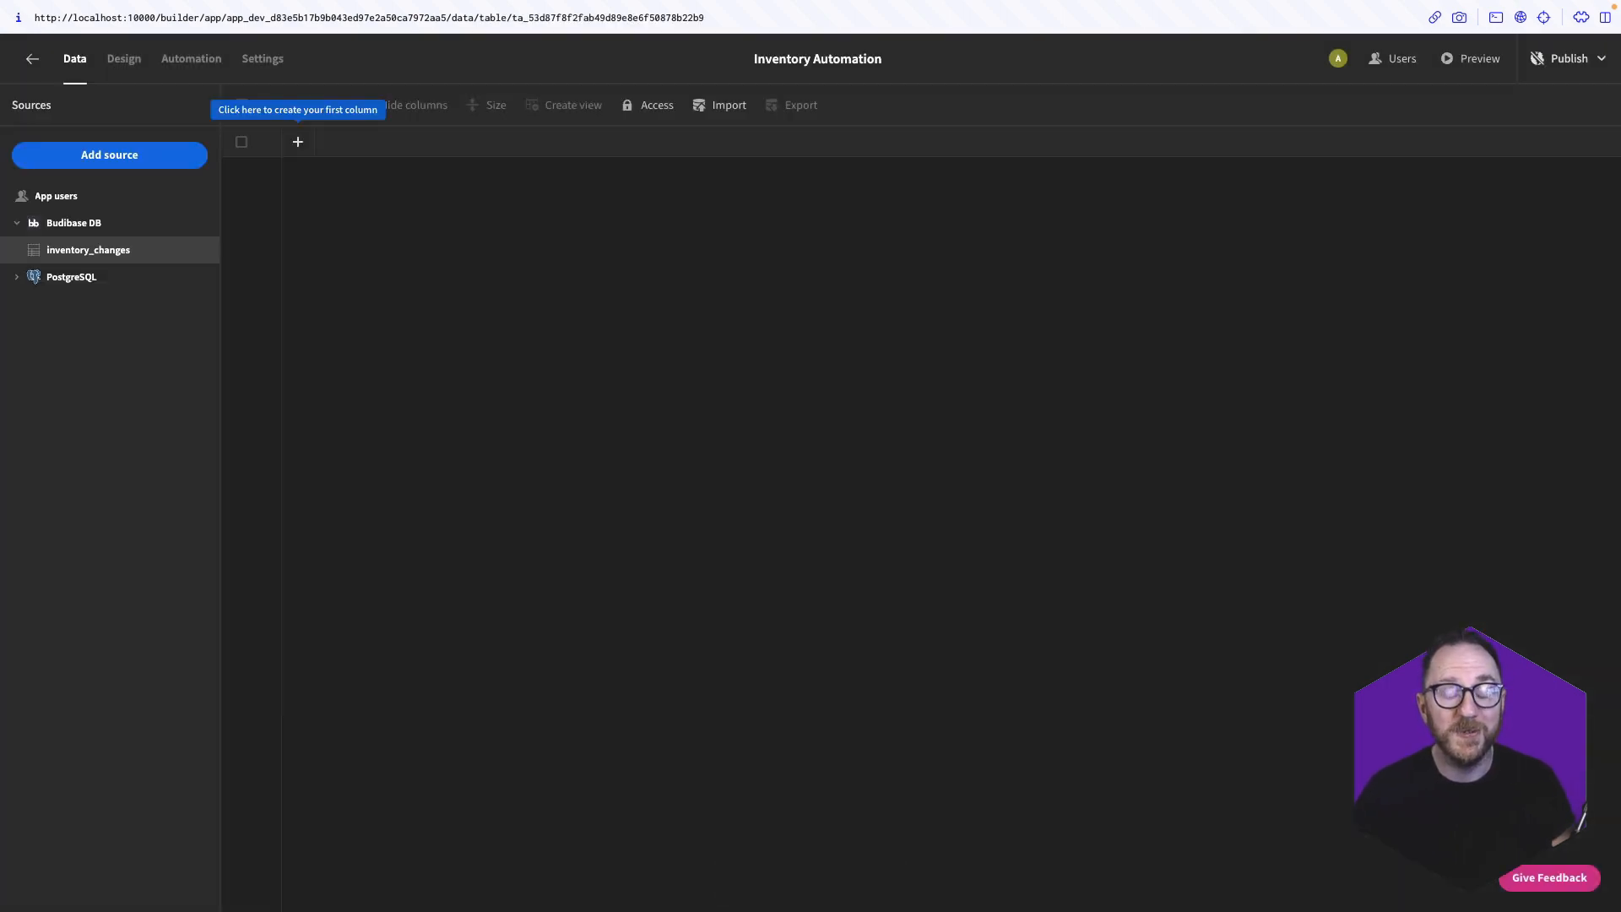
Add a text column named item_name to the inventory_changes table
left_click(297, 141)
triple_click(356, 183)
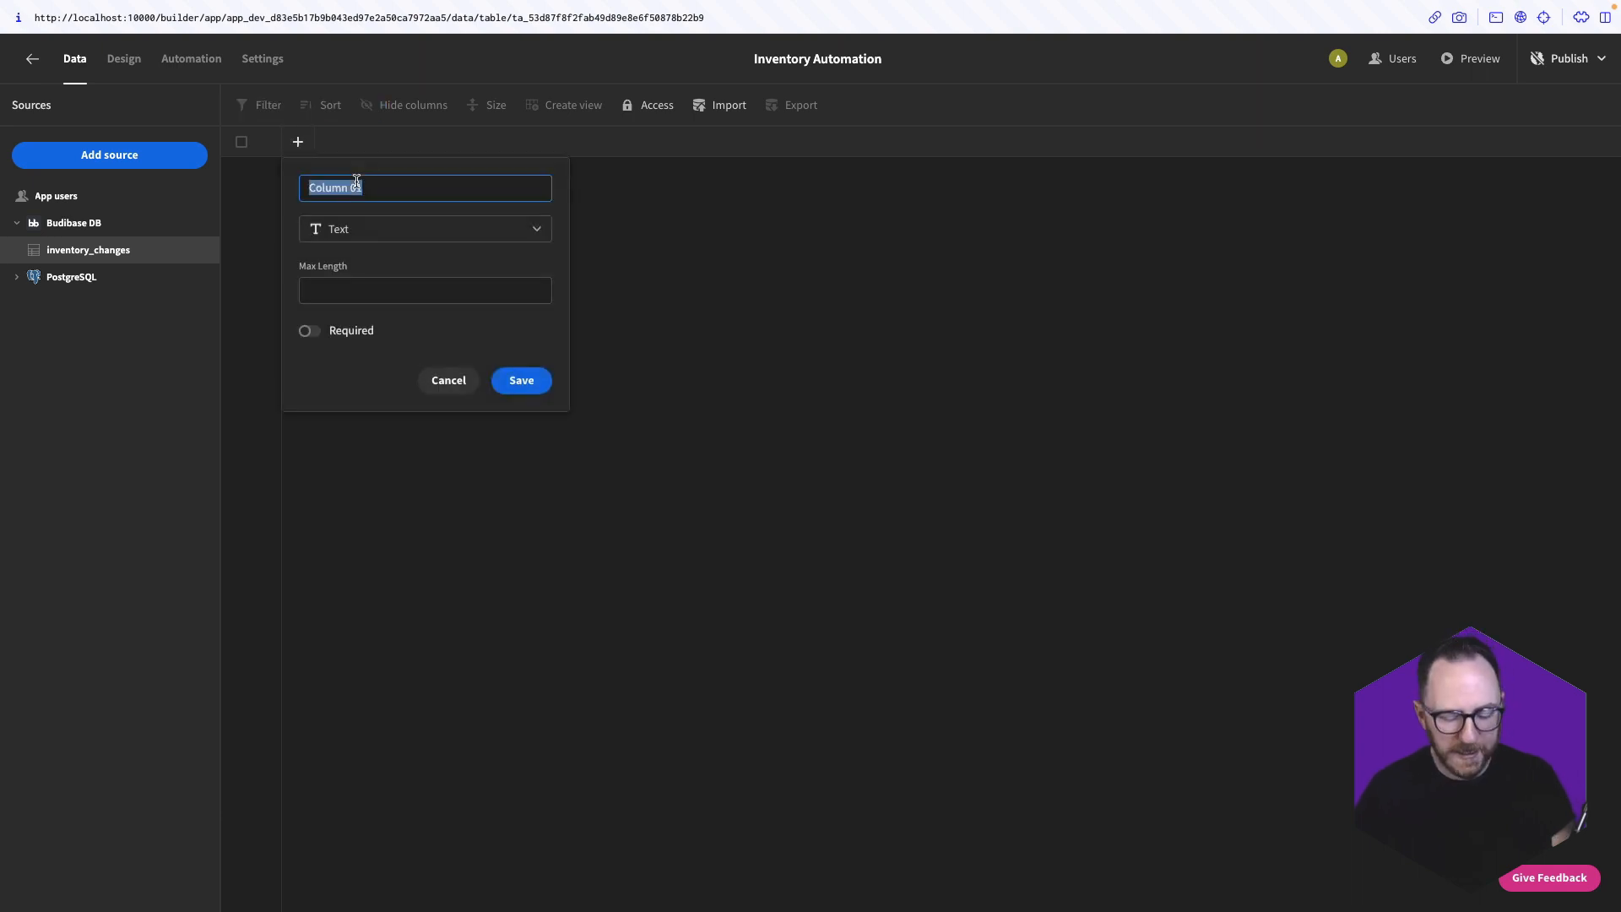
type("item_name")
left_click(529, 388)
Add a Number column named inventory_id to the inventory_changes table
left_click(468, 143)
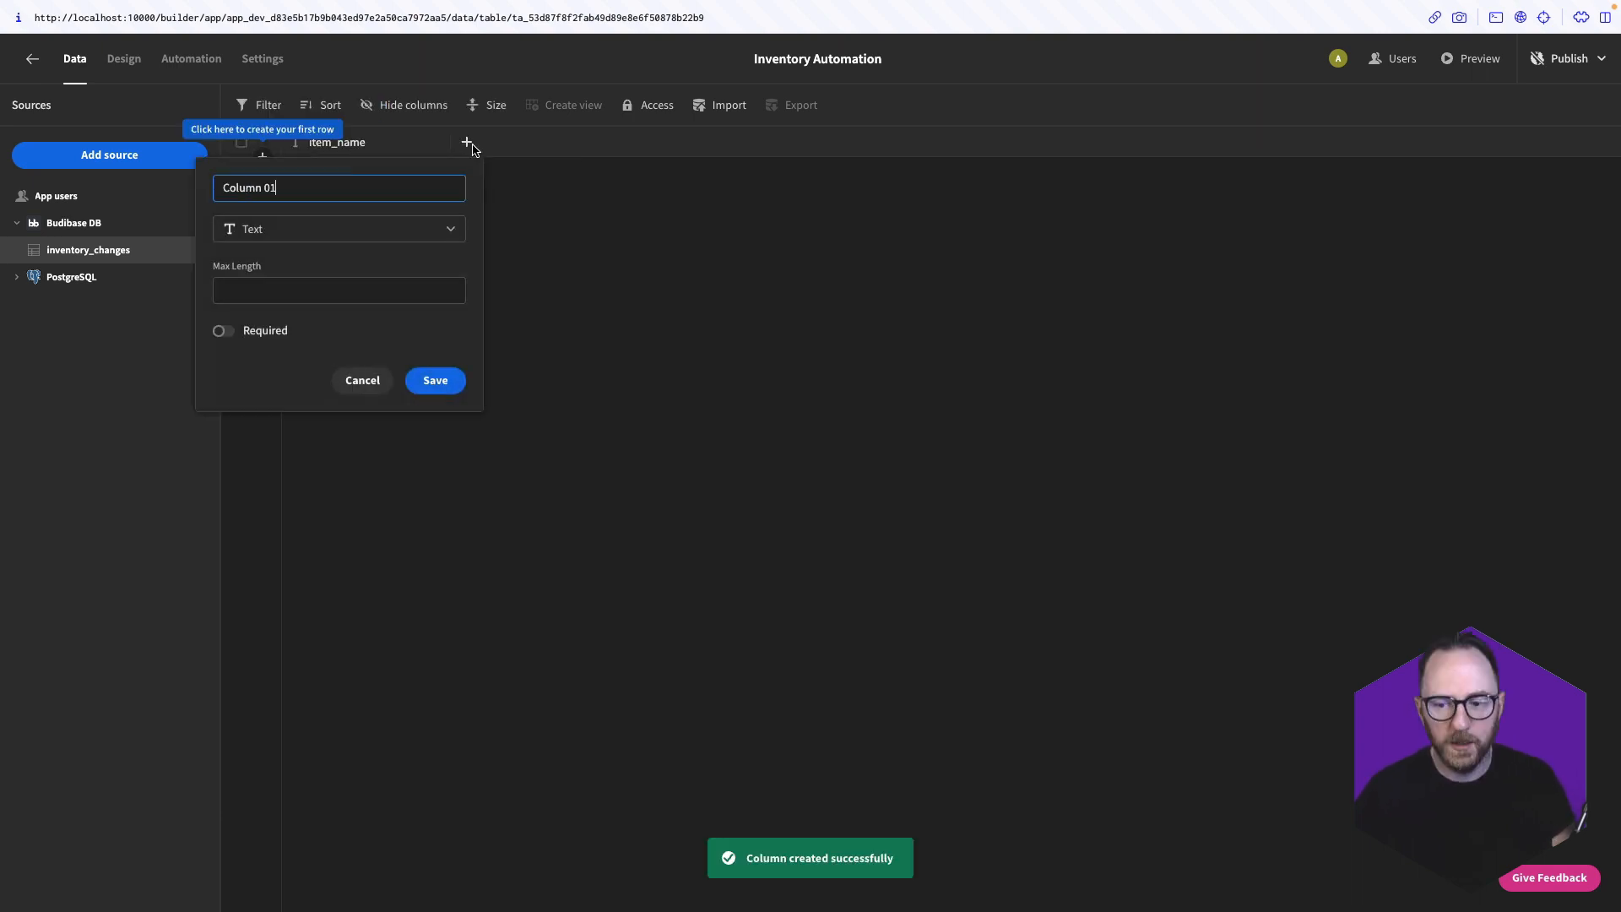
triple_click(356, 187)
type("inventory_")
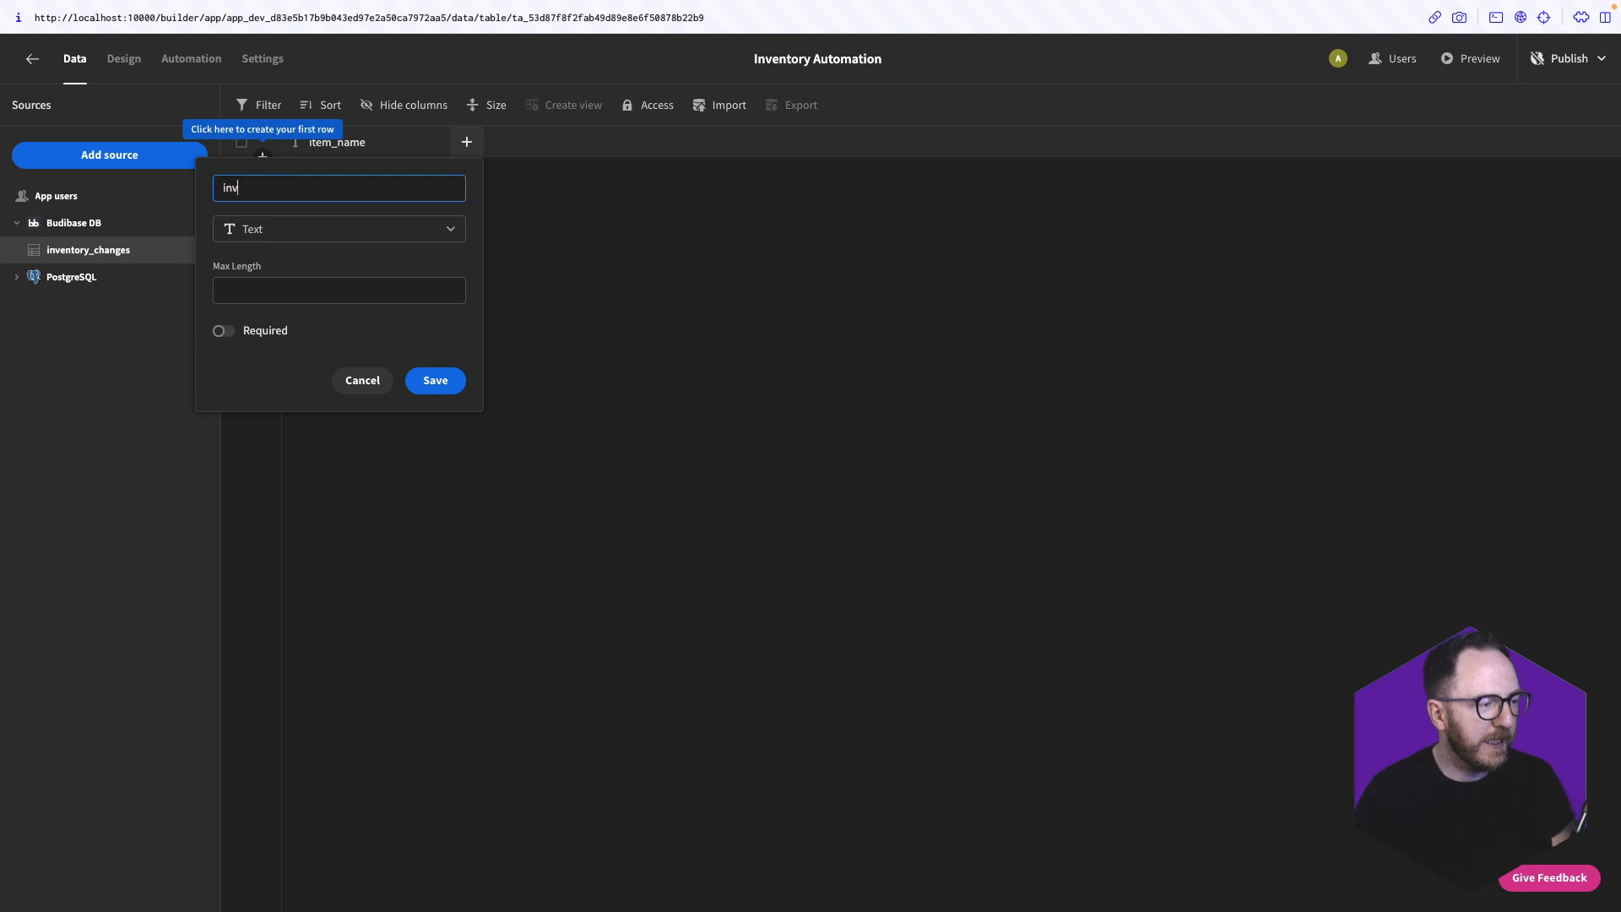
type("id")
left_click(428, 232)
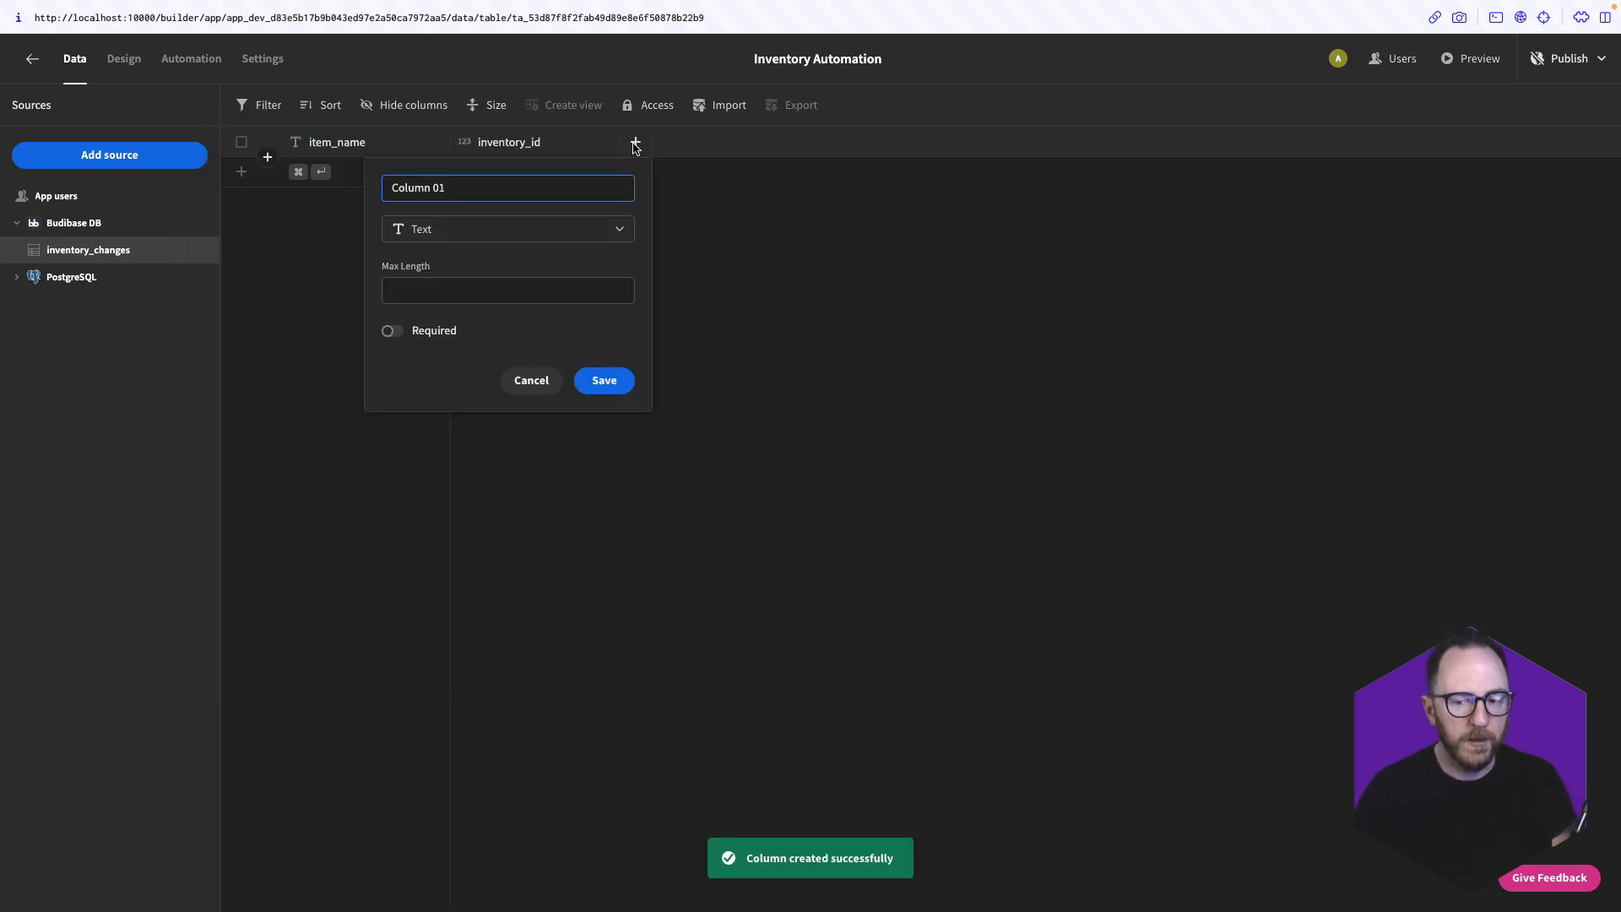
Name the next new column change_type and set its type to Options
type("changer")
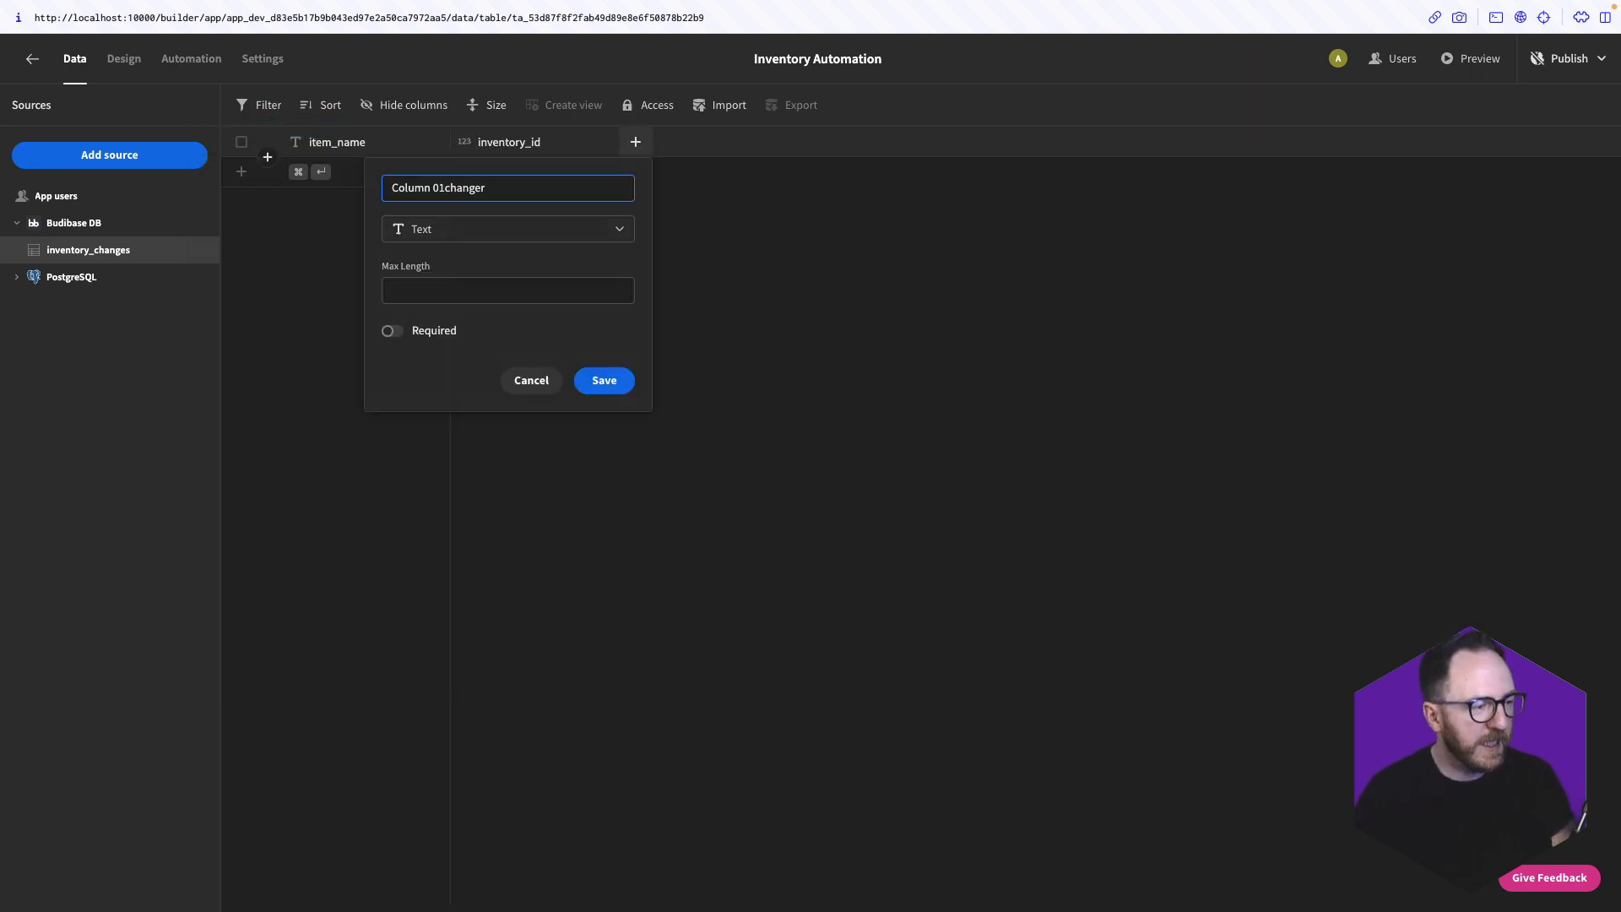
key("super+a")
type("change_type")
left_click(582, 229)
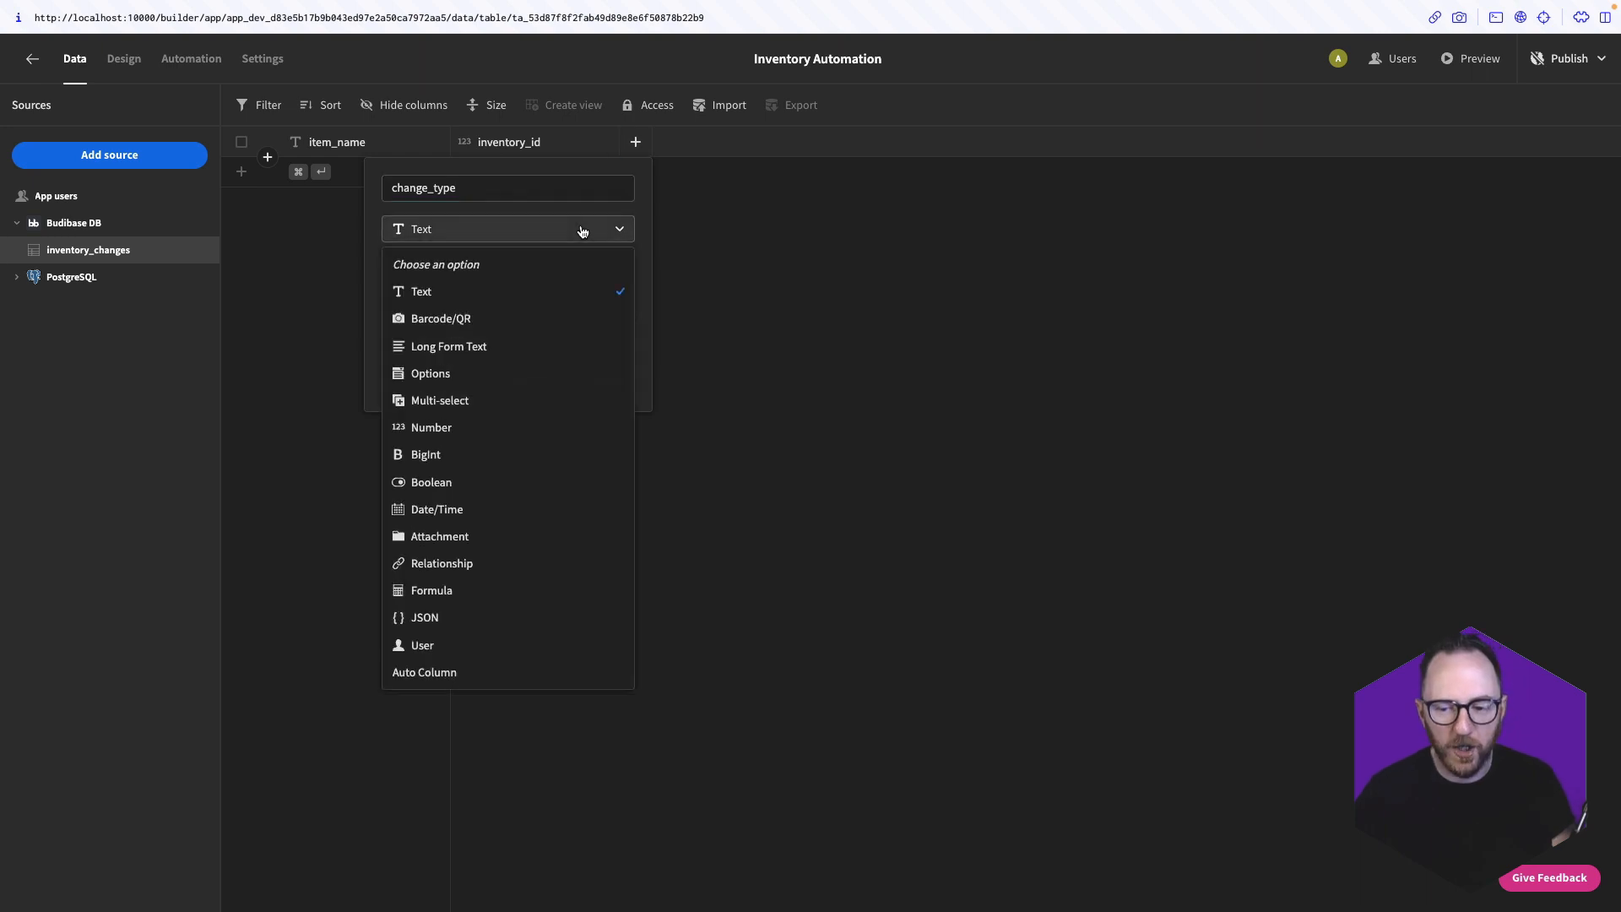
left_click(510, 373)
Define Return, Sale and Restock as the change_type options and save the column
left_click(434, 275)
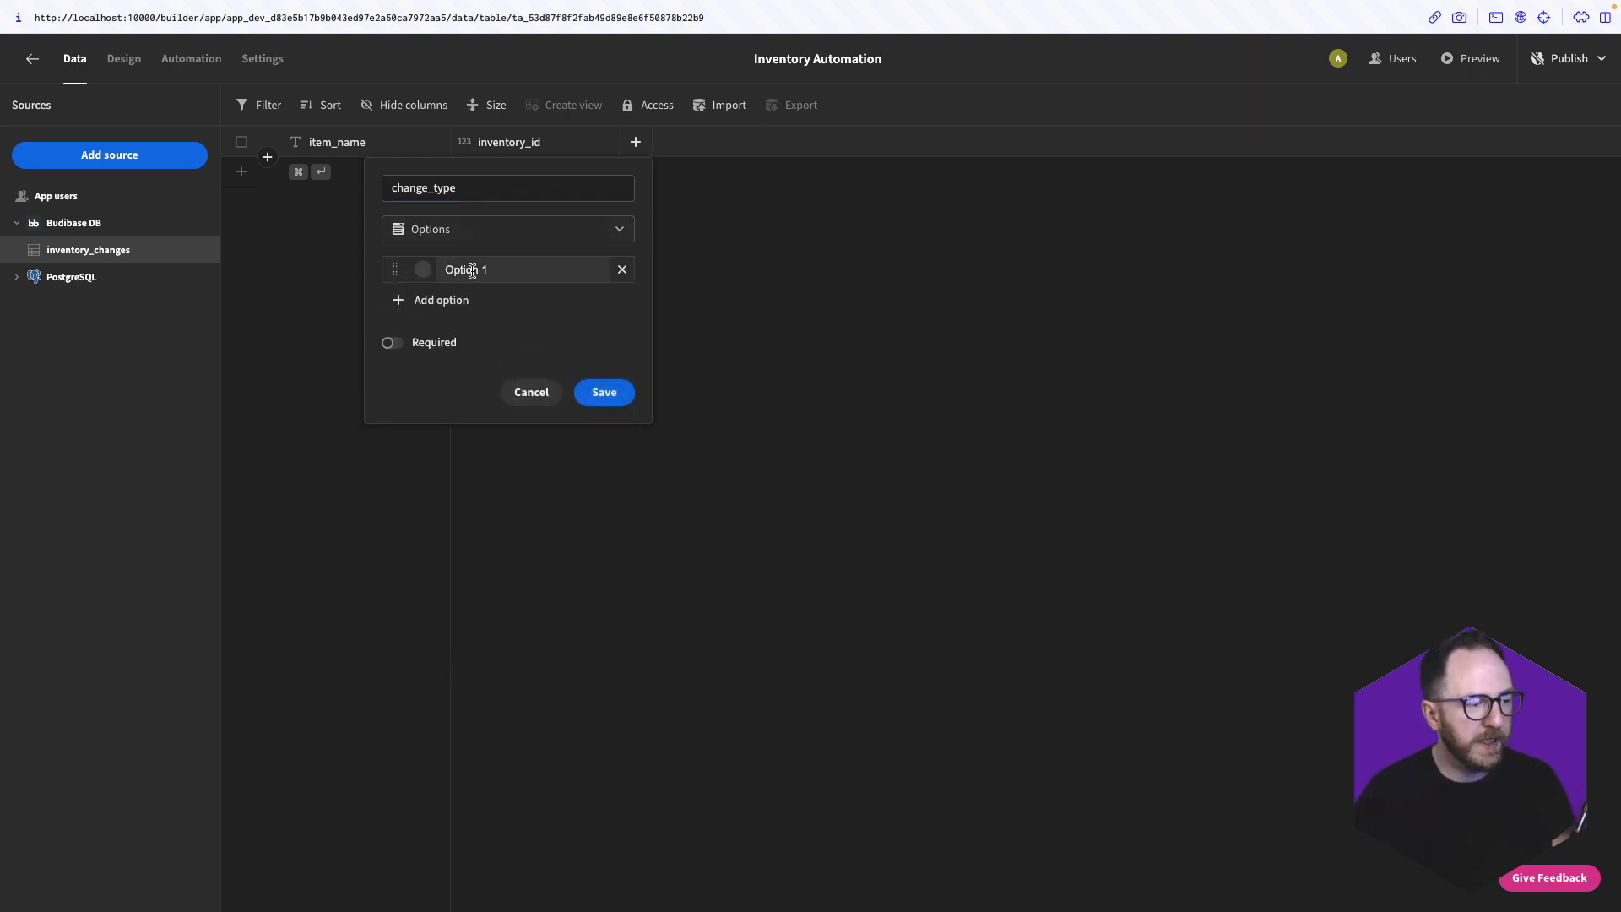
double_click(471, 270)
type("Retu")
key("super+a")
type("Return")
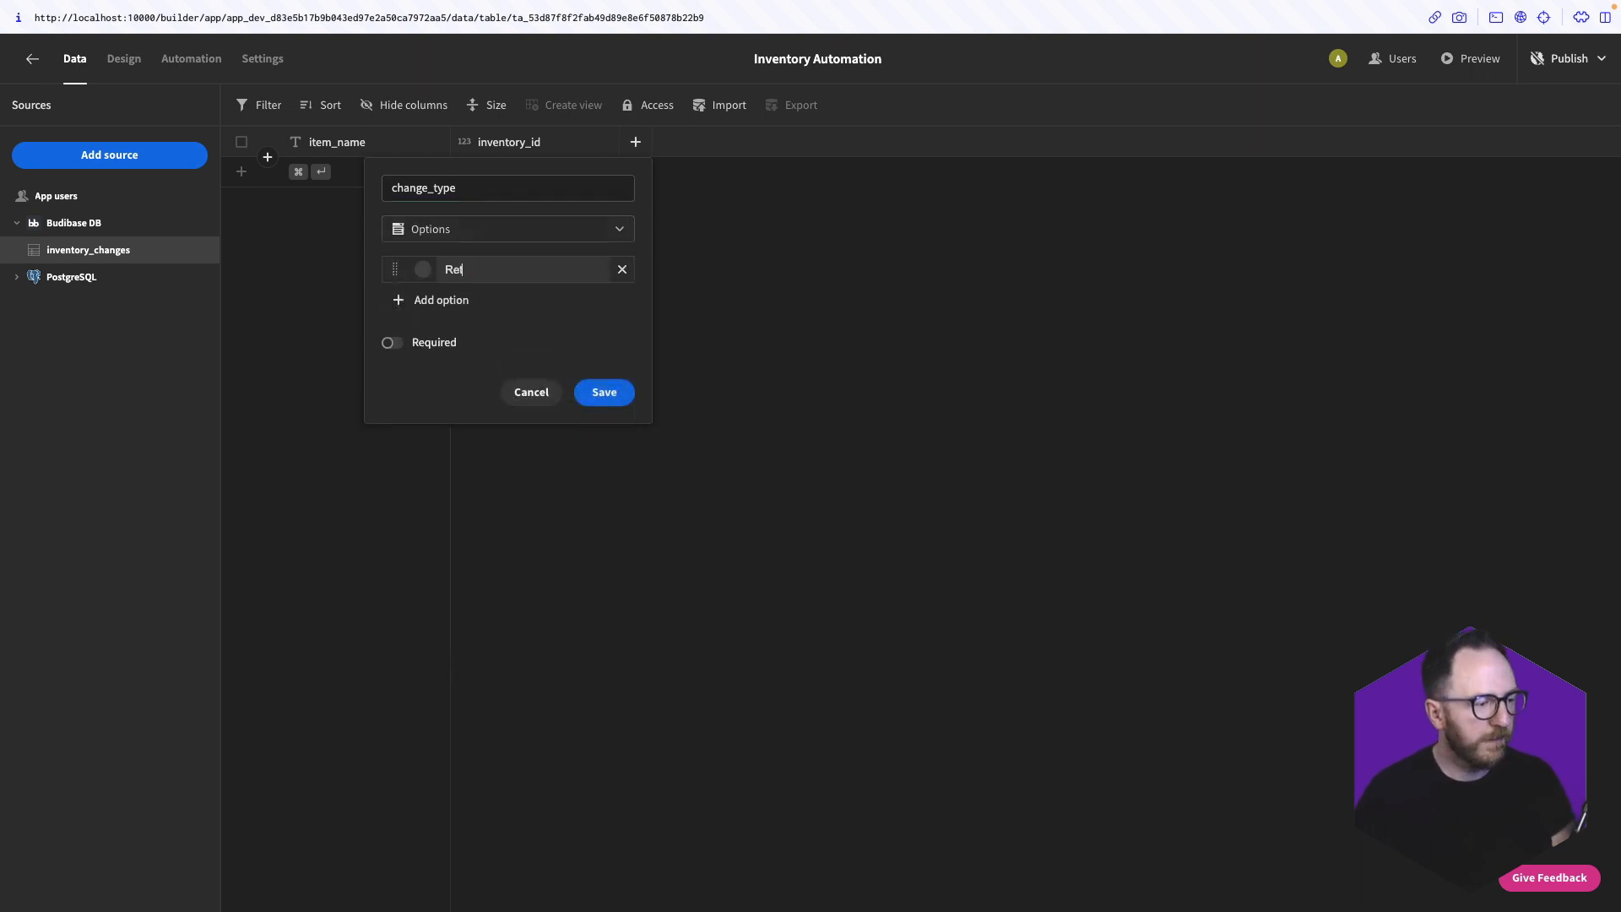
key("Return")
double_click(473, 295)
key("super+a")
type("Sale")
key("Return")
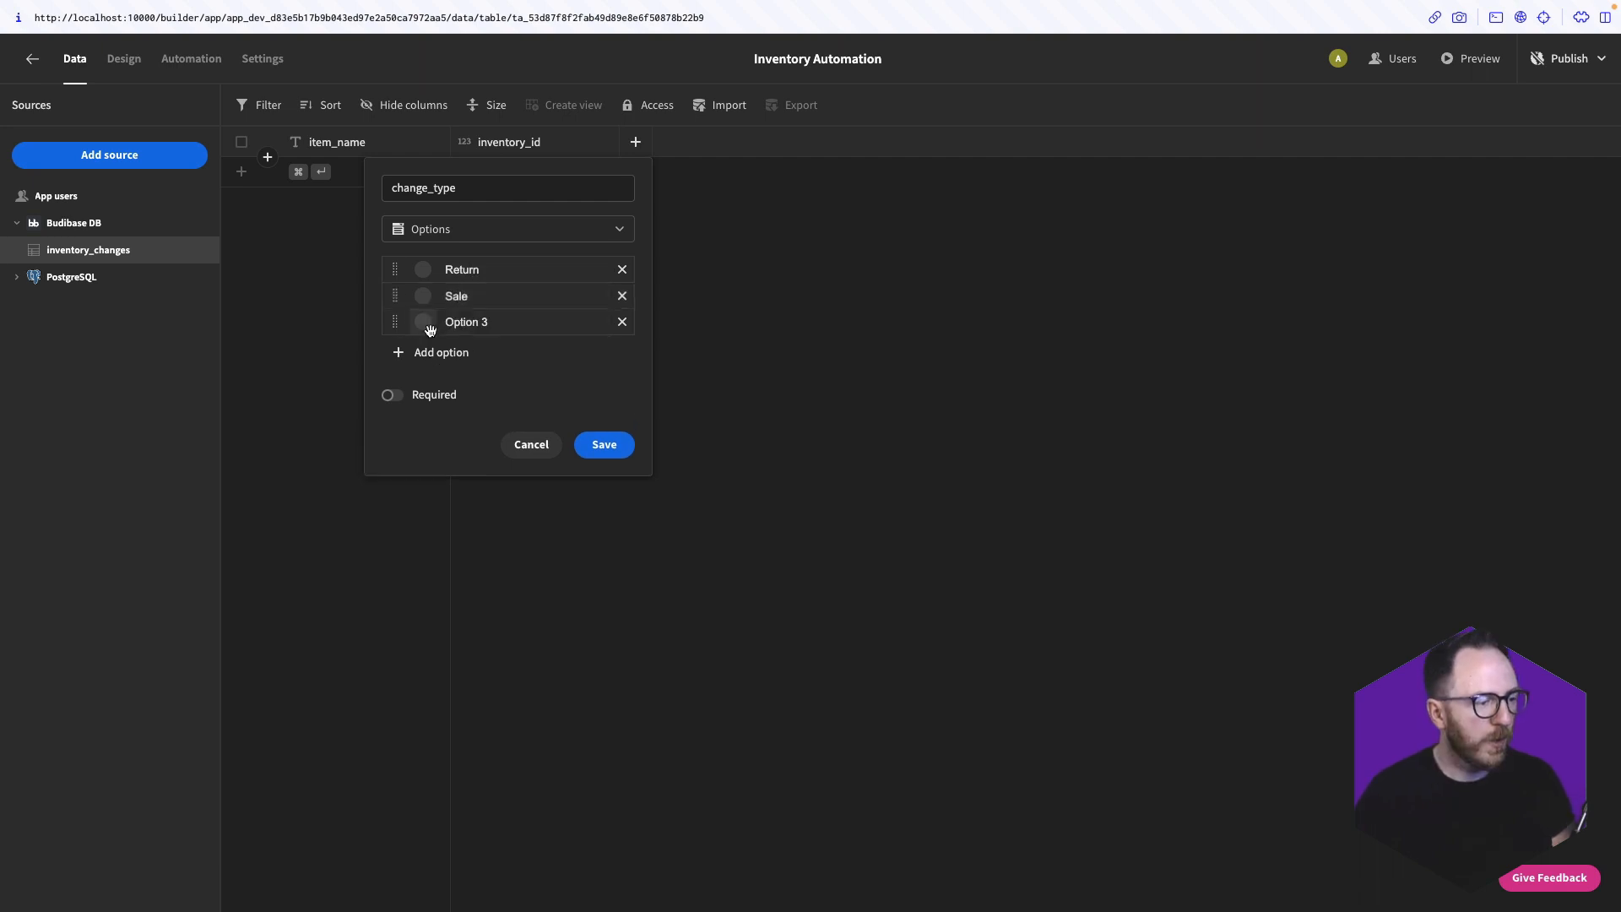
double_click(461, 317)
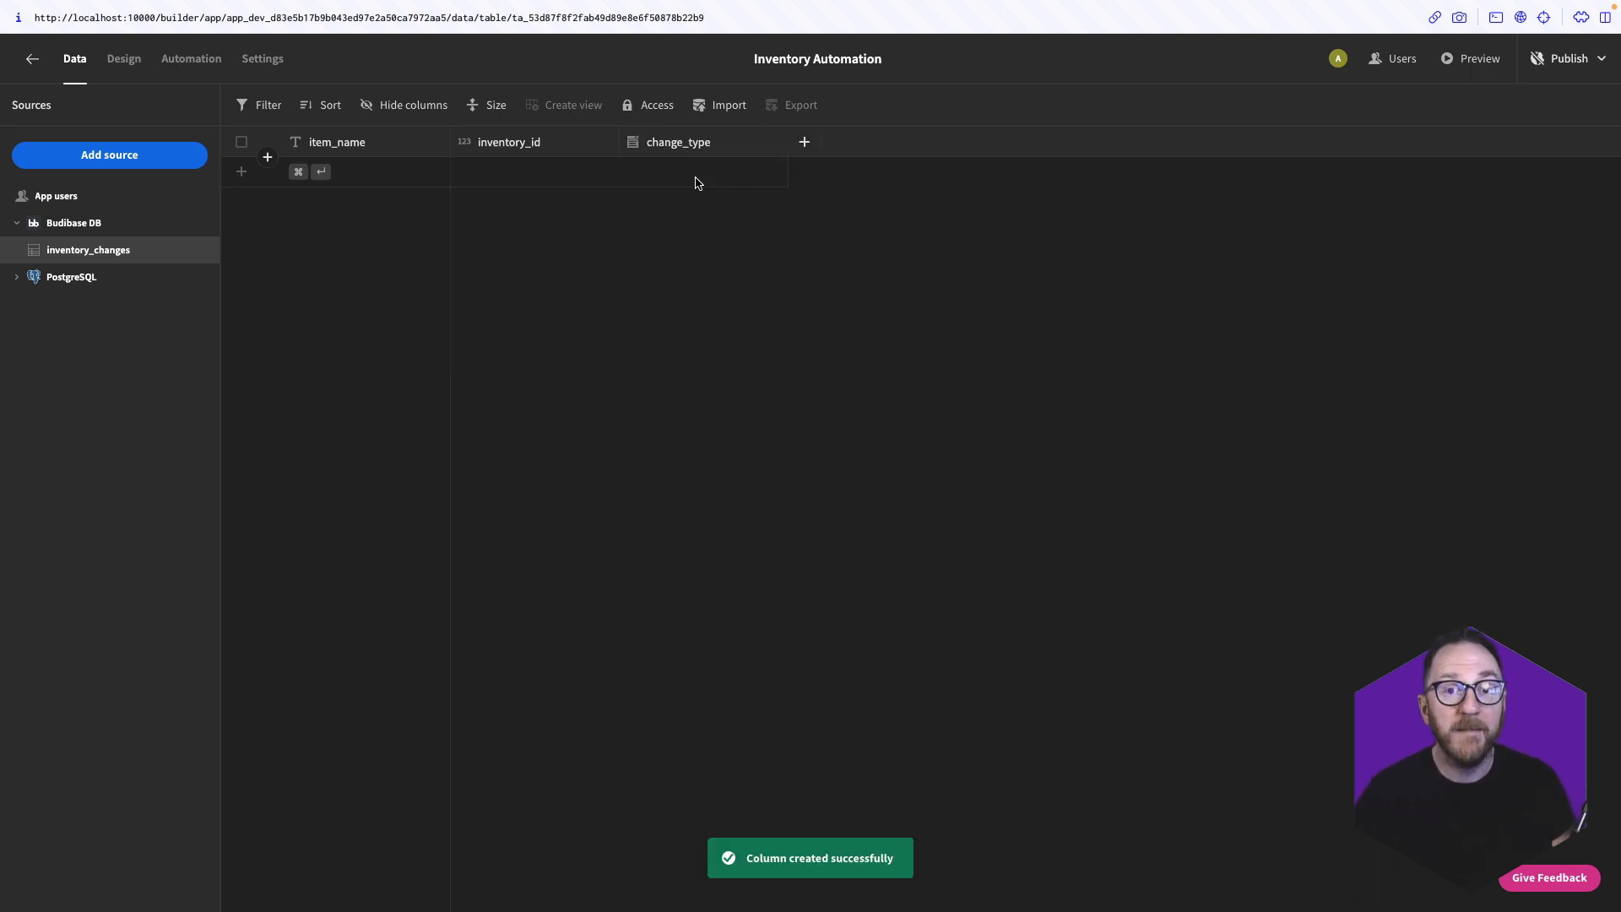
Check the choices offered for change_type in a new row and discard the row
left_click(697, 182)
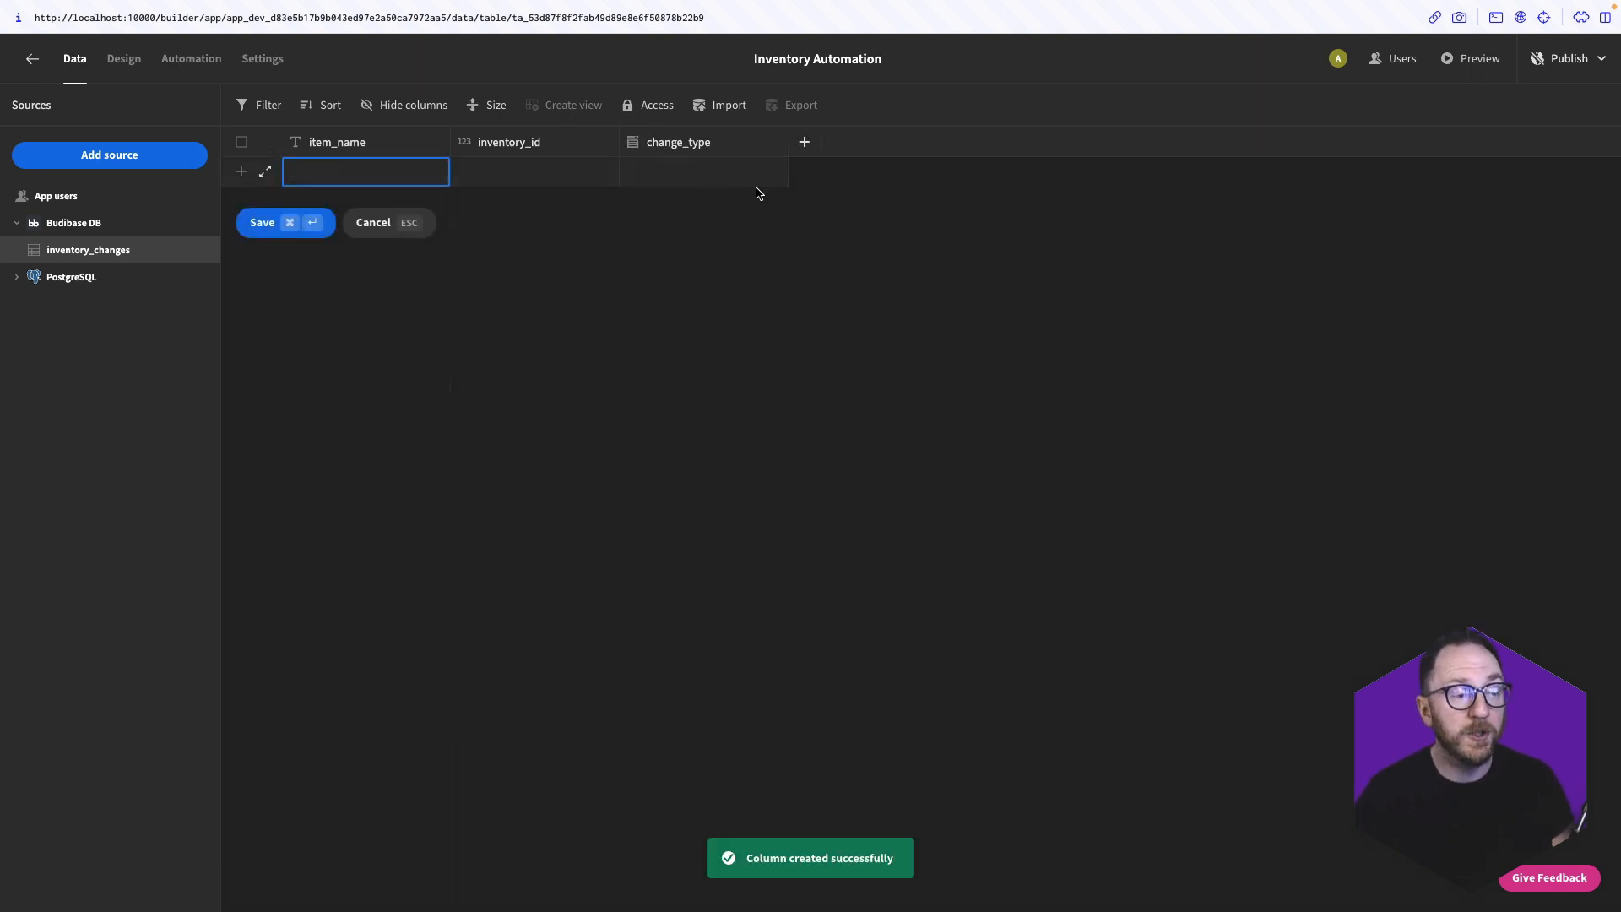
left_click(573, 178)
left_click(689, 183)
left_click(774, 174)
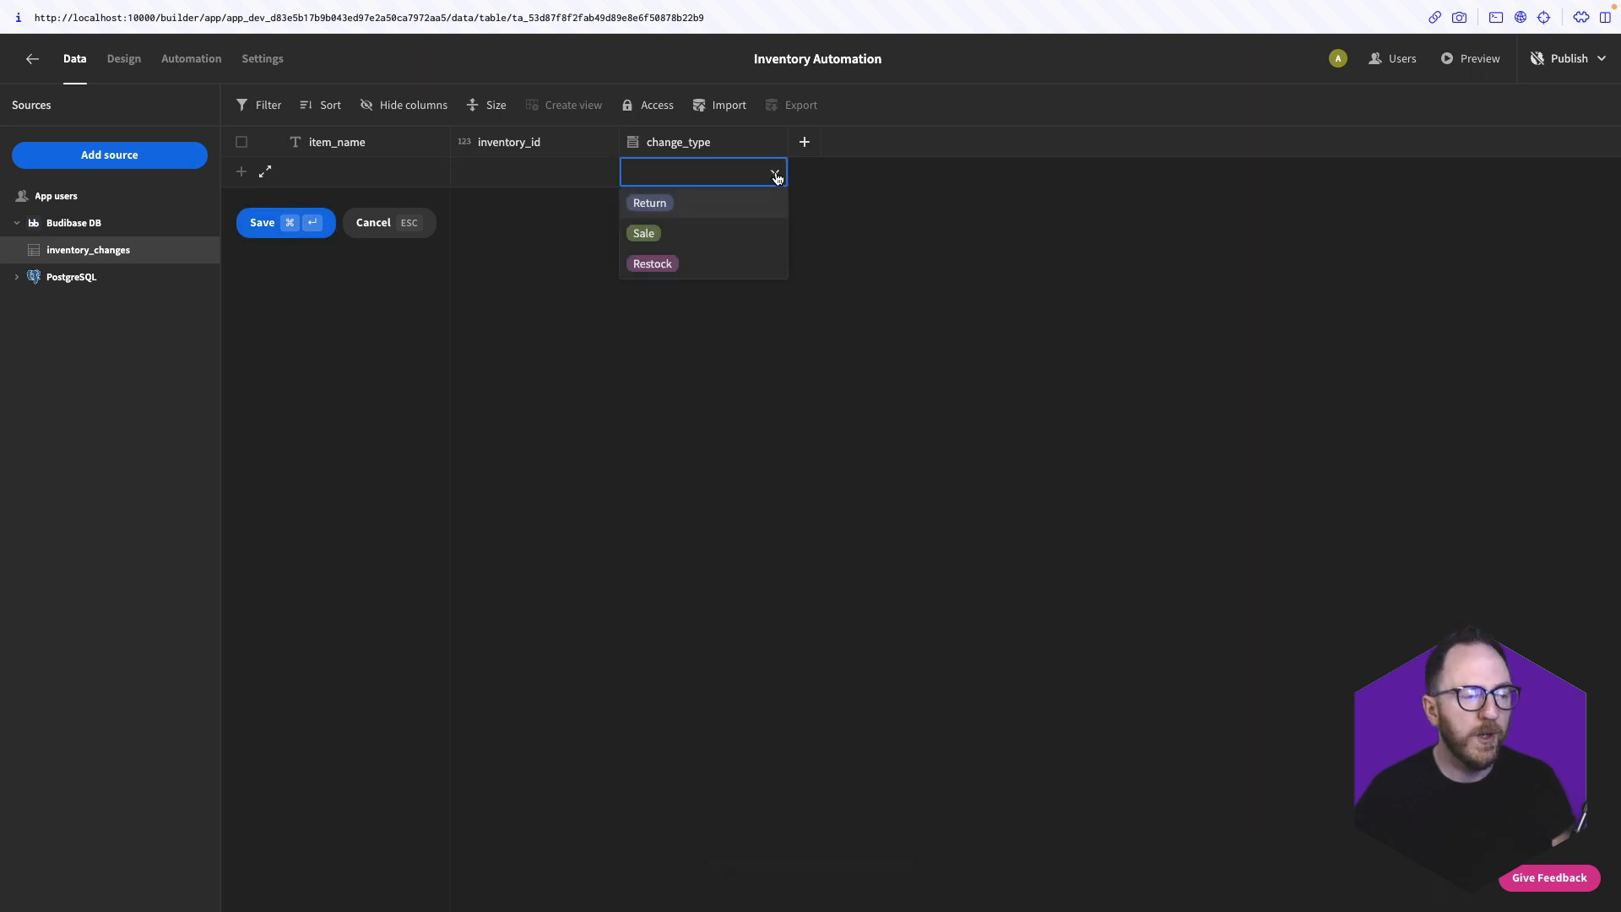
left_click(935, 275)
left_click(394, 228)
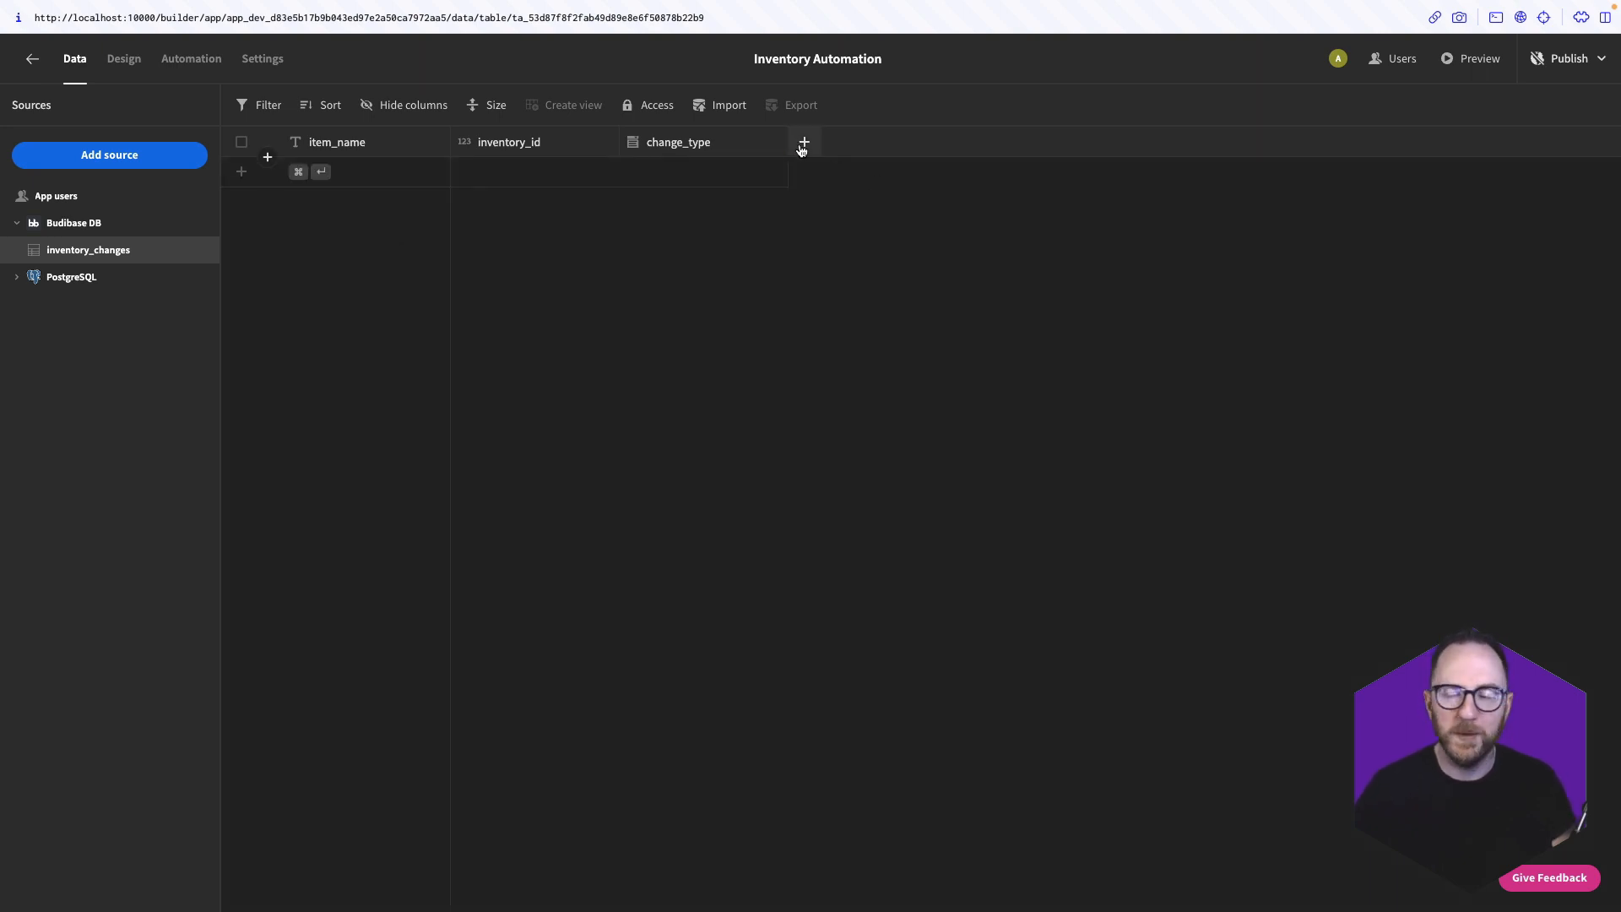
Add a Number column named quantity_change to the inventory_changes table
left_click(804, 144)
type("quan")
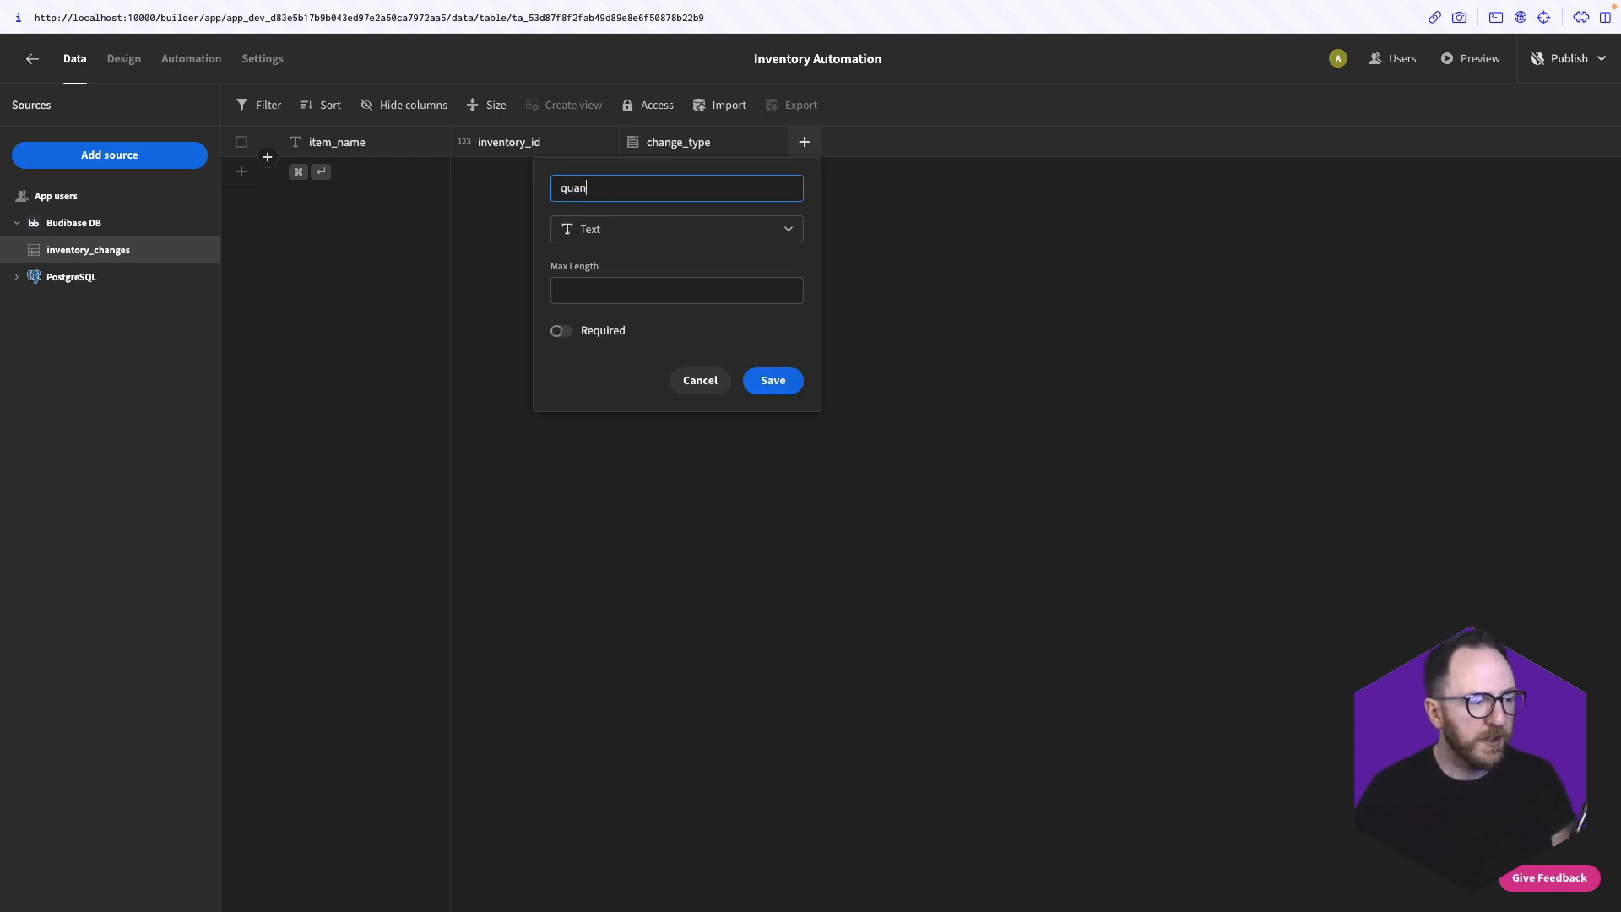
type("tity_change")
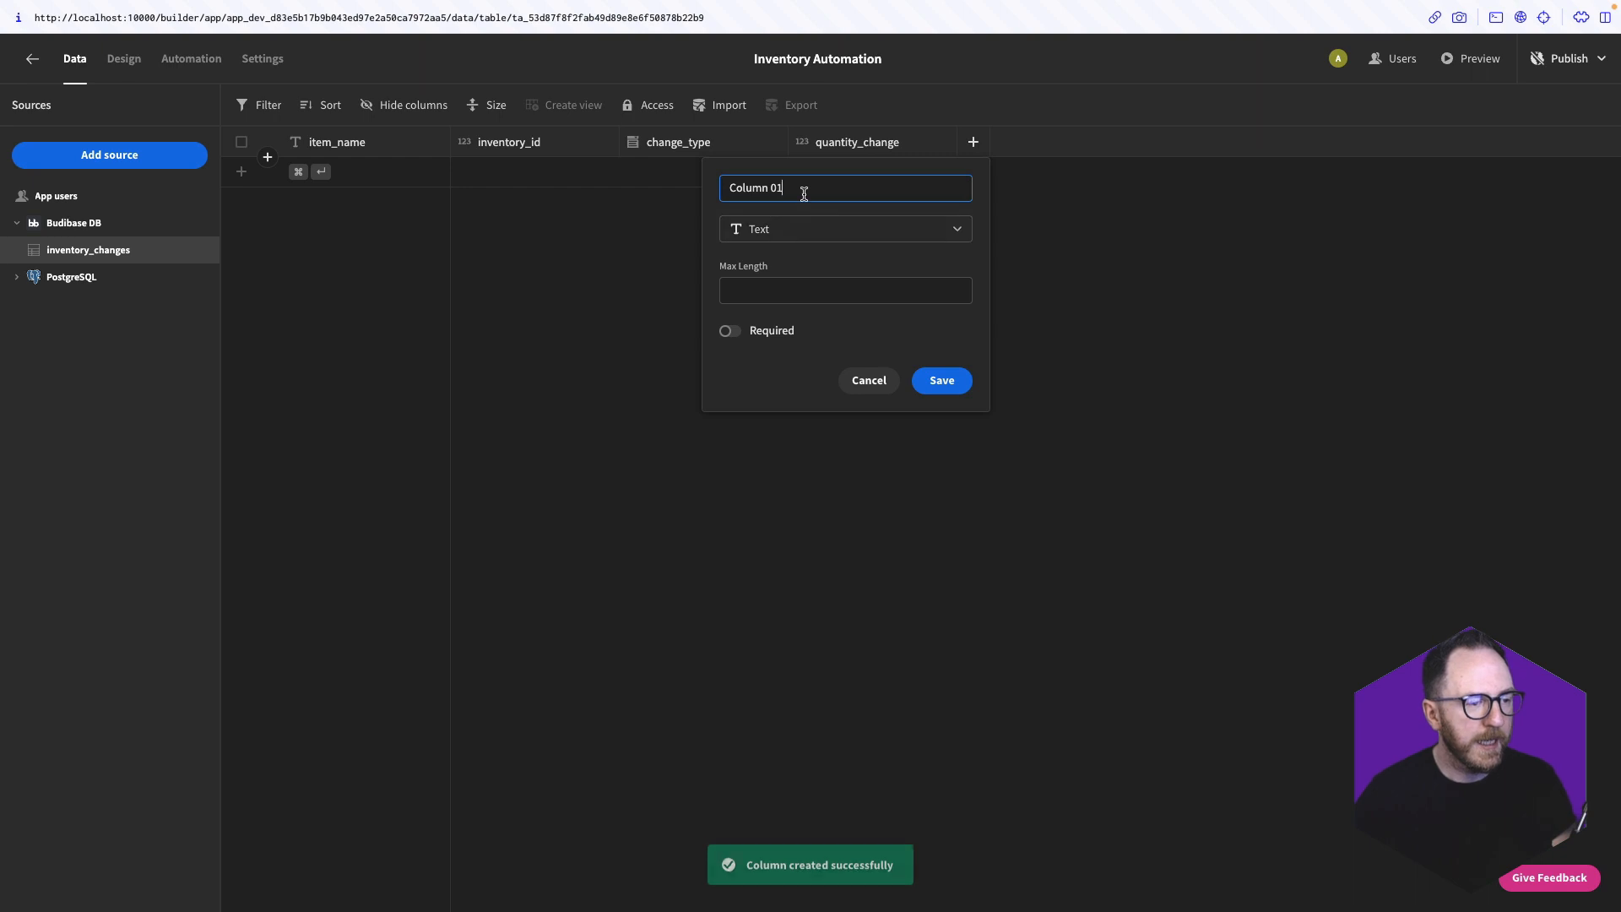
Add a Number column named new_quantity to the inventory_changes table
double_click(803, 195)
key("super+a")
type("new_quant")
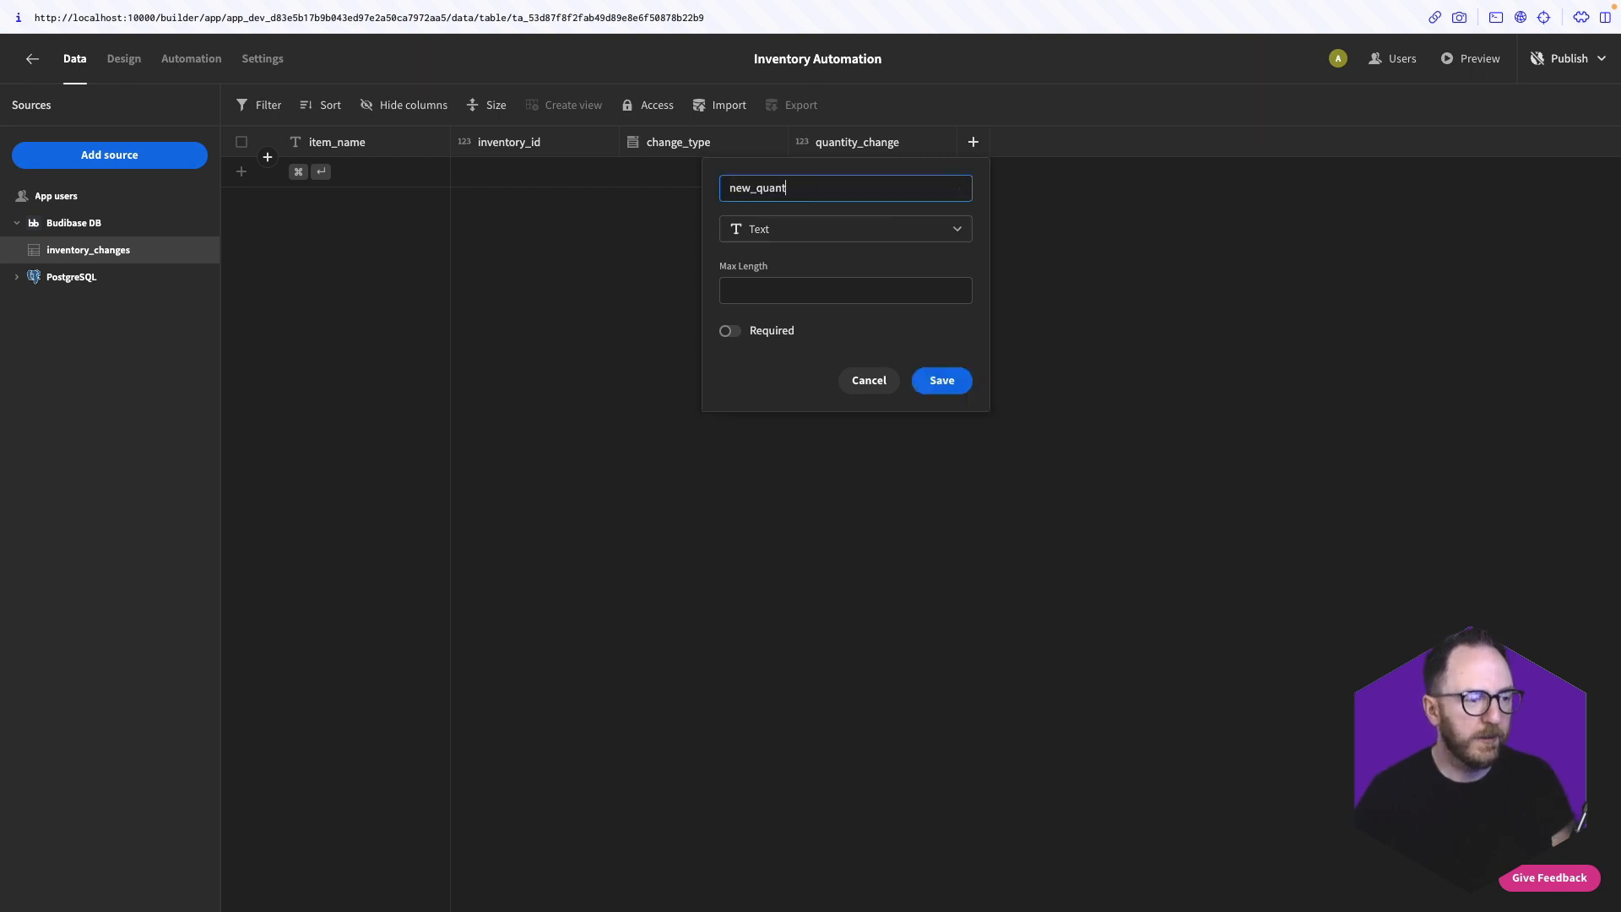
left_click(893, 227)
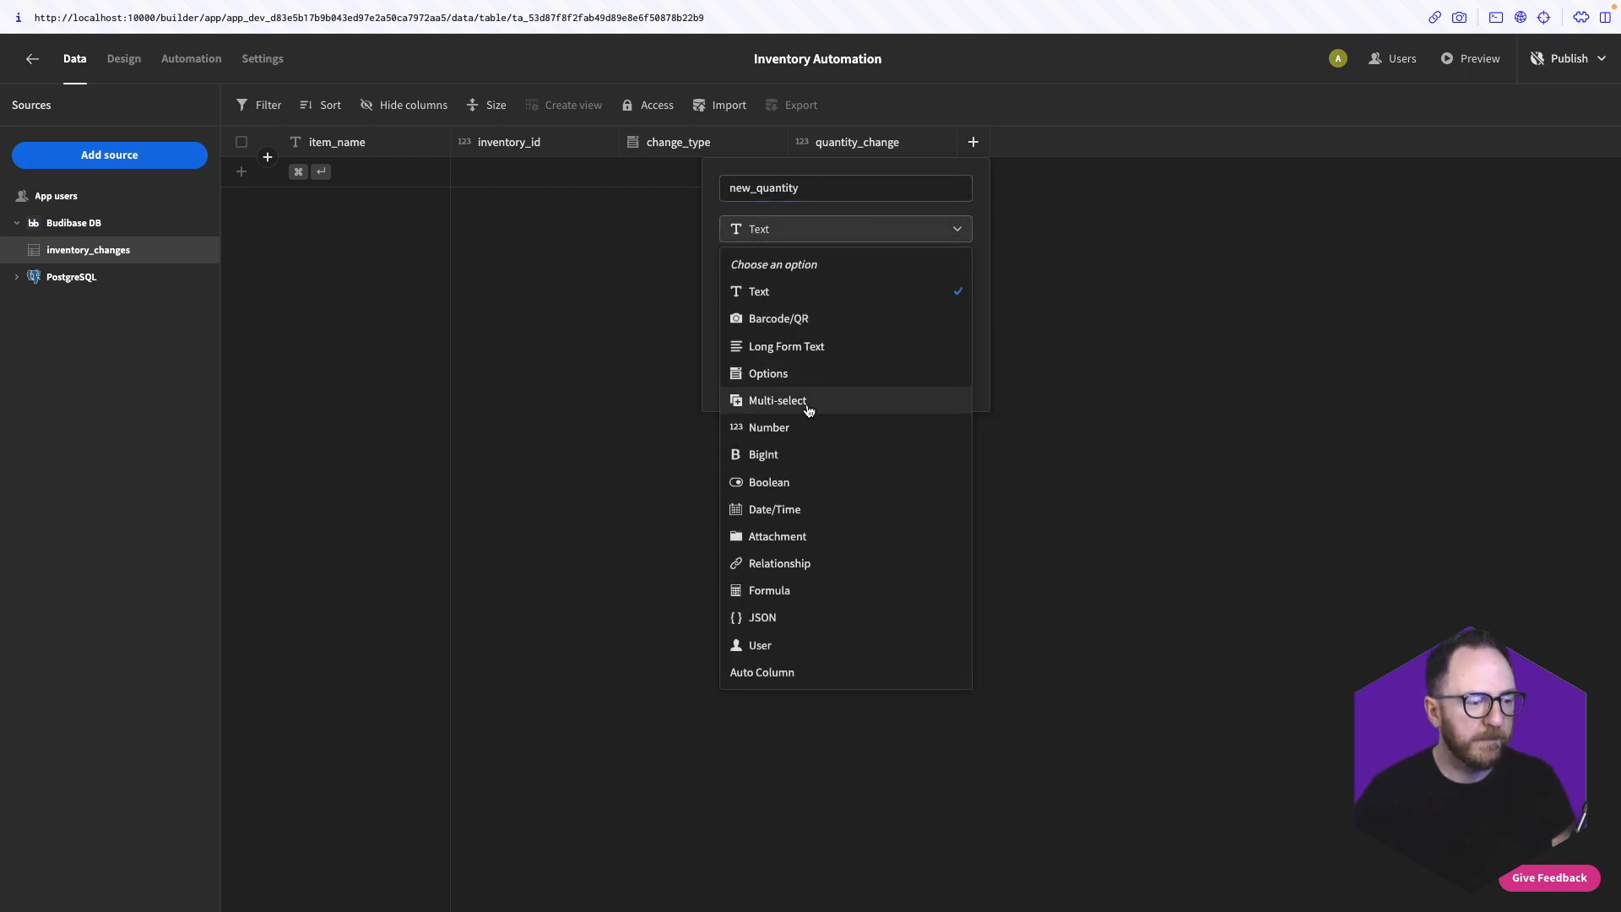
left_click(802, 426)
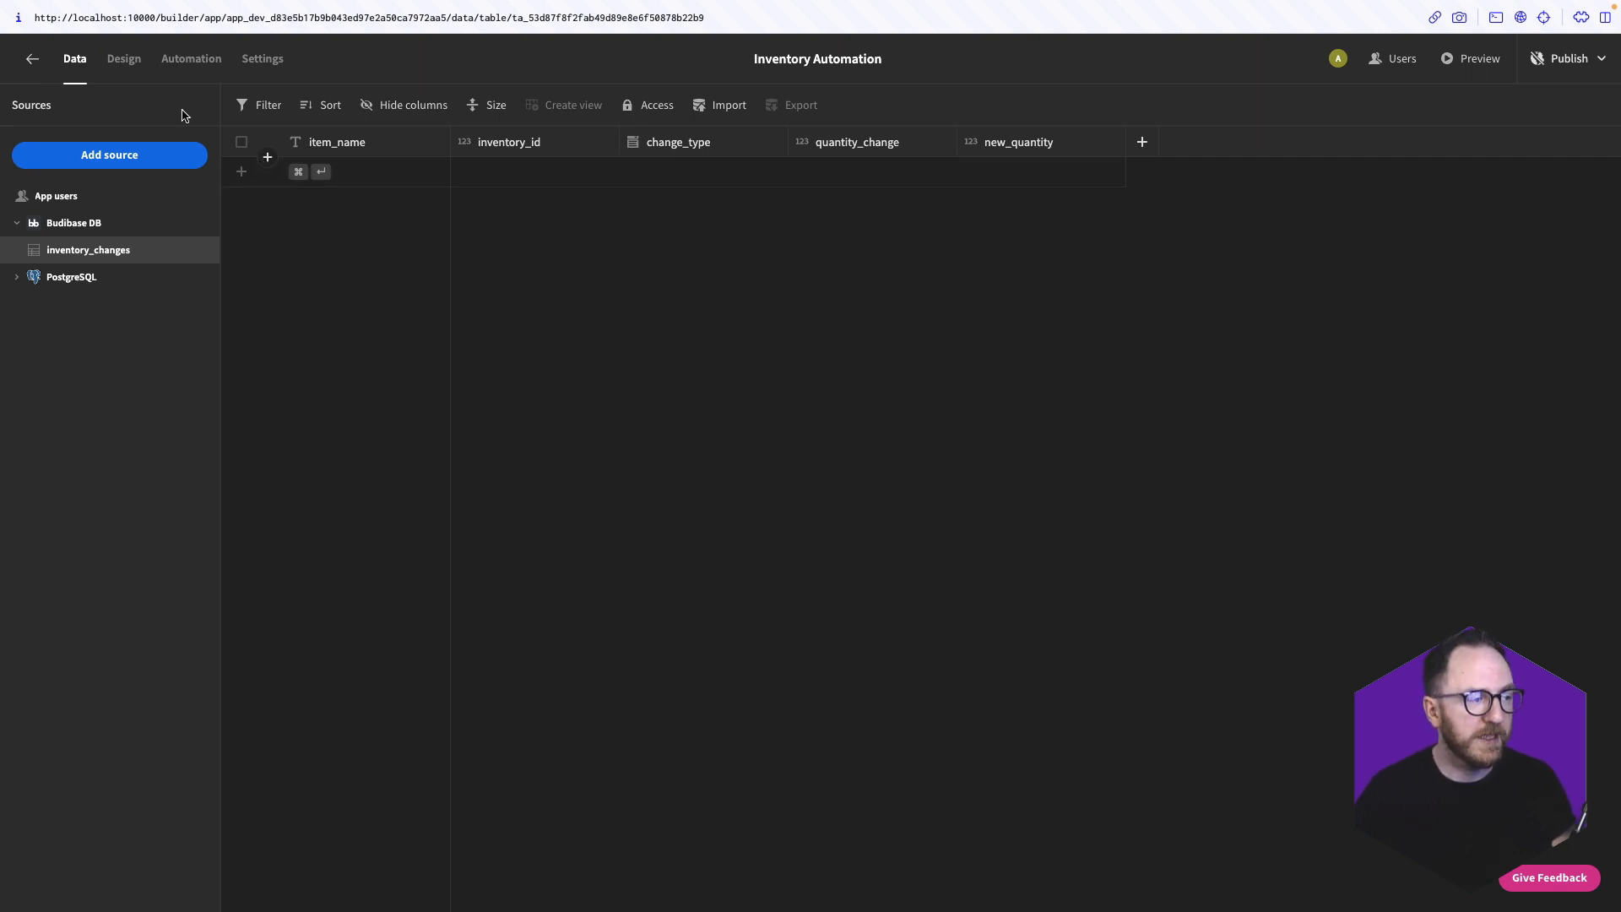
Create an automation named SaleAdded with a Row Created trigger on the sales table
left_click(184, 72)
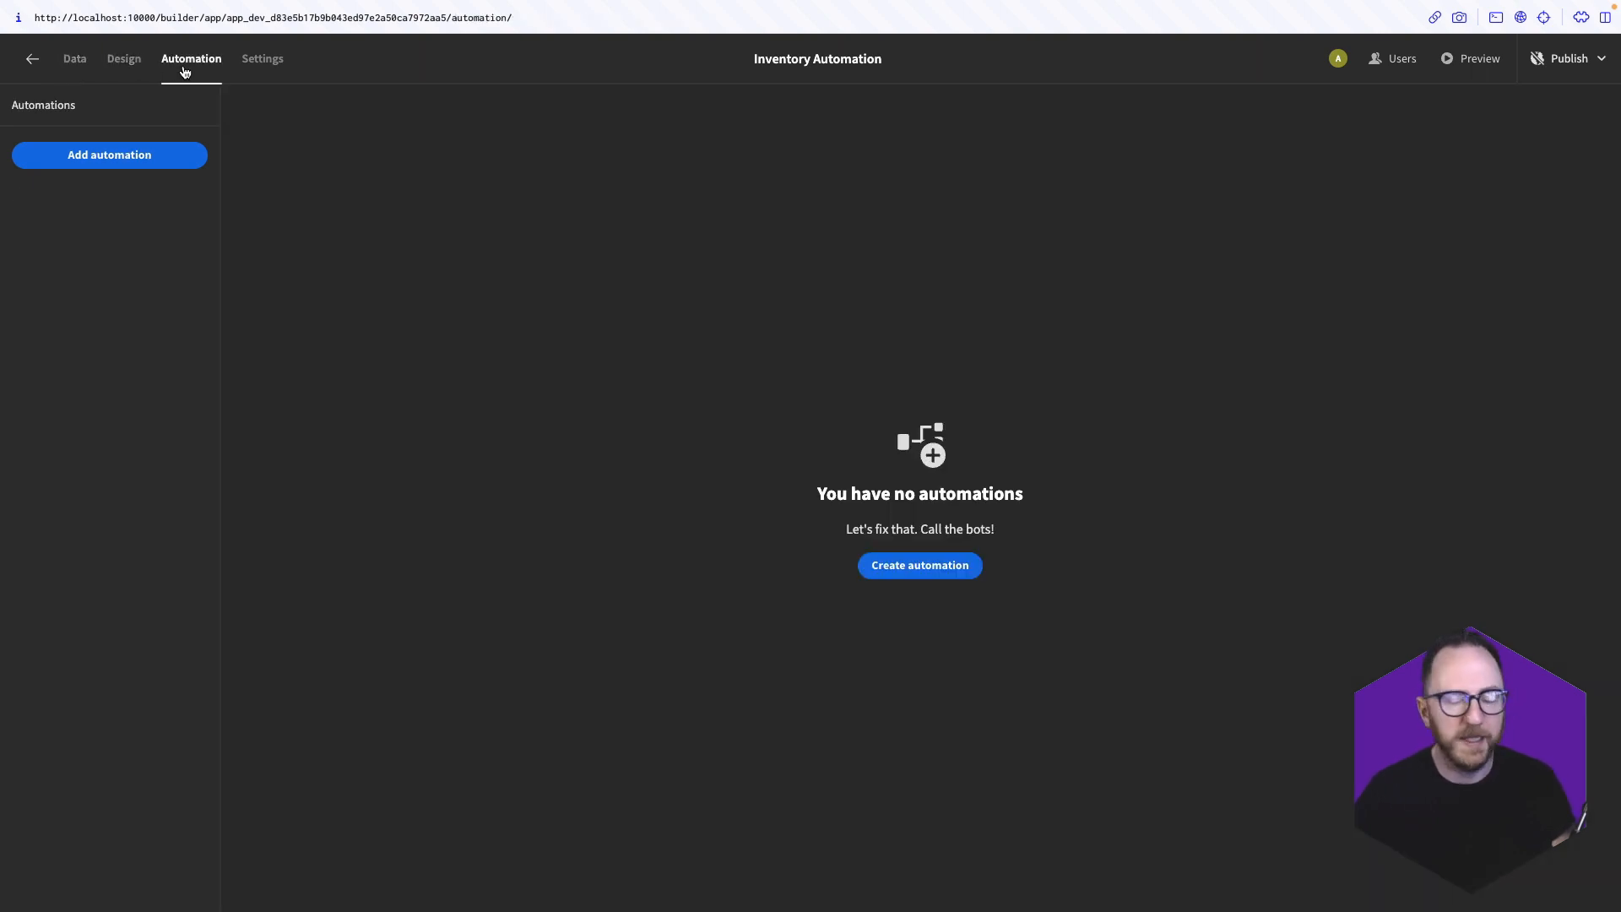
left_click(867, 571)
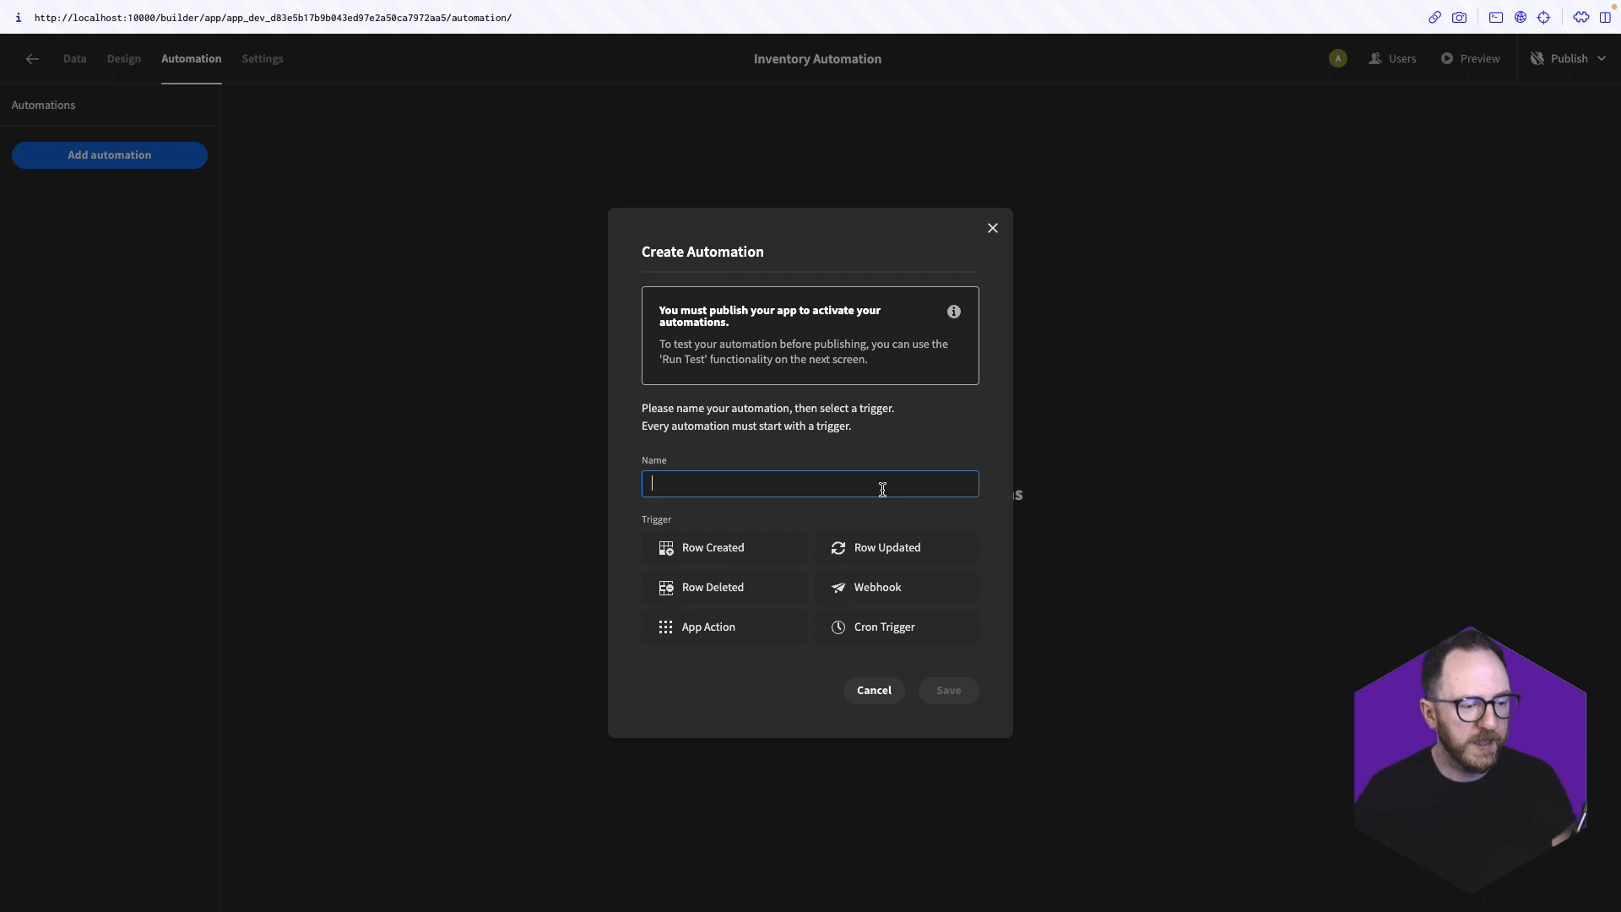
type("SaleAdded")
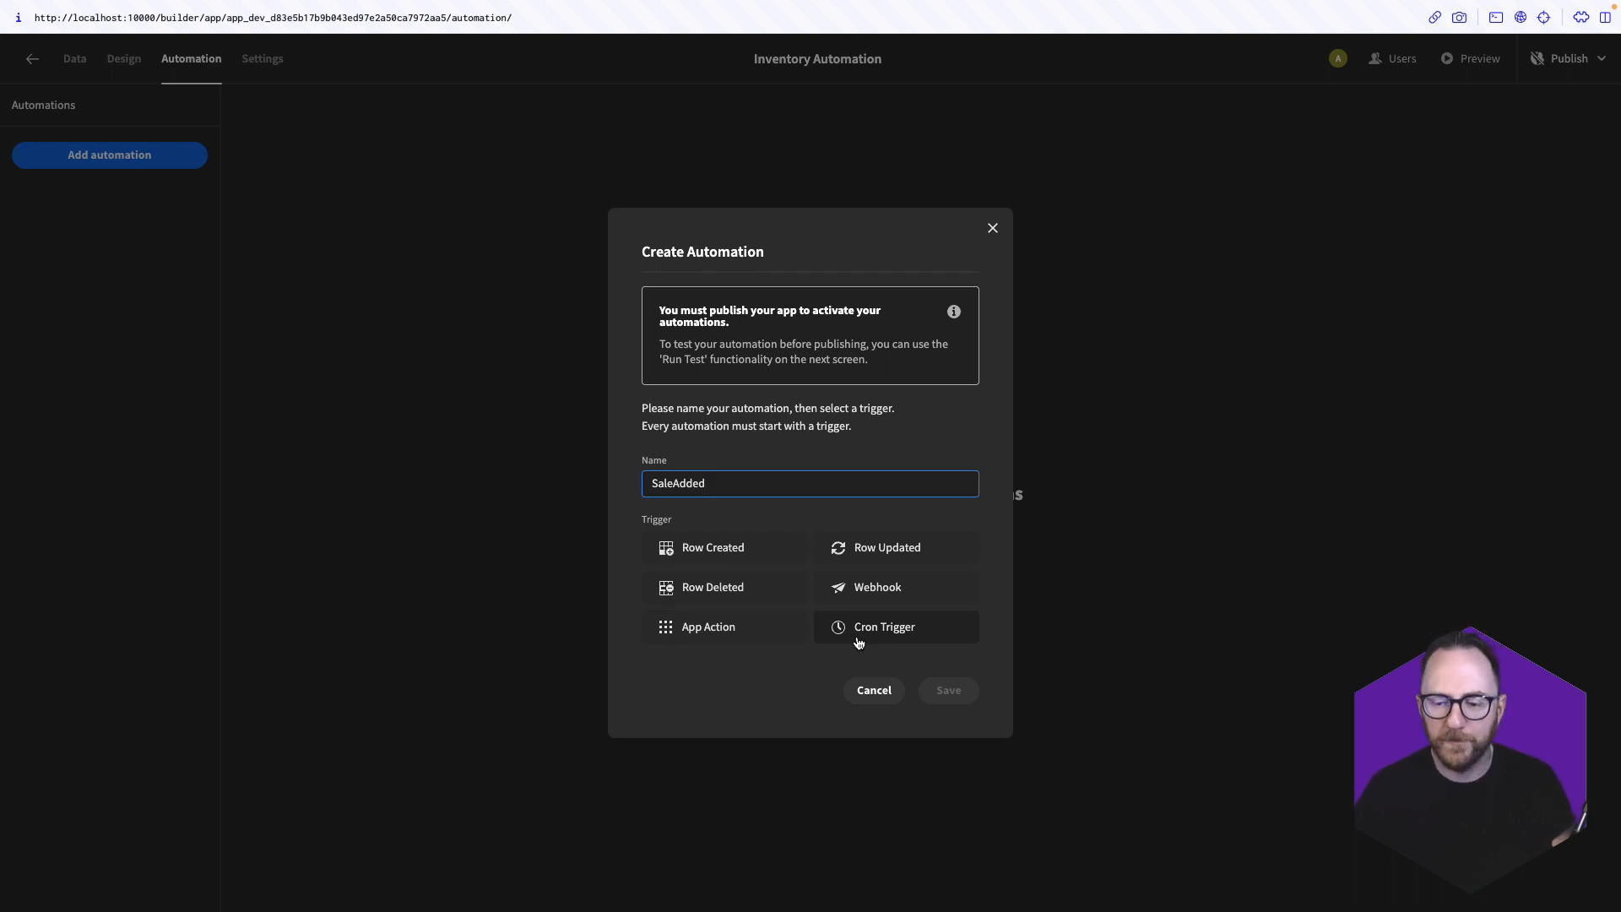
left_click(684, 557)
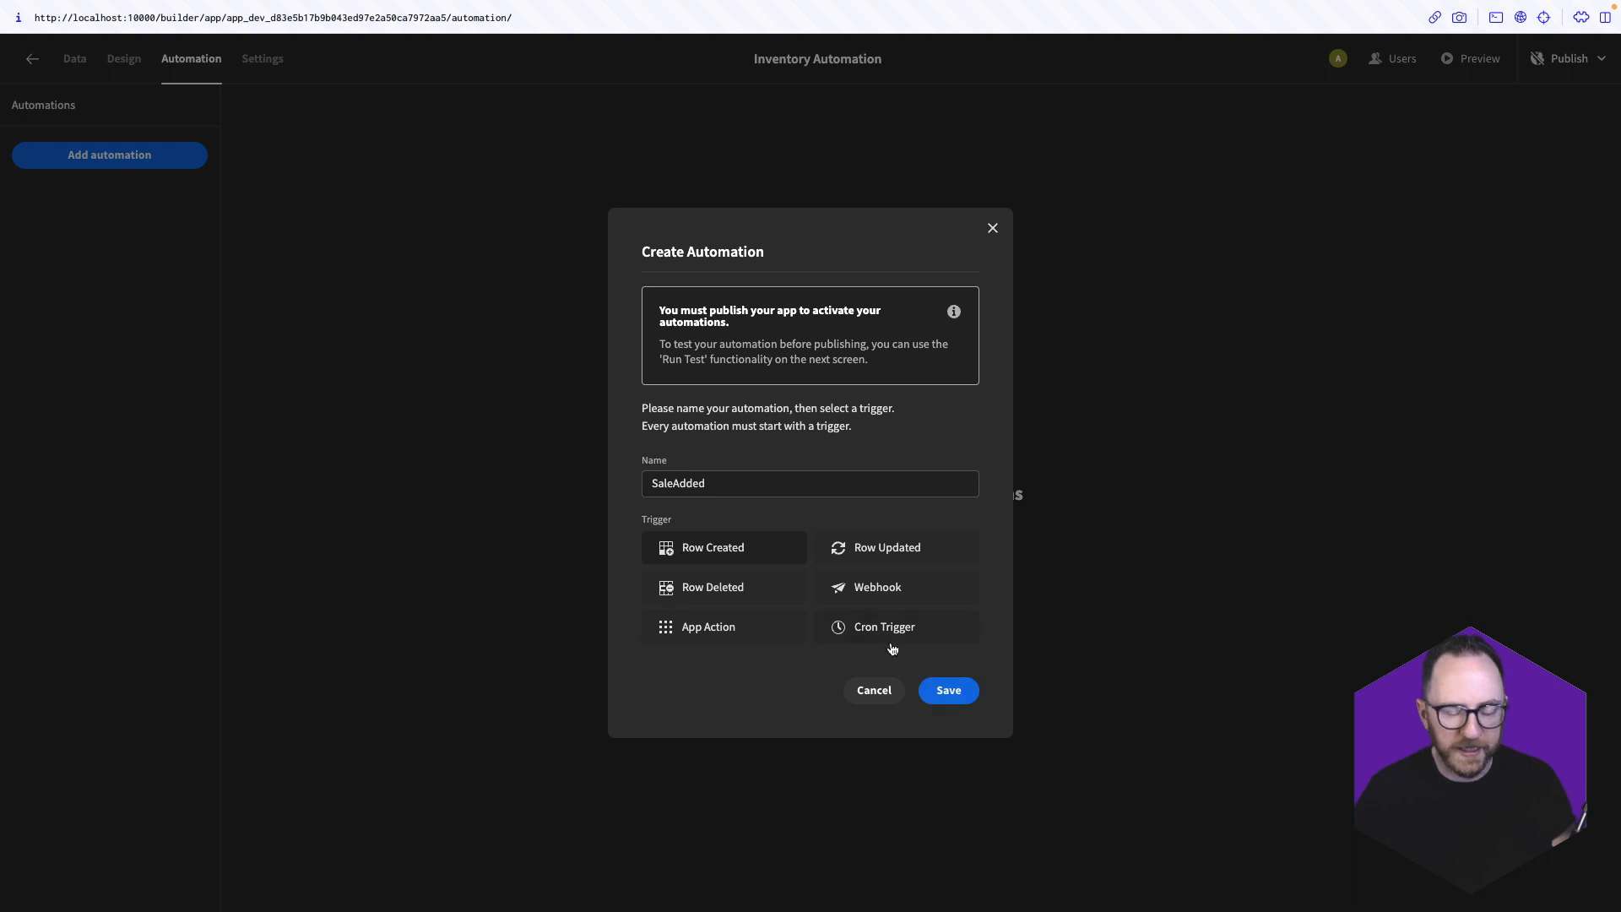
left_click(927, 684)
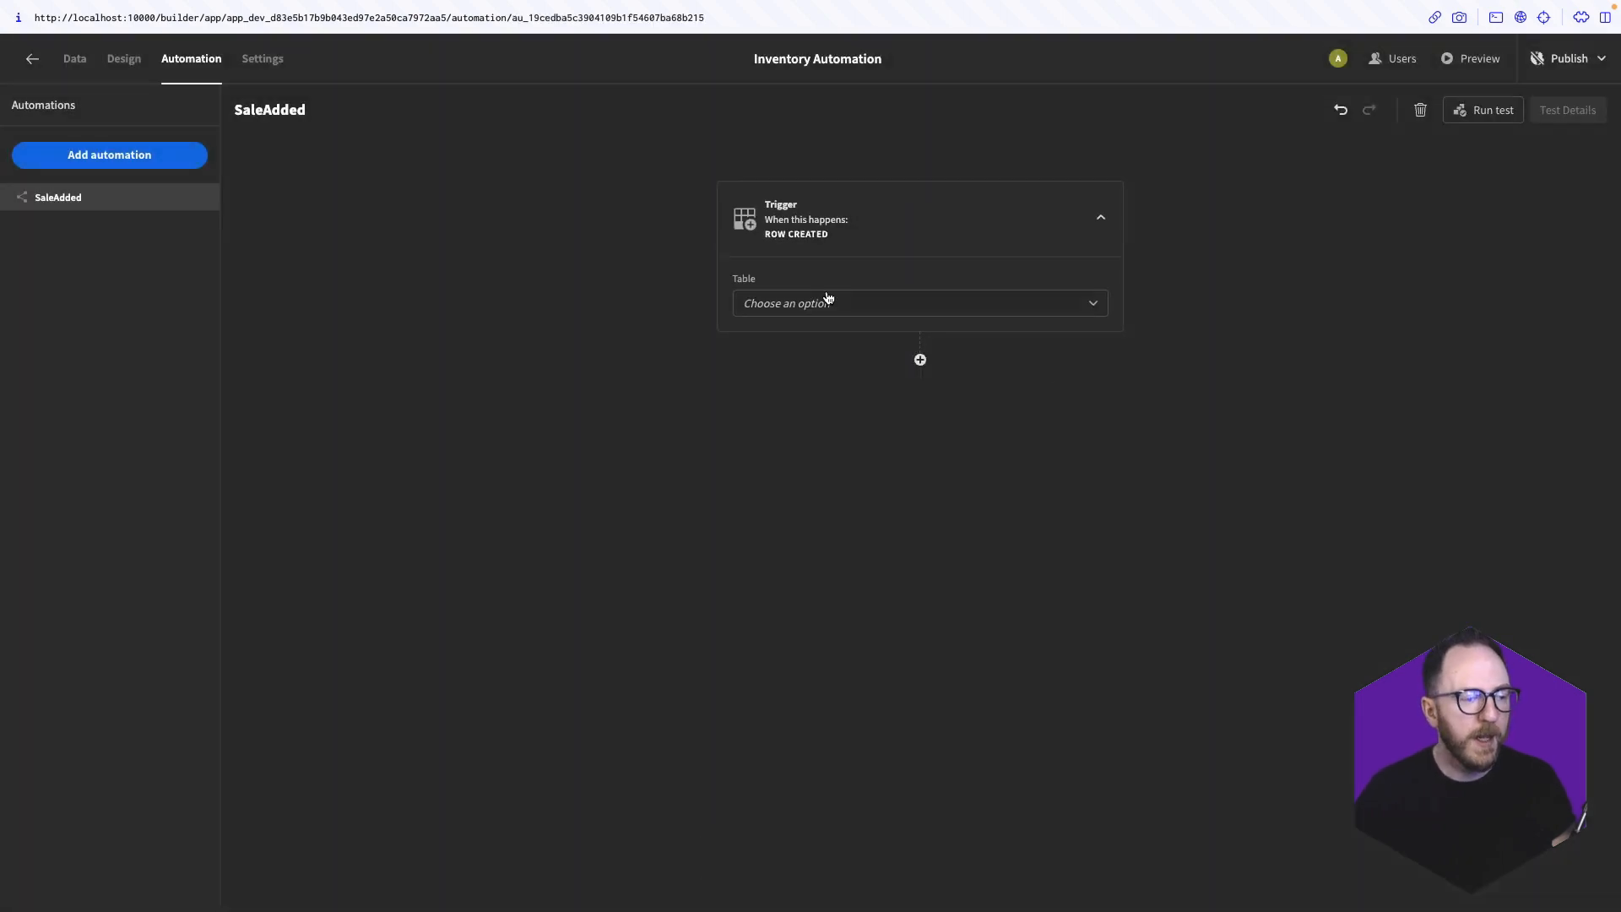
left_click(808, 305)
left_click(777, 445)
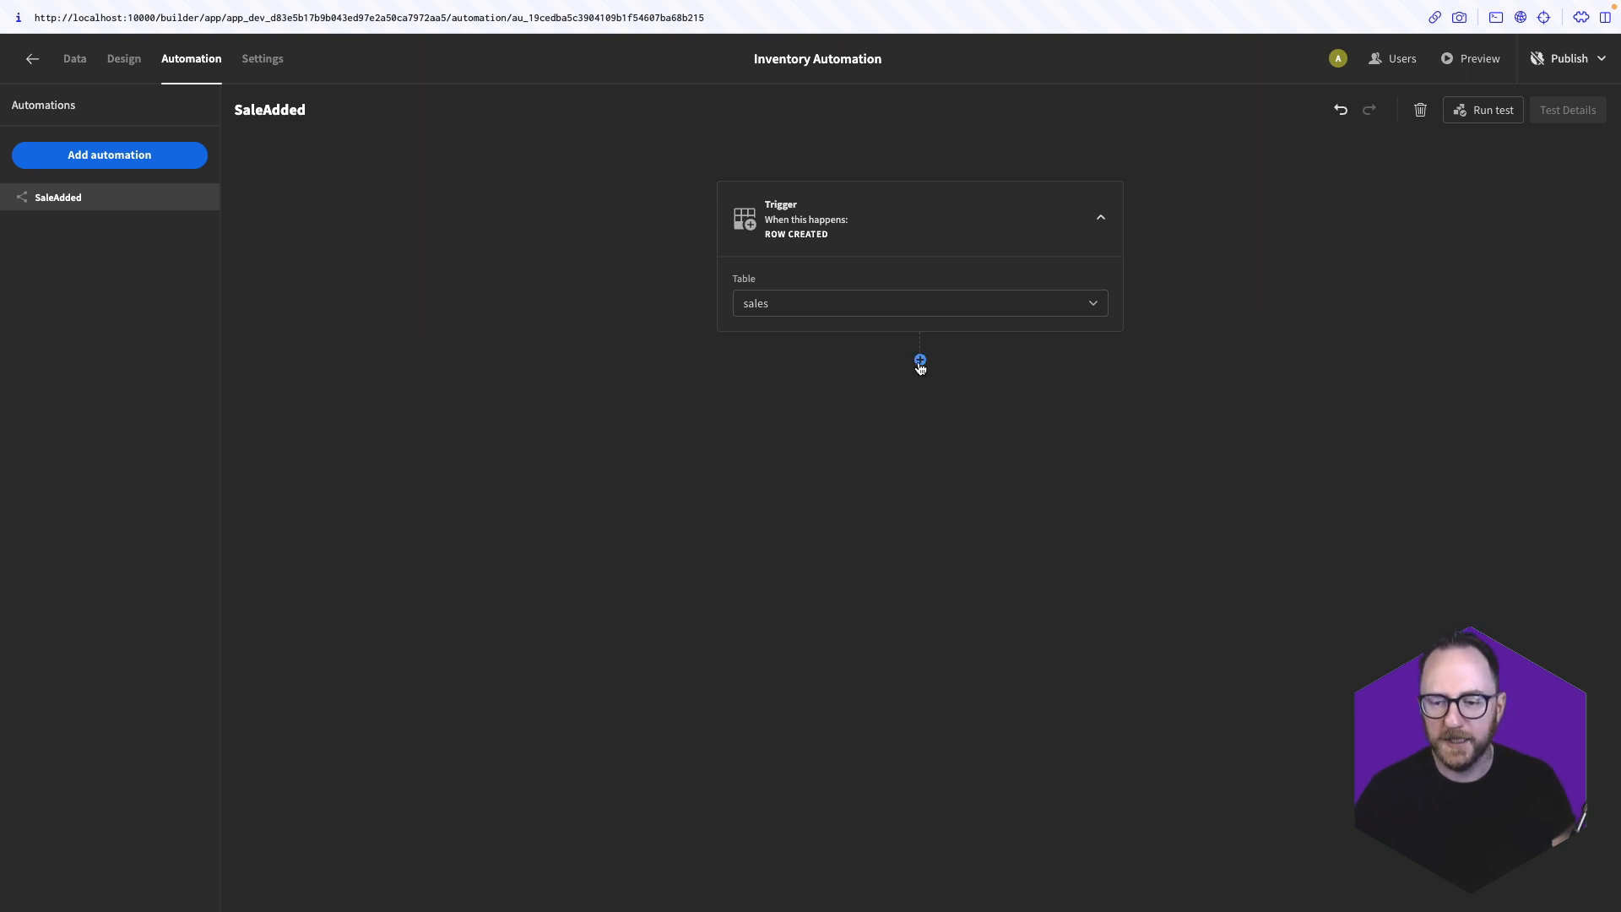
Add a Query rows step after the trigger and set its table to inventory
left_click(921, 362)
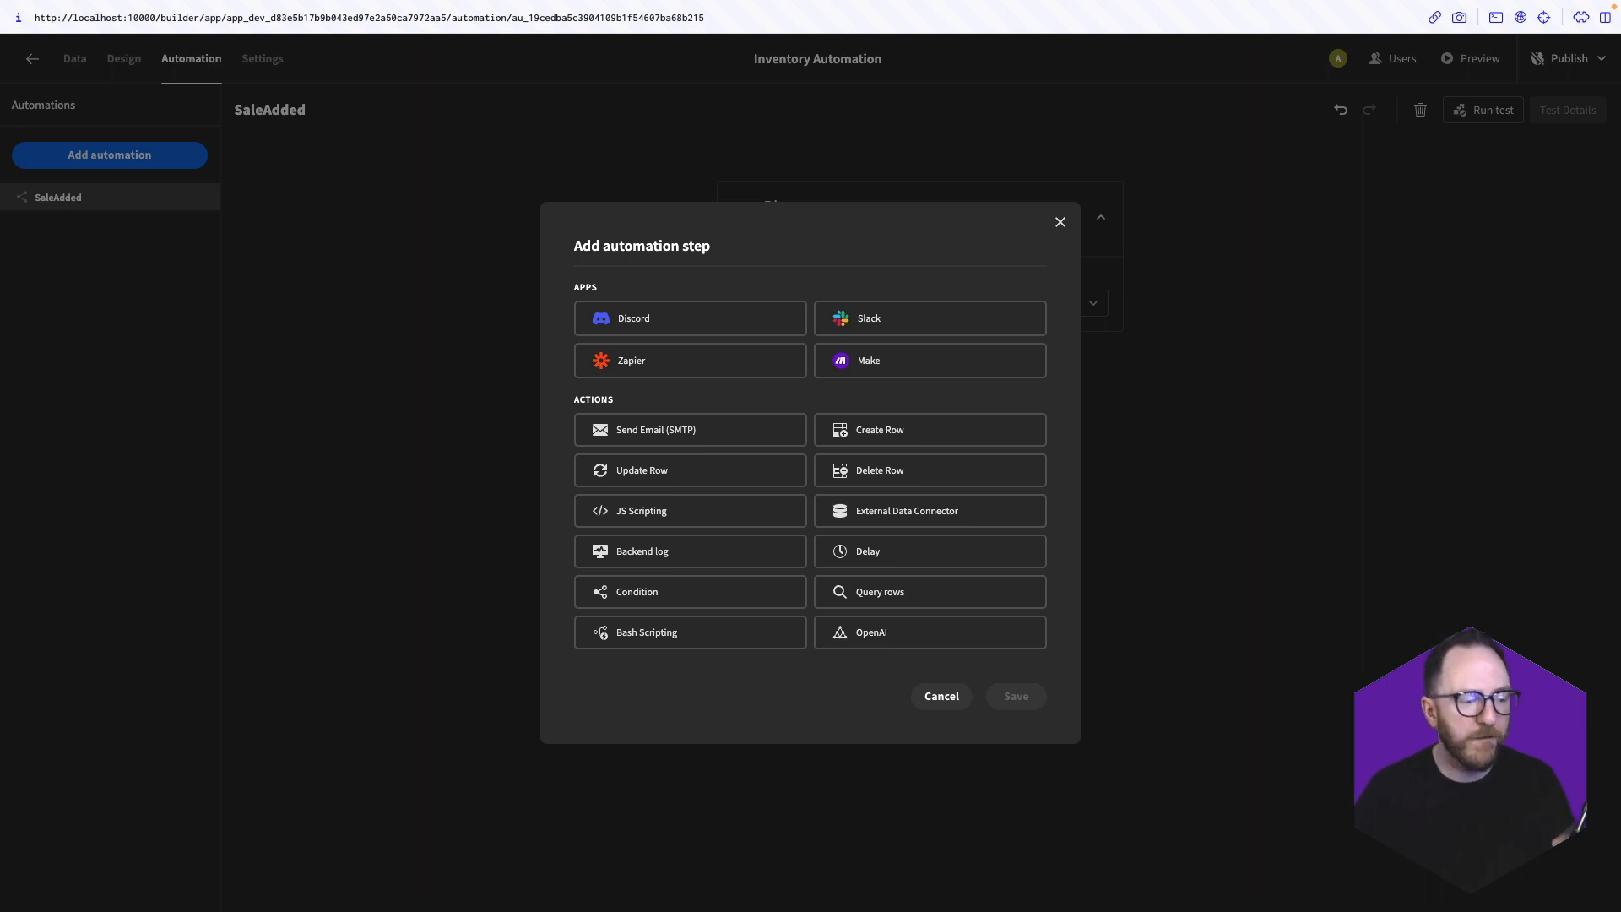
left_click(857, 593)
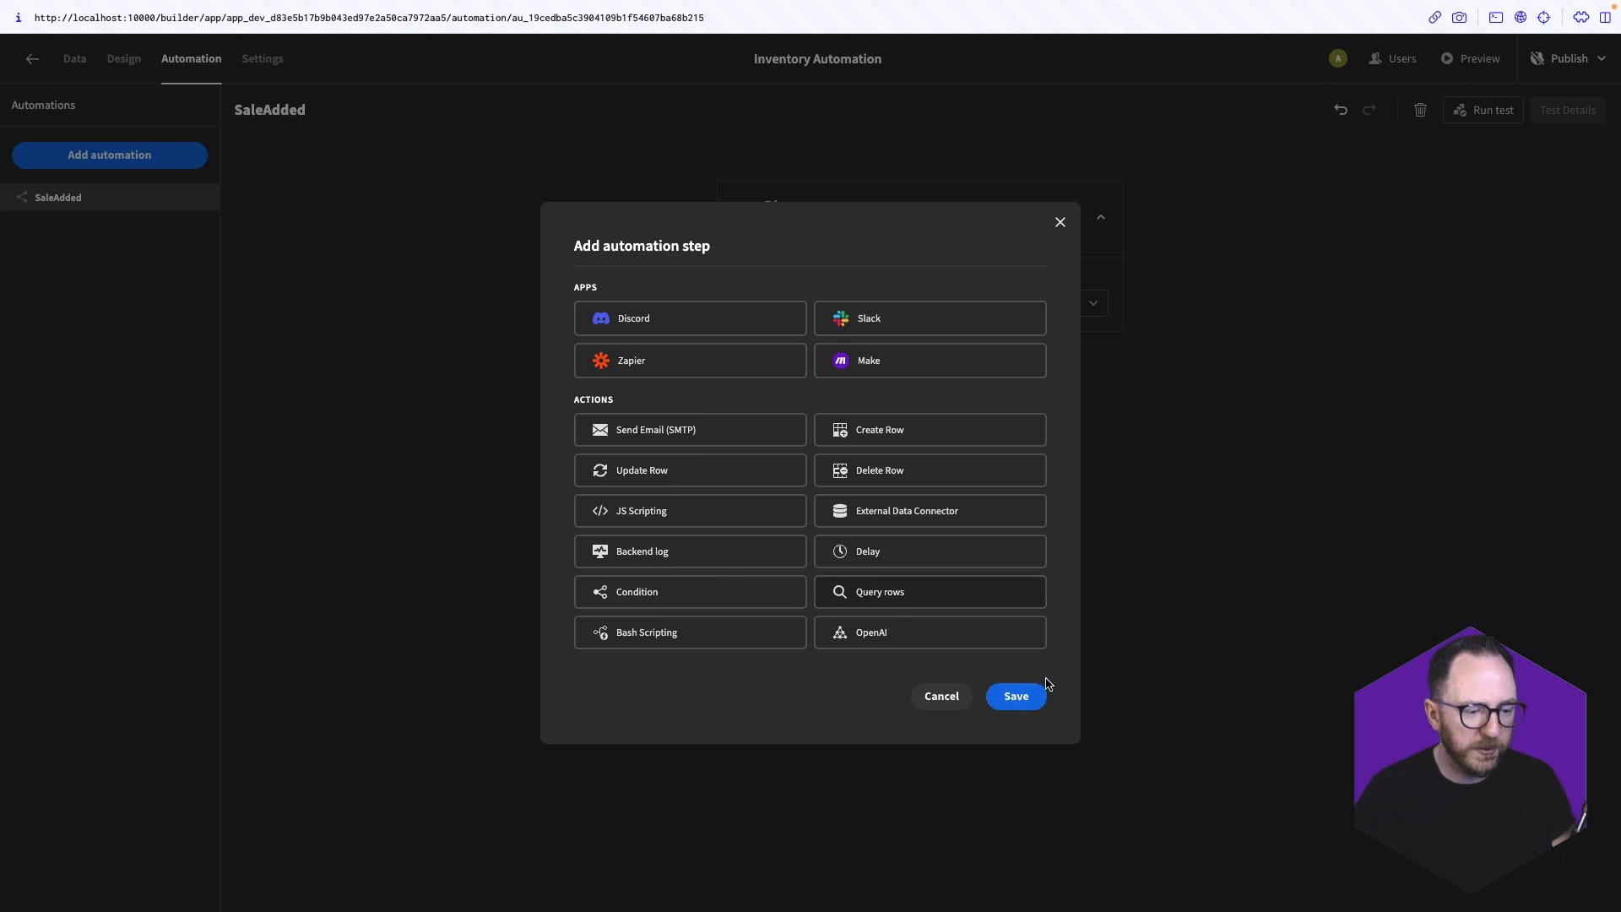
left_click(1037, 690)
left_click(891, 559)
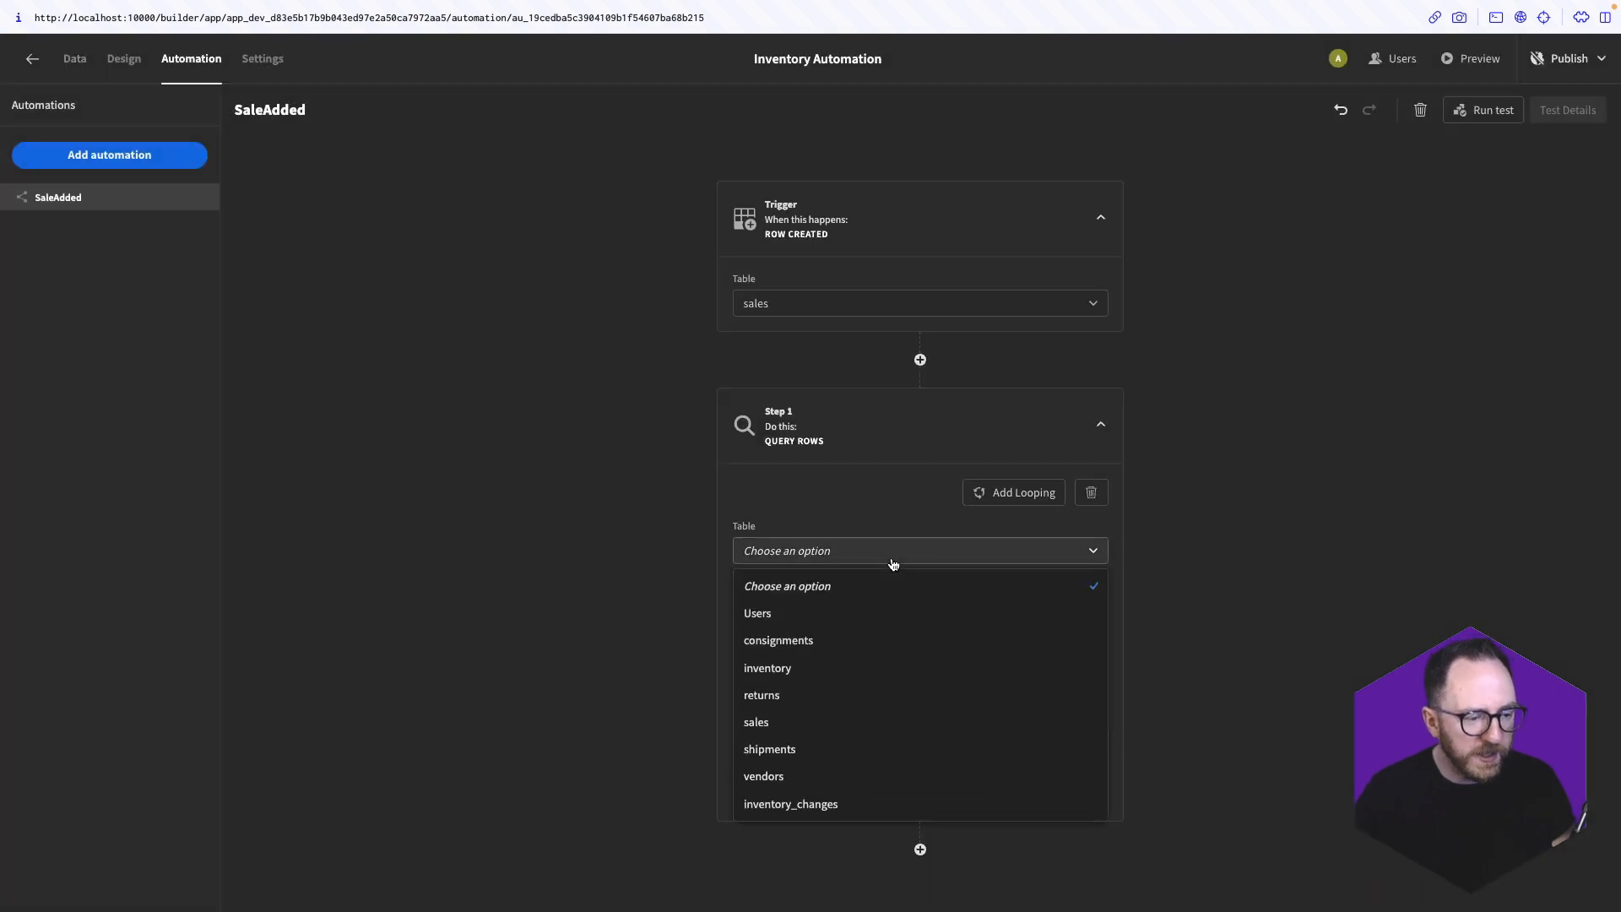
left_click(819, 672)
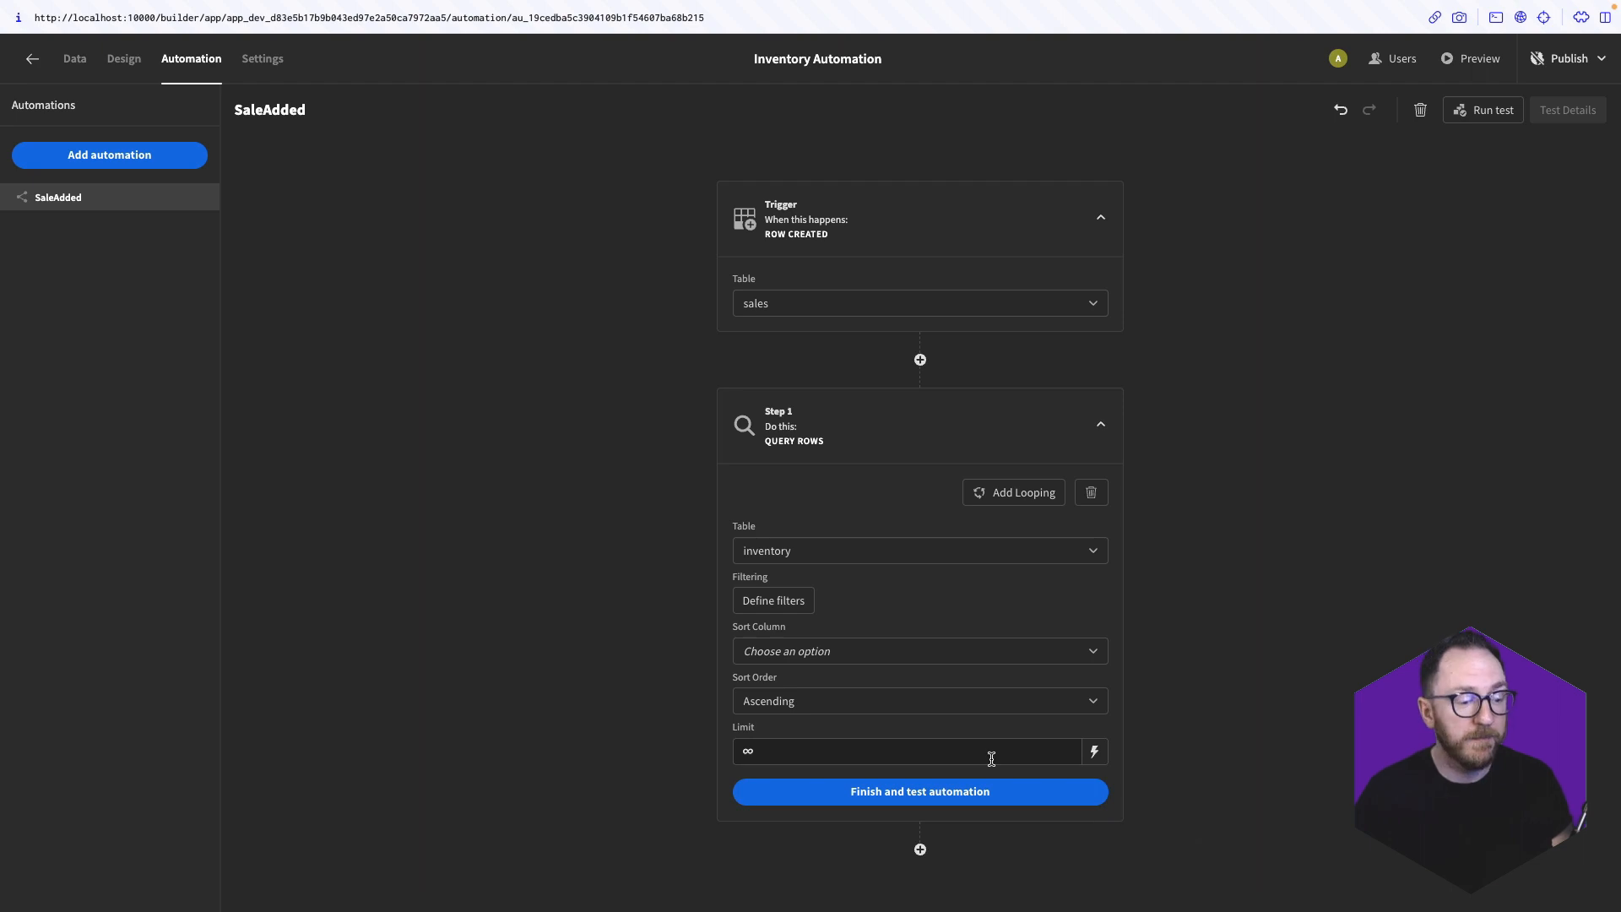
Add a filter to the inventory query where id Equals a Binding
left_click(738, 603)
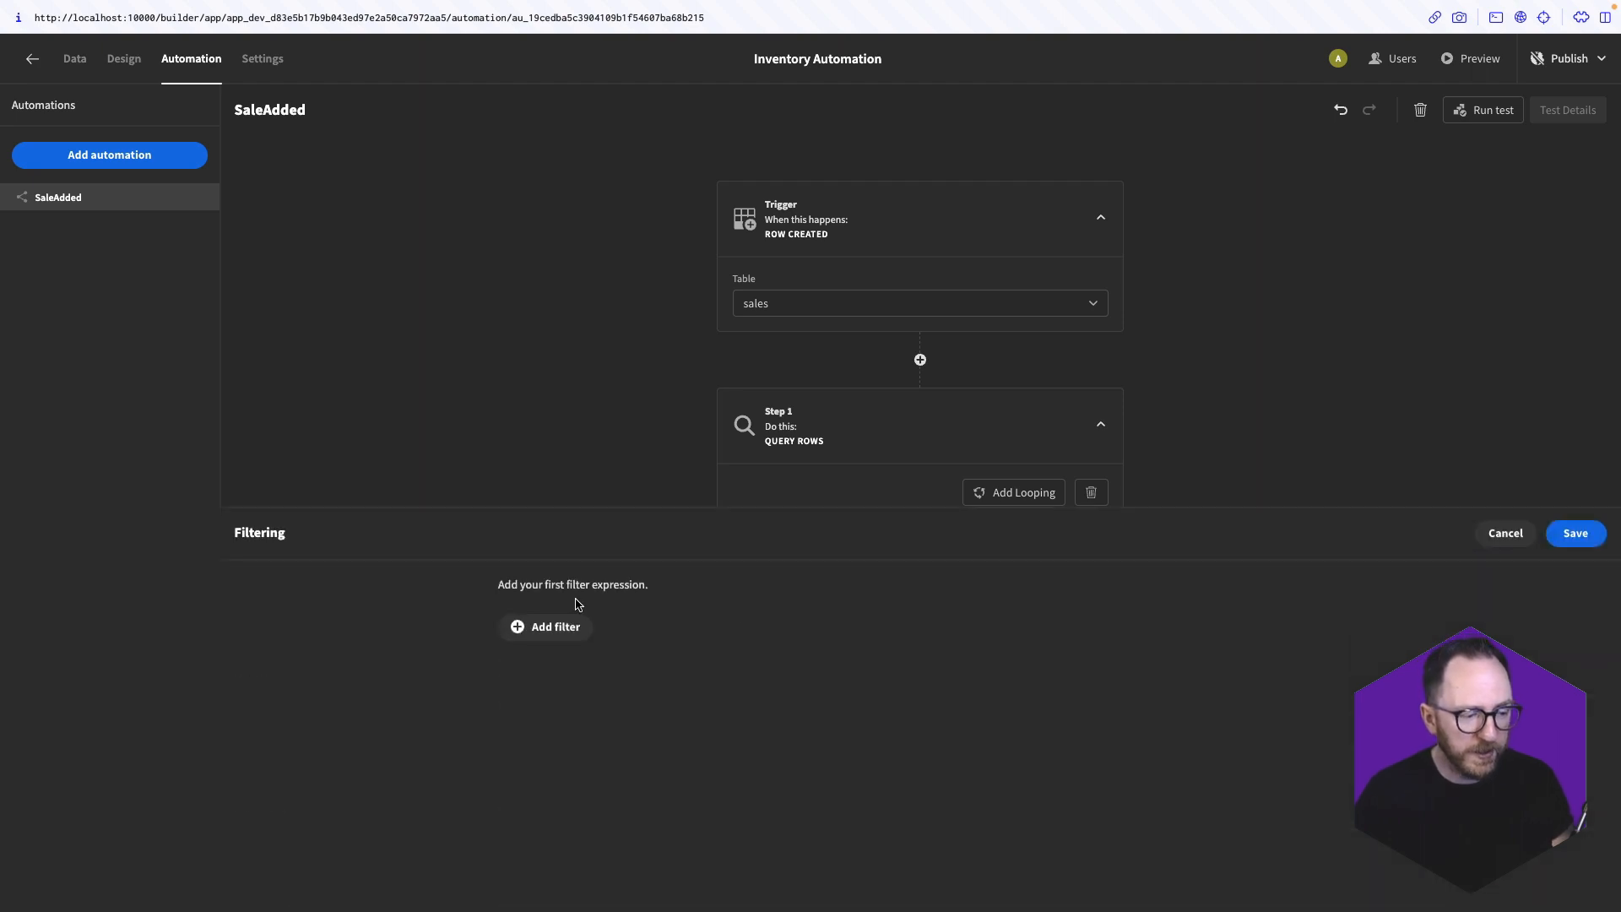
left_click(553, 628)
left_click(549, 678)
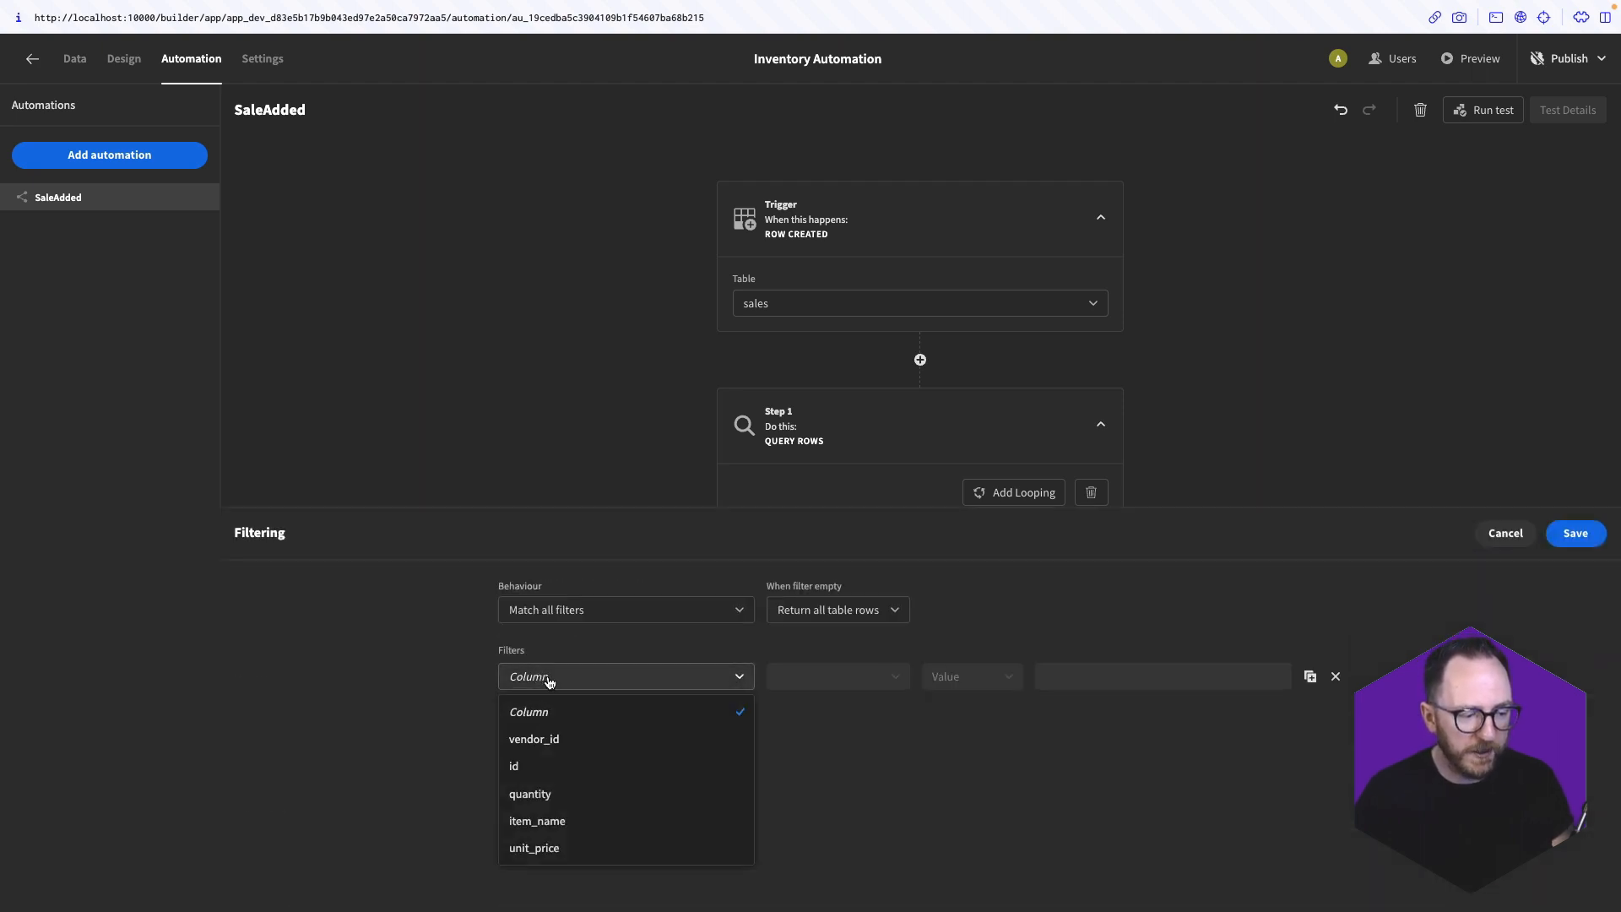
left_click(540, 765)
left_click(971, 682)
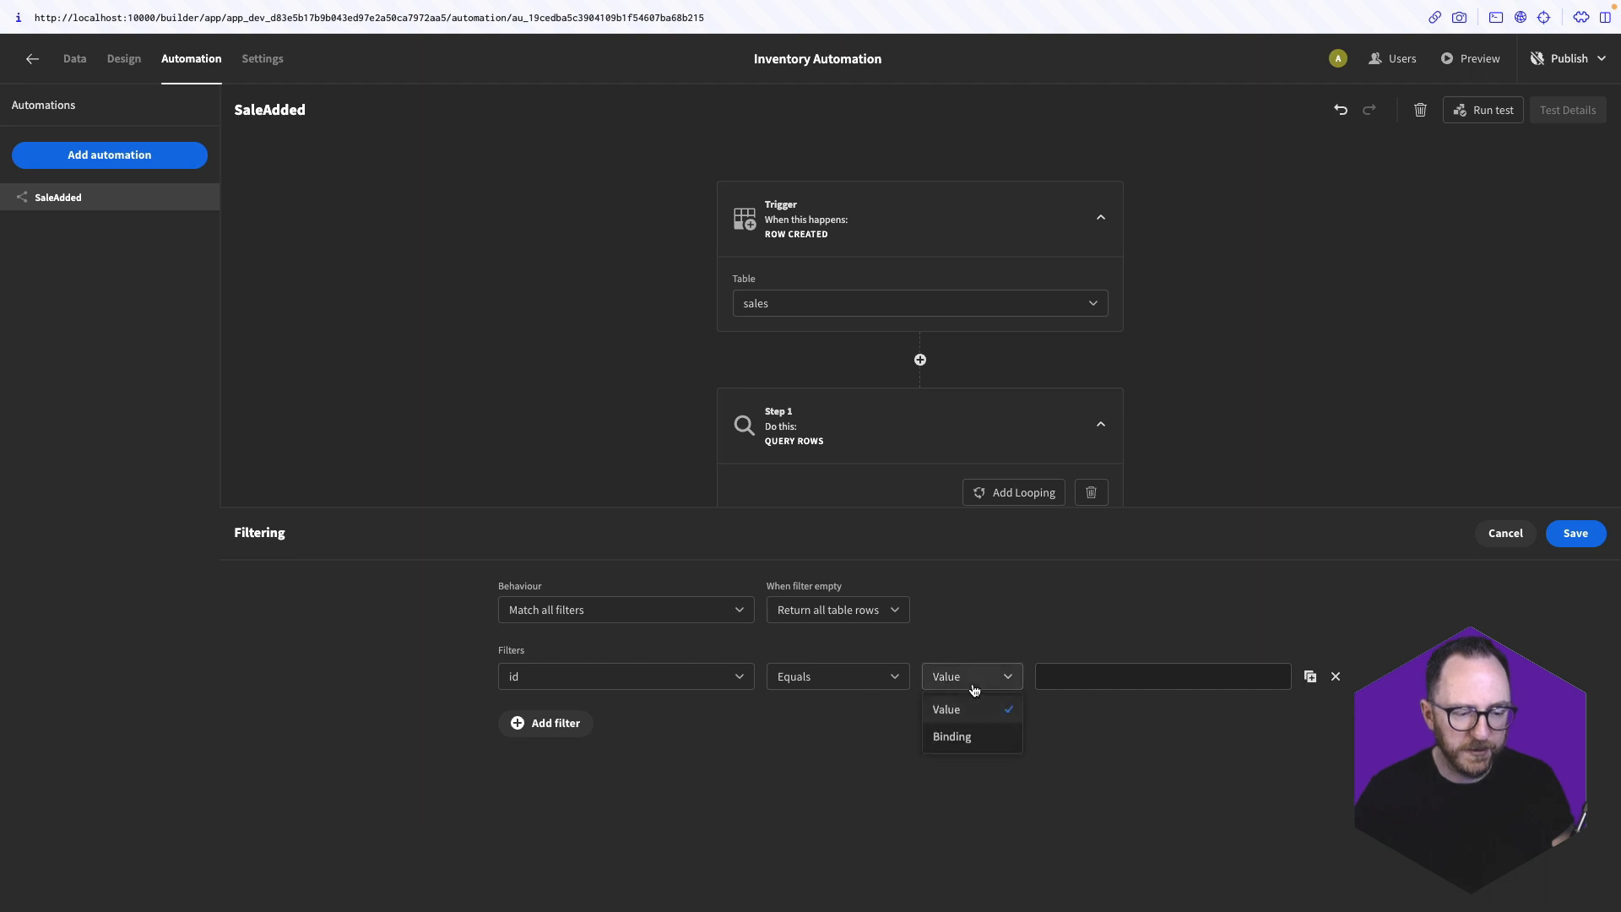
left_click(959, 738)
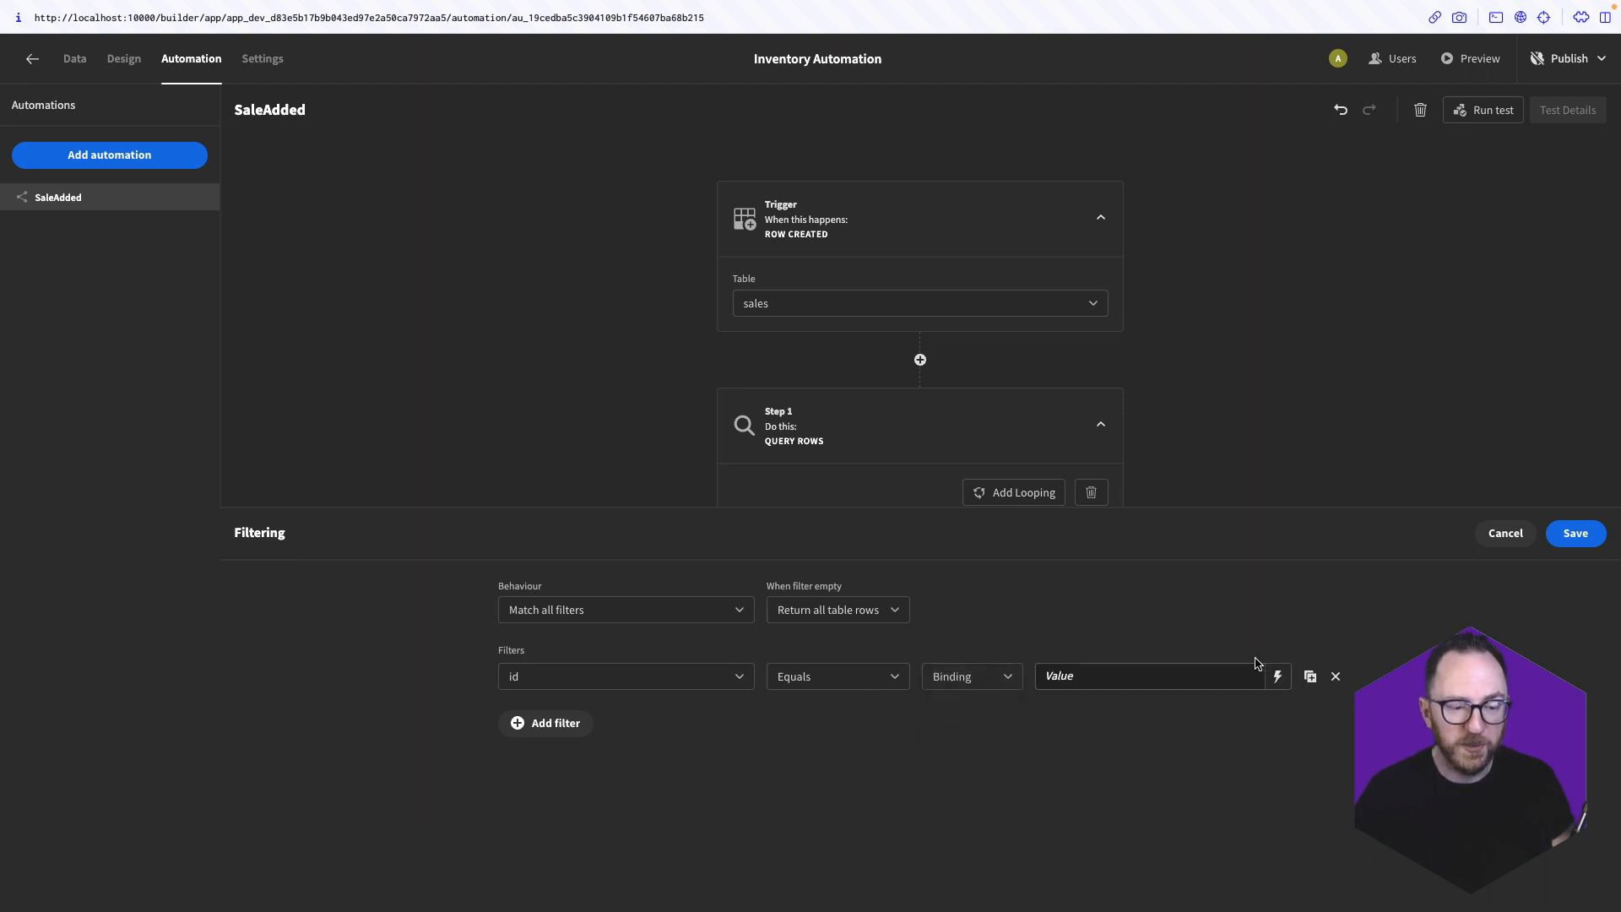
Bind the inventory query's id filter value to {{ trigger.row.inventory_id }} and save the filter
left_click(1277, 679)
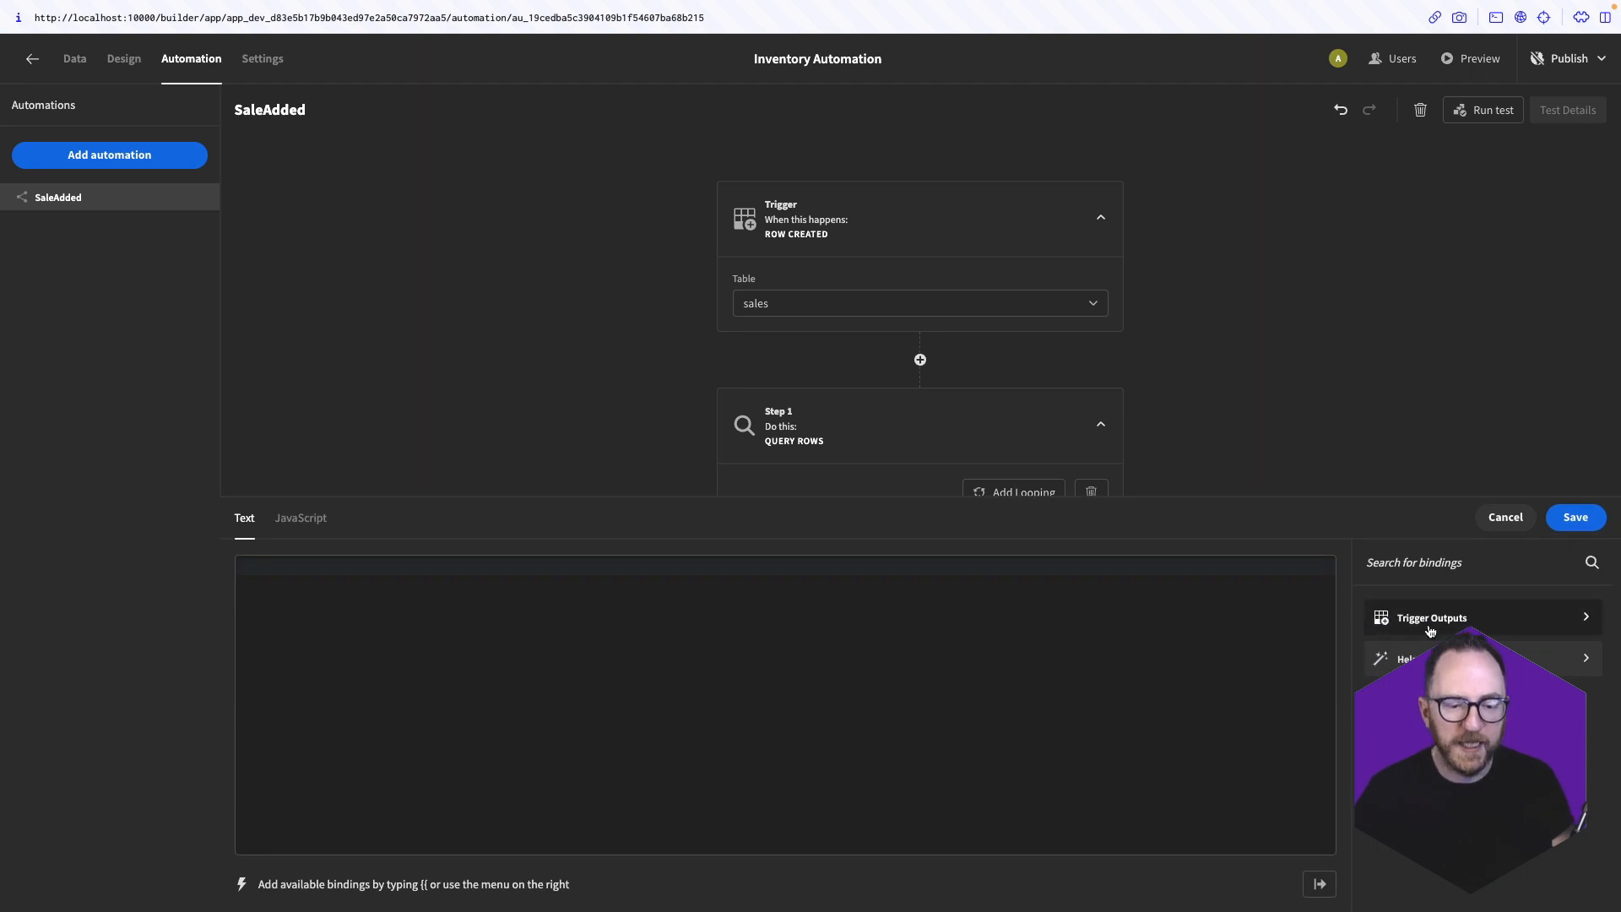
left_click(1429, 623)
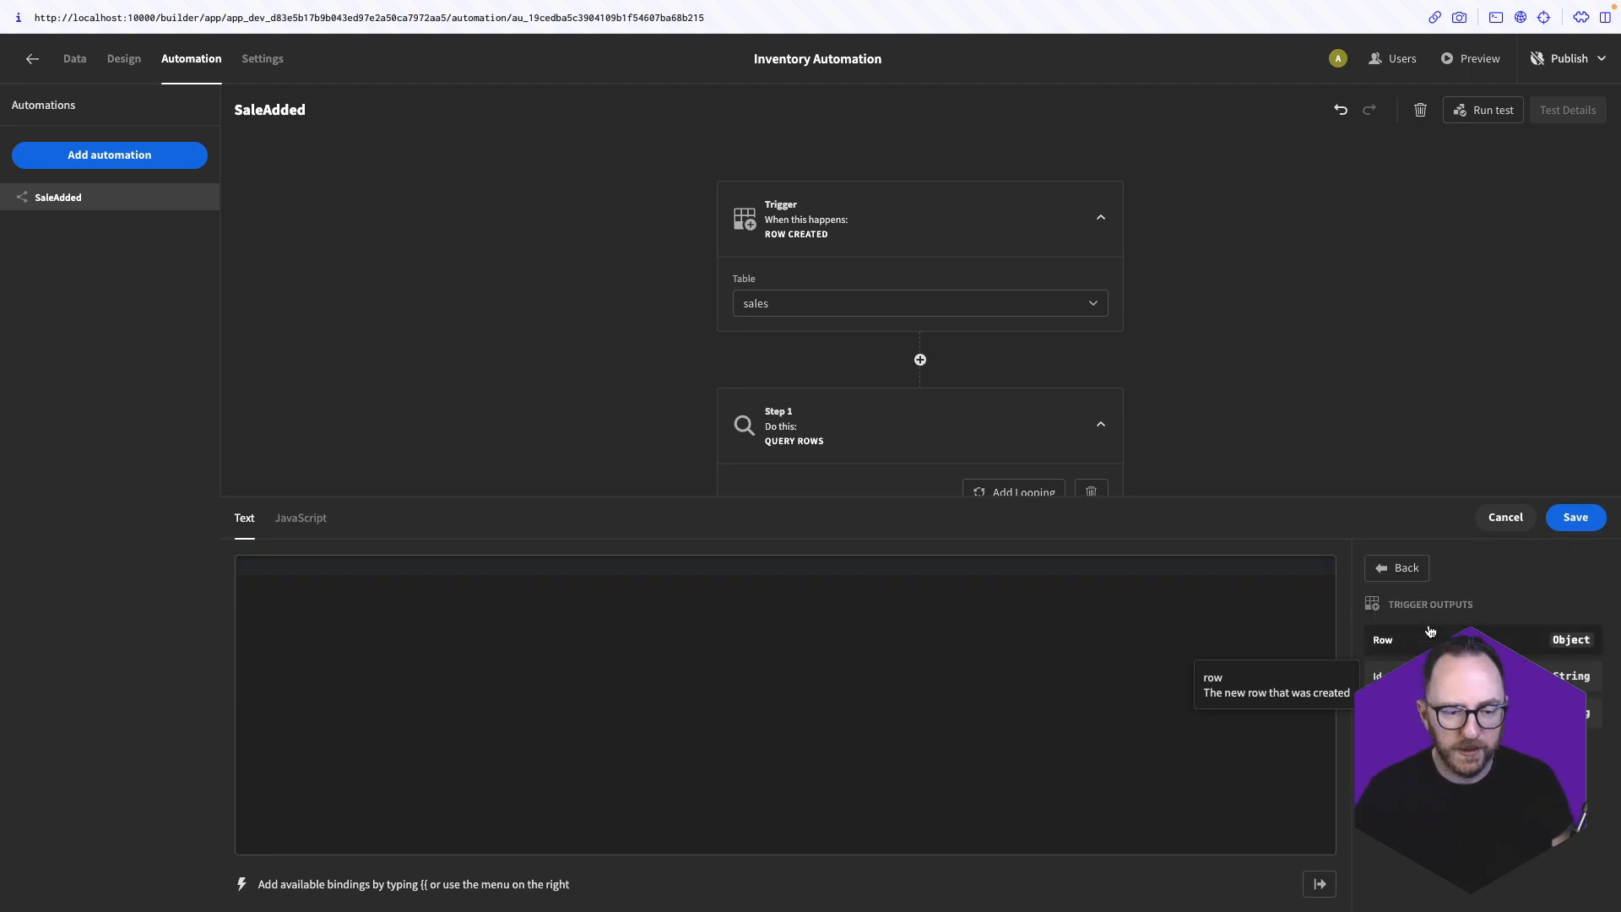
left_click(1435, 640)
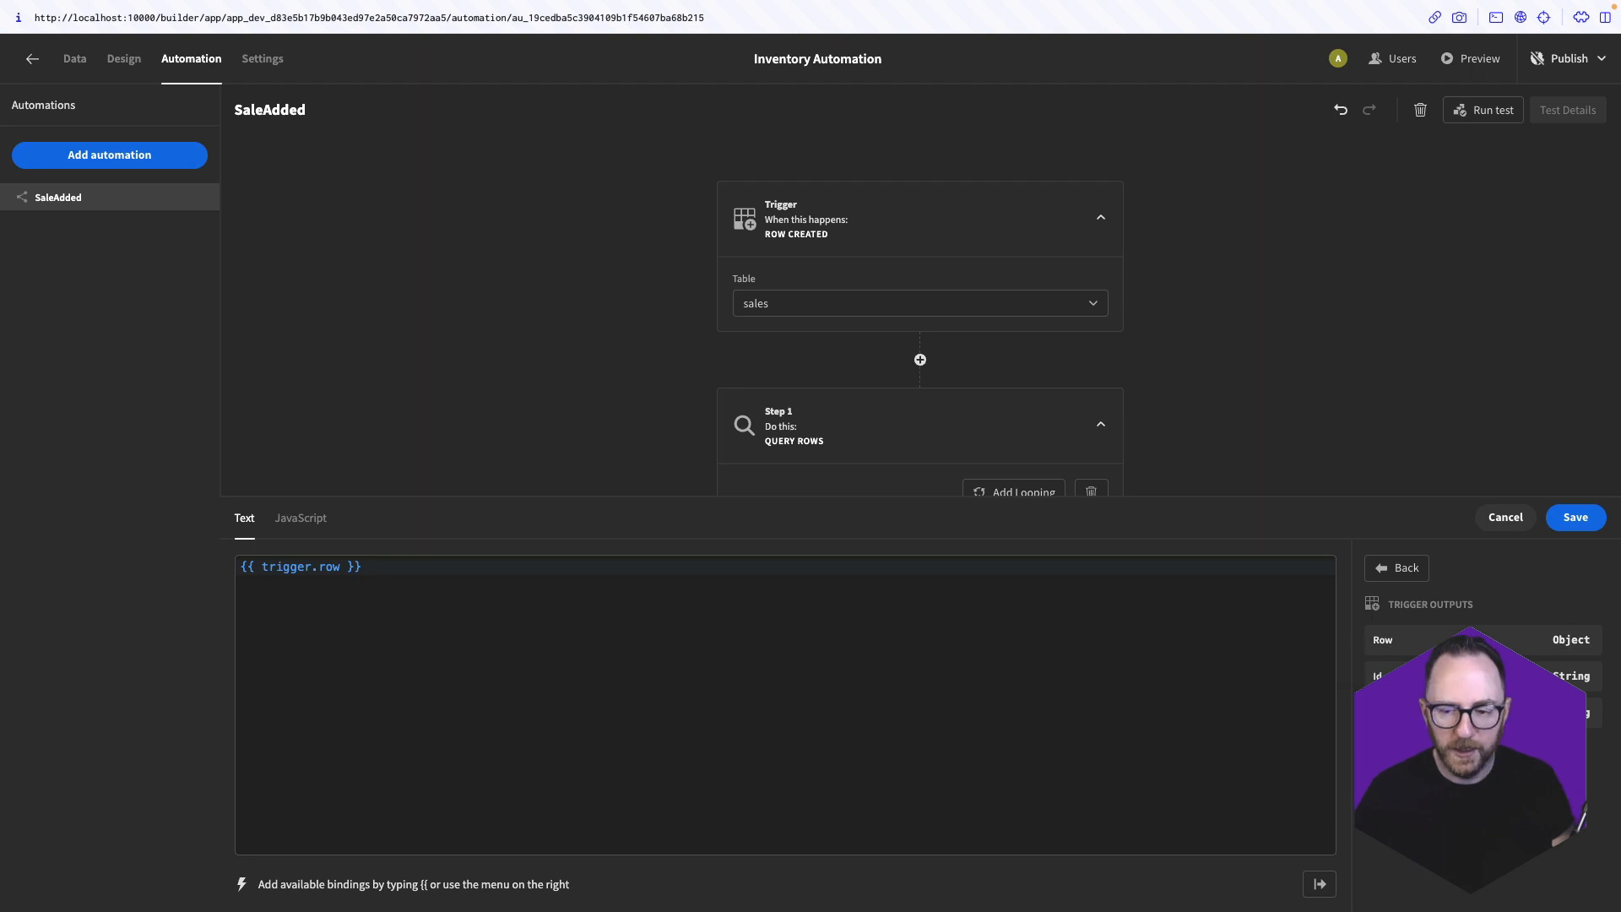
left_click(333, 567)
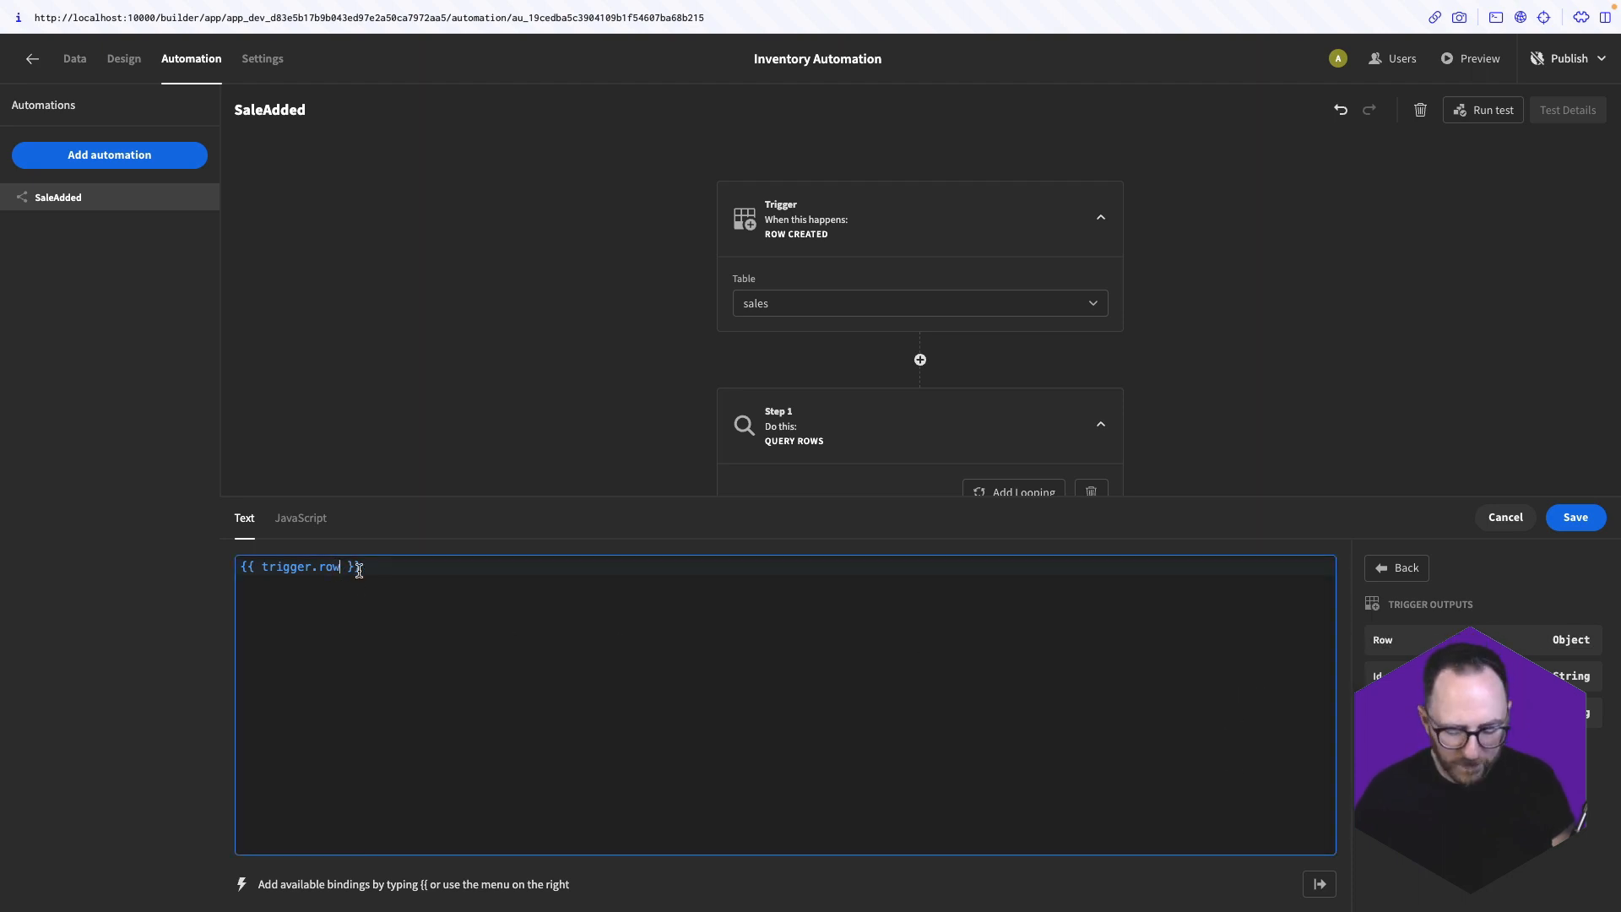
type(".inventory_id")
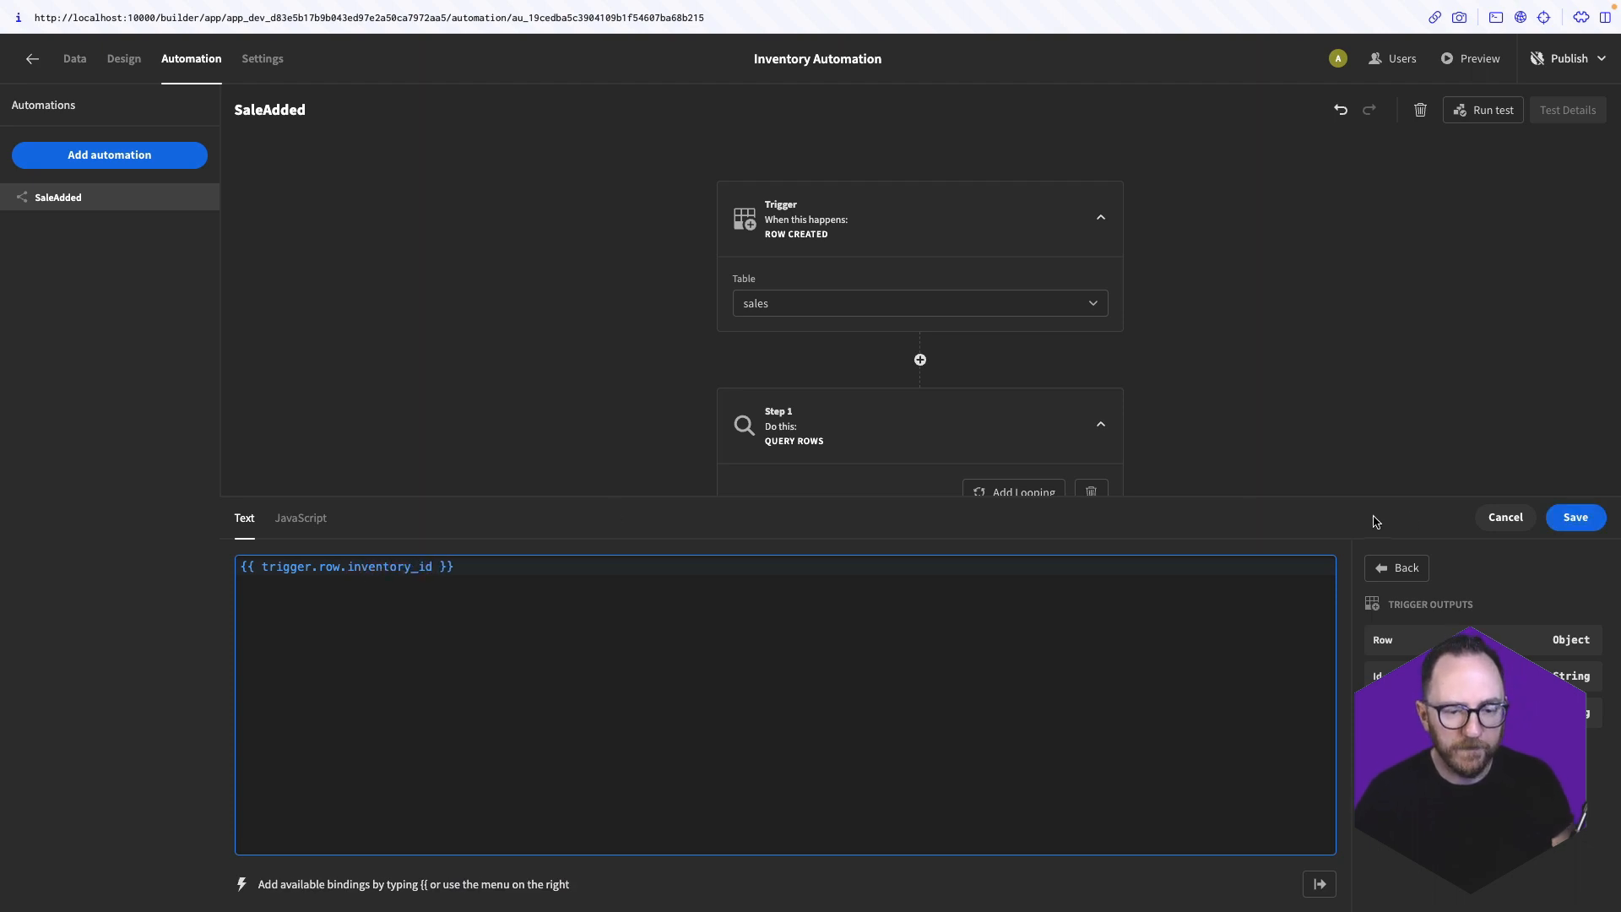
left_click(1512, 518)
Test the automation with a sales row whose Inventory_id is 2
left_click(919, 791)
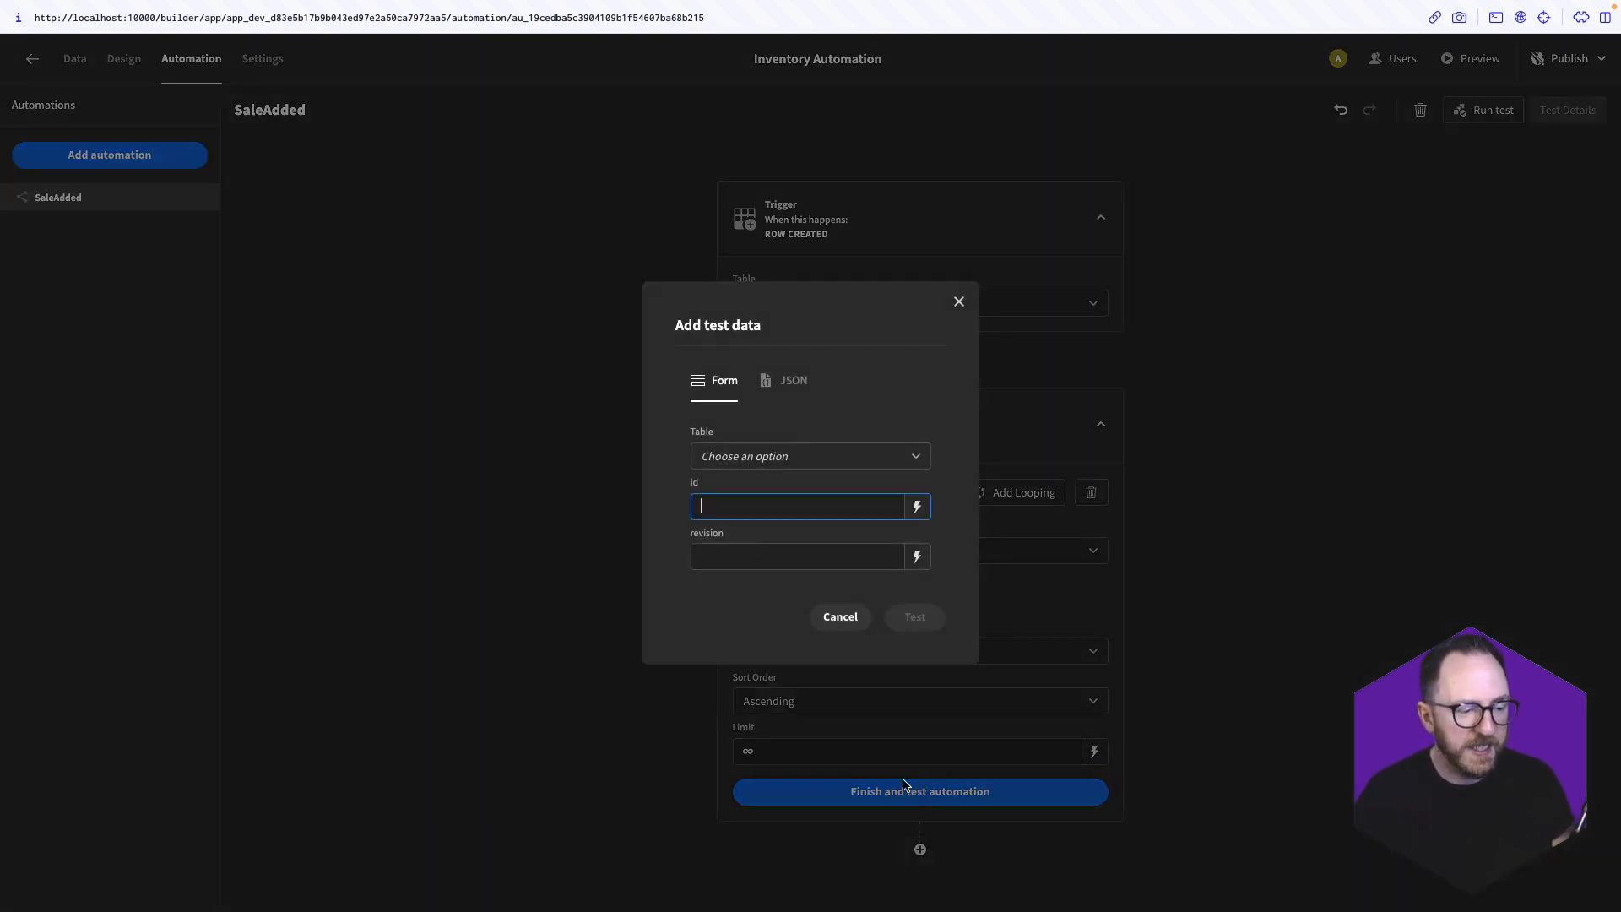
left_click(737, 454)
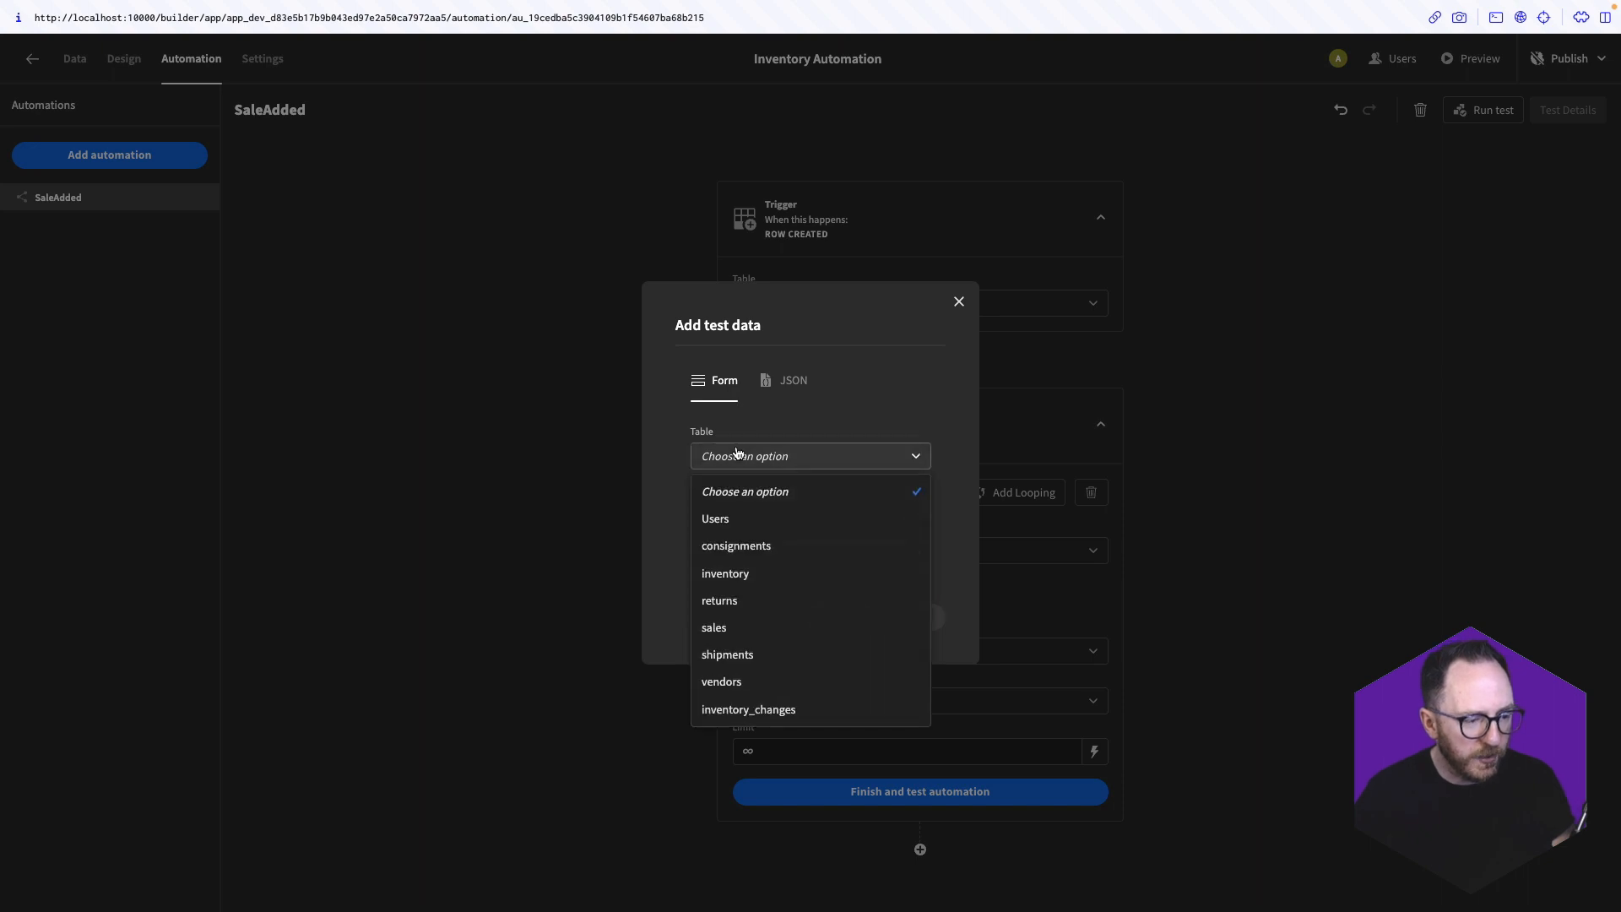
left_click(815, 628)
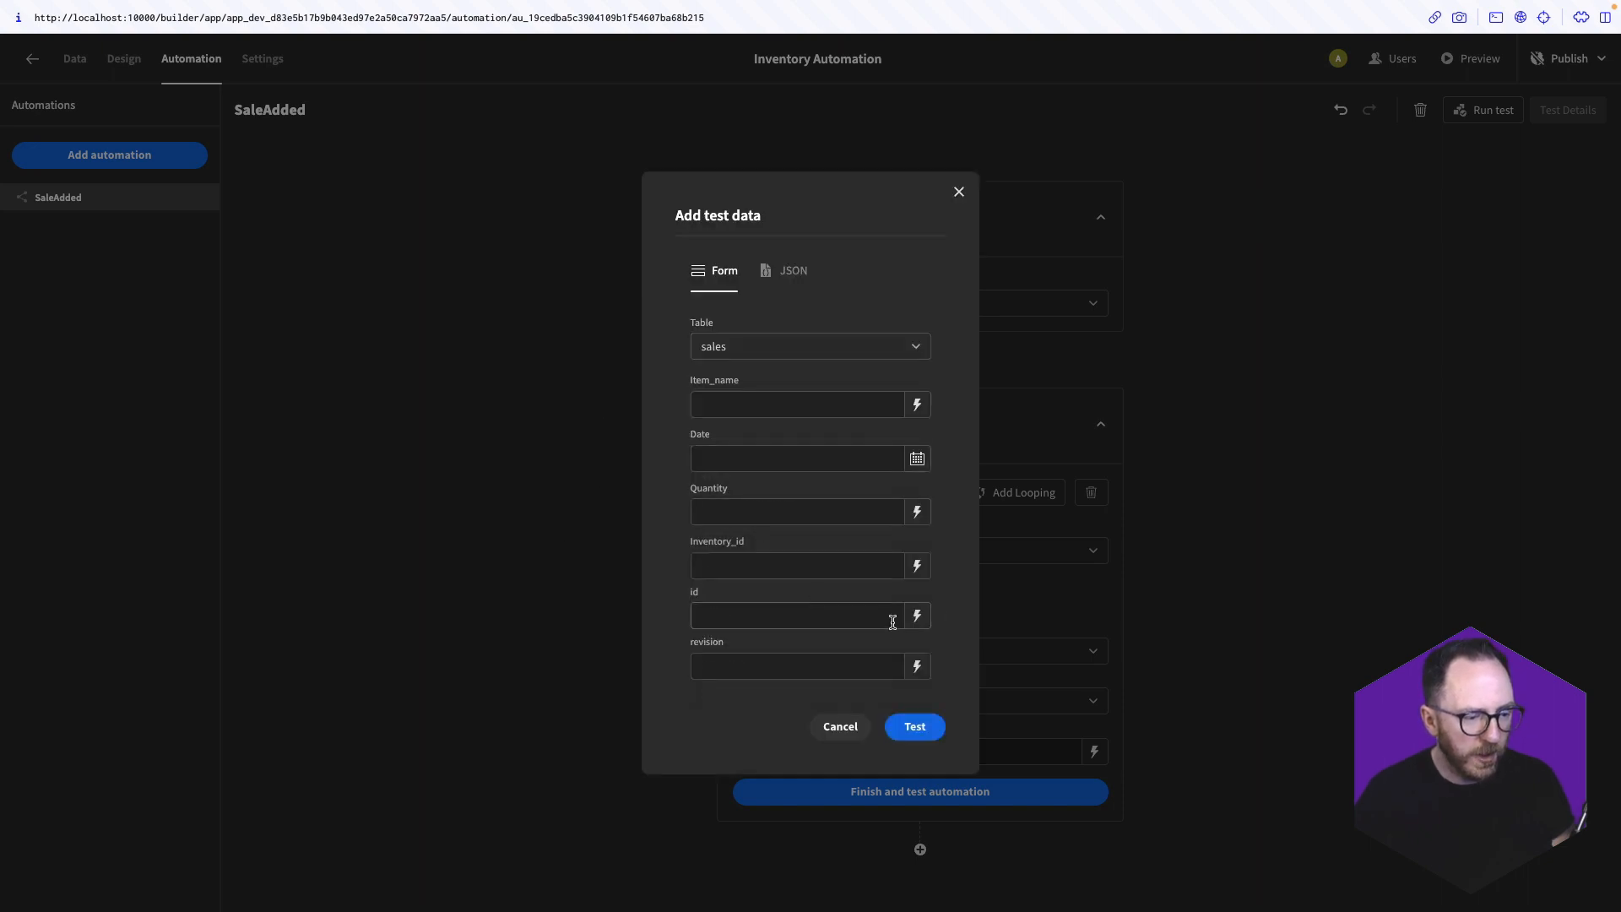
left_click(745, 564)
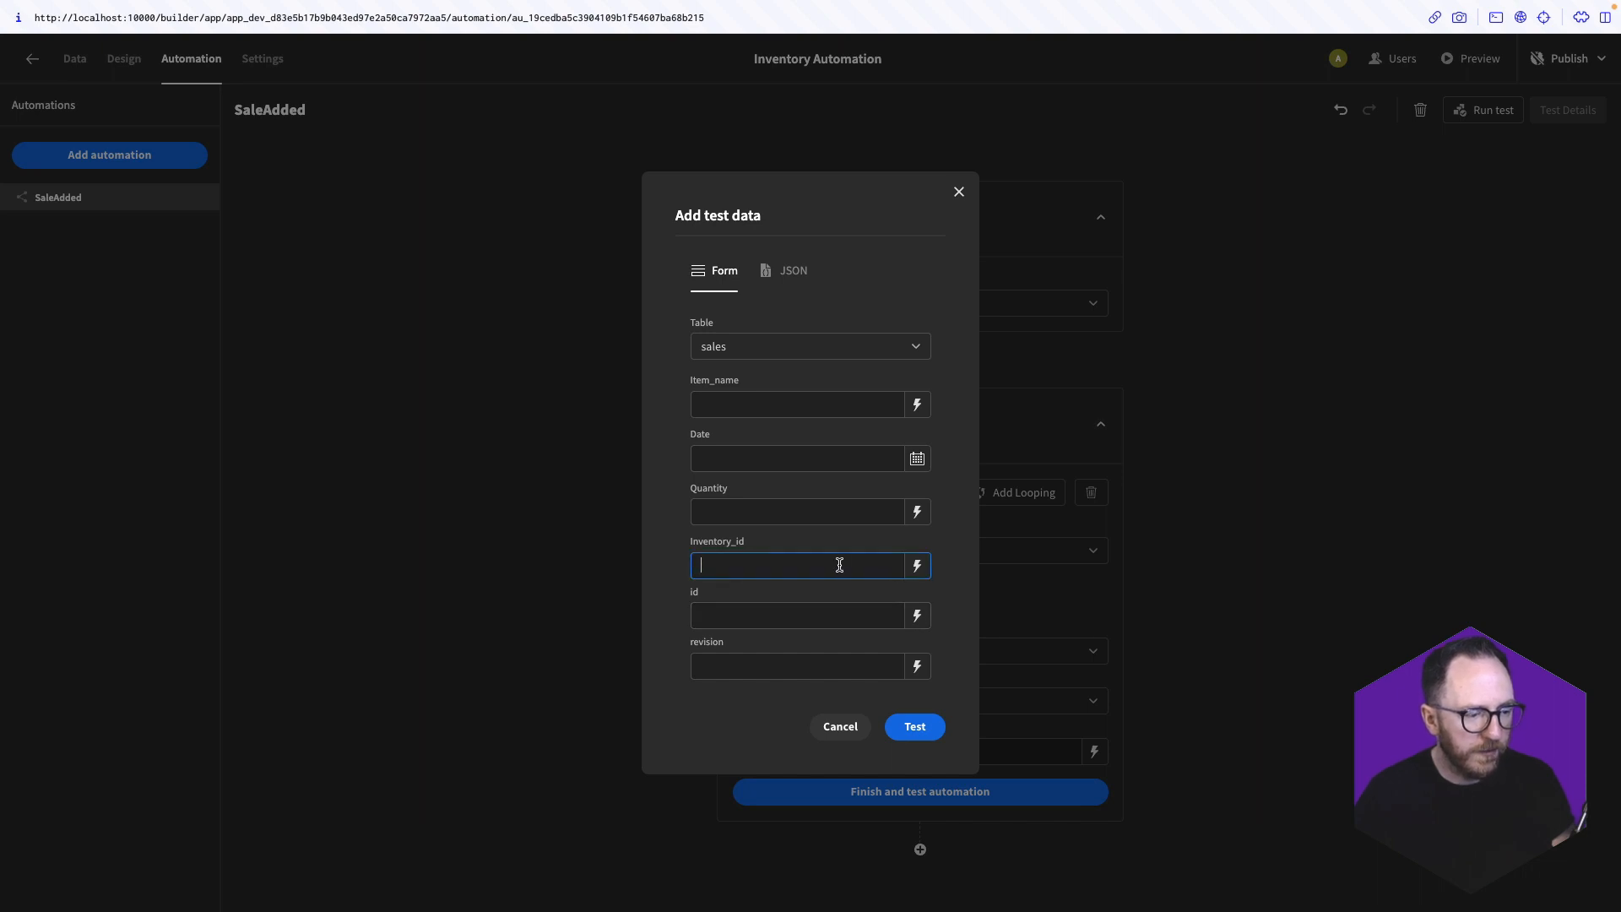
type("1")
left_click(914, 726)
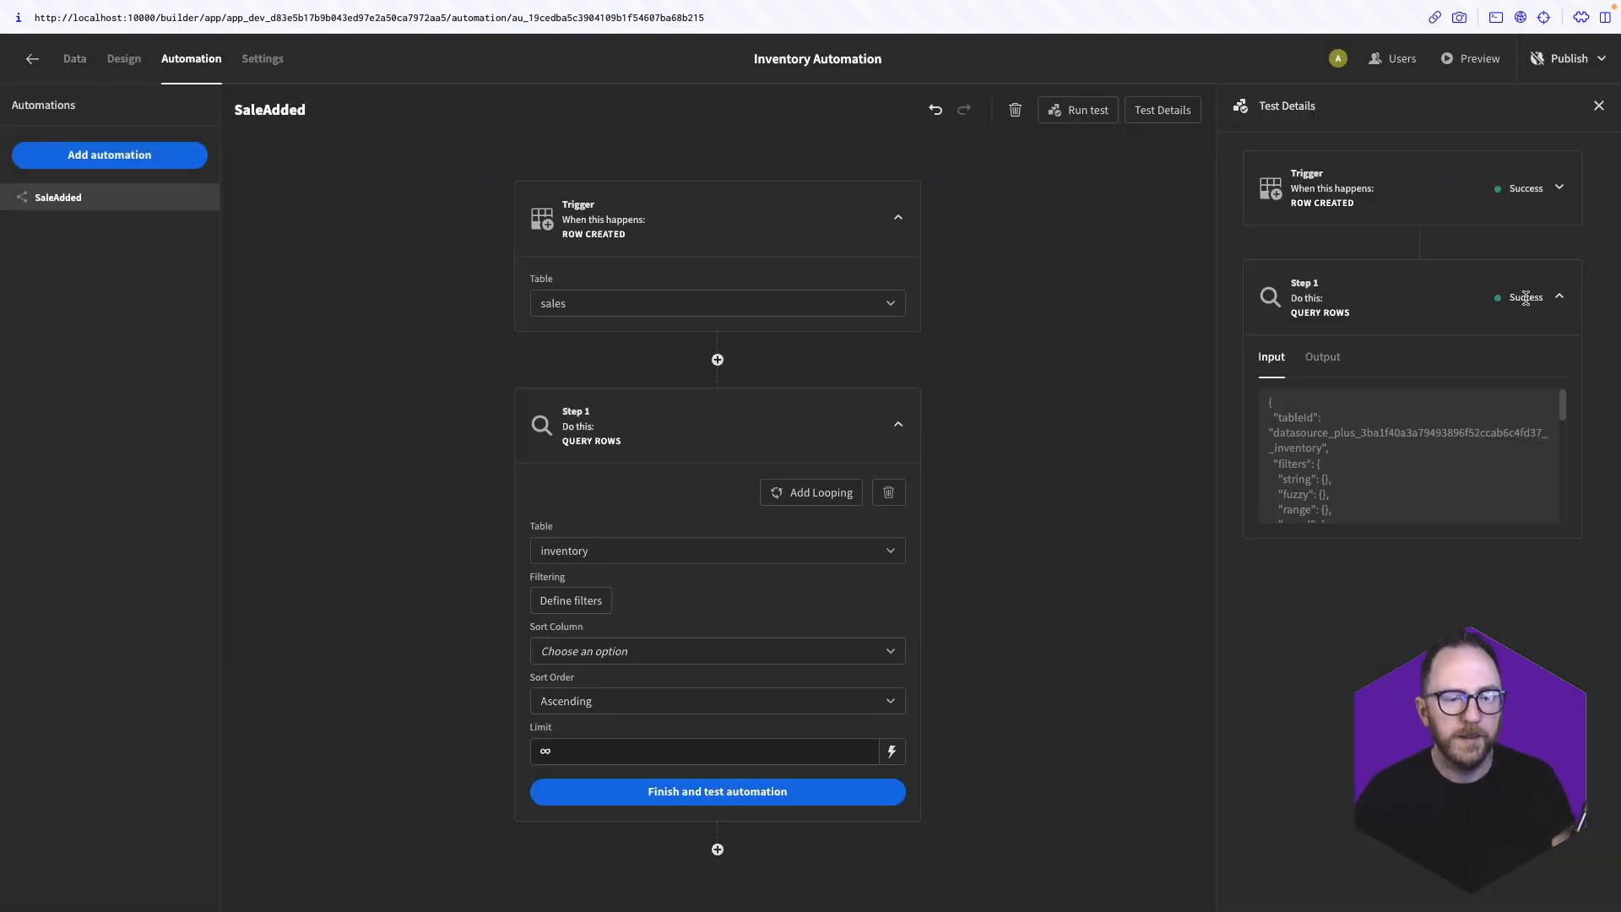
Examine the Query Rows step's test output, including the rows array and the fields of the returned inventory item
left_click(1322, 357)
scroll(1389, 452, "down", 3)
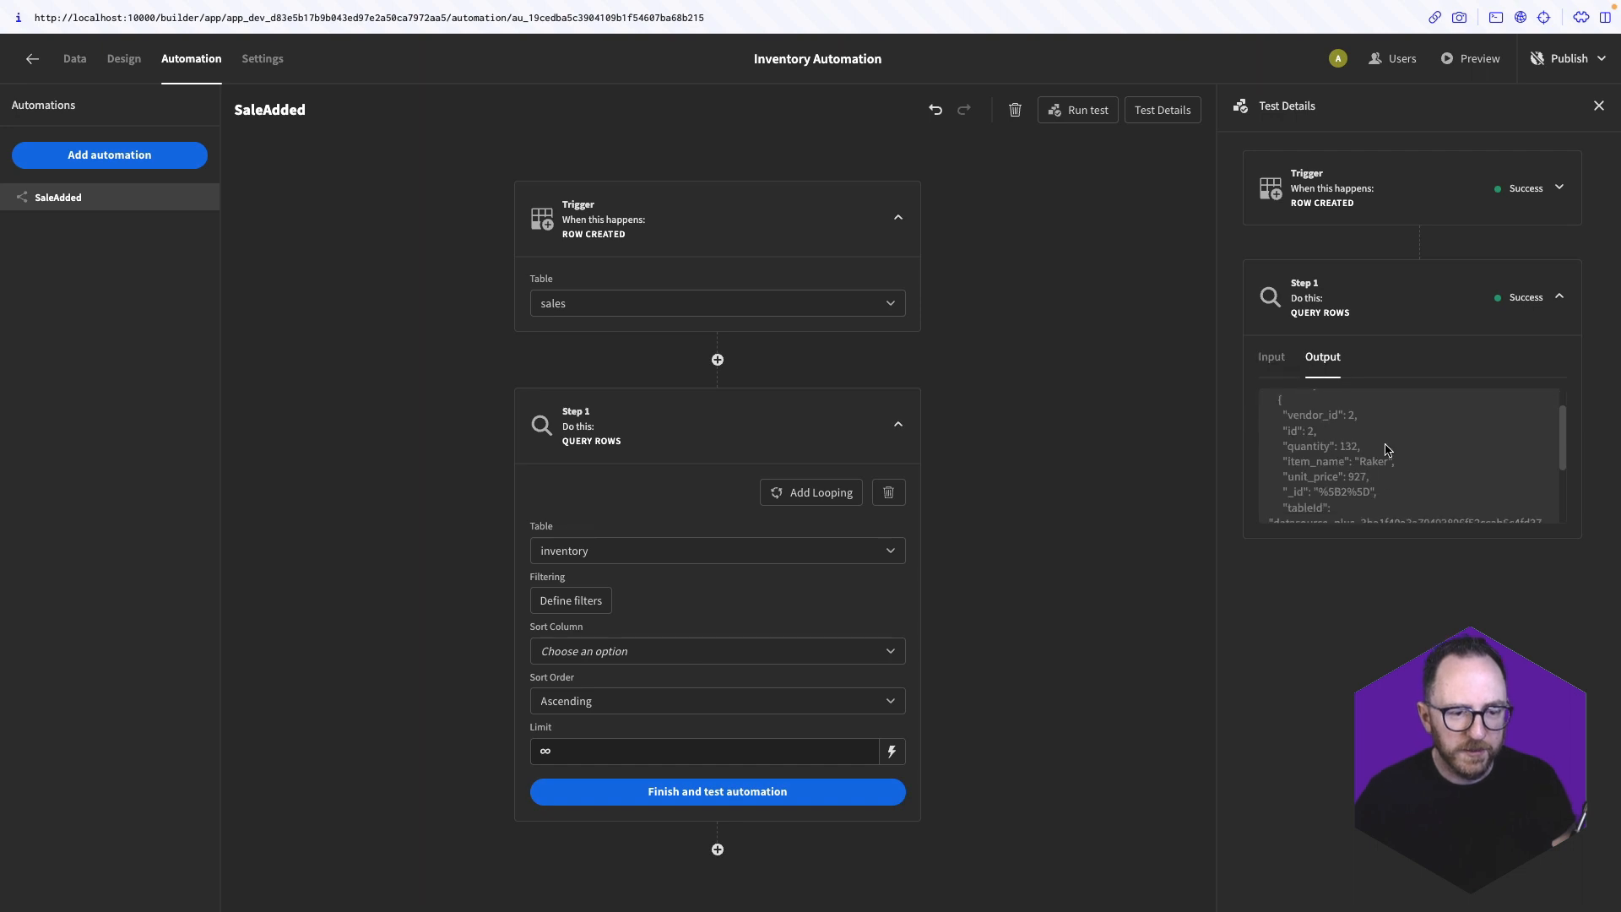
scroll(1368, 462, "up", 1)
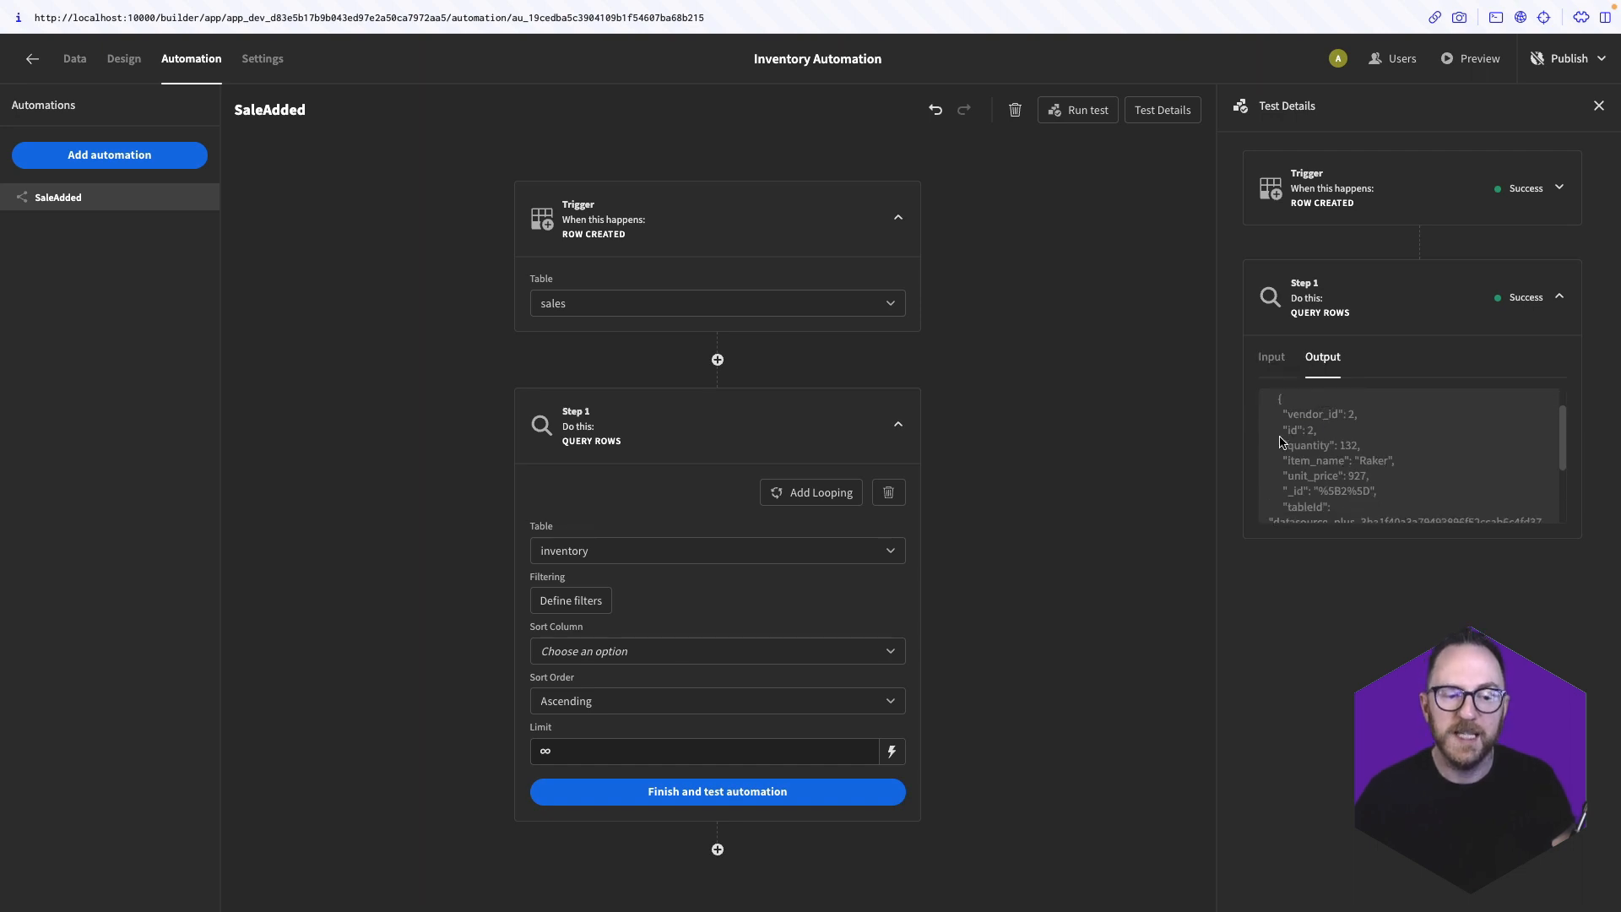
left_click_drag(1281, 442, 1340, 433)
scroll(1279, 422, "up", 2)
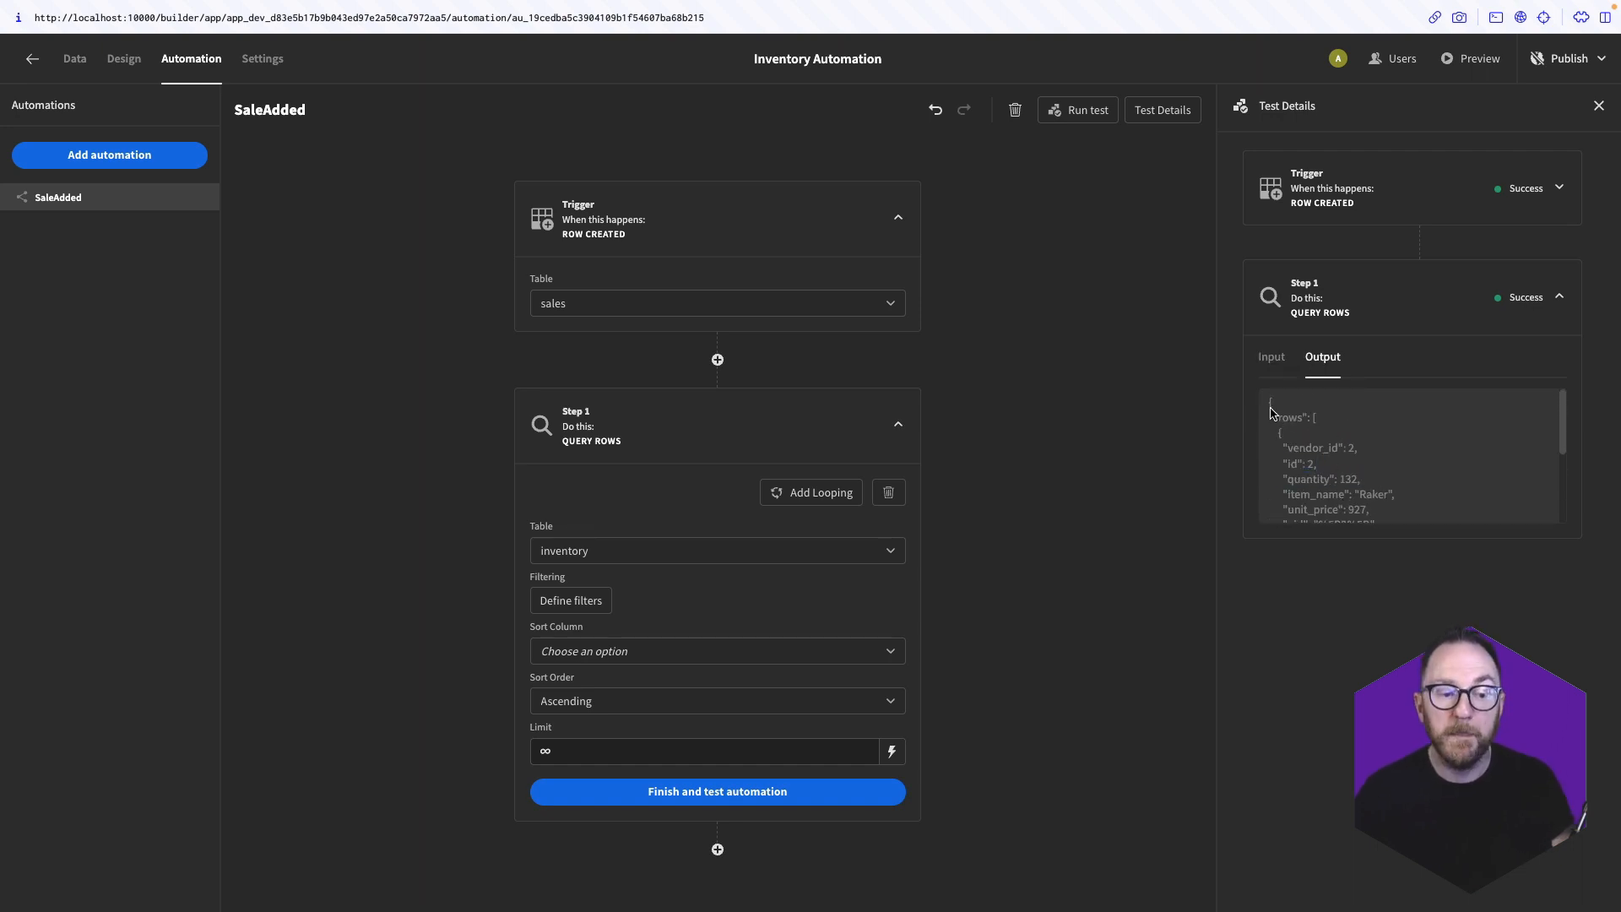
left_click_drag(1274, 423, 1328, 454)
left_click(1305, 425)
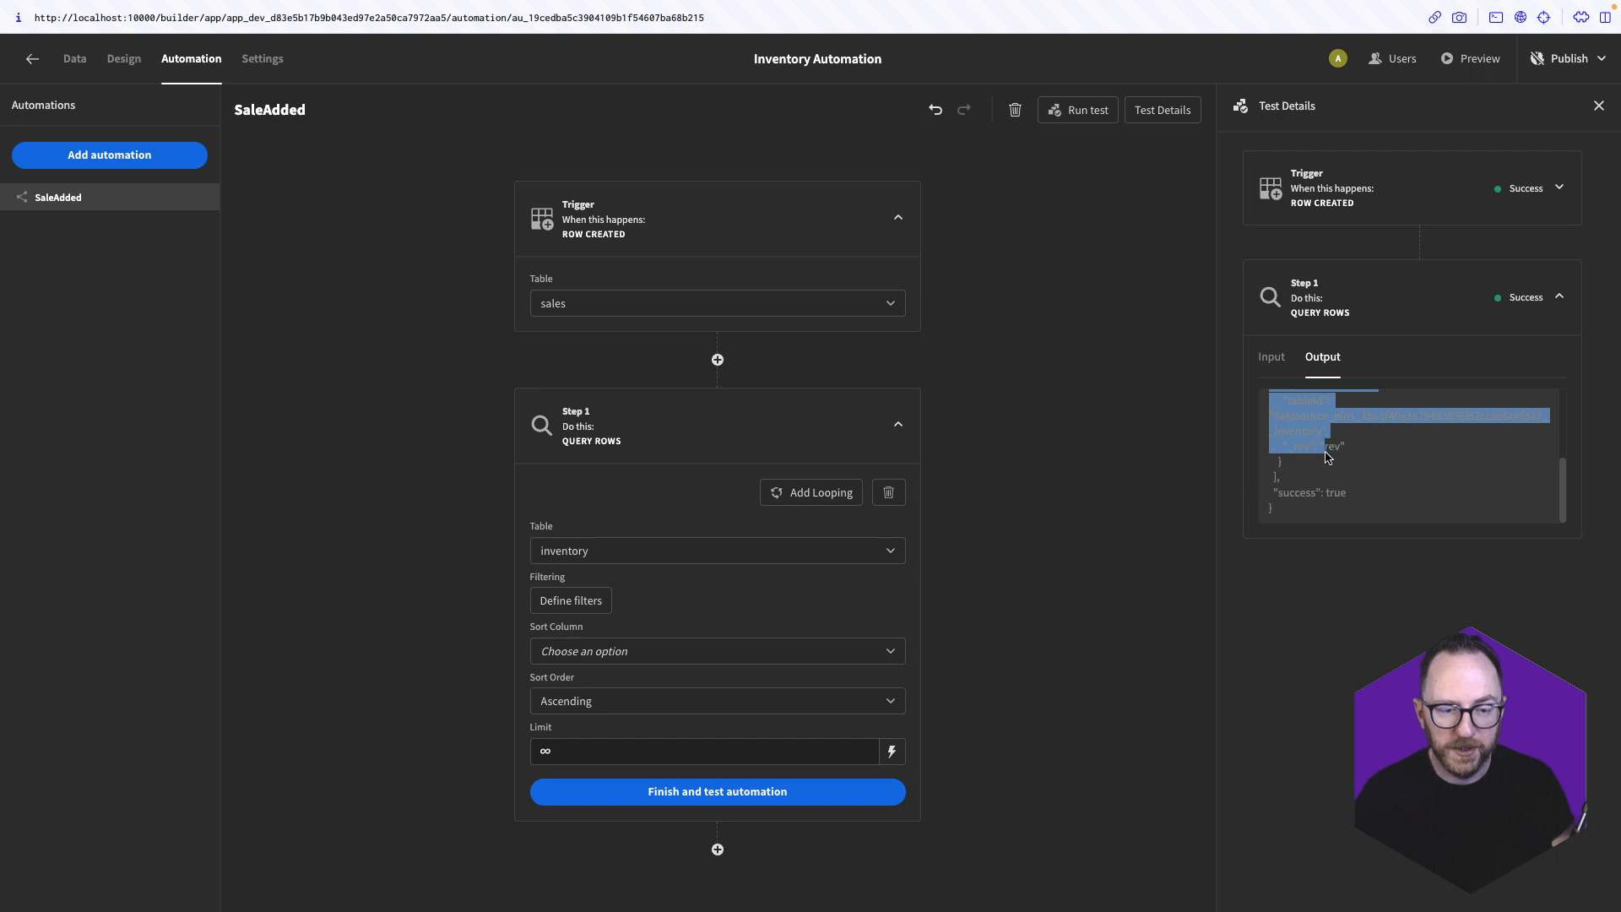
left_click(1319, 481)
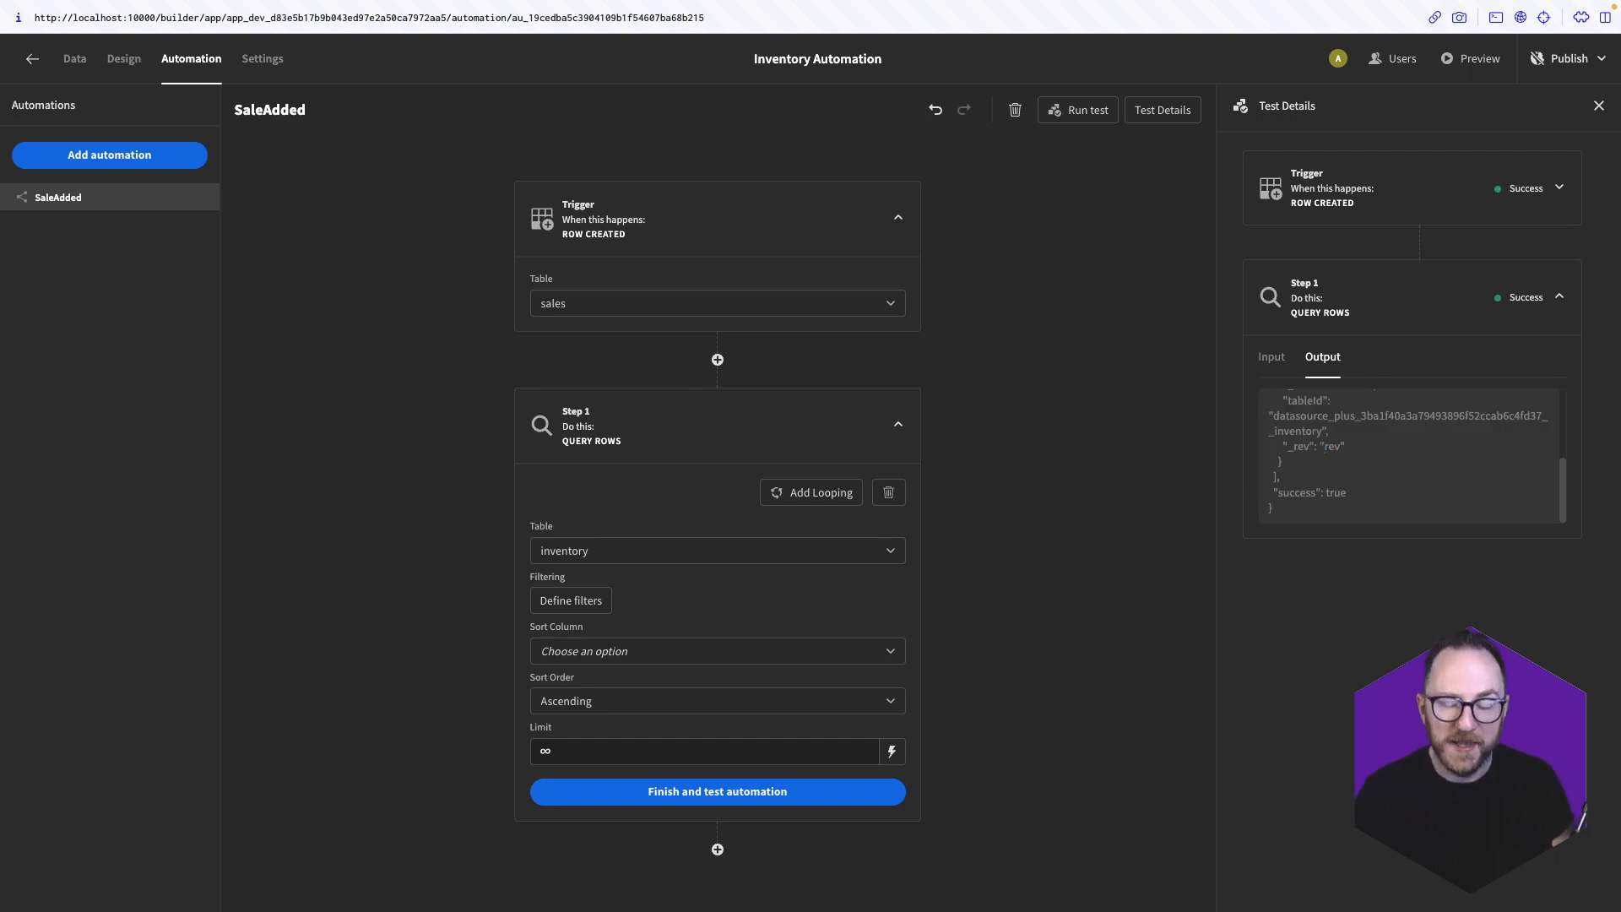
scroll(1435, 498, "up", 1)
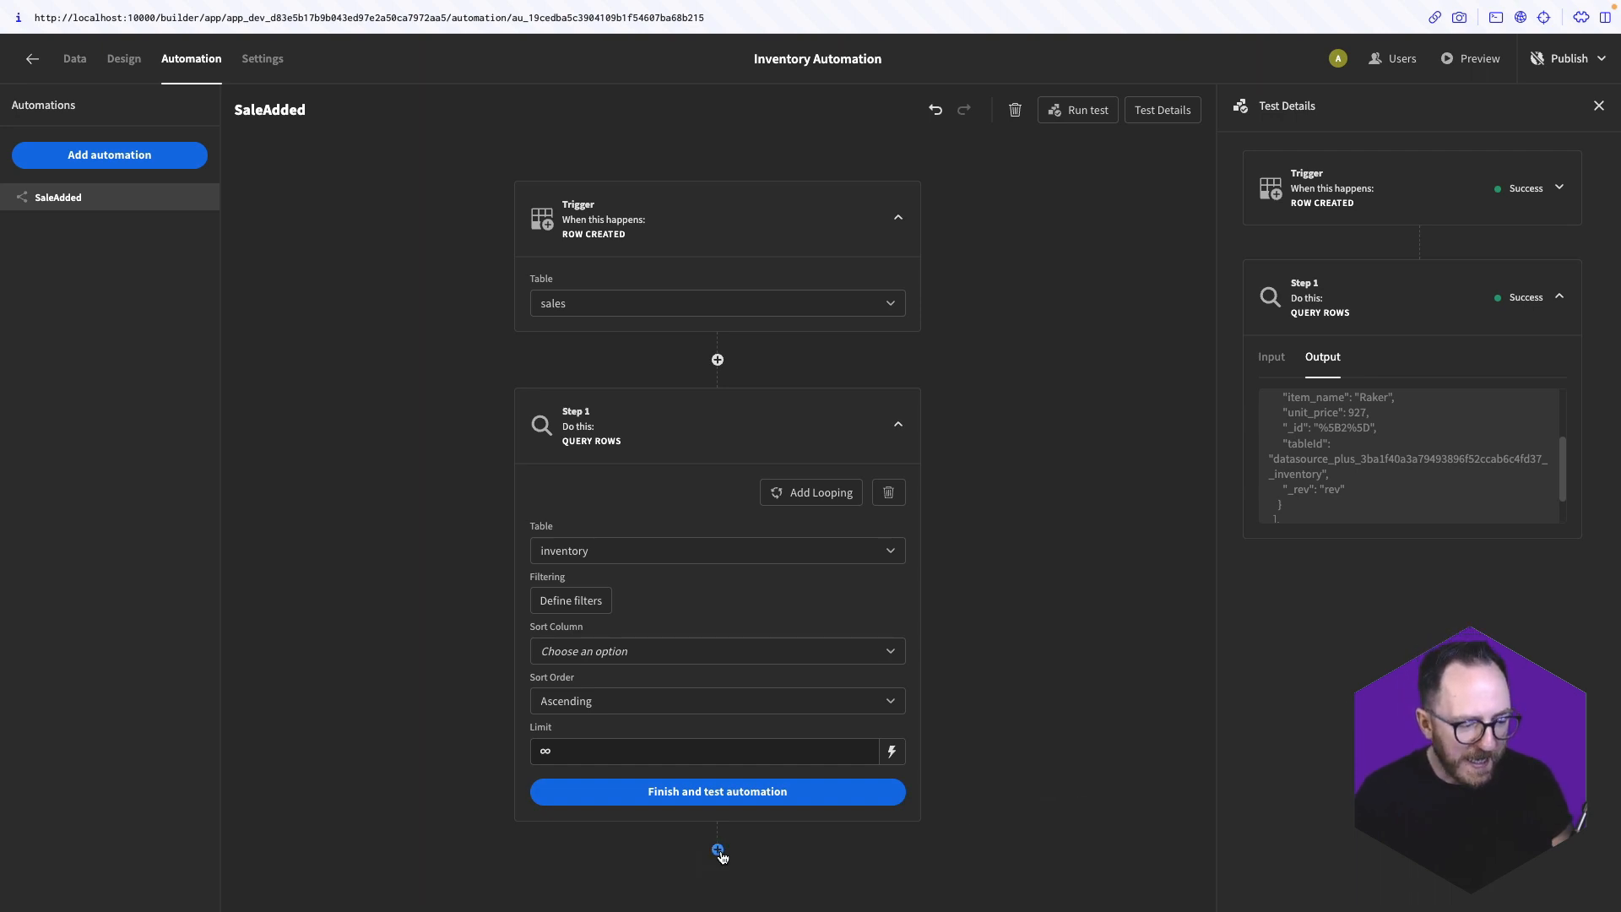
Add an Update Row step after the Query Rows step and set its table to inventory
left_click(718, 849)
left_click(749, 480)
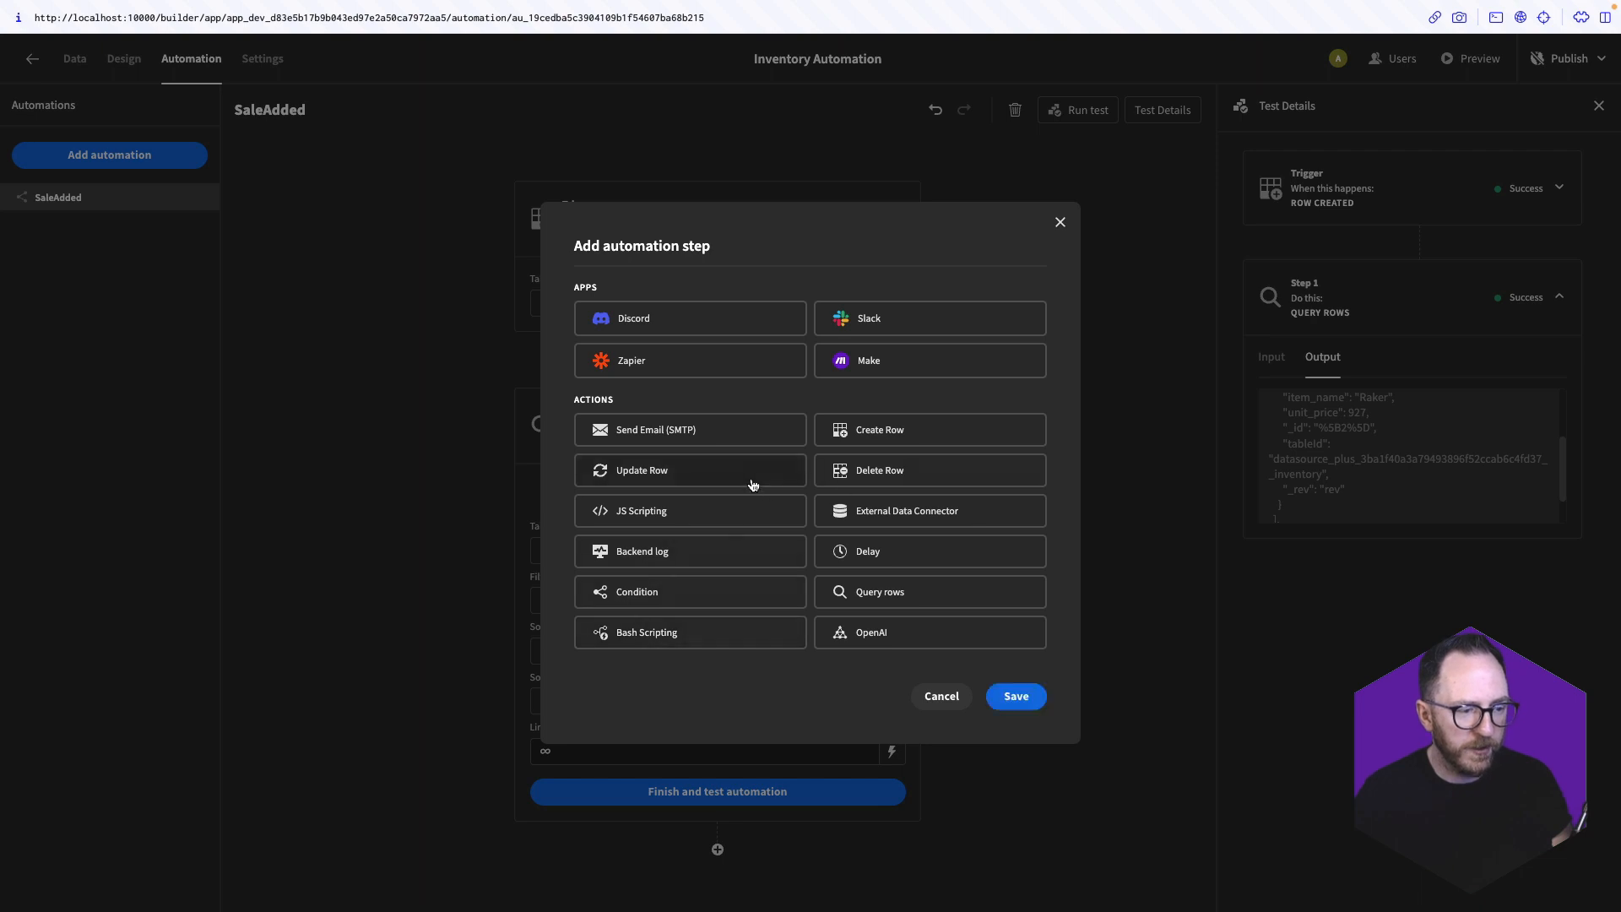
left_click(1014, 696)
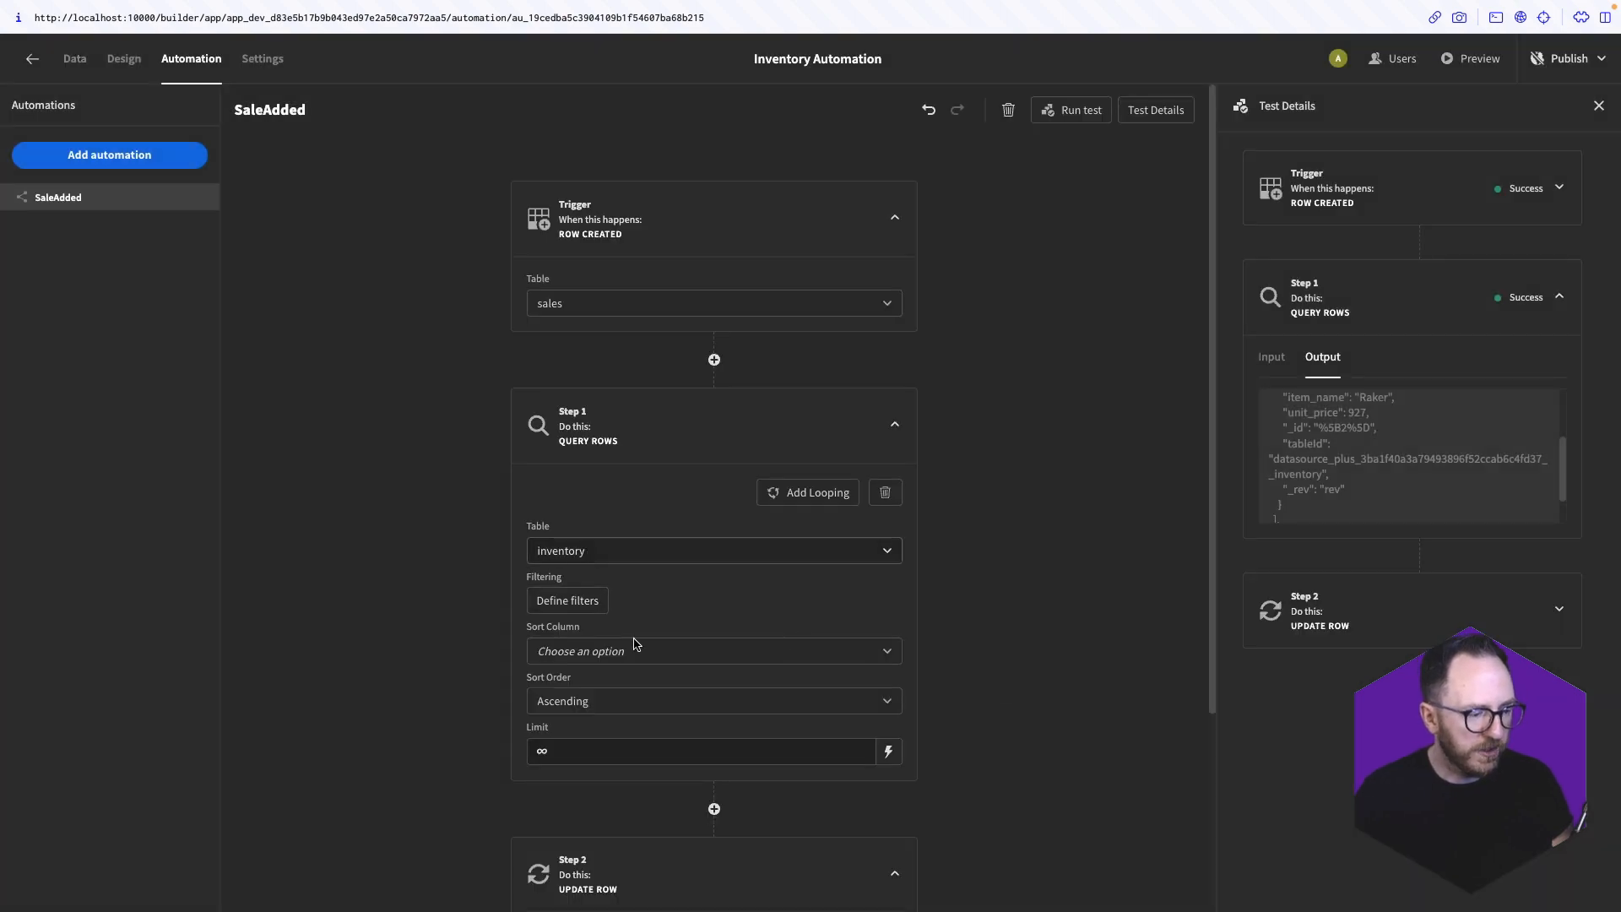
scroll(676, 658, "down", 3)
left_click(650, 757)
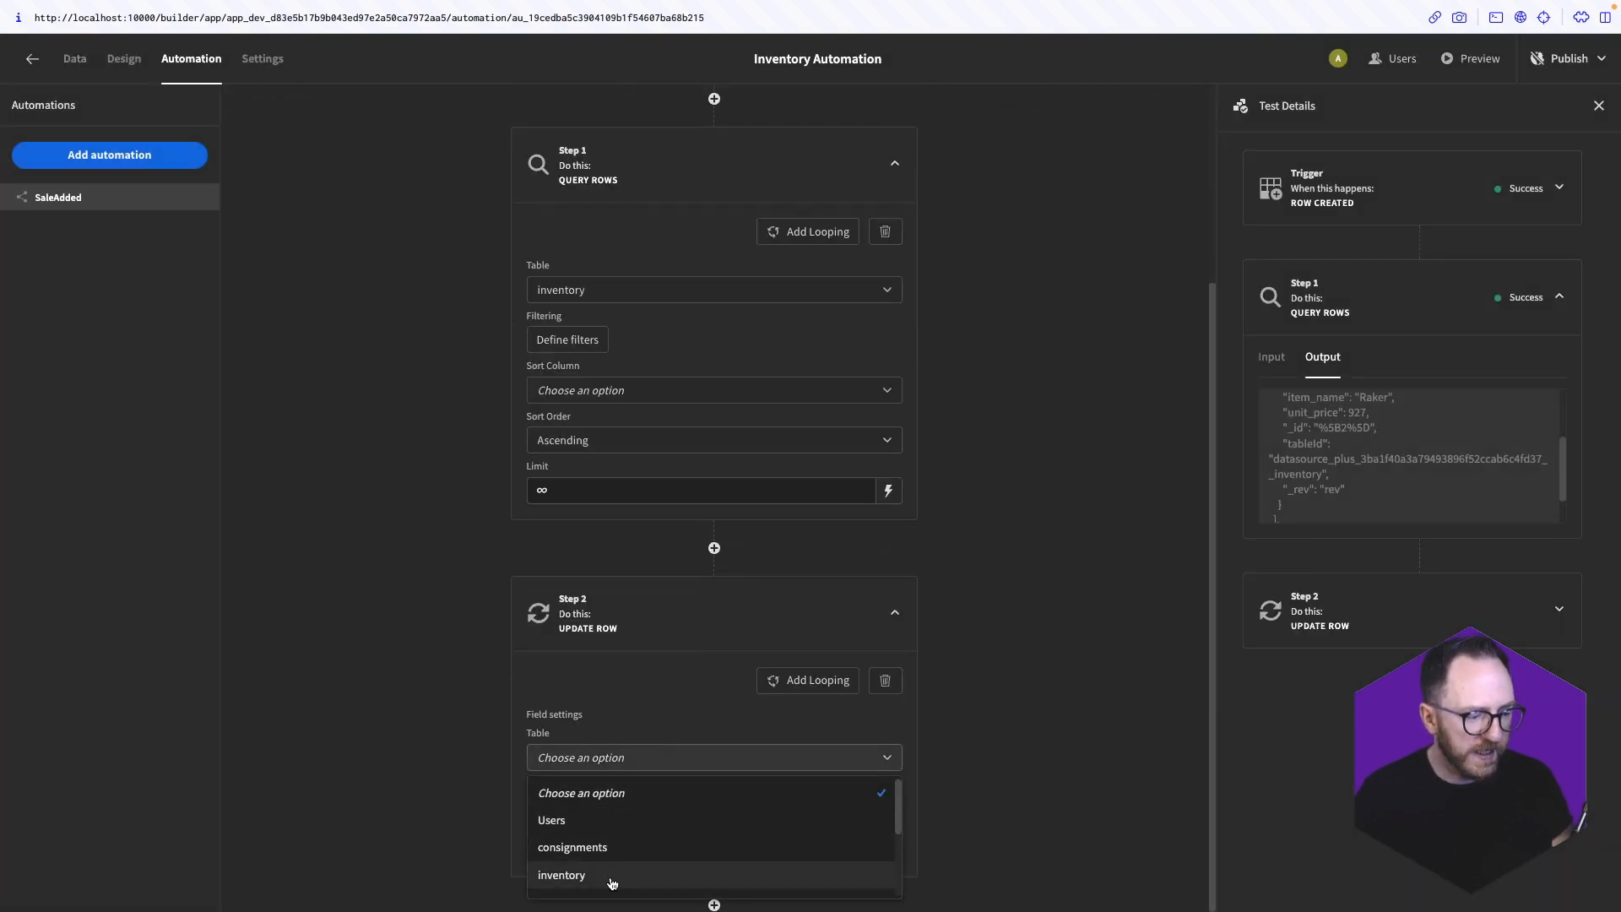
left_click(612, 877)
scroll(1006, 782, "down", 5)
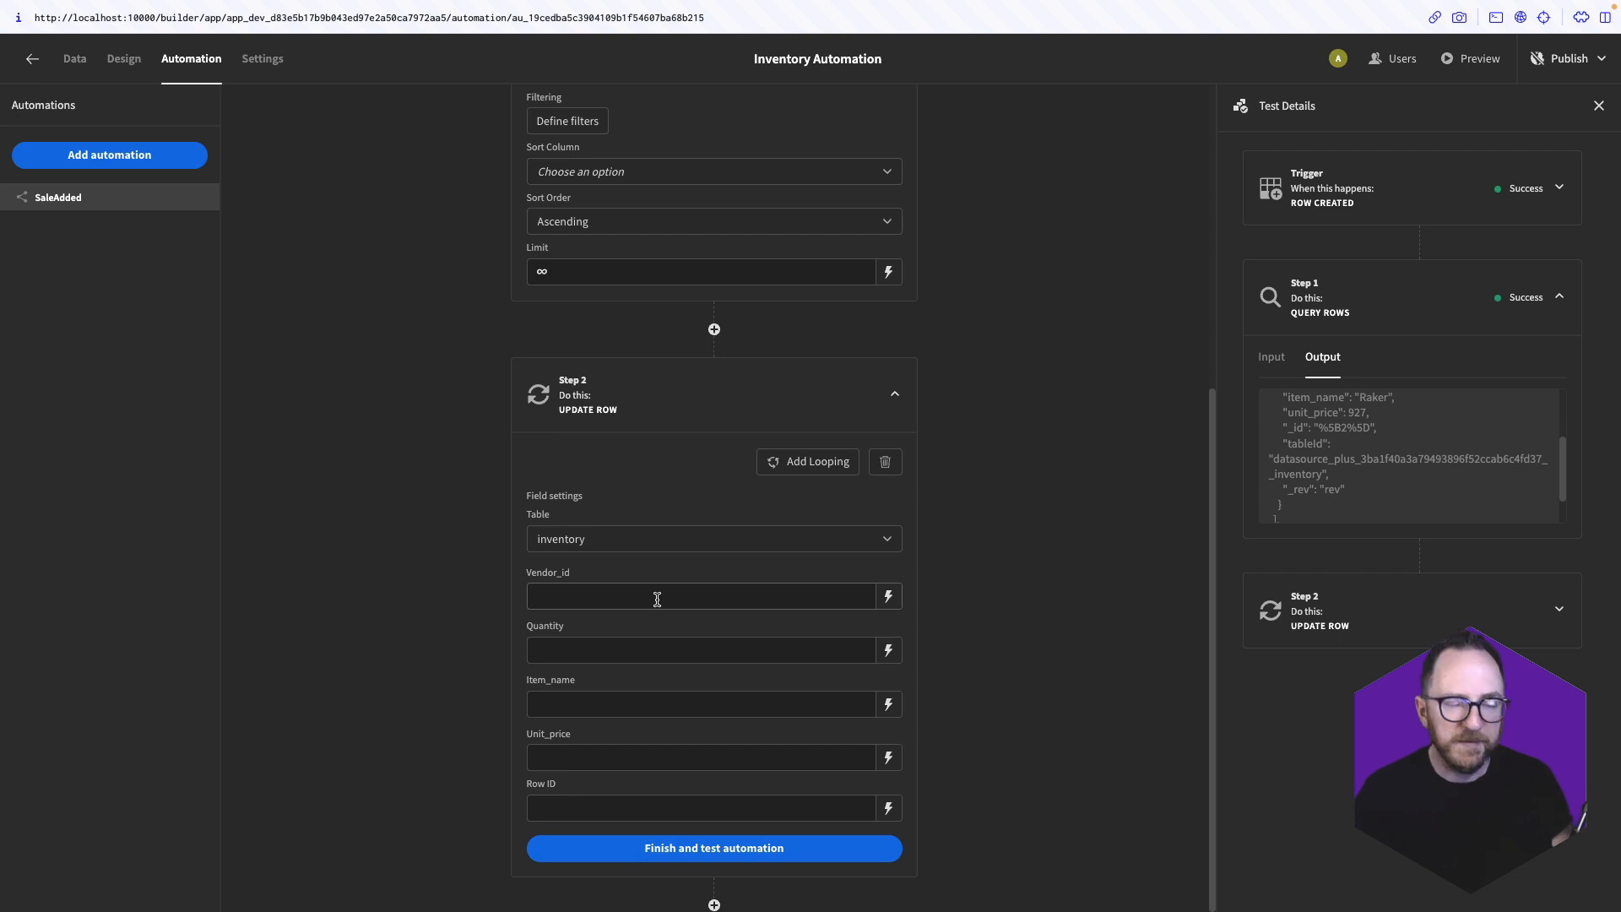
Bind the Update Row step's Vendor_id to {{ steps.1.rows.0.vendor_id }} and save the binding
left_click(889, 596)
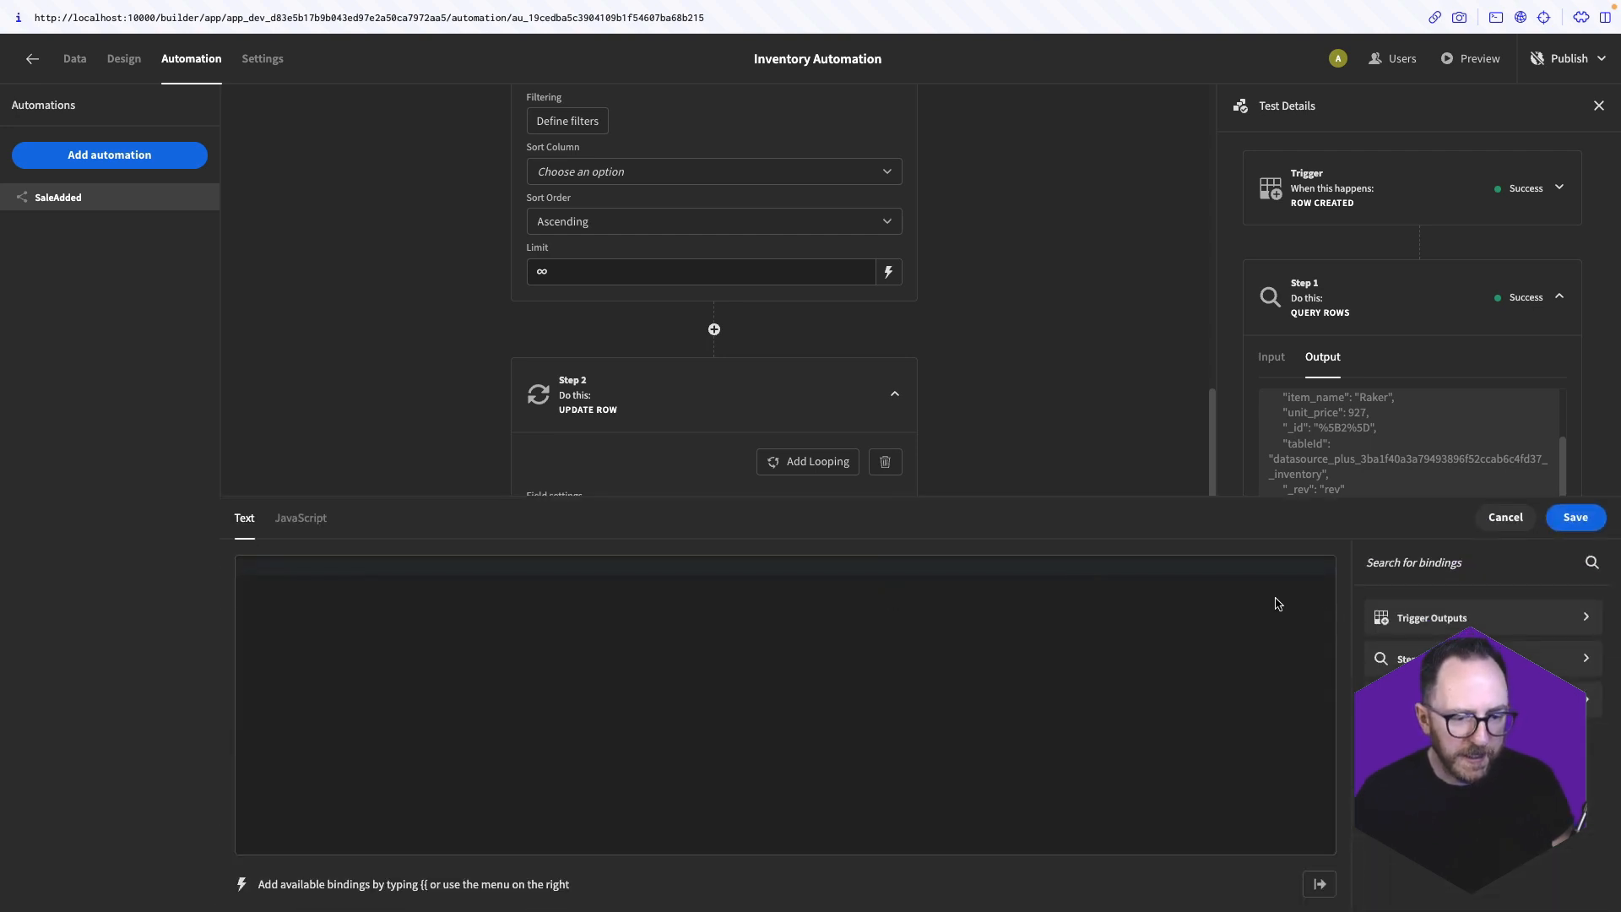
left_click(1403, 658)
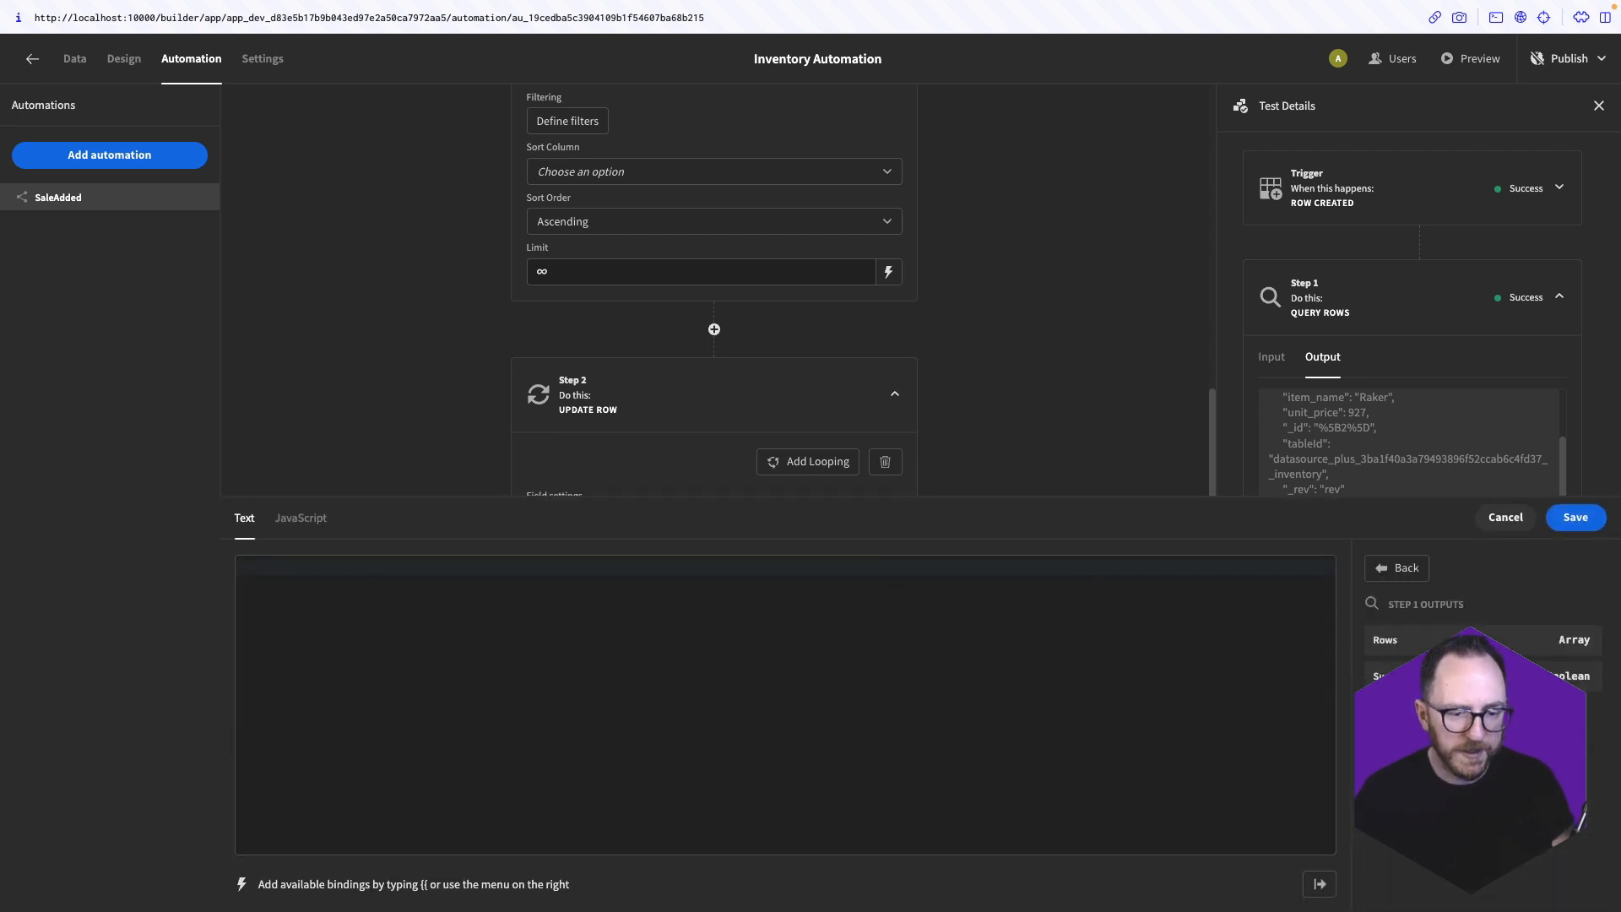
left_click(1402, 652)
left_click(347, 566)
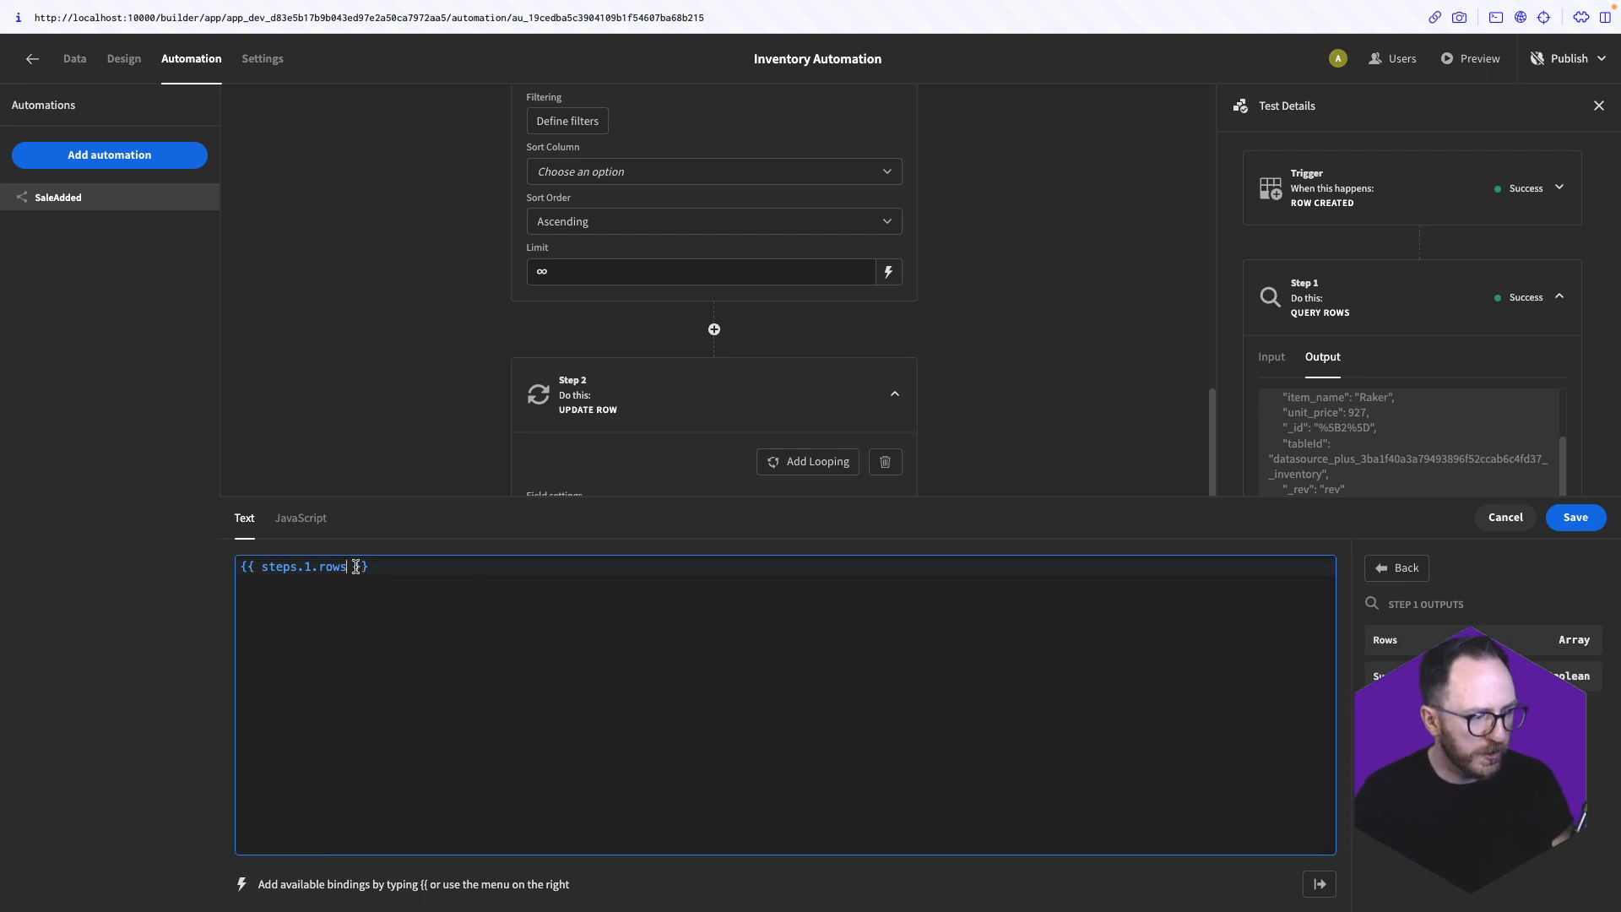
type(".0.")
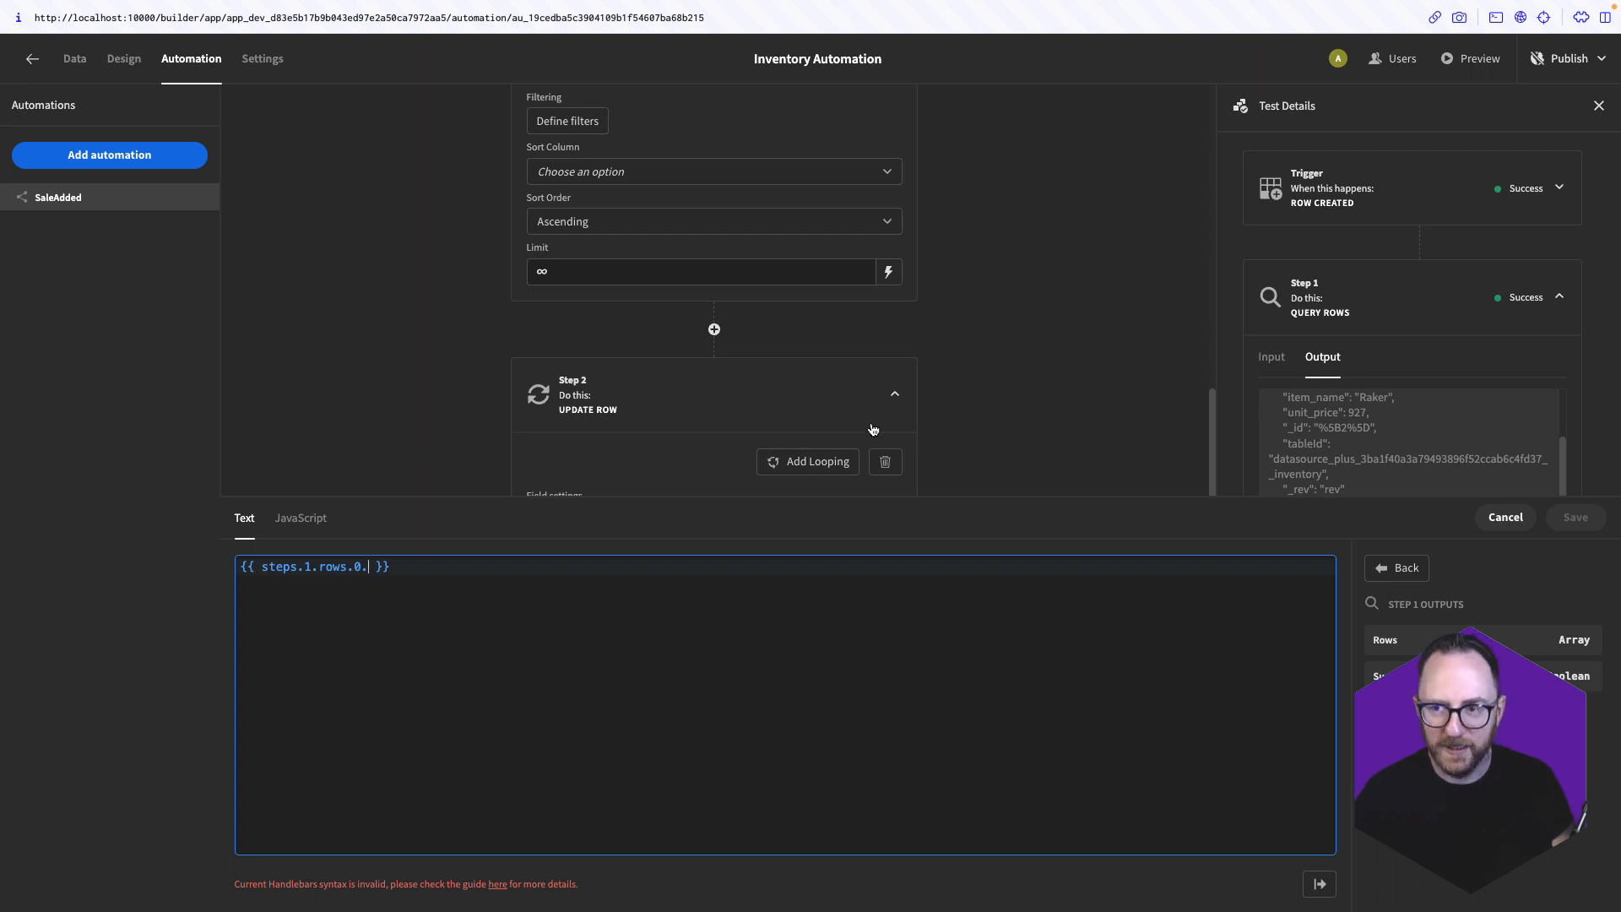
type("vendor")
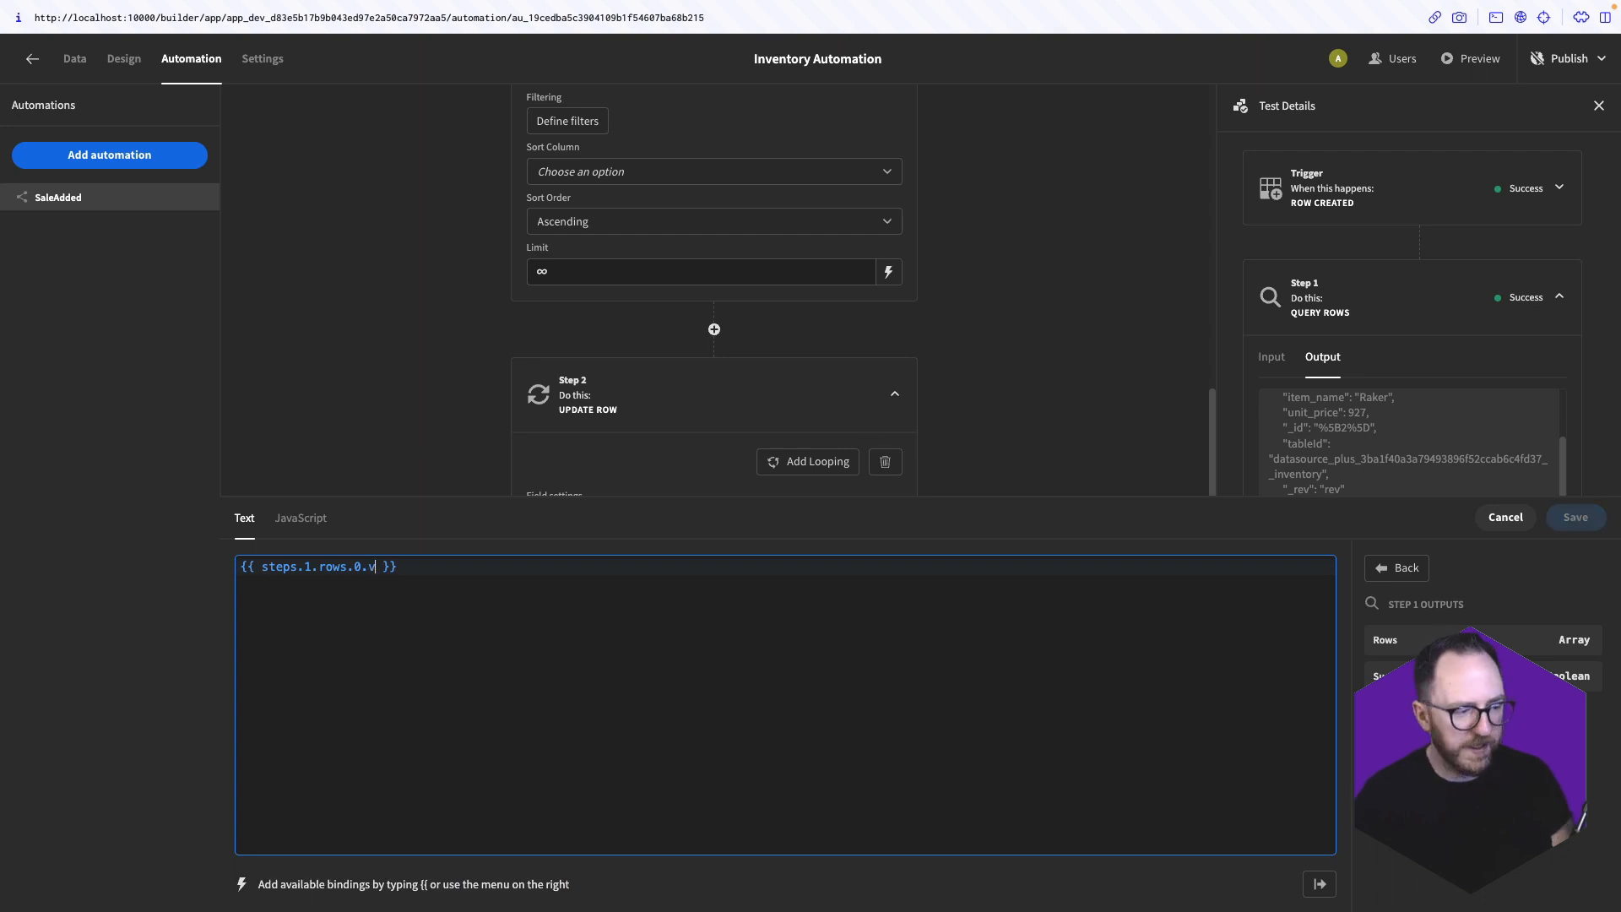
type("_id")
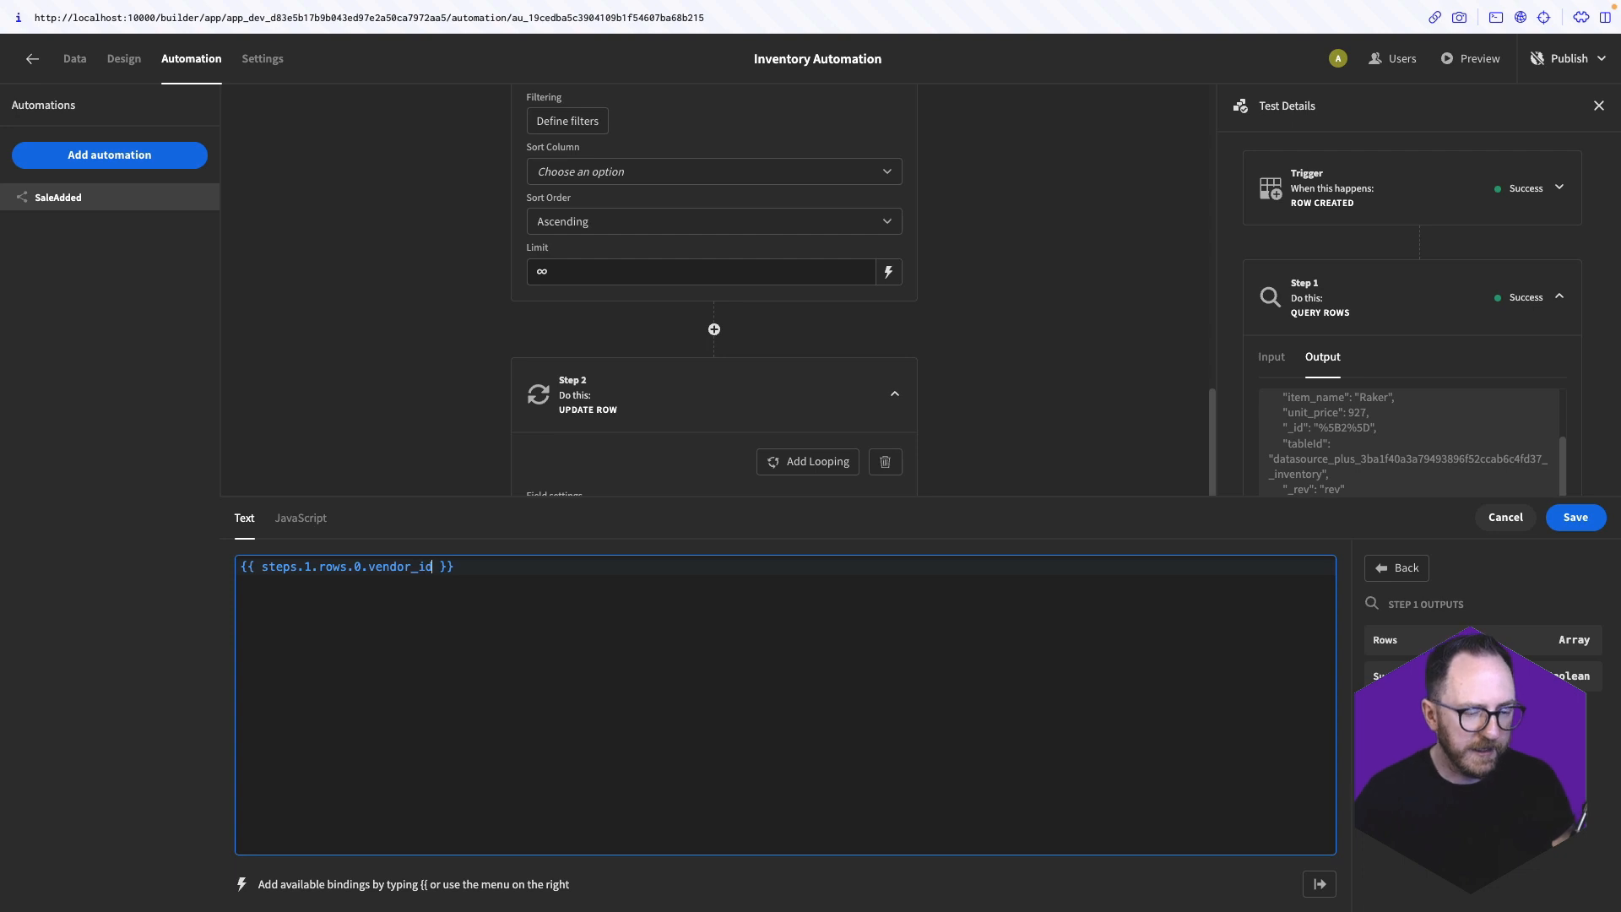
left_click(1575, 516)
Set the Update Row step's Item_name to {{ steps.1.rows.0.item_name }} and Unit_price to {{ steps.1.rows.0.unit_price}}
left_click(591, 643)
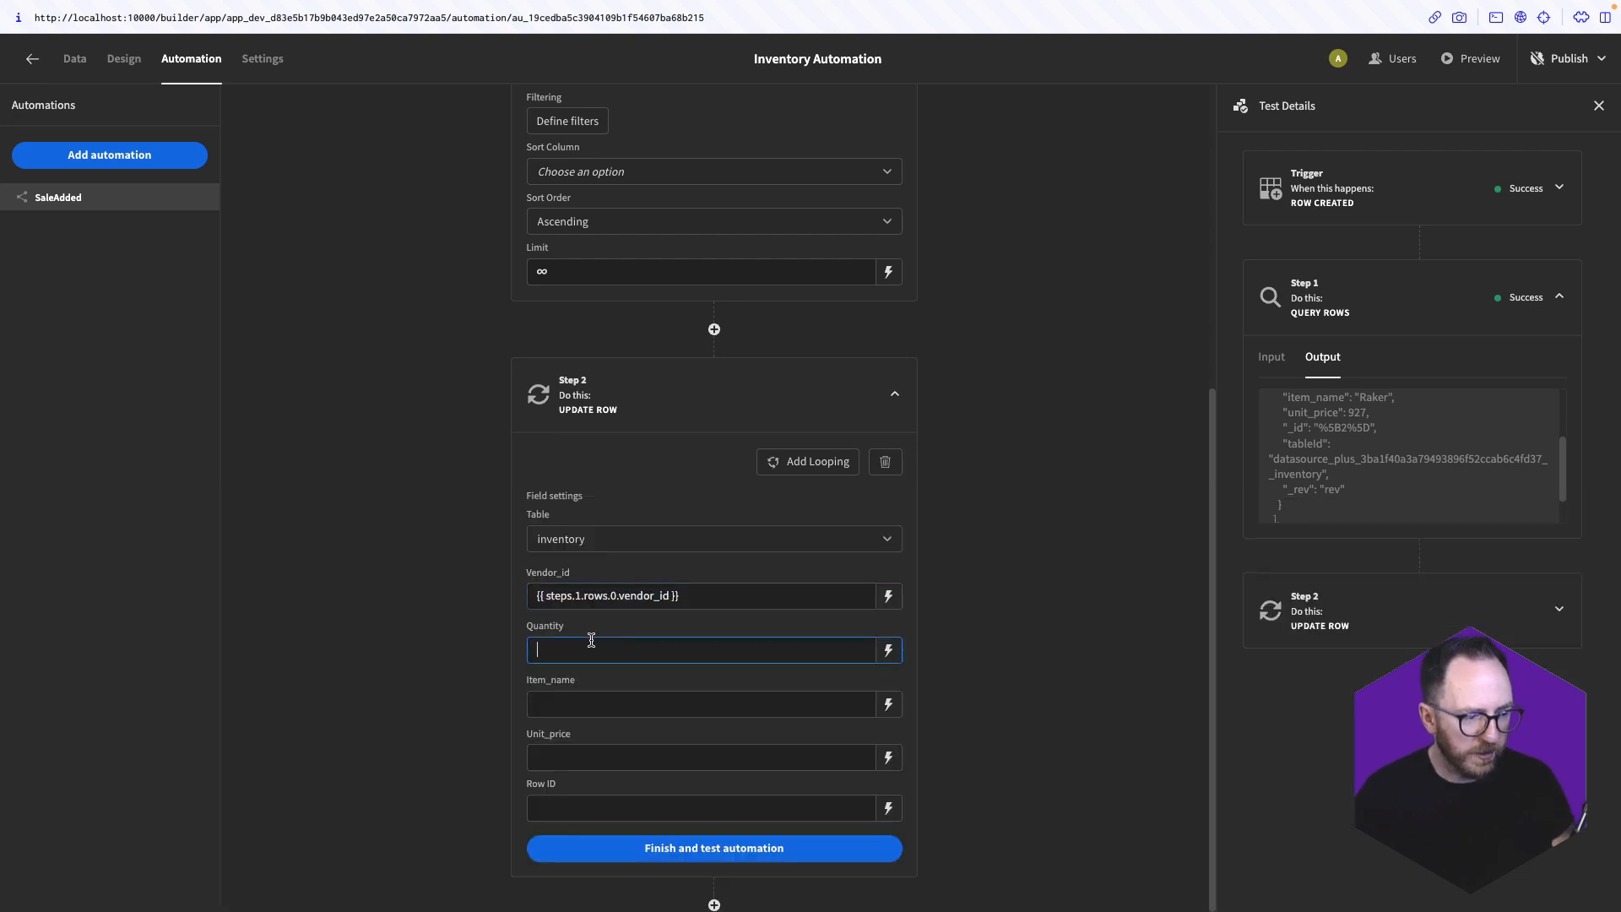
left_click(643, 705)
type("{{ steps.1.rows.0.vendor_id }}")
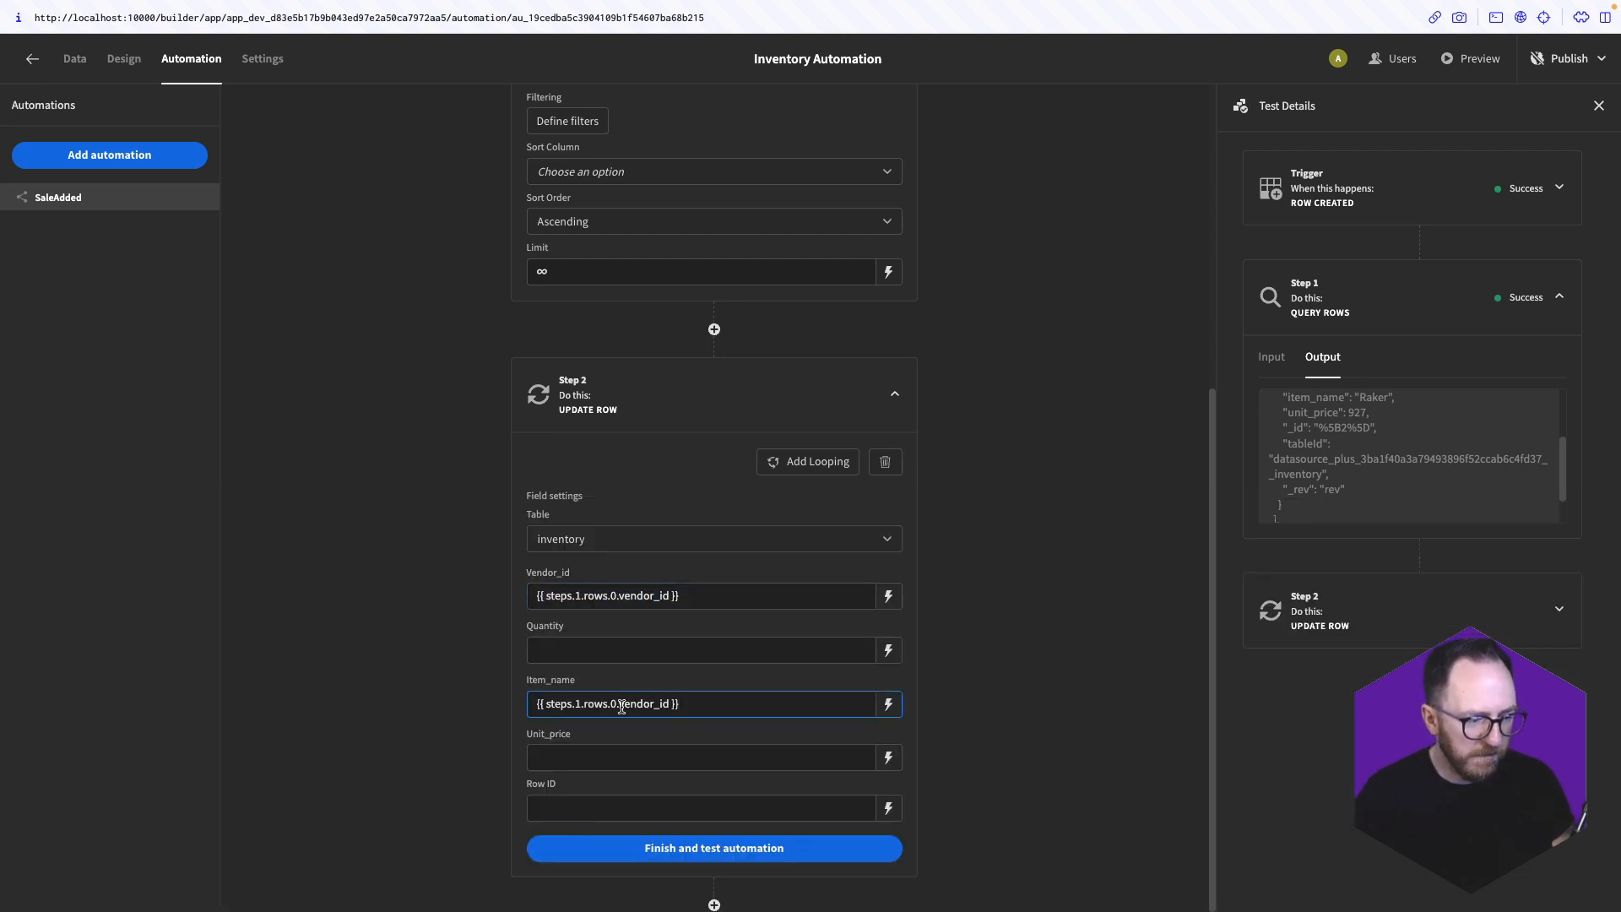
left_click(668, 704)
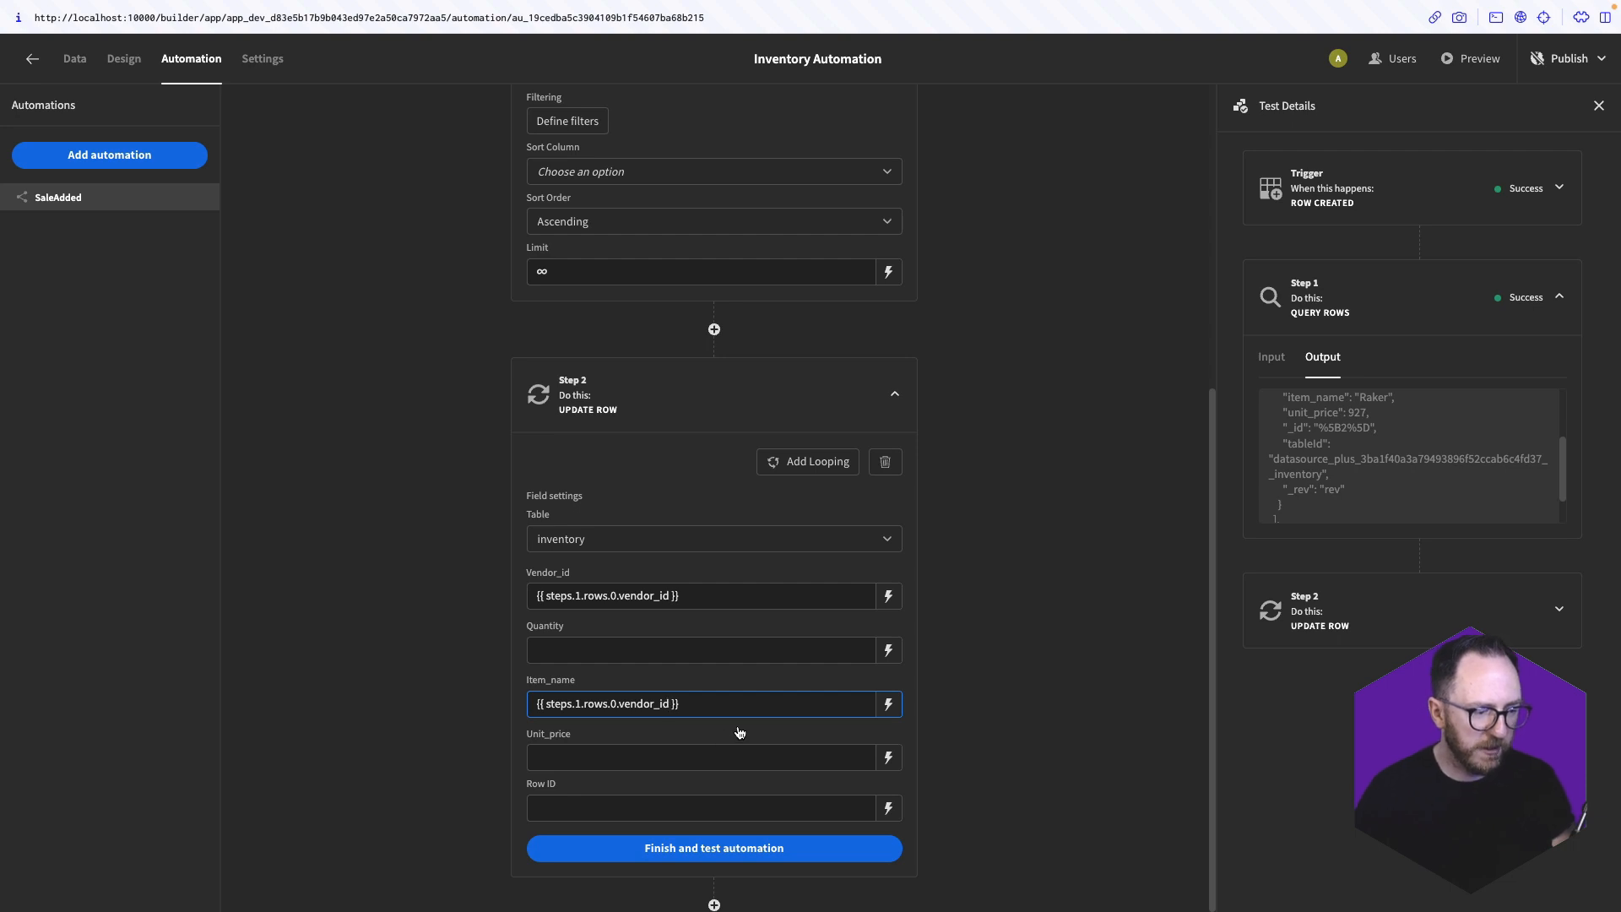
key("BackSpace")
key("BackSpace")
key("BackSpace")
key("BackSpace")
key("BackSpace")
key("BackSpace")
key("BackSpace")
key("BackSpace")
key("BackSpace")
type("i")
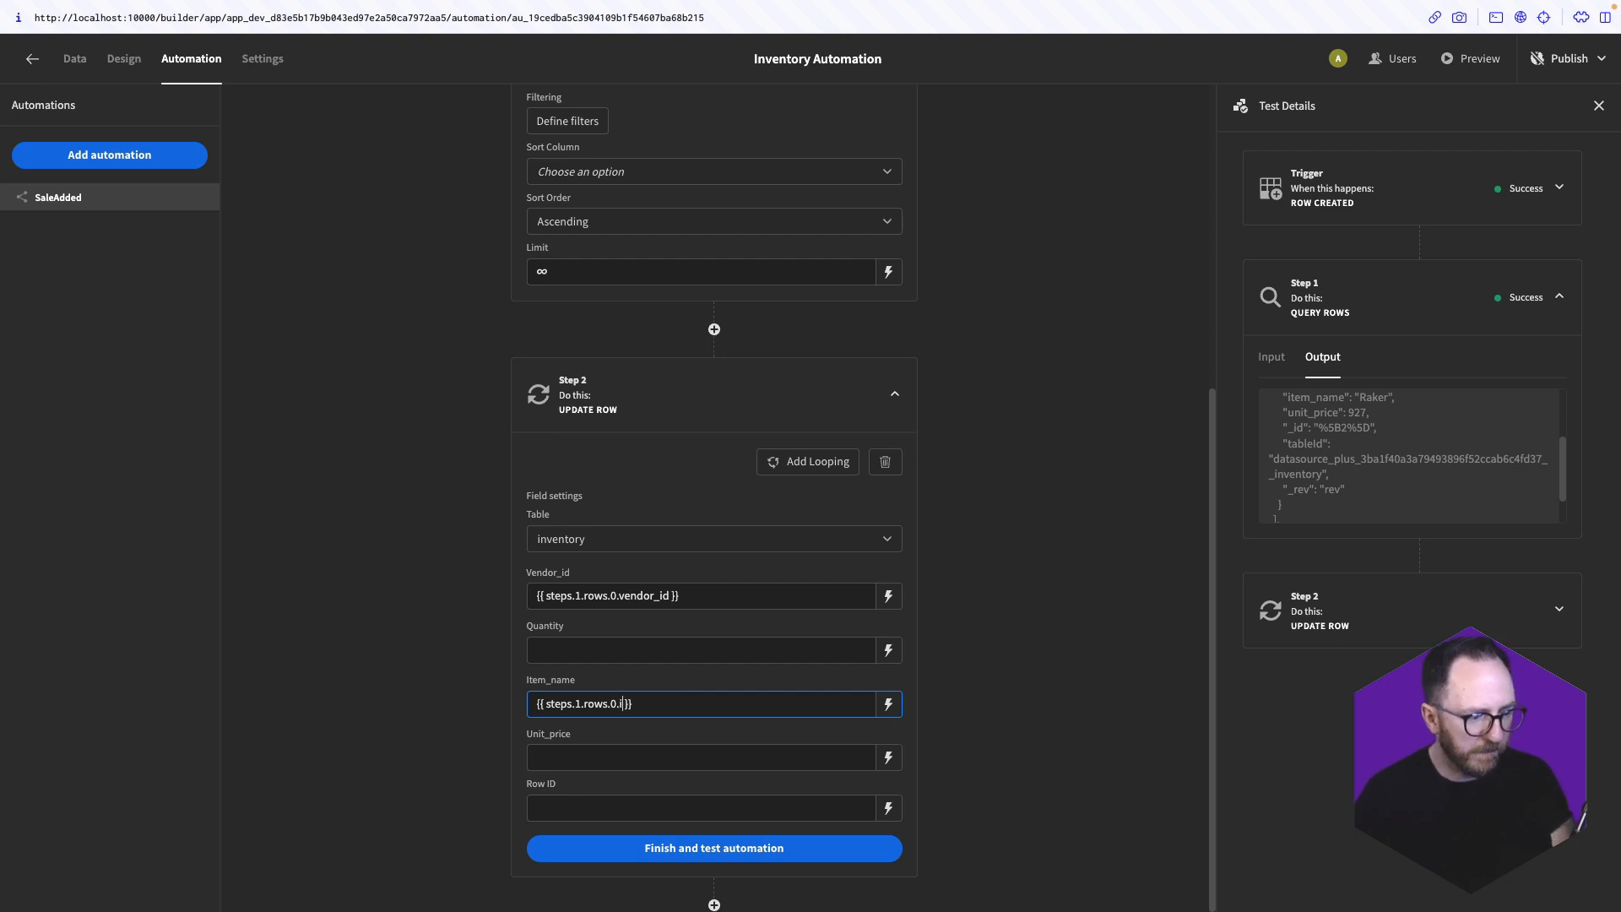
type("tem_name")
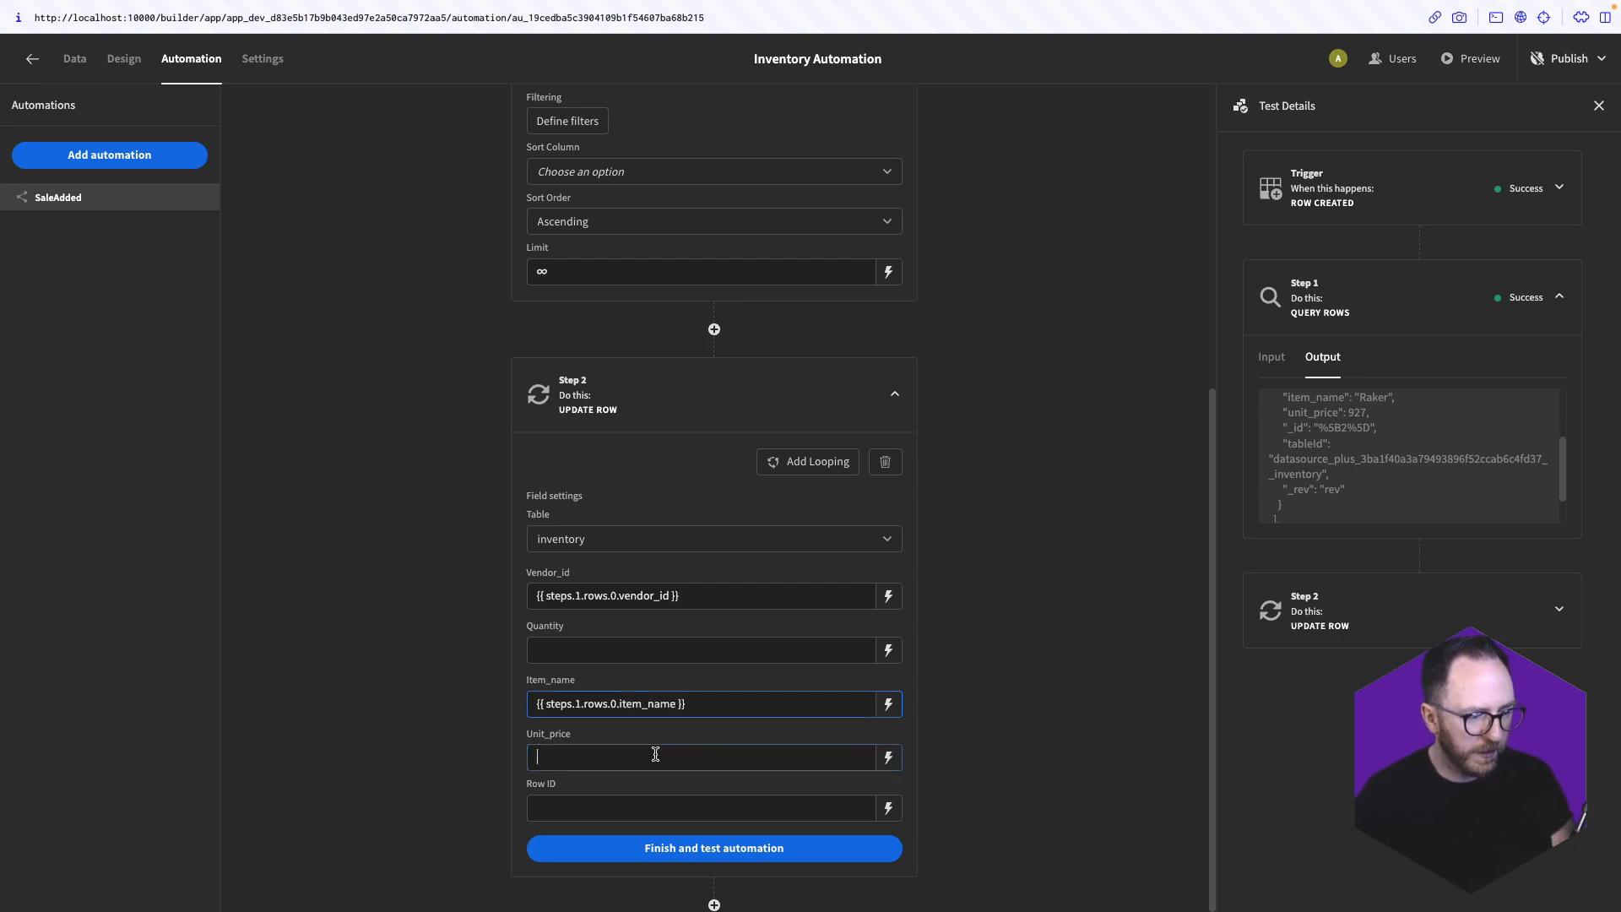
type("{{ steps.1.rows.0.vendor_id }}")
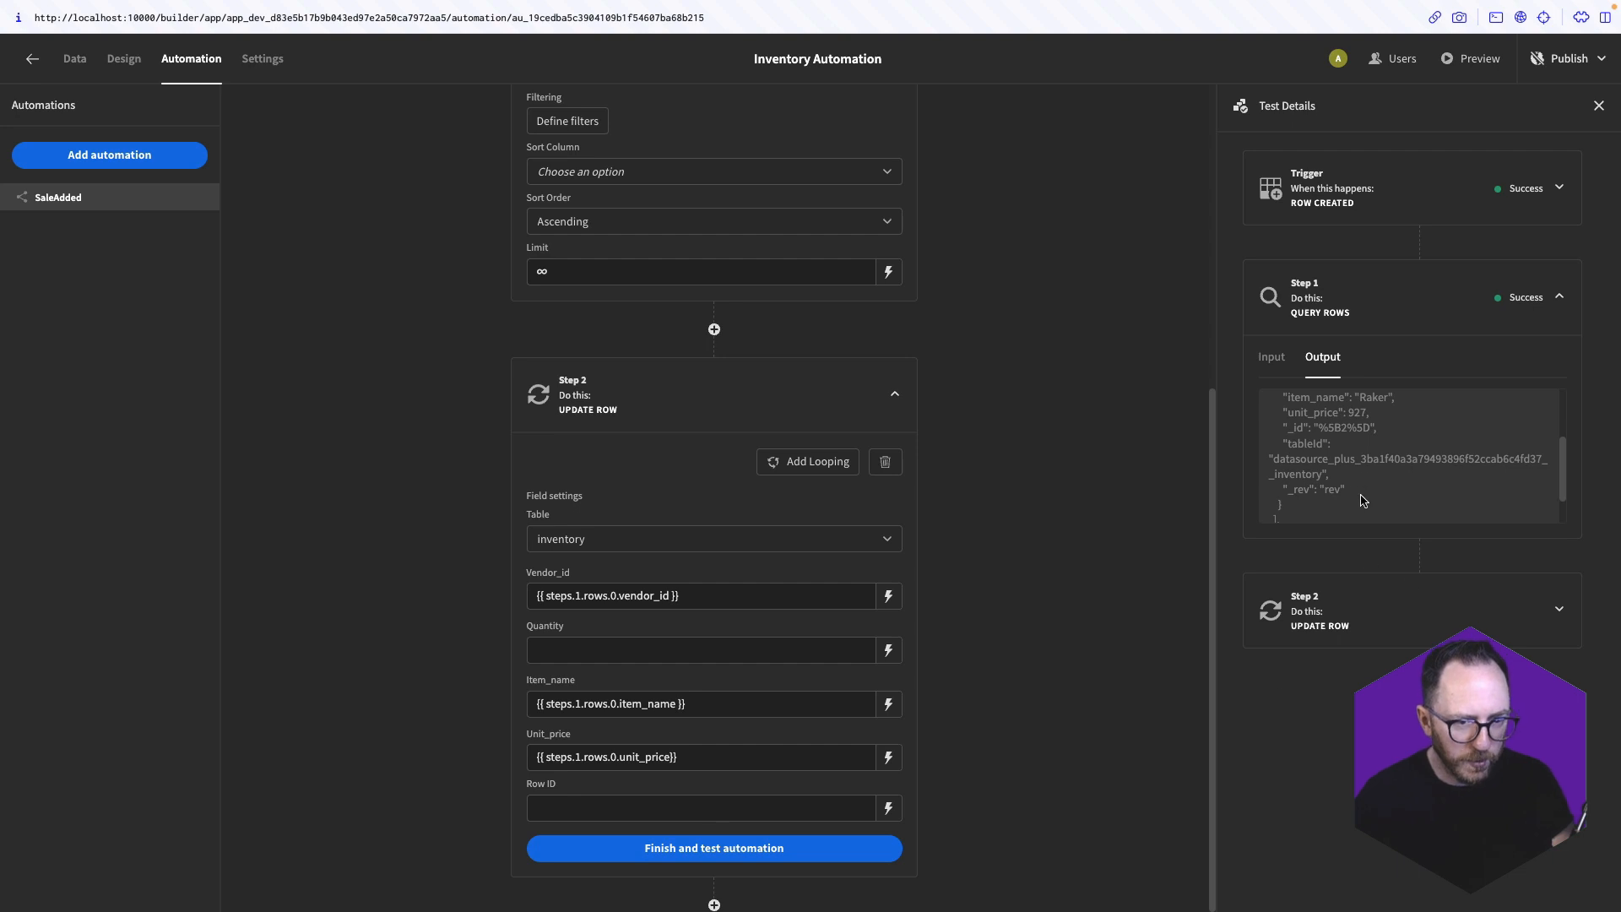
Set the Update Row step's Row ID to {{ steps.1.rows.0.id }}
scroll(1360, 489, "up", 2)
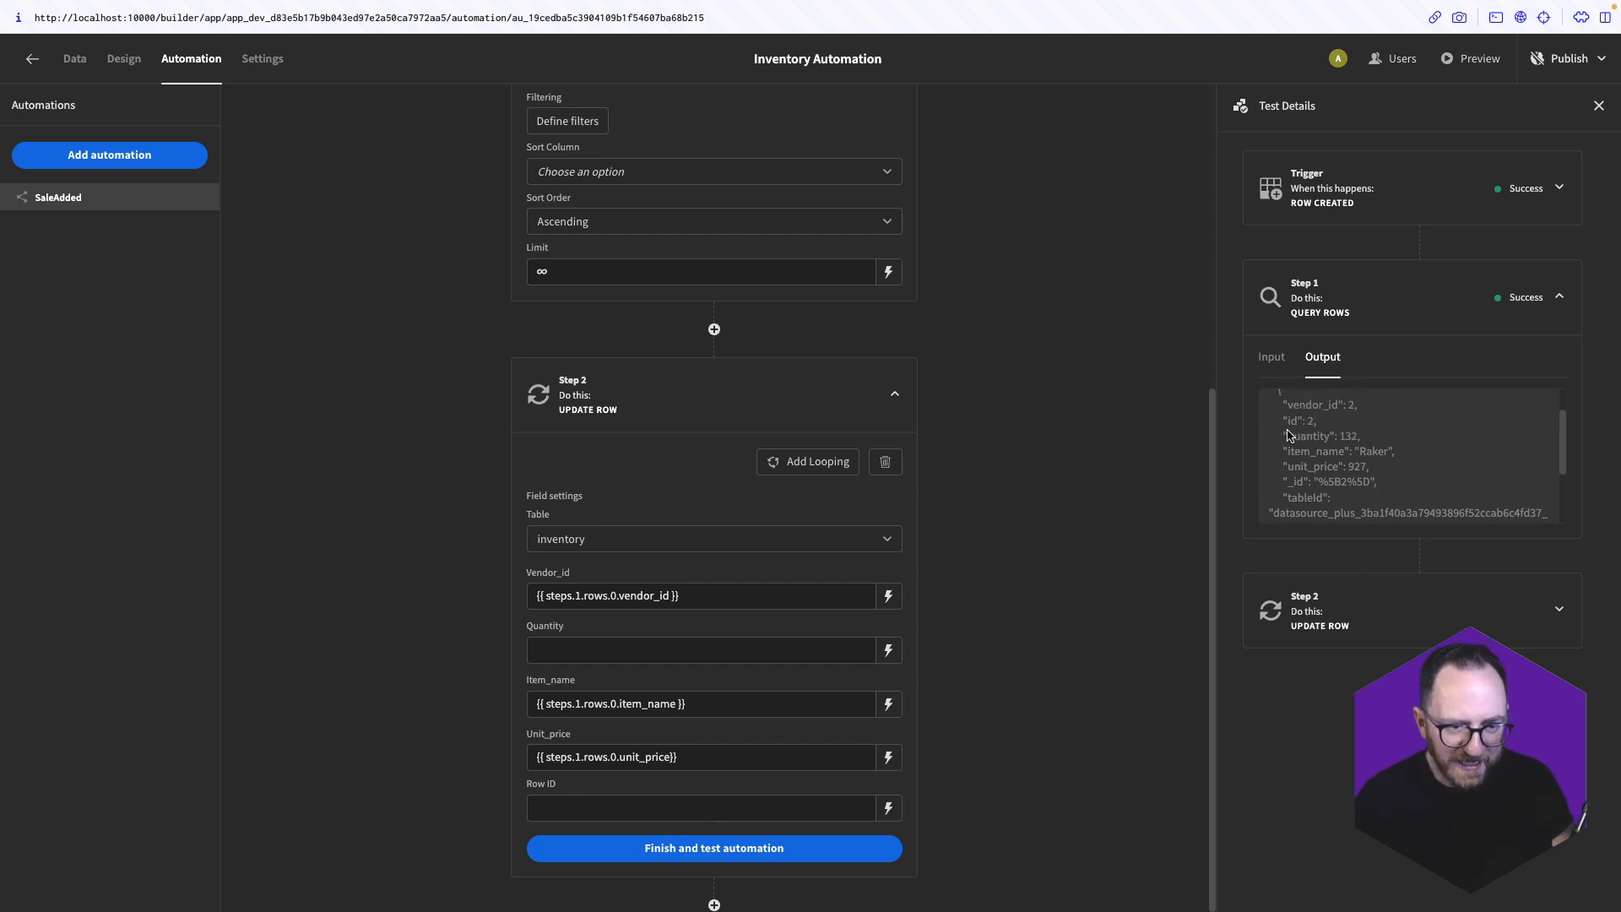
left_click(681, 811)
type("{{ steps.1.rows.0.vendor_id }}")
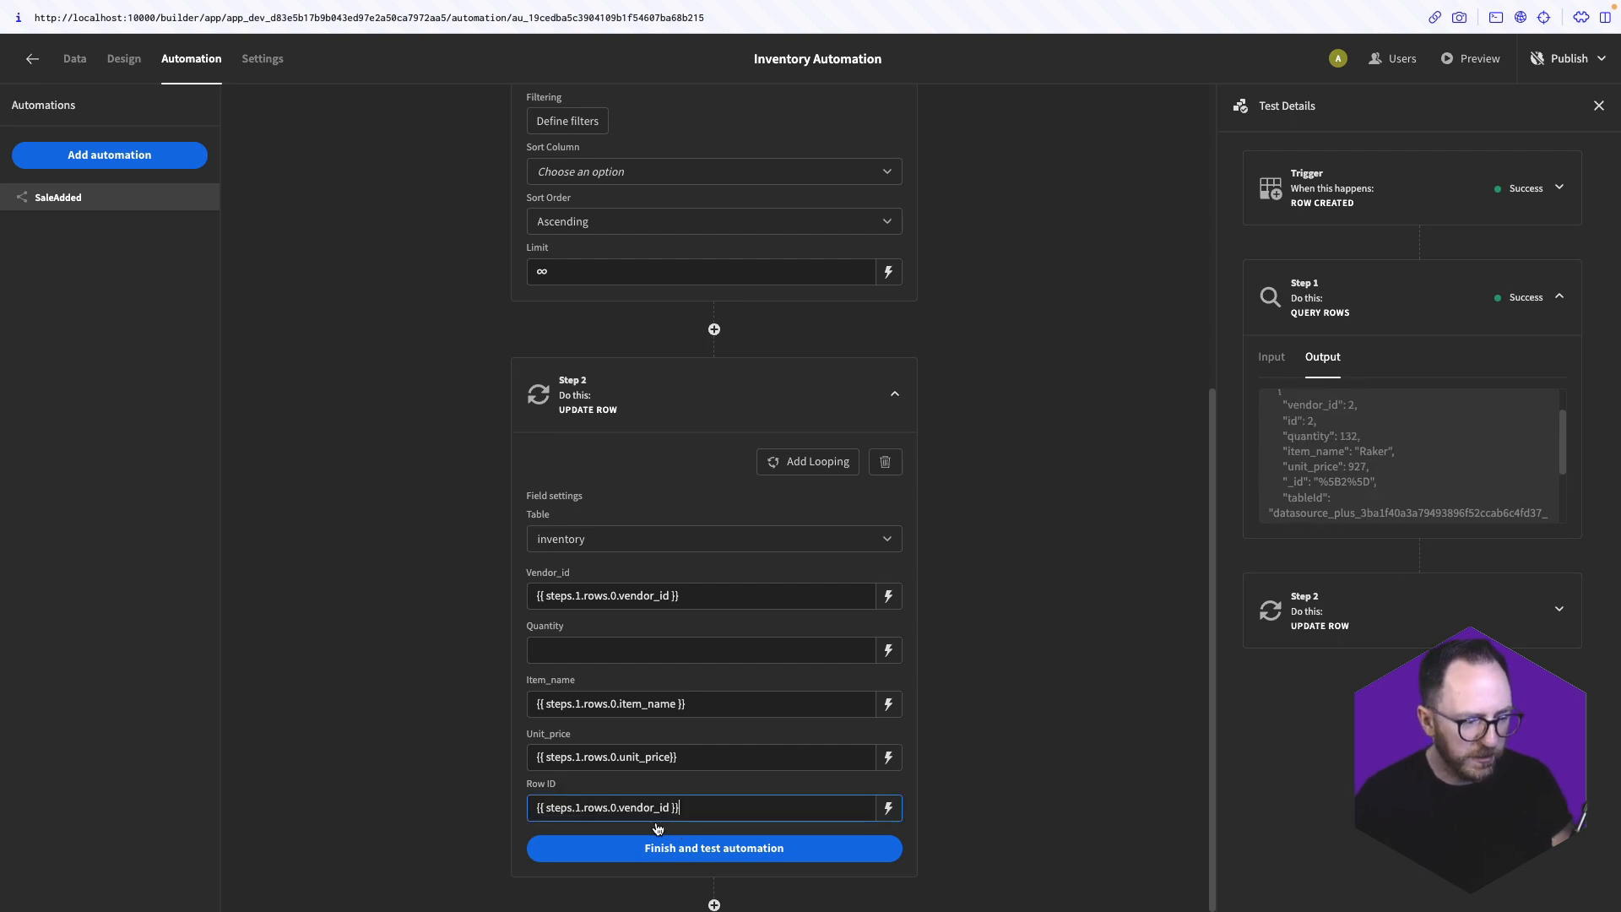
left_click_drag(621, 807, 659, 806)
key("BackSpace")
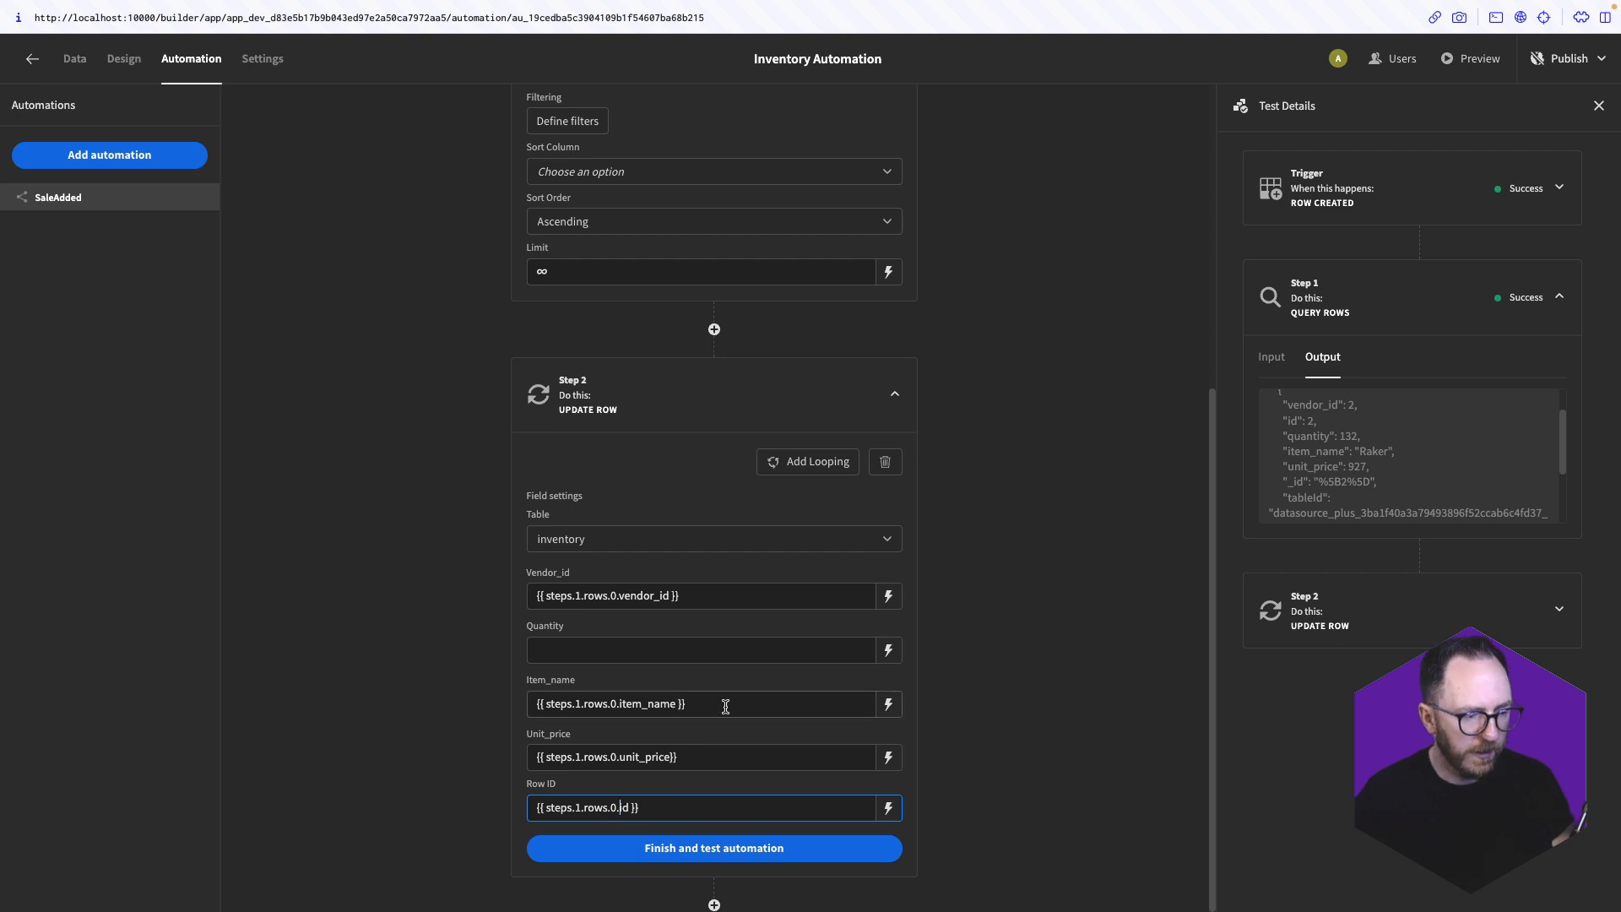
Open the Update Row step's Quantity binding as JavaScript and check the trigger's test output for the row's quantity field
left_click(1013, 635)
left_click(887, 651)
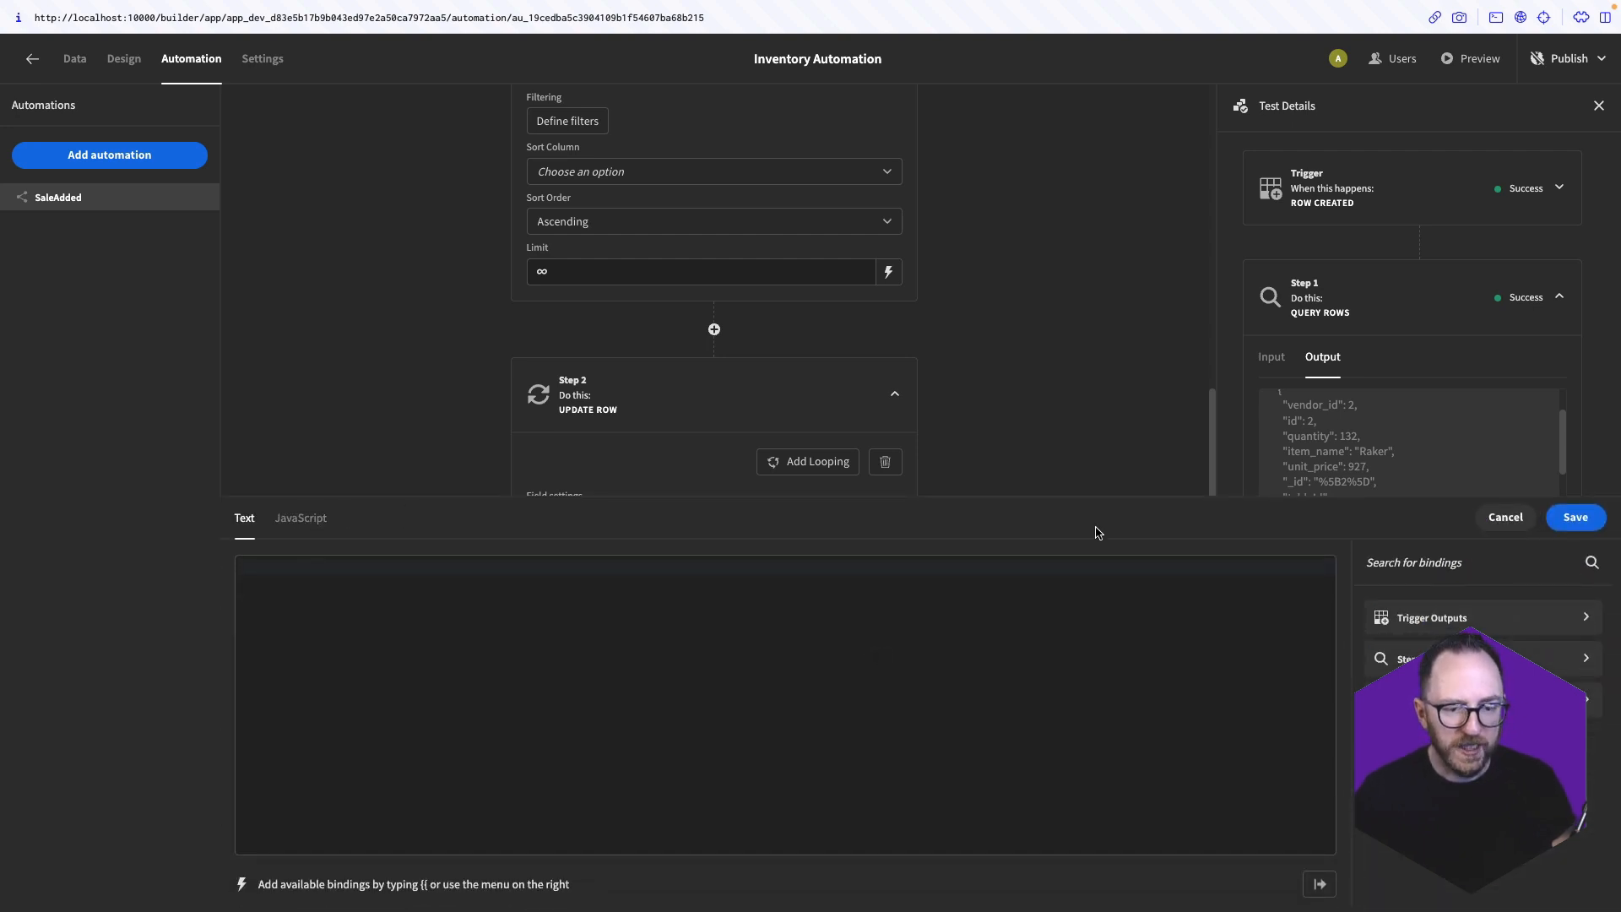
left_click(300, 518)
left_click(929, 601)
scroll(1325, 456, "up", 2)
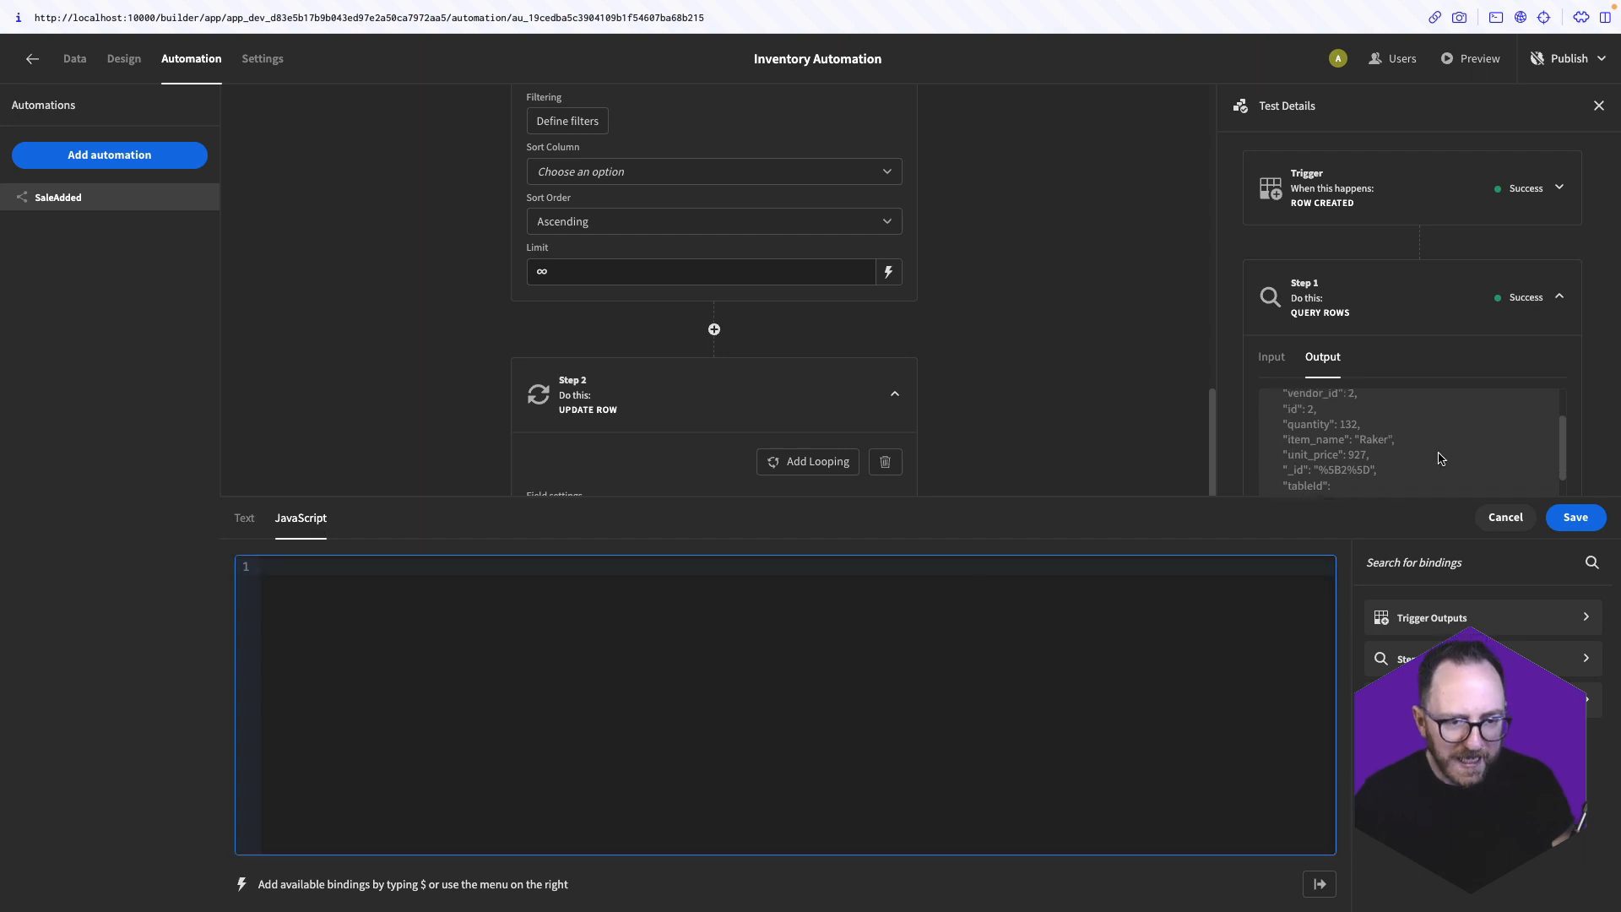
scroll(1342, 448, "down", 1)
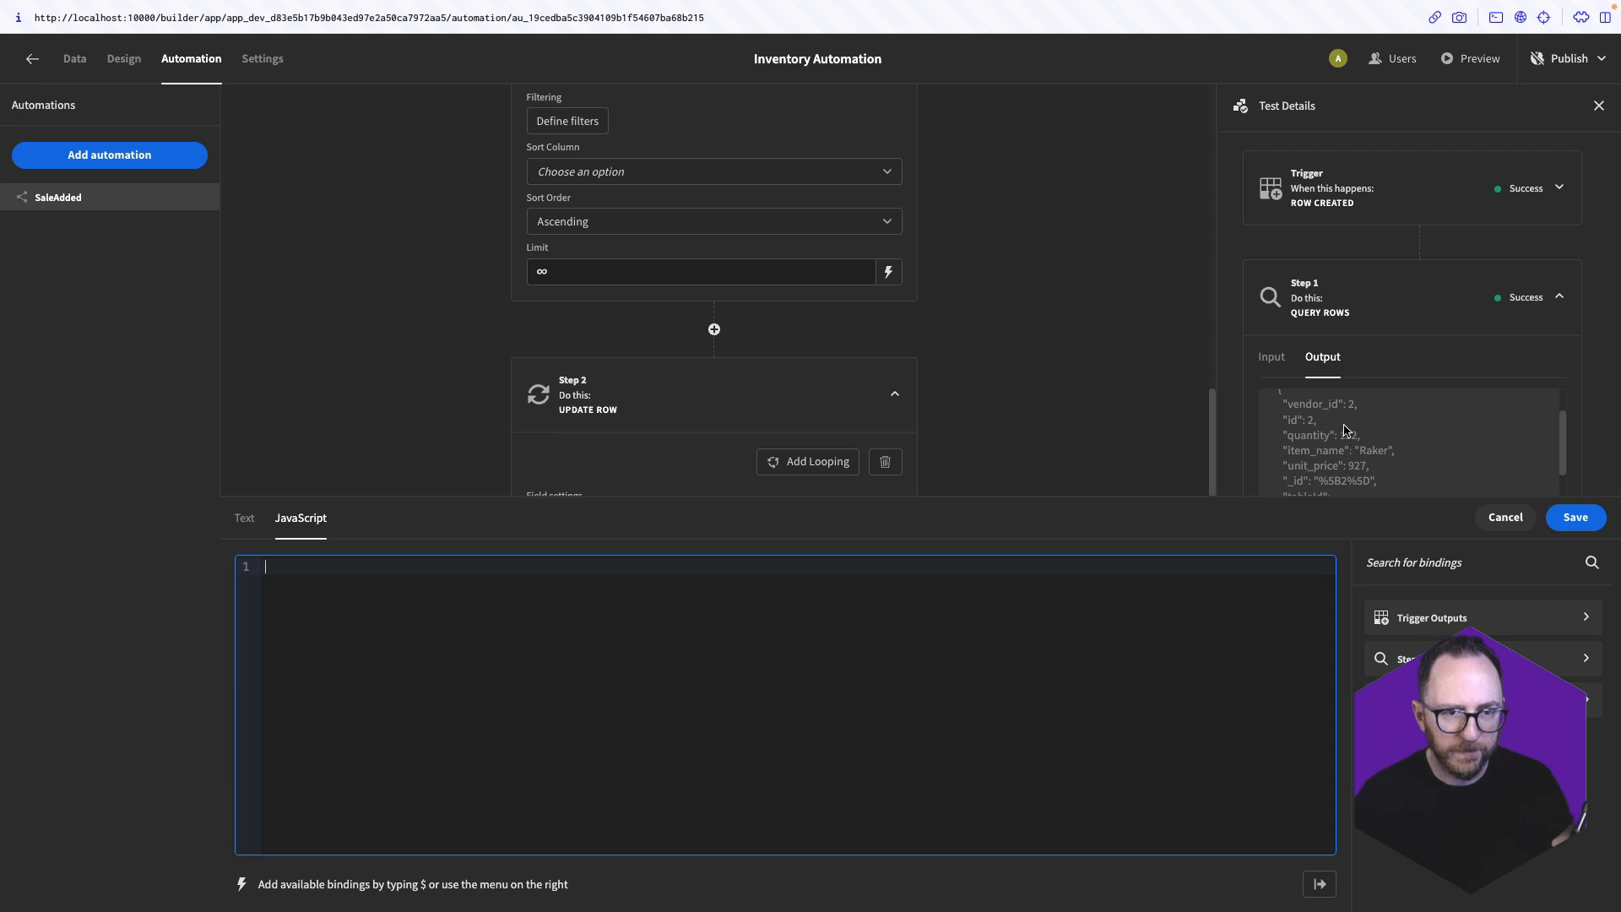
left_click(1545, 193)
left_click(1337, 260)
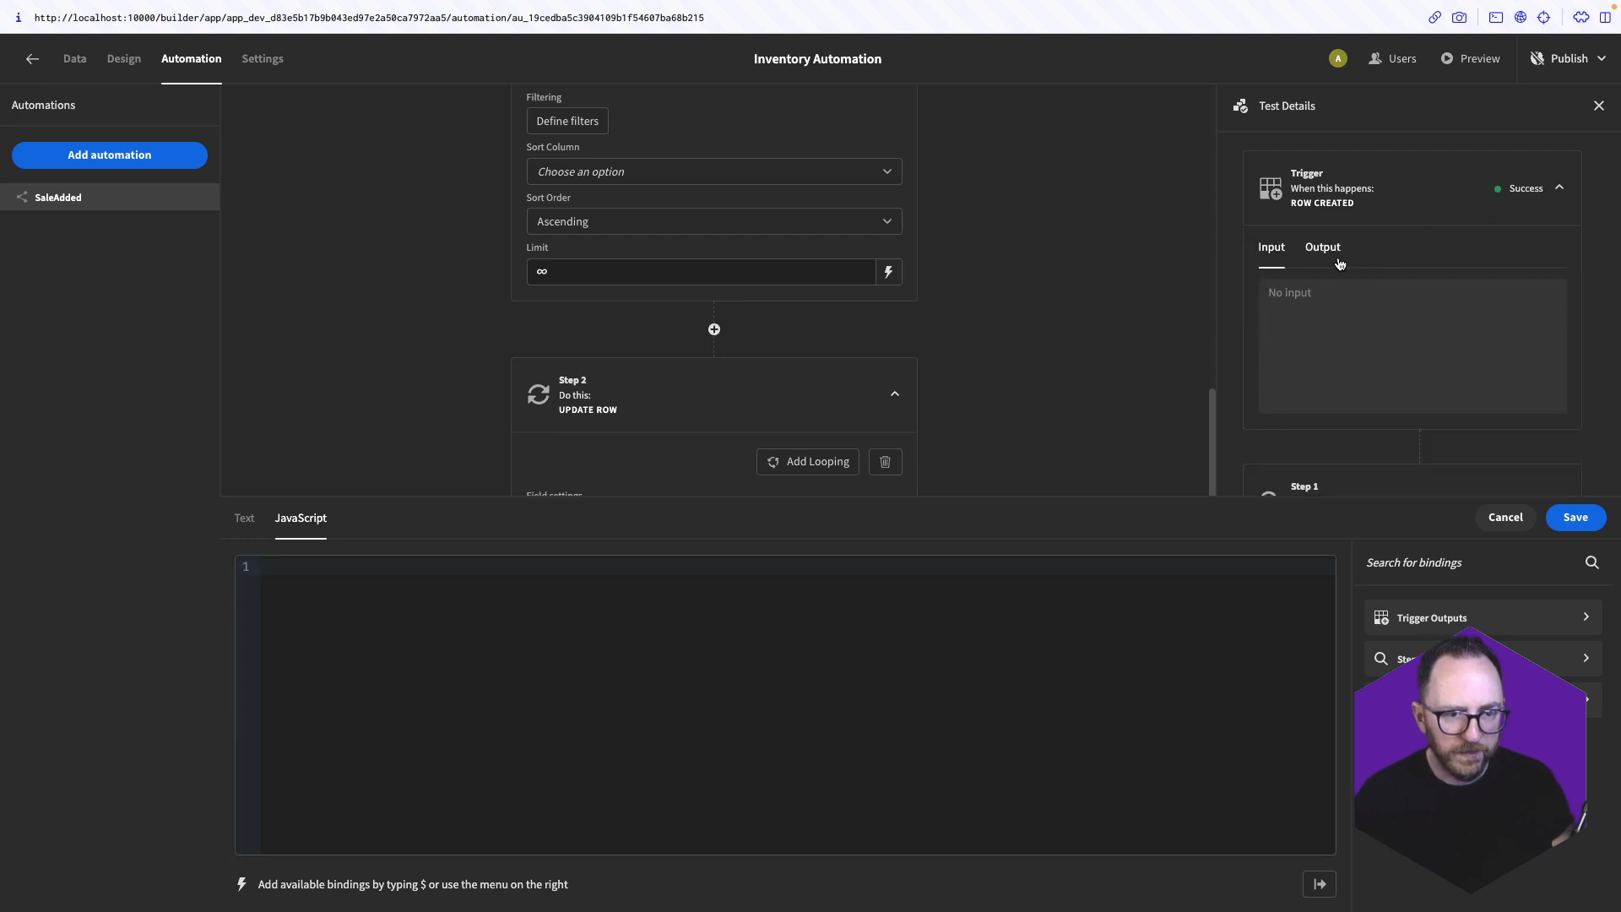
scroll(1385, 368, "down", 3)
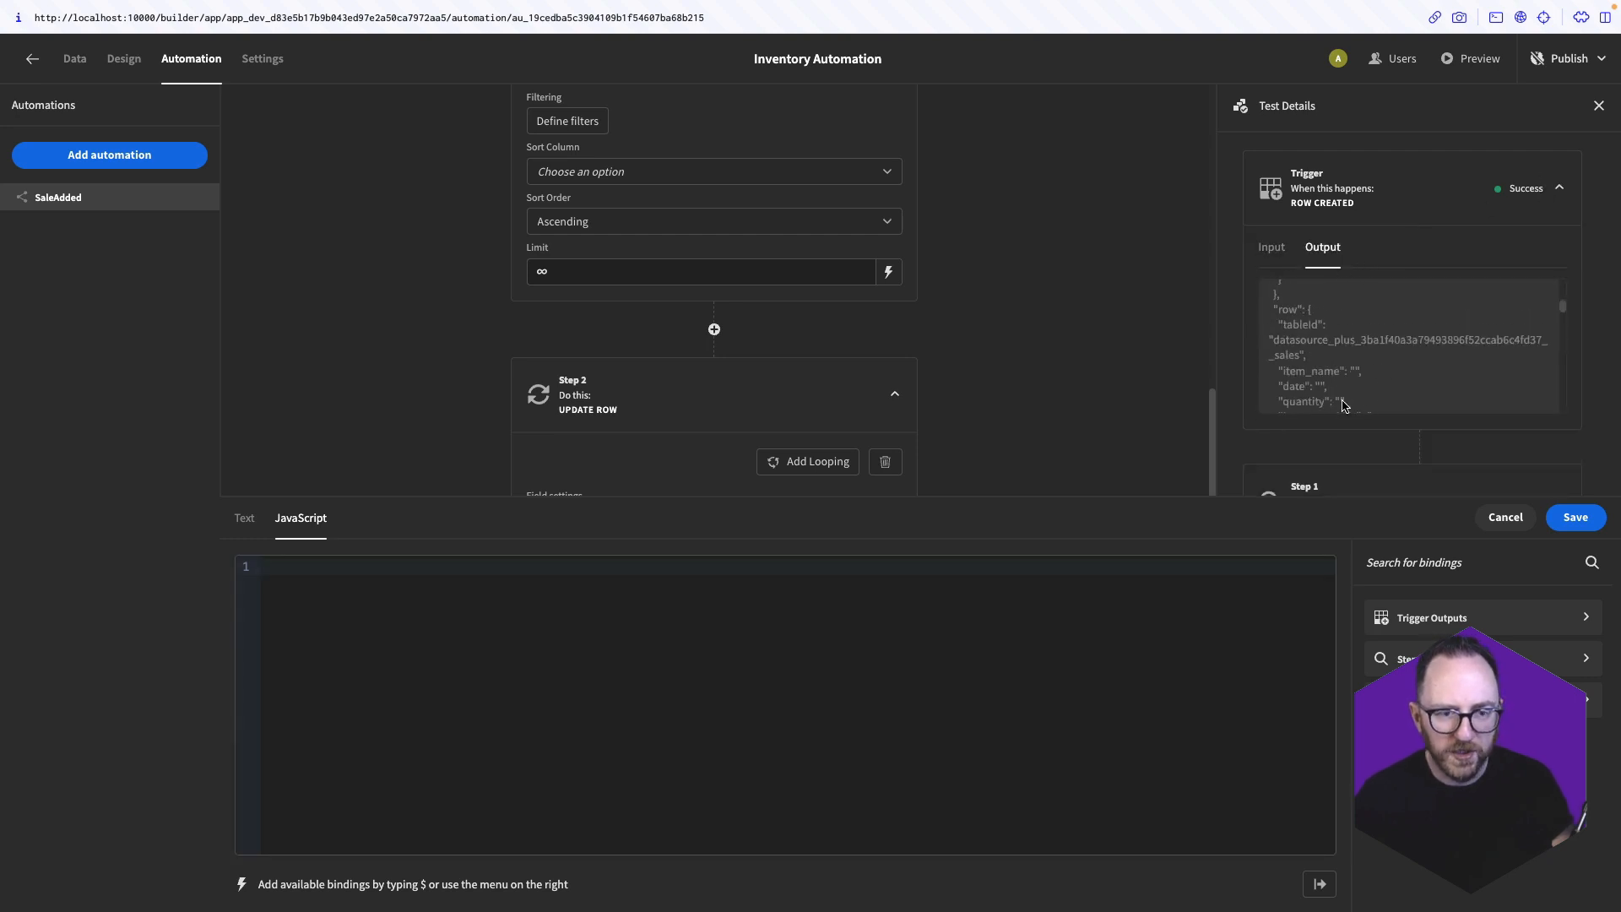
scroll(1321, 401, "up", 1)
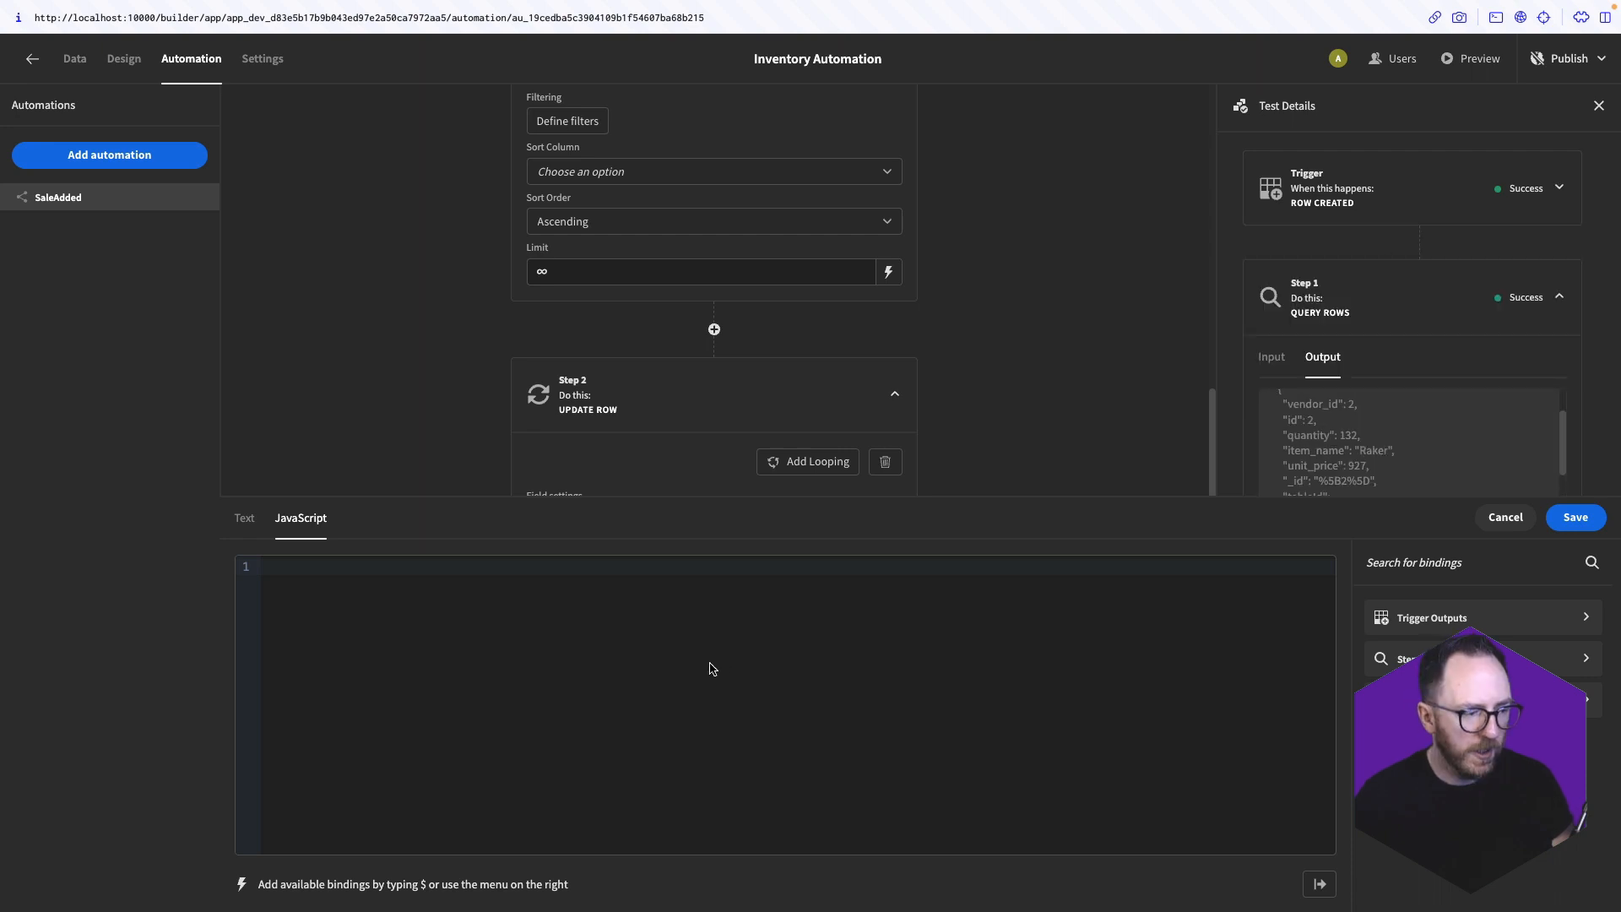
Write a Quantity expression that returns the queried item's stock, return $("steps.1.rows.0.quantity")
left_click(715, 667)
type("return")
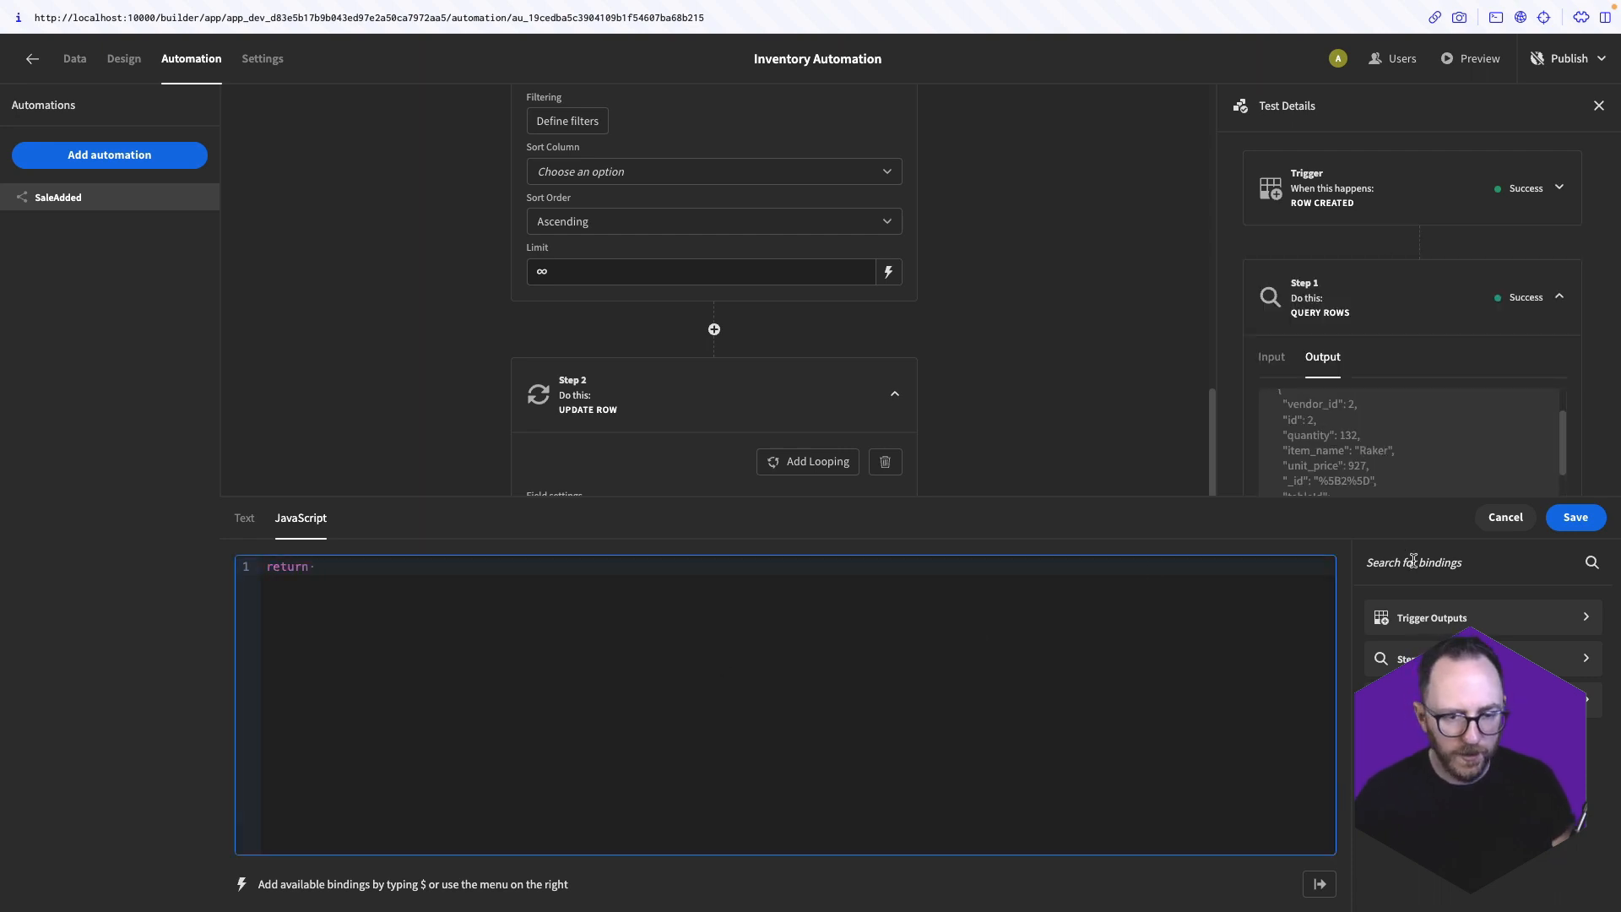
left_click(1417, 659)
left_click(1417, 656)
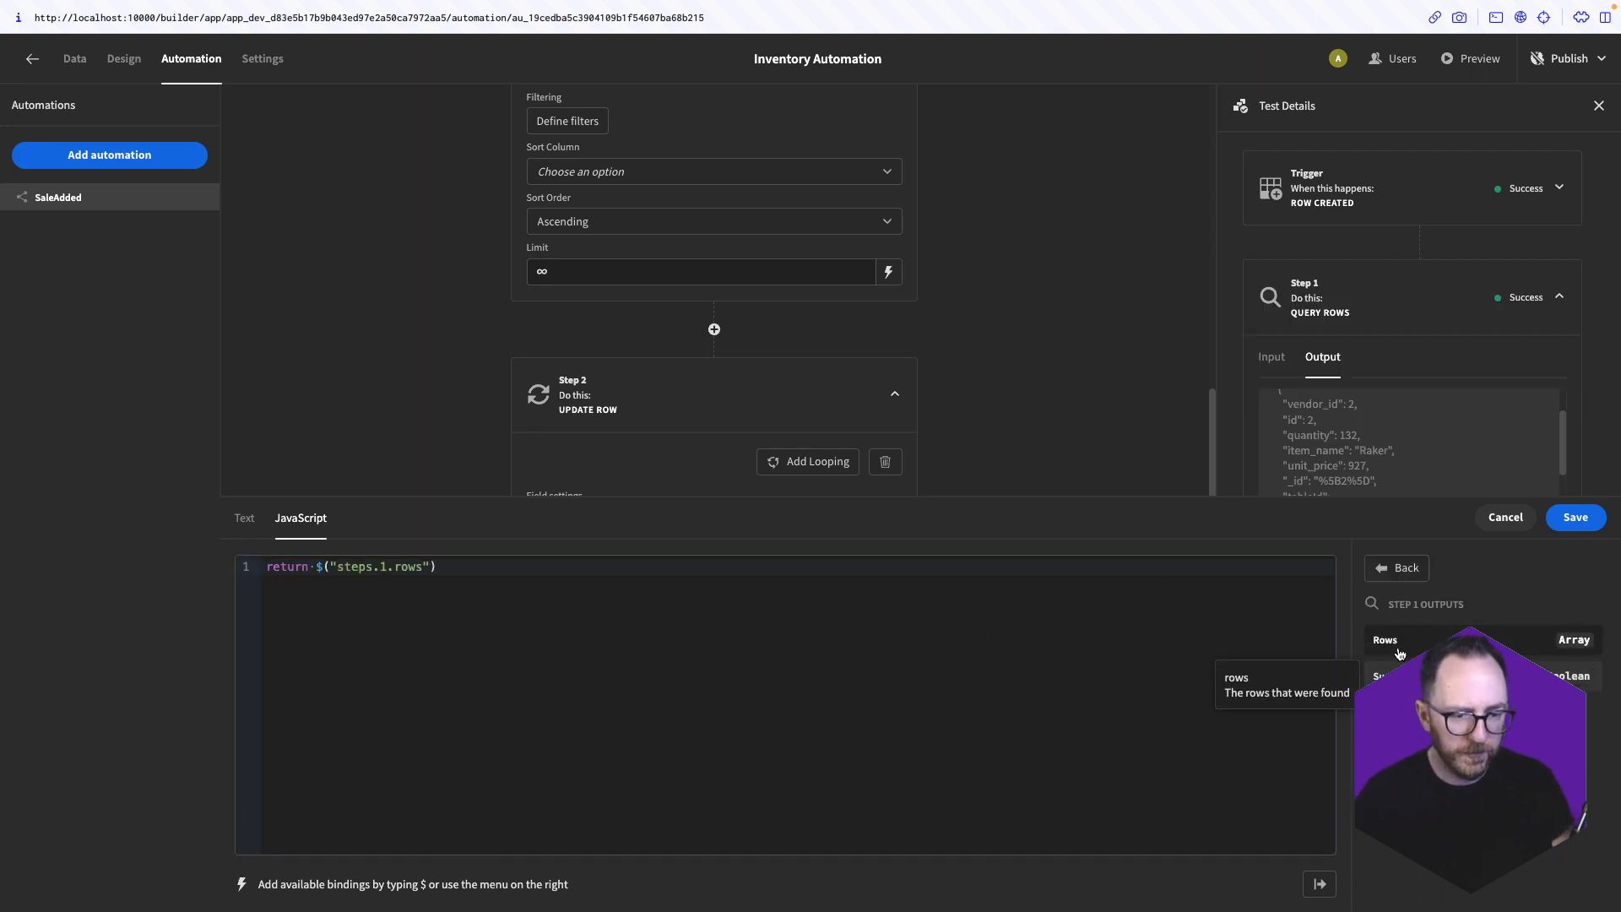
left_click(430, 566)
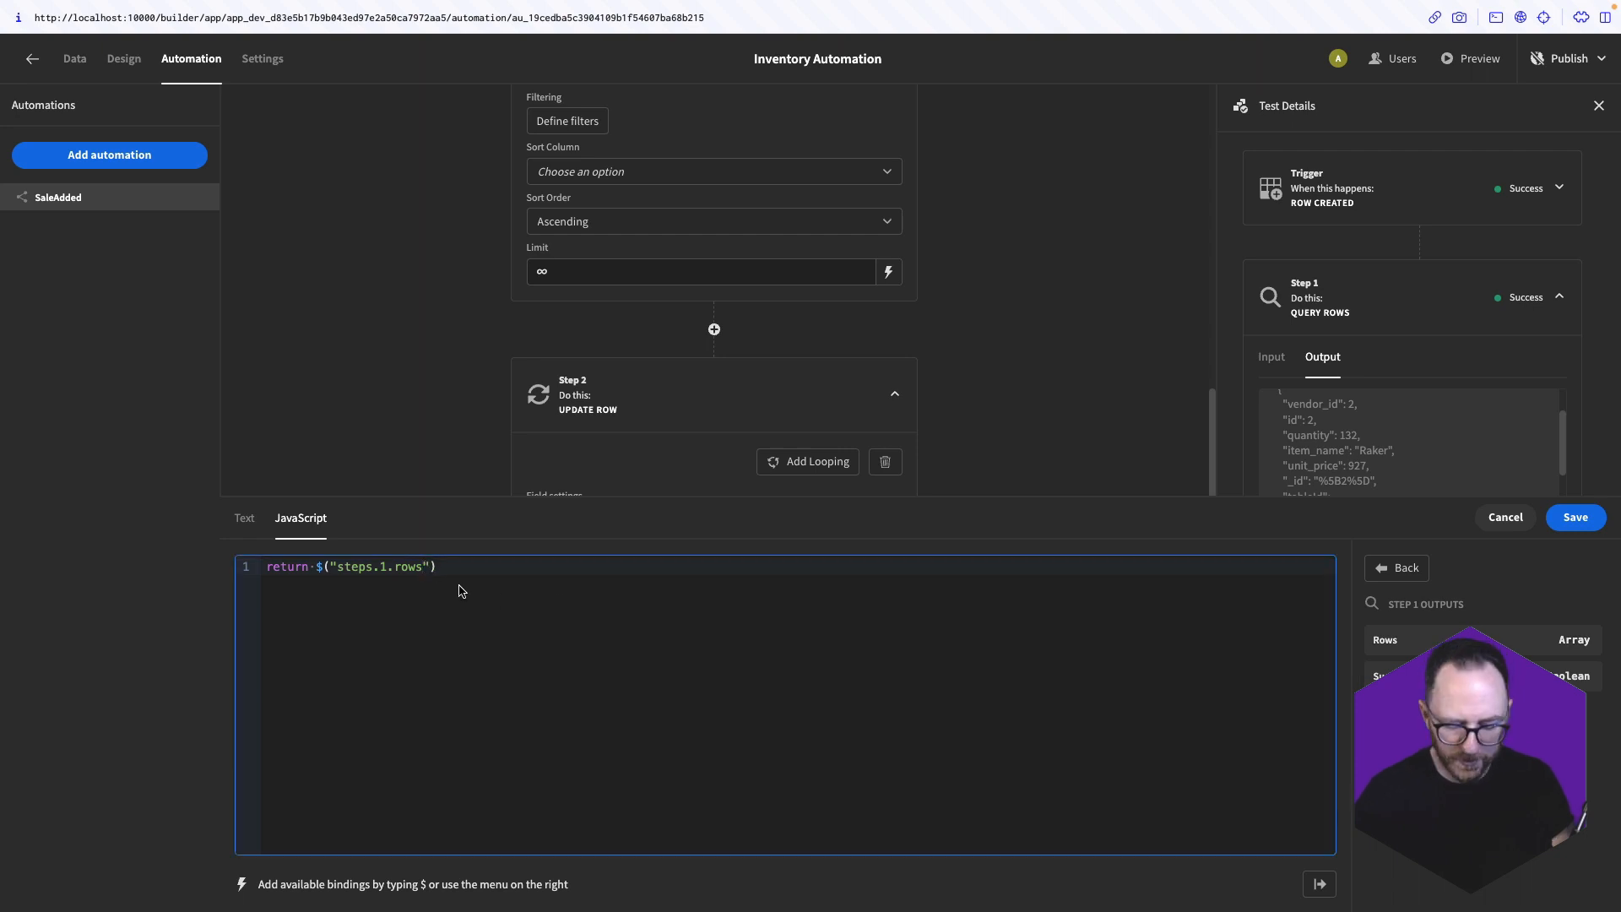
type(".0.quantity")
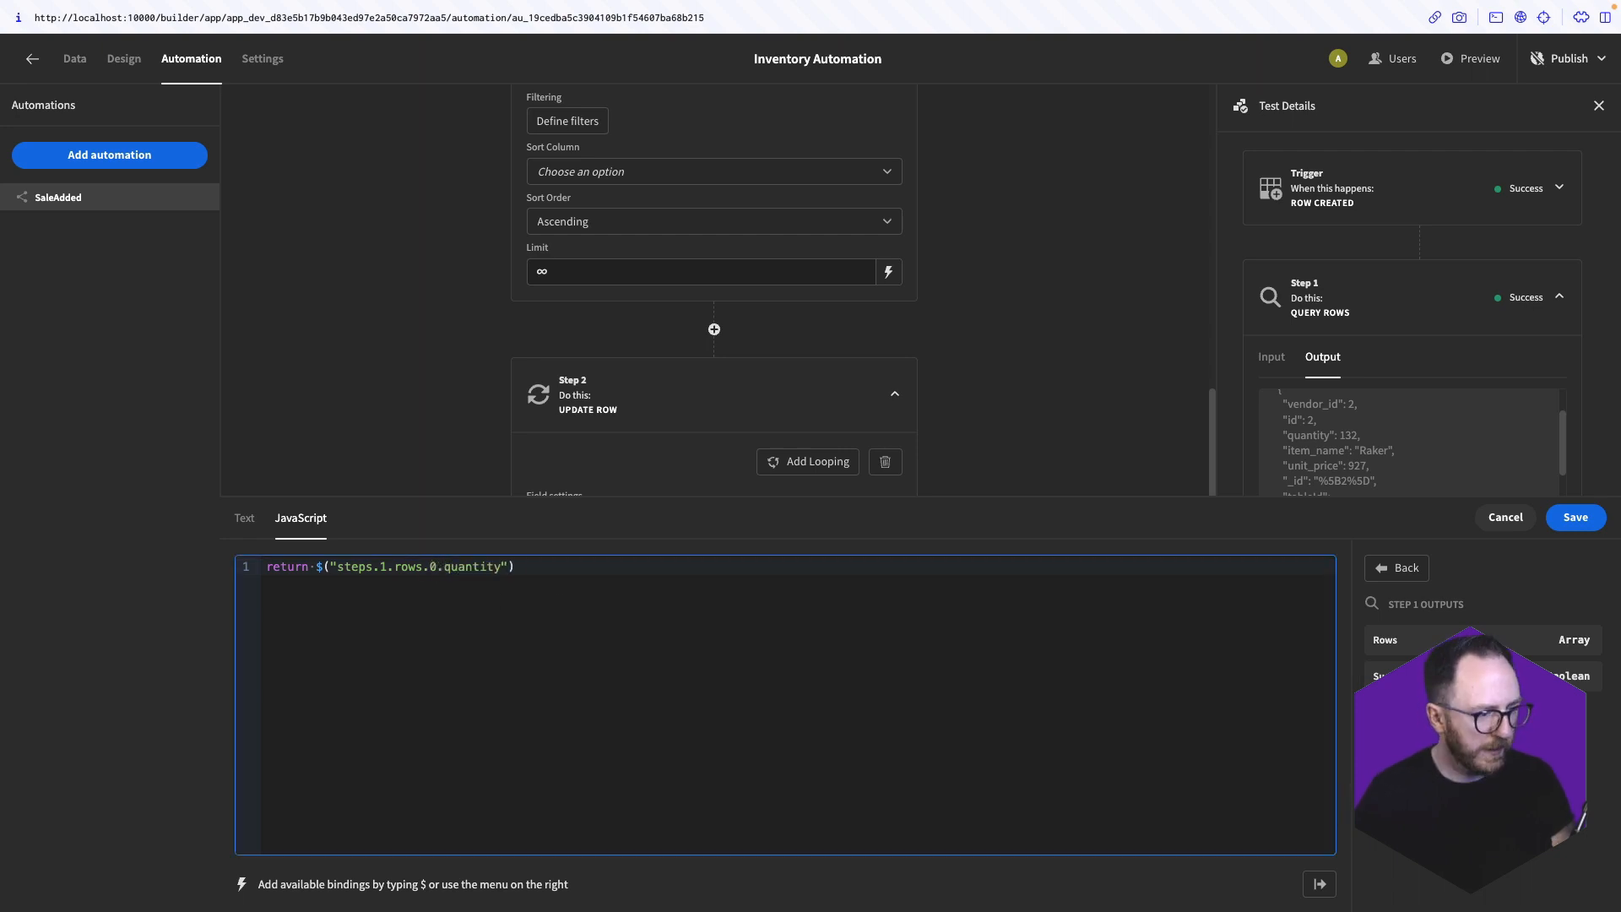
Subtract $("trigger.row.quantity") from the queried quantity in the expression and save the binding
key("End")
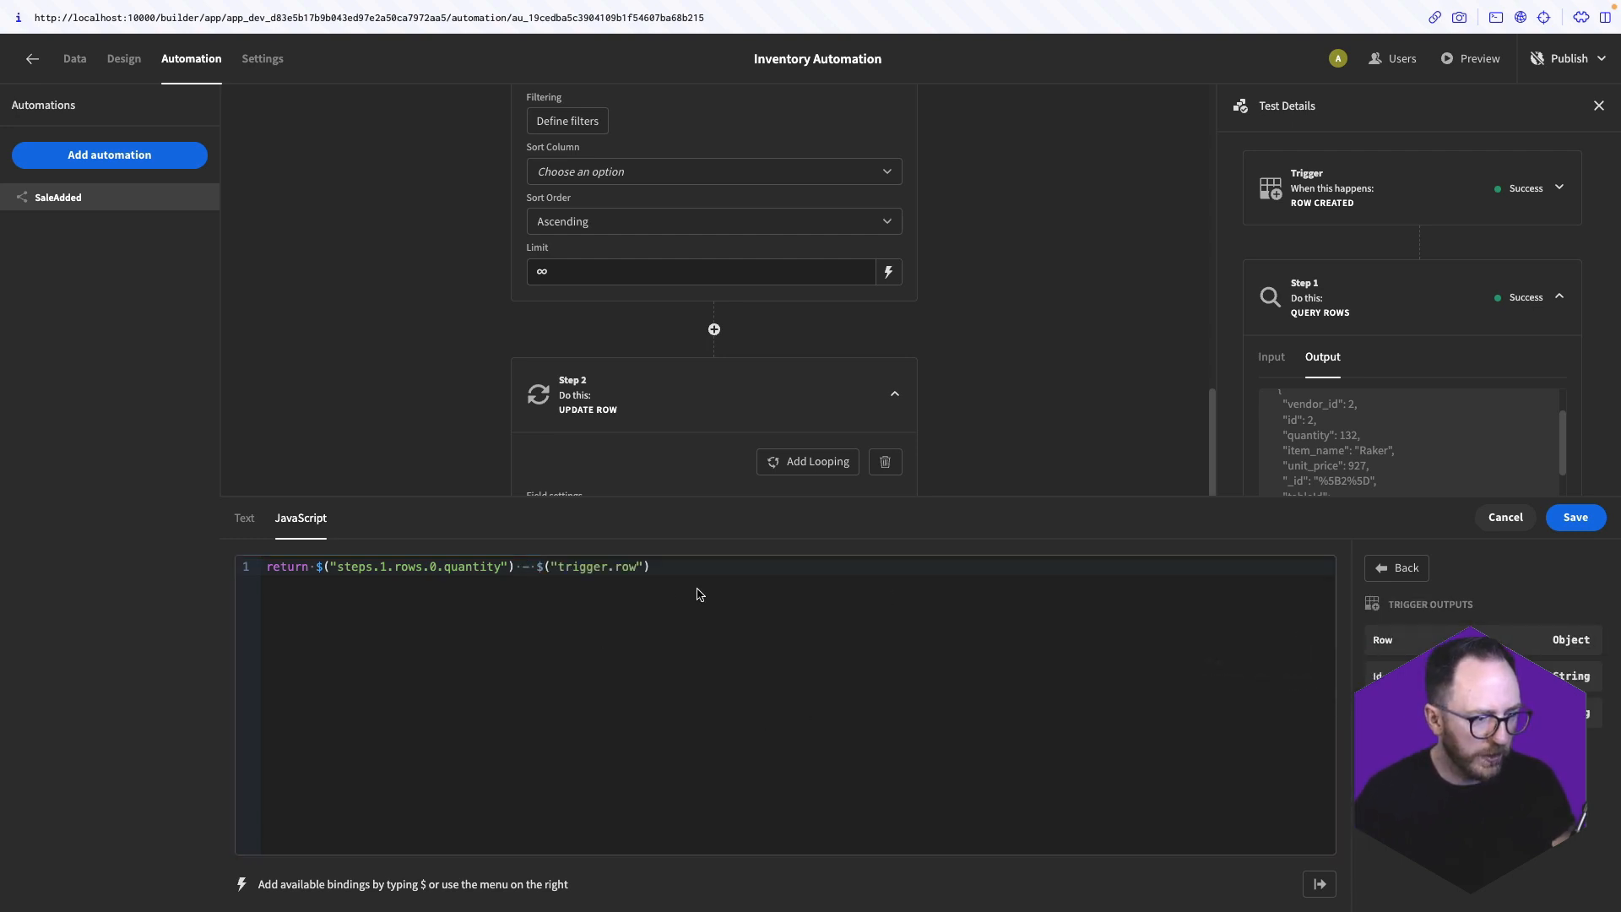
left_click(638, 573)
type(".quantity")
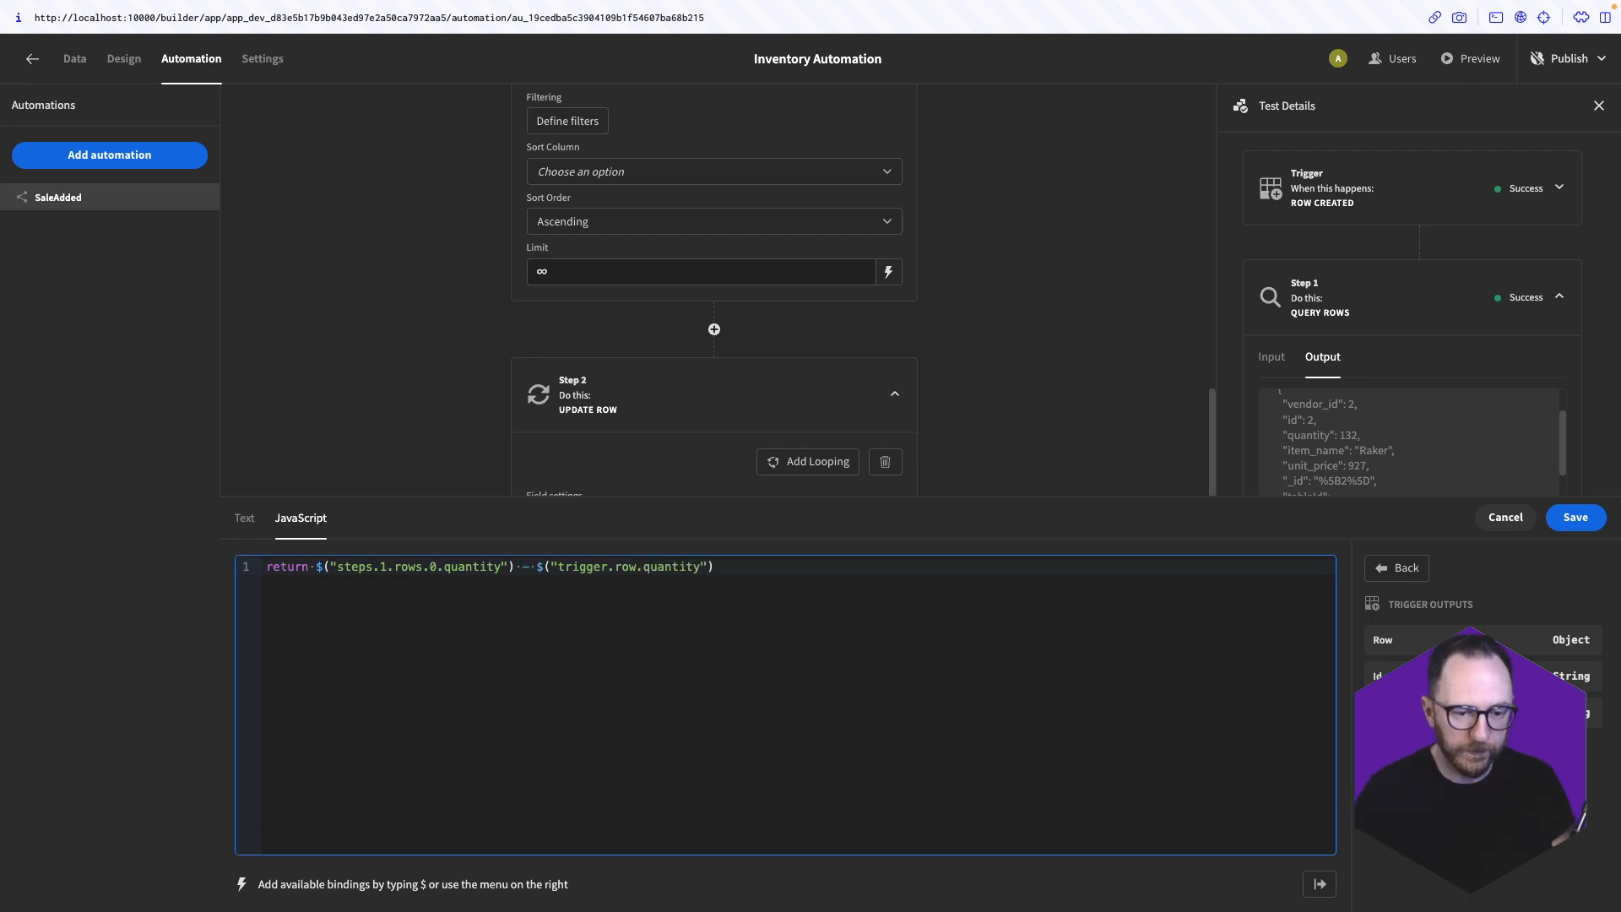
left_click(1575, 517)
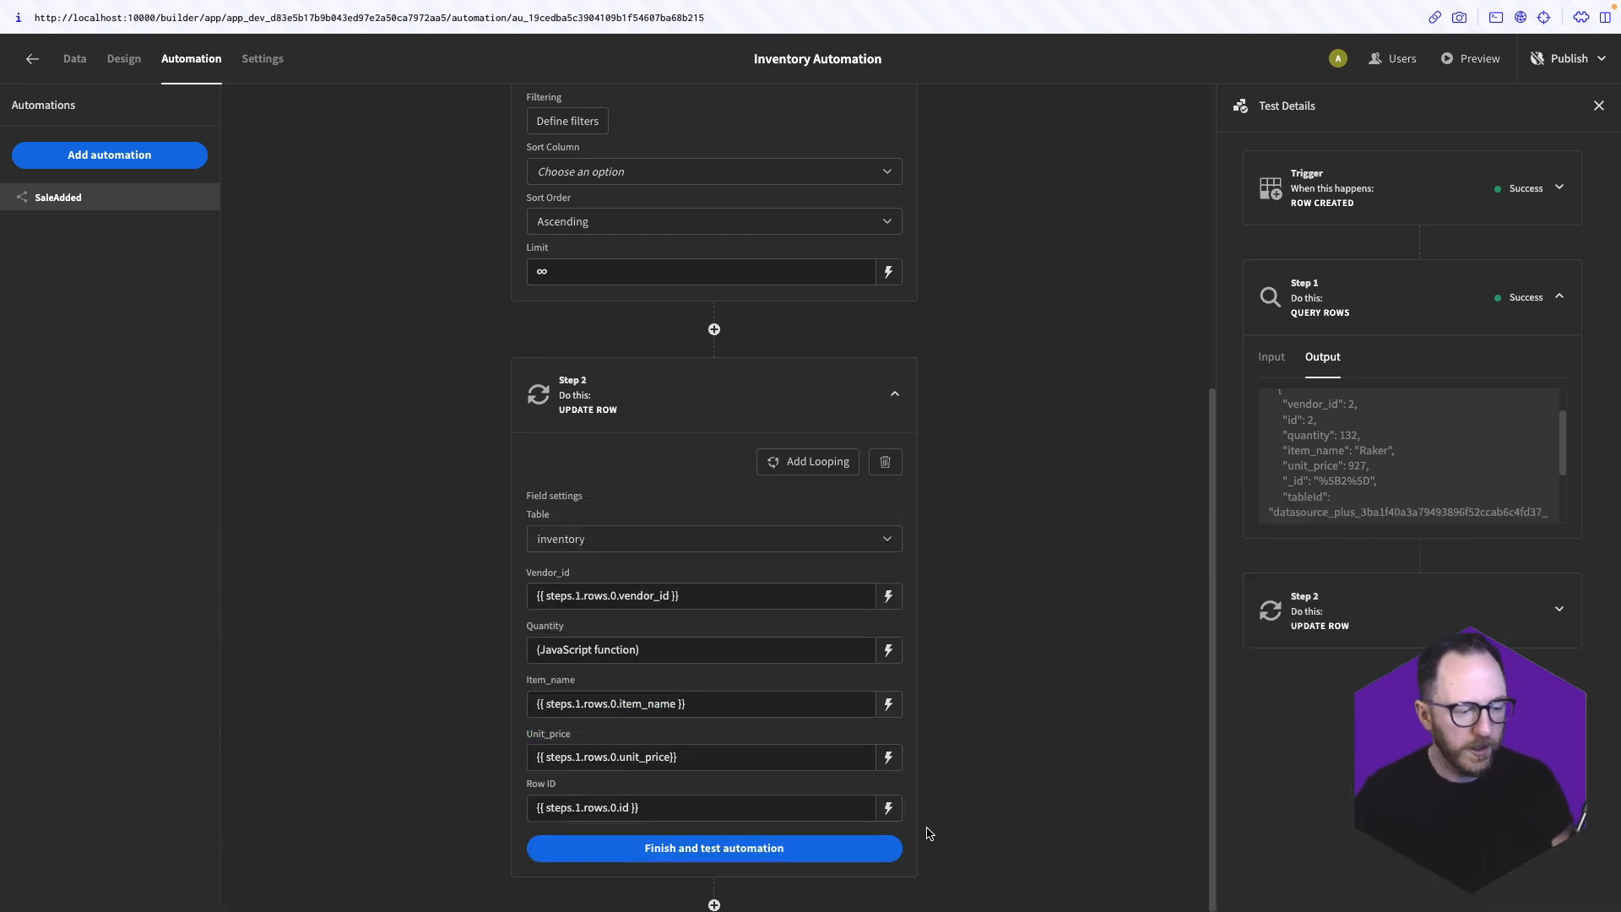
Test the automation using a sales row with Quantity 2
left_click(751, 857)
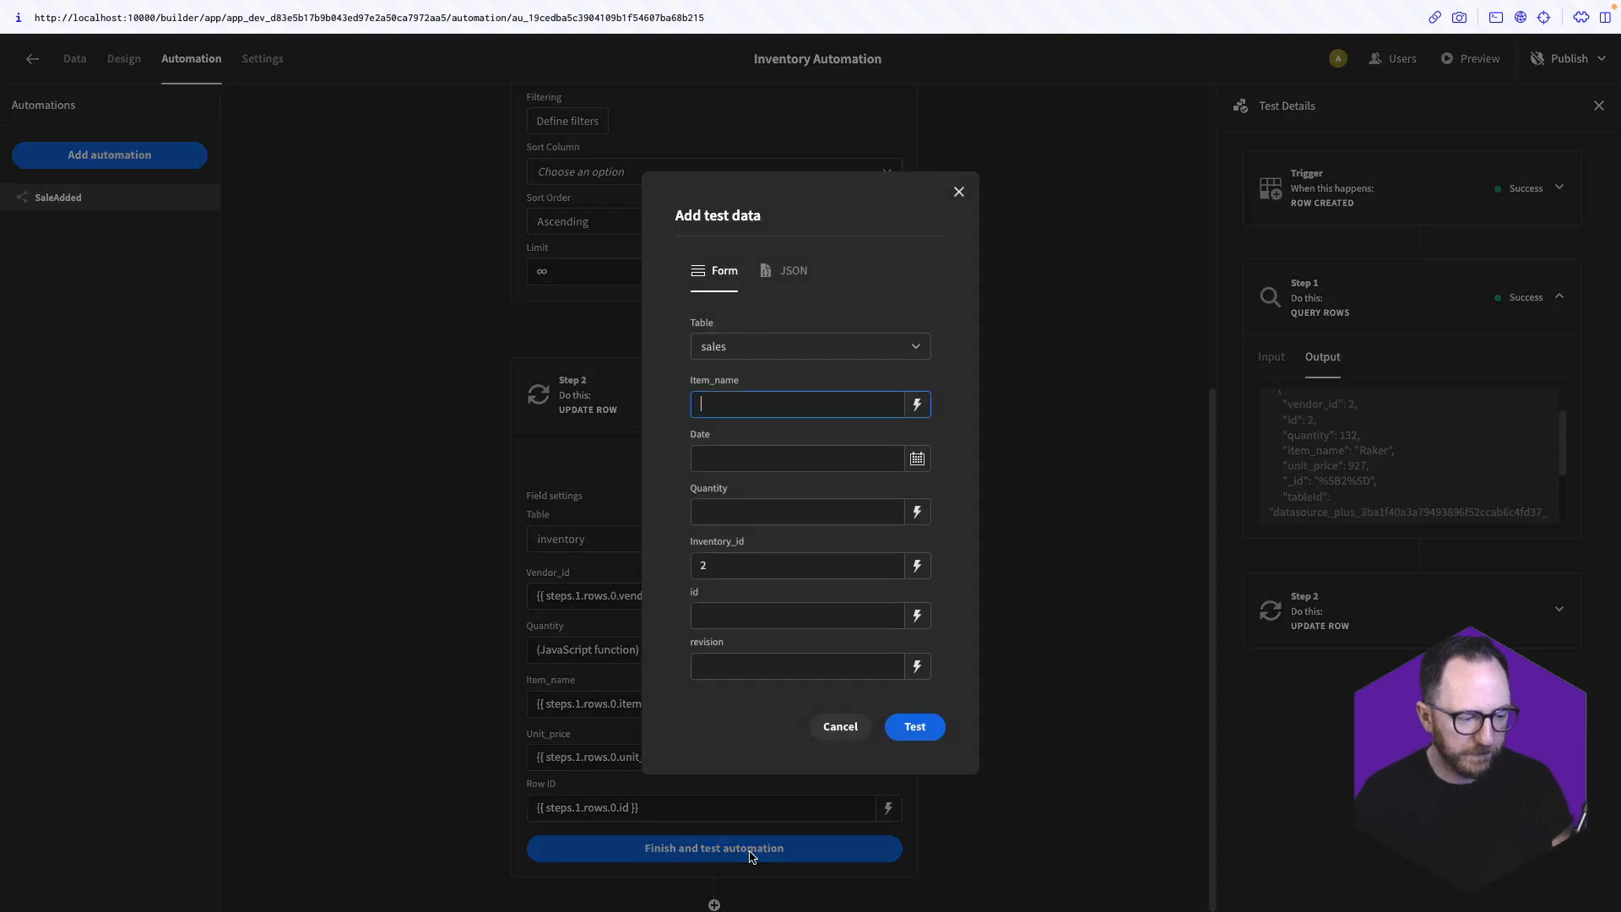
left_click(734, 560)
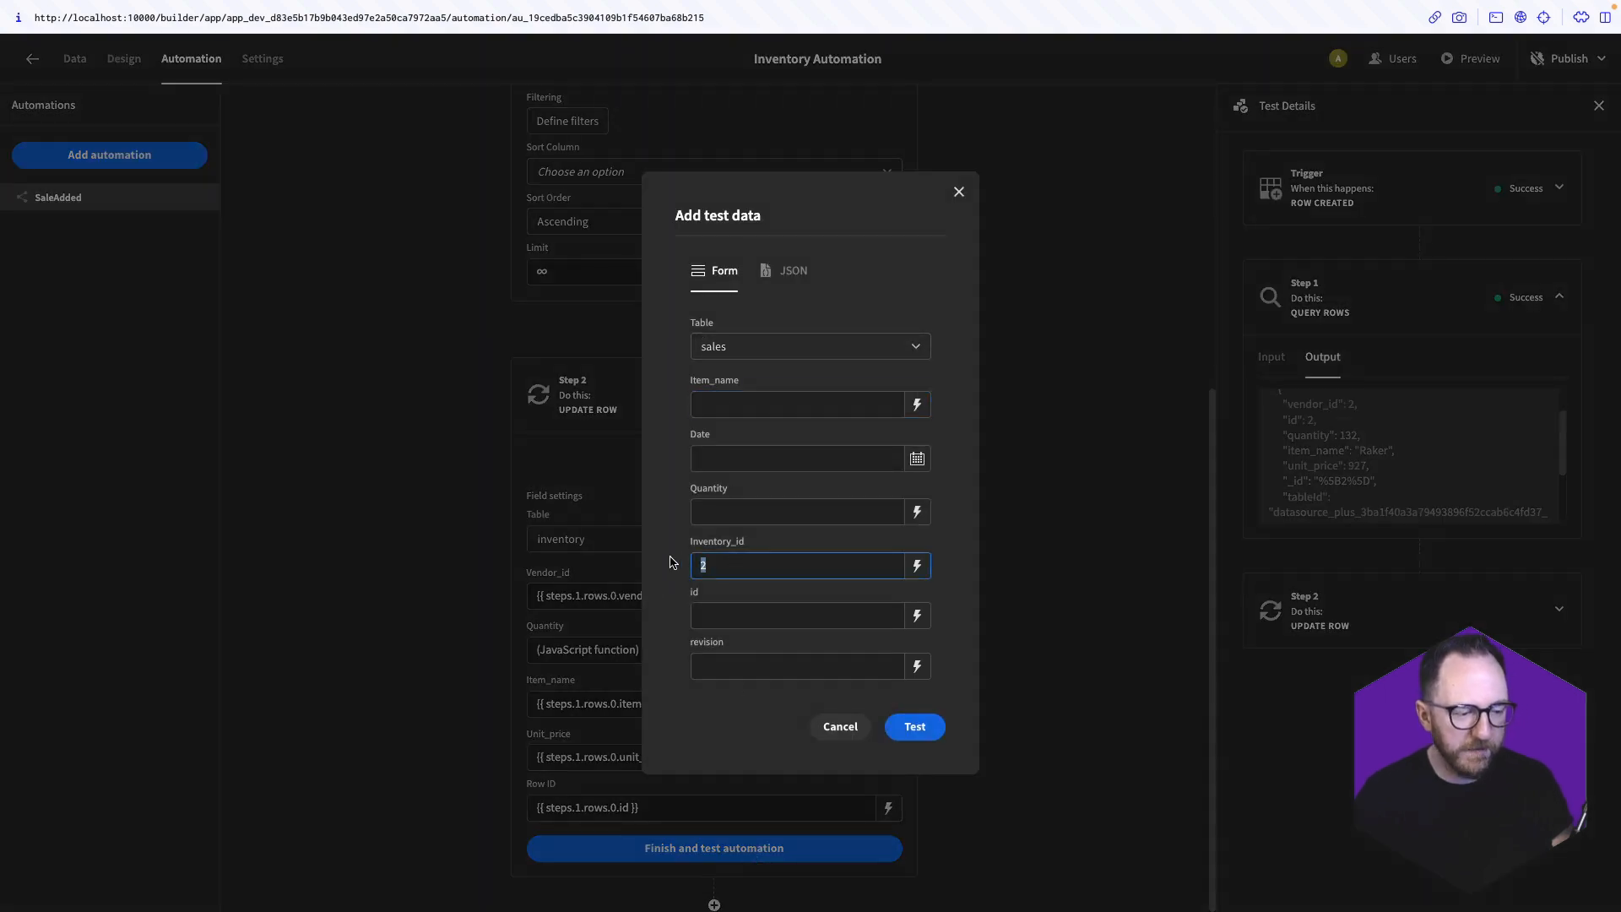
left_click(769, 512)
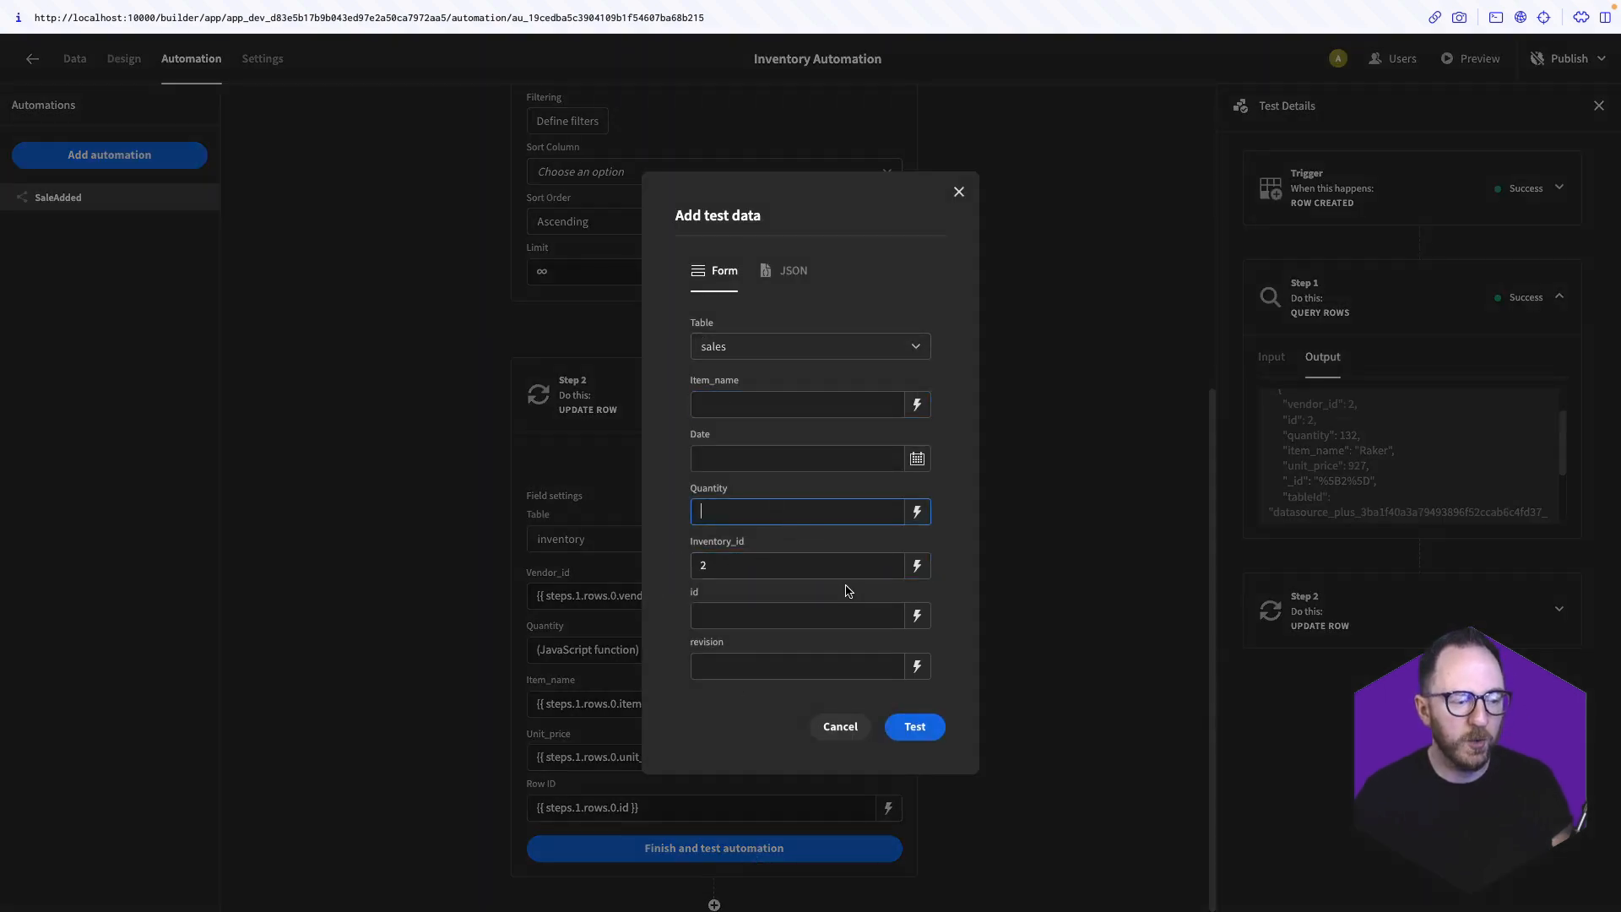
type("2")
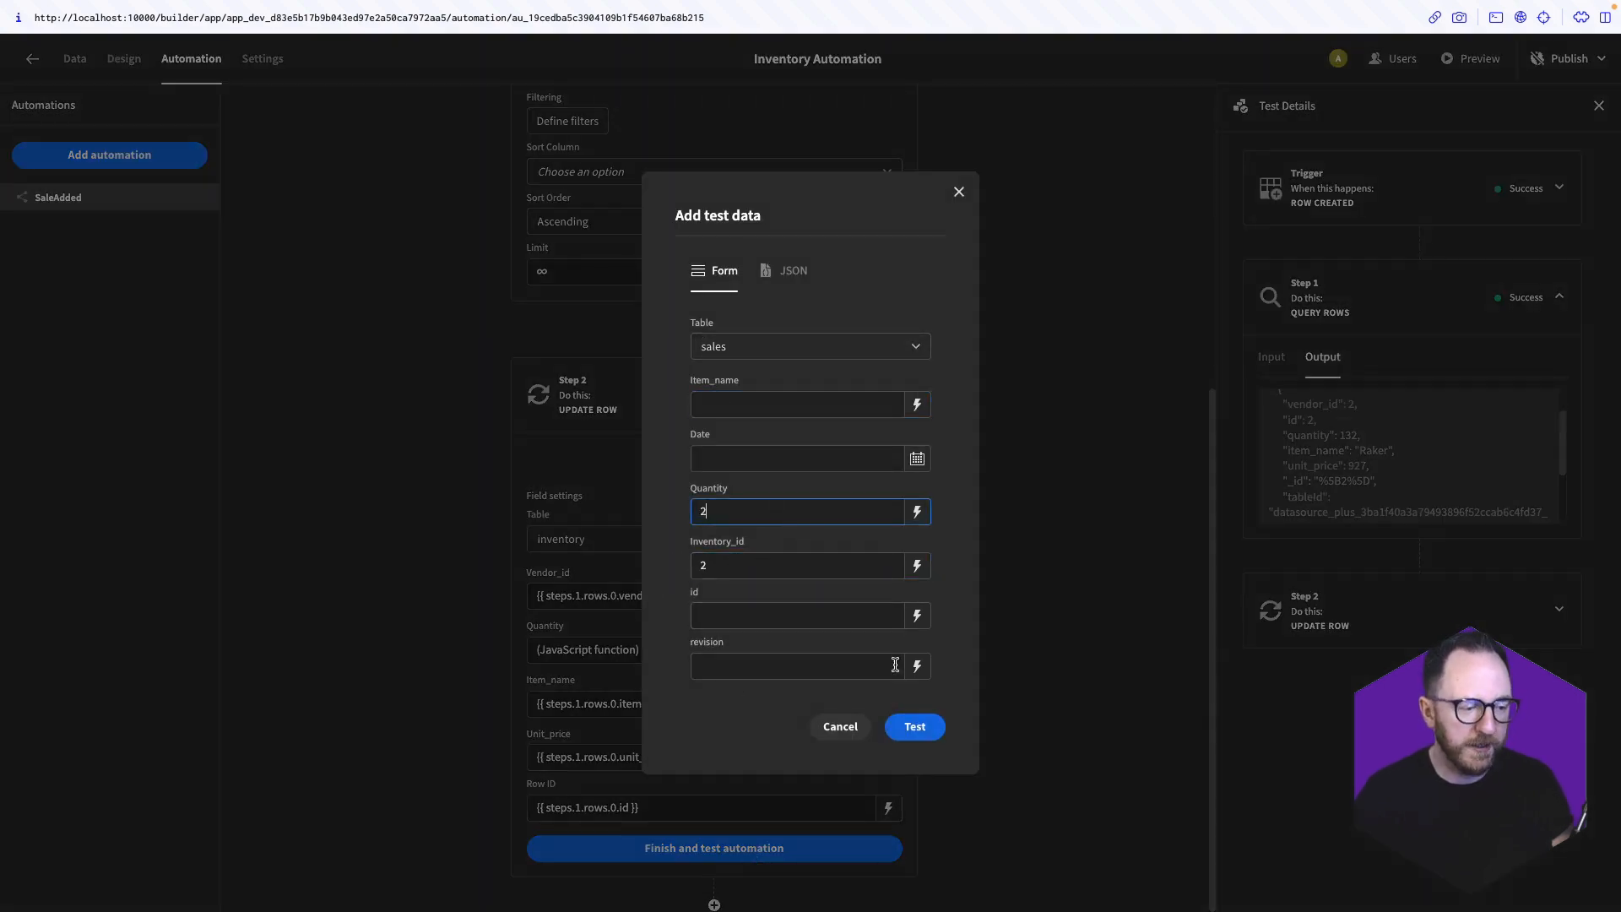
left_click(918, 727)
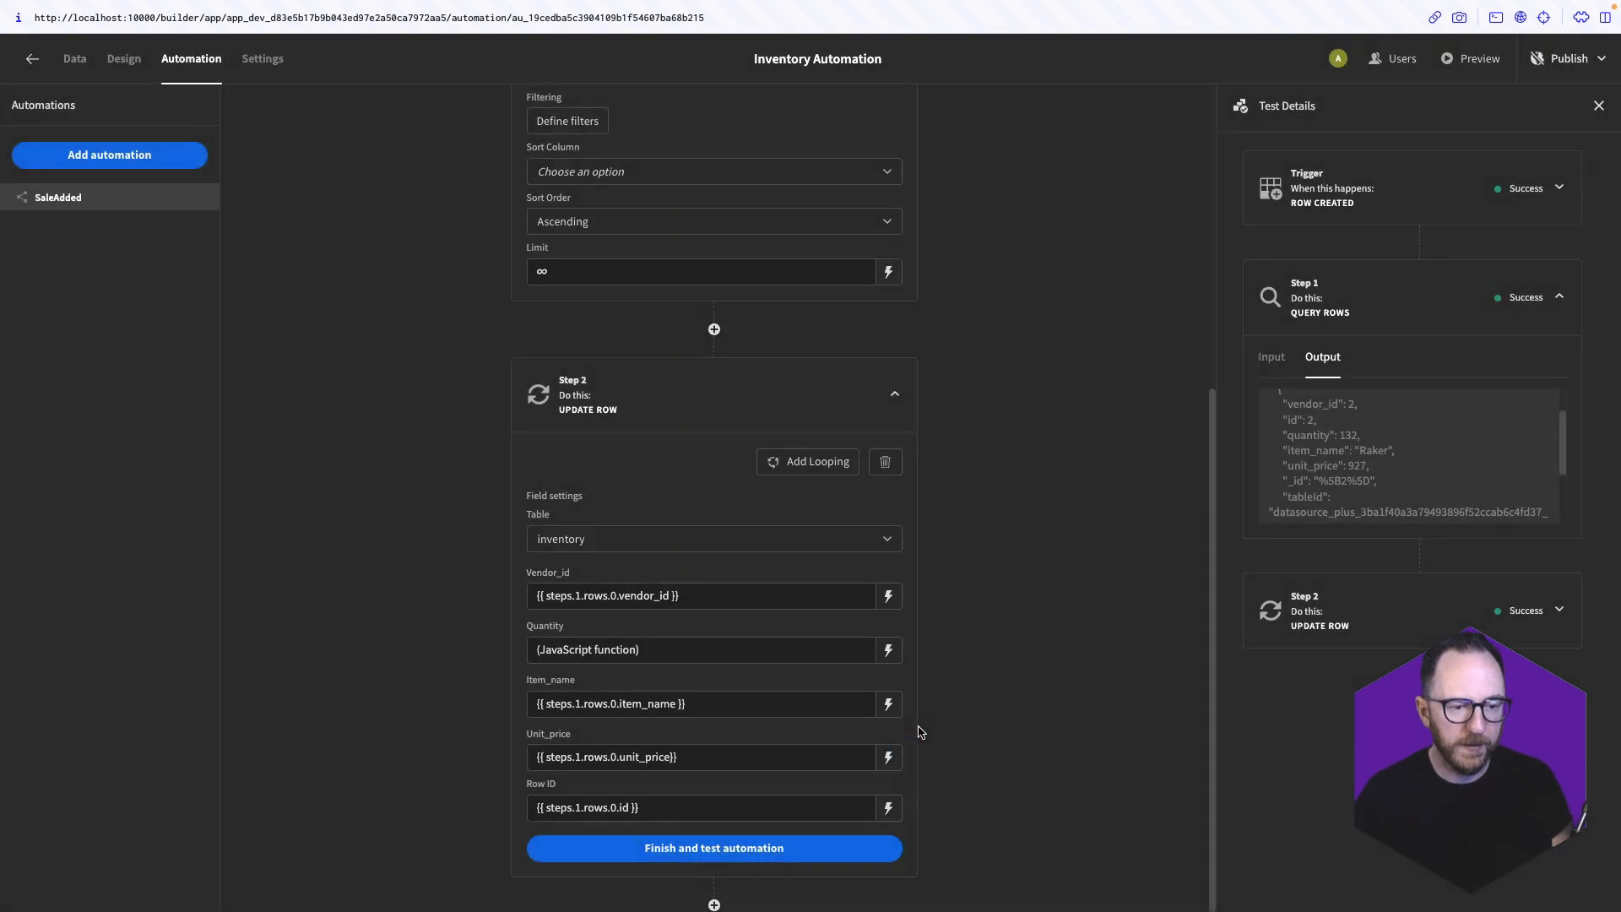
Compare the item's quantity in the Query Rows test output with the quantity in the Update Row test output
left_click(1505, 621)
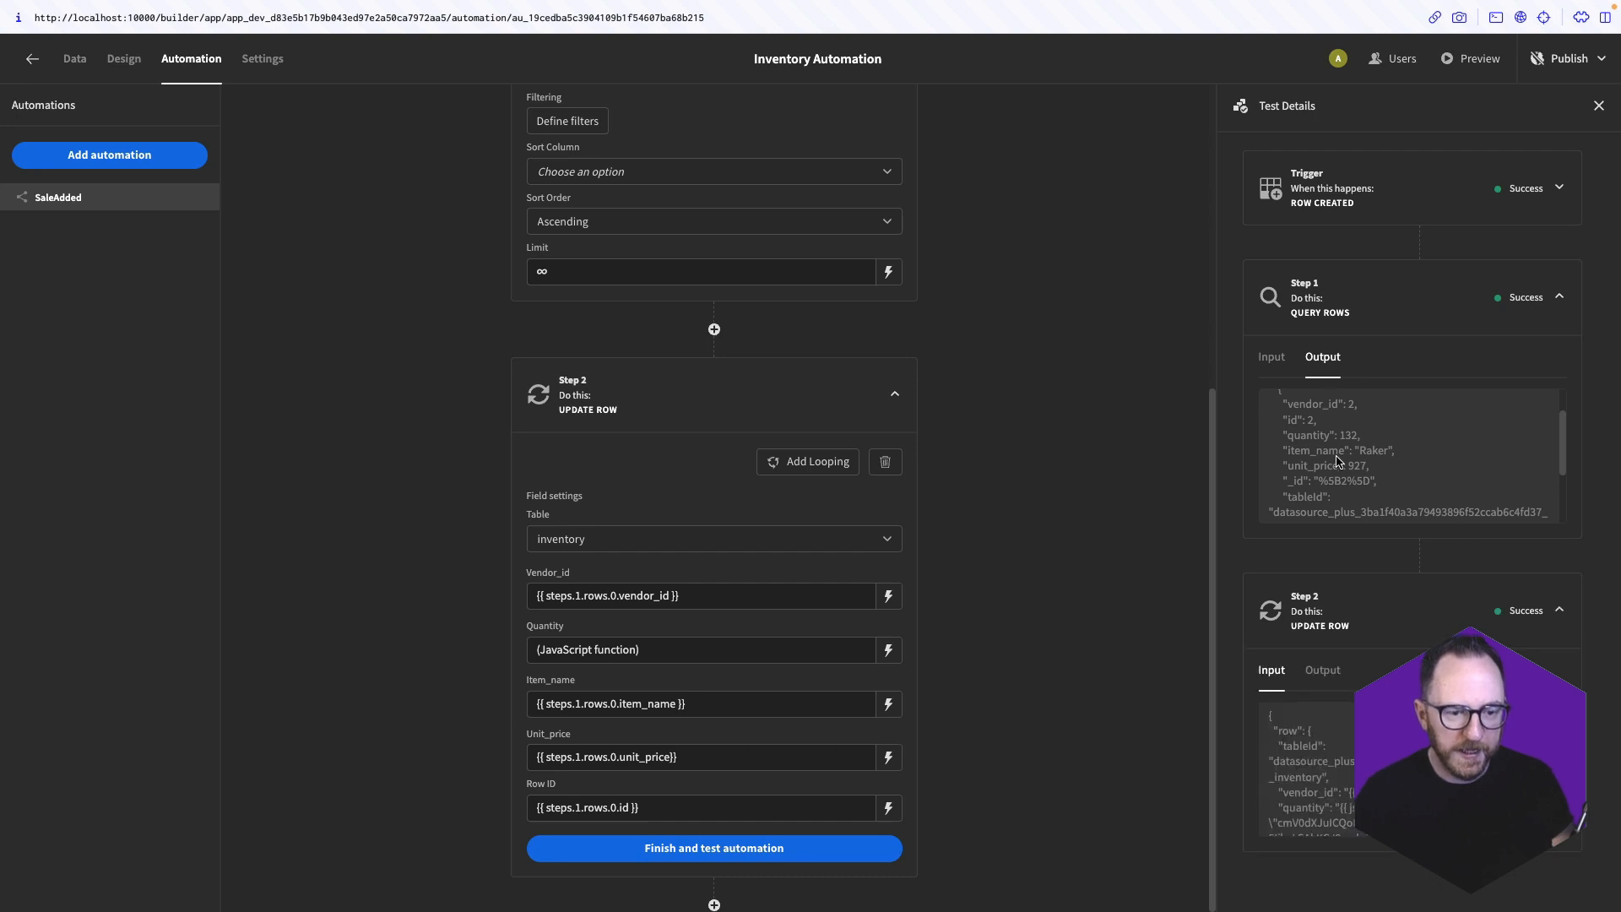
left_click_drag(1307, 439, 1360, 440)
left_click(1368, 502)
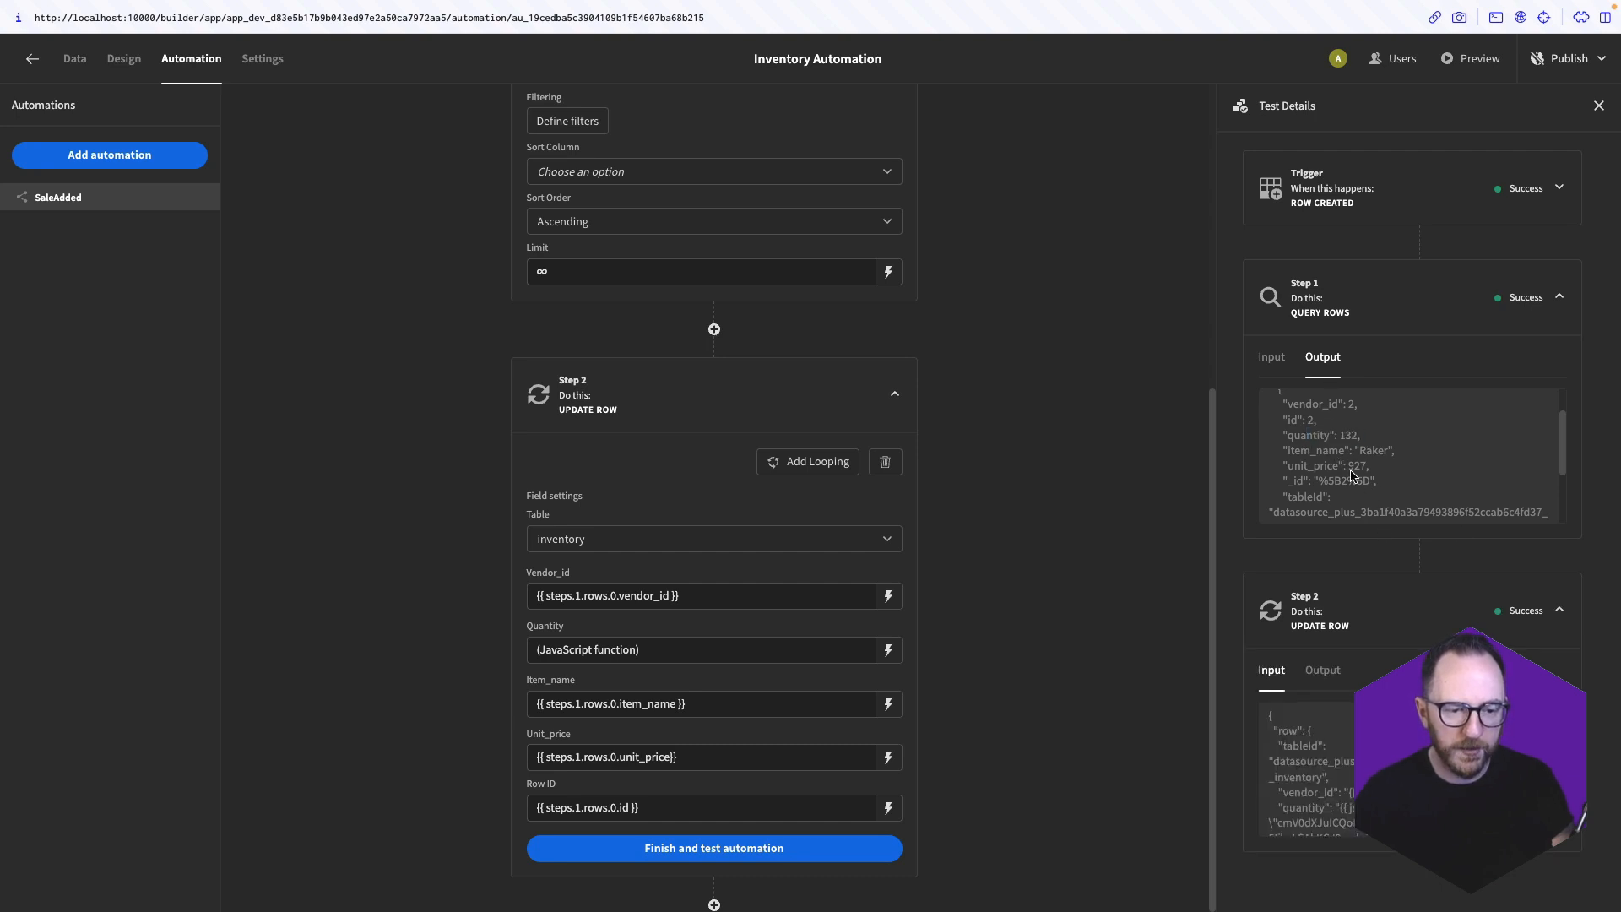
left_click(1323, 670)
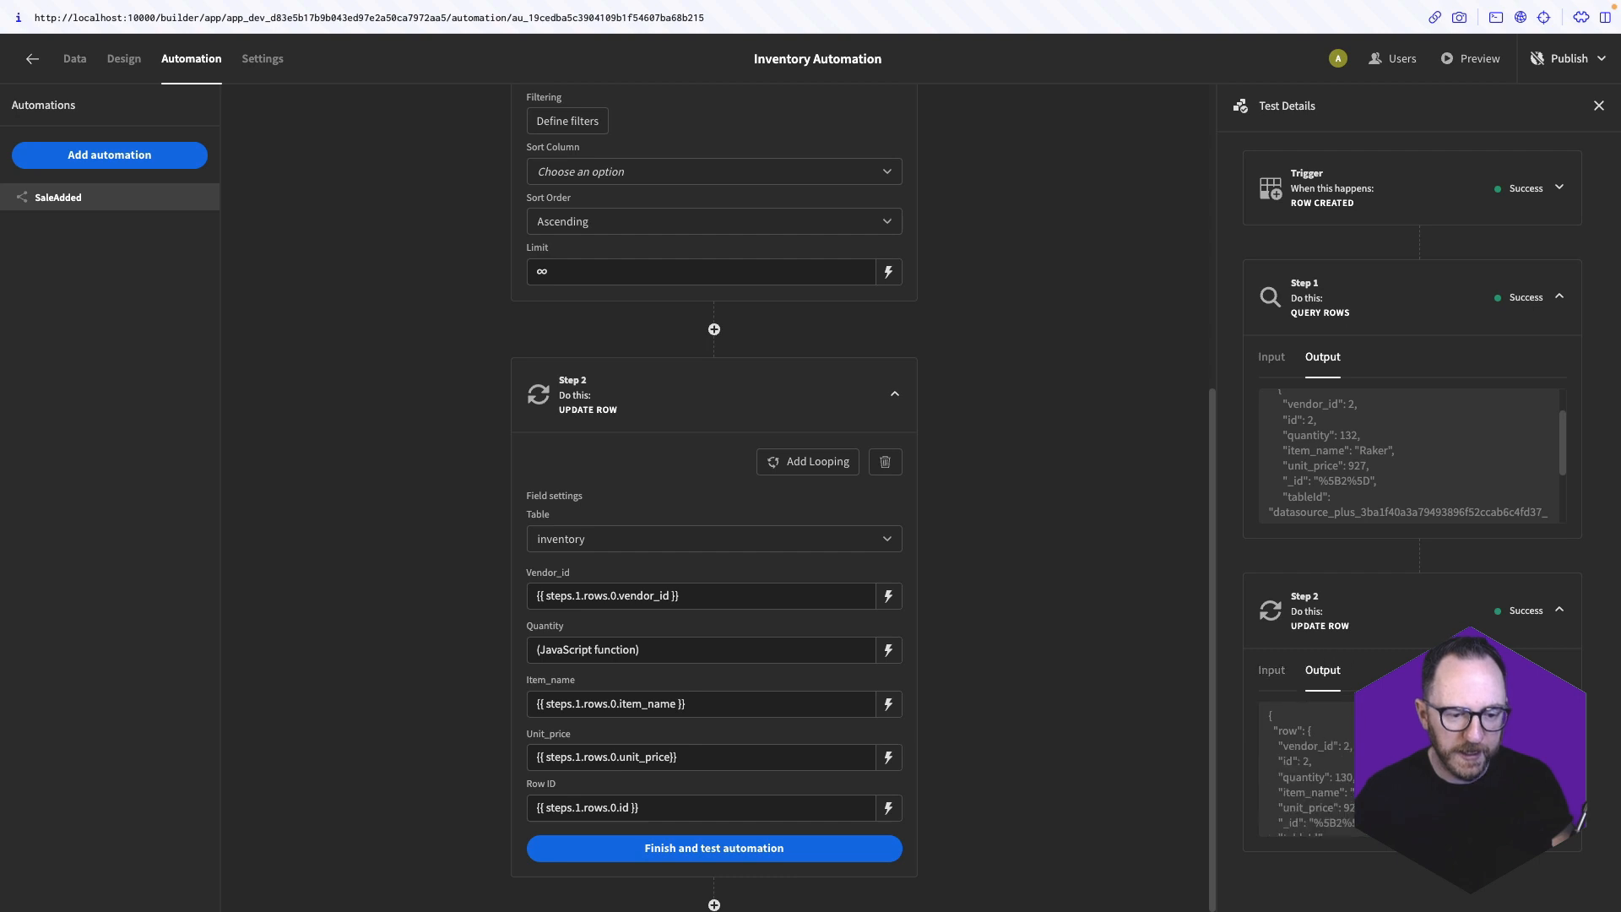
scroll(1309, 768, "up", 1)
left_click_drag(1264, 741, 1368, 740)
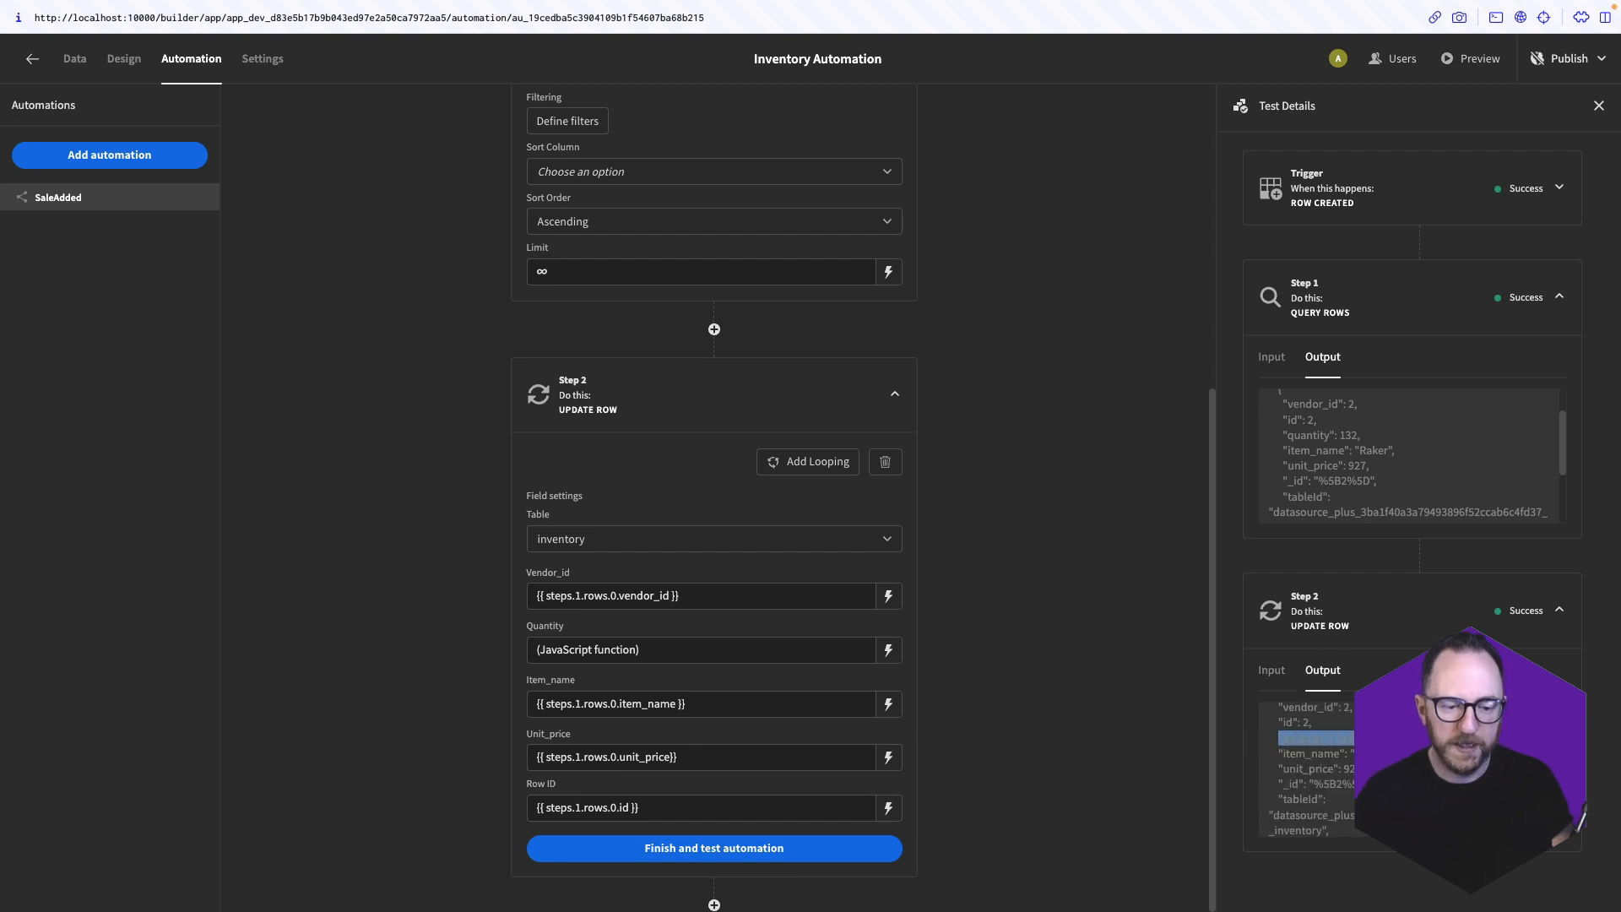
left_click(1385, 743)
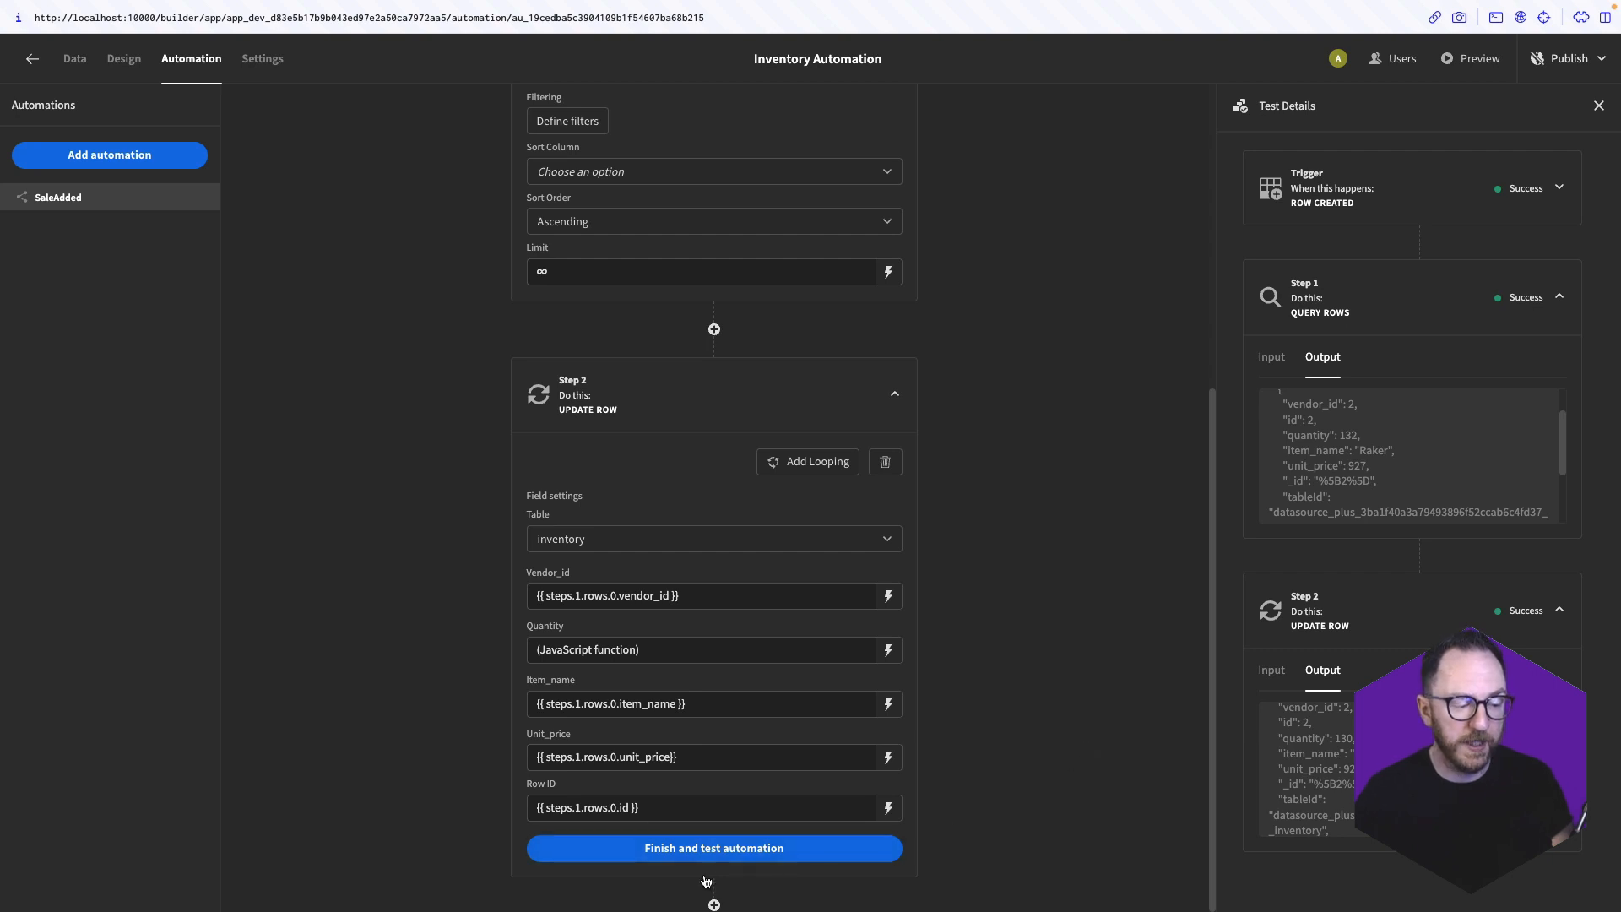
Add a Create Row step after the Update Row step
left_click(714, 905)
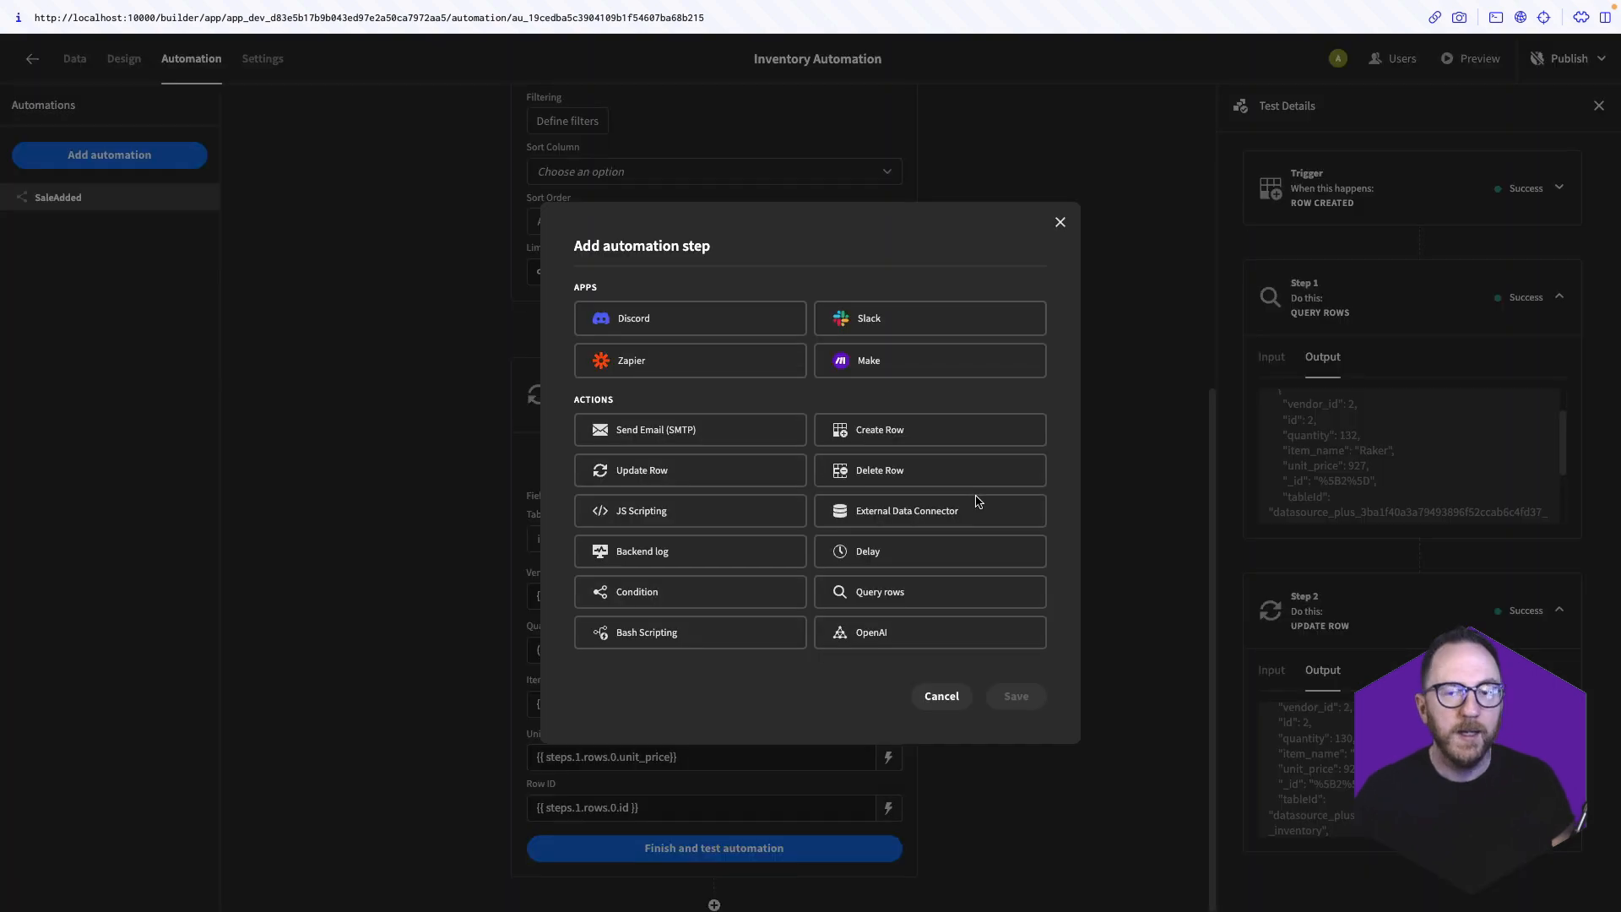
left_click(881, 437)
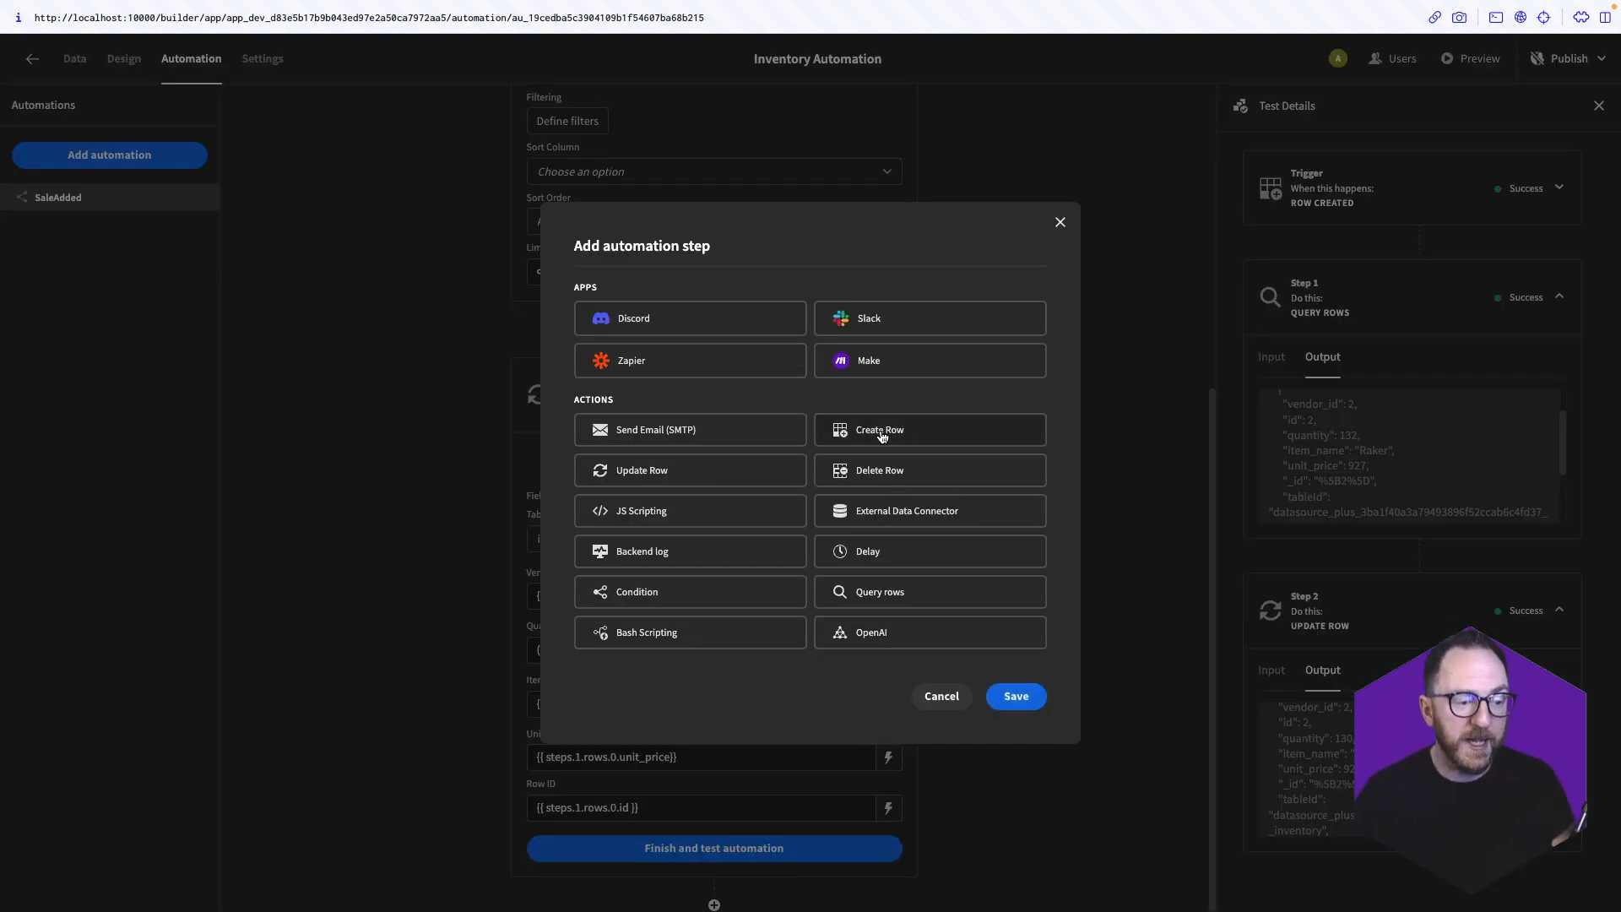
left_click(1014, 696)
Set the Update Row step's table to inventory_changes
left_click(700, 539)
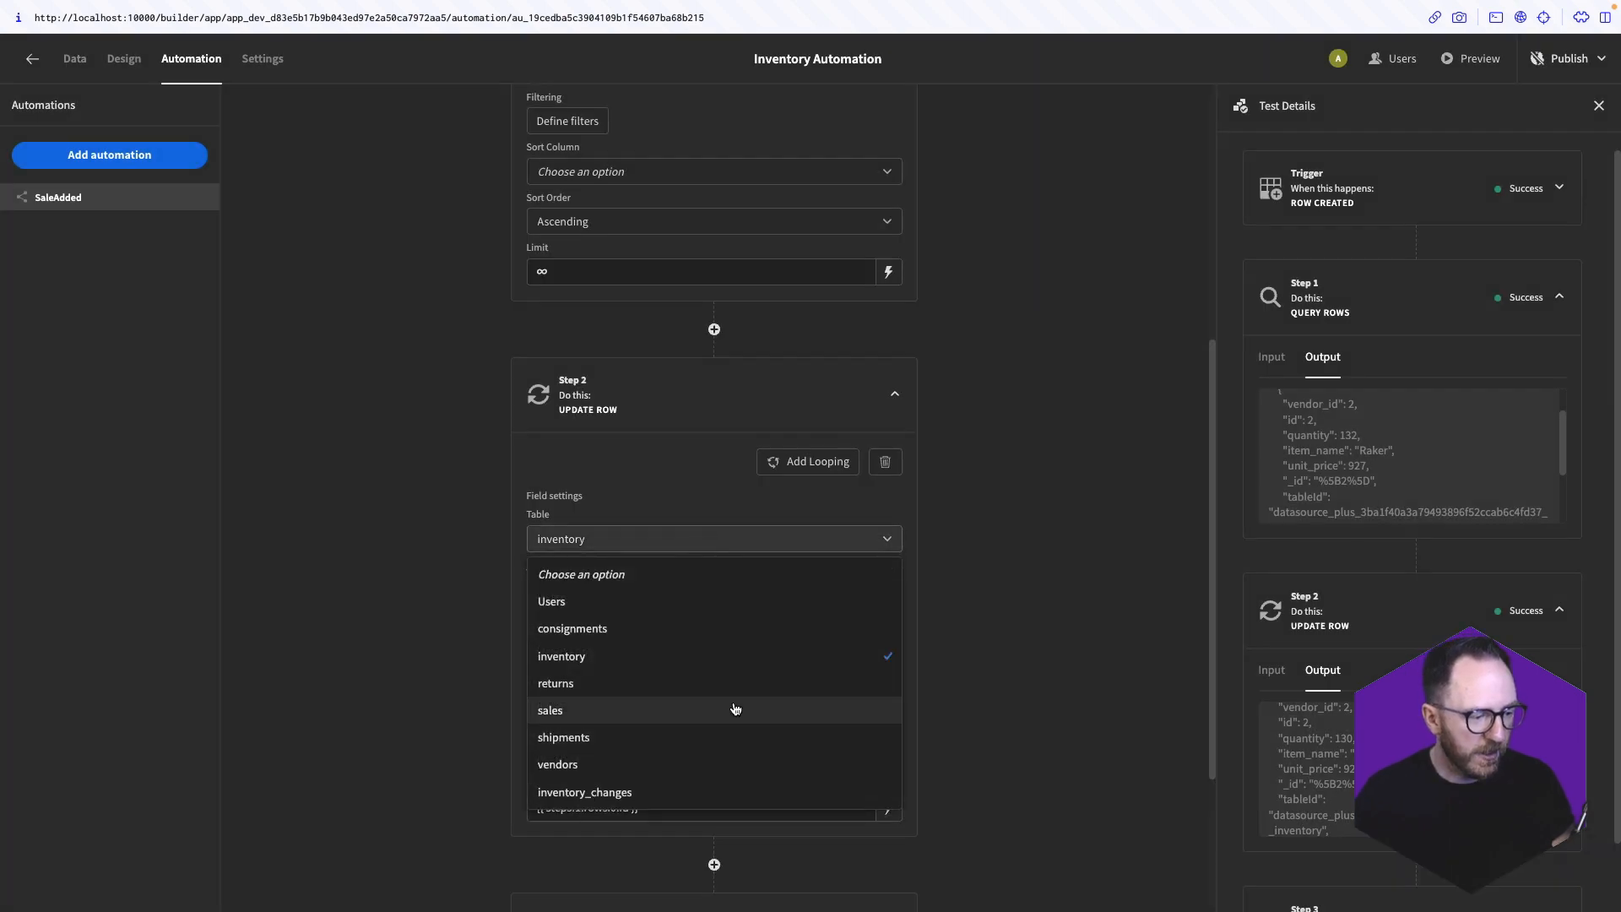
left_click(700, 791)
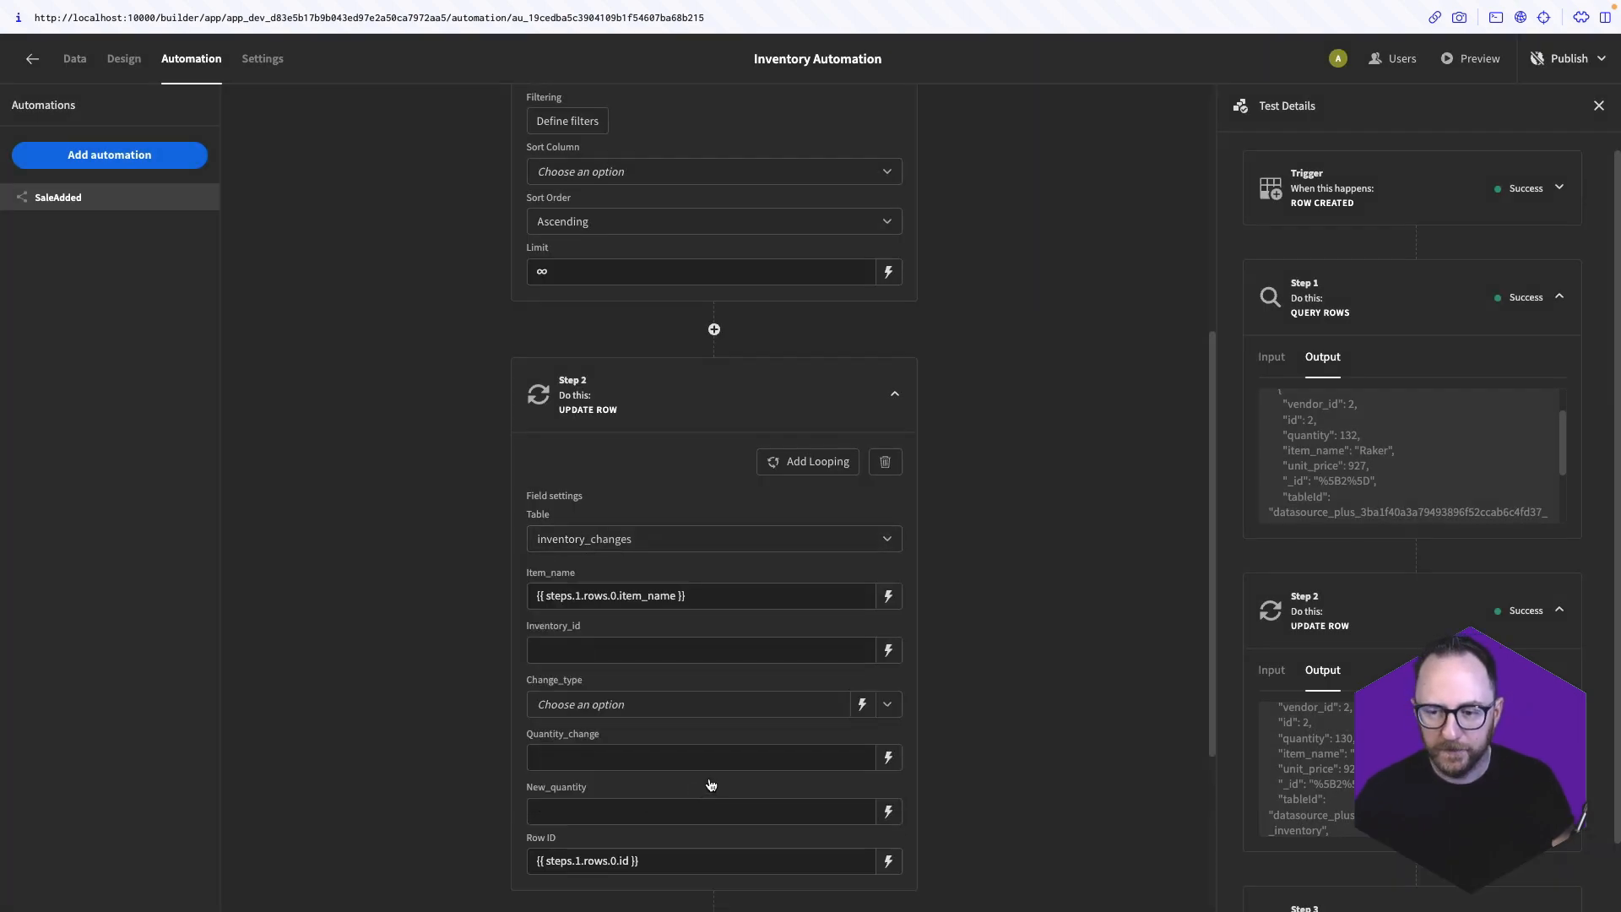
scroll(971, 629, "down", 2)
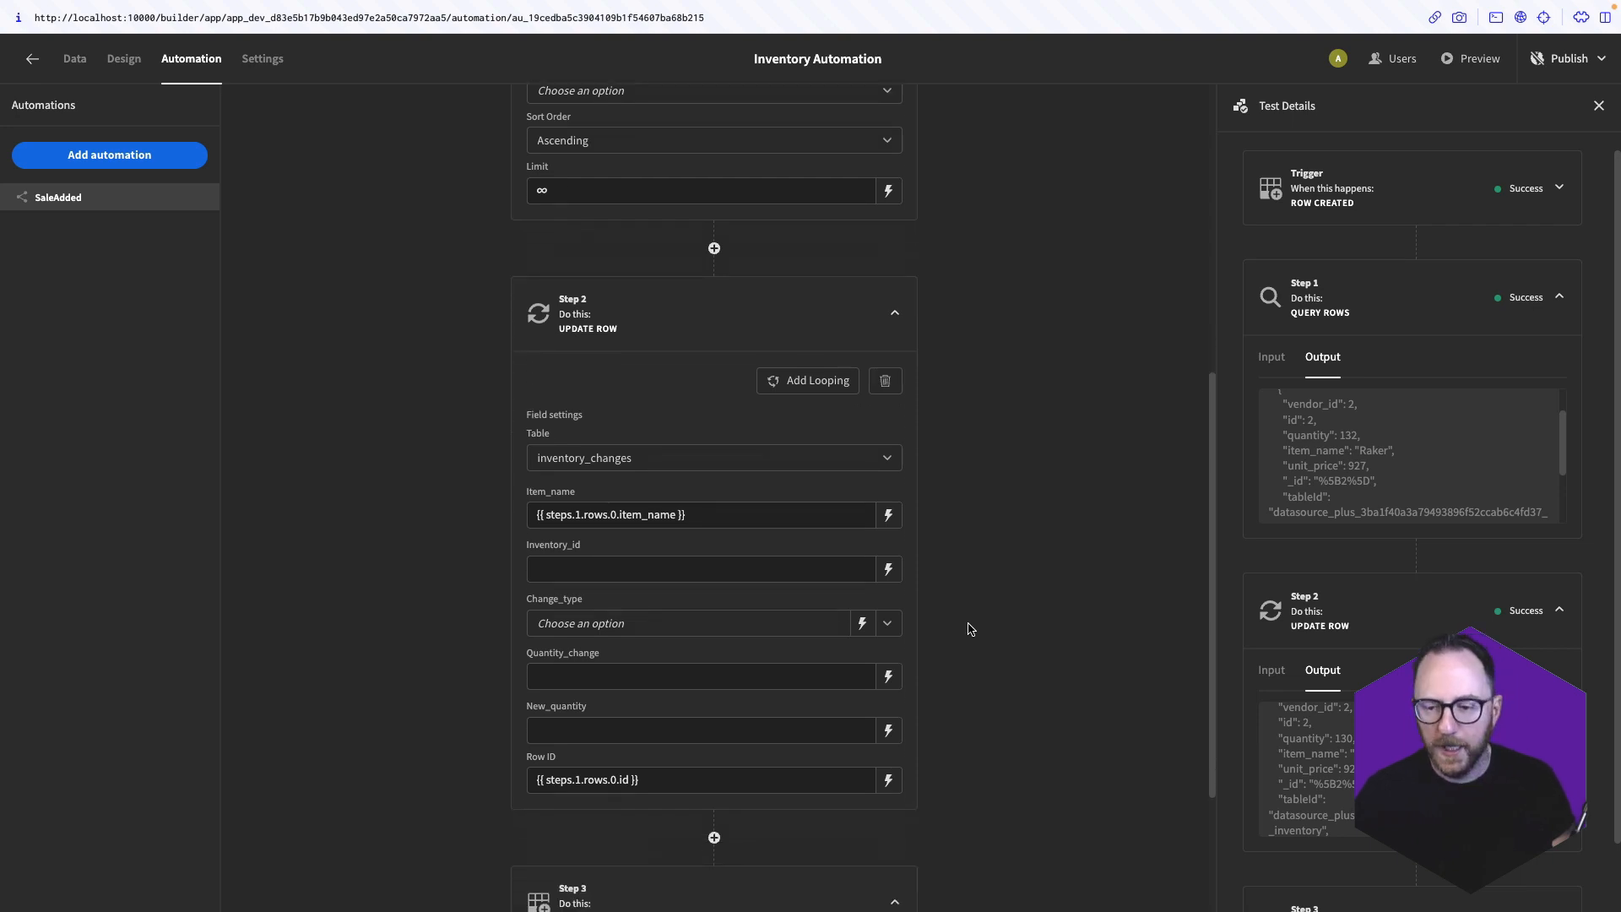
Replace the Update Row step's Item_name binding with {{ trigger.row.item_name }} and save it
left_click(887, 514)
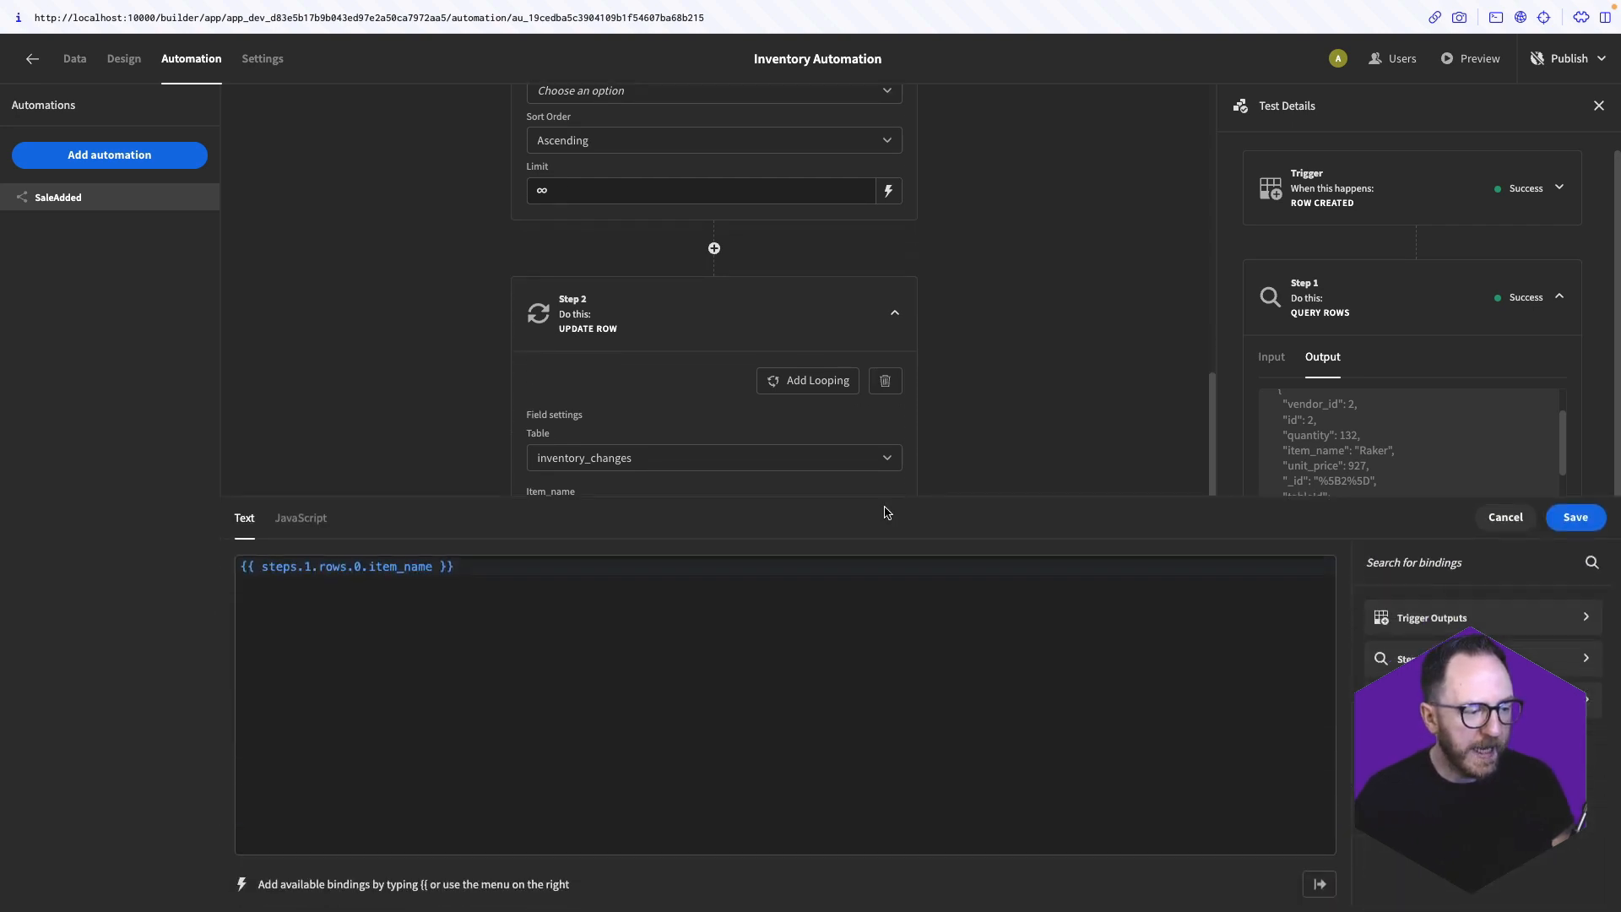
left_click(1402, 618)
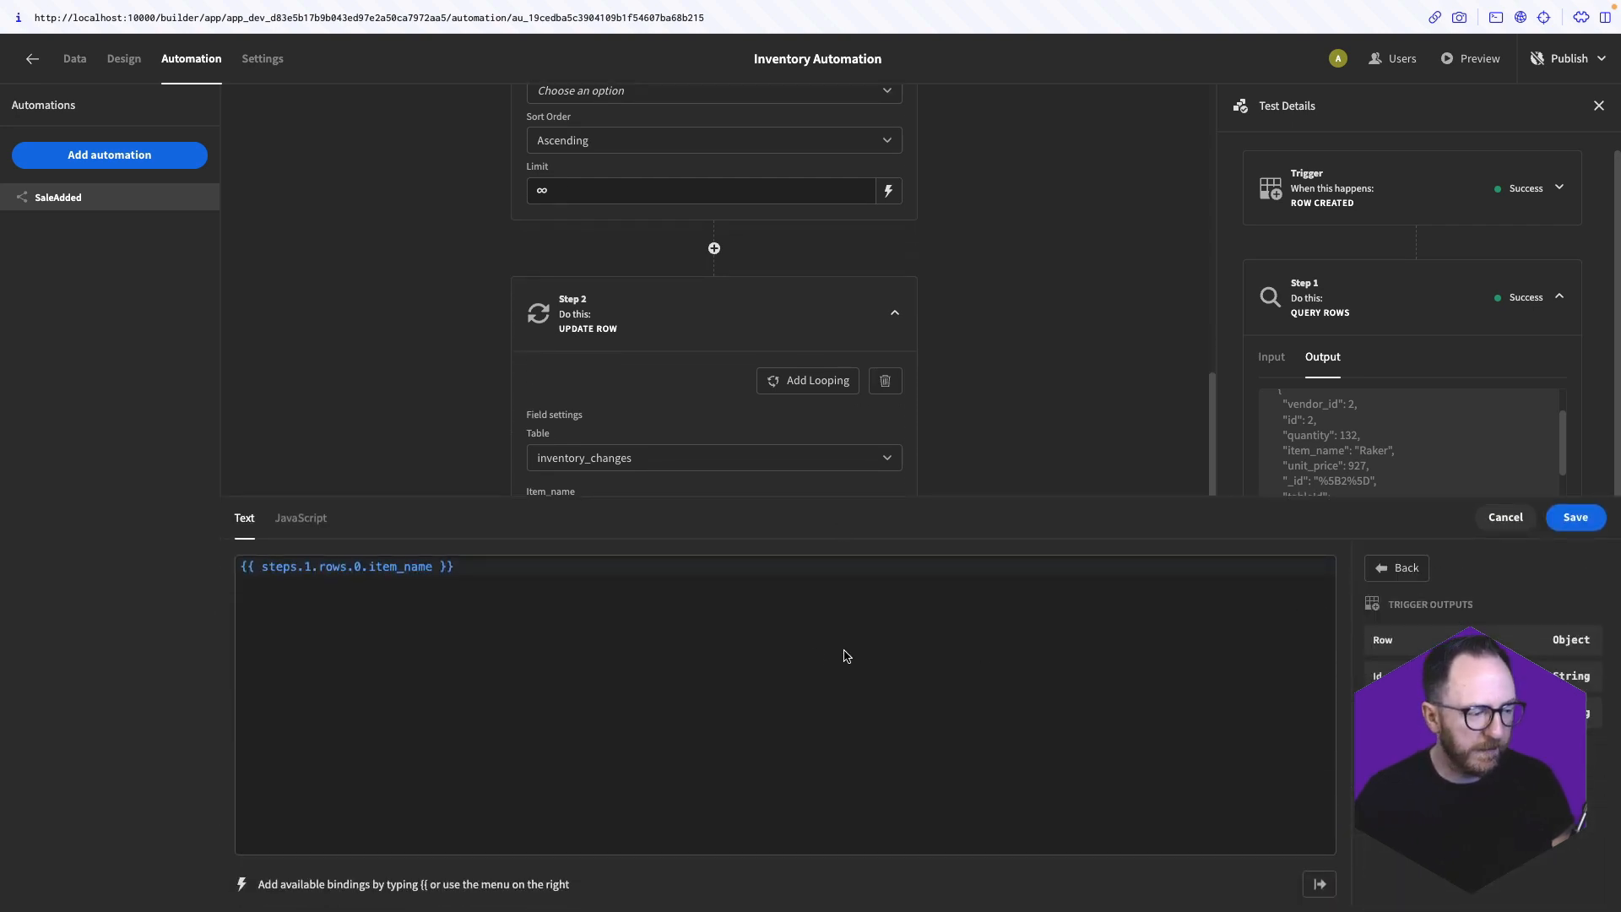
left_click(566, 571)
key("ctrl+a")
key("BackSpace")
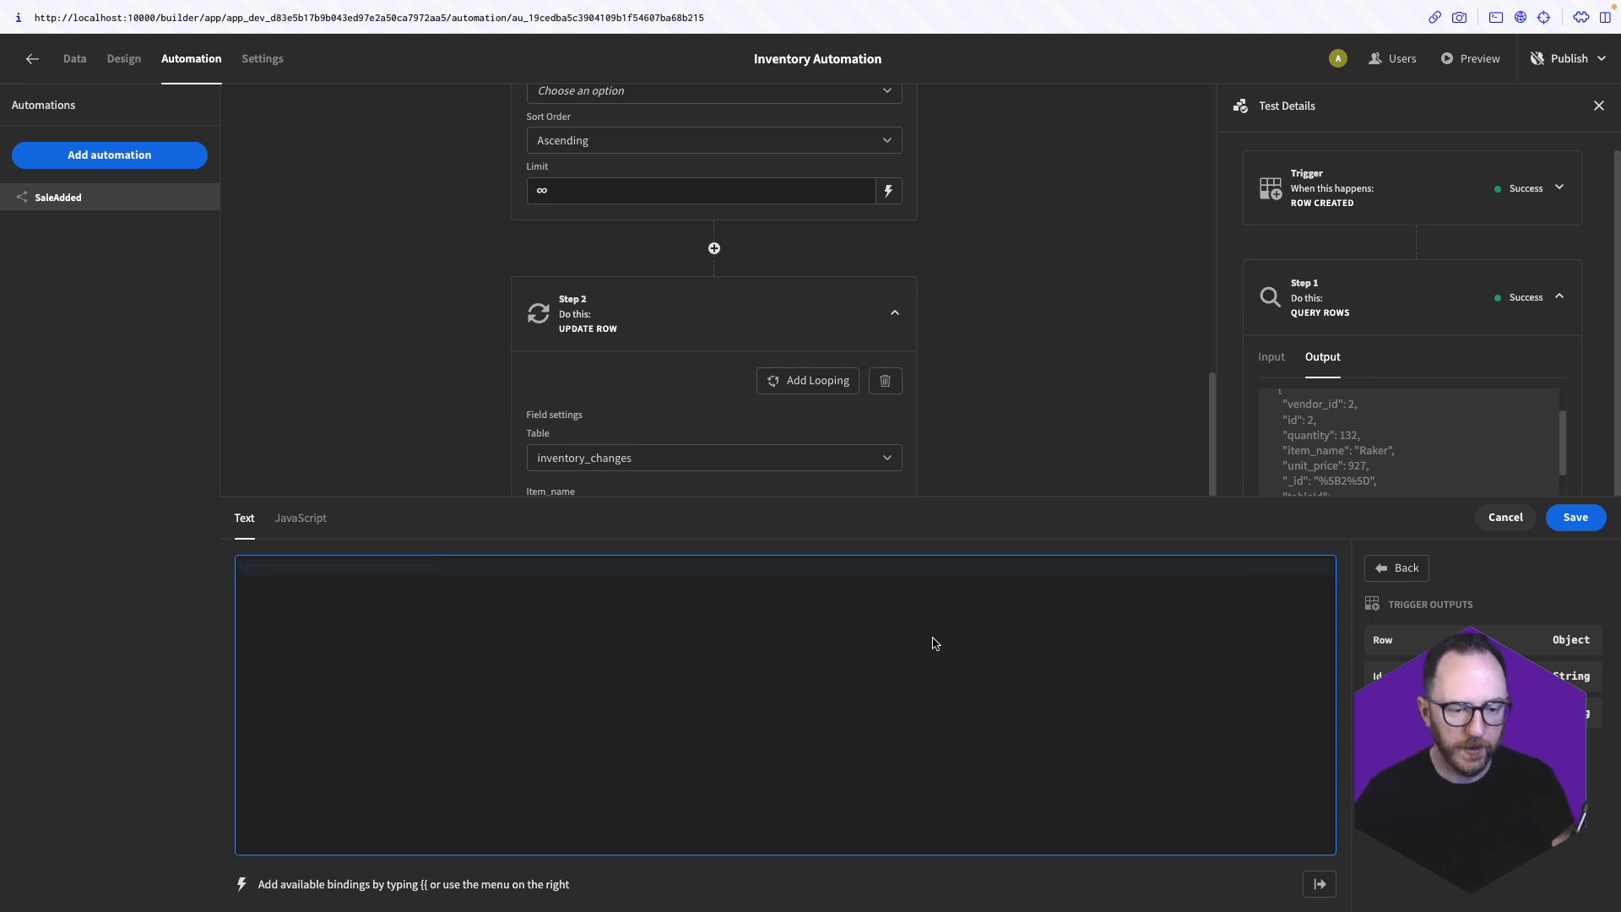
left_click(1389, 640)
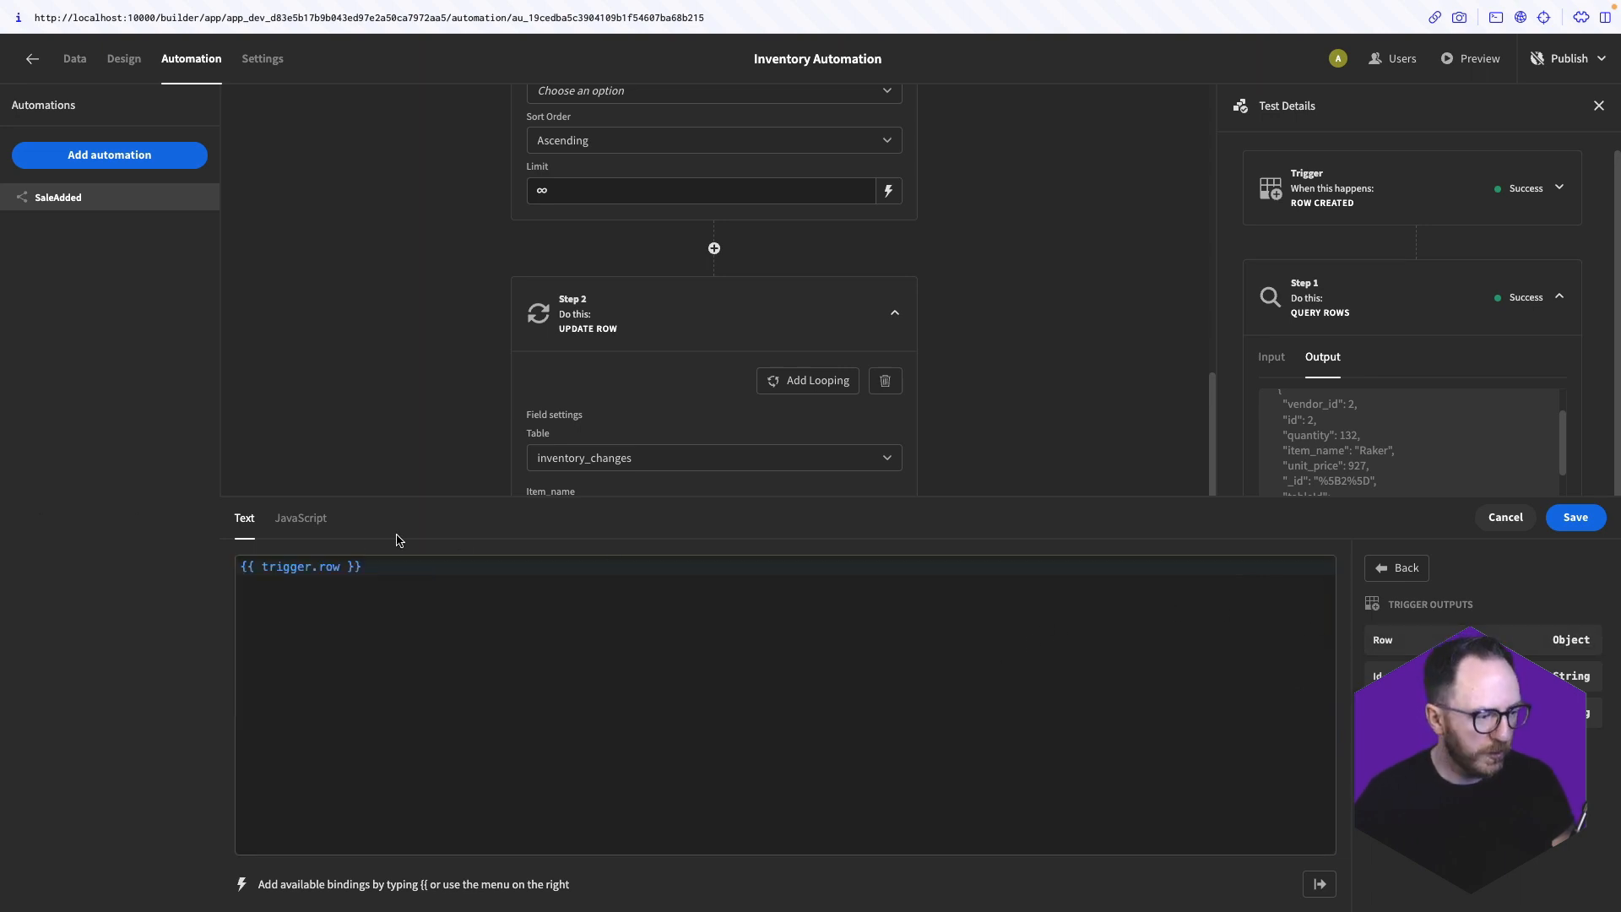
left_click(343, 567)
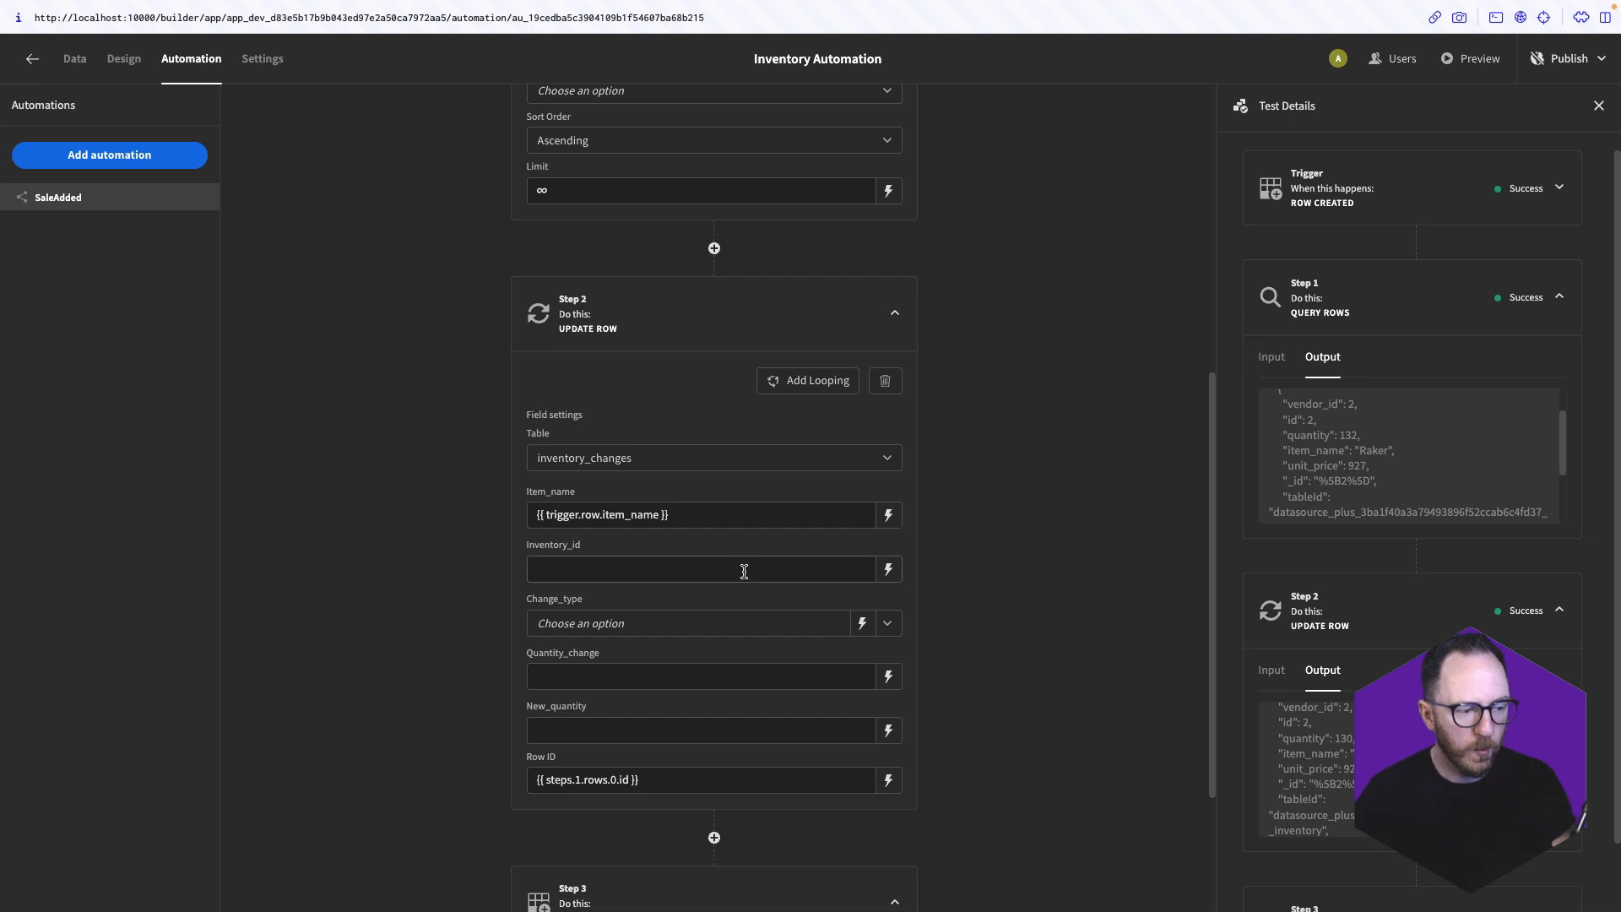
Bind the Update Row step's Inventory_id field to {{ trigger.row.inventory_id }}
left_click(744, 572)
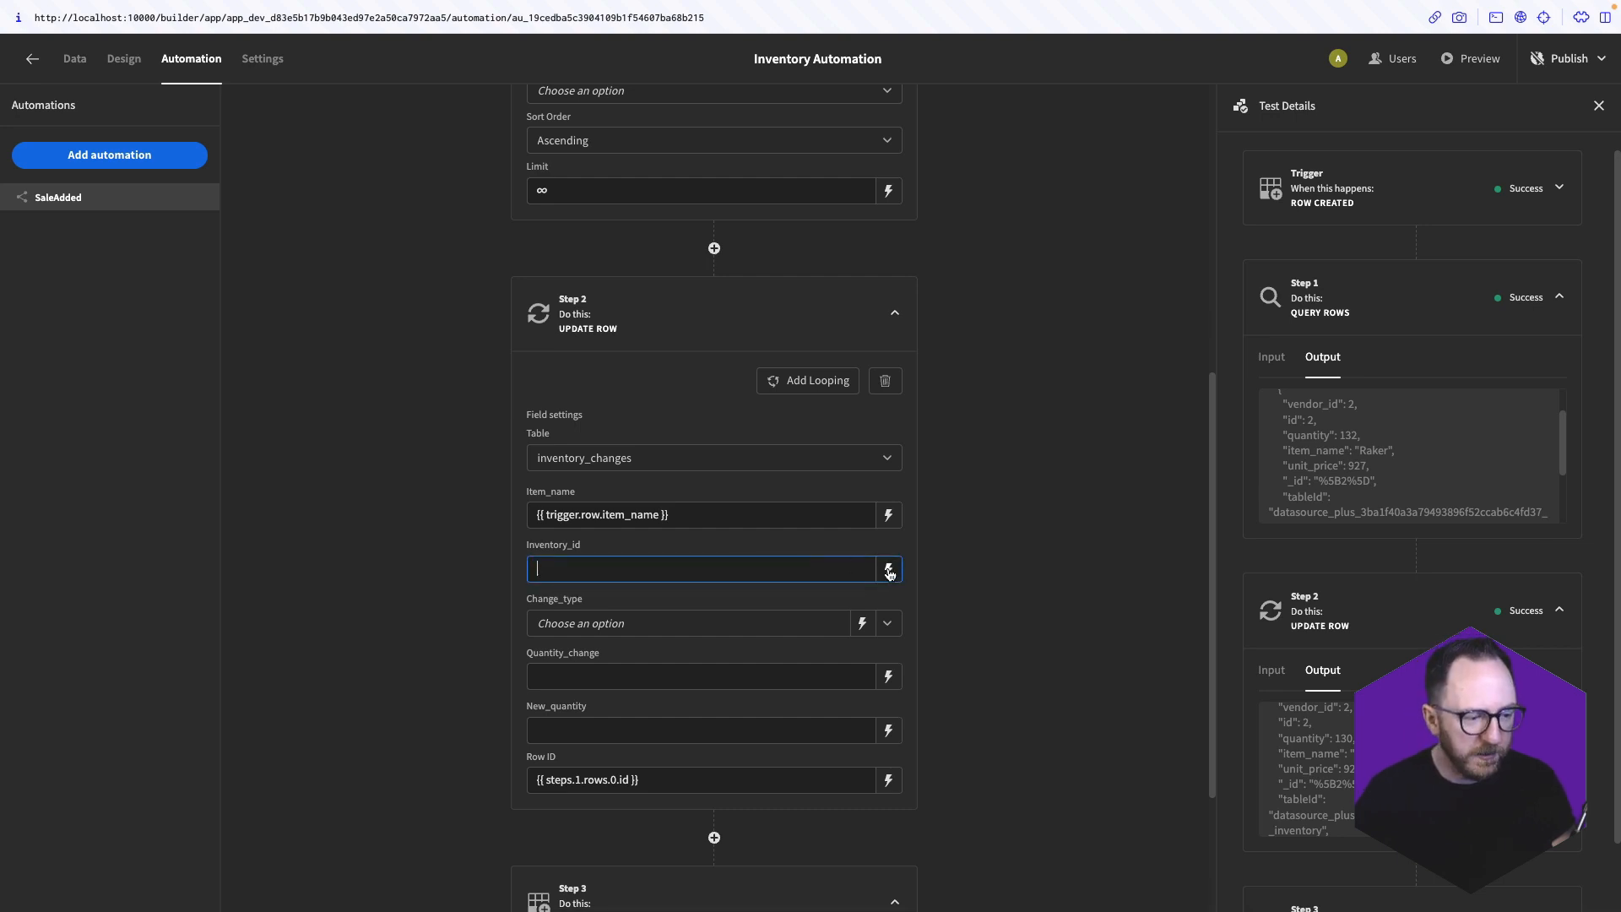
left_click_drag(674, 516, 449, 510)
key("ctrl+c")
left_click(626, 572)
key("ctrl+v")
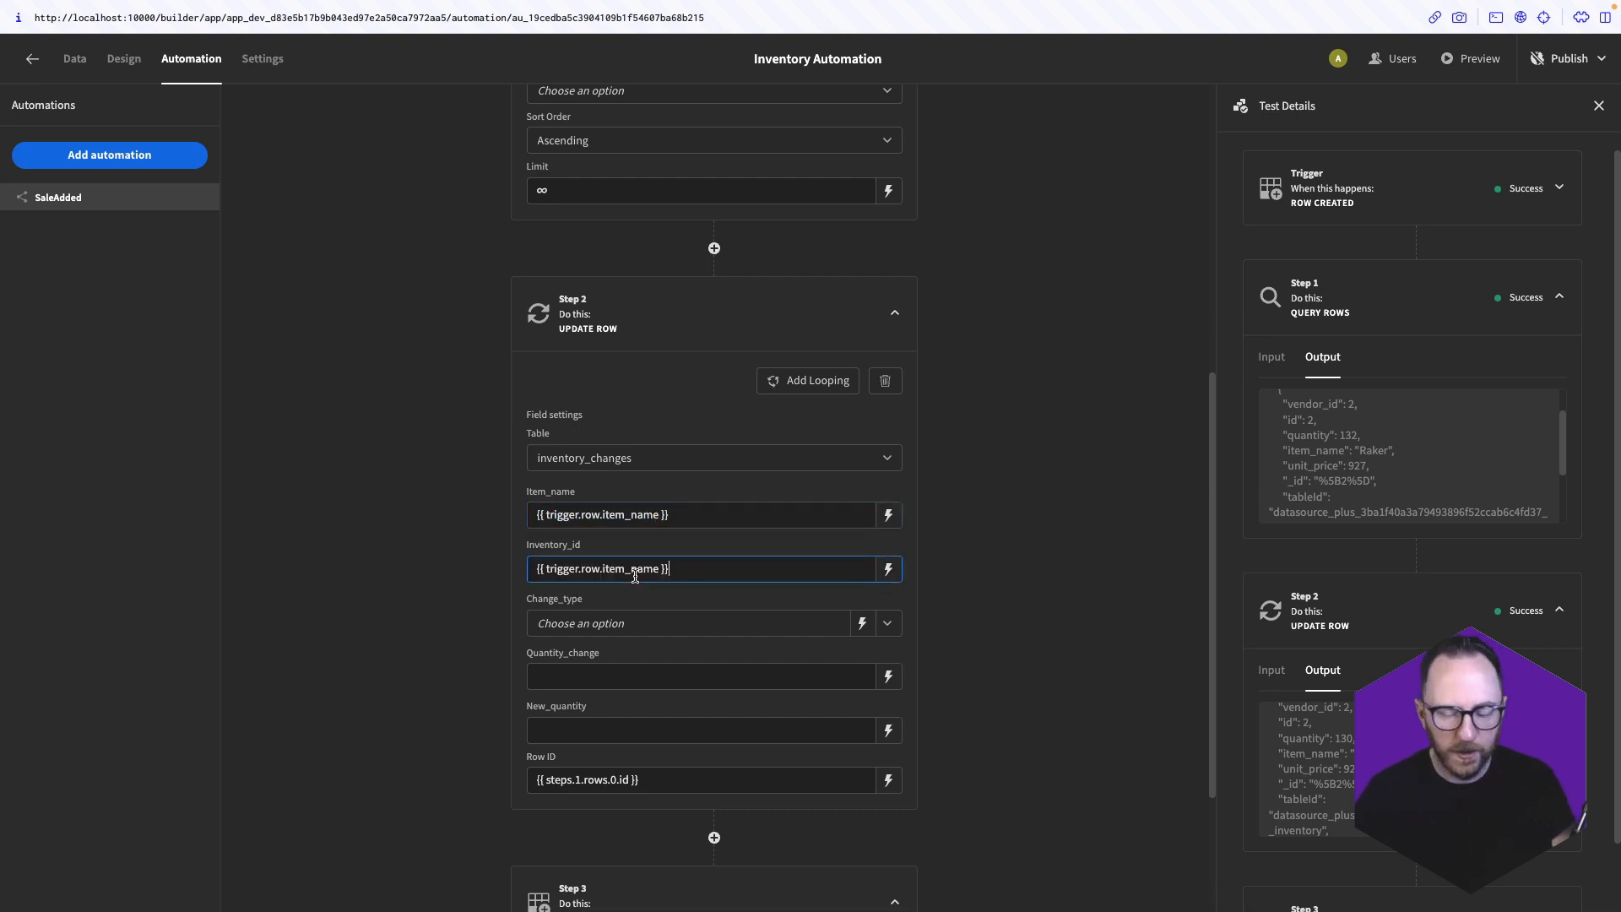
left_click_drag(604, 568, 652, 568)
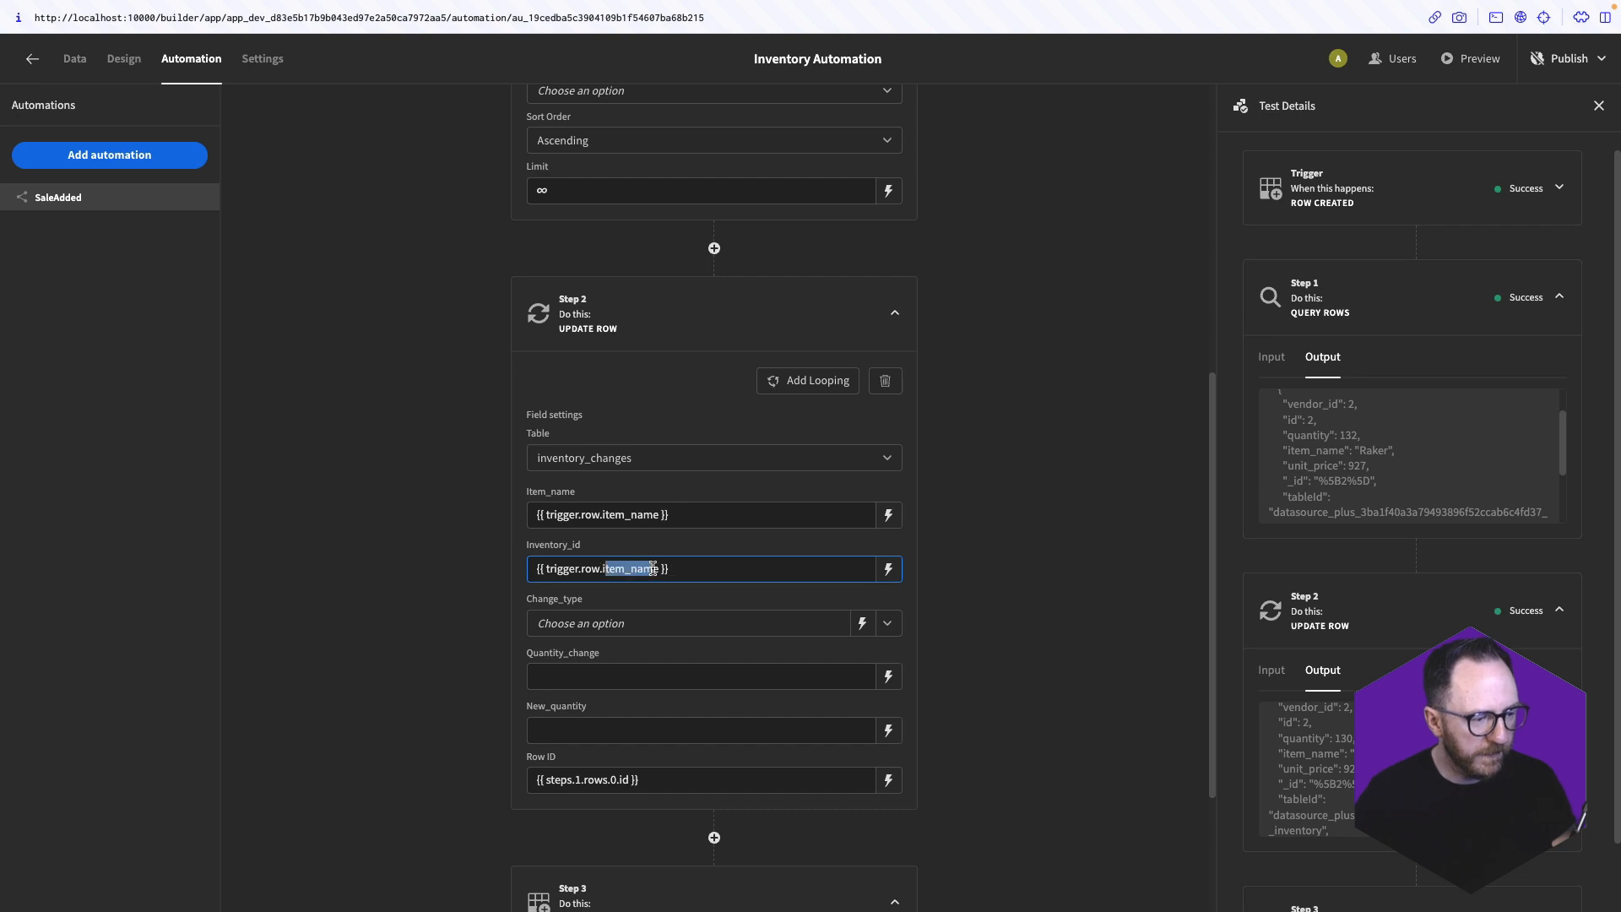
type("nventory_id")
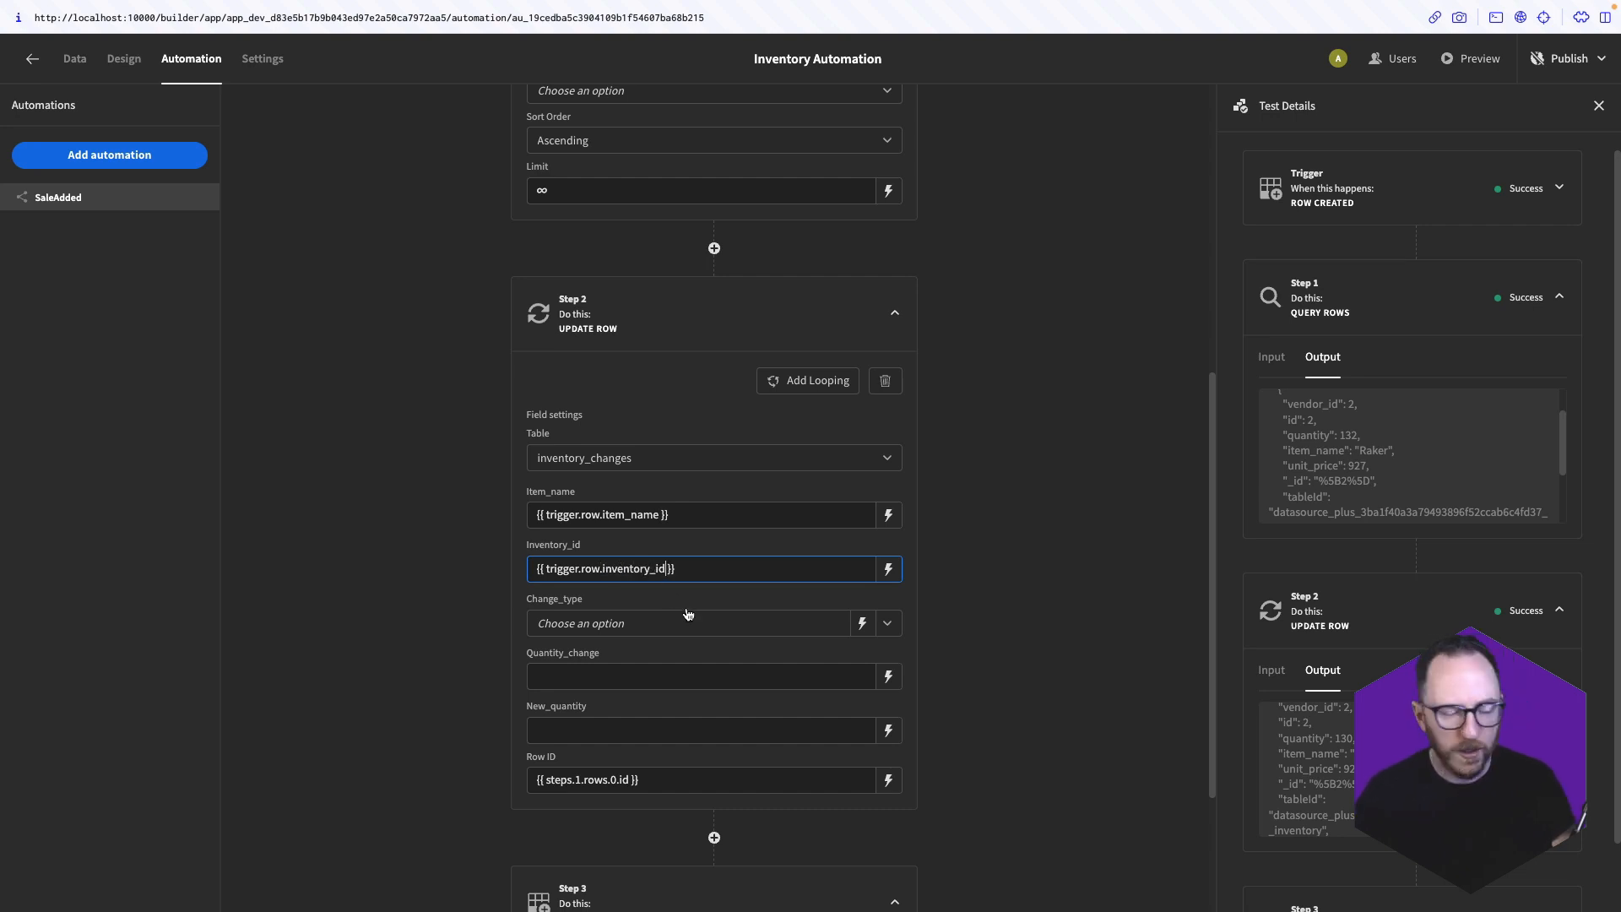
Set Change_type to Sale and bind Quantity_change to {{ trigger.row.quantity }}
left_click(885, 625)
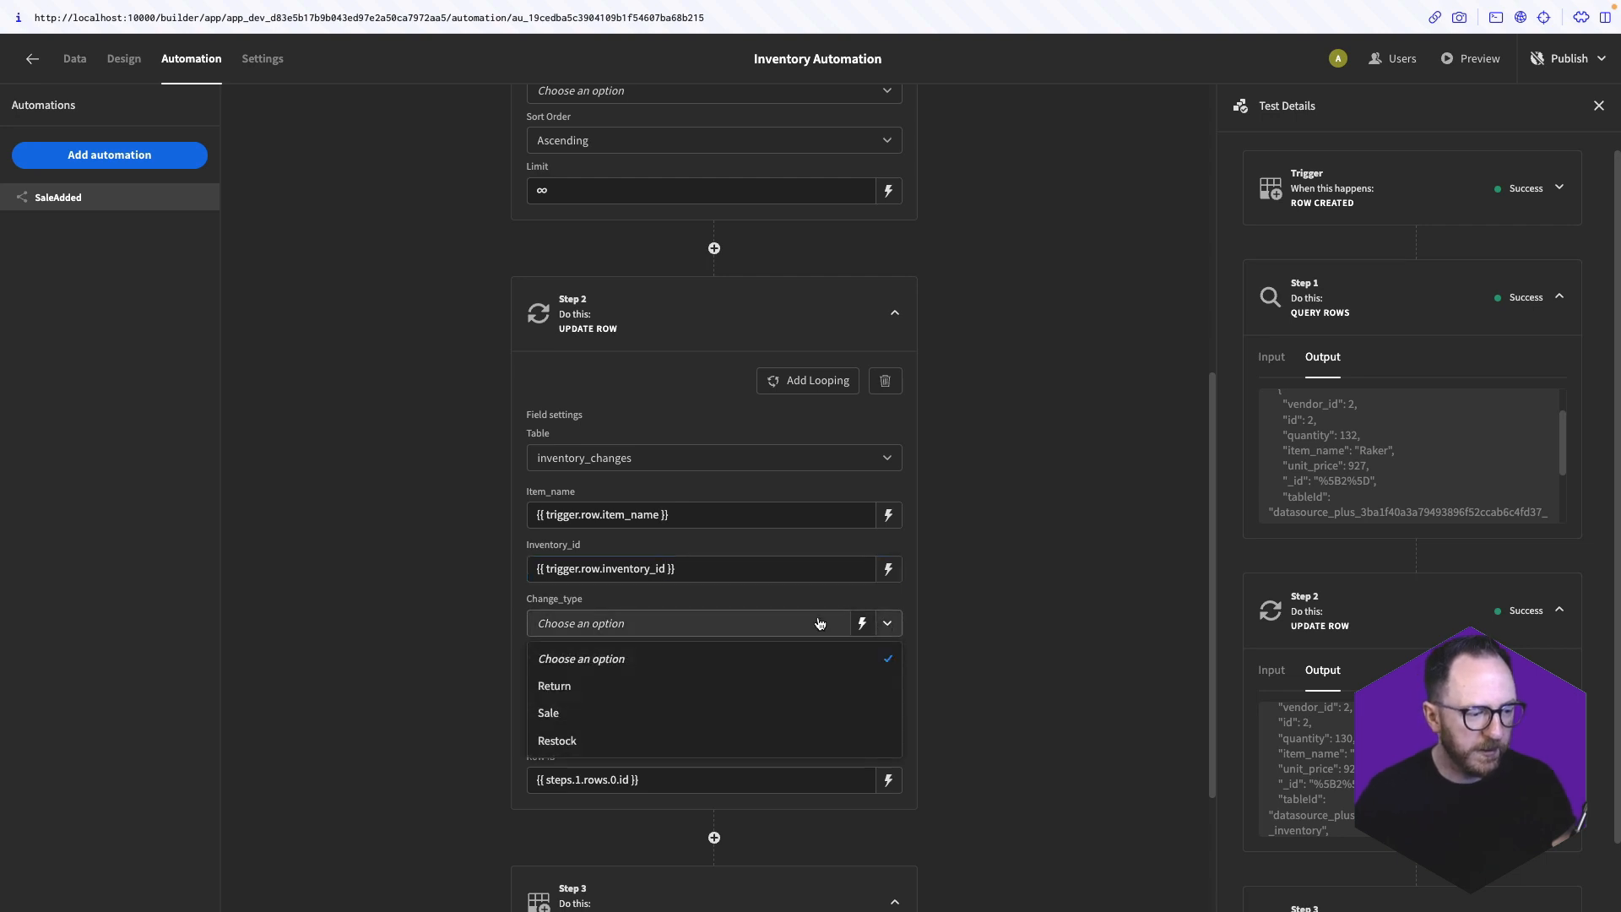
left_click(623, 714)
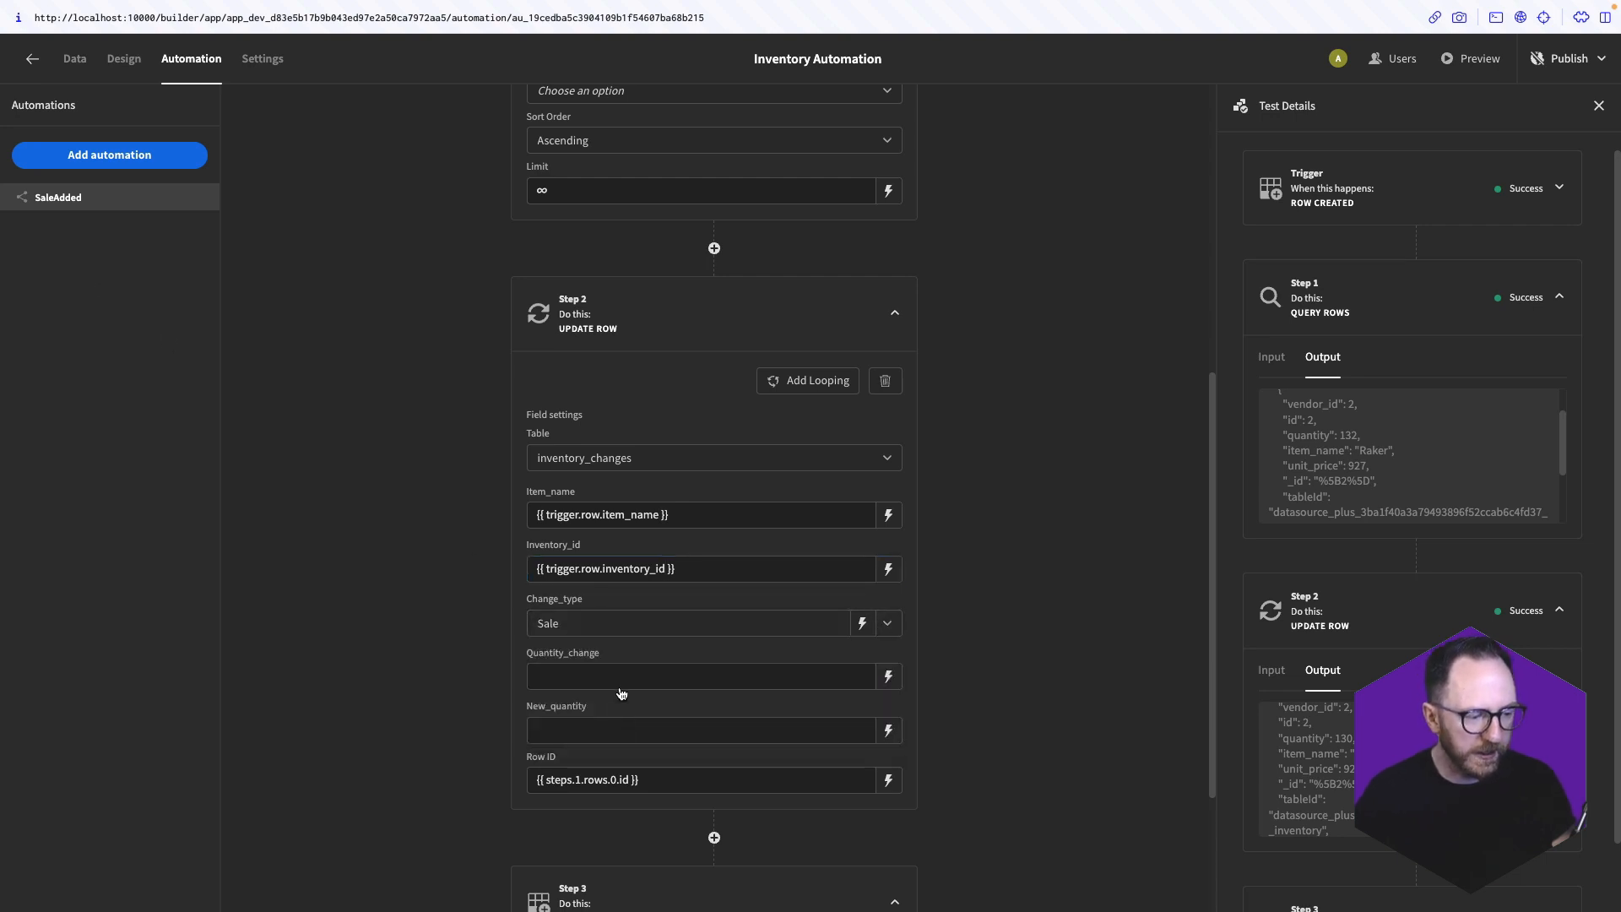
left_click(618, 680)
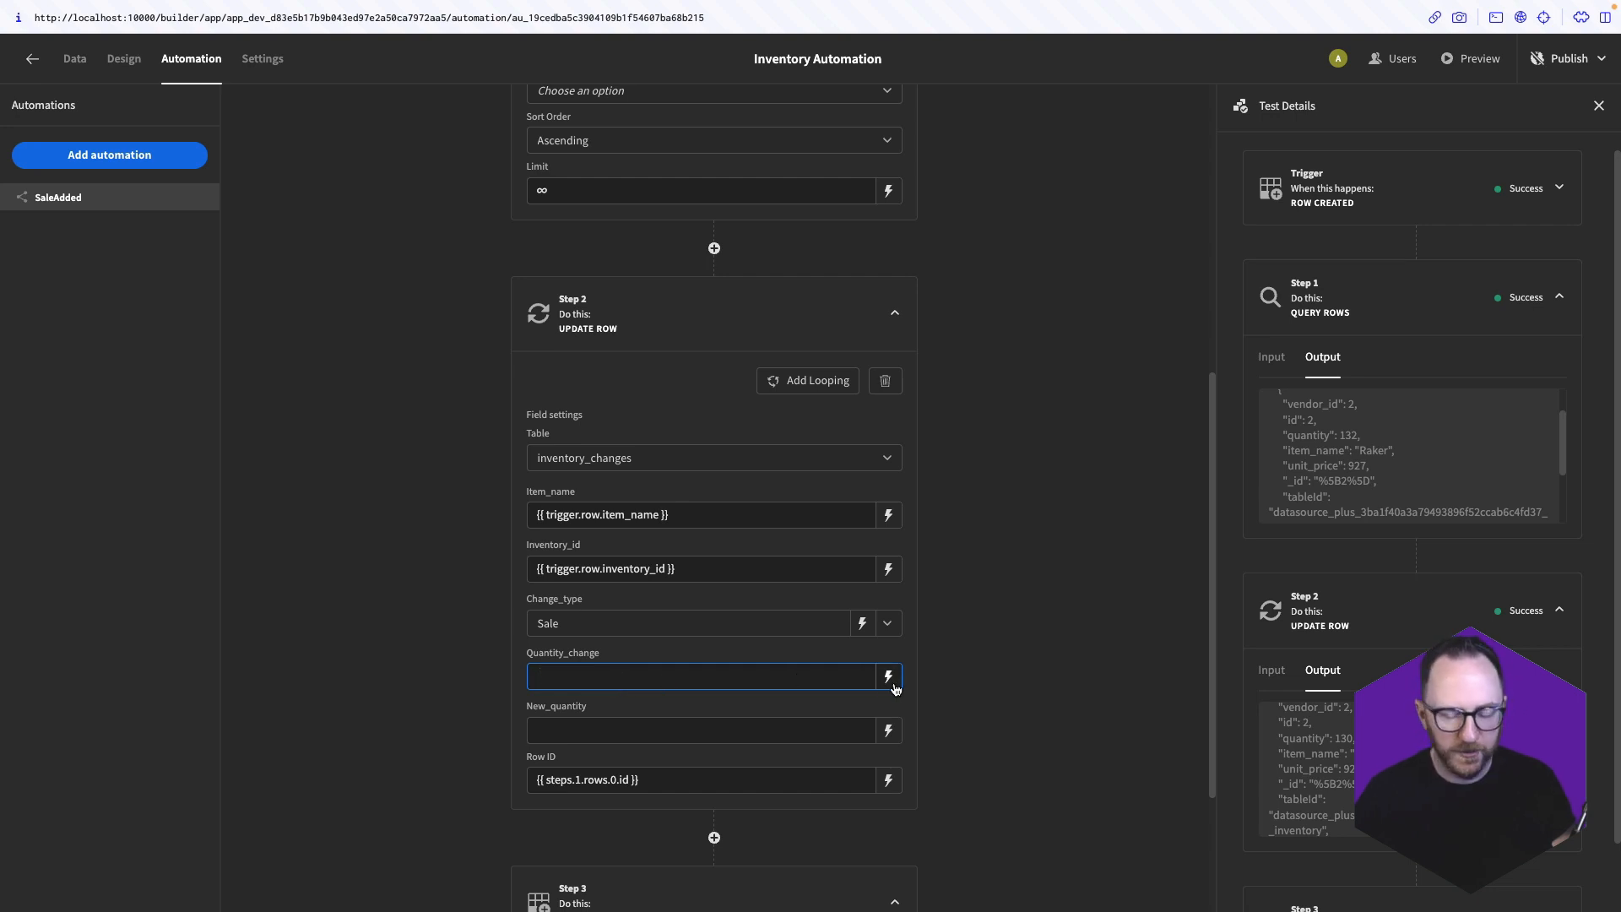
left_click_drag(677, 568, 475, 562)
left_click(609, 663)
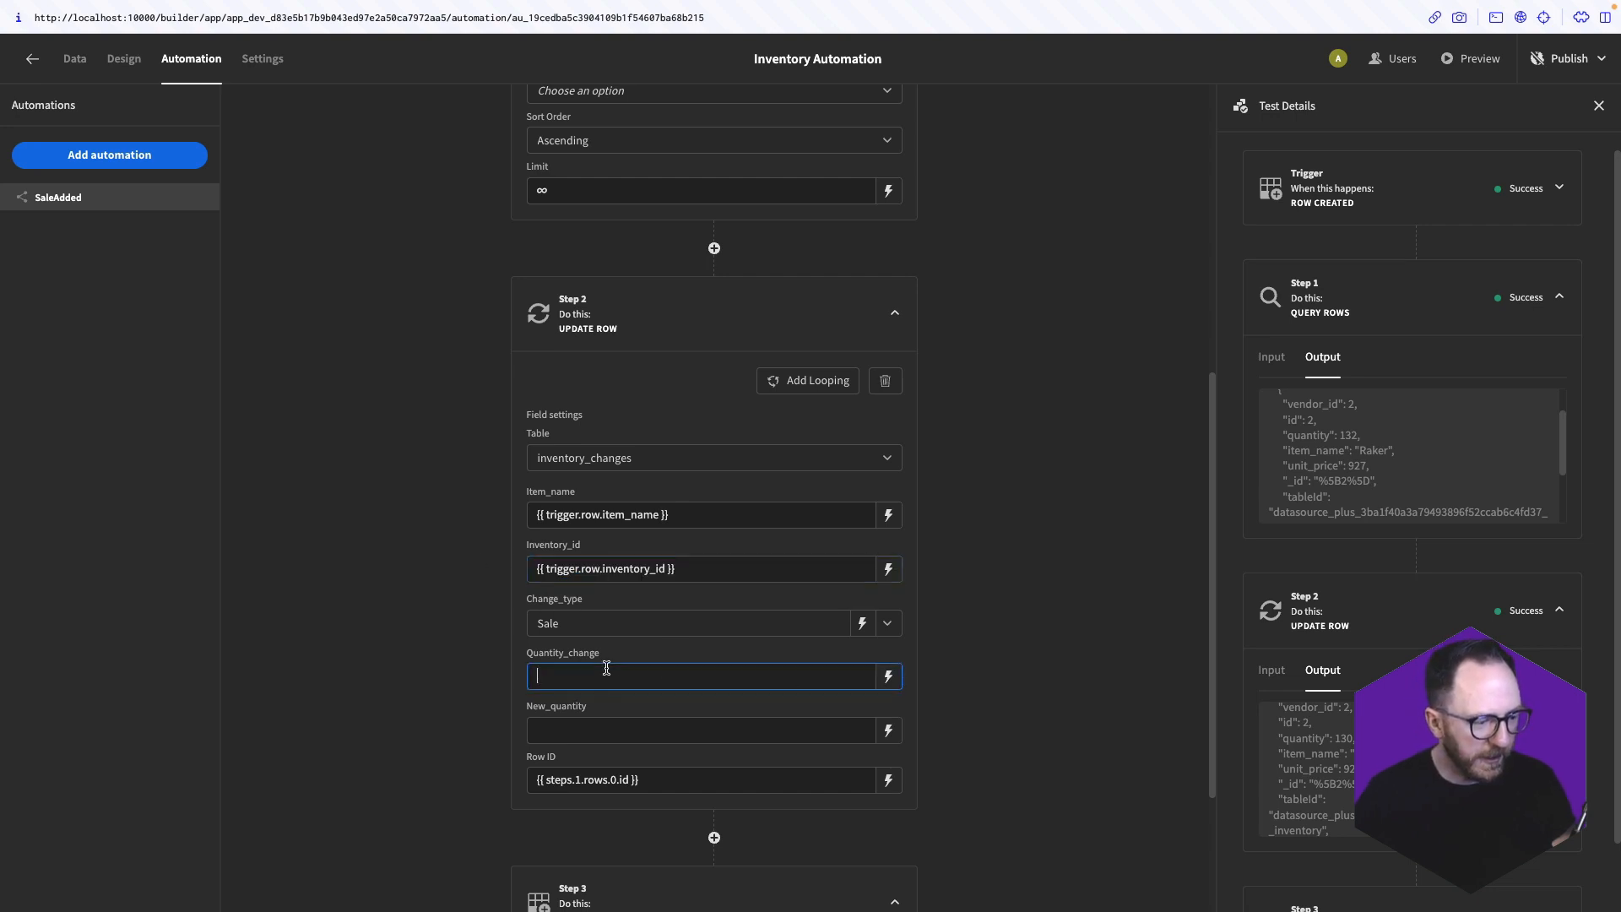
key("super+v")
type("quantity")
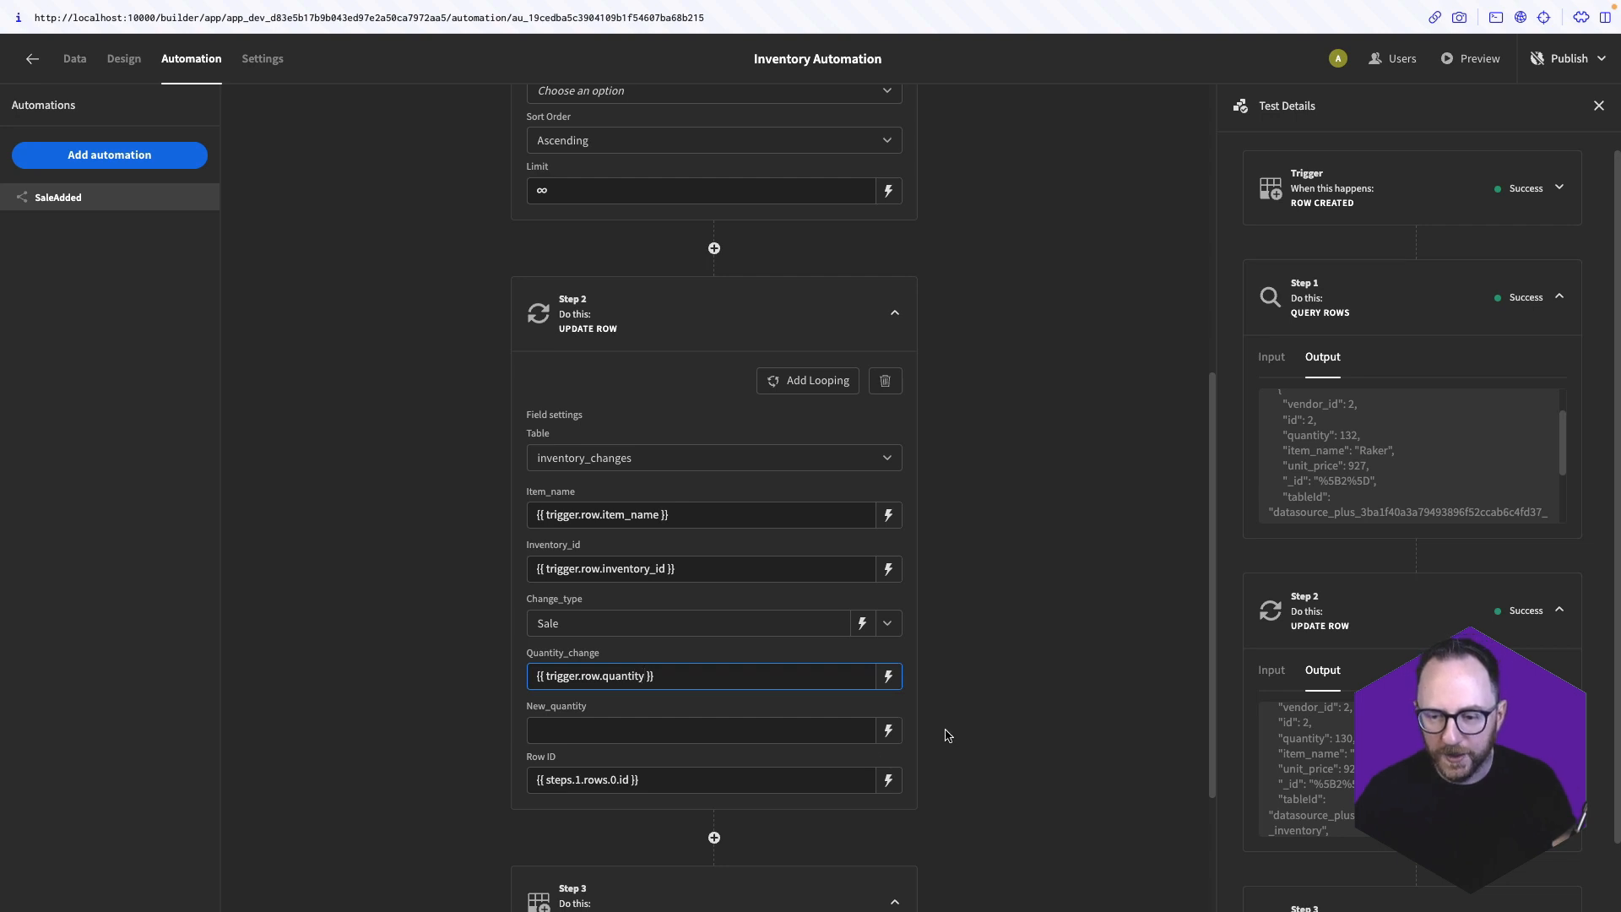
Set New_quantity to the JavaScript binding return $("steps.1.rows.0.quantity") - $("trigger.row.quantity") and save it
left_click(662, 728)
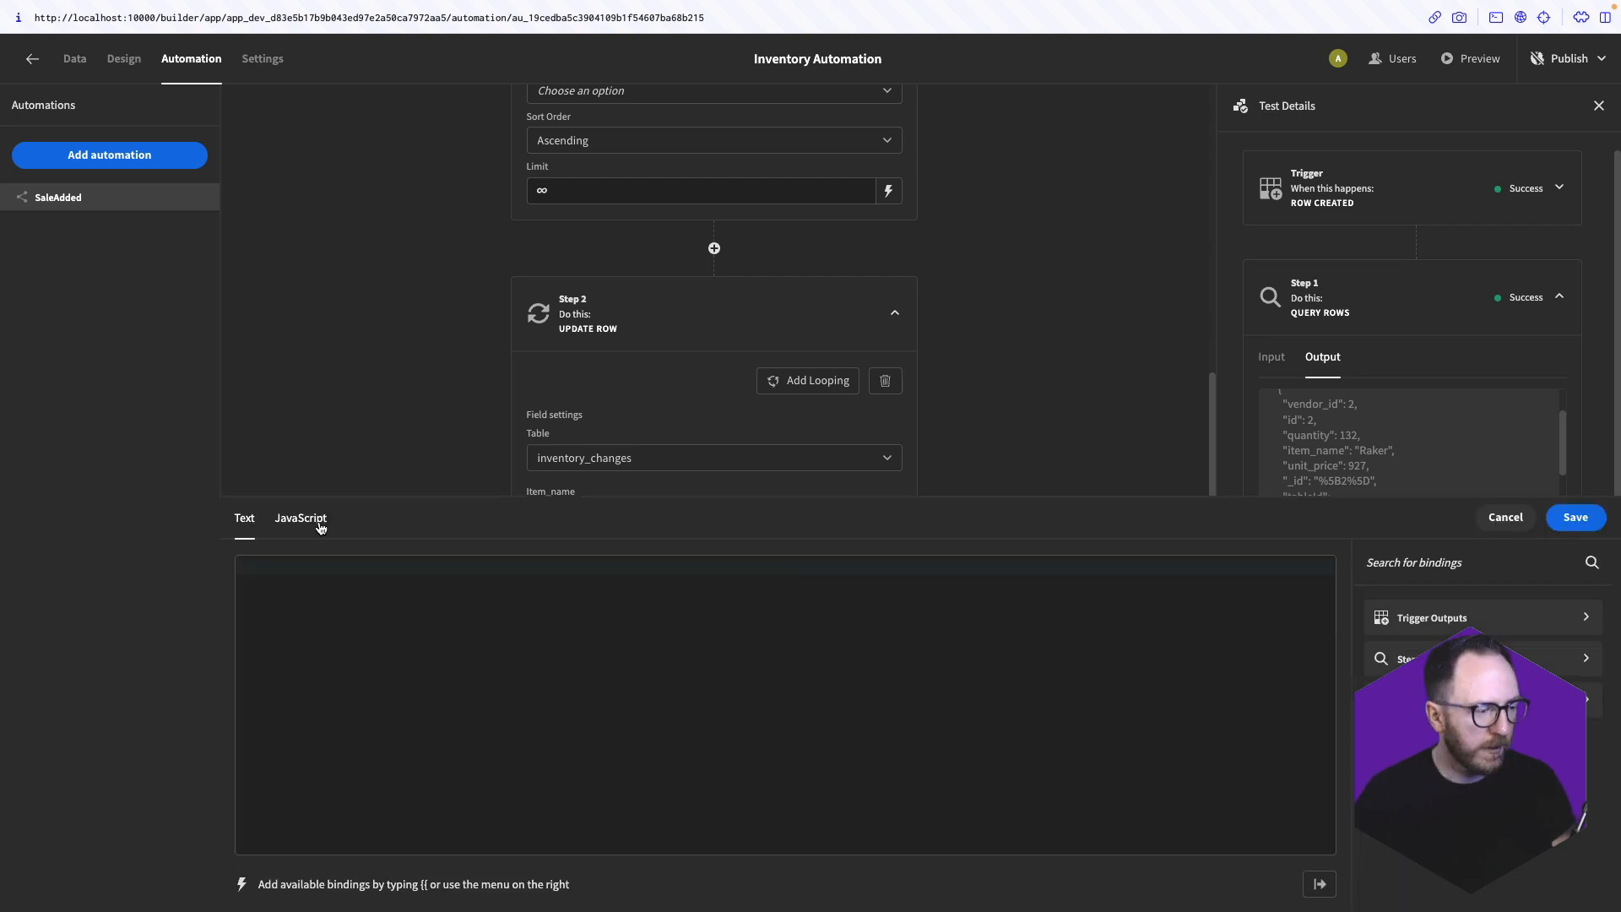
left_click(319, 524)
left_click(388, 626)
key("super+v")
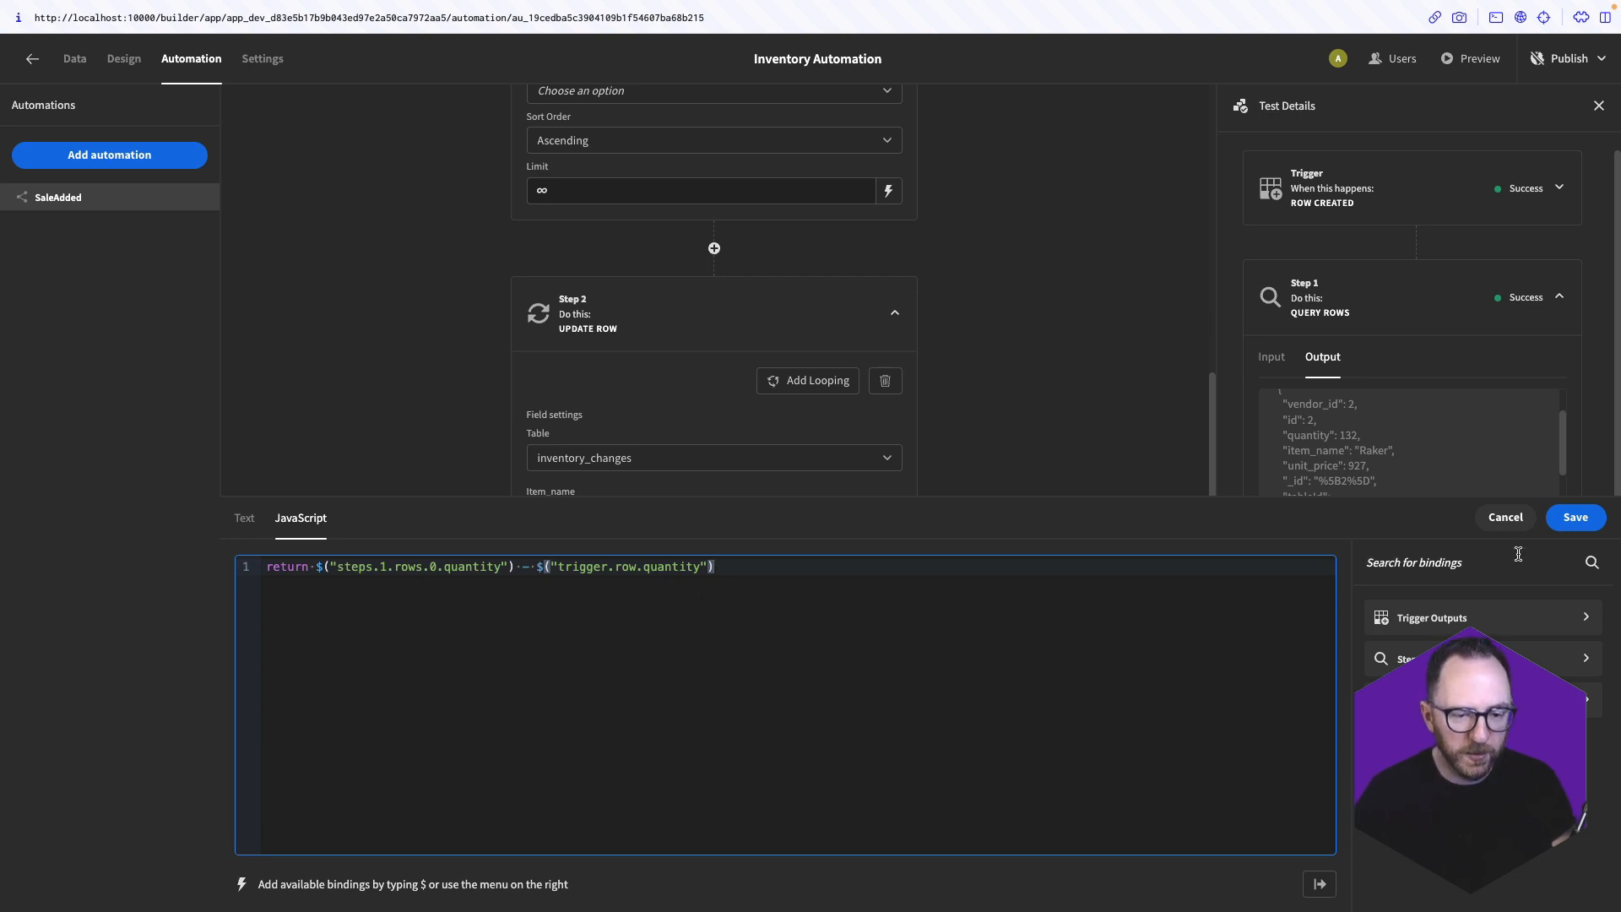
left_click(1575, 516)
Test the SaleAdded automation with the existing sales test data and review each step's output
scroll(383, 705, "down", 5)
left_click(627, 849)
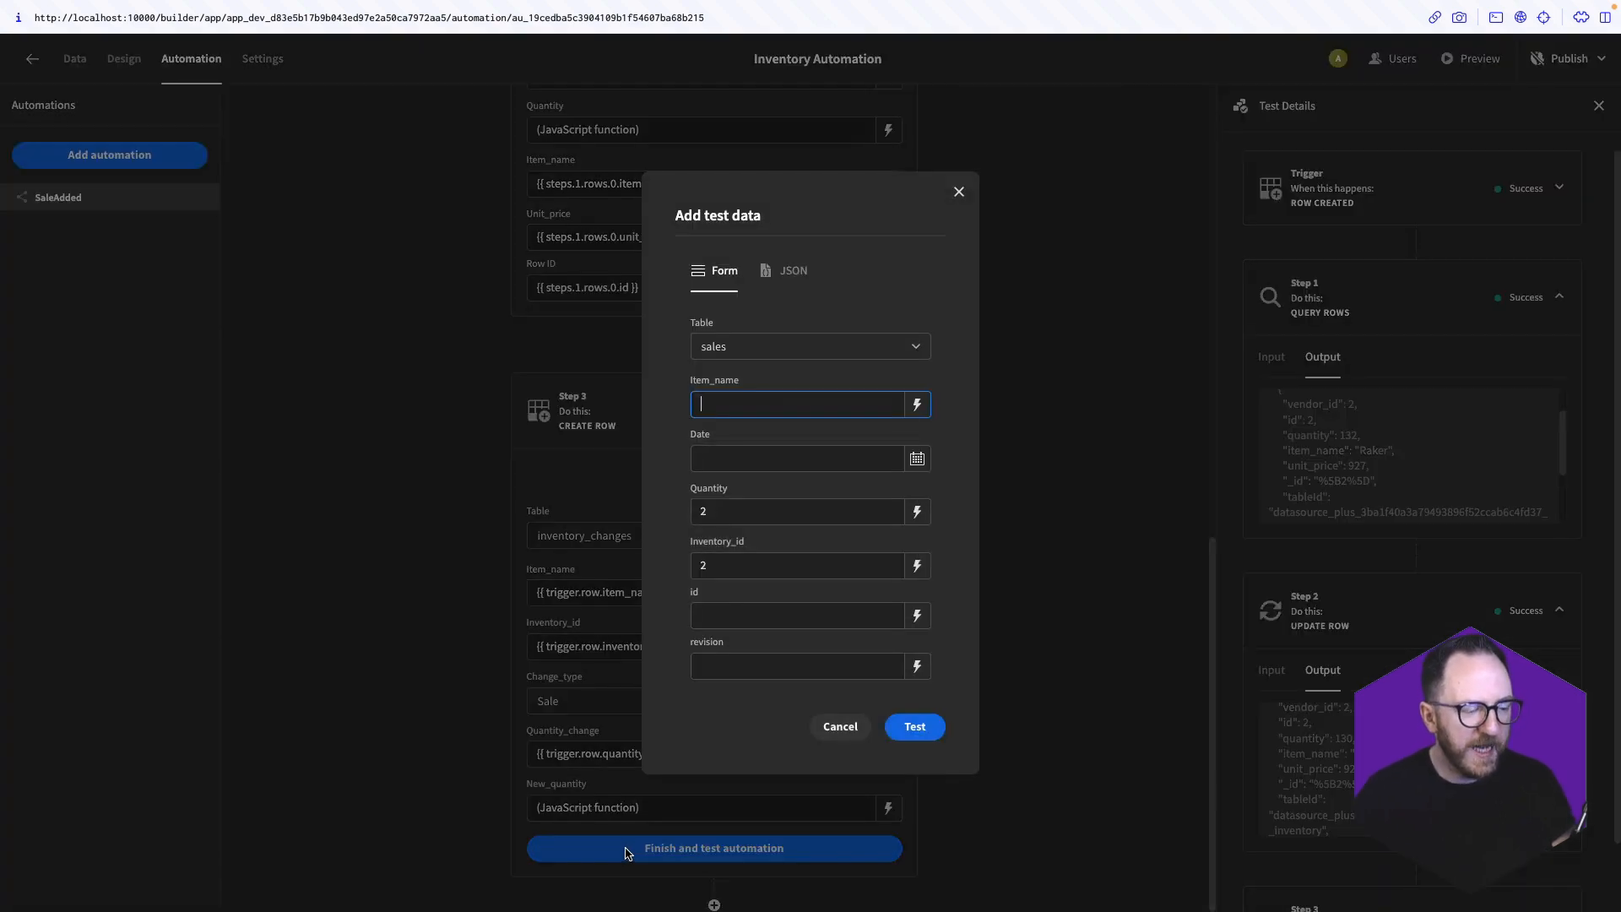
left_click(915, 726)
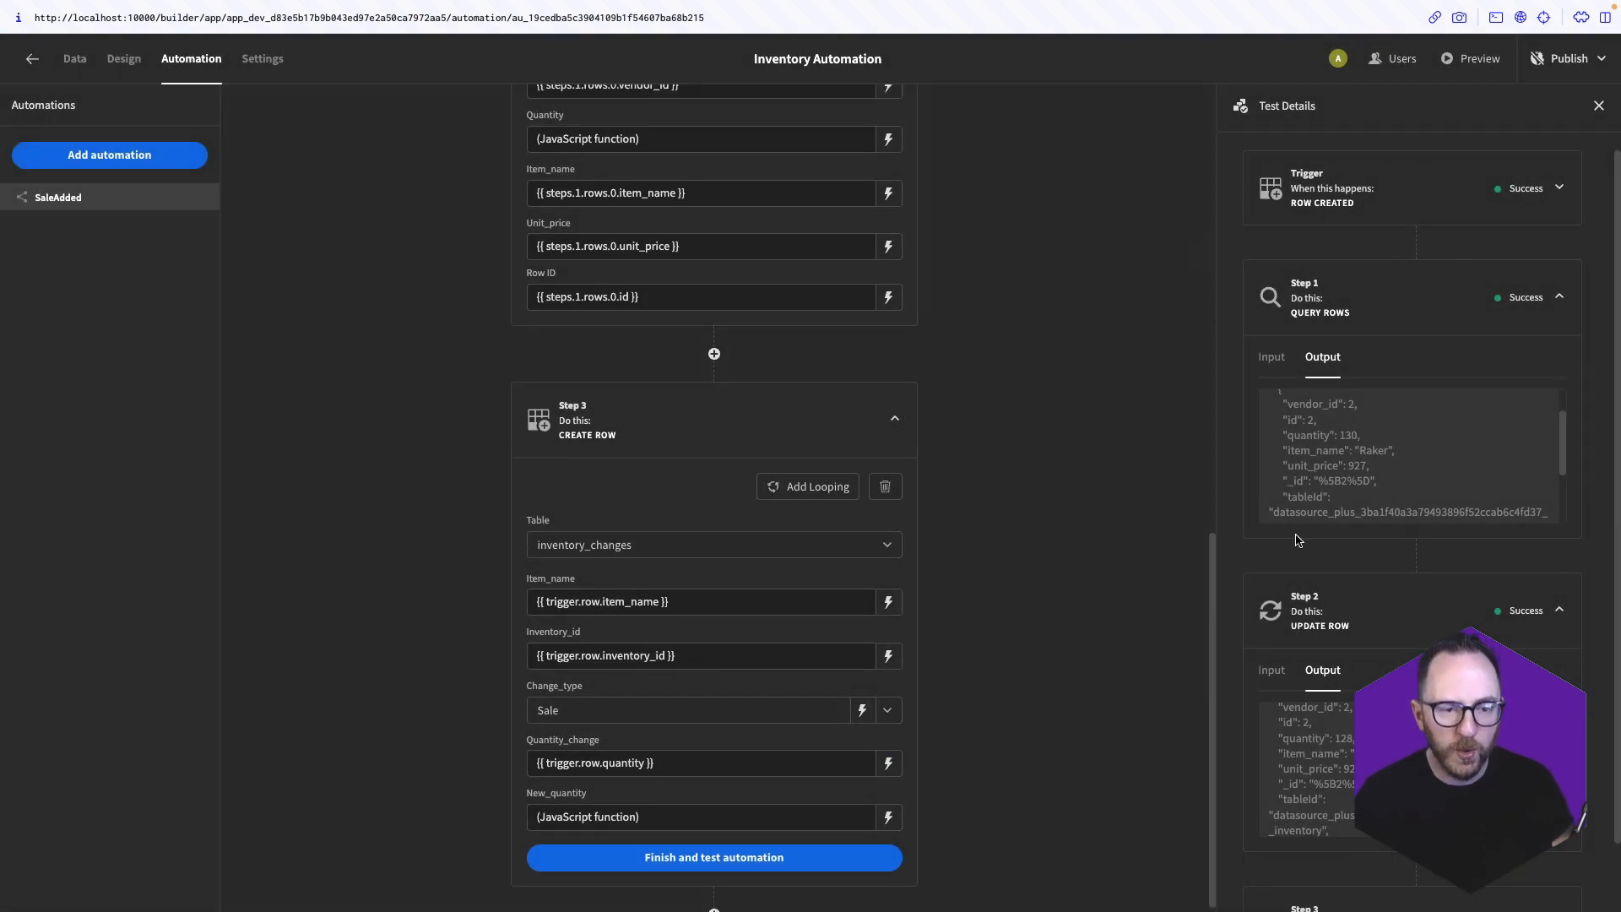
scroll(1346, 510, "down", 5)
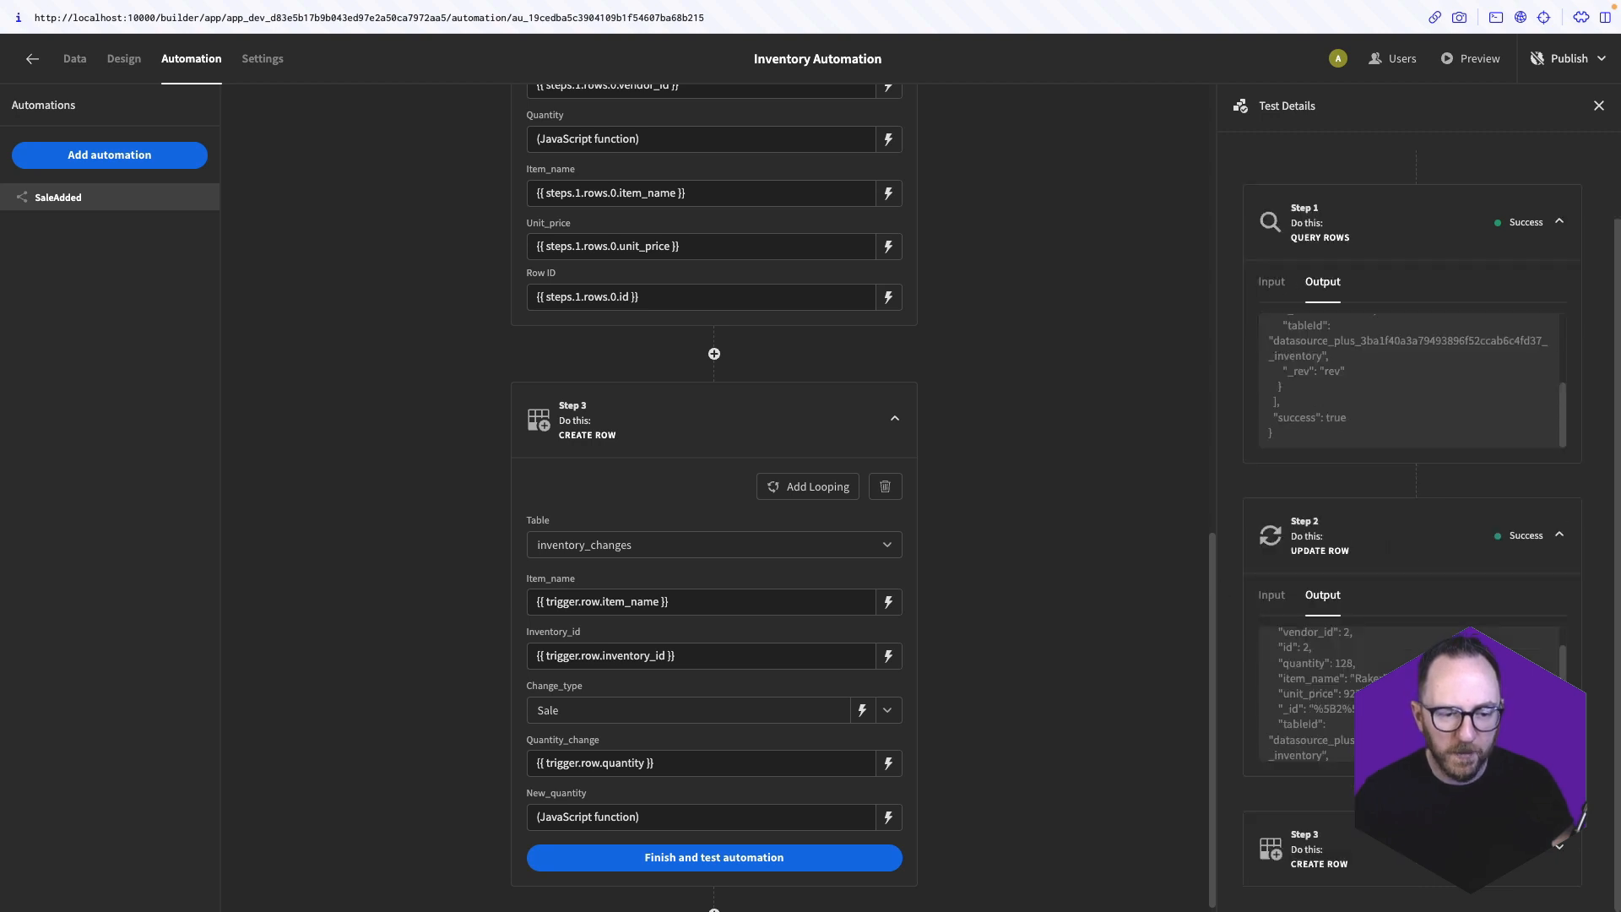
scroll(1426, 683, "down", 3)
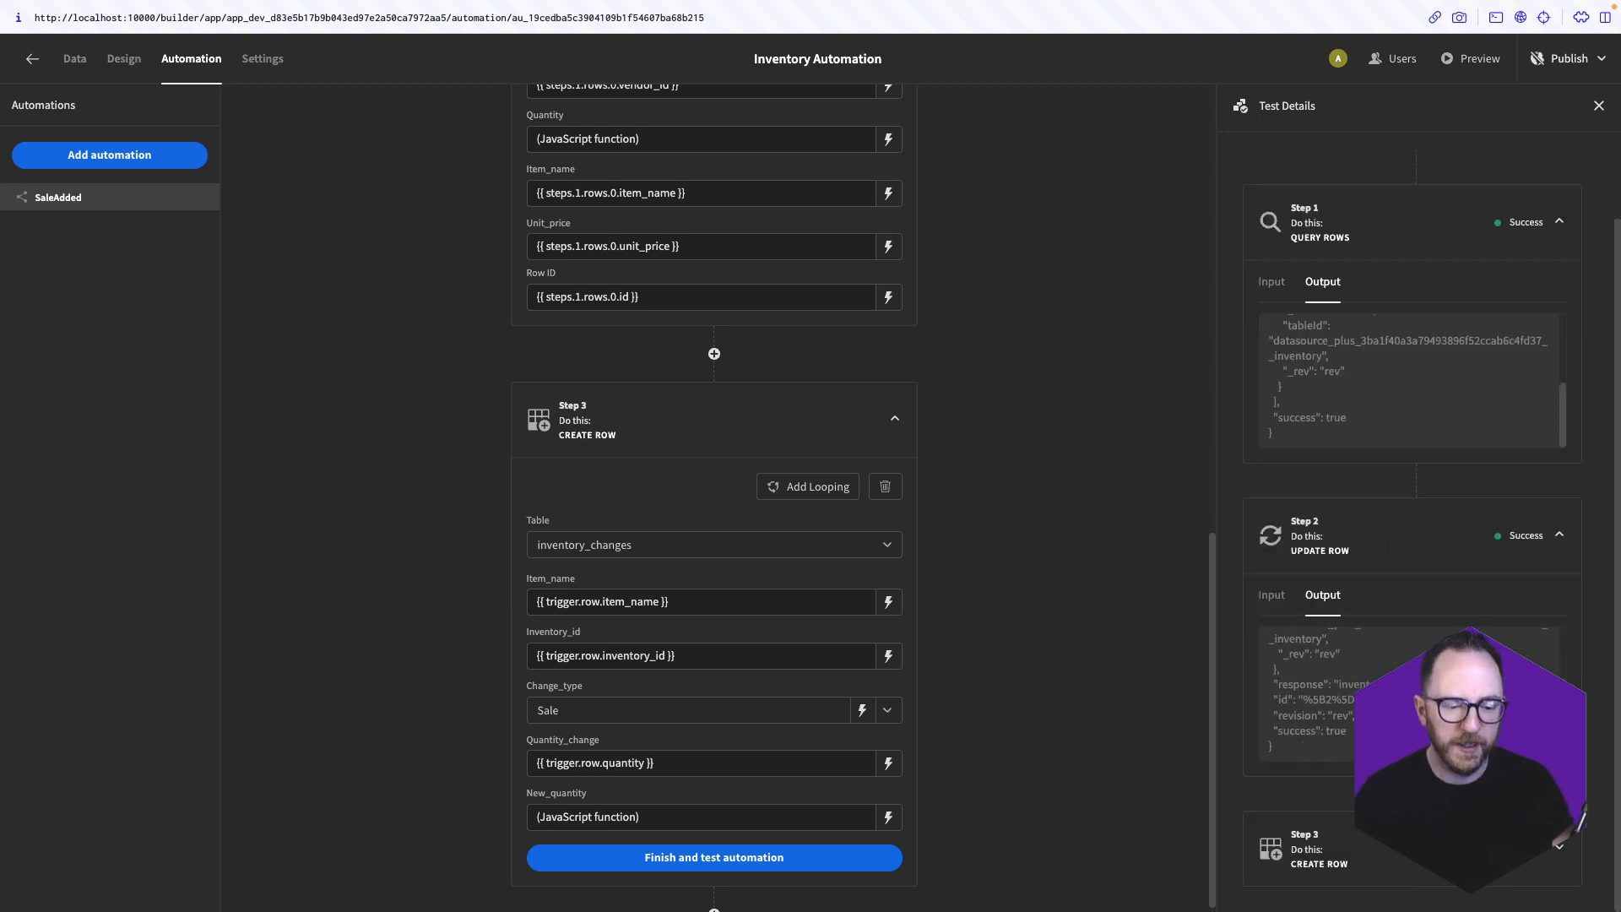
Check the inventory_changes table for the logged sale, and return to the SaleAdded automation
left_click(75, 58)
left_click(51, 217)
left_click(53, 250)
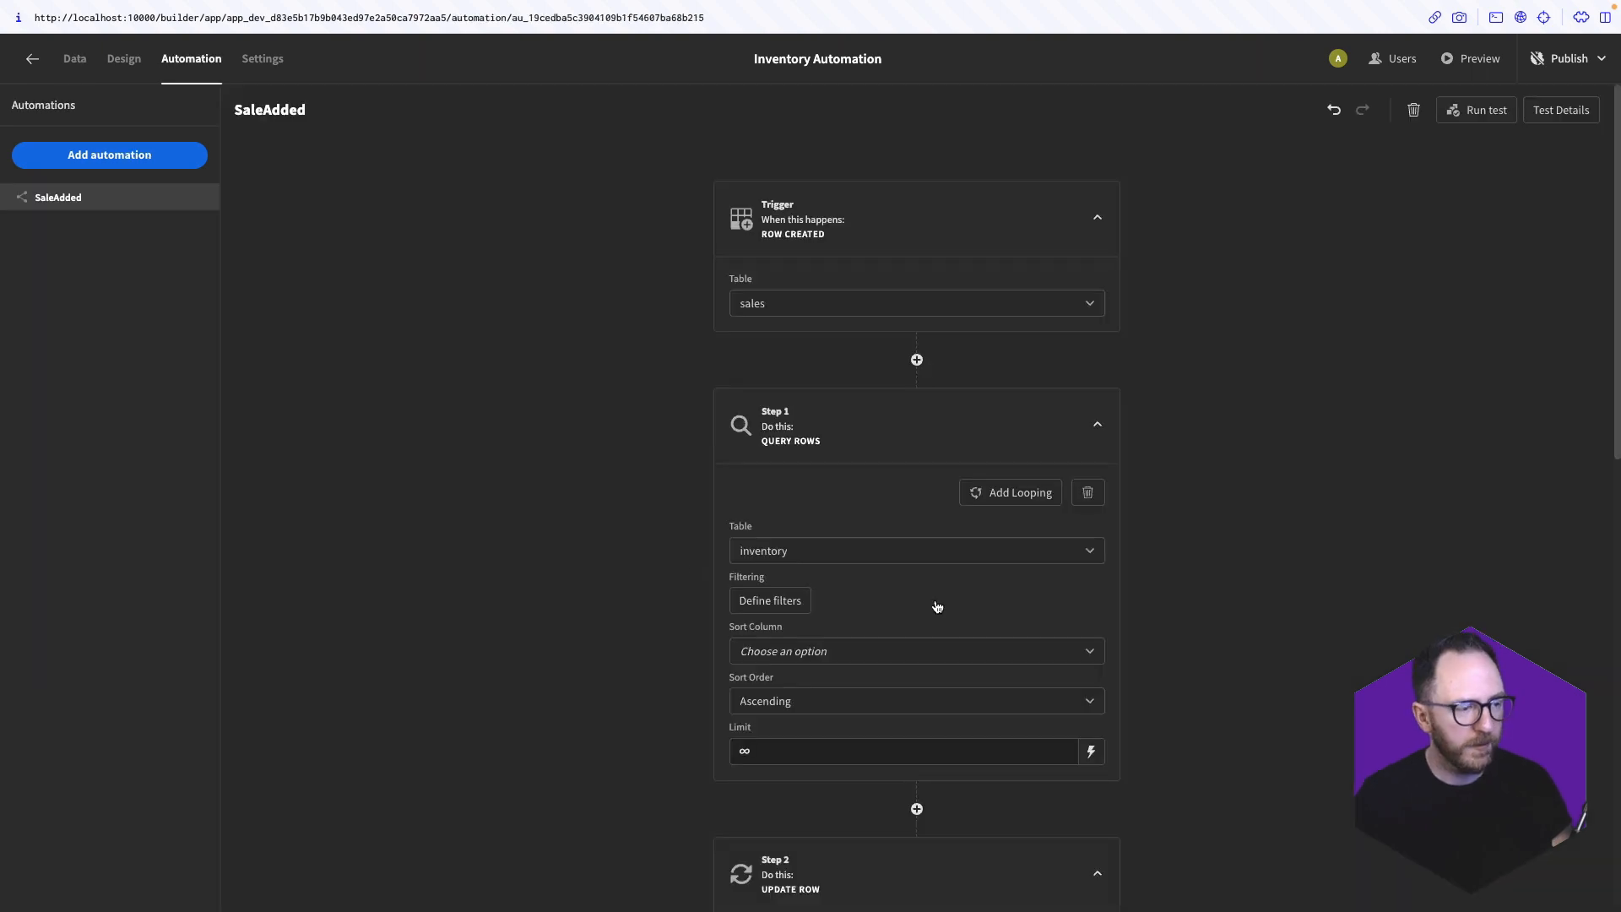
scroll(369, 519, "down", 3)
scroll(395, 507, "up", 5)
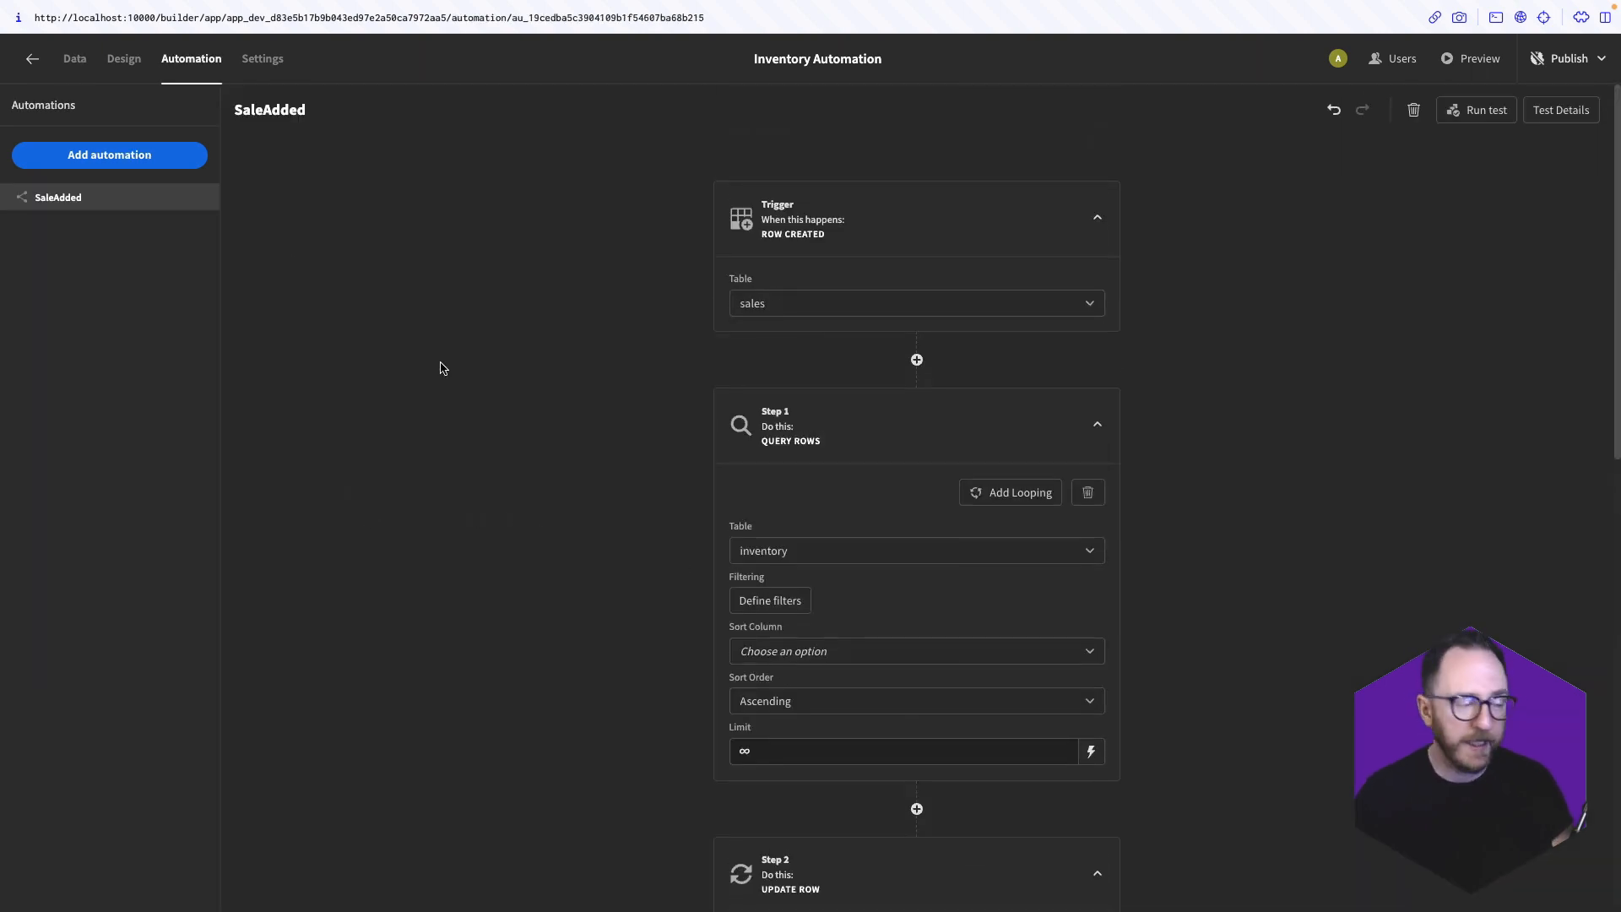
Duplicate the SaleAdded automation as ReturnAdded and set the copy's trigger table to returns
left_click(200, 196)
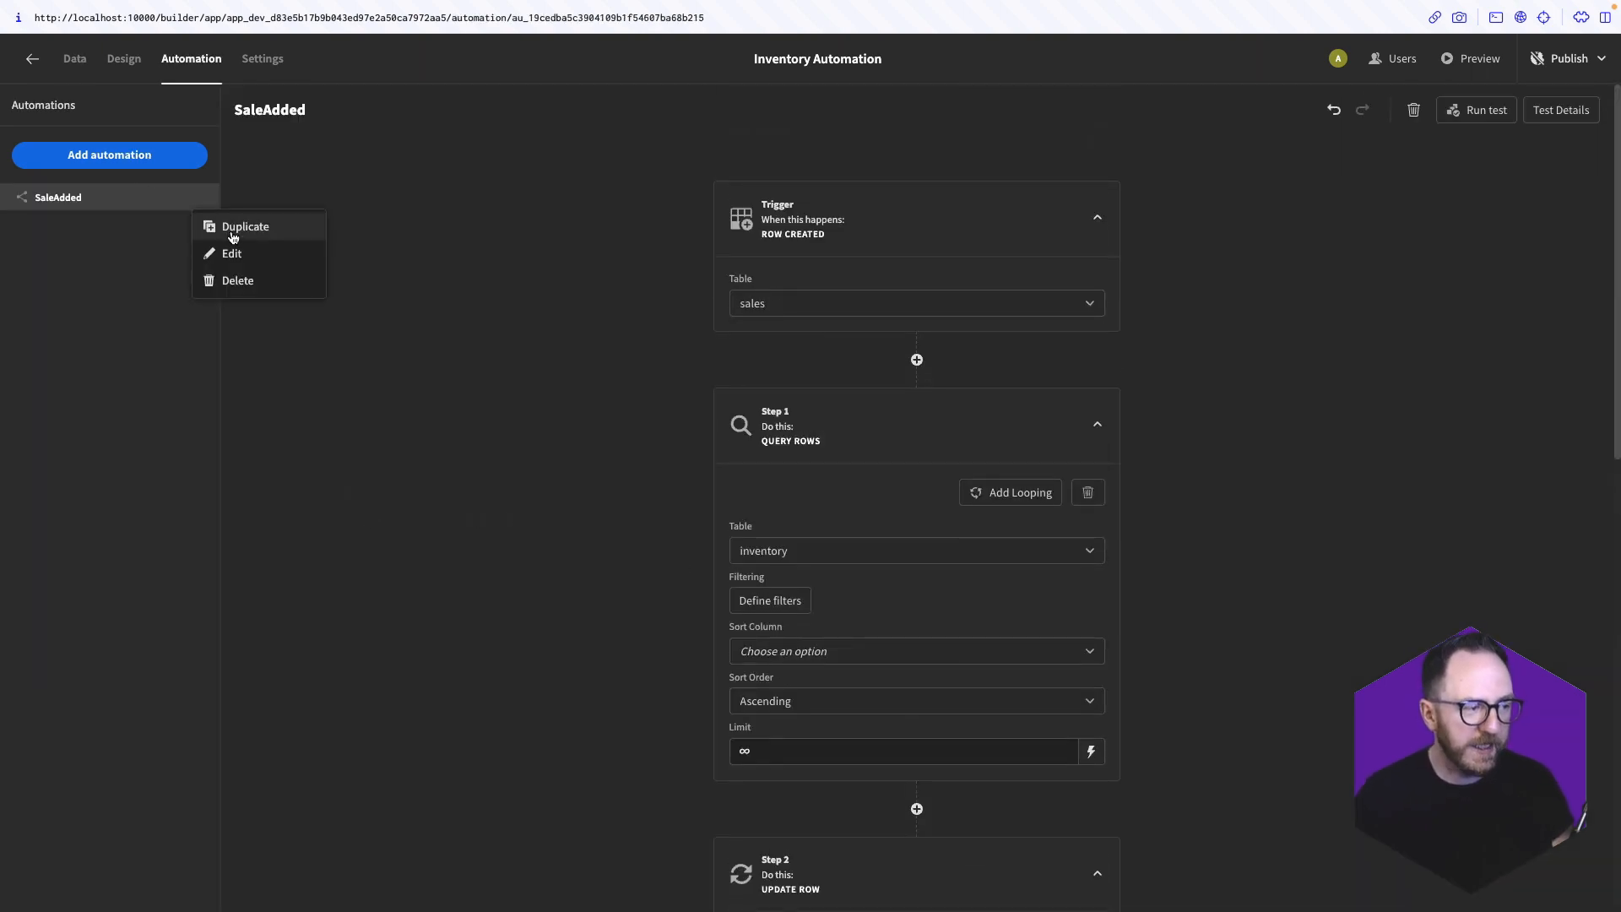
left_click(238, 224)
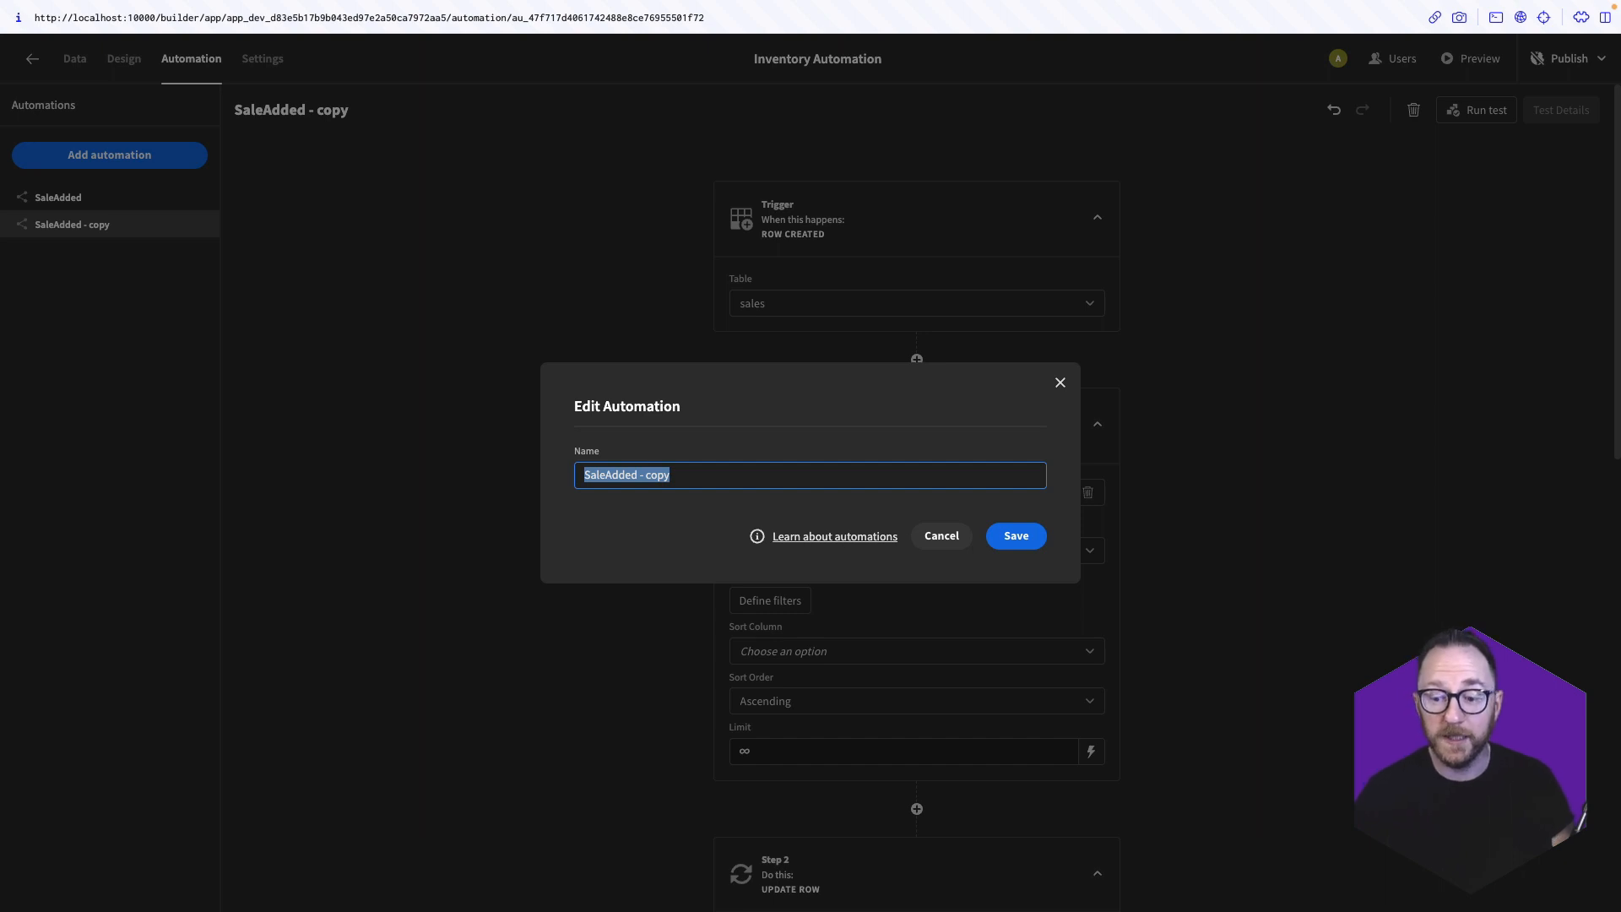
type("ReturnAdded")
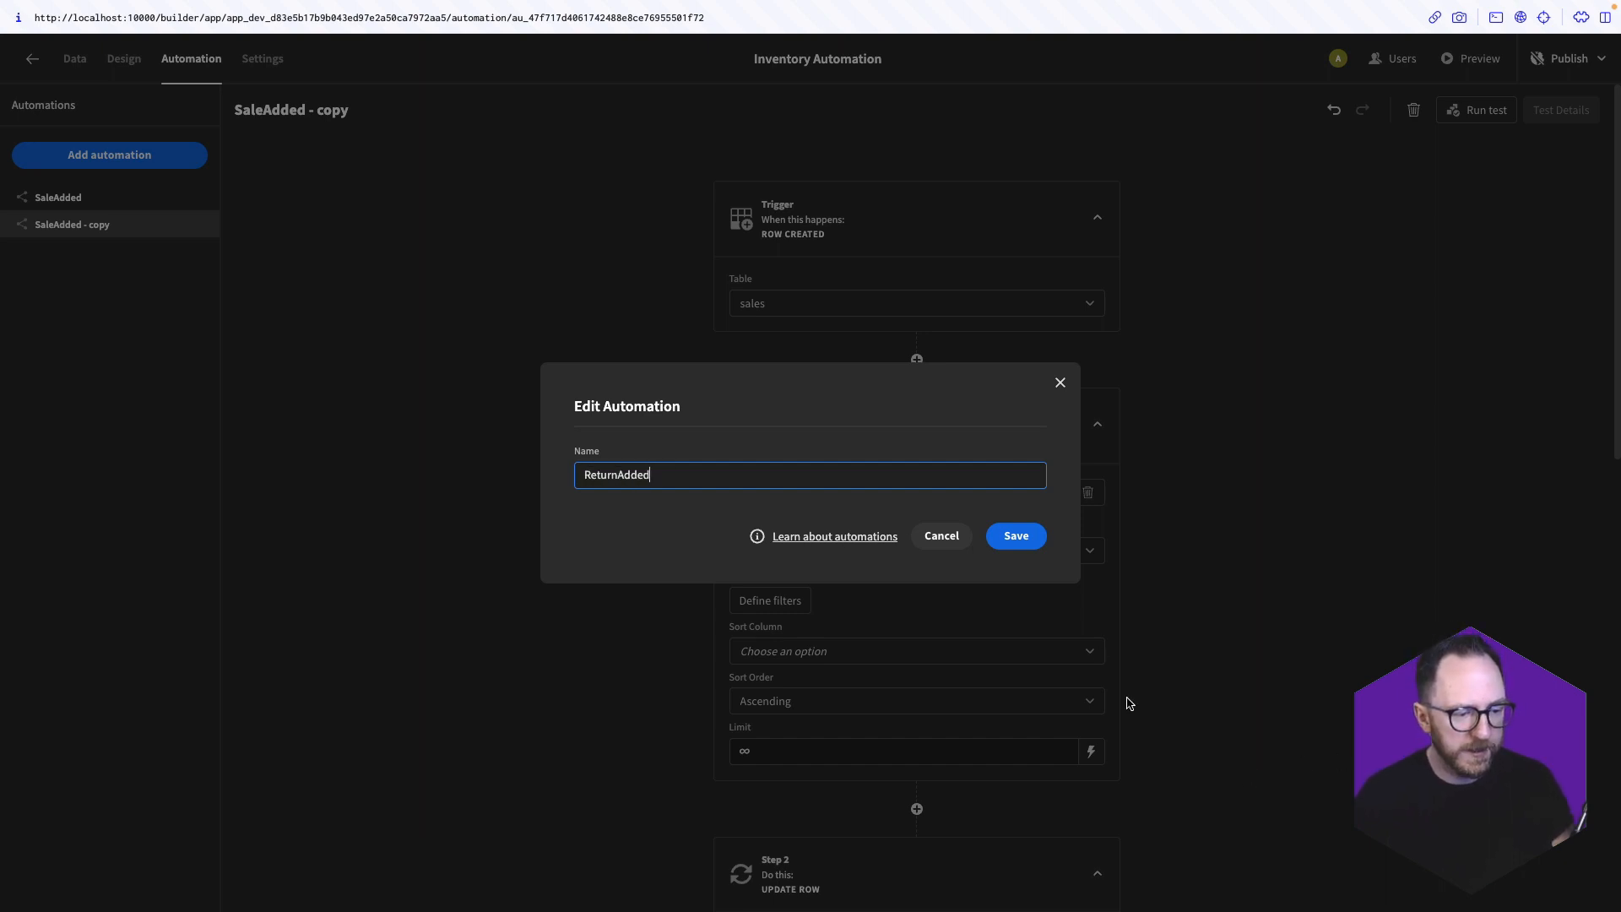
left_click(1017, 536)
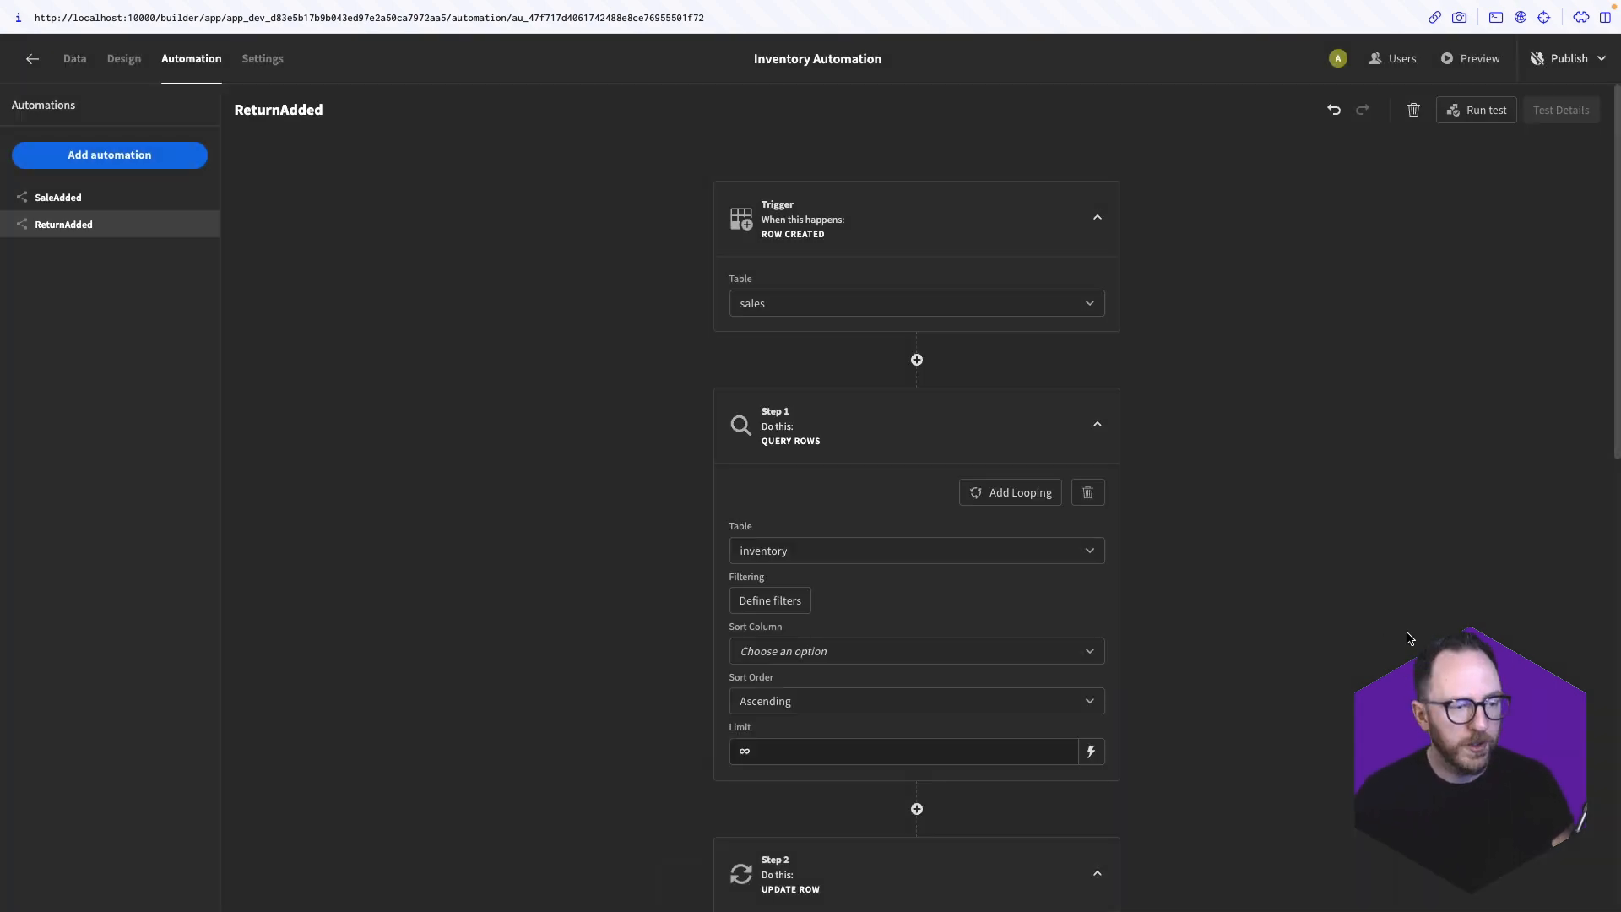
left_click(743, 314)
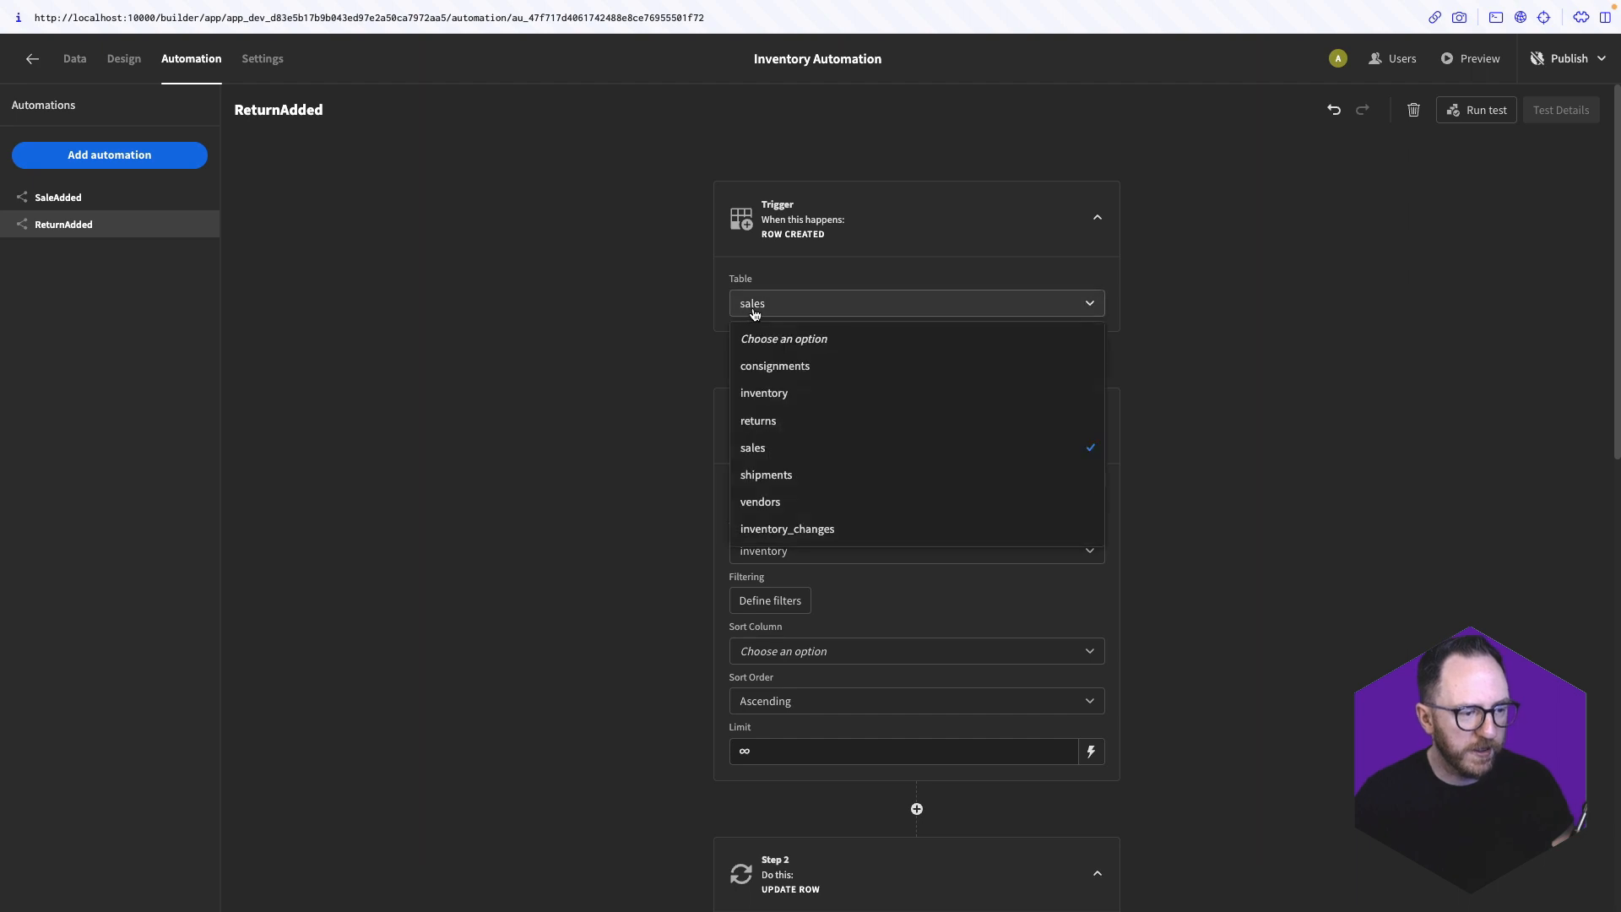
left_click(787, 423)
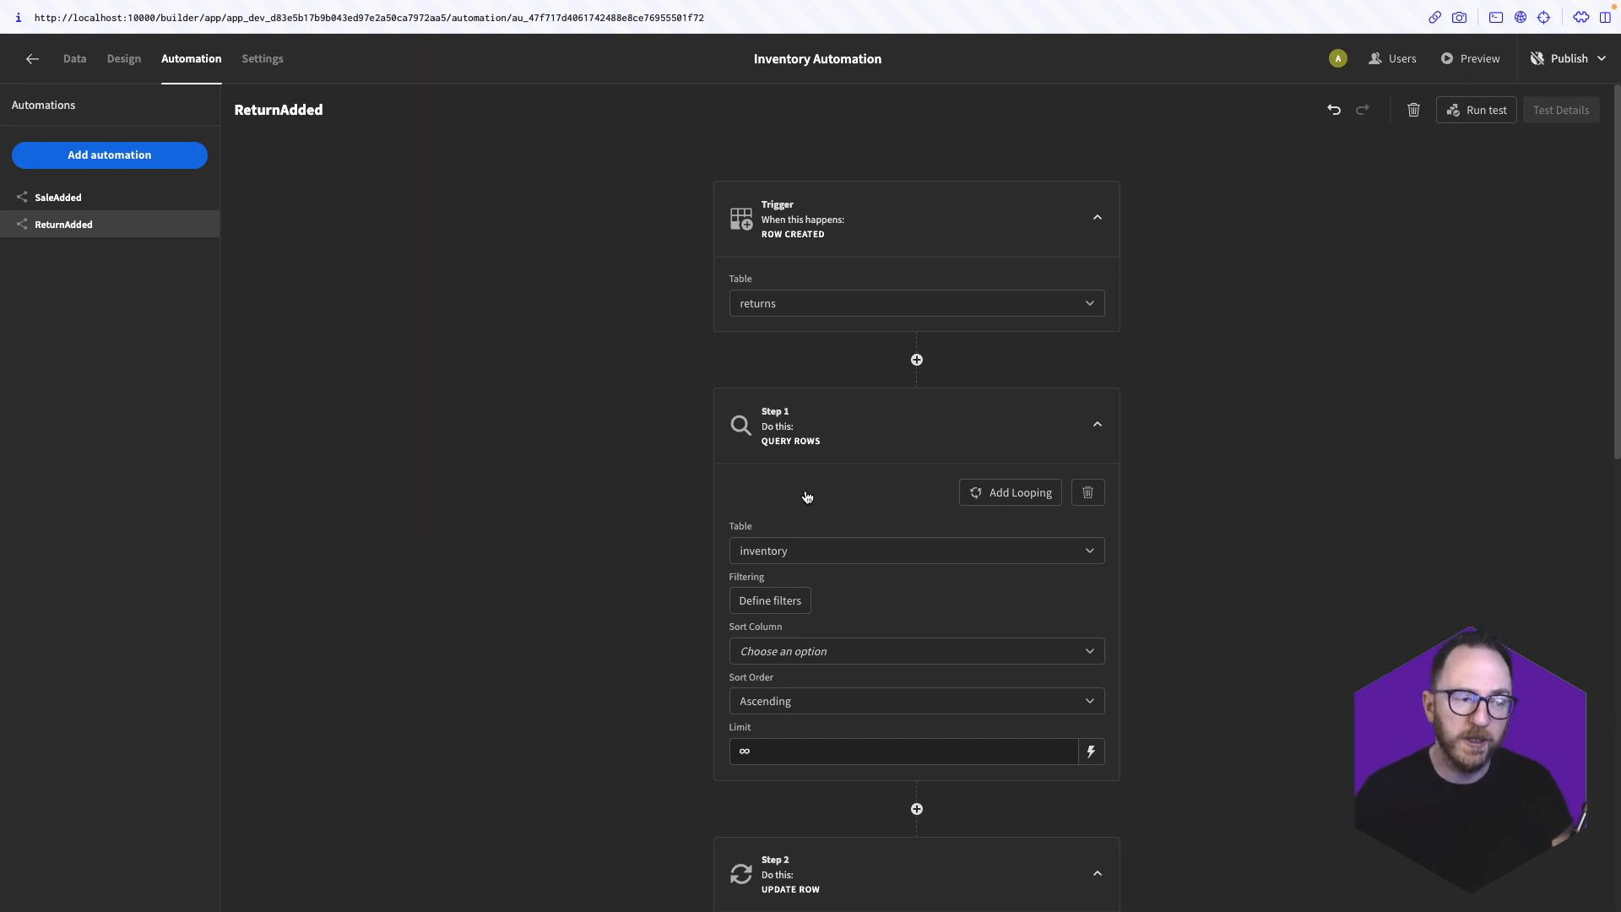
Examine how the columns of the returns, sales and inventory tables relate, and return to the ReturnAdded automation
left_click(76, 59)
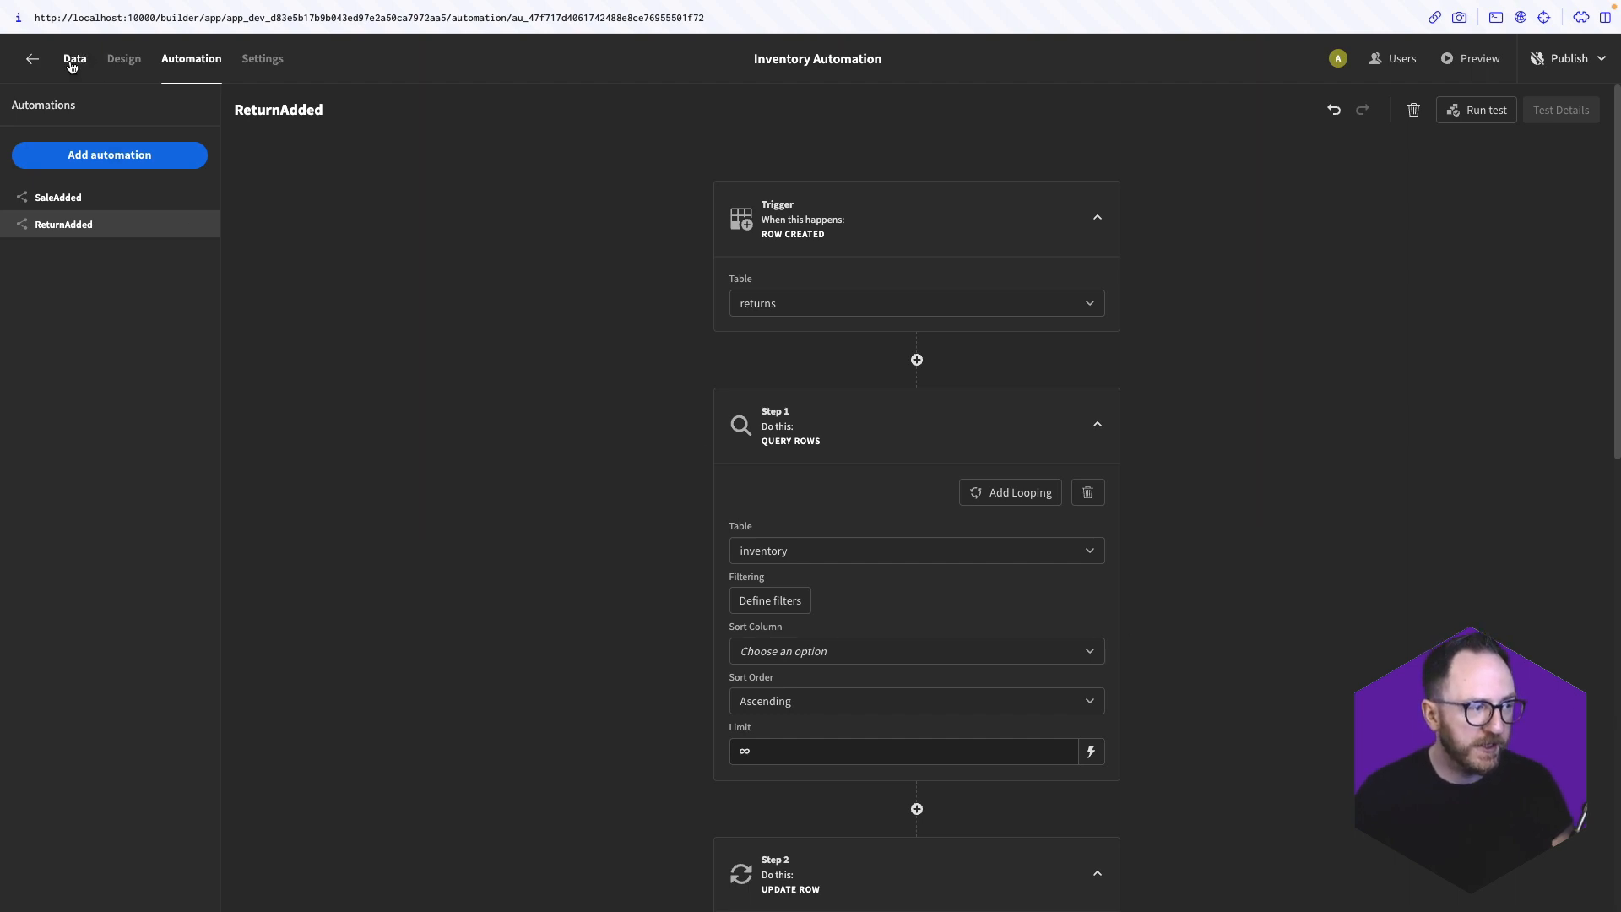
left_click(54, 283)
left_click(61, 361)
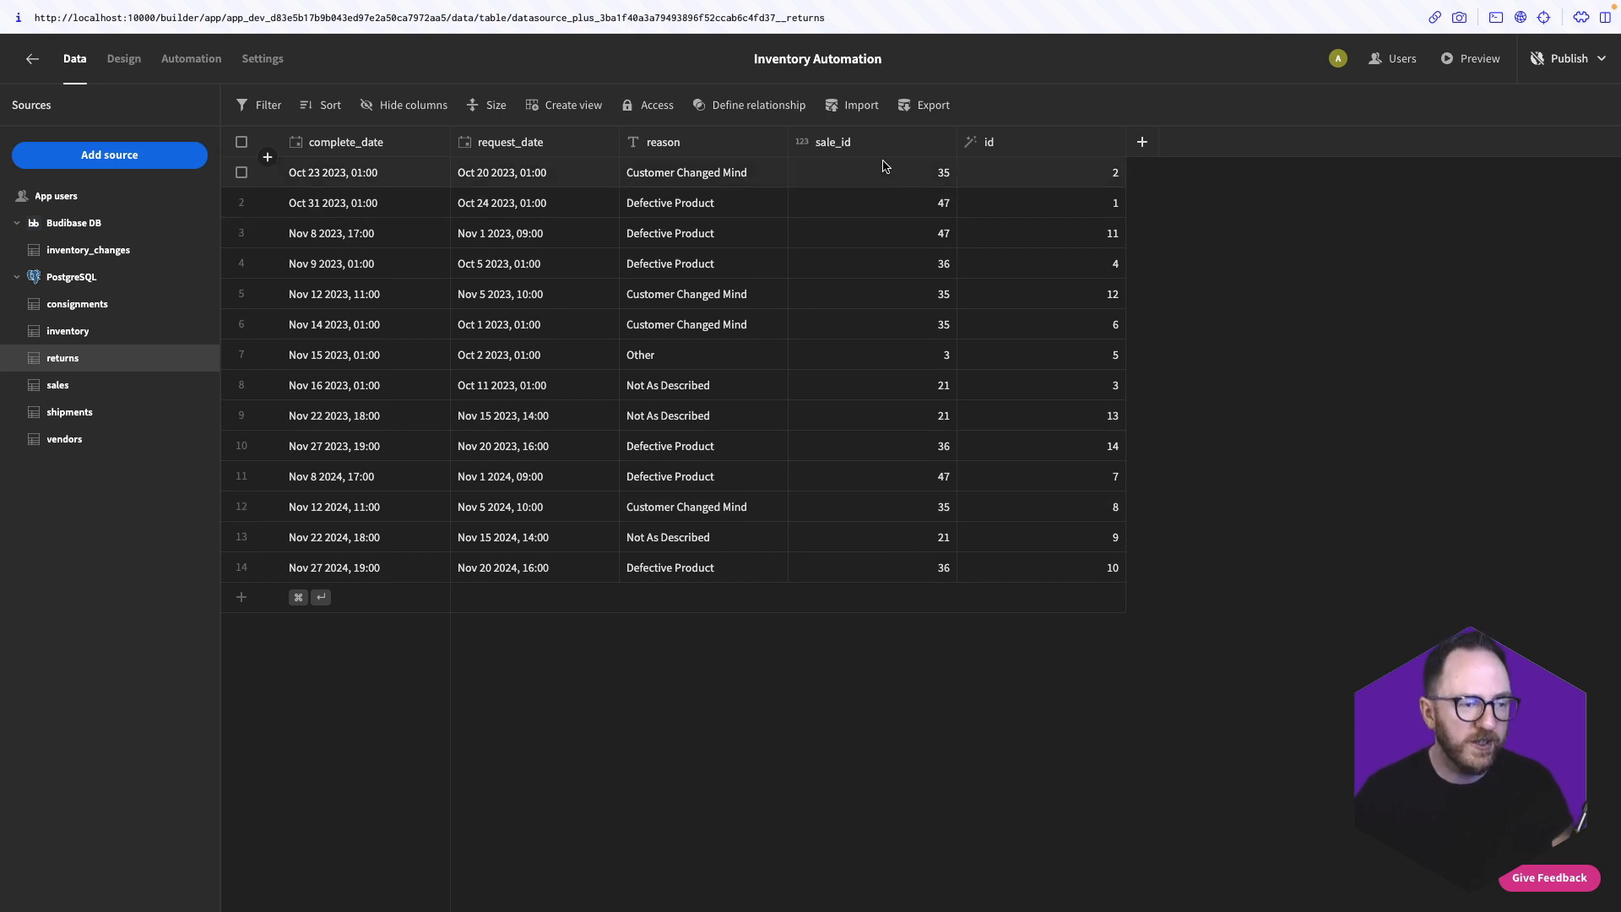
left_click(81, 393)
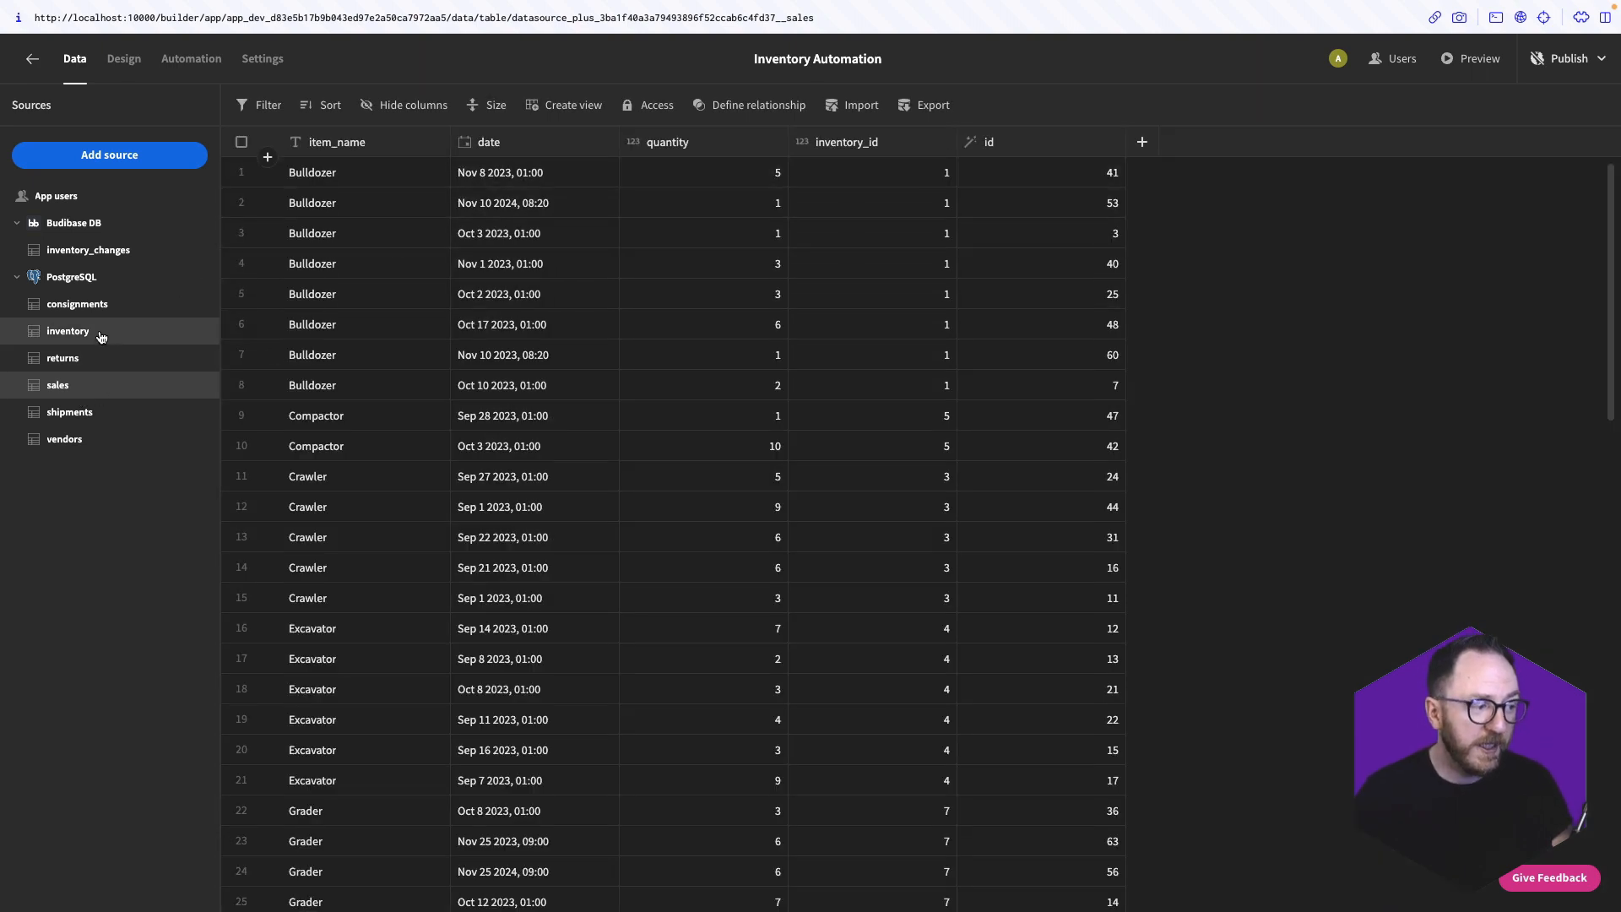
left_click(68, 331)
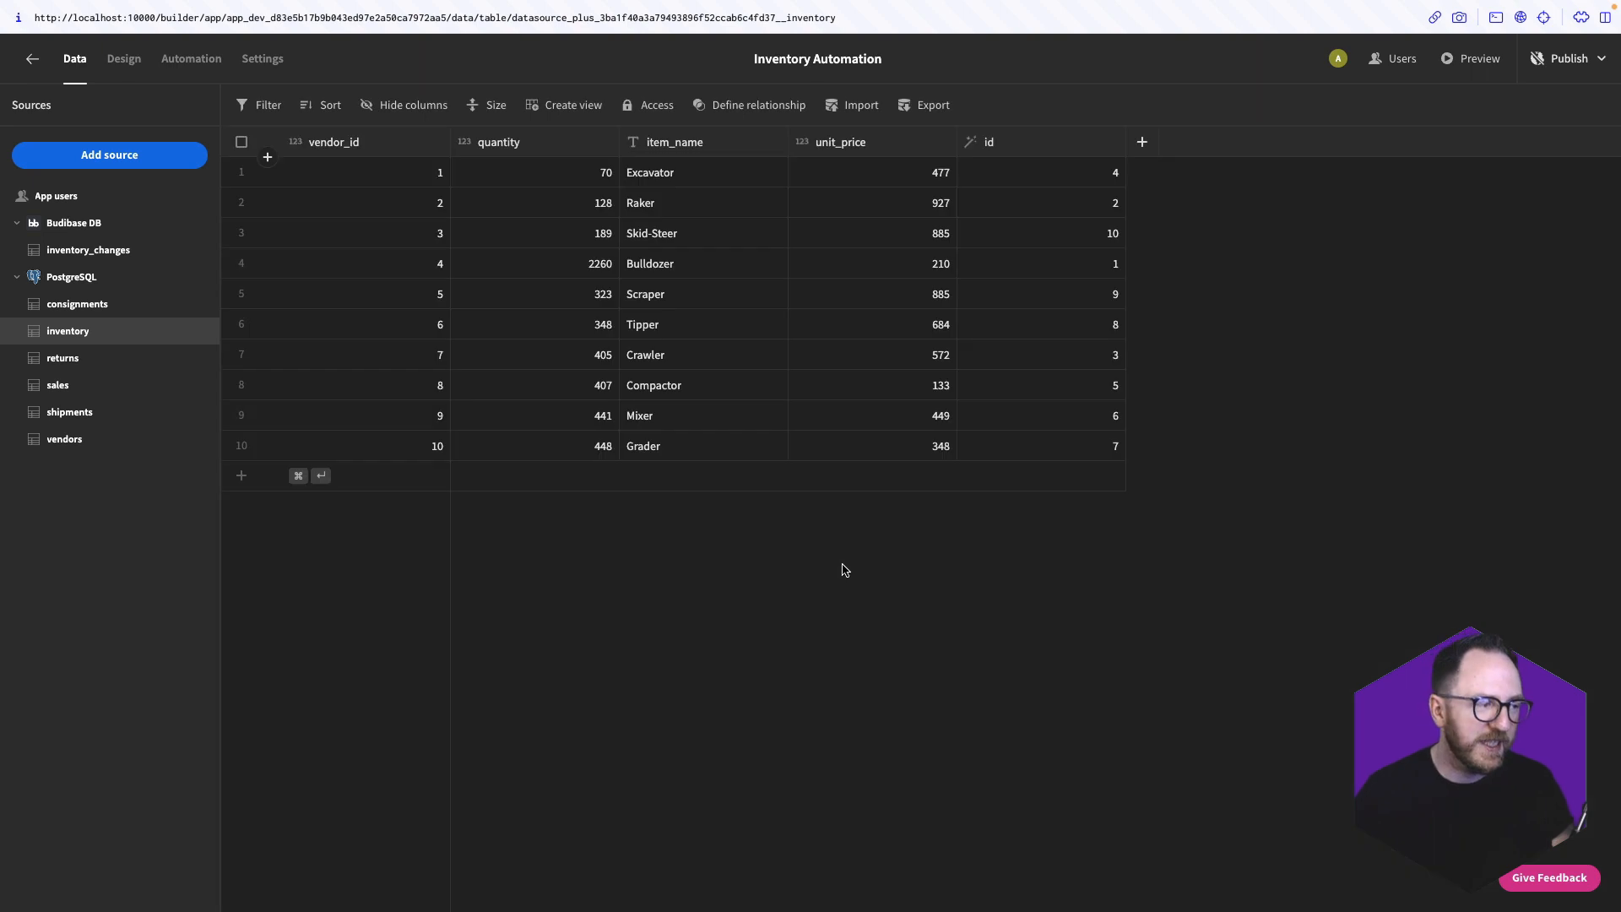
left_click(120, 66)
left_click(190, 61)
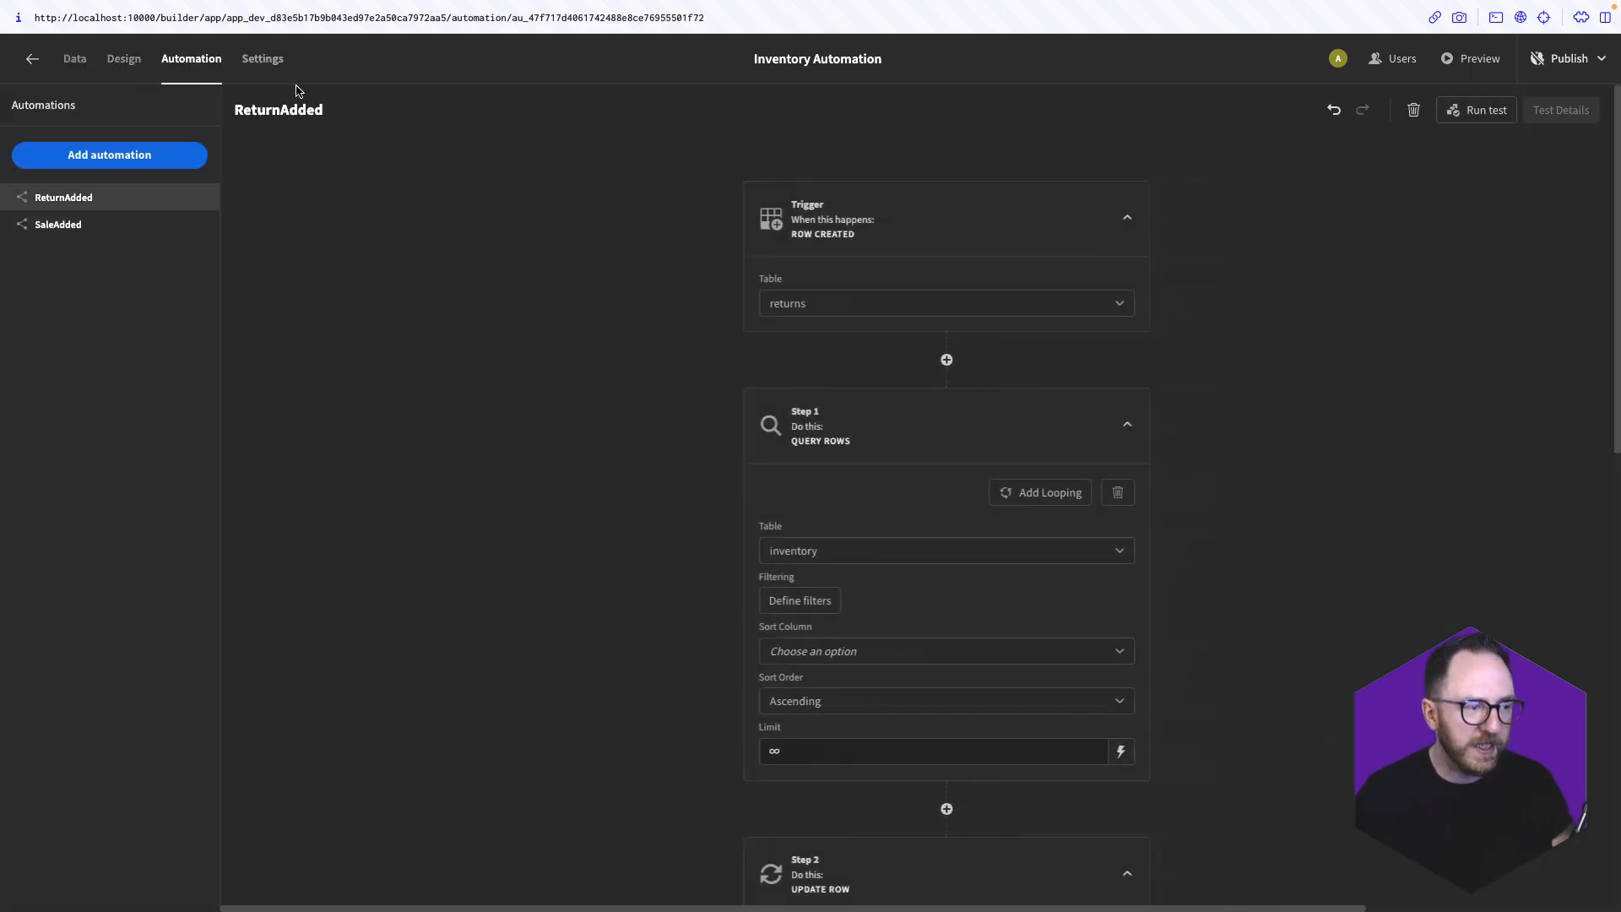
Add a Query Rows step directly after the ReturnAdded trigger and set its table to sales
left_click(916, 359)
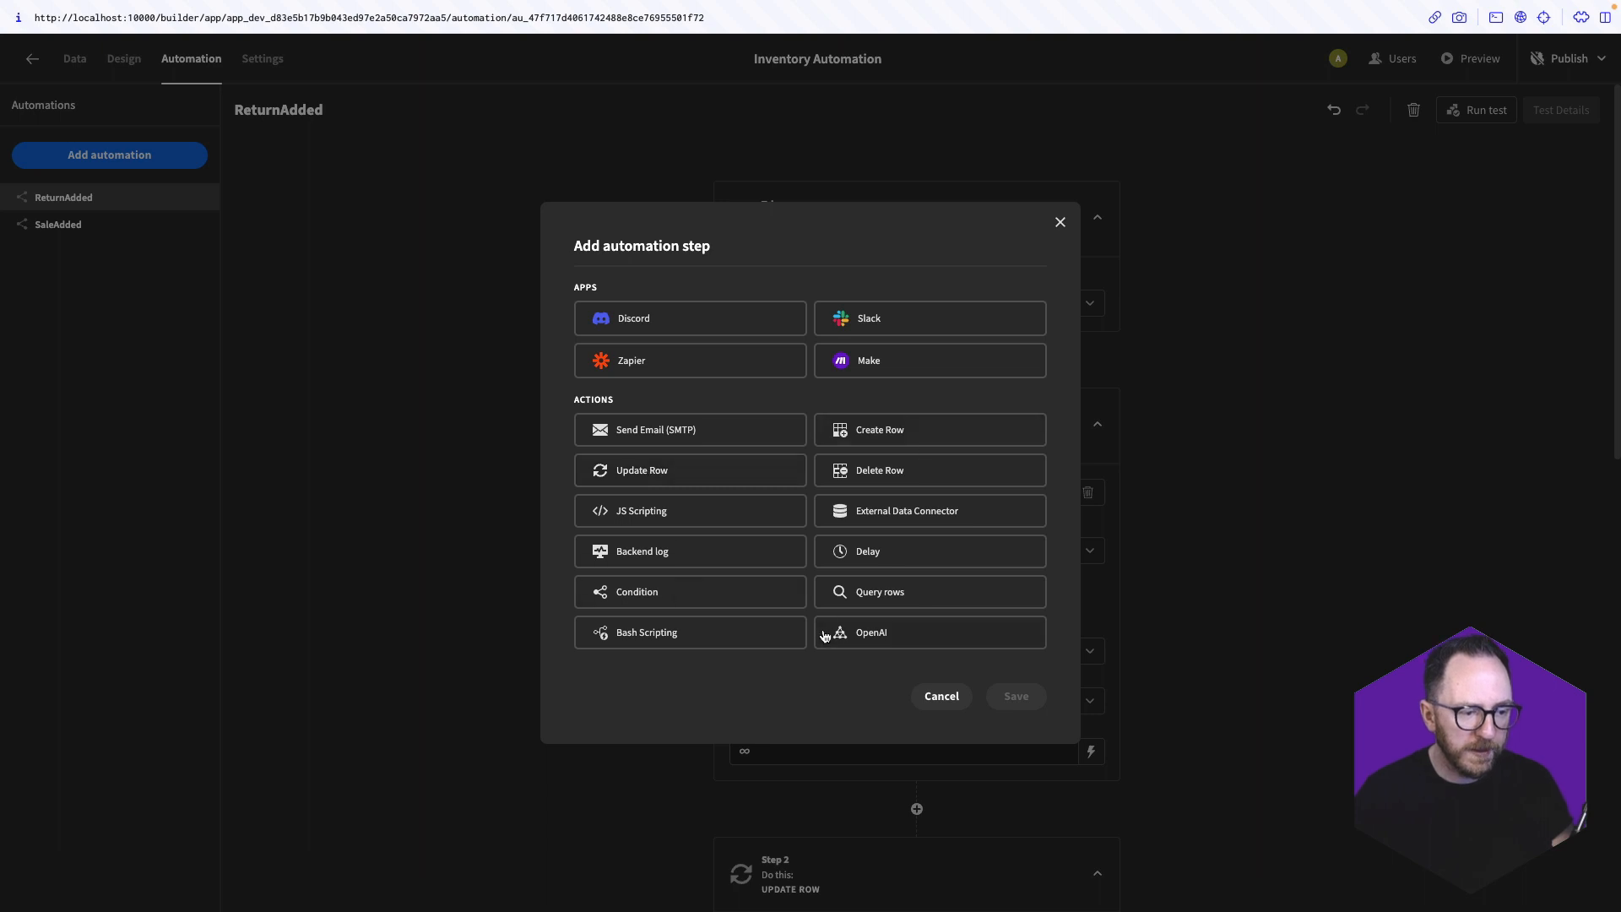
left_click(865, 594)
left_click(1016, 697)
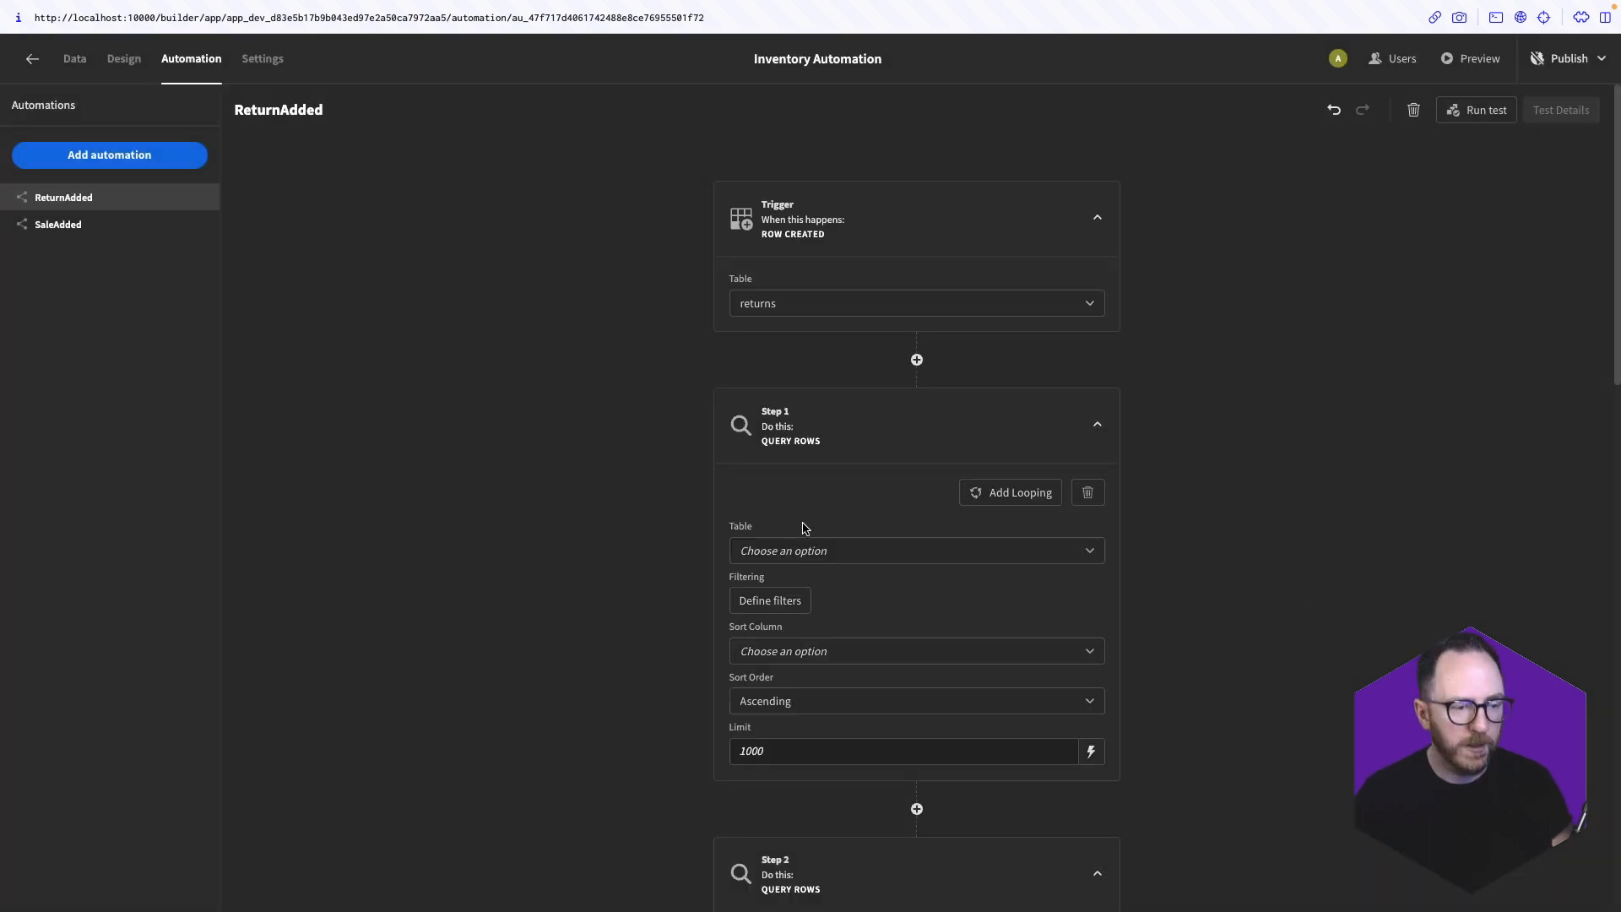
left_click(770, 557)
left_click(799, 717)
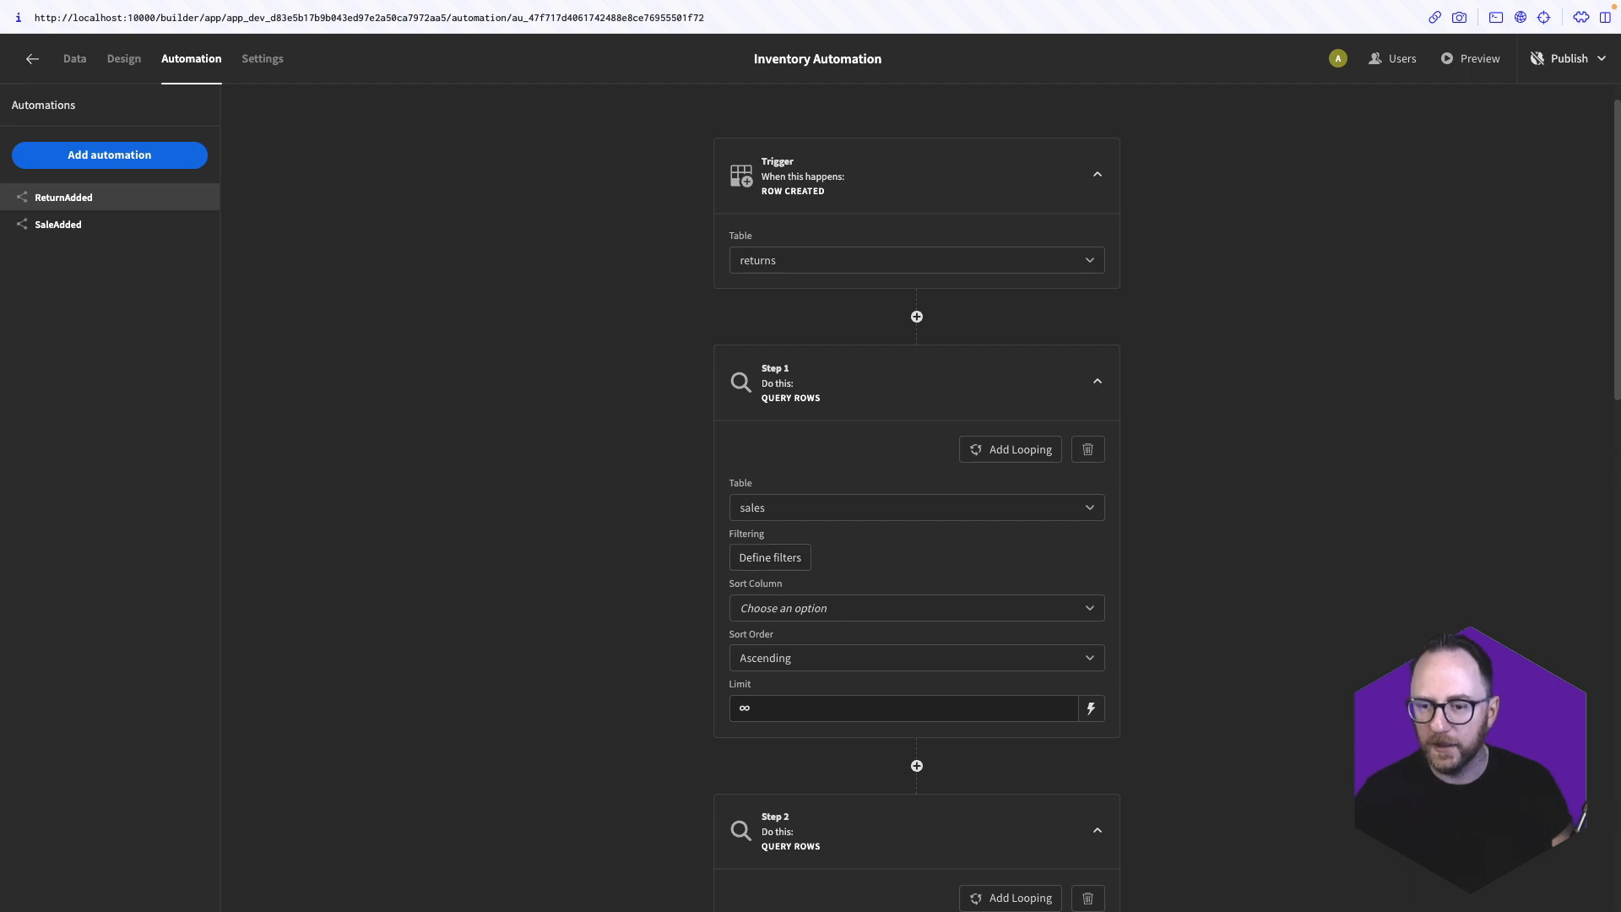
Filter the sales Query Rows step so id equals the binding {{ trigger.row.sale_id }}, and save the filter
left_click(771, 557)
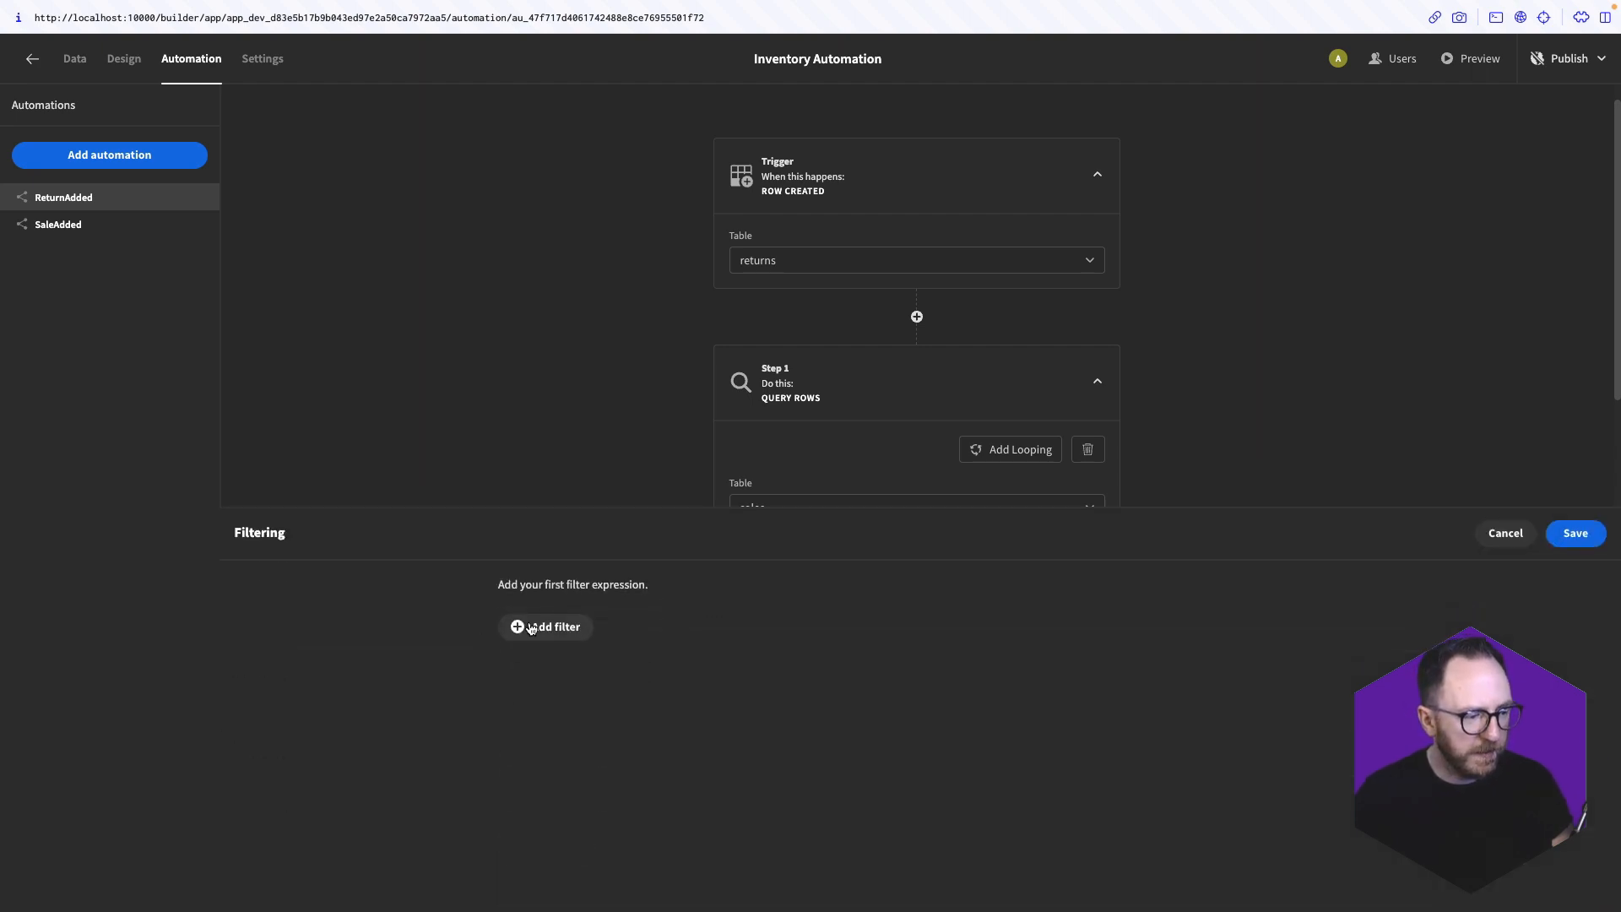
left_click(544, 686)
left_click(528, 788)
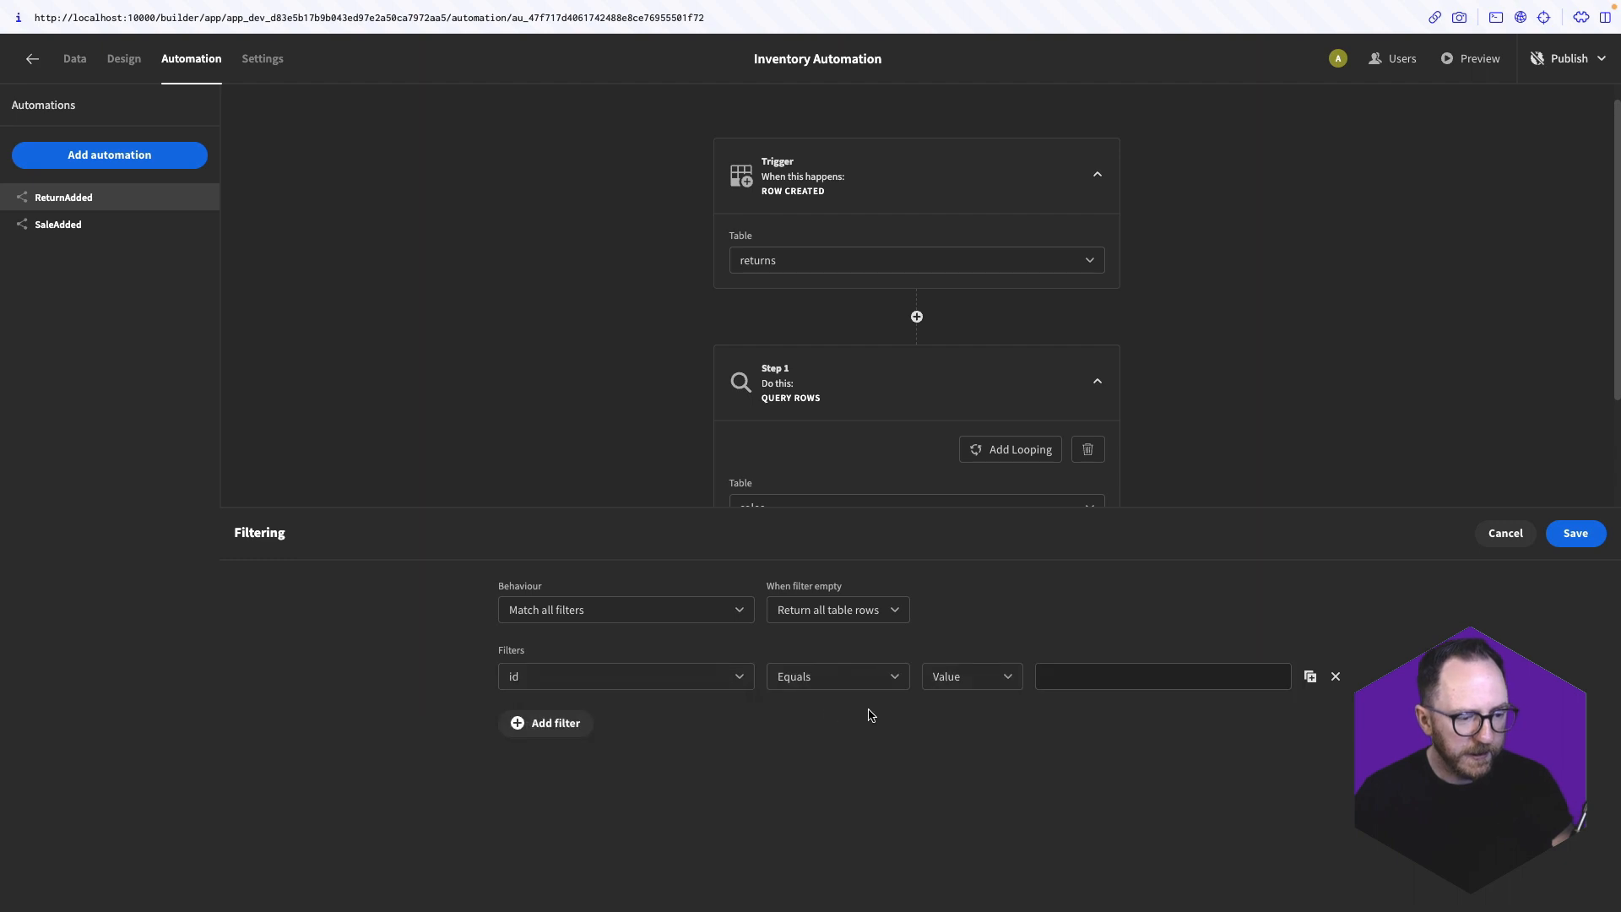
left_click(1003, 676)
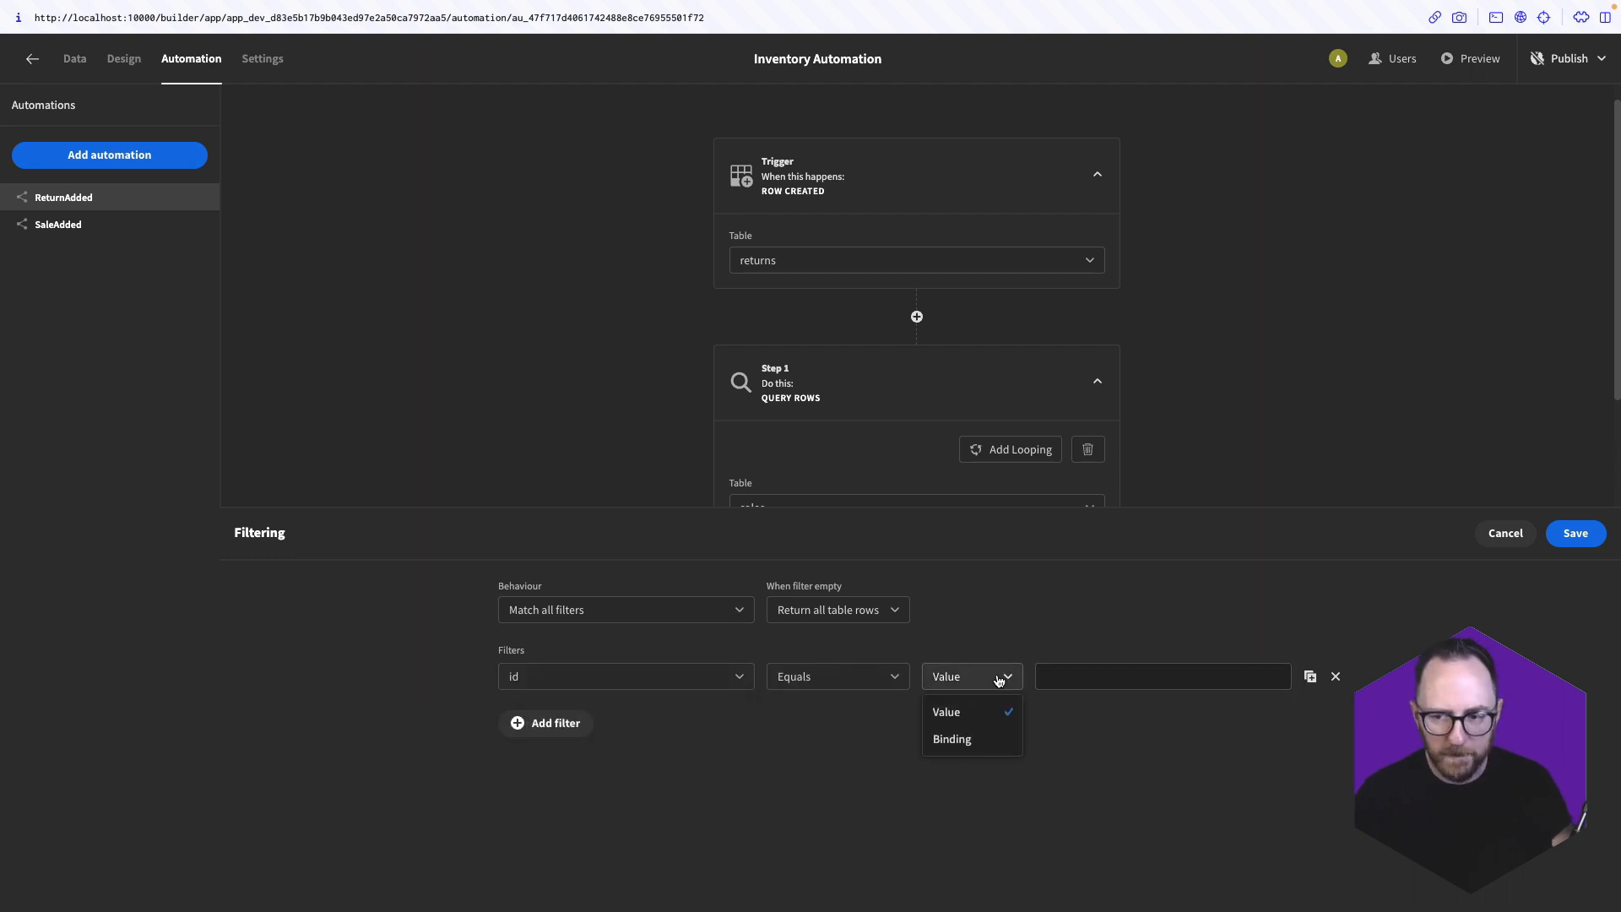
left_click(947, 738)
left_click(1278, 678)
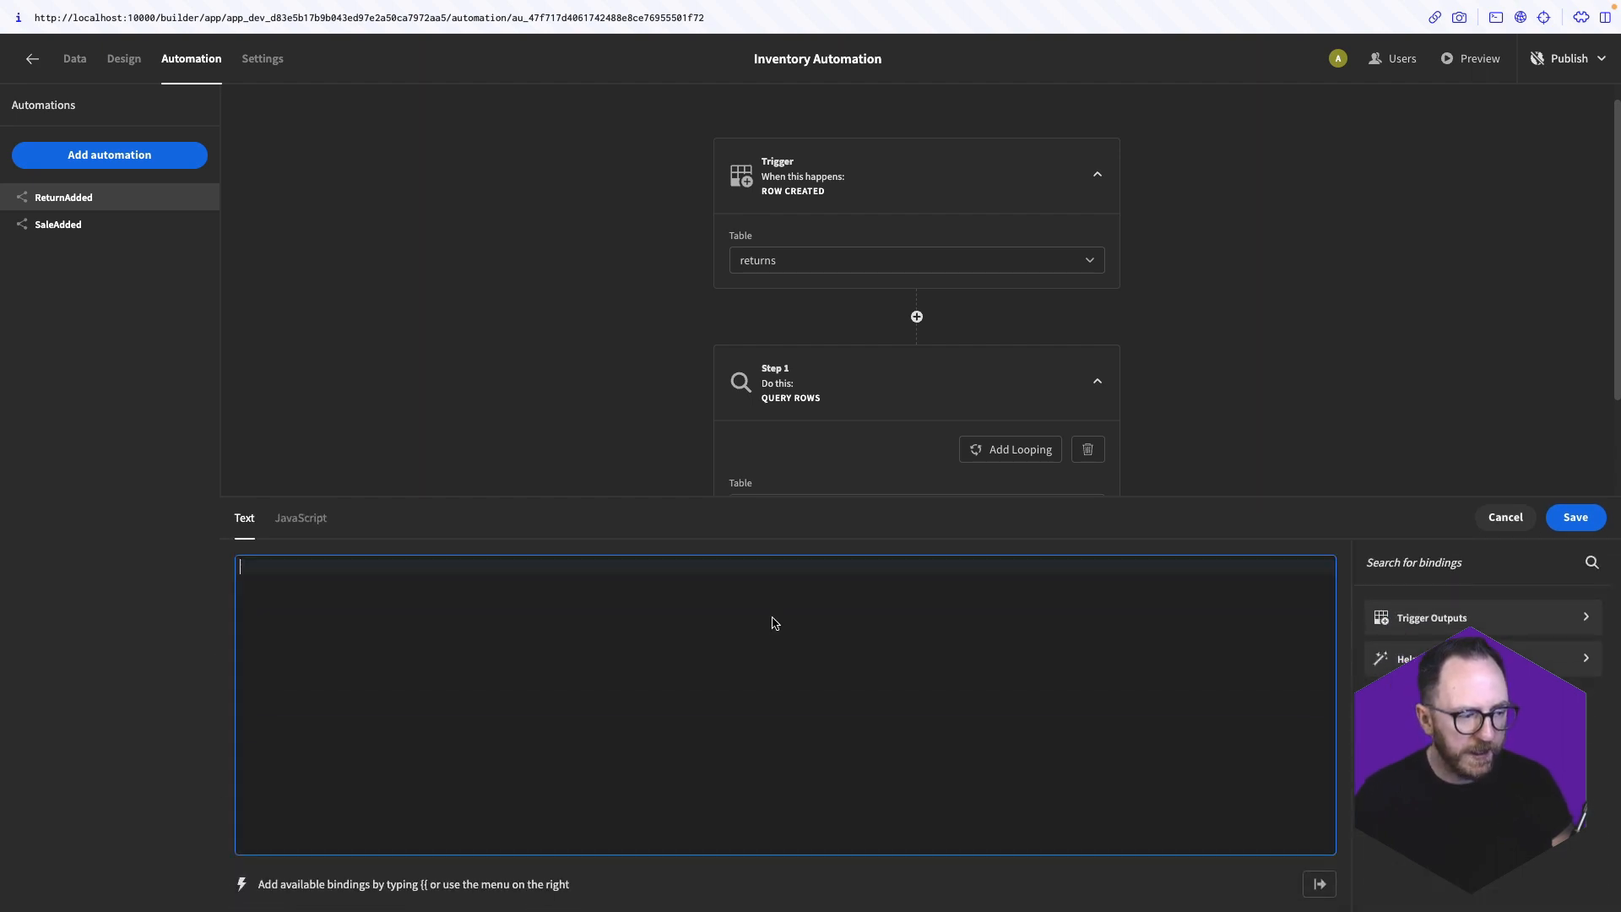
left_click(1389, 644)
left_click(1389, 640)
left_click(340, 567)
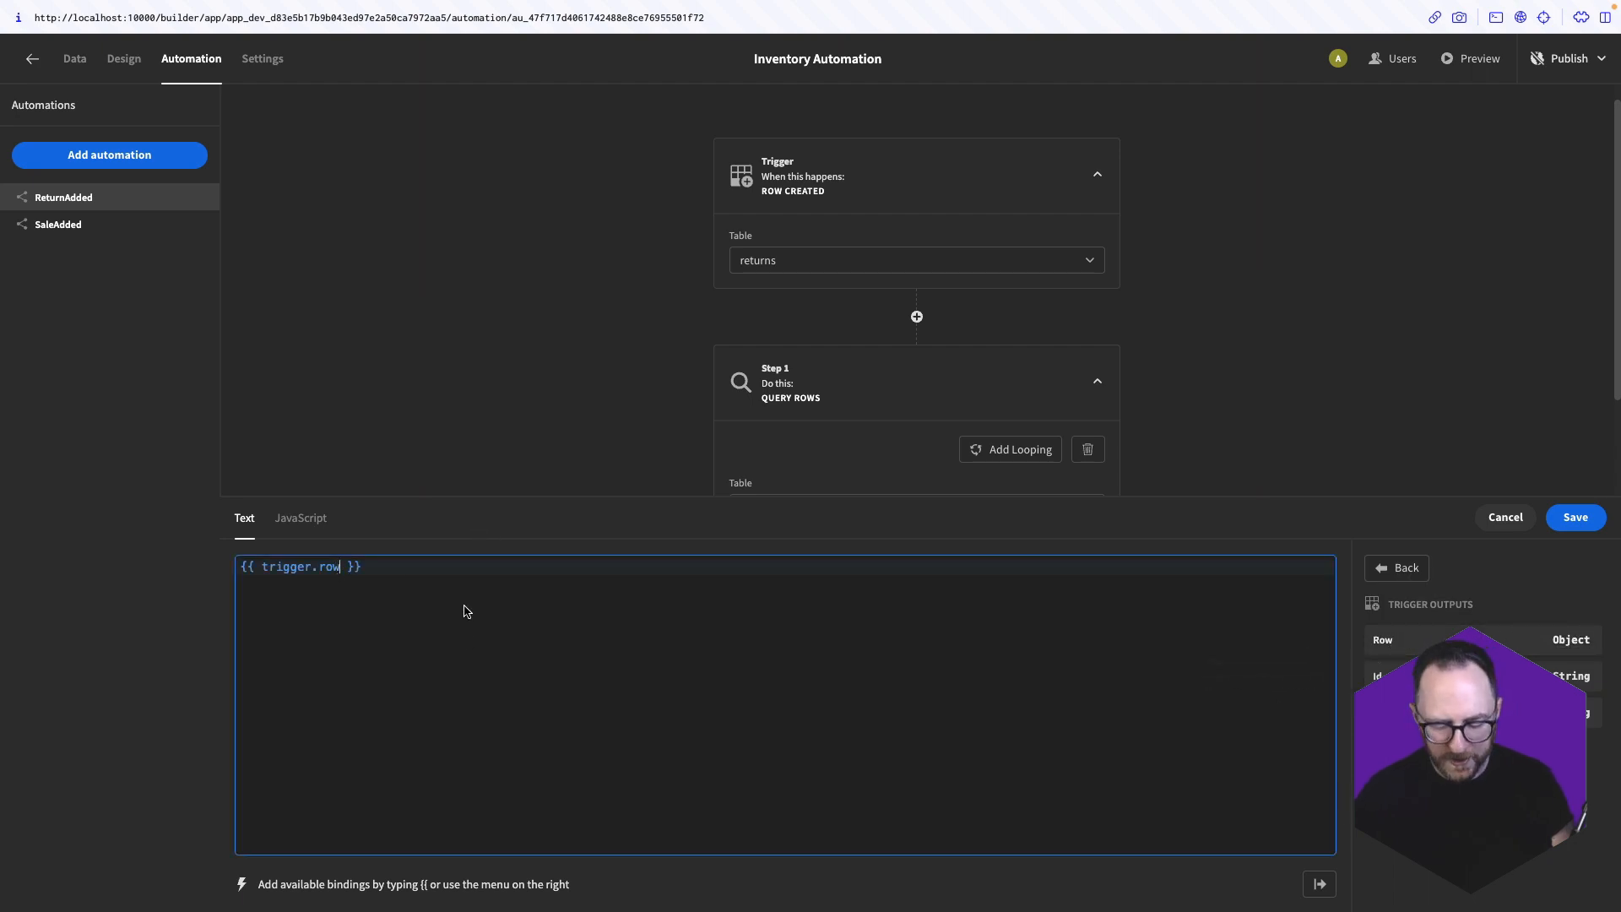
type(".sale_")
type("id")
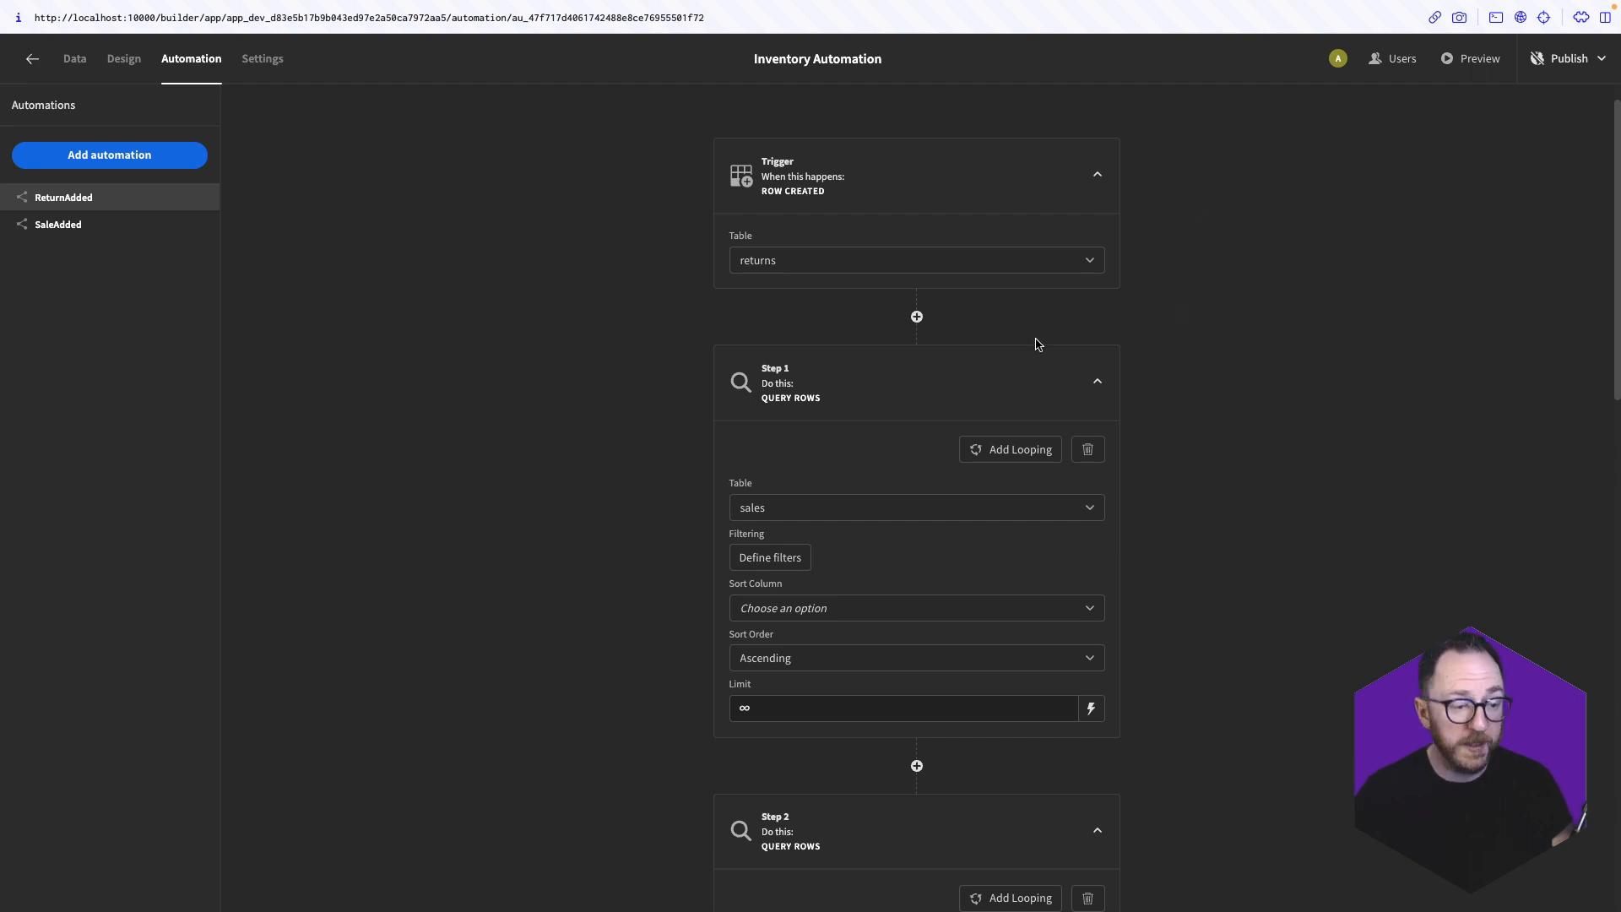
Set Vendor_id in the inventory Update Row step to {{ steps.2.rows.0.vendor_id }}
scroll(874, 448, "down", 3)
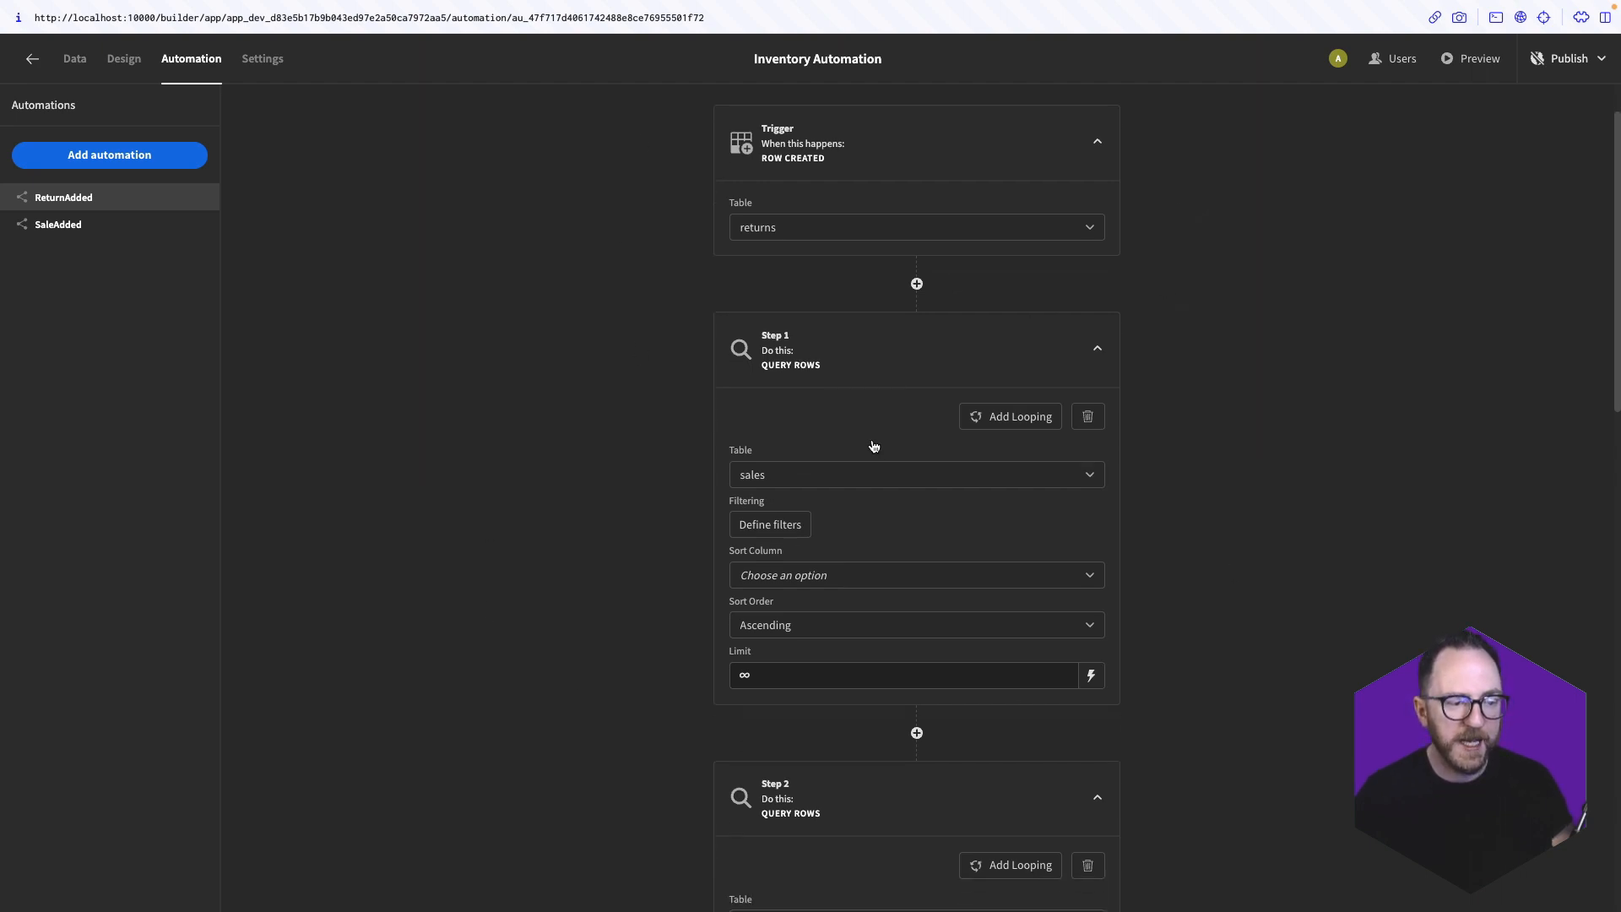
scroll(825, 529, "down", 1)
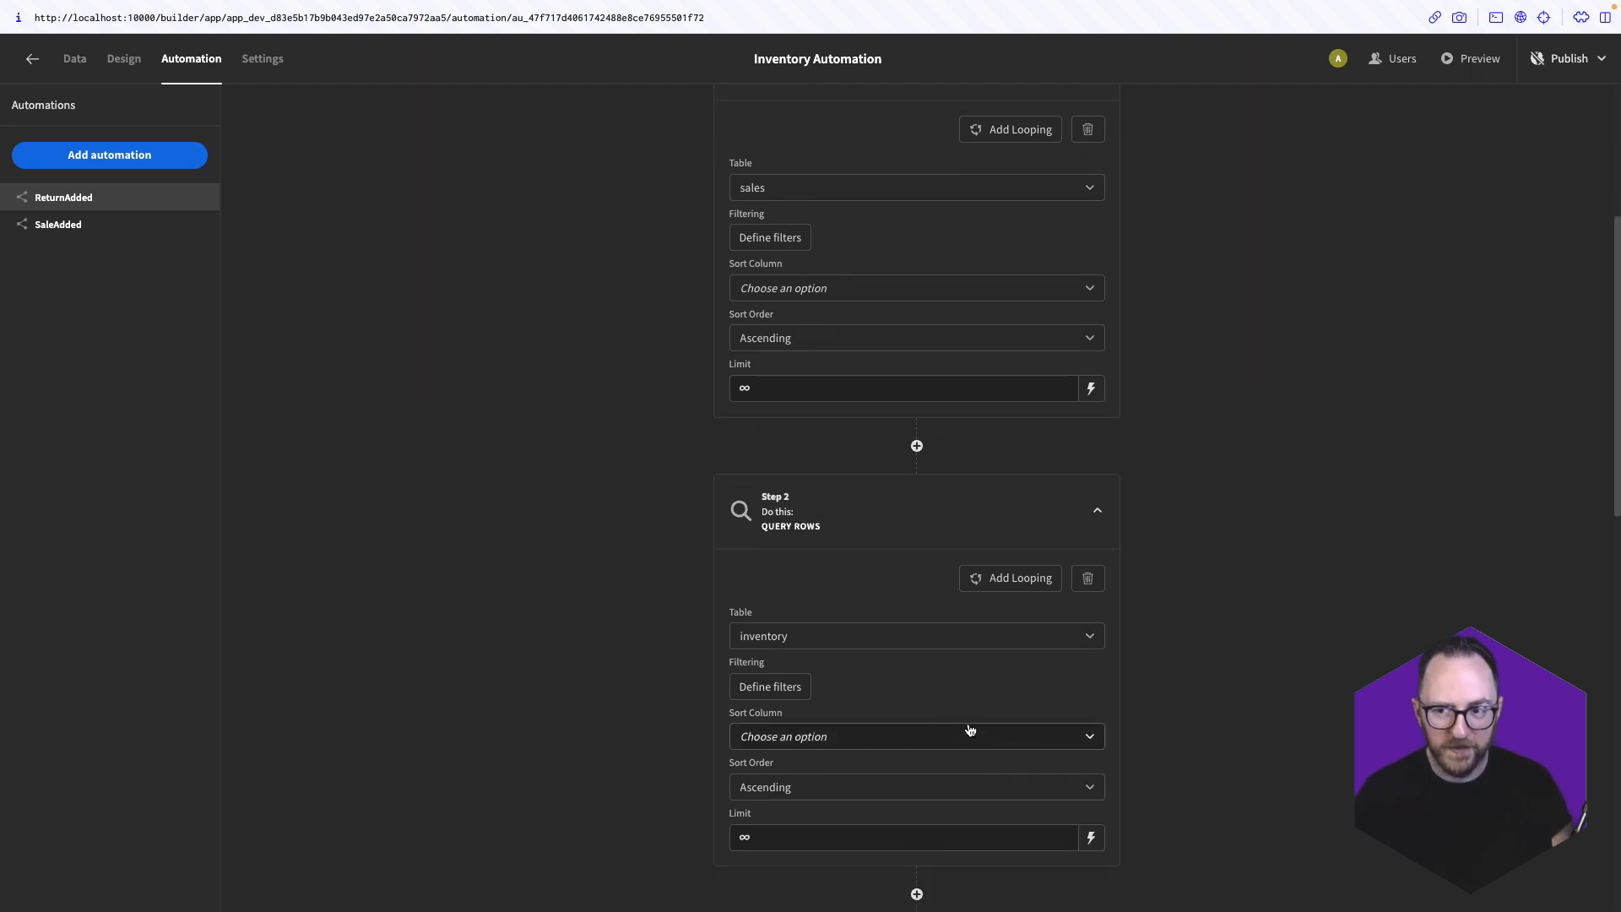
scroll(901, 716, "down", 3)
scroll(1020, 590, "up", 2)
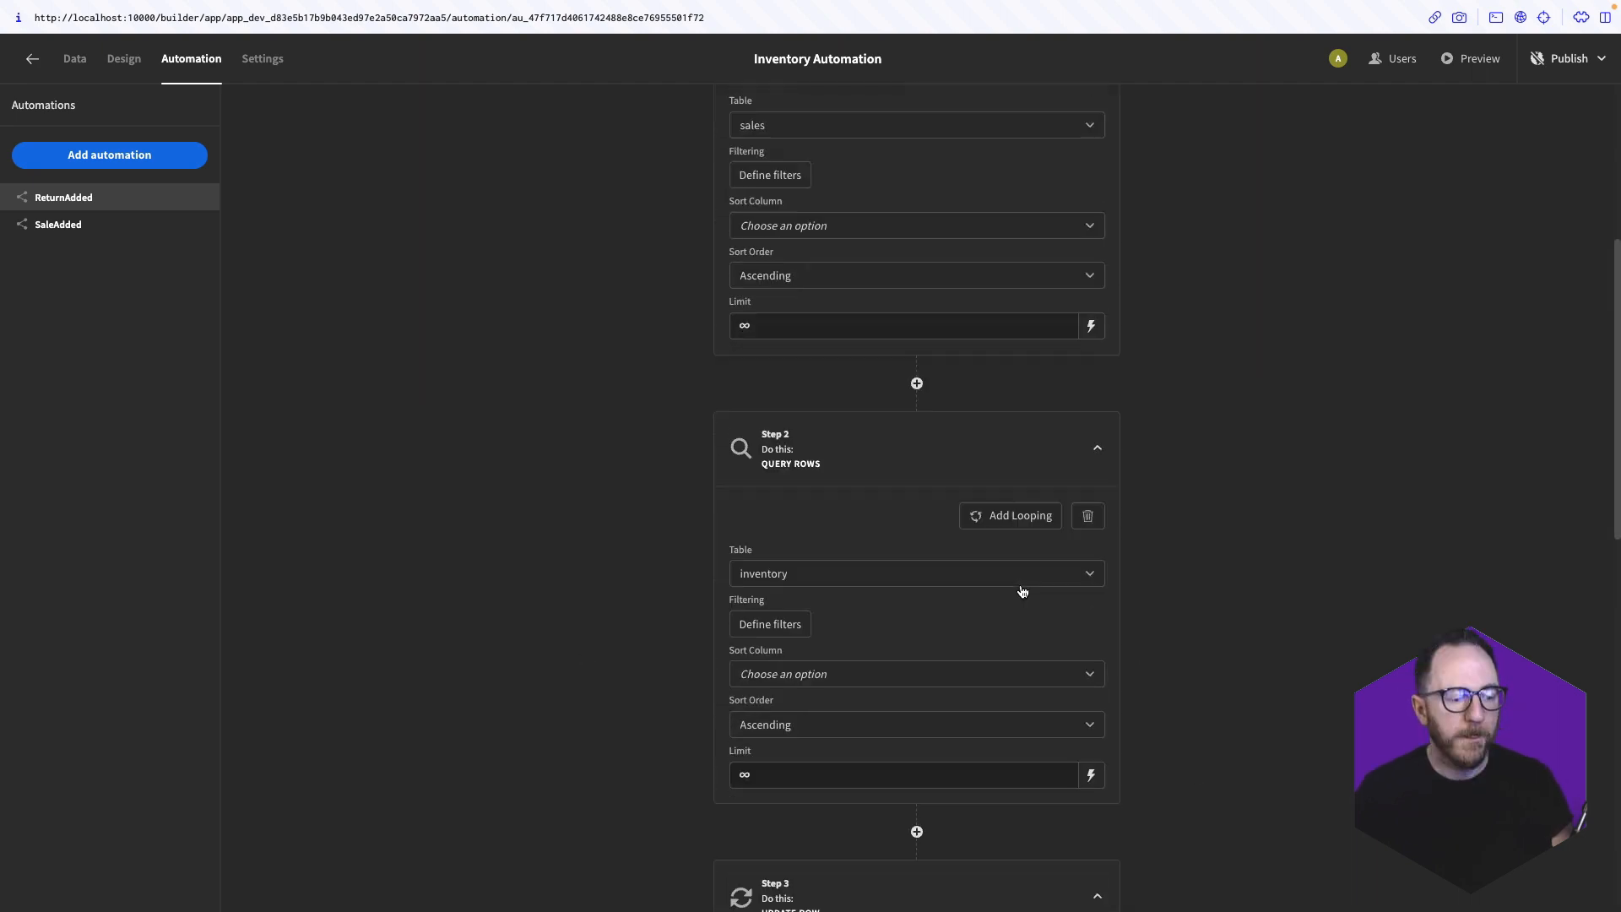
scroll(941, 527, "down", 1)
scroll(886, 634, "up", 1)
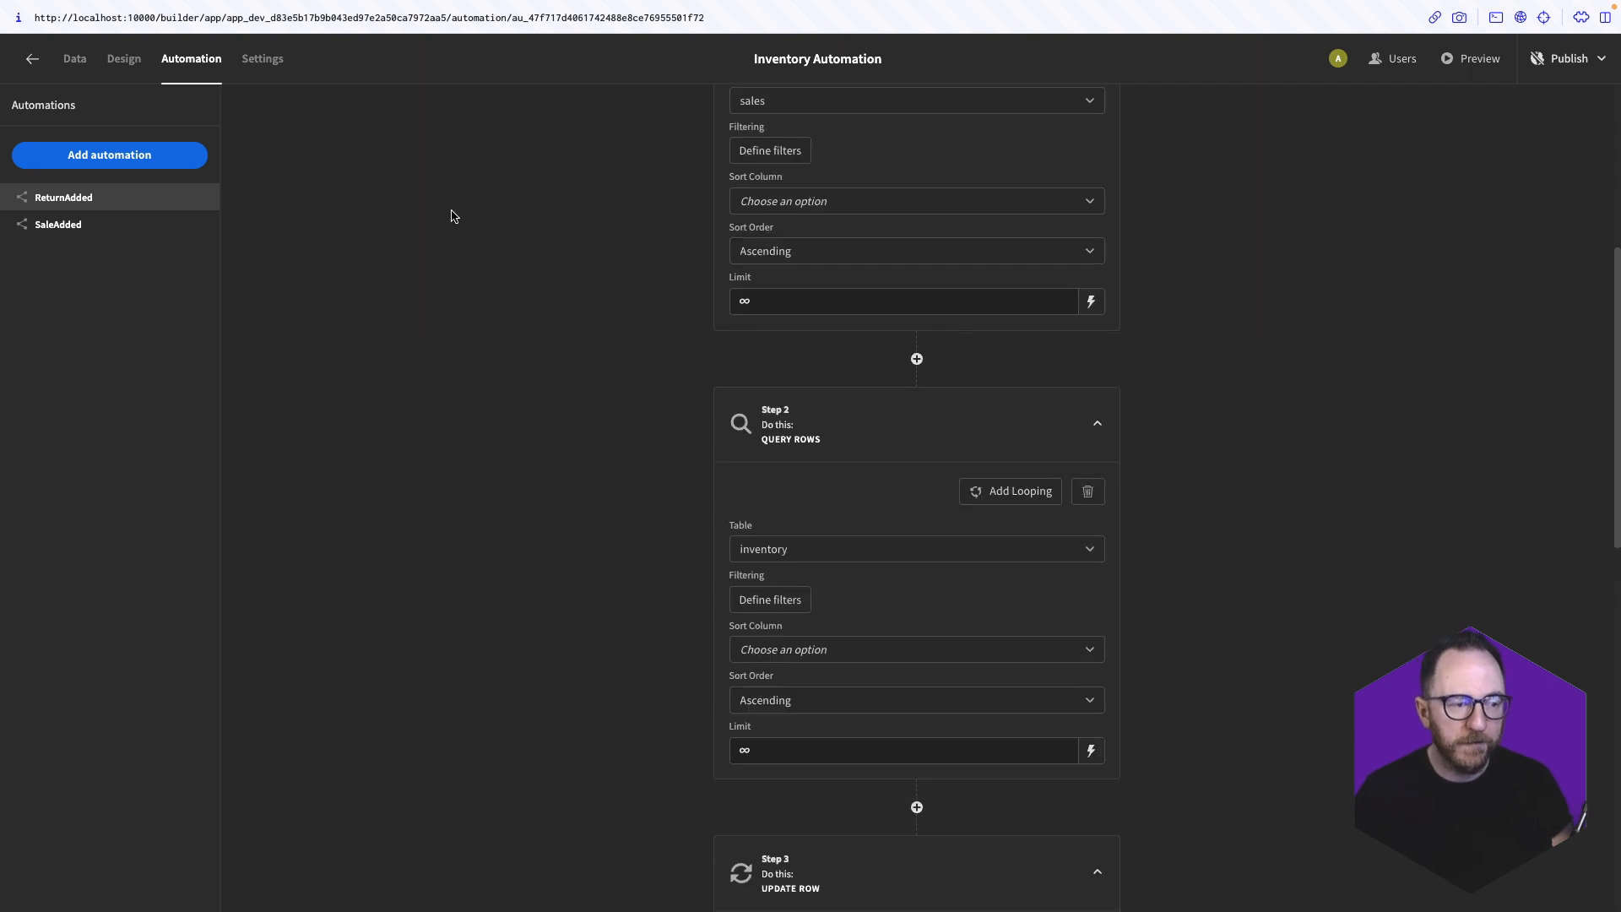
scroll(499, 672, "down", 7)
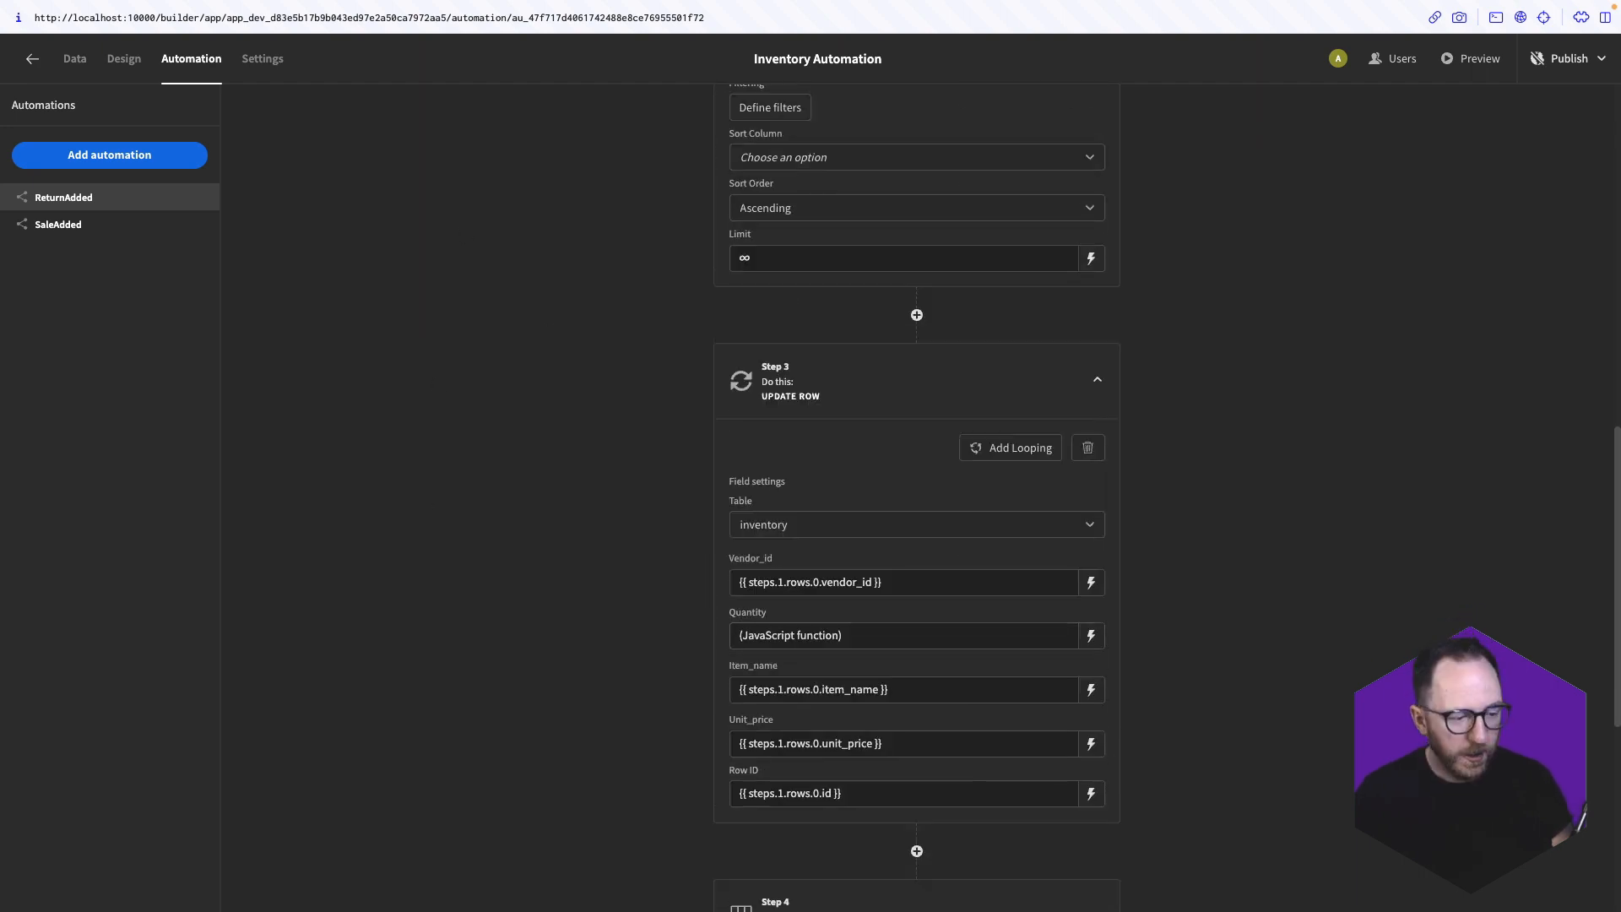
triple_click(898, 586)
type("{{ steps.2.rows.0.vendor_id }}")
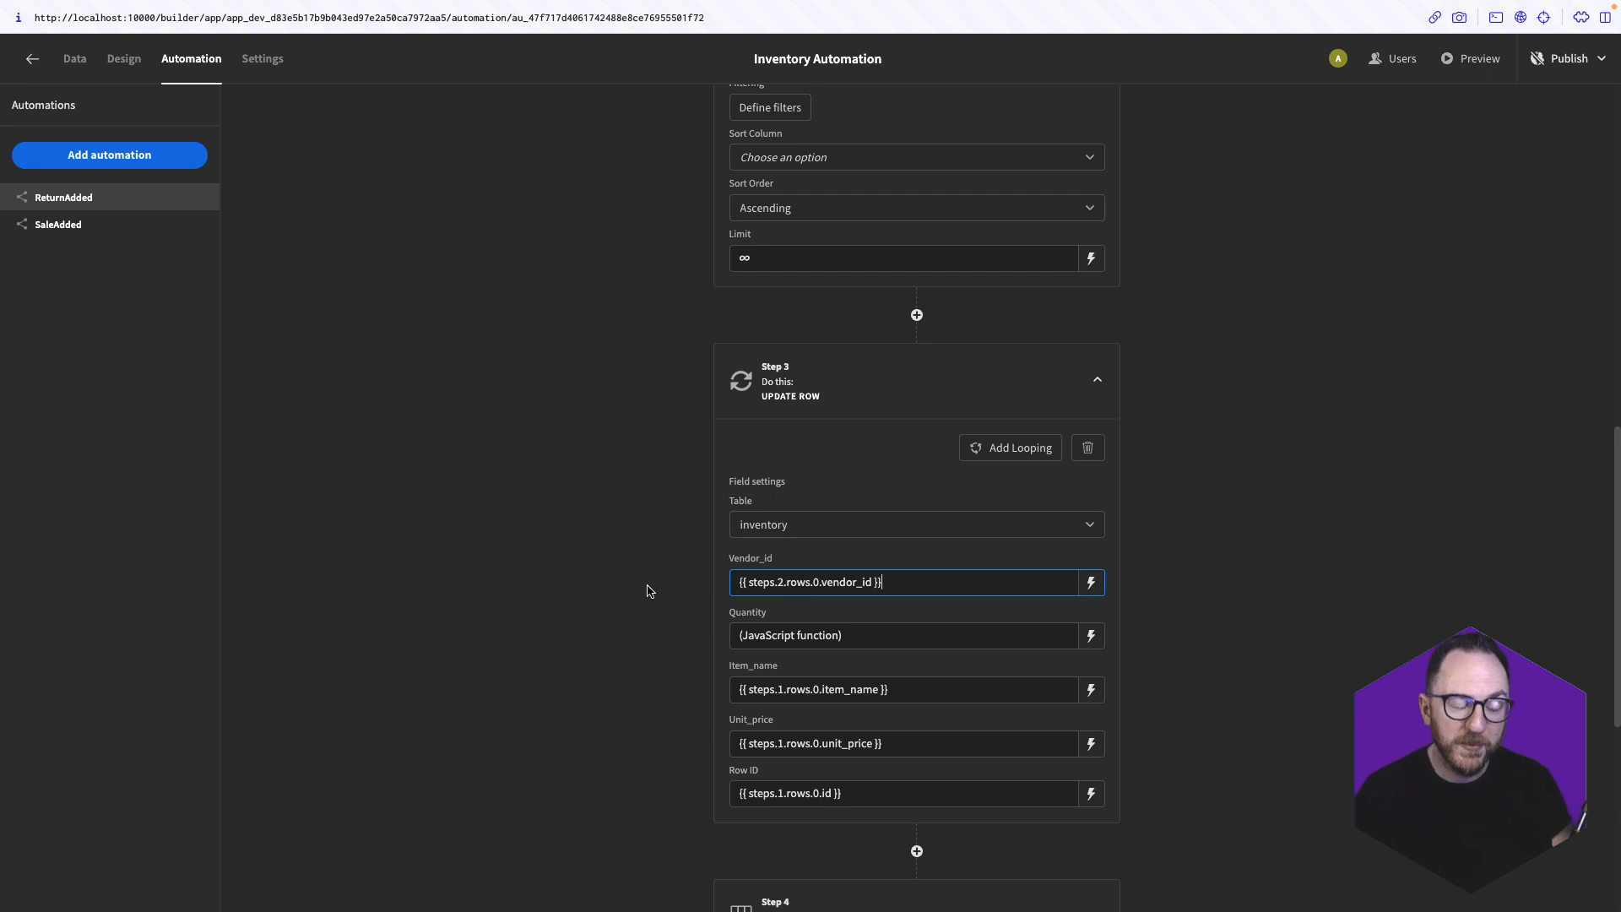
Set the Update Row step's Quantity JavaScript to return $("steps.2.rows.0.quantity") + $("steps.1.rows.0.quantity") and save it
left_click(1097, 646)
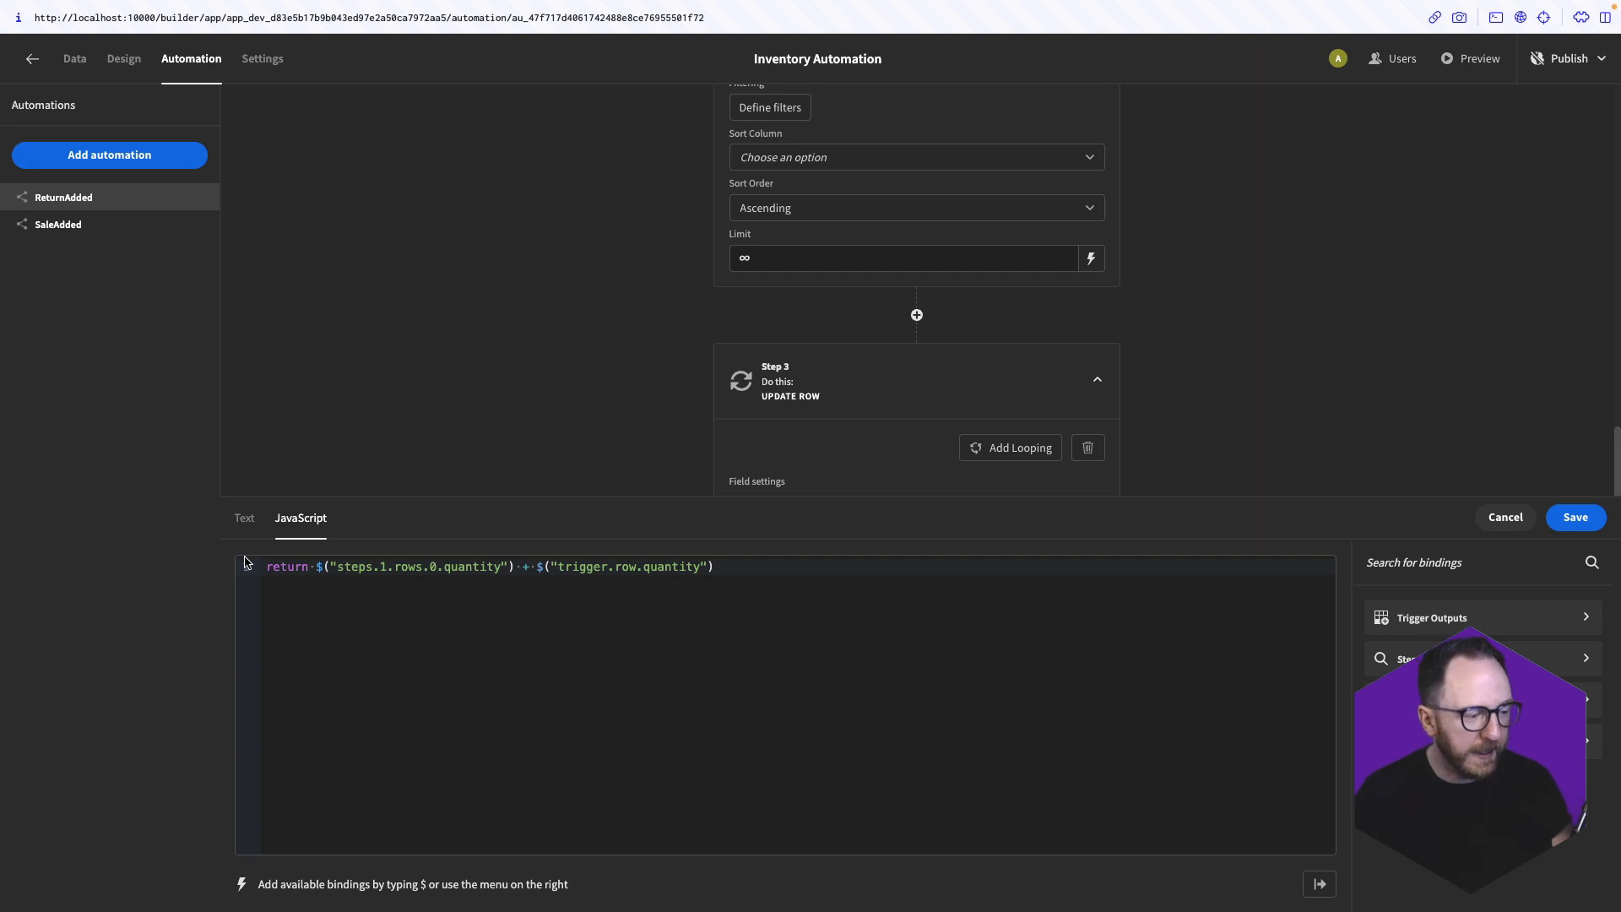
left_click(608, 615)
key("ctrl+a")
type("return $(\"steps.2.rows.0.quantity\") + $(\"steps.1.rows.0.quantity\")")
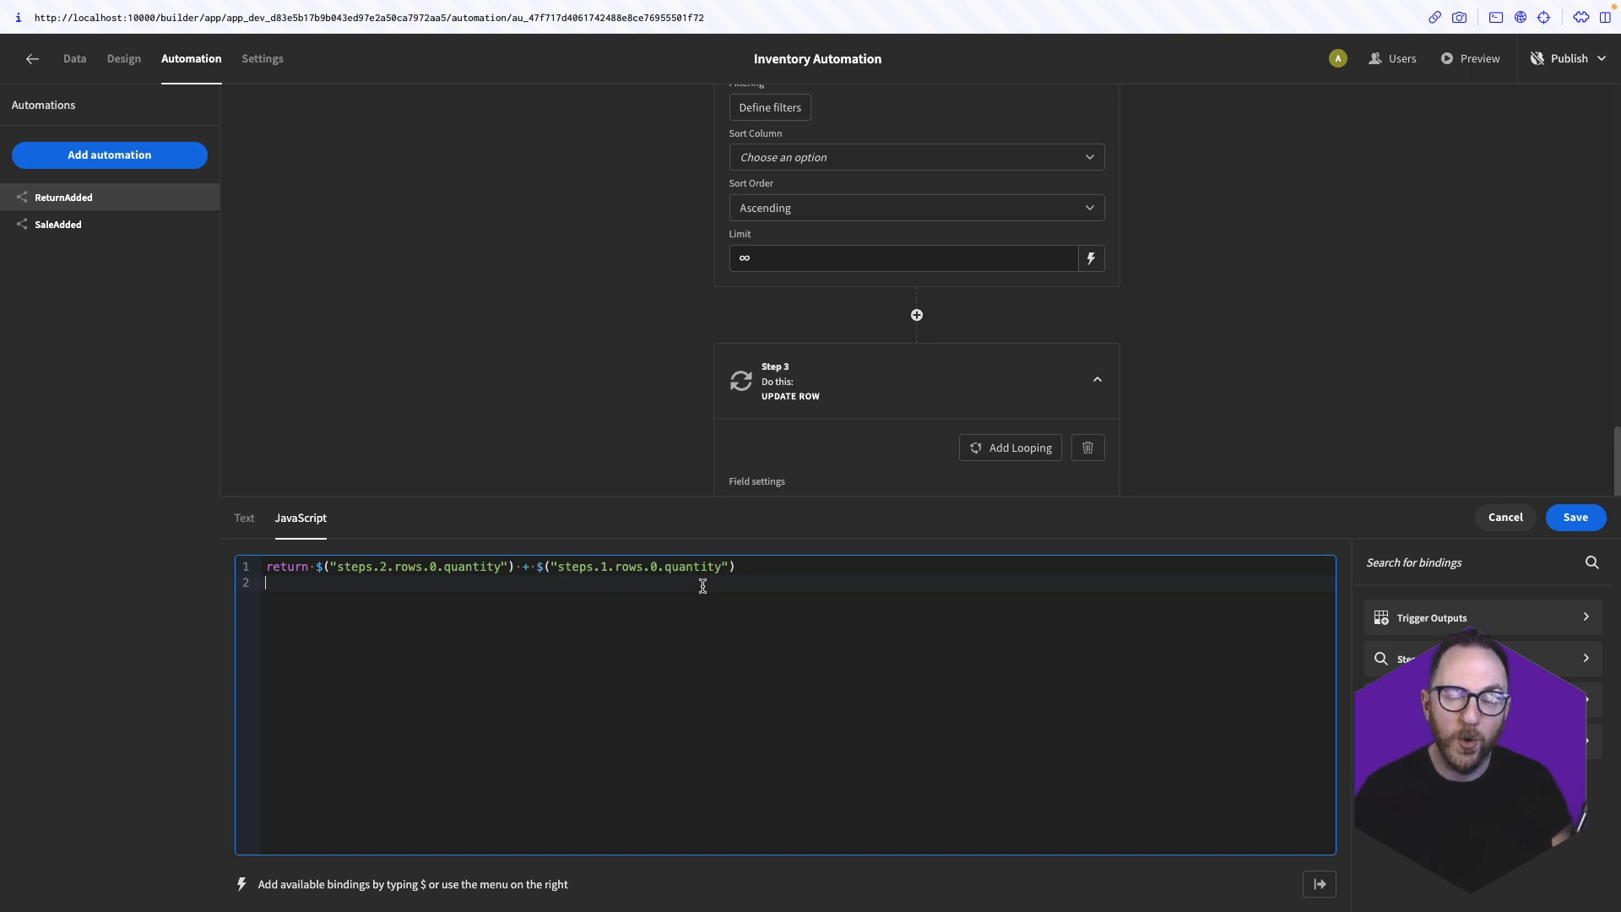
left_click(1573, 519)
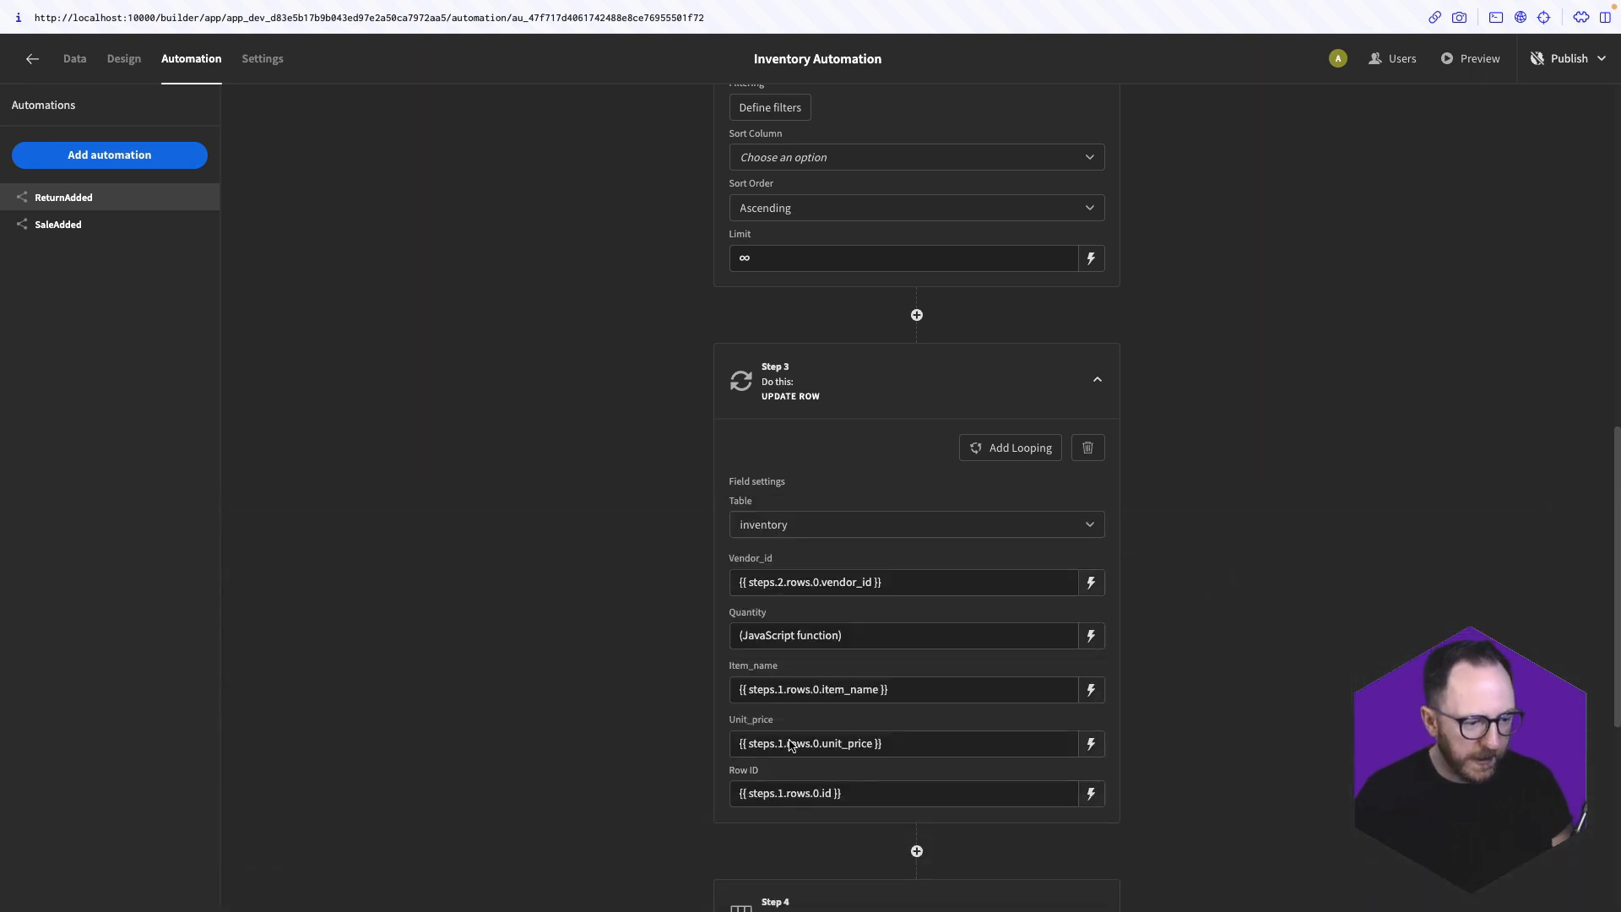
Point the Update Row step's Item_name, Unit_price and Row ID bindings to steps.2 instead of steps.1
left_click(782, 691)
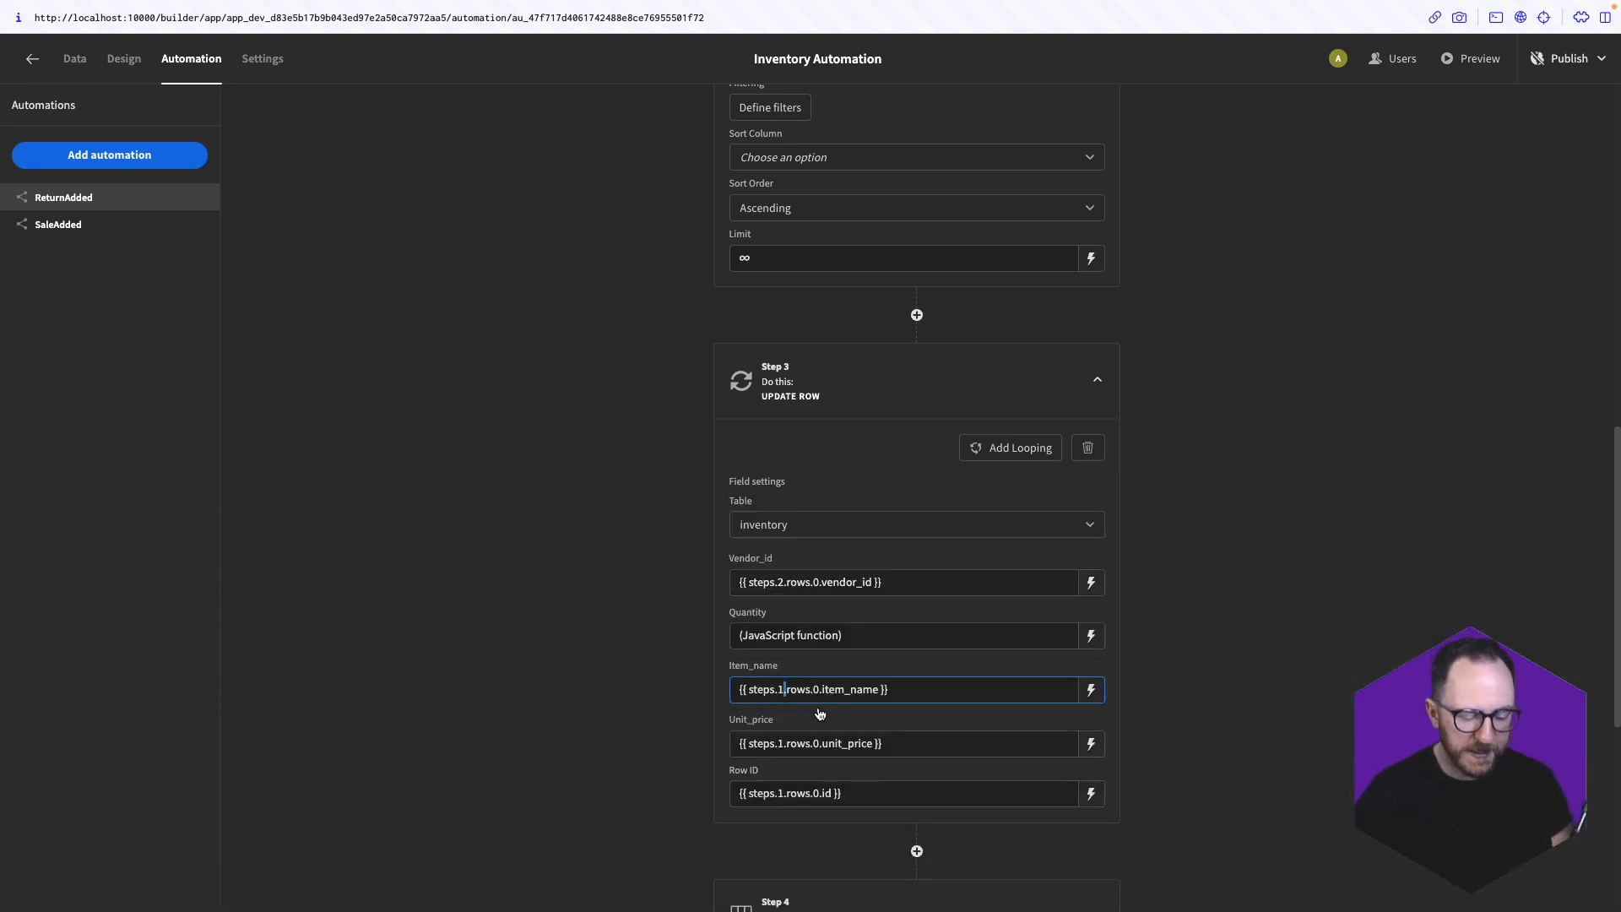
key("BackSpace")
type("2")
key("BackSpace")
key("BackSpace")
type("2.")
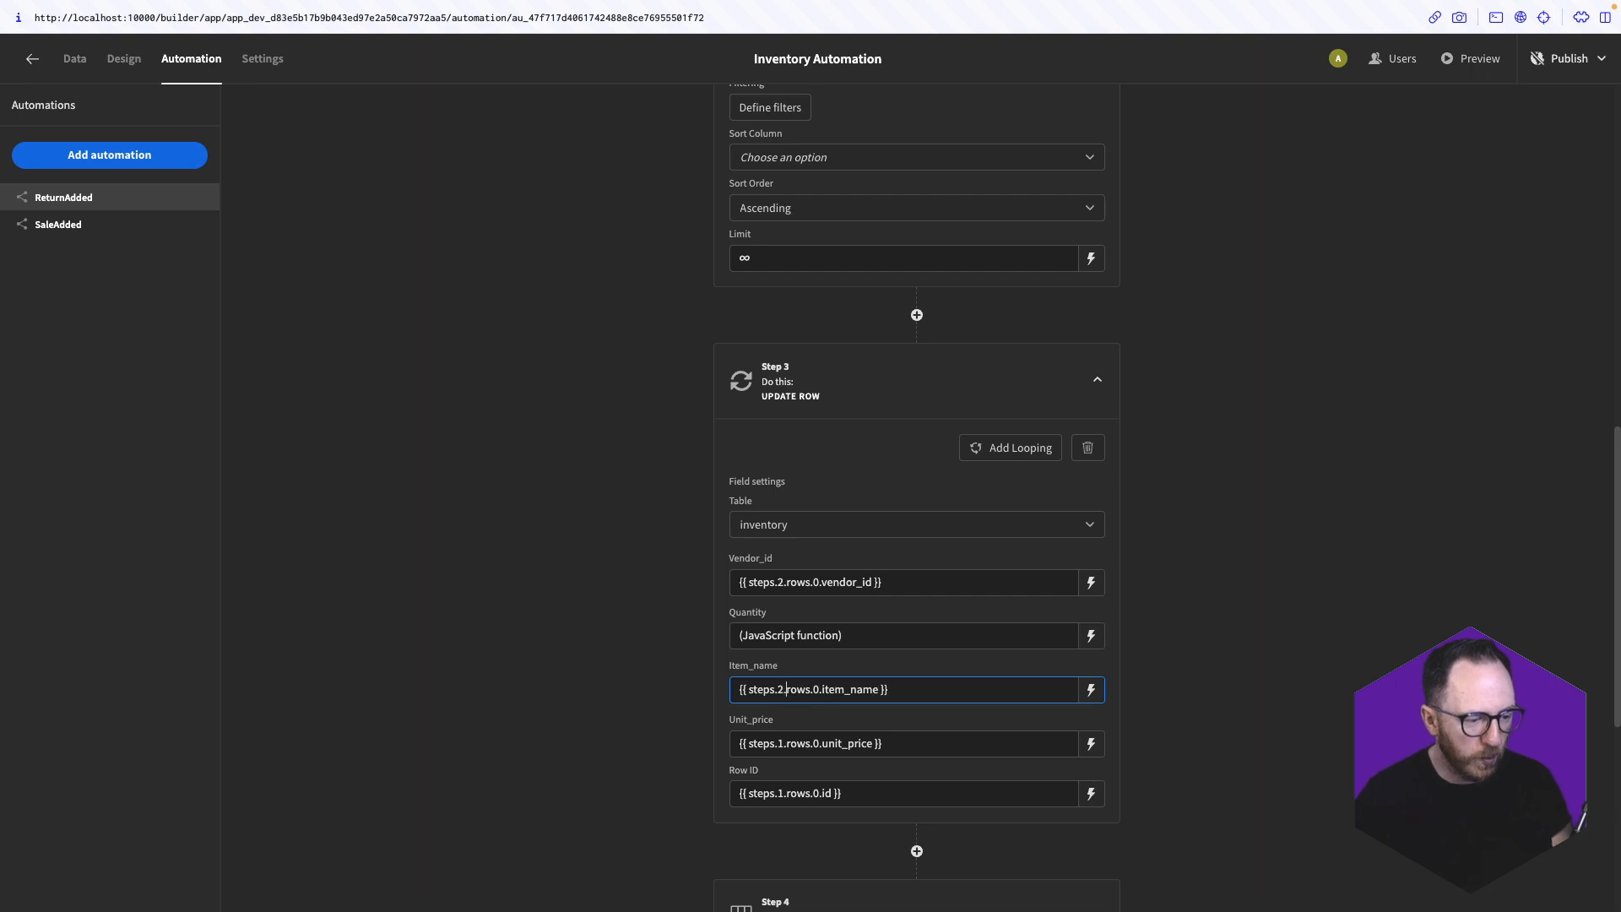
left_click(780, 742)
key("BackSpace")
type("2")
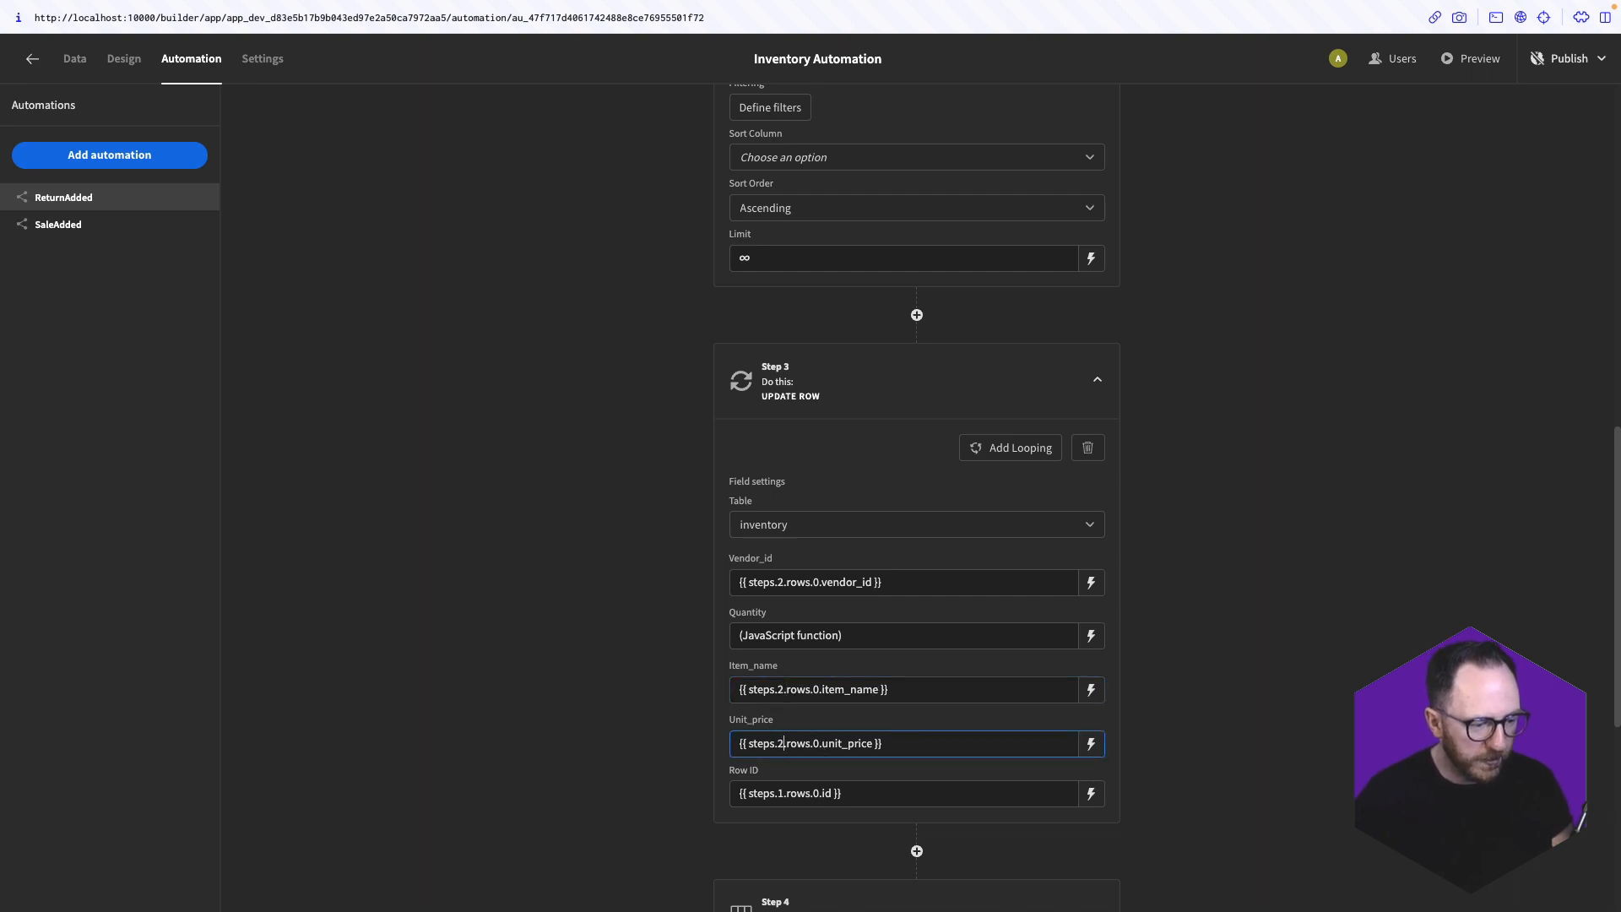
left_click(782, 793)
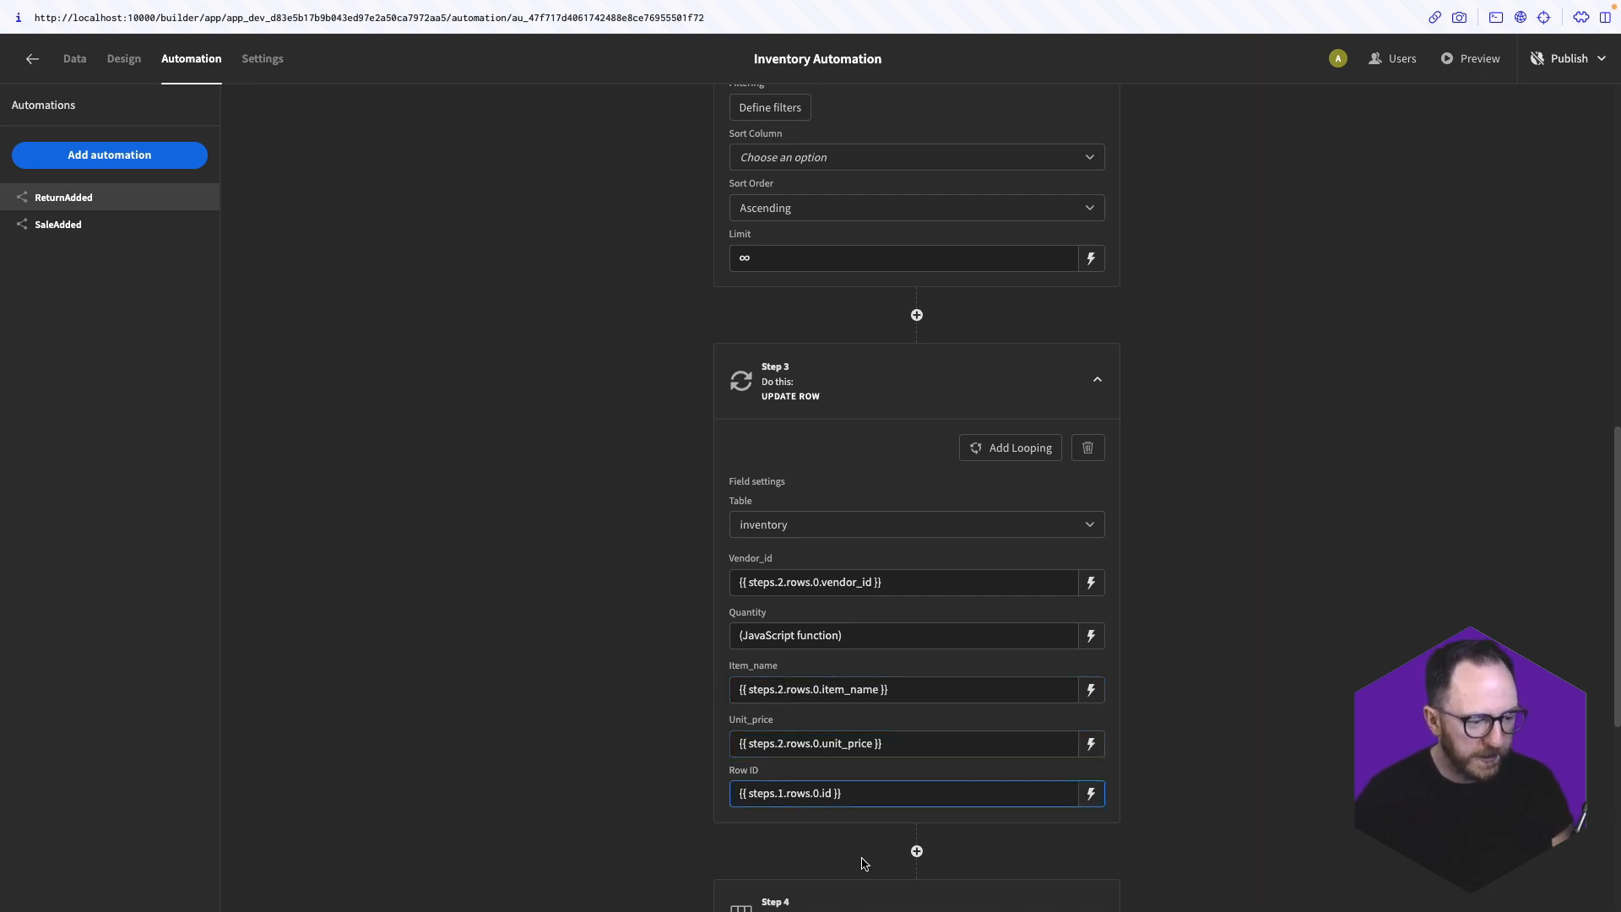
type("2")
In the inventory_changes Create Row step, bind Item_name, Inventory_id and Quantity_change to item_name, inventory_id and quantity from steps.1.rows.0
scroll(909, 851, "down", 6)
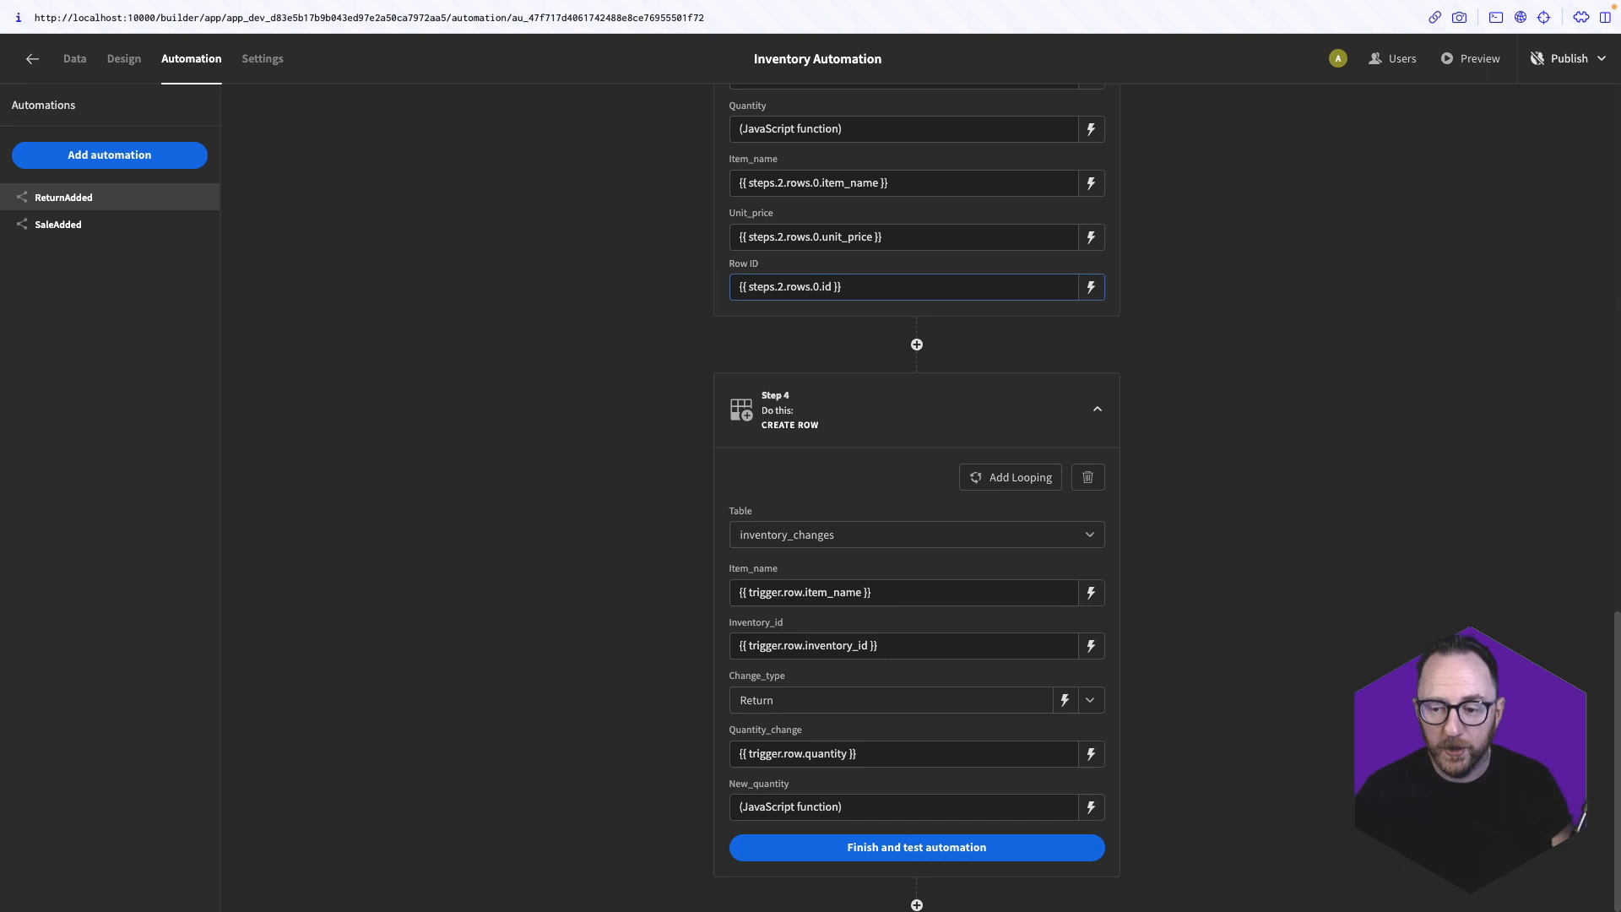
left_click(1009, 593)
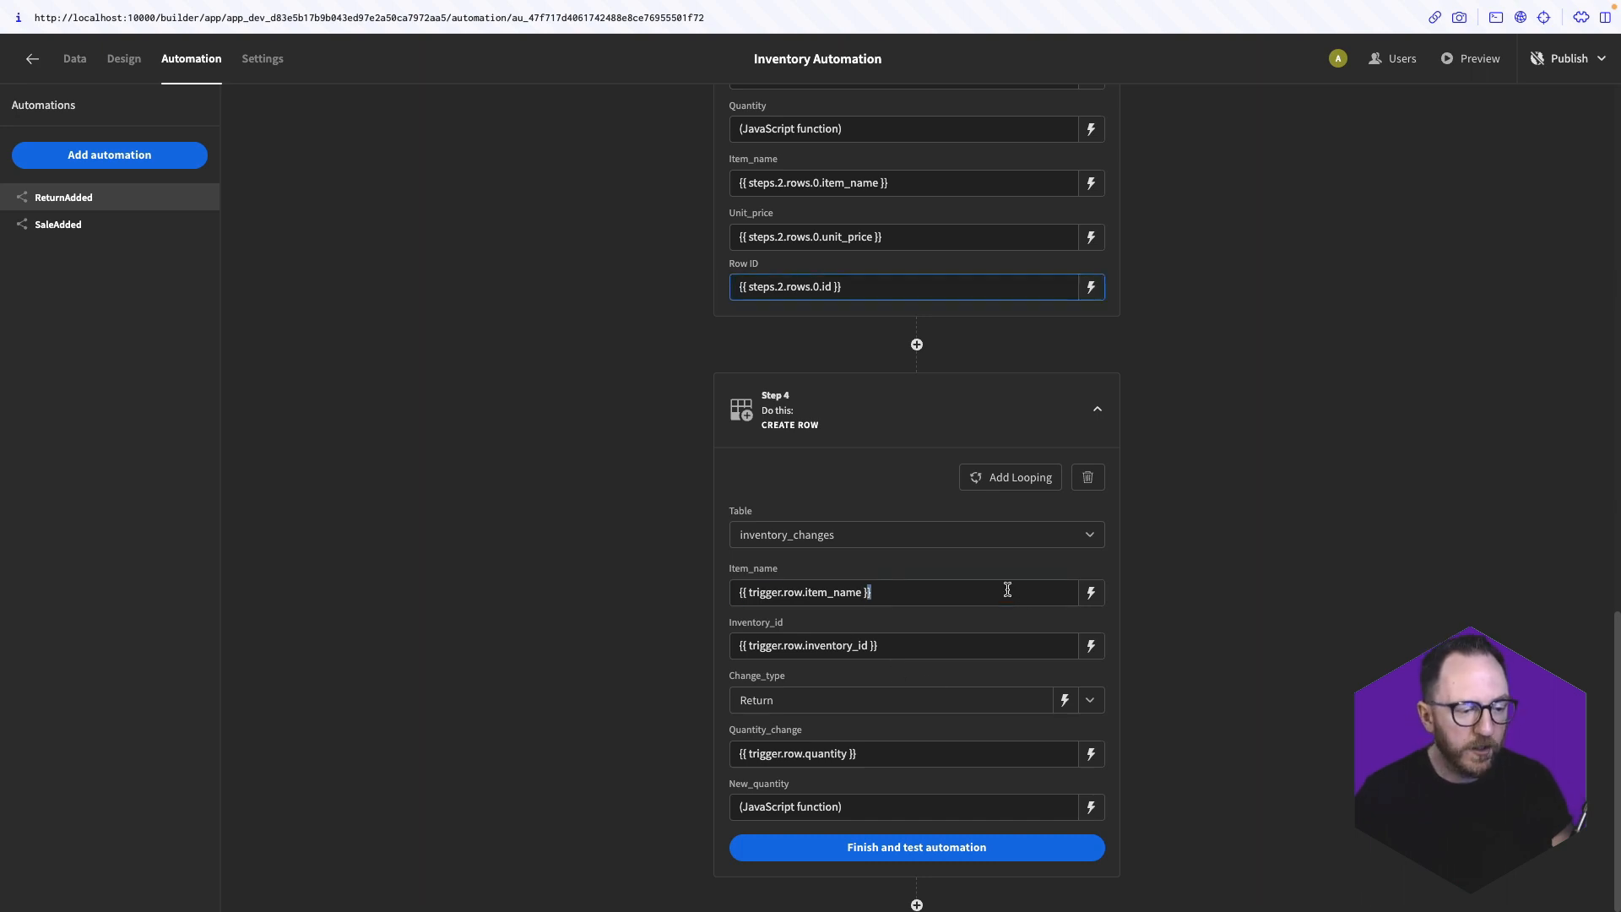
key("ctrl+a")
type("{{ steps.1.rows.0.item_name }}")
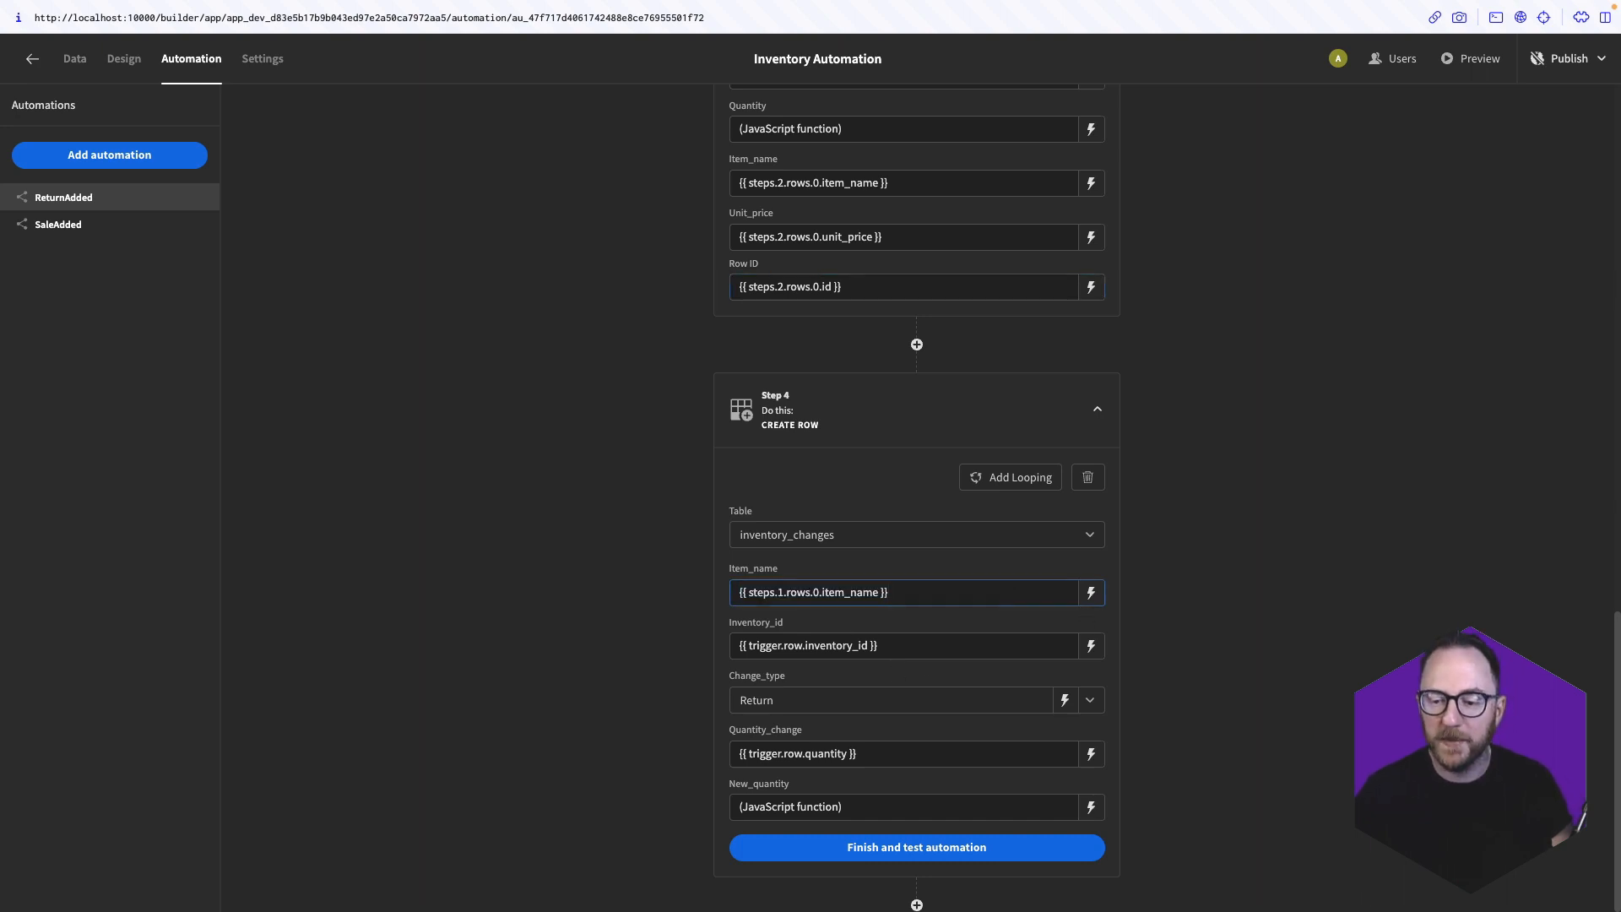
left_click(835, 647)
key("ctrl+a")
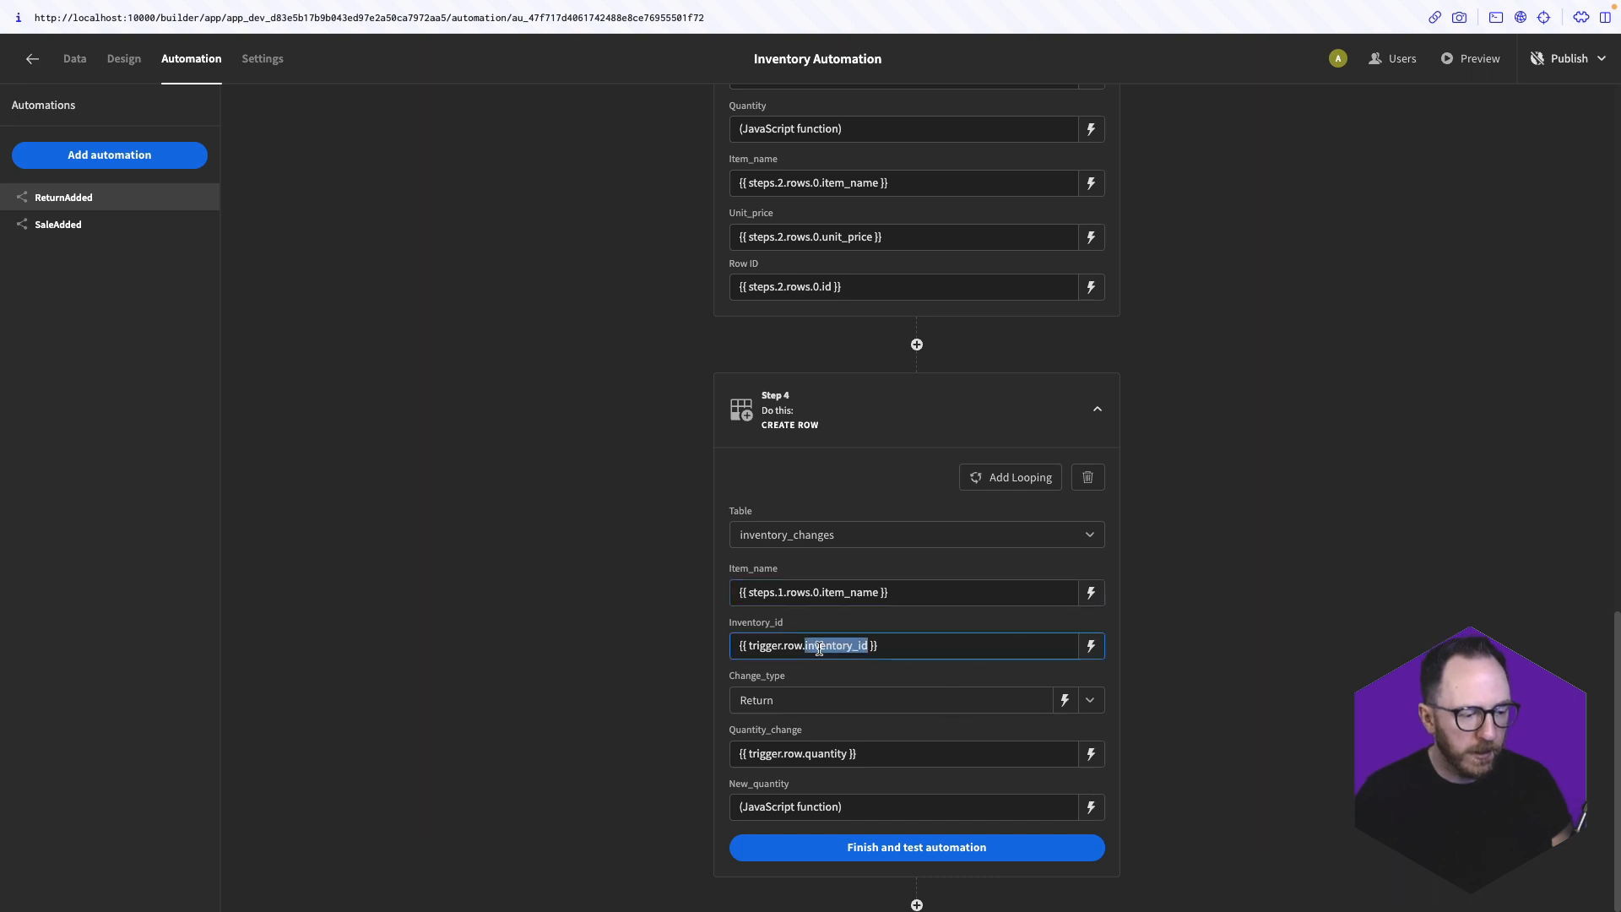
type("{{ steps.1.rows.0.inventory_id }}")
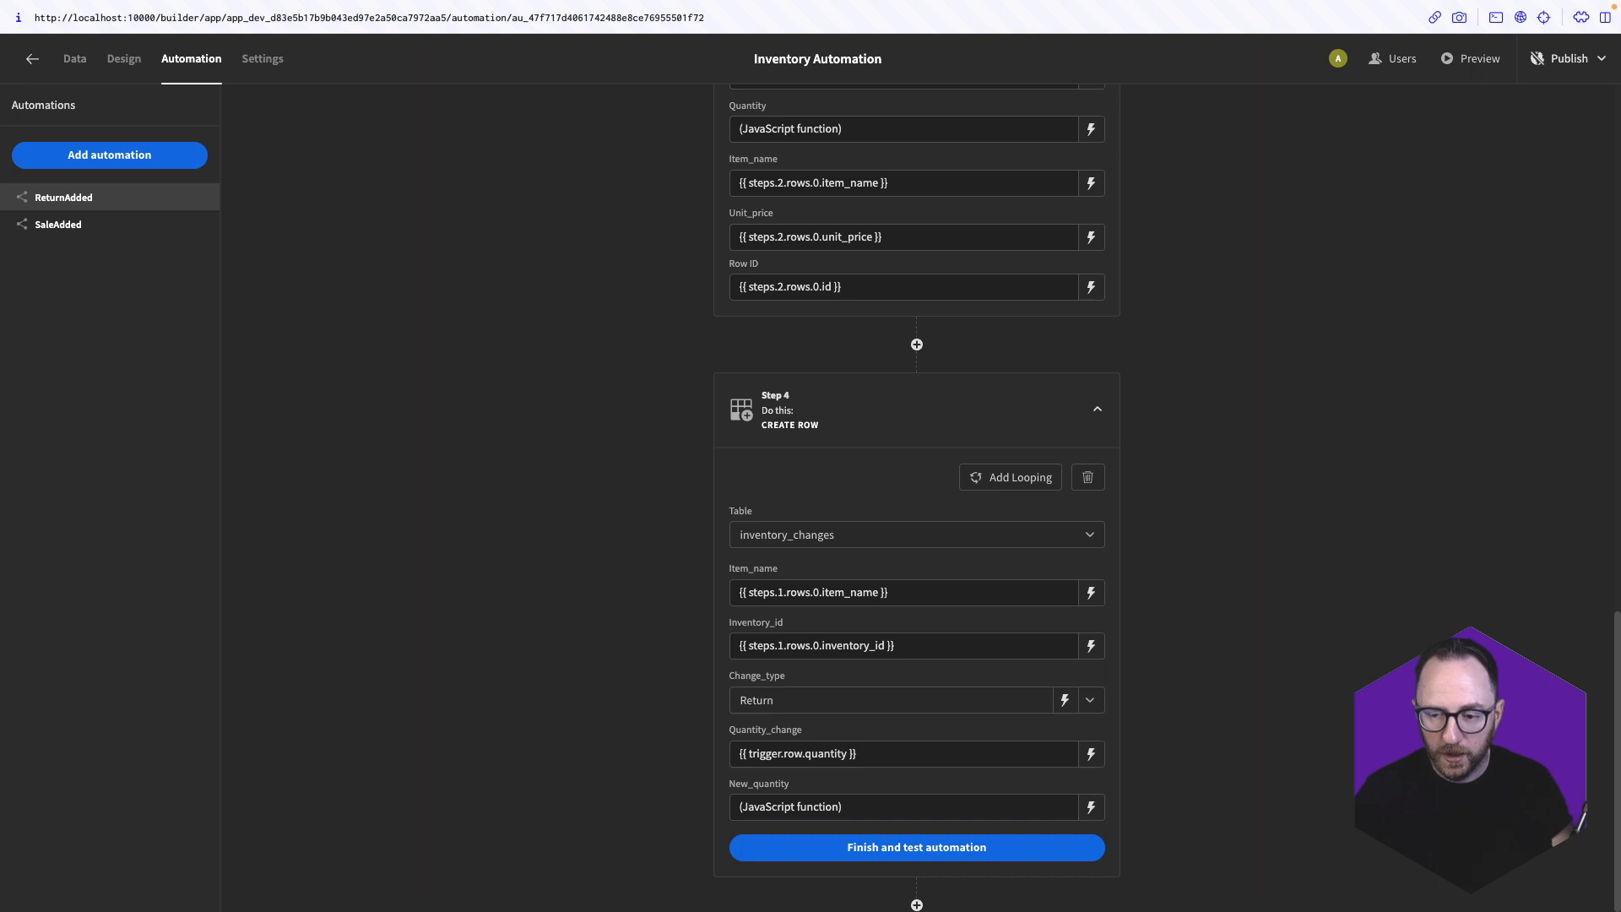
triple_click(792, 754)
type("{{ steps.1.rows.0.quantity }}")
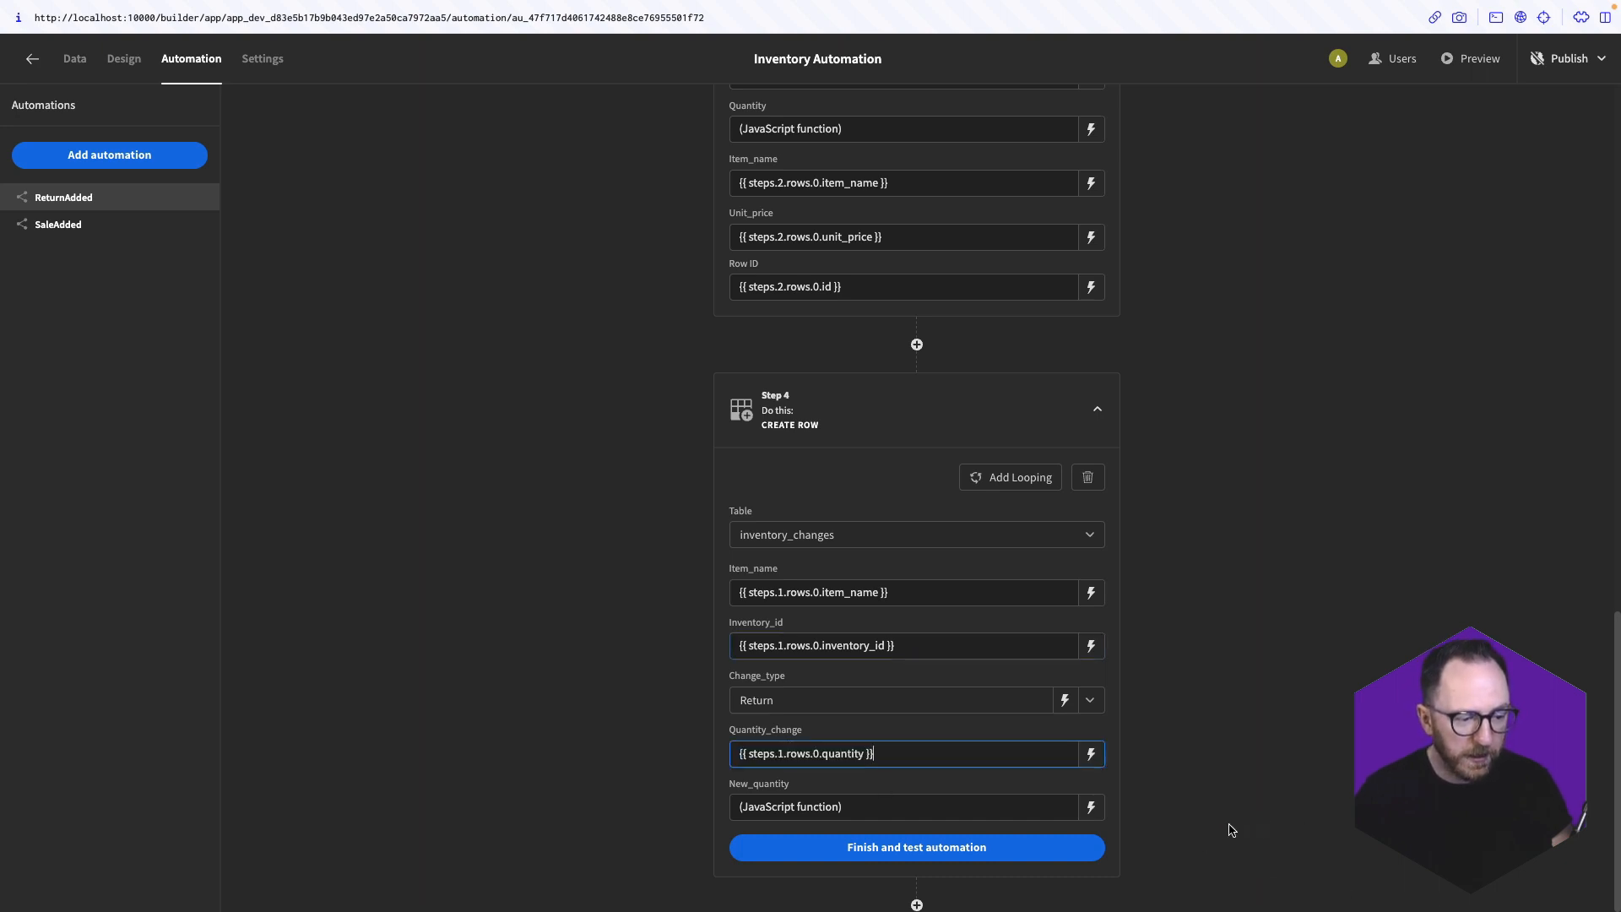
Set the Create Row step's New_quantity JavaScript to return $("steps.2.rows.0.quantity") + $("steps.1.rows.0.quantity") and save it
left_click(1090, 807)
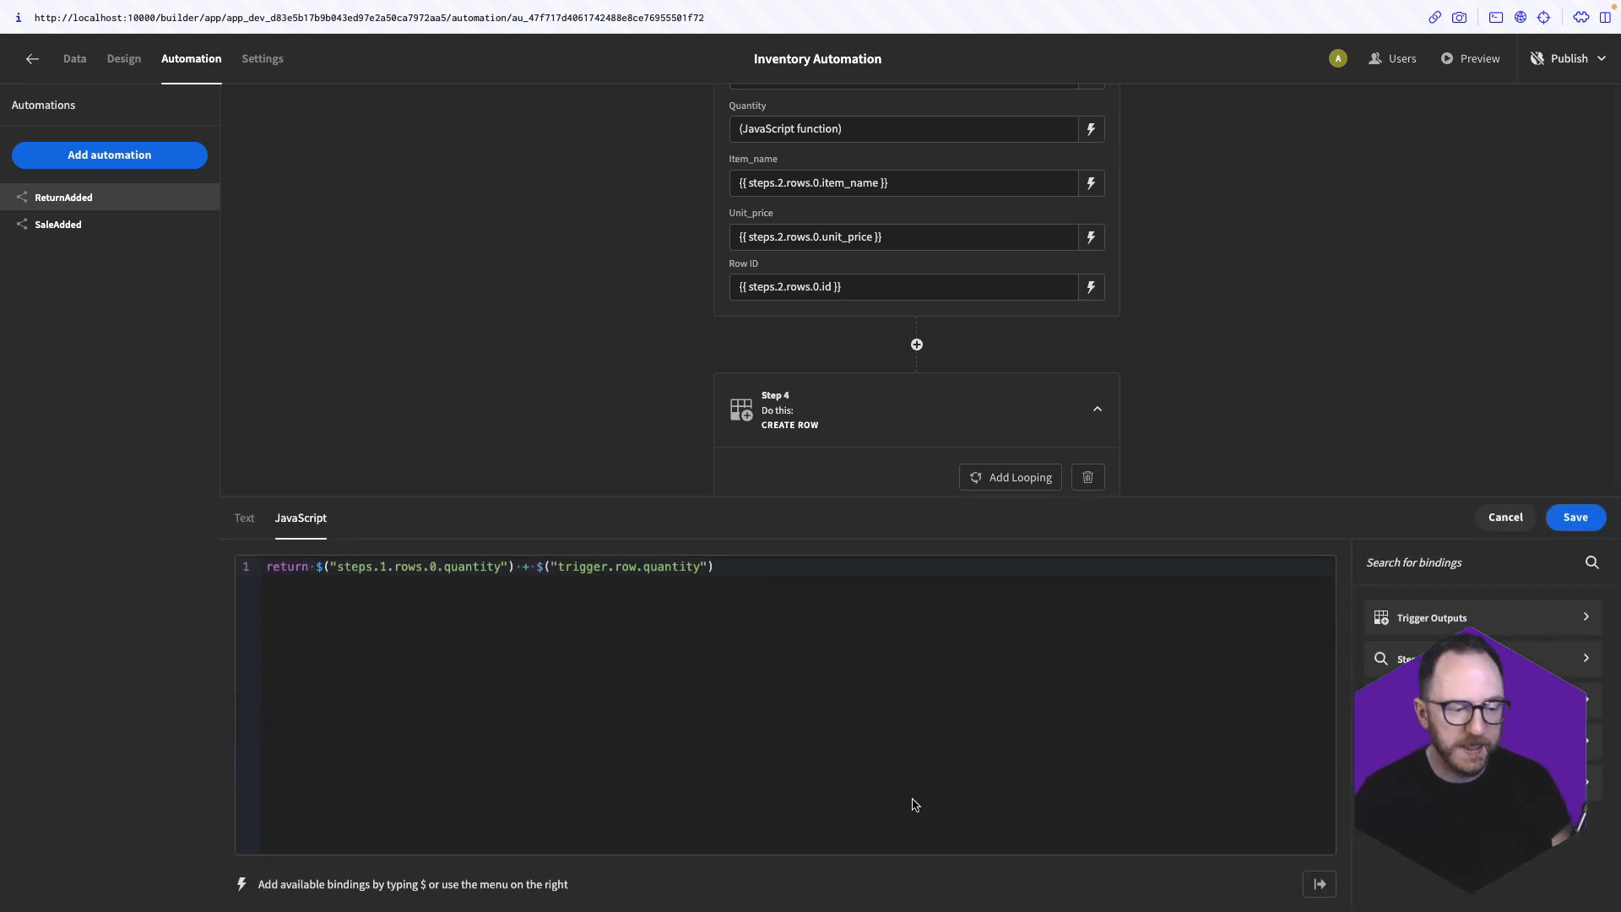
key("super+a")
left_click(870, 714)
key("super+a")
type("return $(\"steps.2.rows.0.quantity\") + $(\"steps.1.rows.0.quantity\")")
left_click(1561, 527)
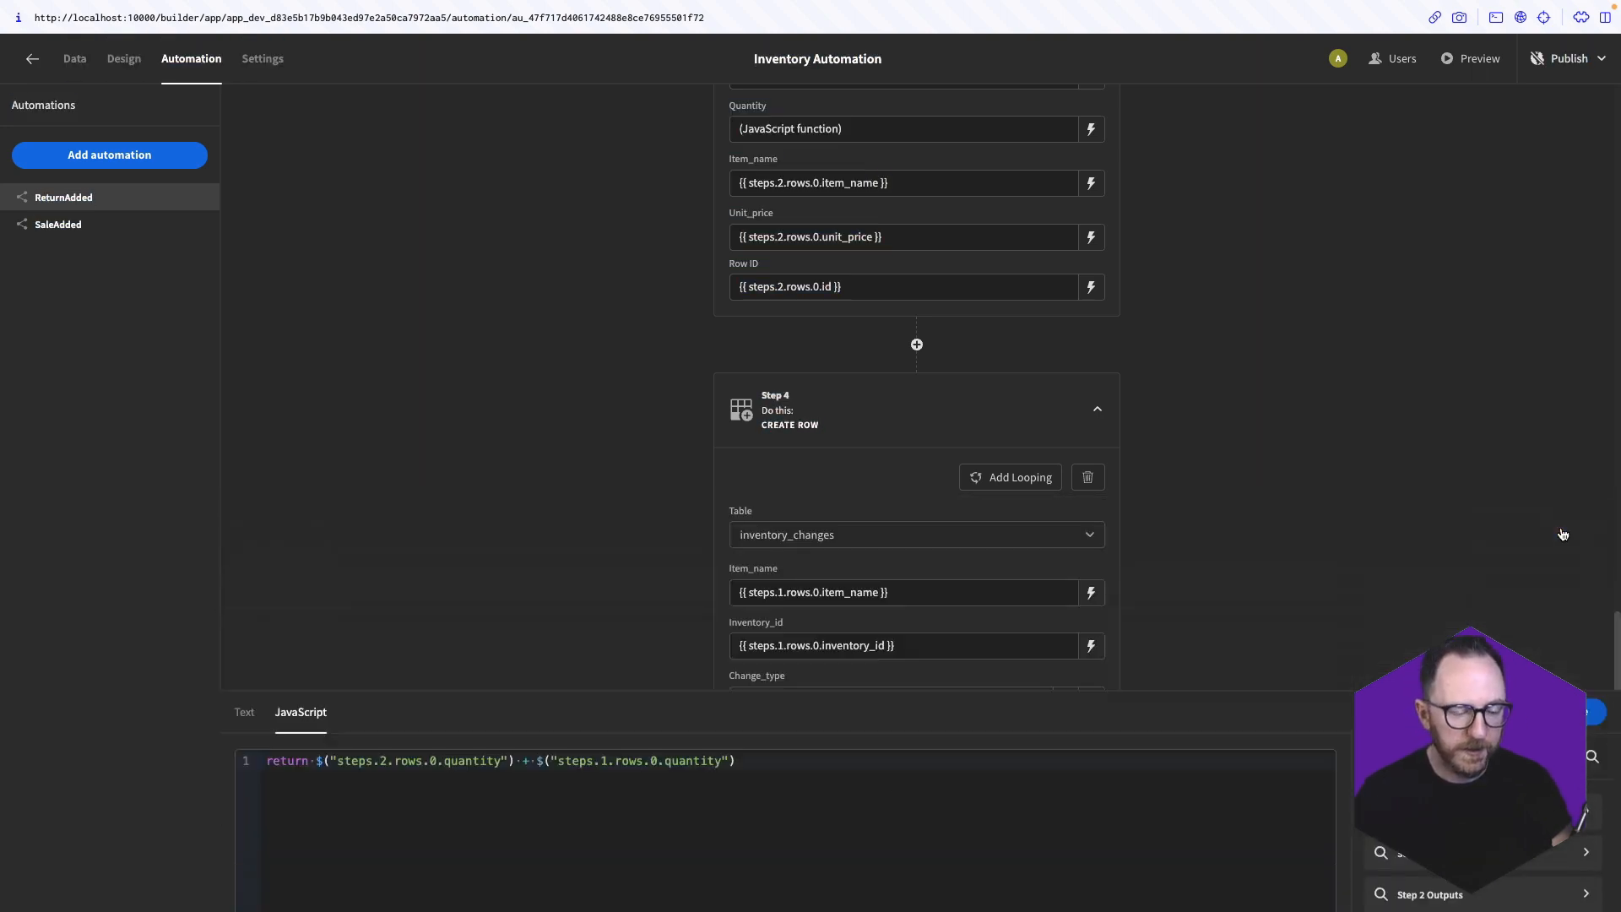
Test the ReturnAdded automation with a returns row whose Sale_id is 41
left_click(971, 842)
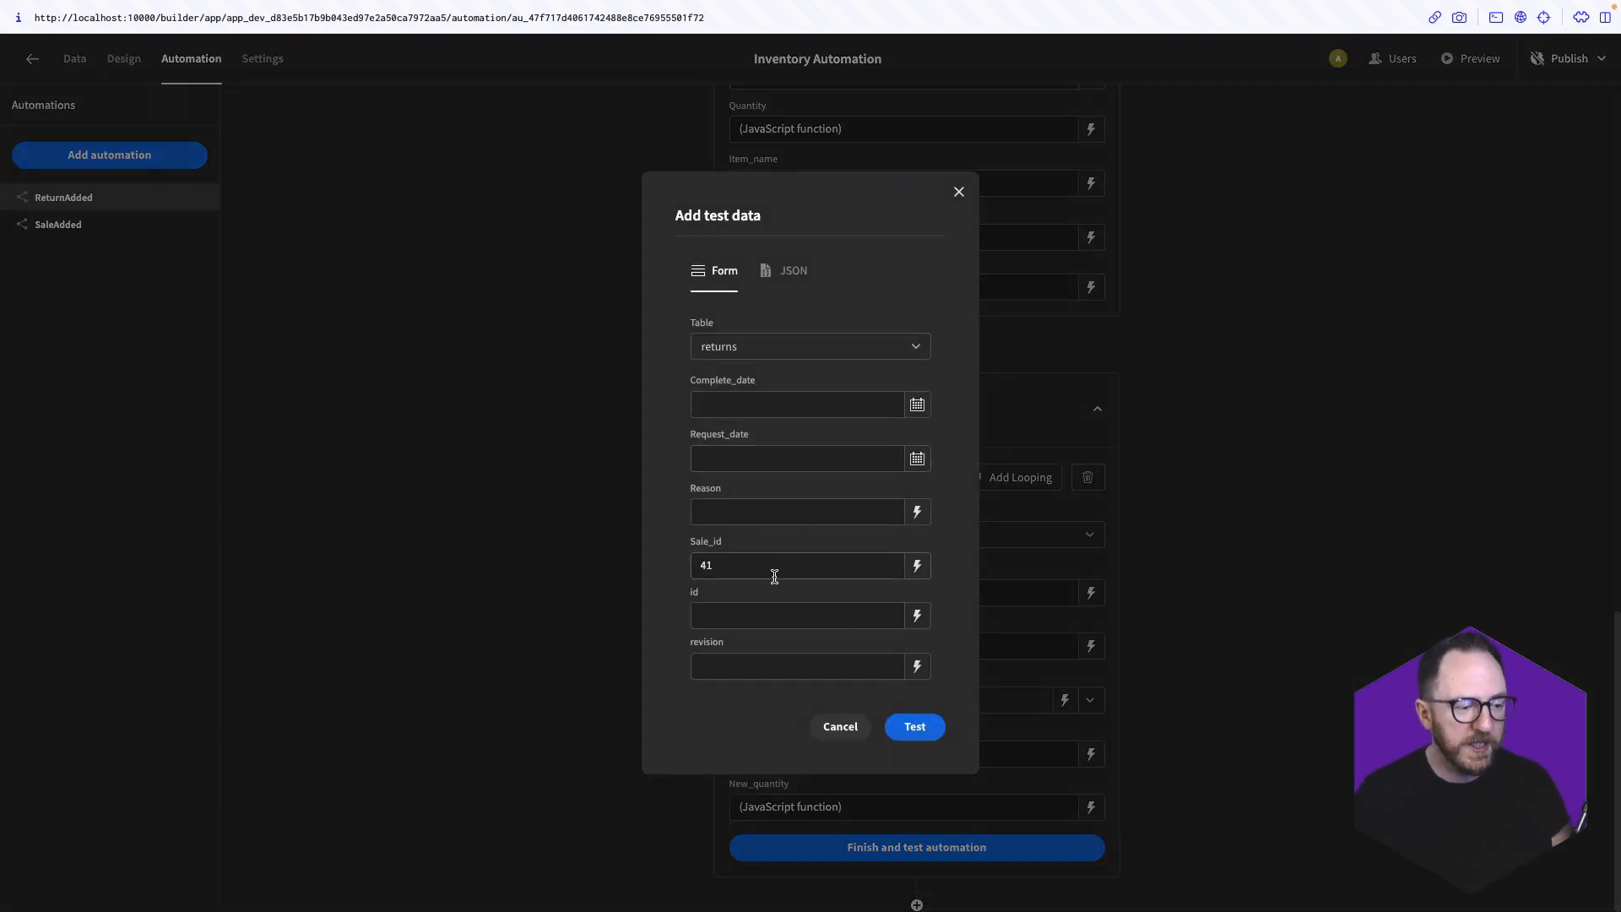
left_click_drag(773, 568, 677, 557)
left_click(968, 603)
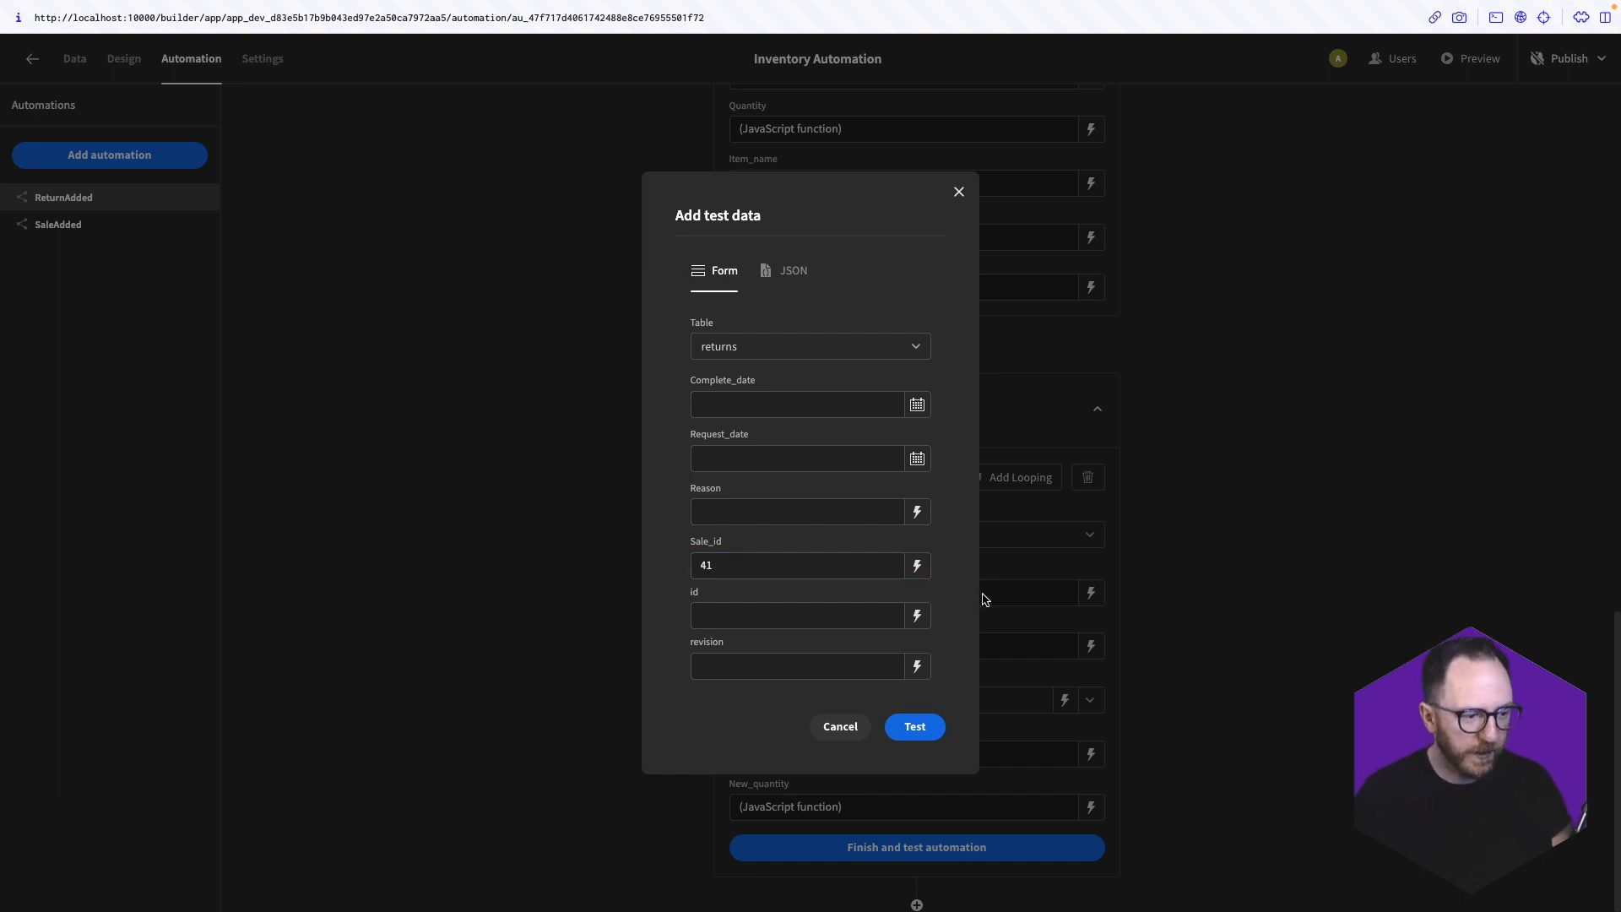
left_click(915, 726)
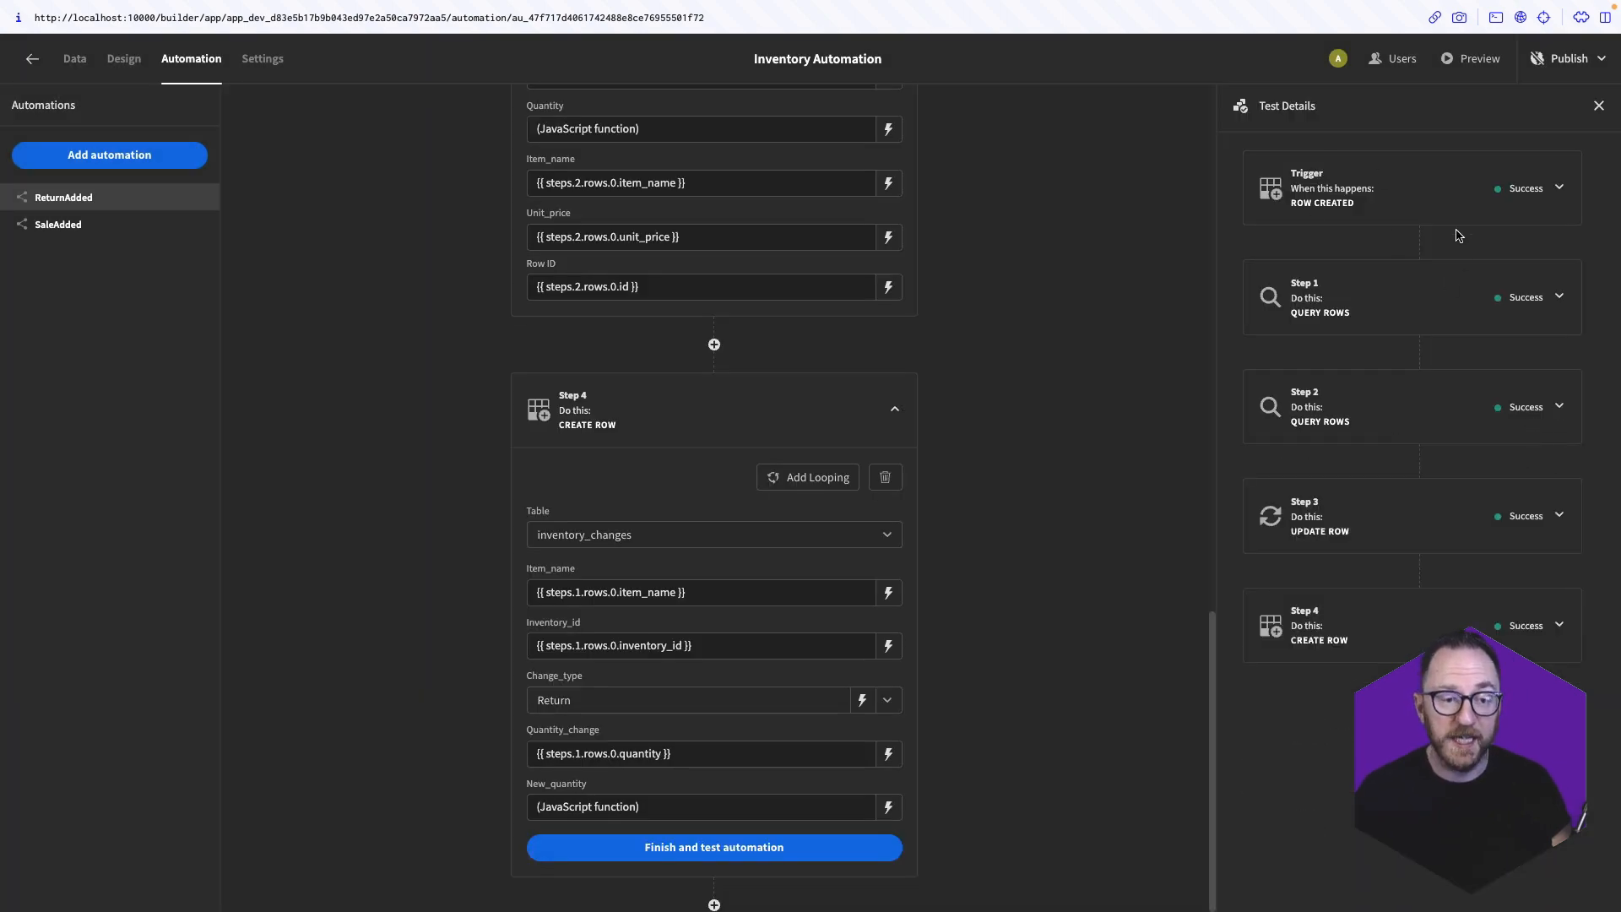
Examine the trigger's test output and the item and quantity returned by the Step 1 sales query
left_click(1453, 186)
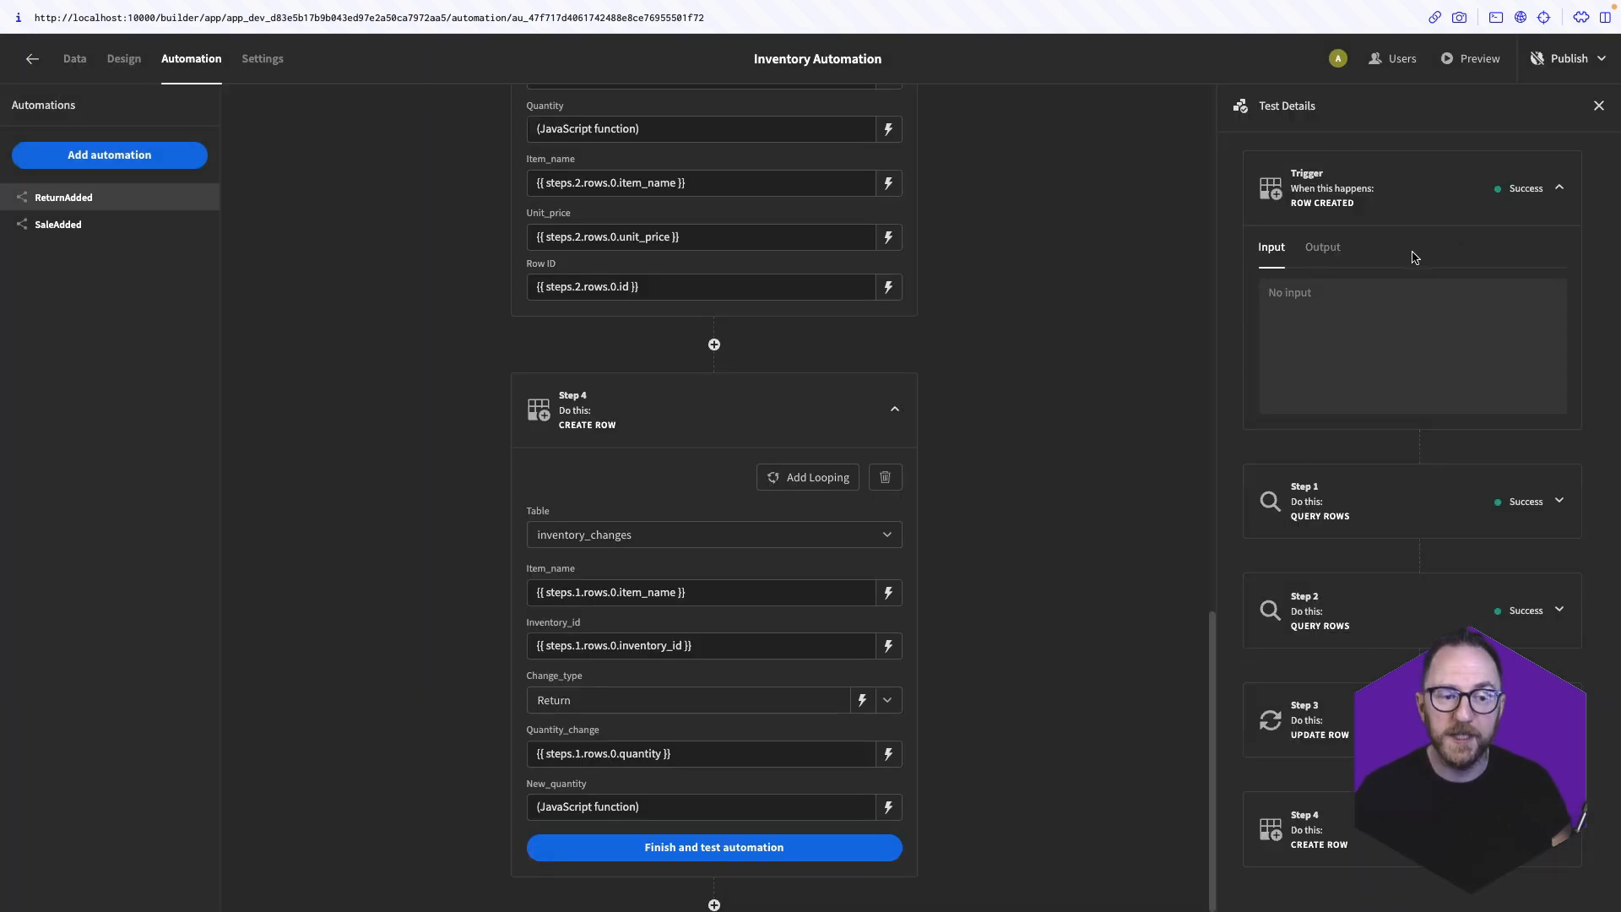
left_click(1324, 247)
scroll(1437, 403, "down", 3)
scroll(1438, 403, "down", 10)
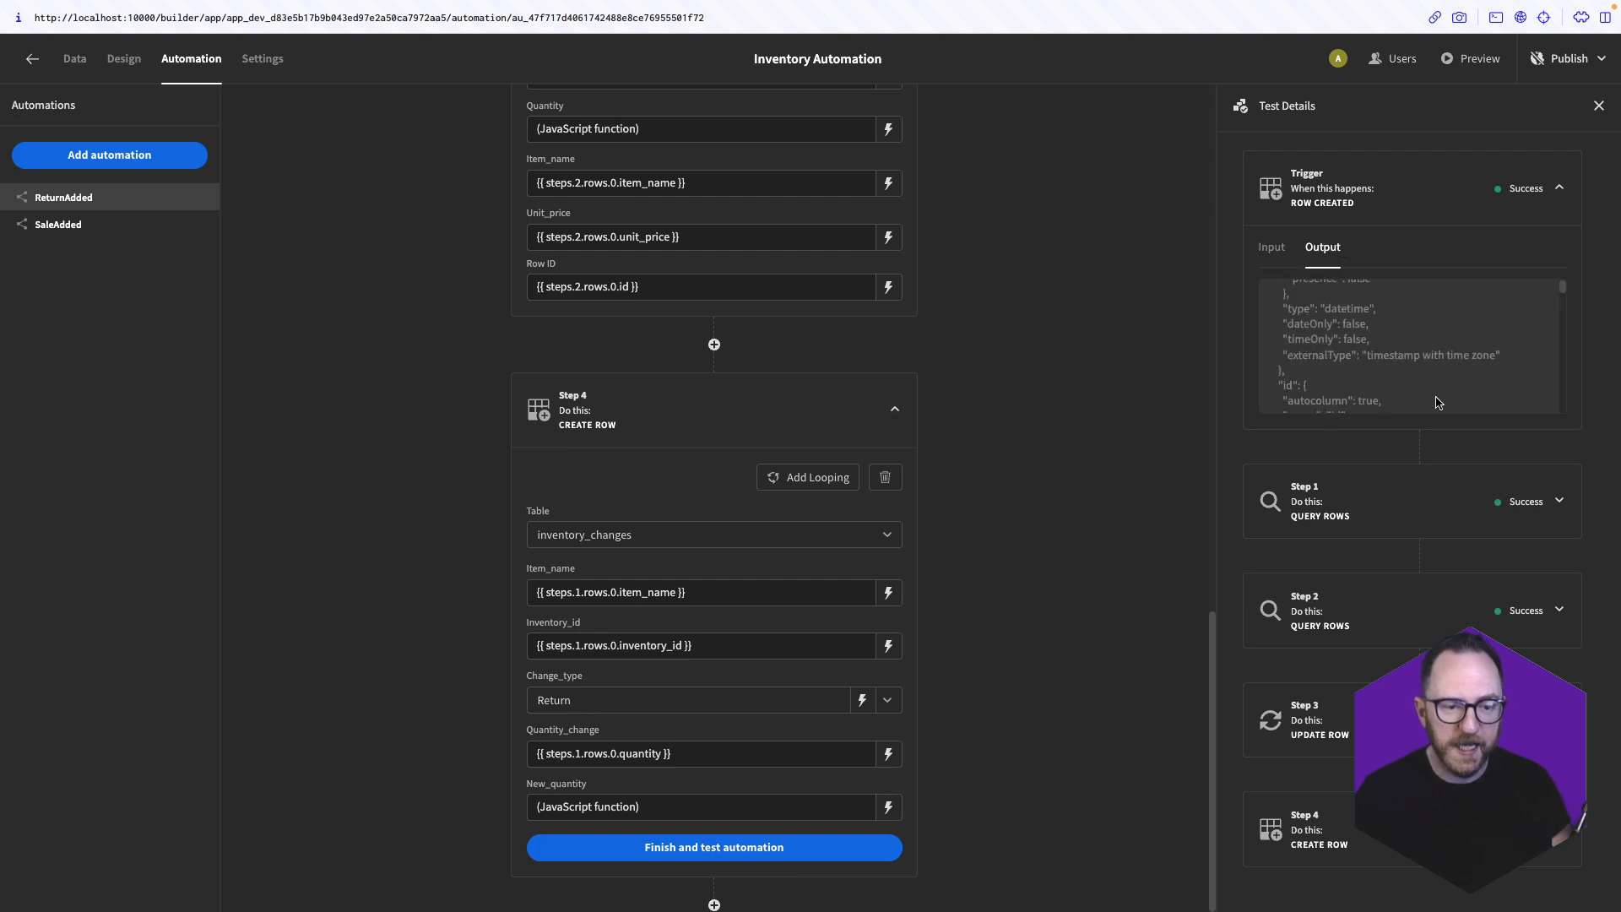
scroll(1438, 402, "down", 10)
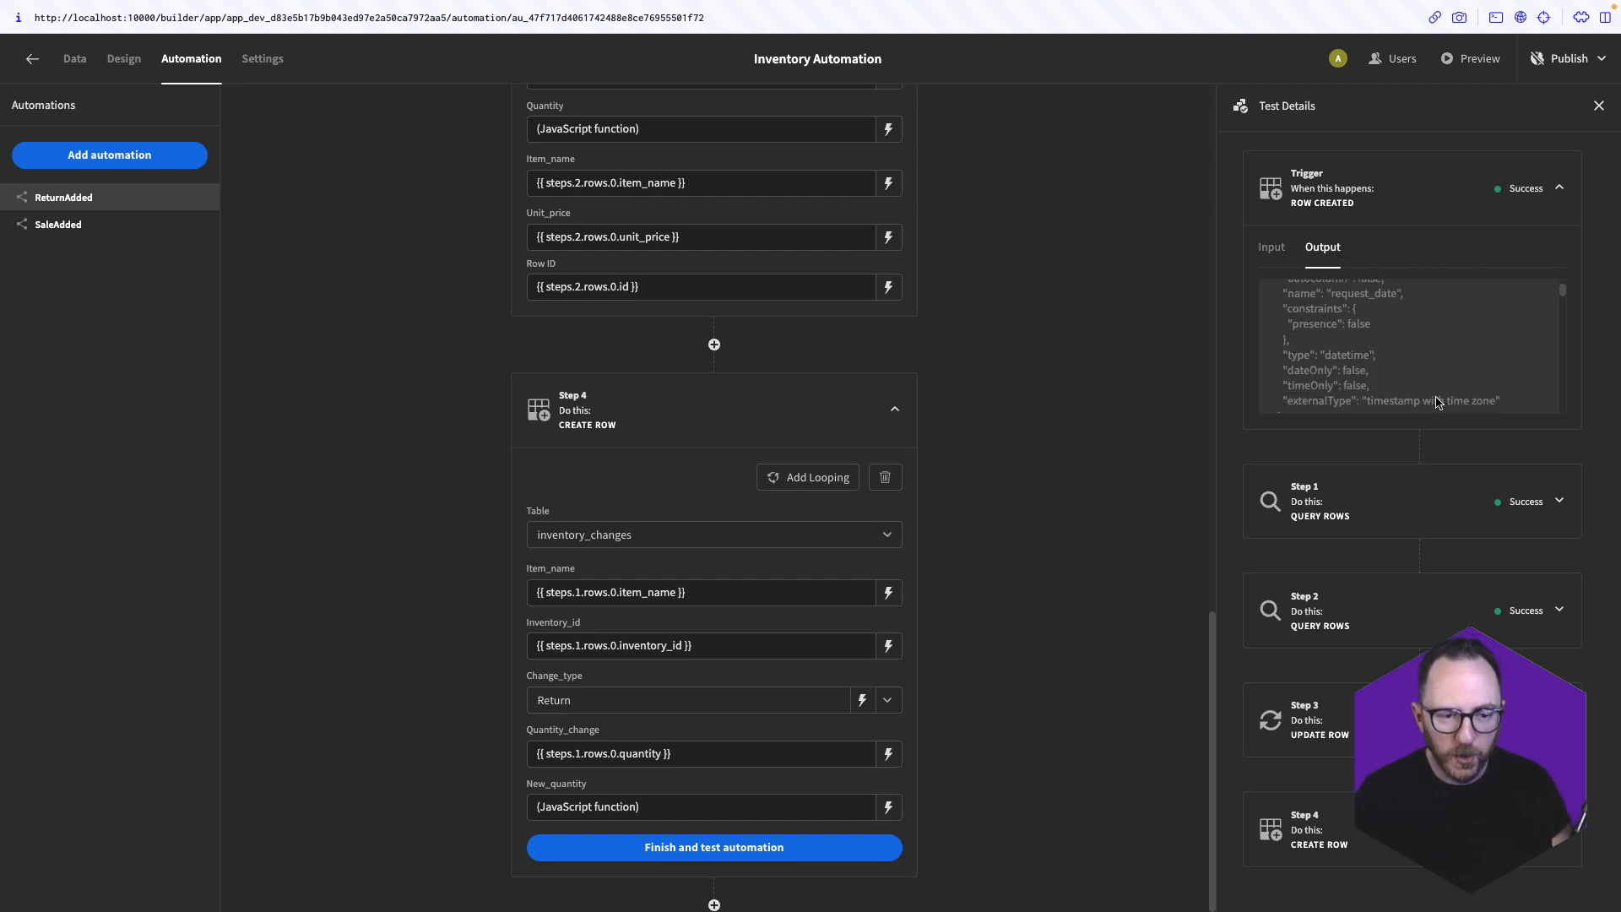
scroll(1437, 402, "down", 10)
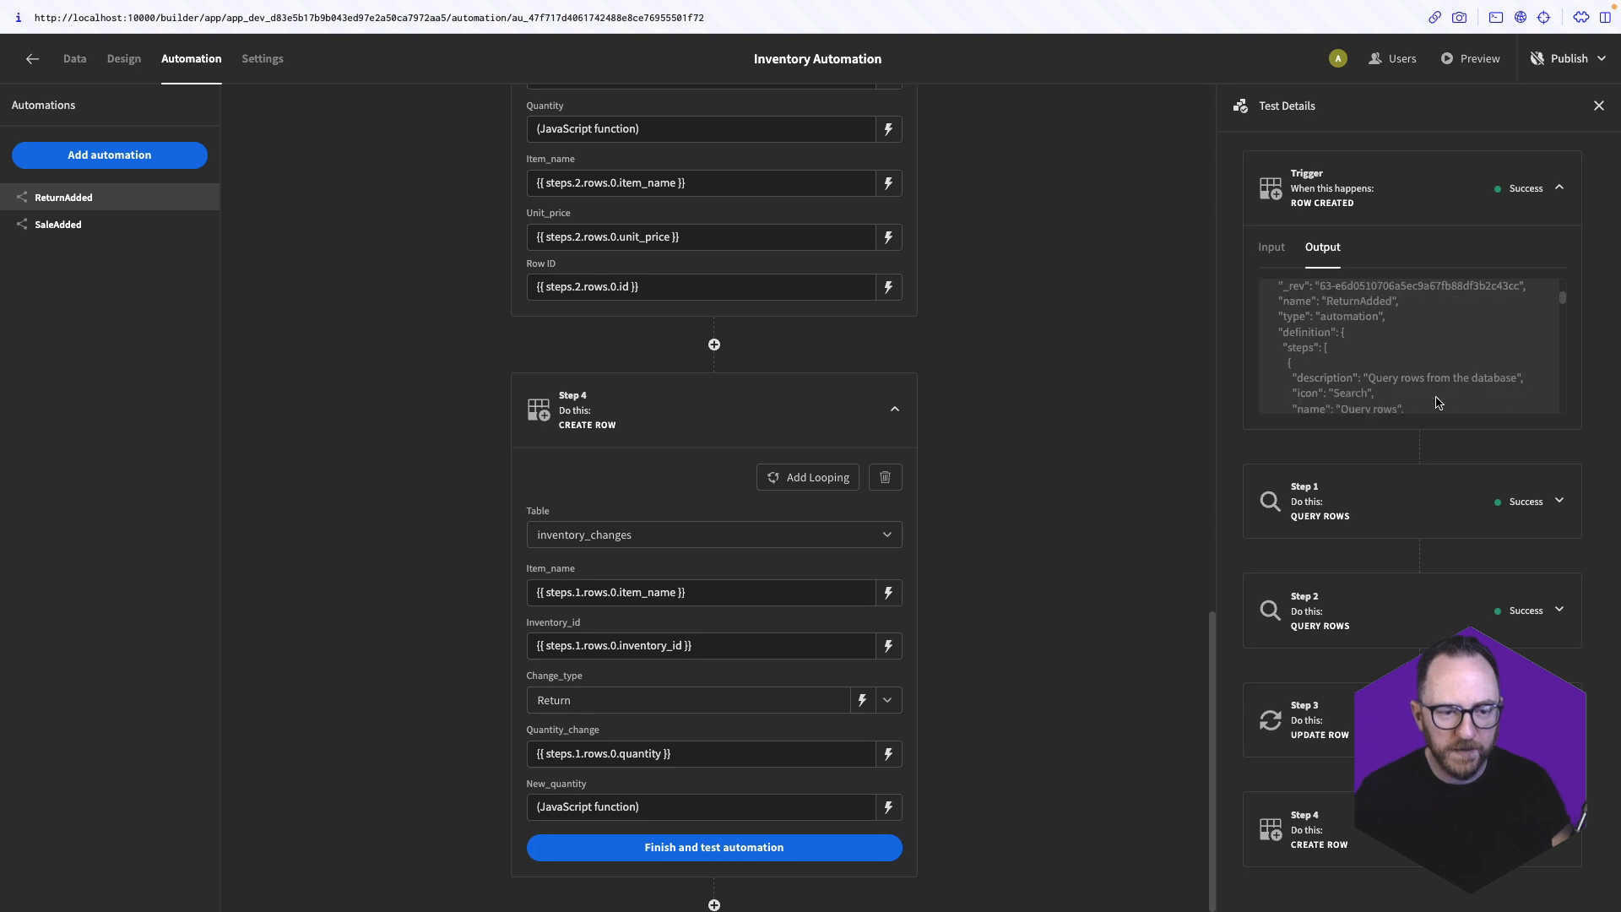
scroll(1438, 402, "down", 3)
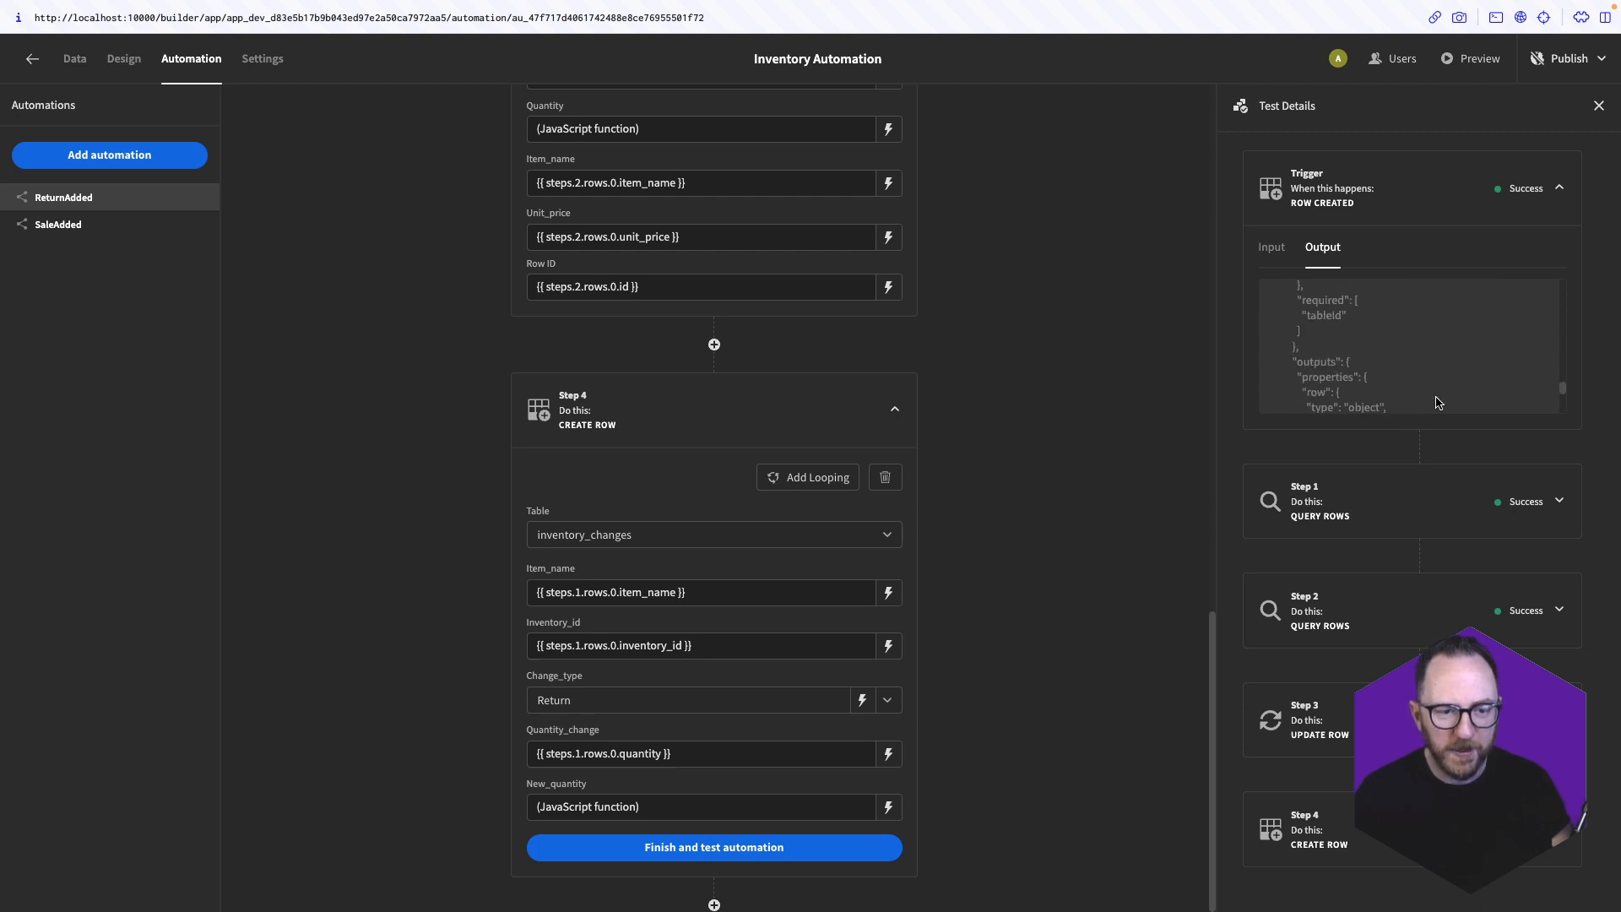
left_click(1281, 248)
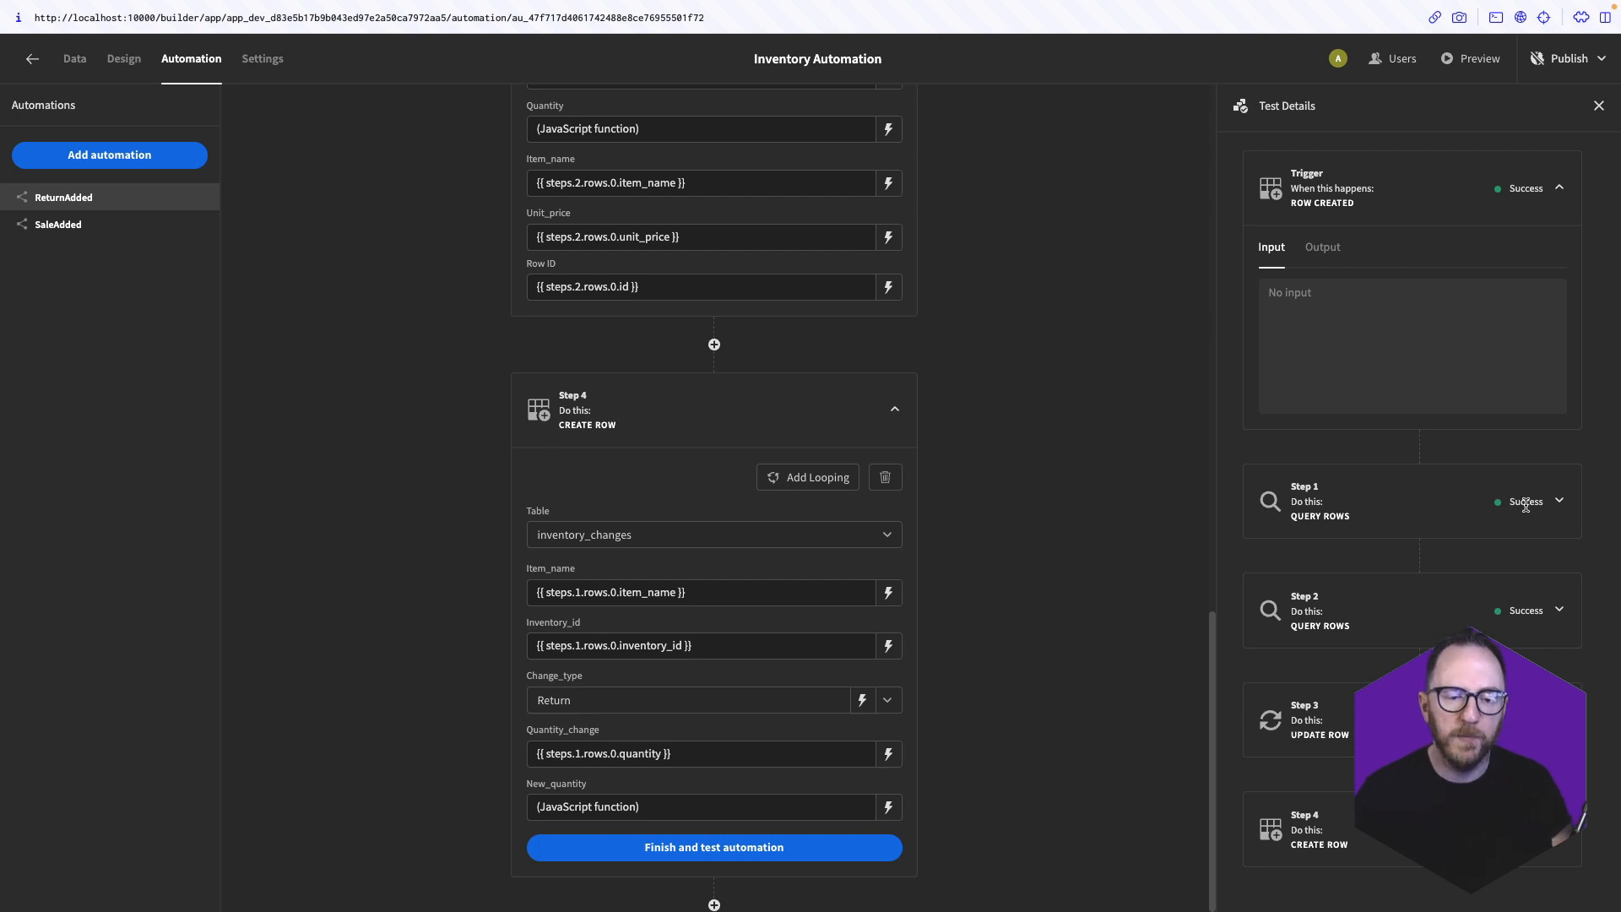
left_click(1556, 503)
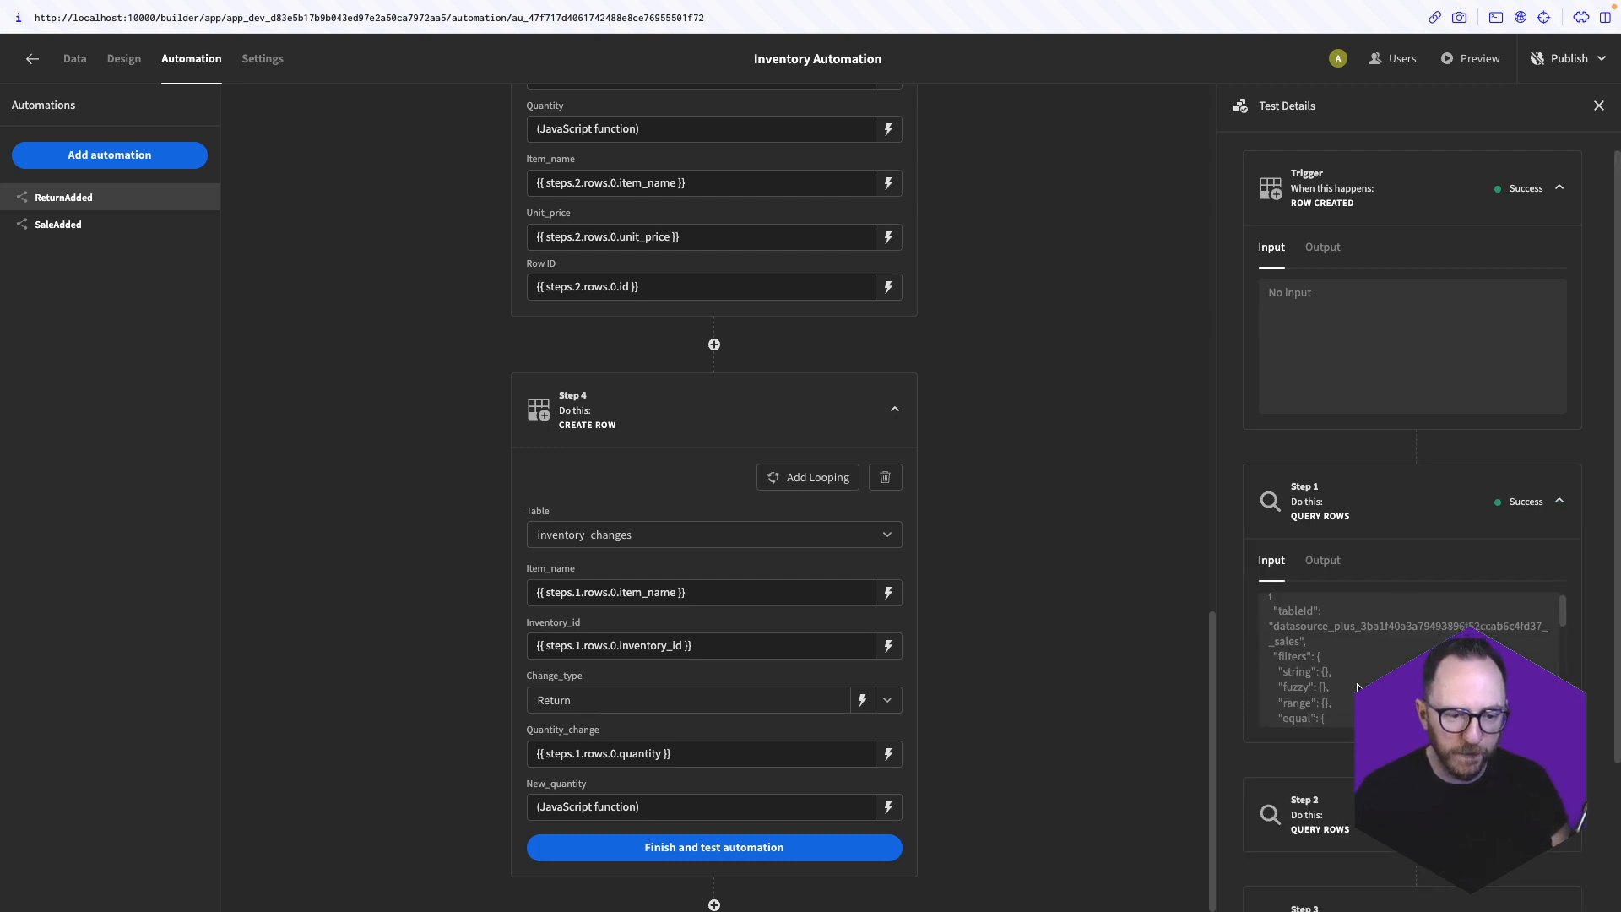
left_click(1323, 561)
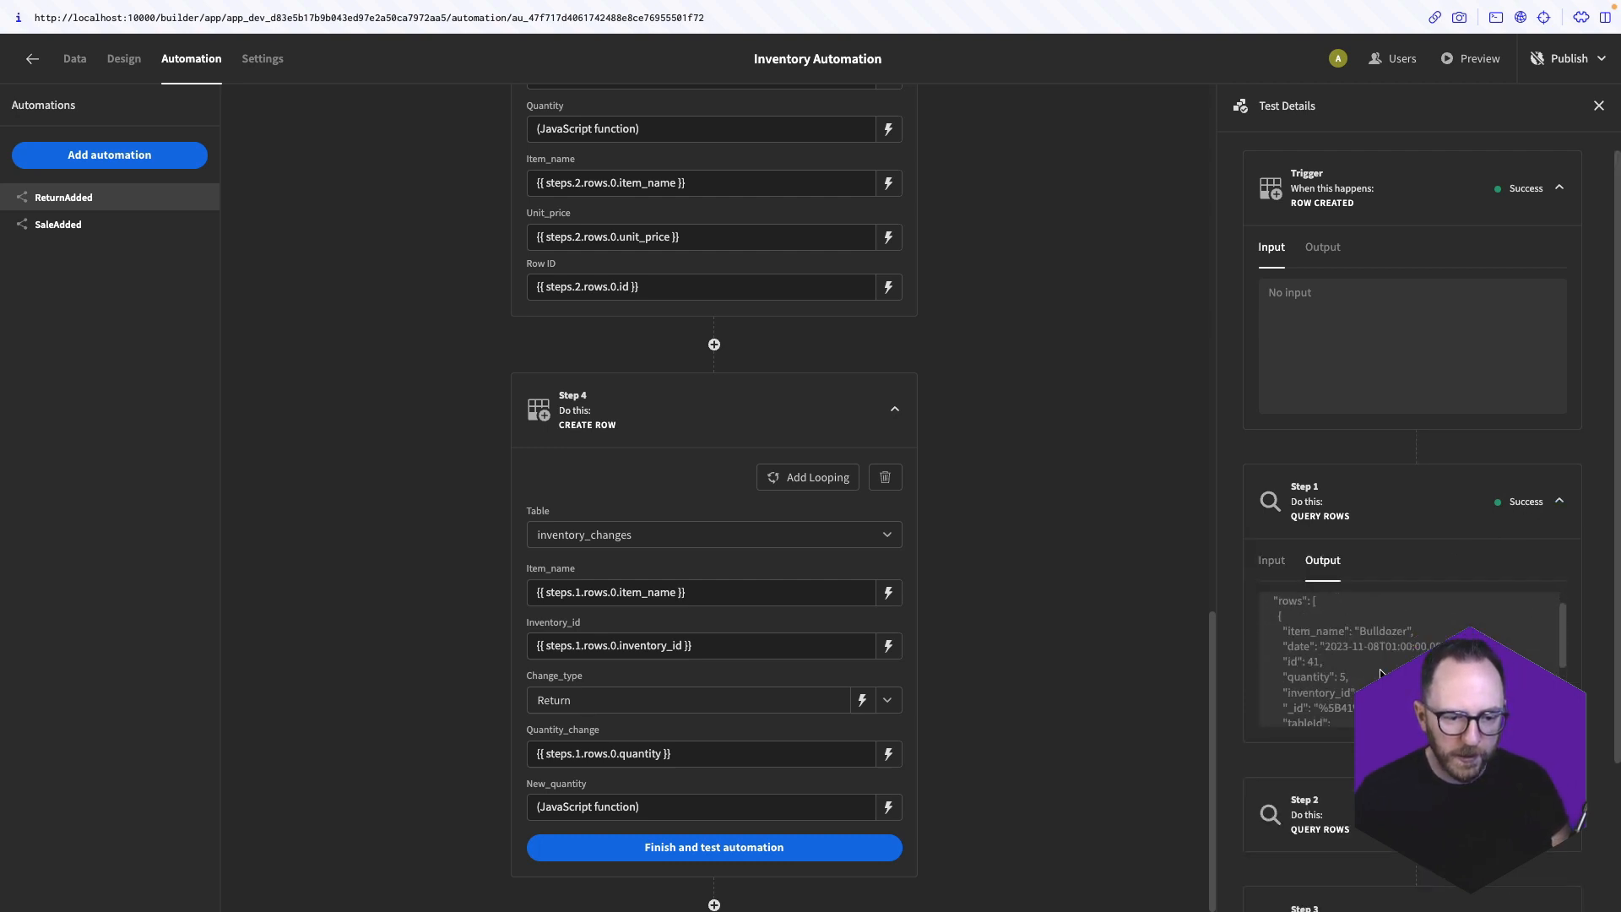
left_click_drag(1334, 662, 1268, 676)
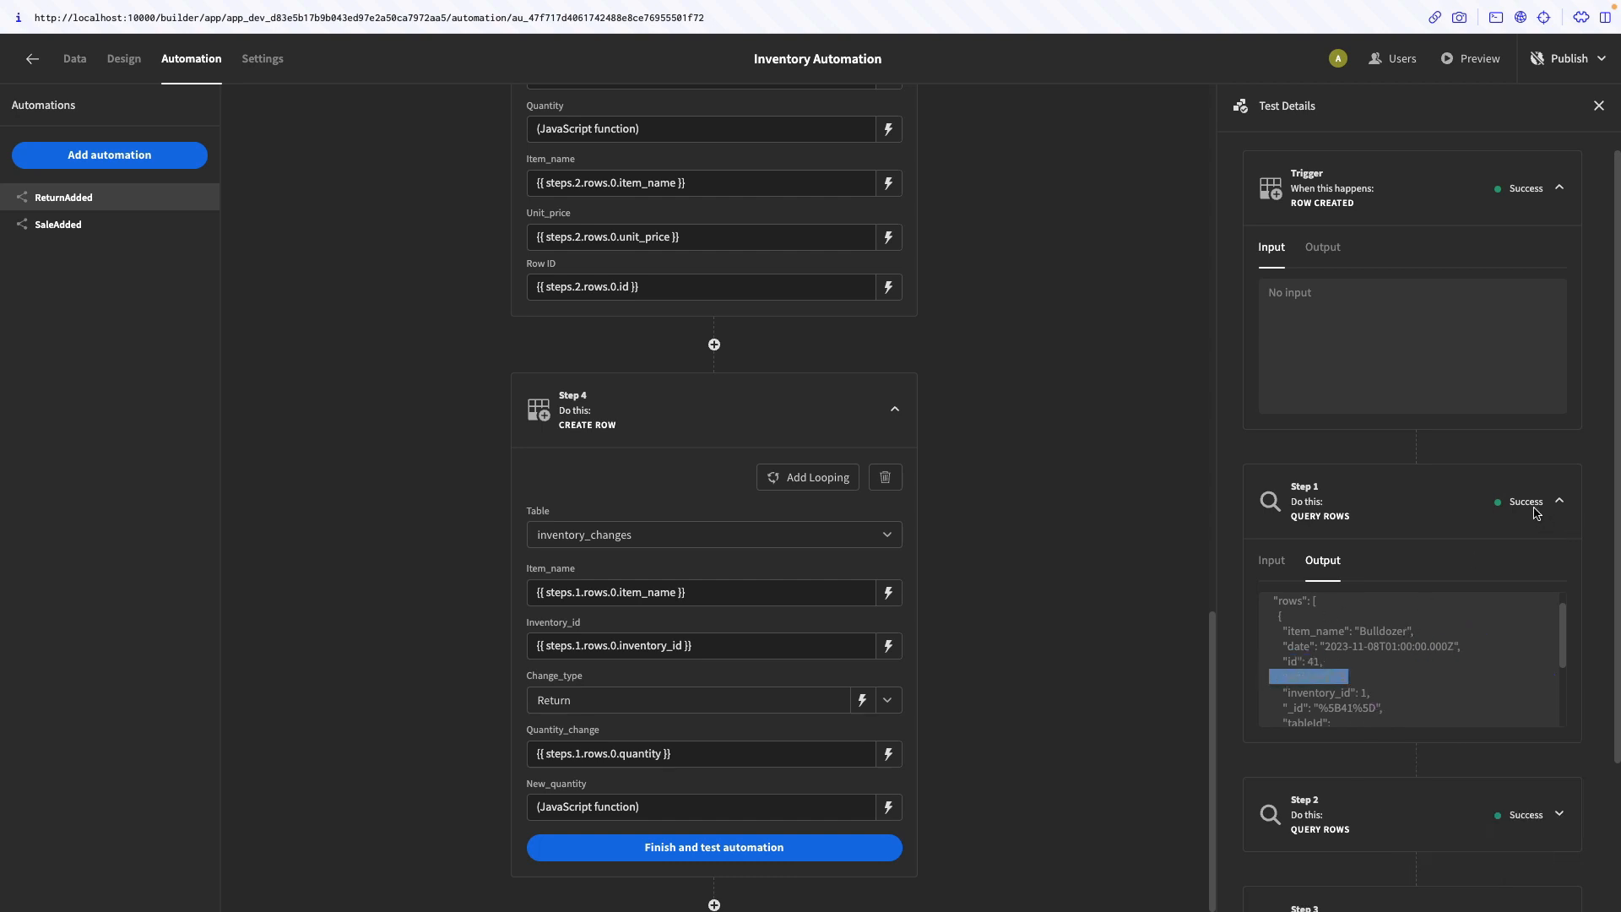
Examine the item name and quantity in the Step 2 inventory query's test output
scroll(1535, 513, "down", 2)
scroll(1451, 517, "down", 3)
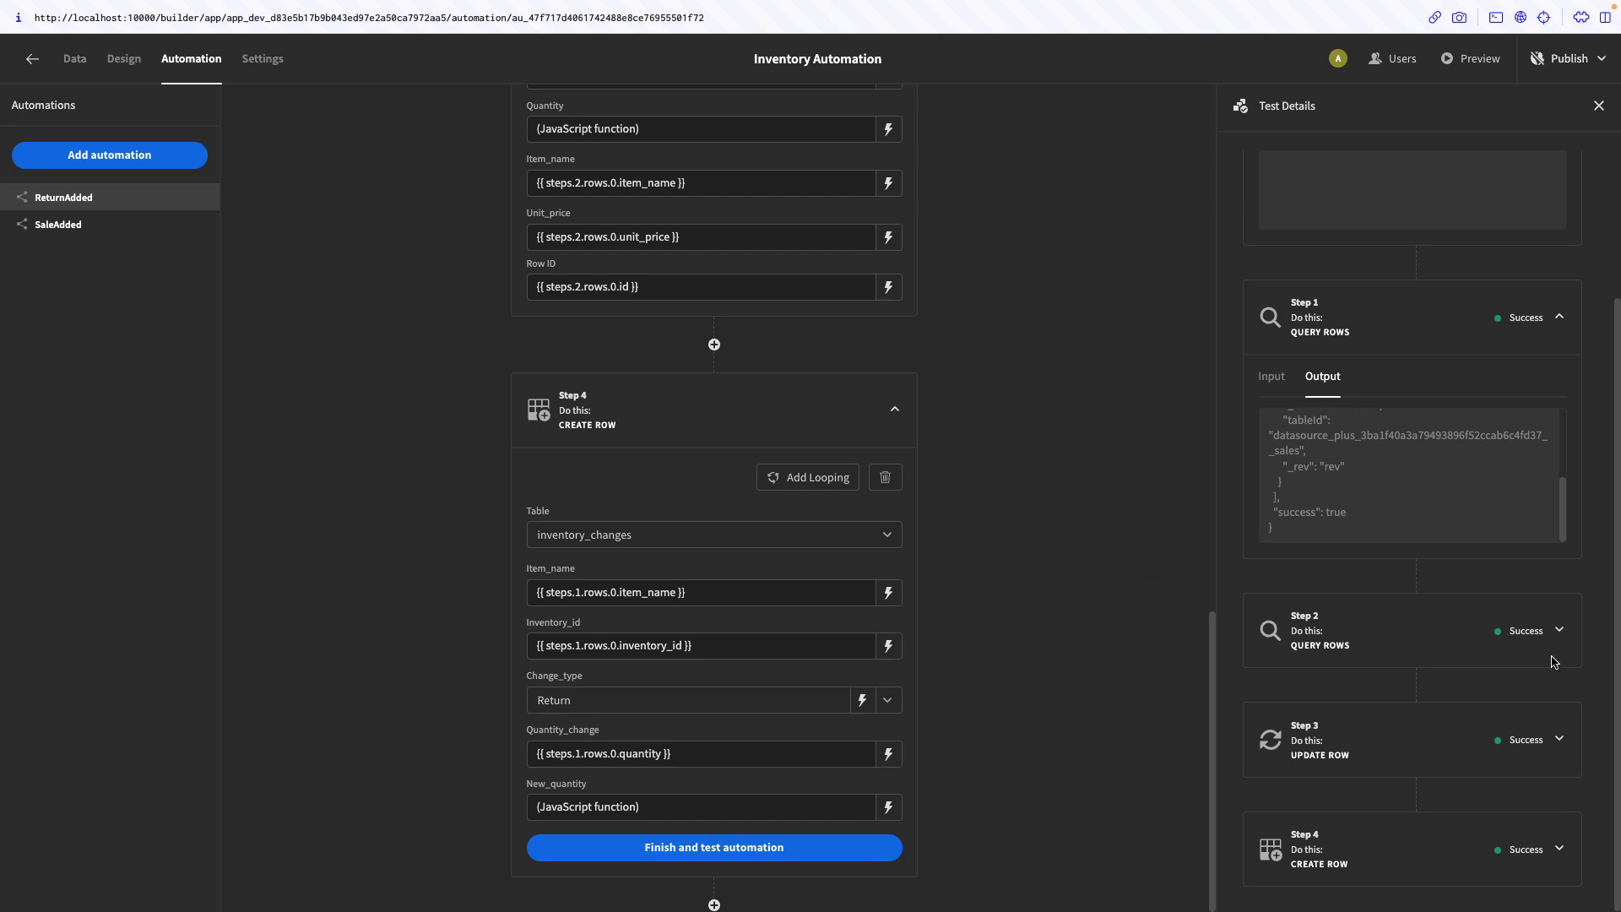
left_click(1537, 624)
scroll(1469, 642, "down", 1)
left_click(1322, 586)
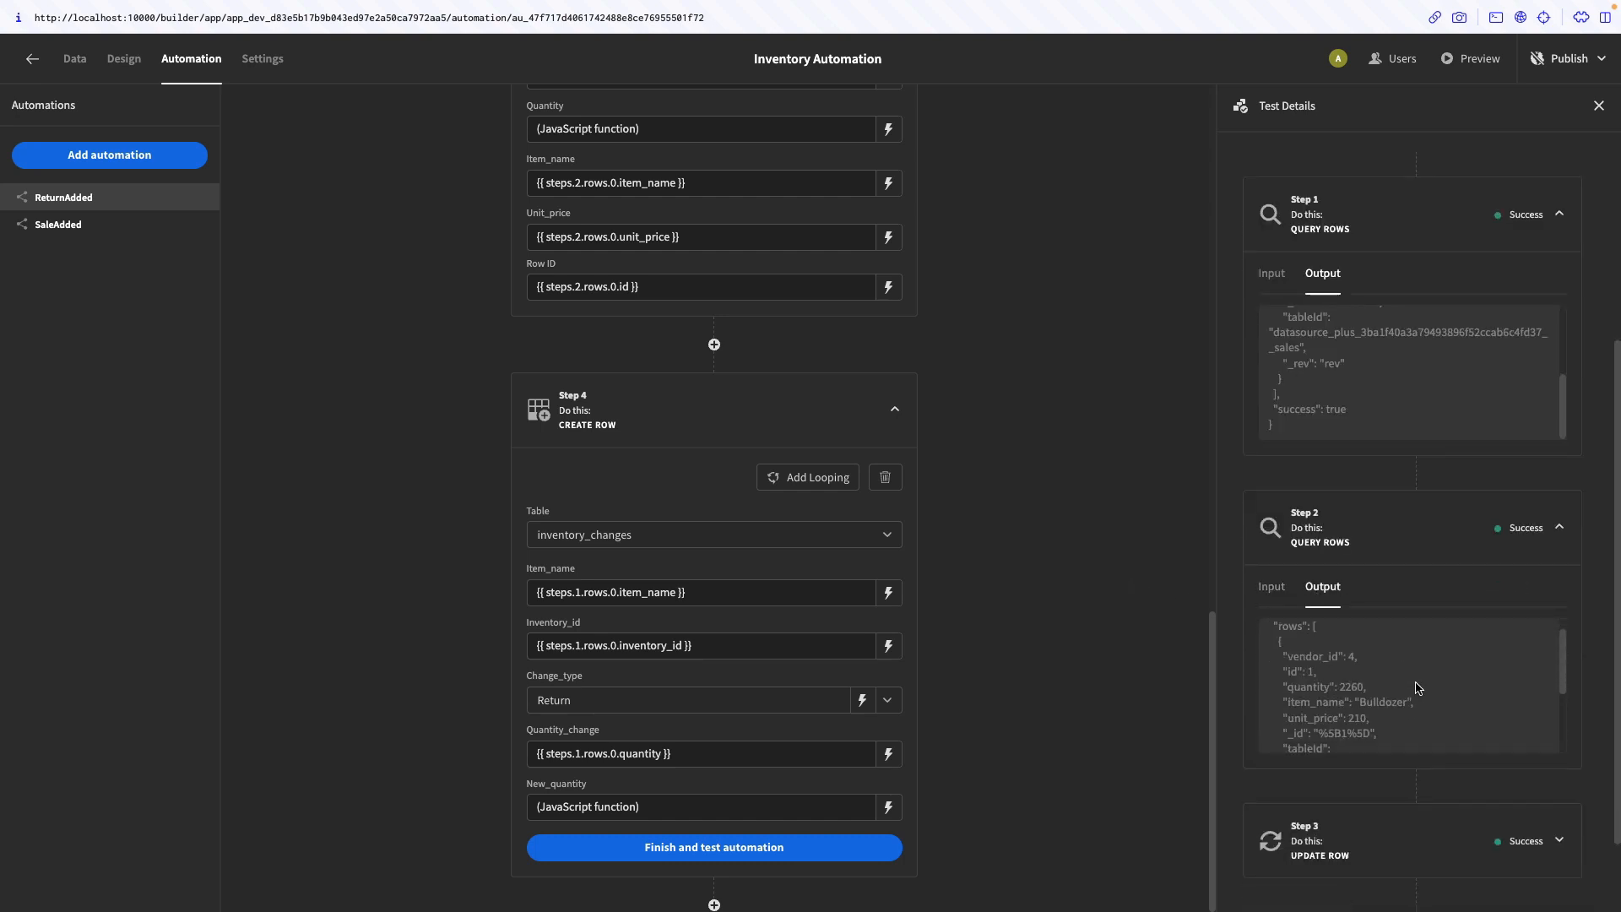
left_click_drag(1425, 706, 1290, 702)
left_click(1362, 699)
scroll(1423, 733, "down", 1)
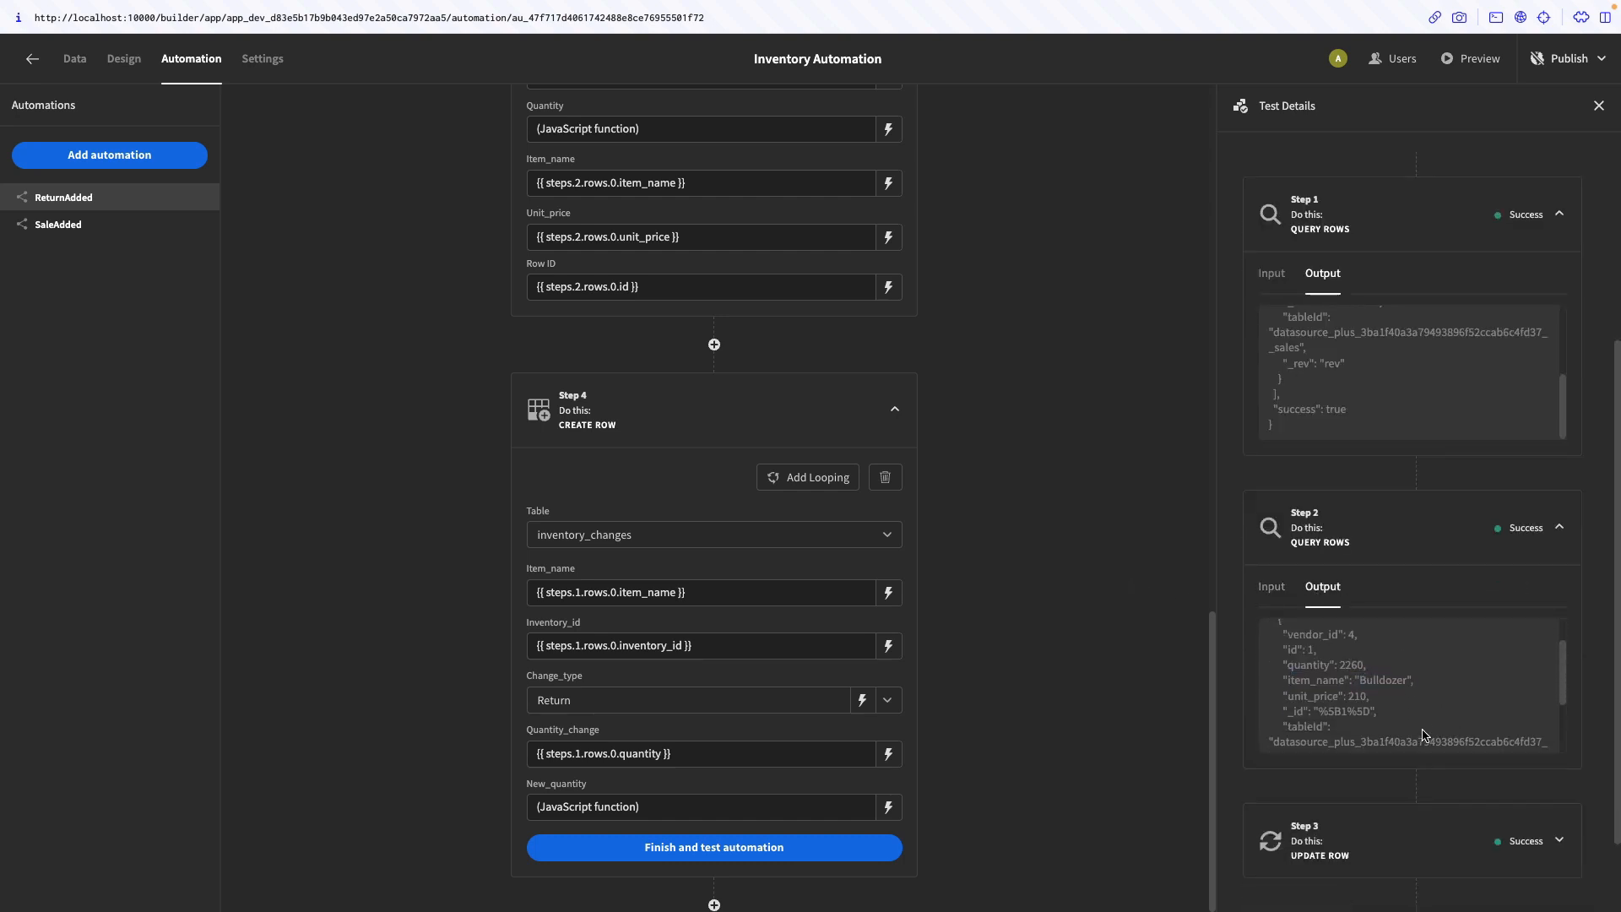
scroll(1388, 684, "down", 1)
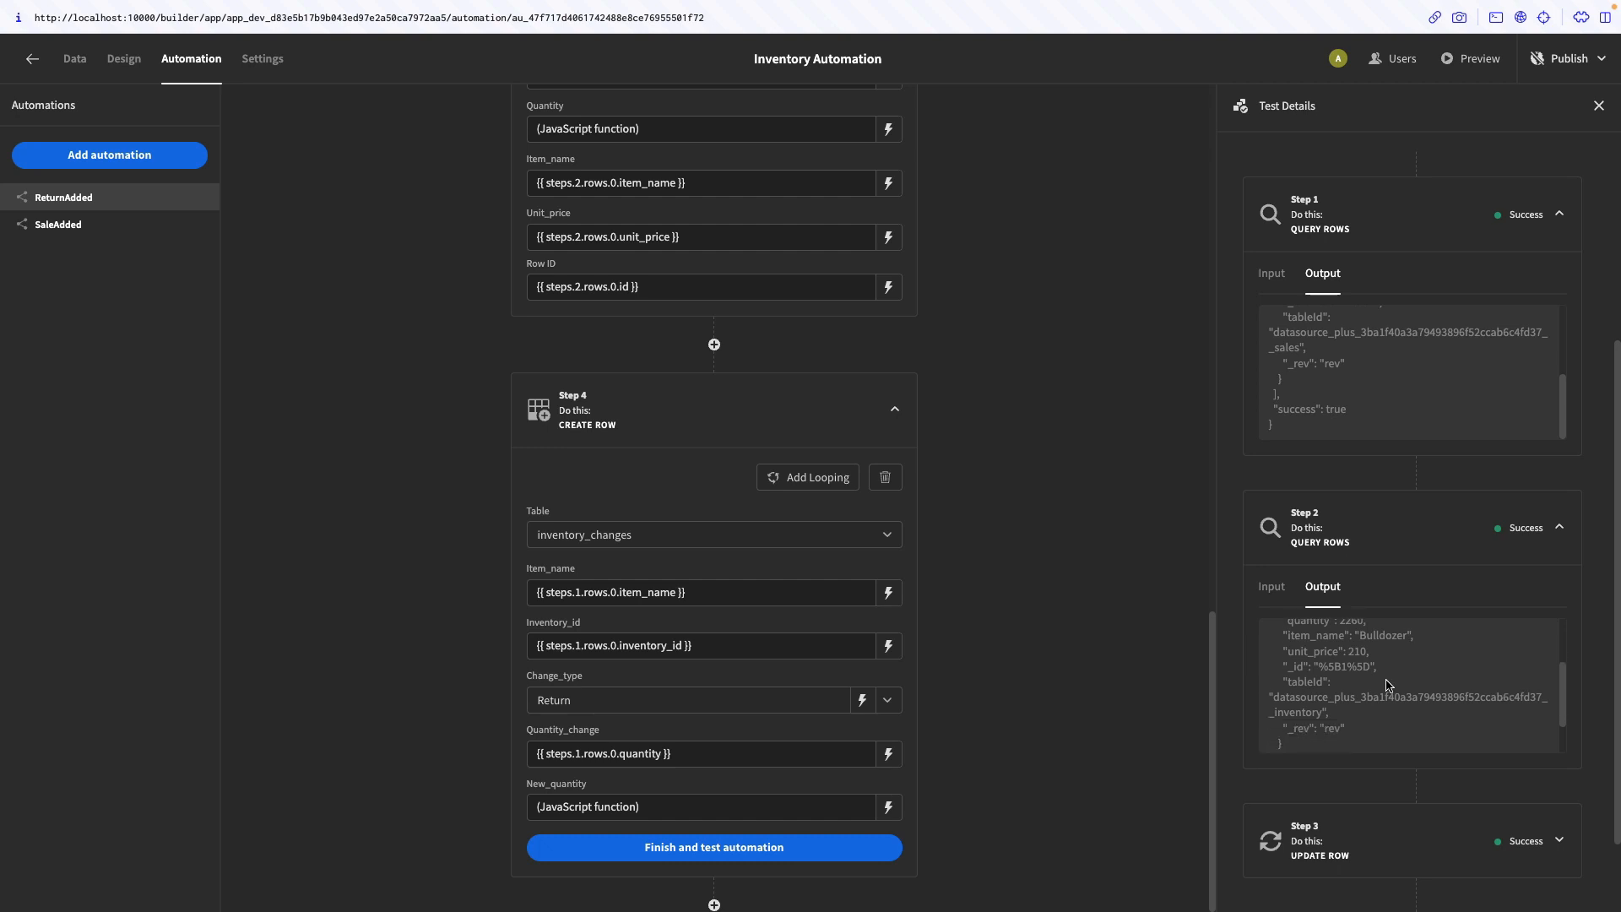
scroll(1387, 685, "up", 1)
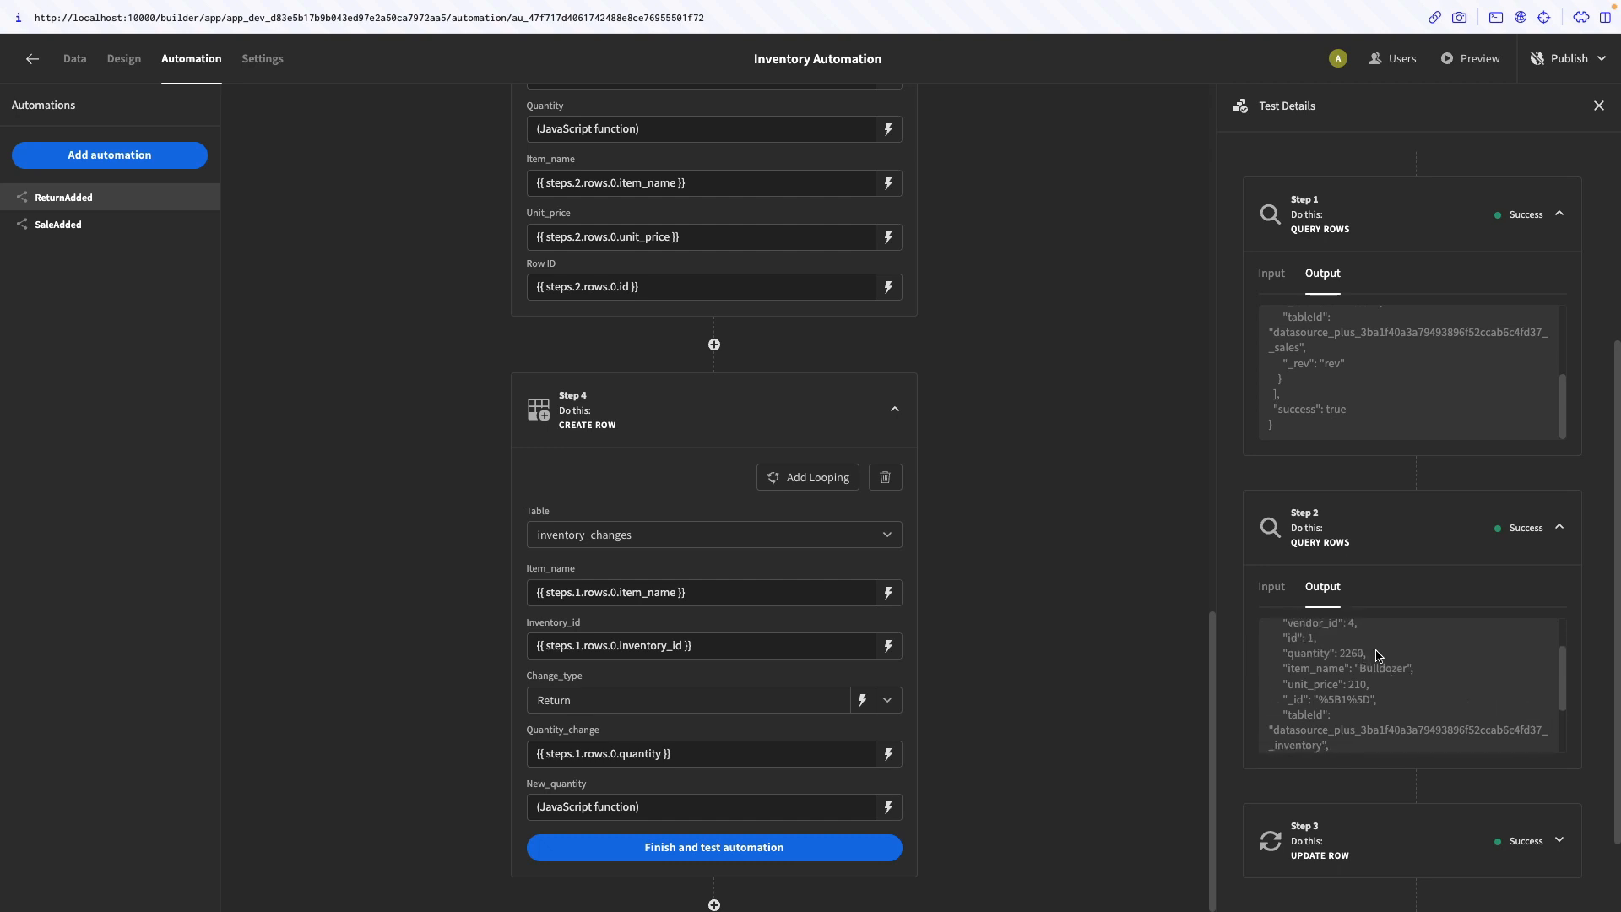
left_click_drag(1378, 654, 1279, 658)
left_click(1406, 665)
left_click(1519, 534)
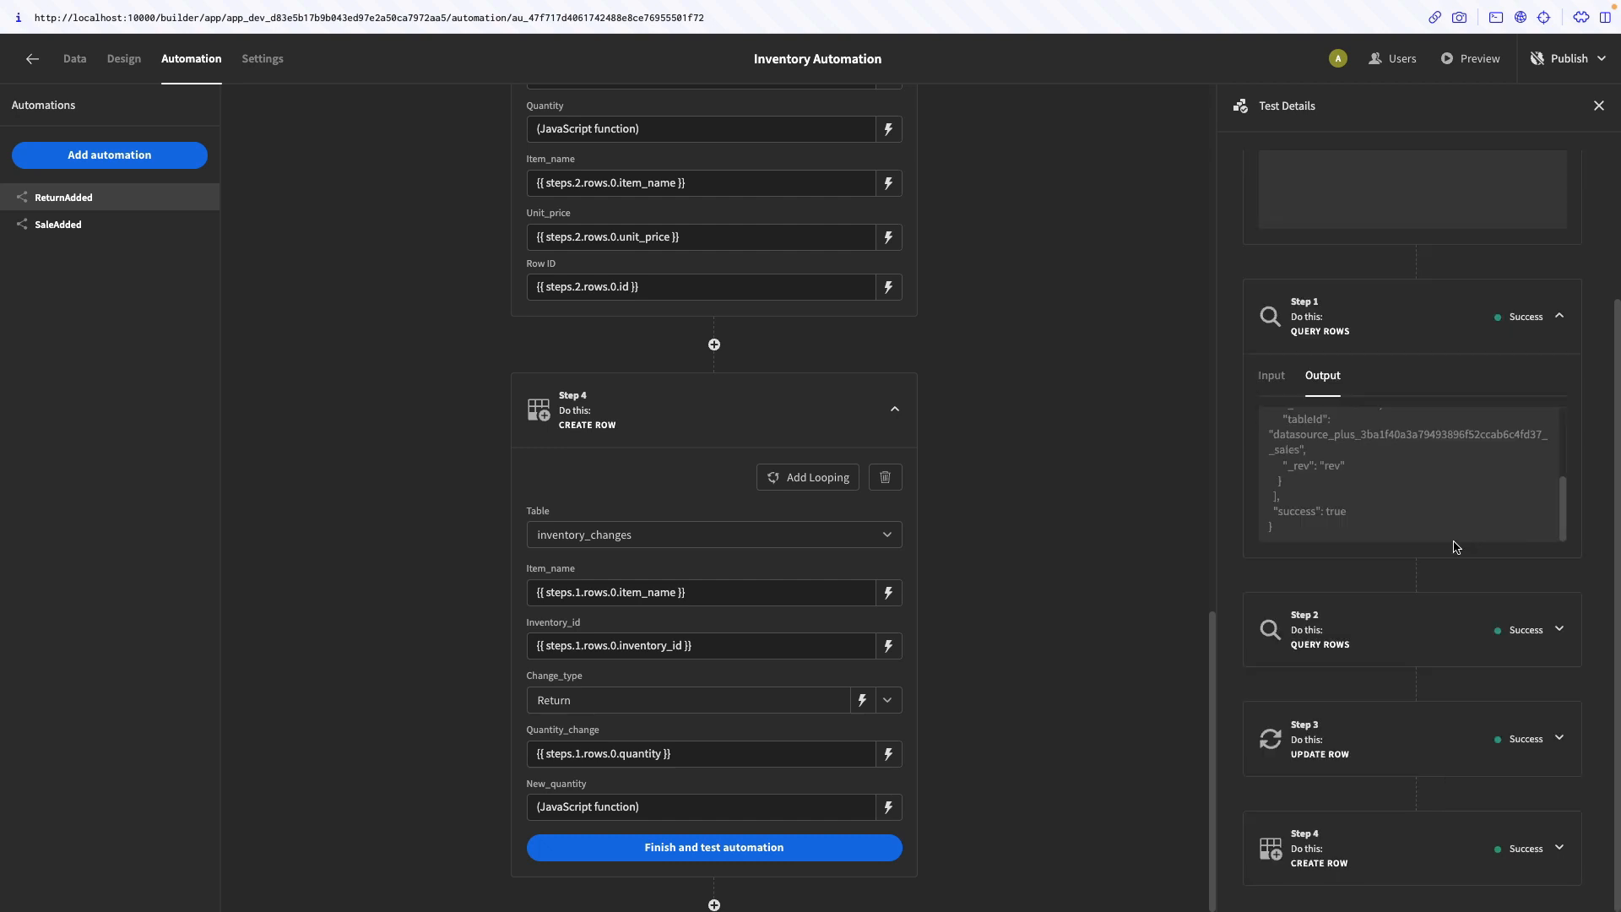
left_click(1507, 621)
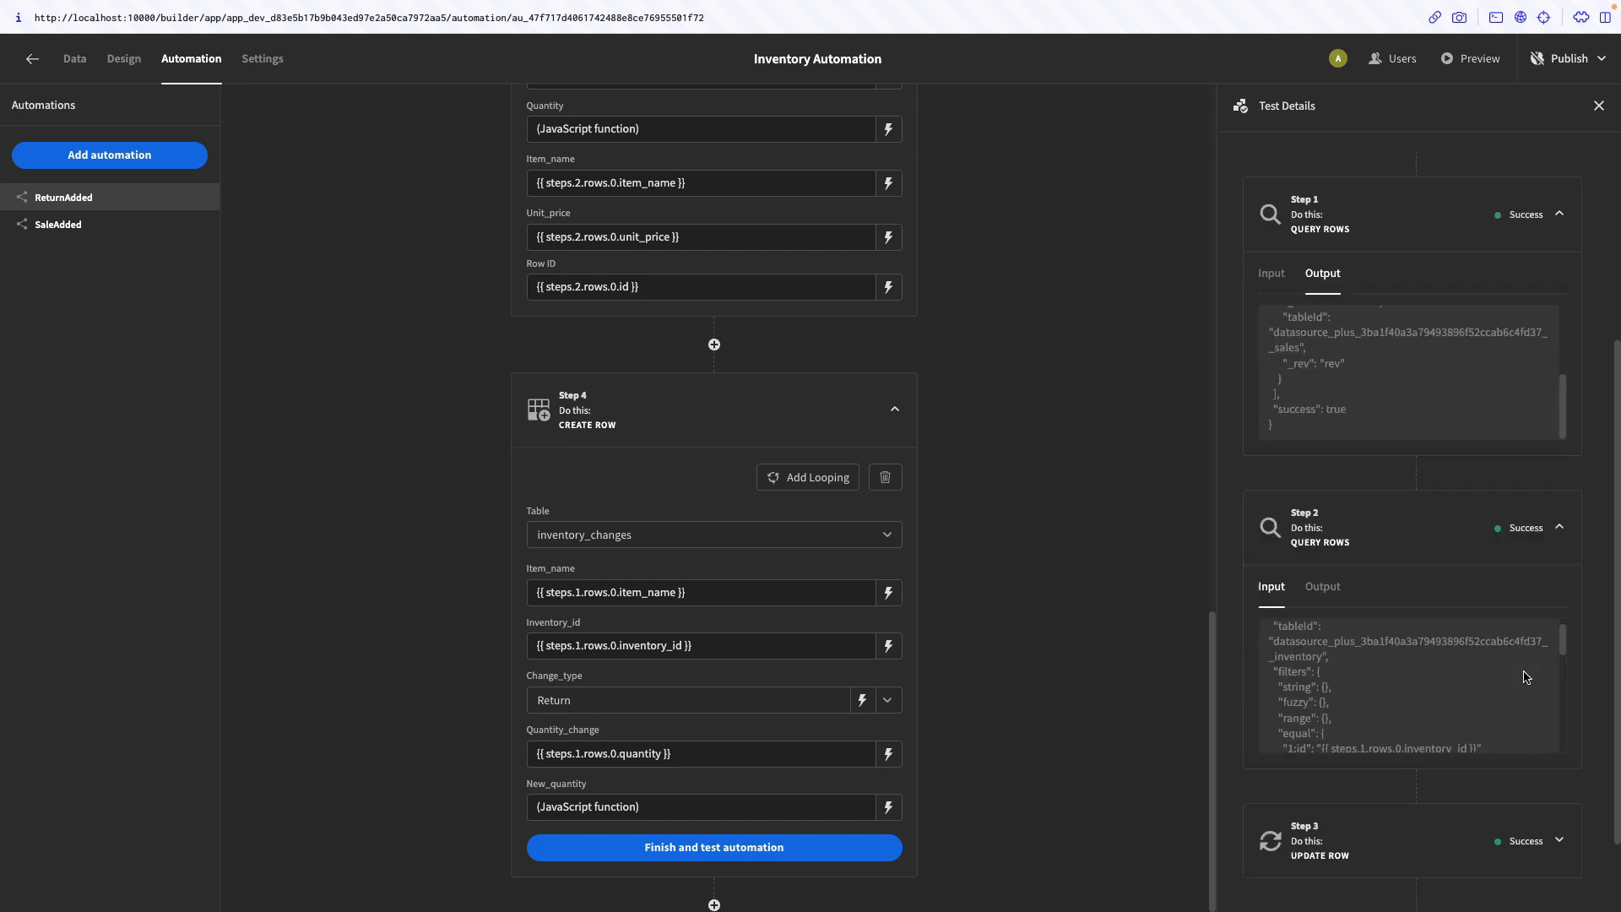
Examine the updated quantity in the Update Row test output and the row logged by the Create Row step
left_click(1535, 835)
scroll(1421, 797, "down", 4)
left_click(1332, 587)
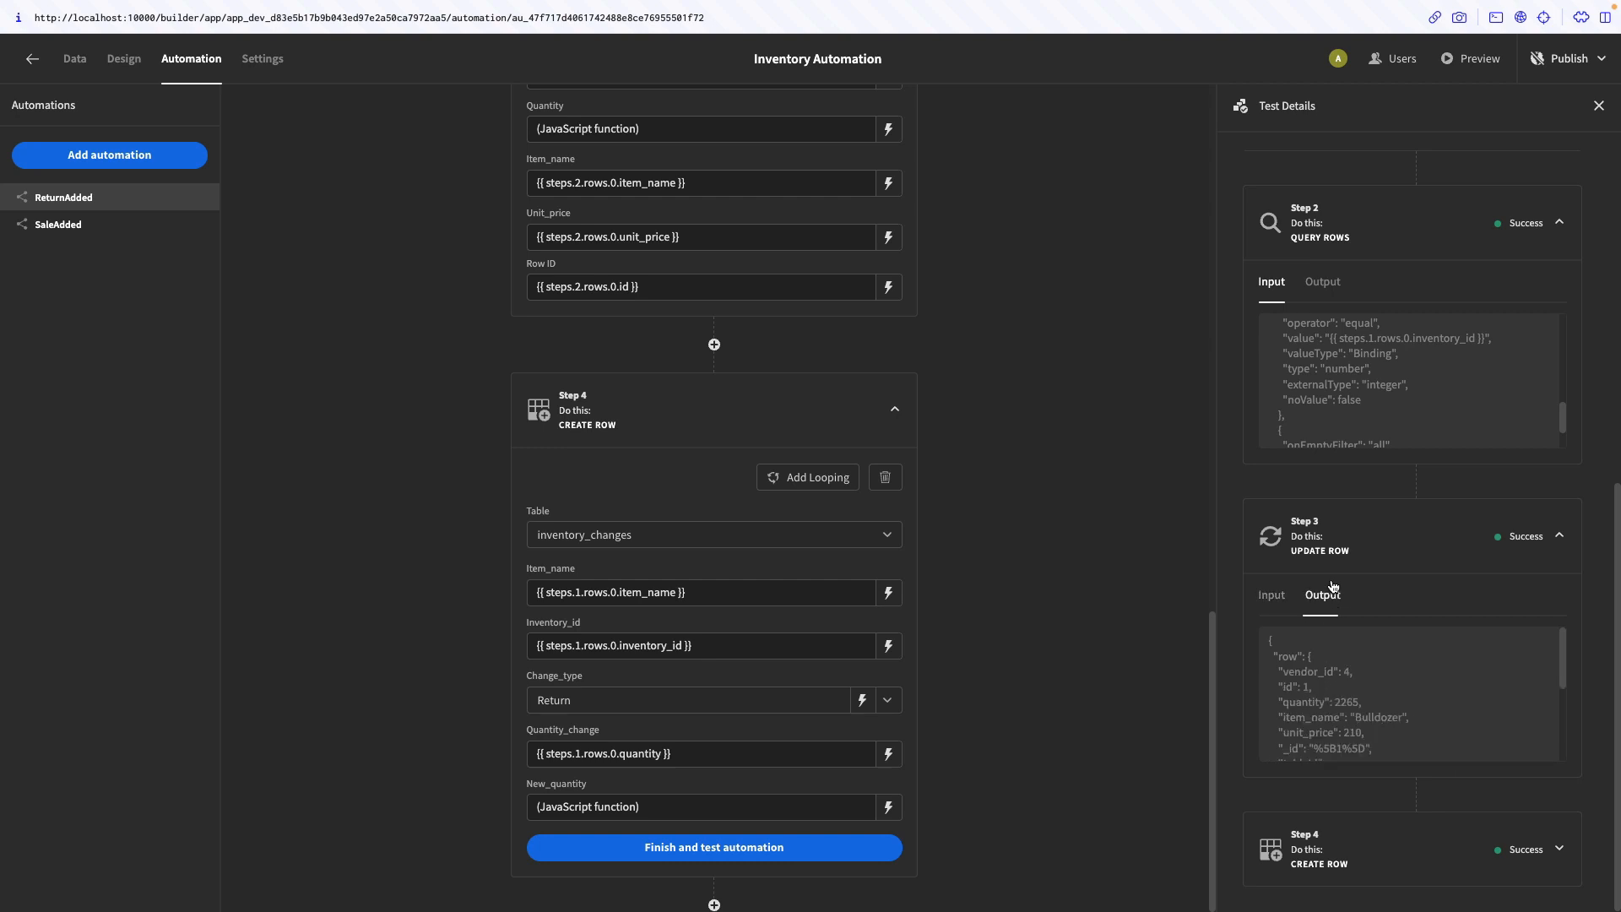
scroll(1378, 400, "down", 3)
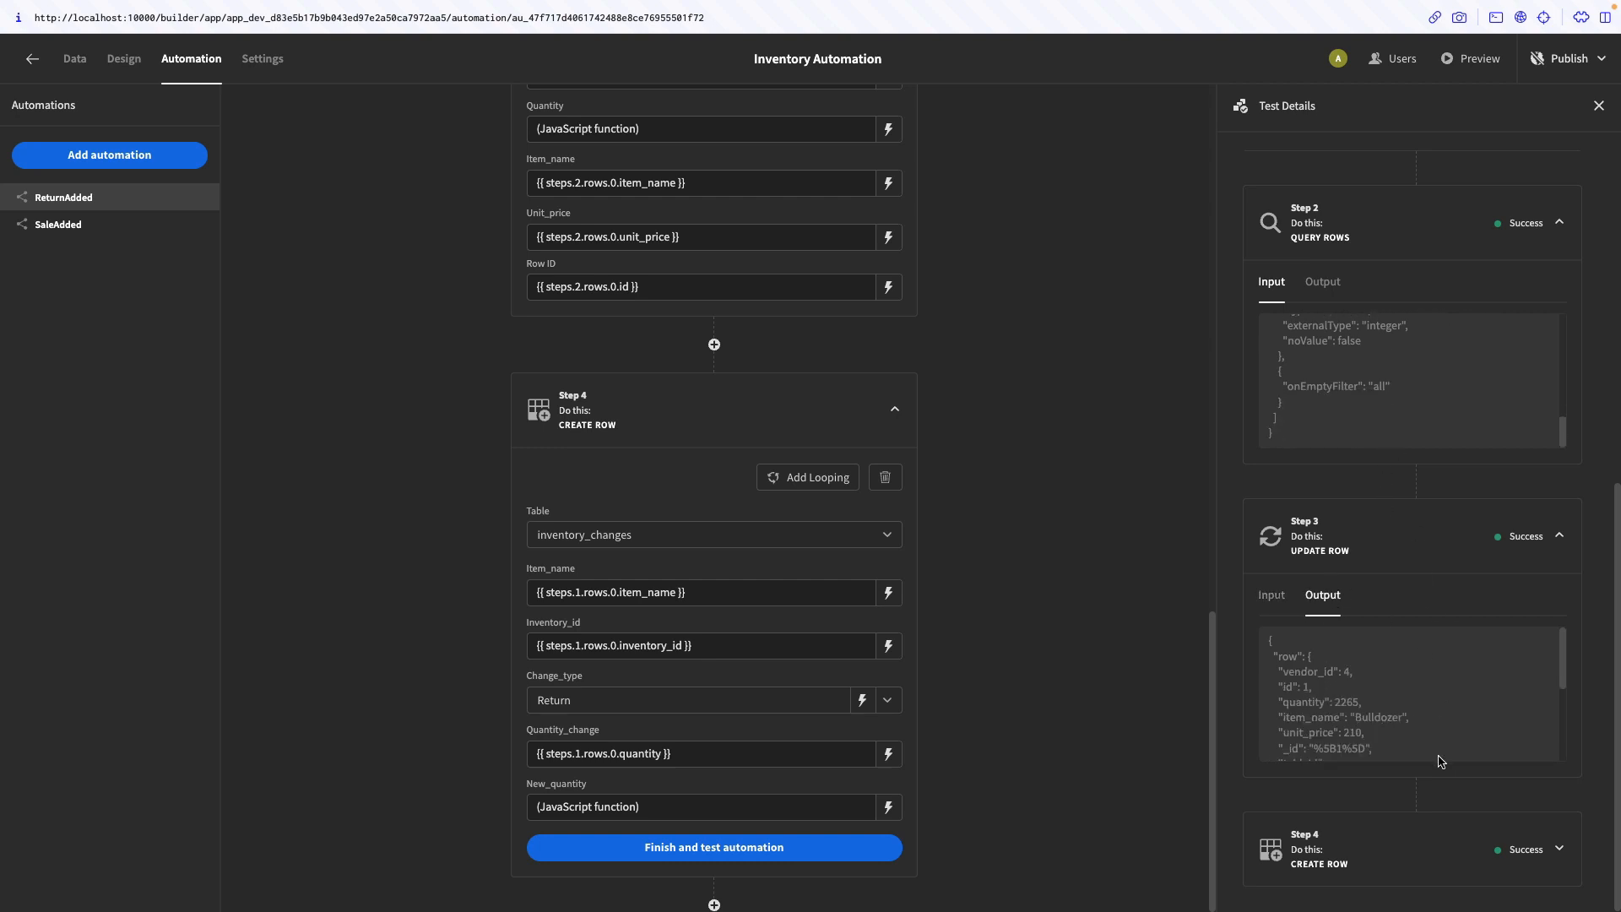
scroll(1421, 720, "down", 1)
left_click_drag(1363, 692, 1277, 695)
left_click(1329, 705)
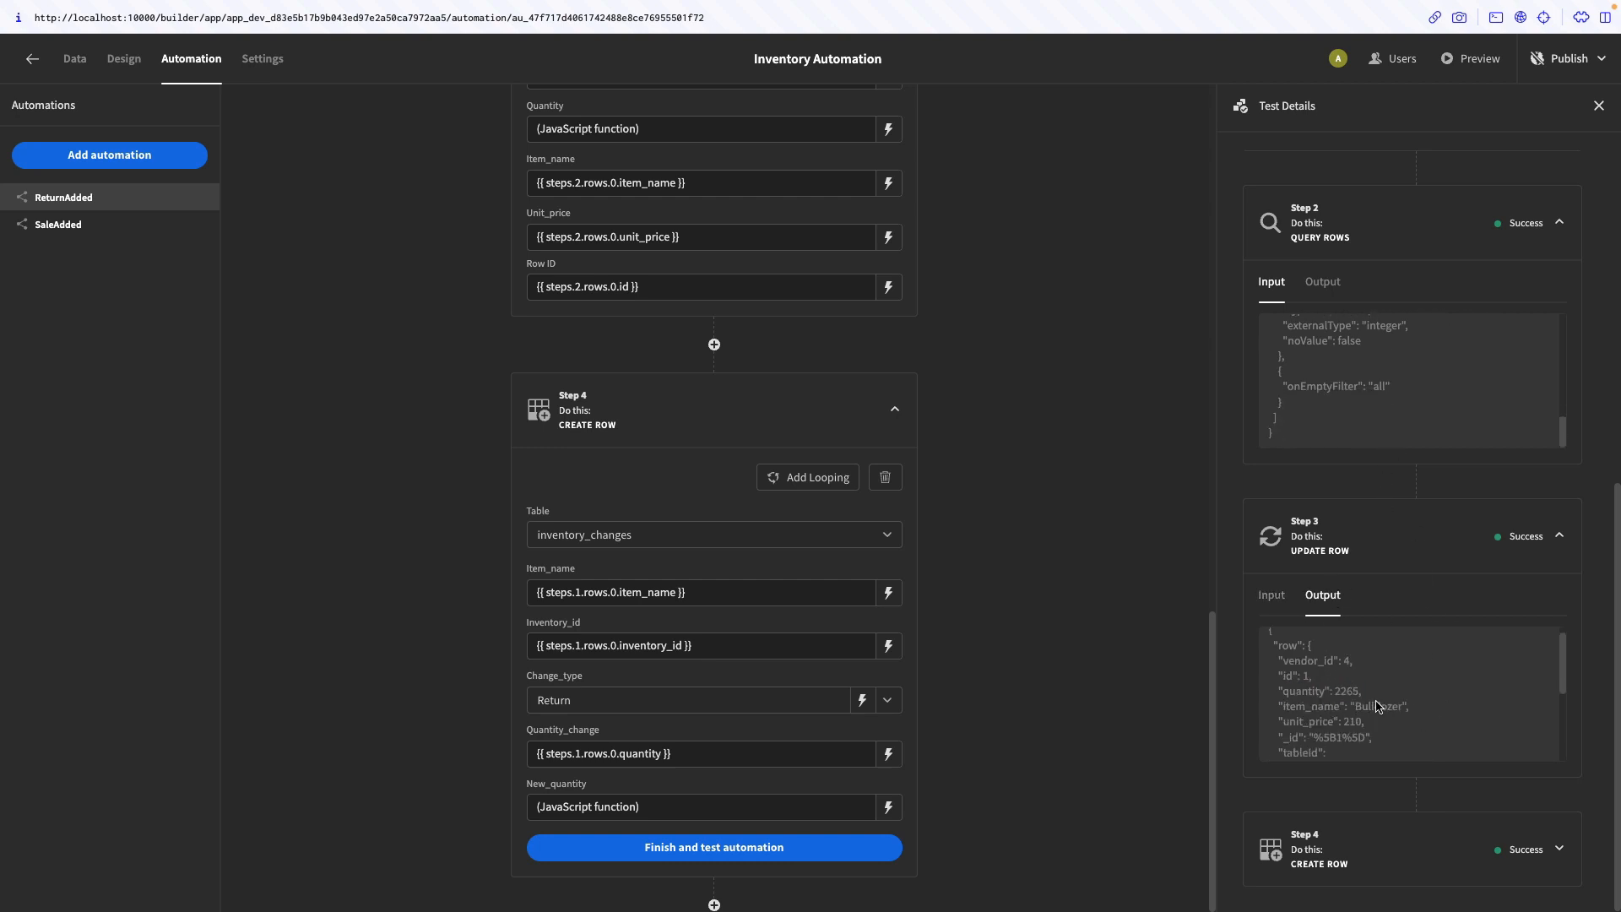
scroll(1420, 736, "down", 1)
left_click(1376, 843)
scroll(1433, 855, "down", 2)
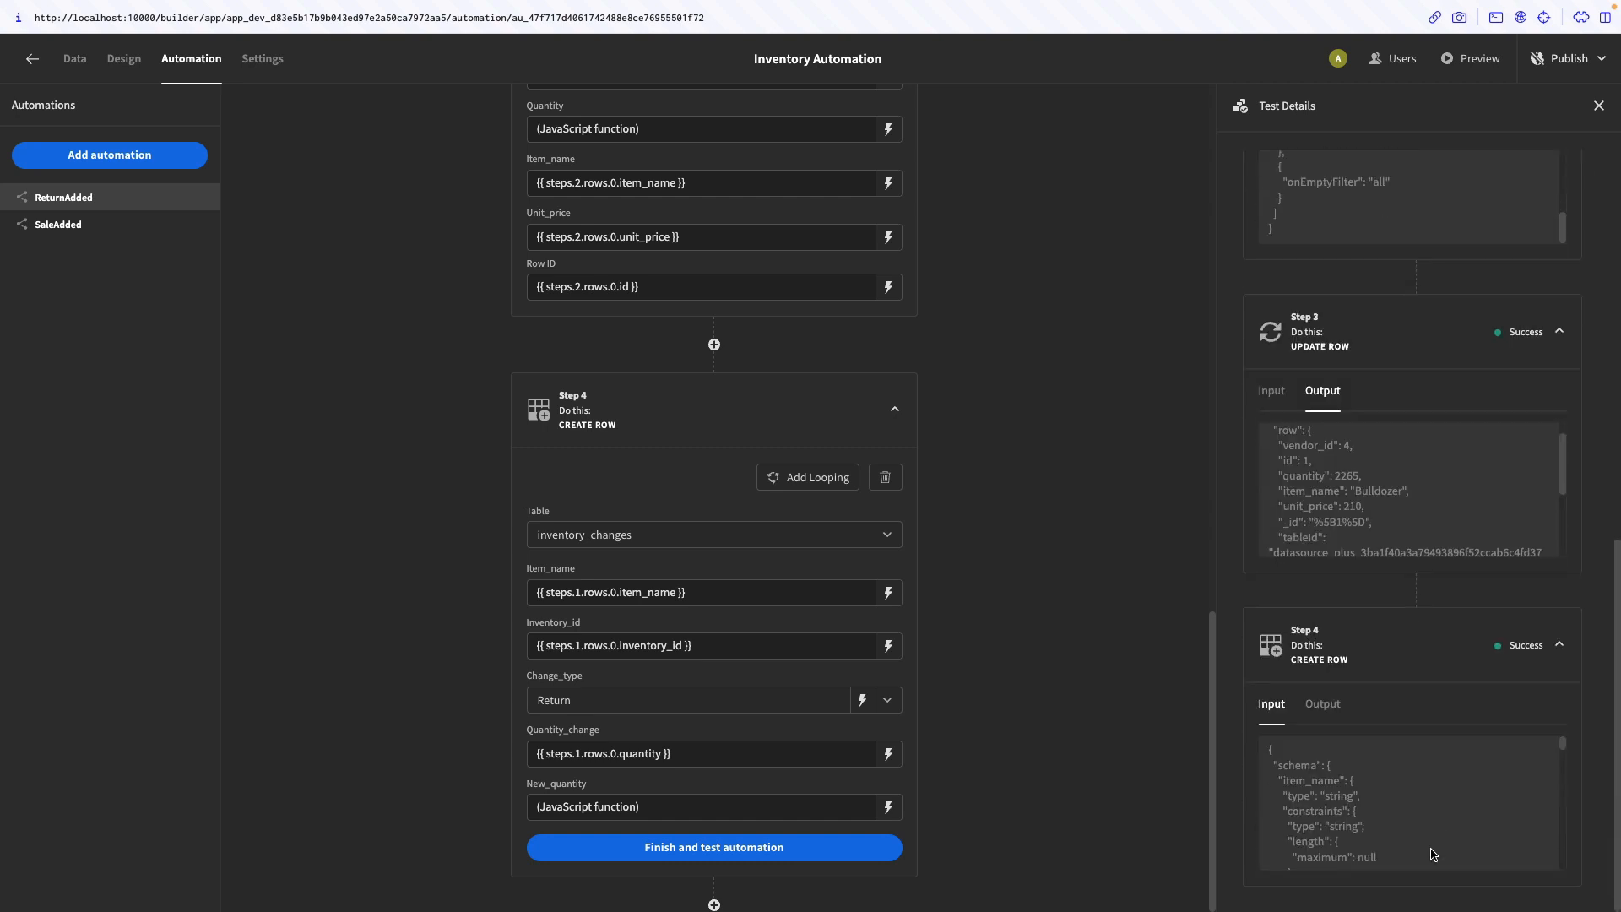
left_click(1323, 704)
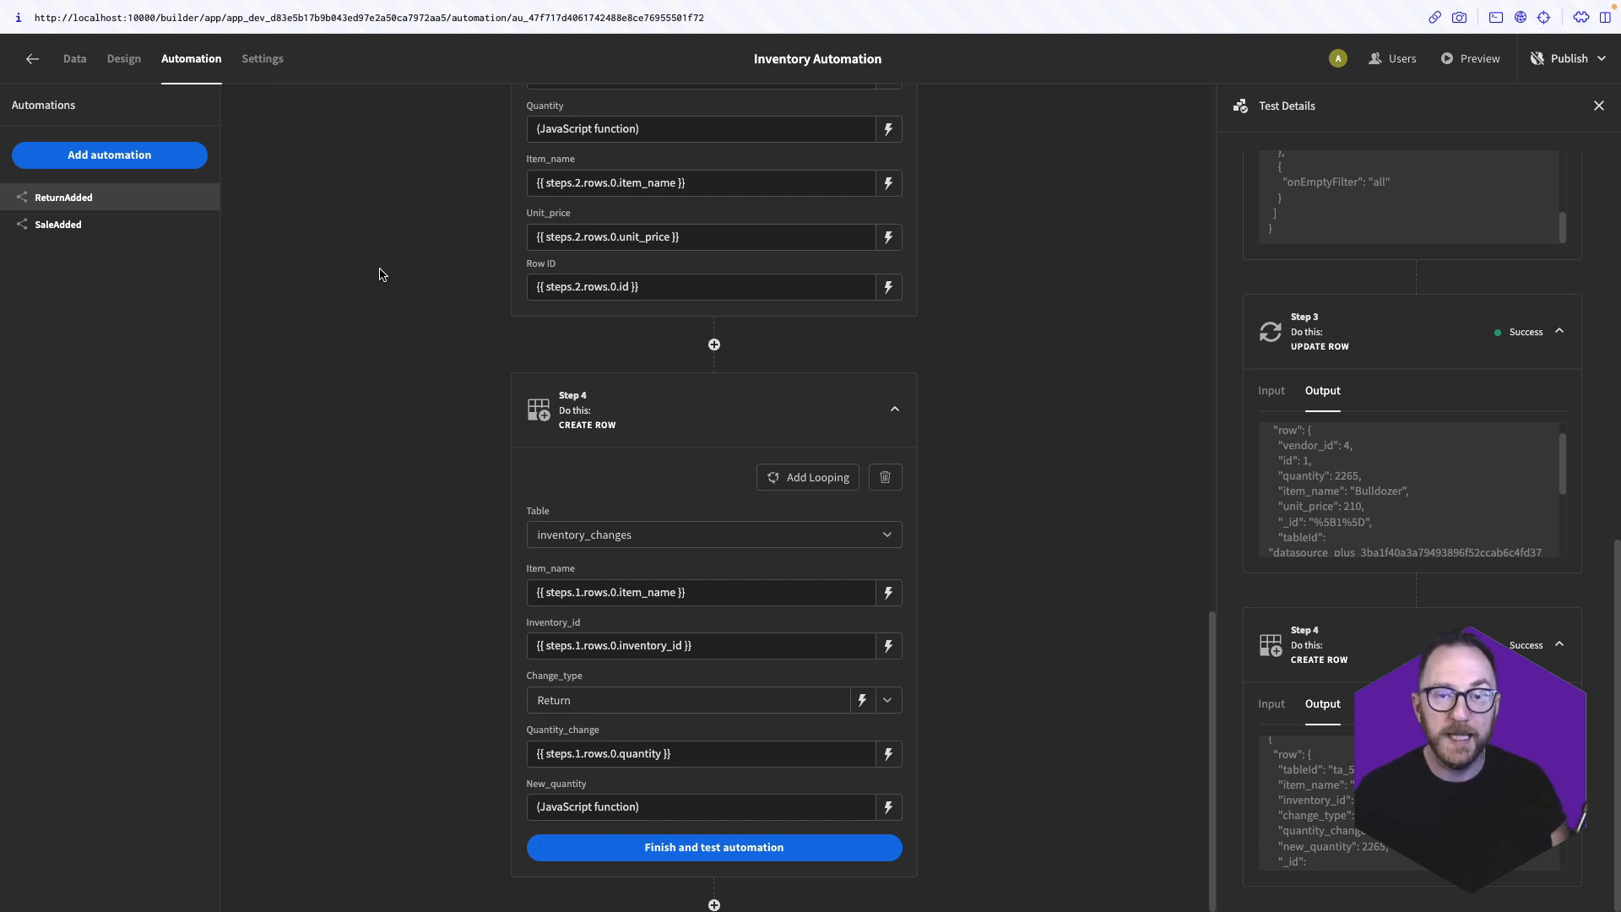
Duplicate the ReturnAdded automation and rename the copy ConsignmentAdded
left_click(206, 199)
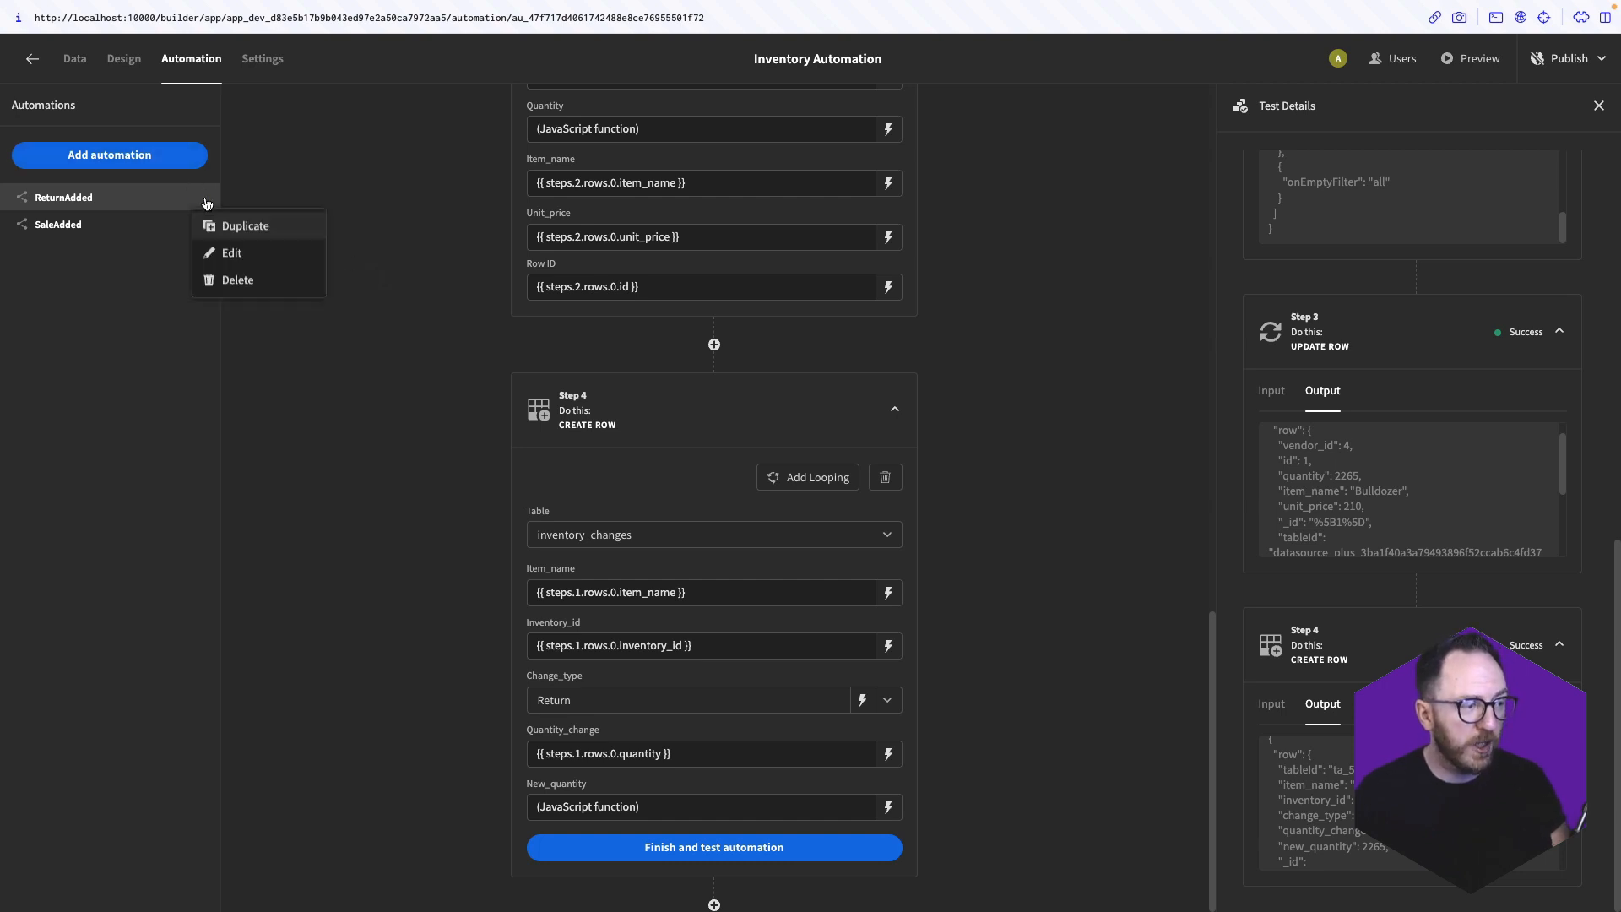
left_click(245, 227)
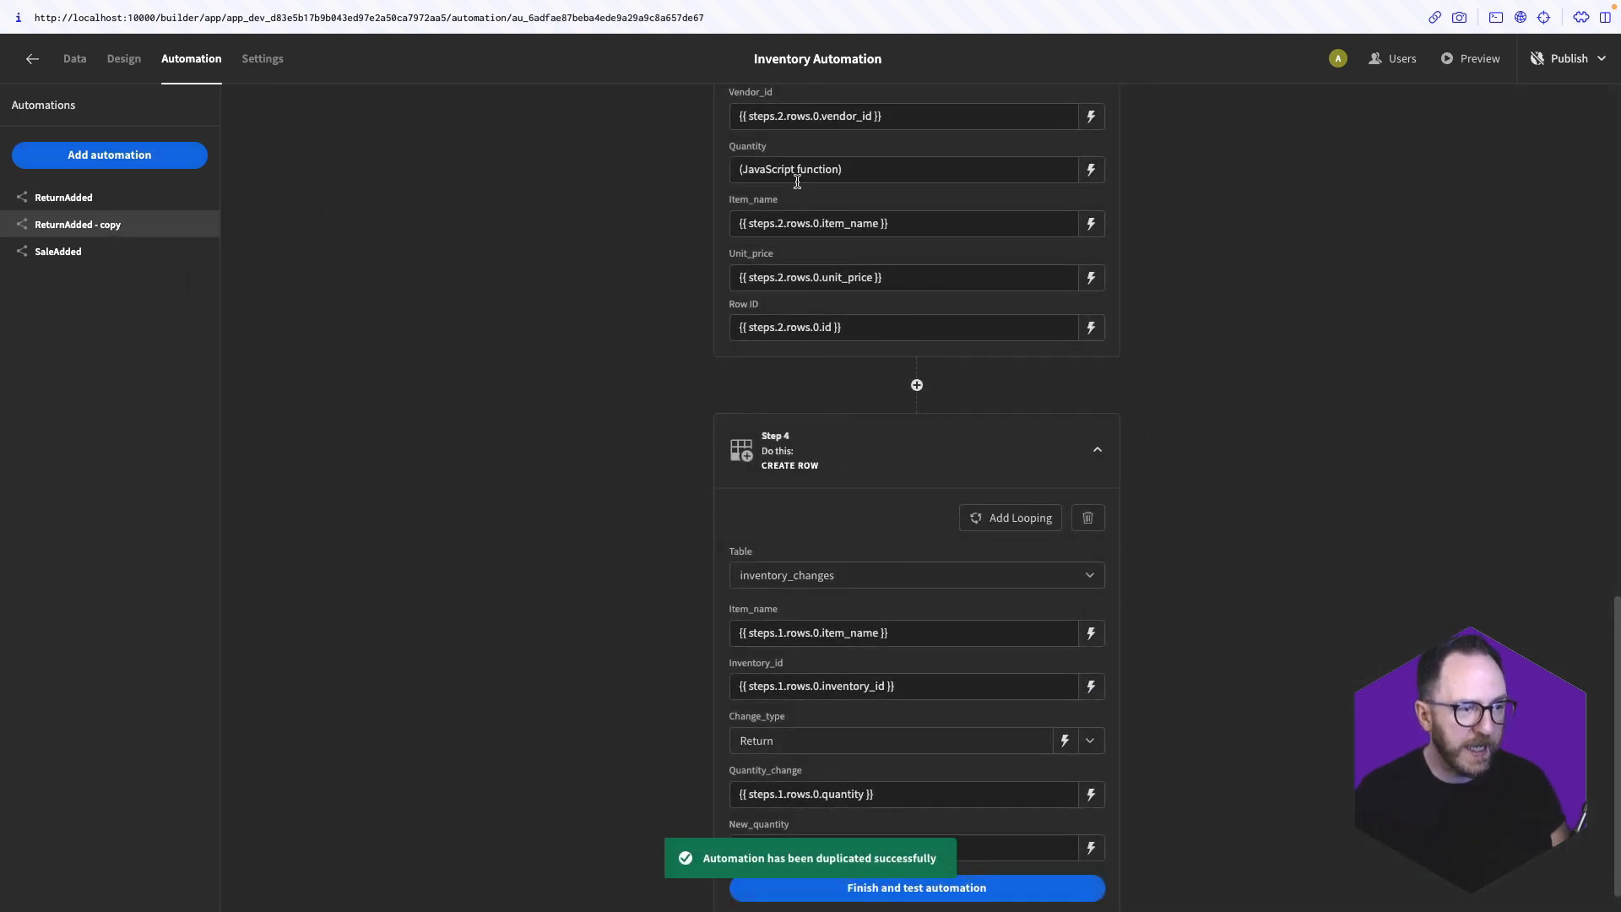
left_click(205, 224)
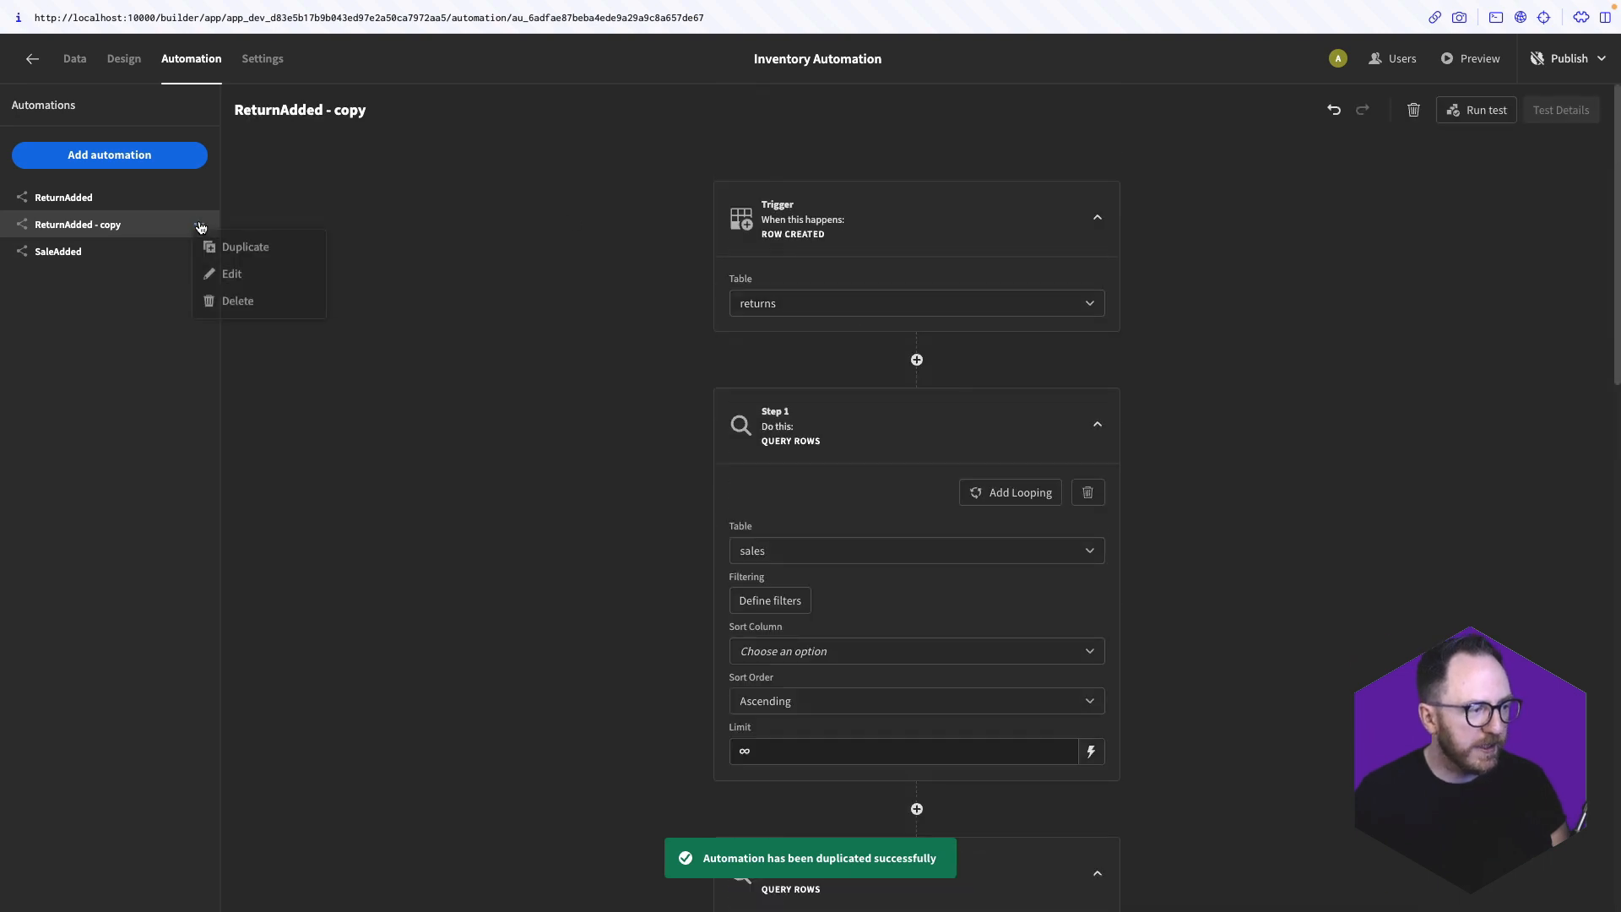
left_click(237, 271)
type("Consig")
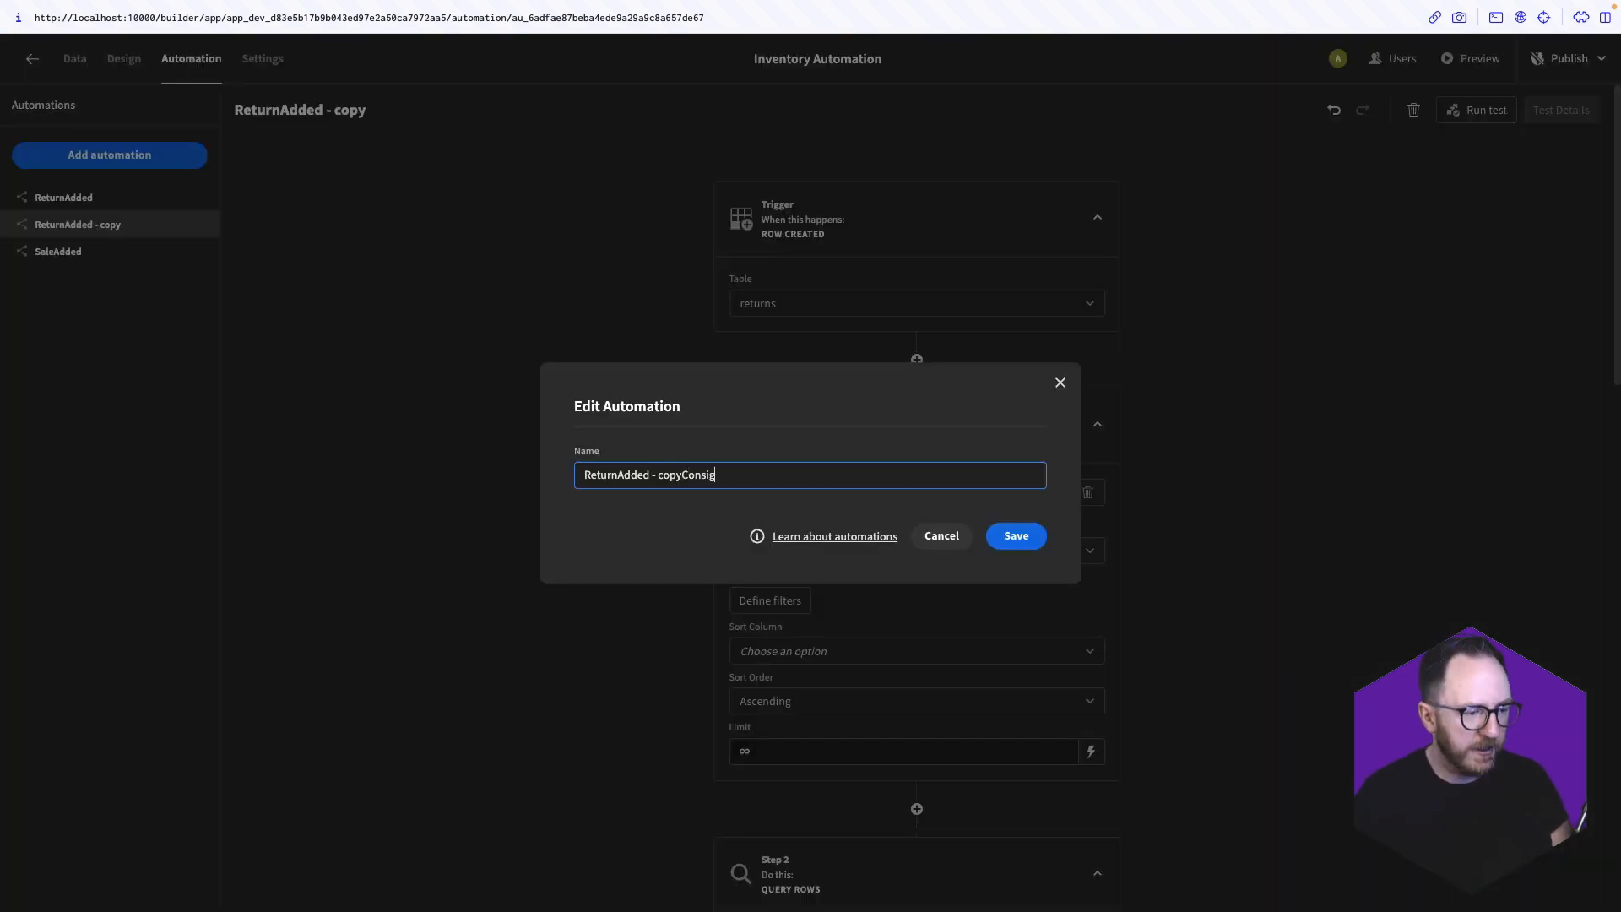
key("ctrl+a")
type("Consignme")
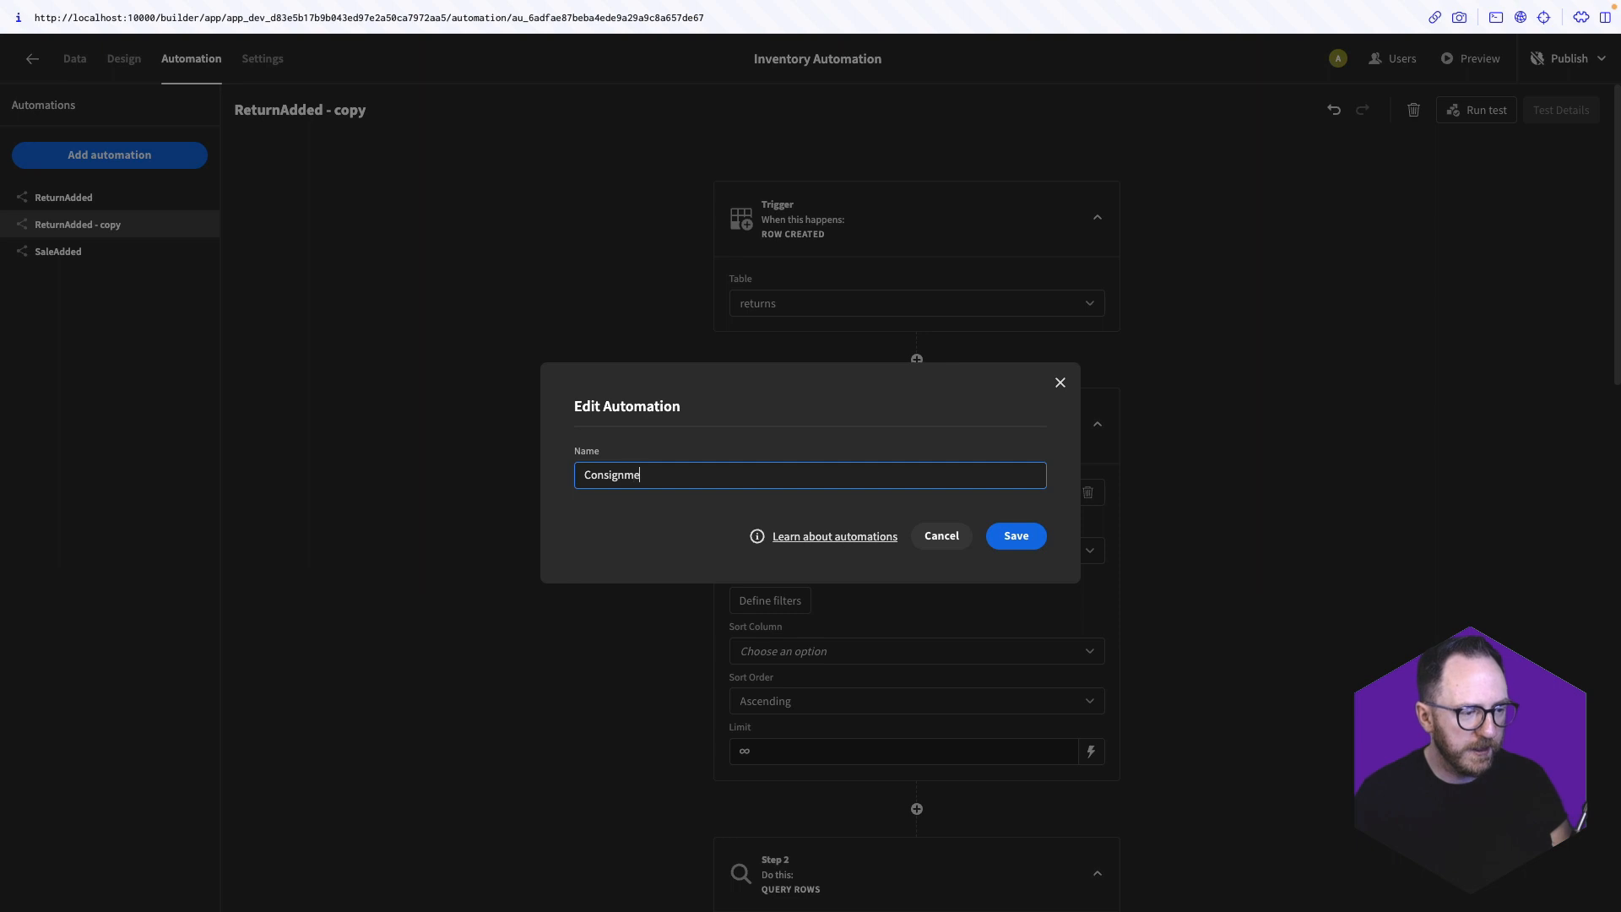
type("ntAdded")
key("Return")
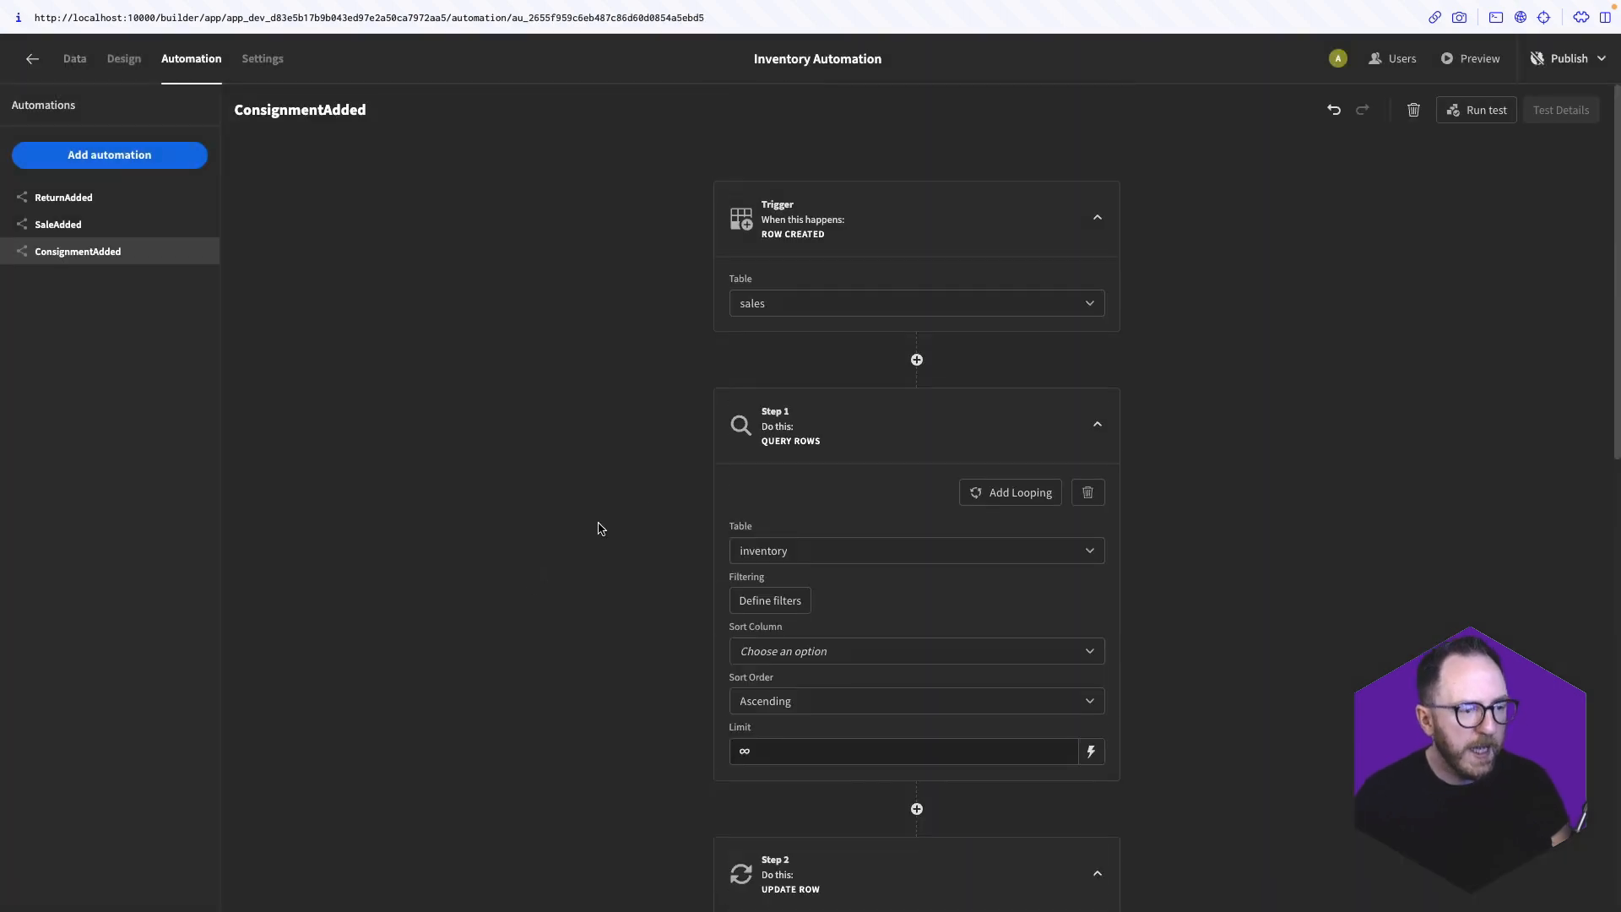
Set the ConsignmentAdded automation's Row Created trigger to the consignments table
left_click(787, 296)
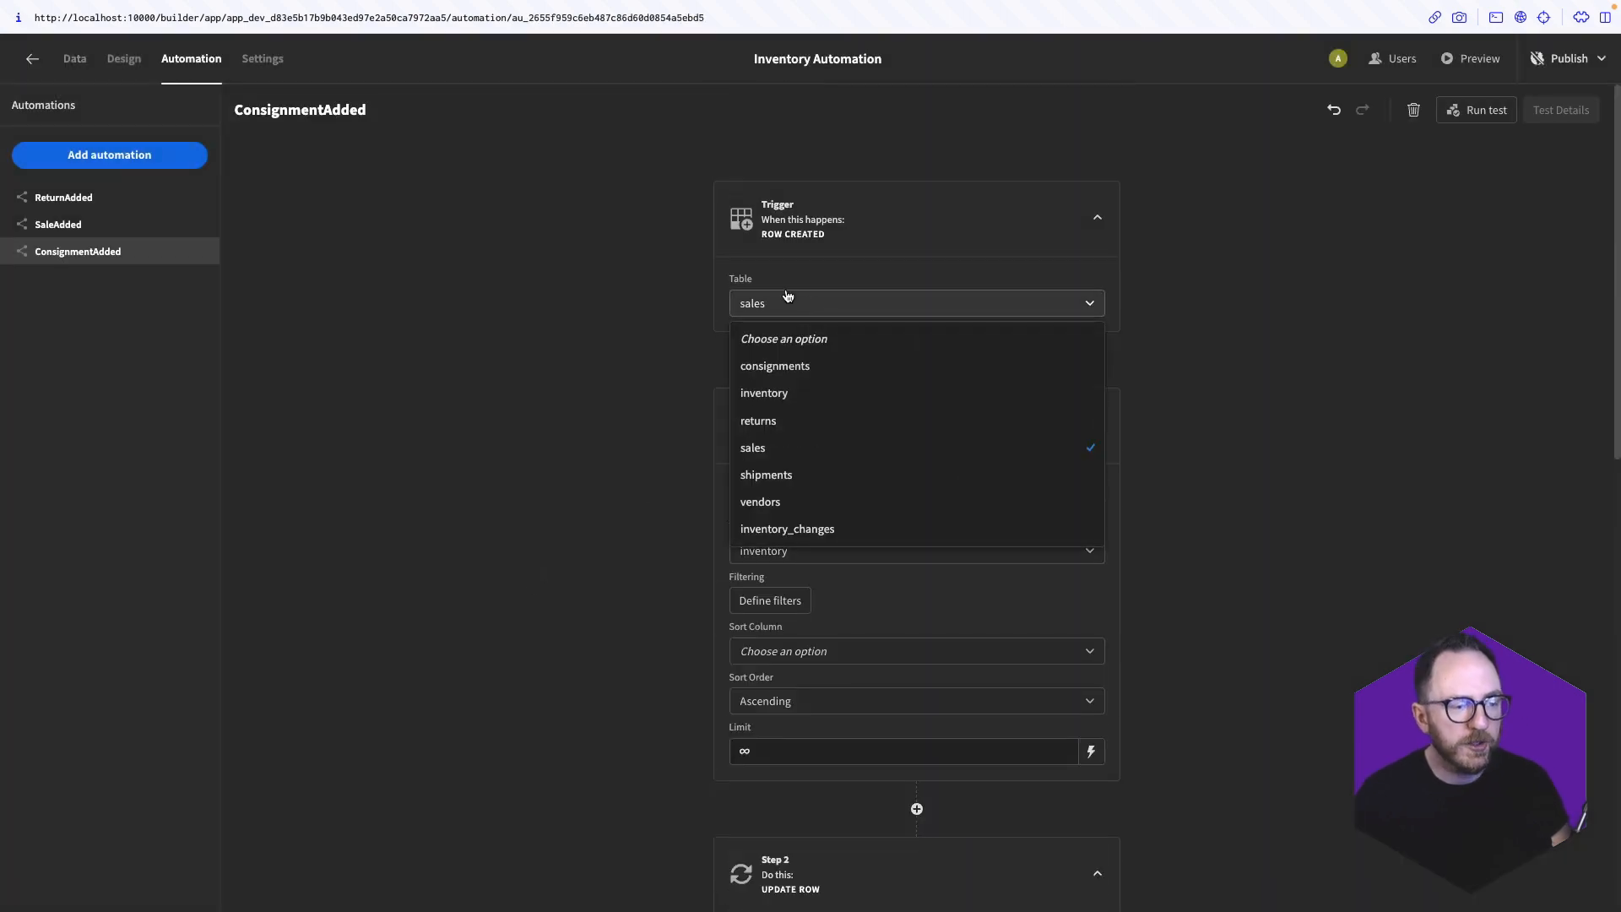
left_click(802, 368)
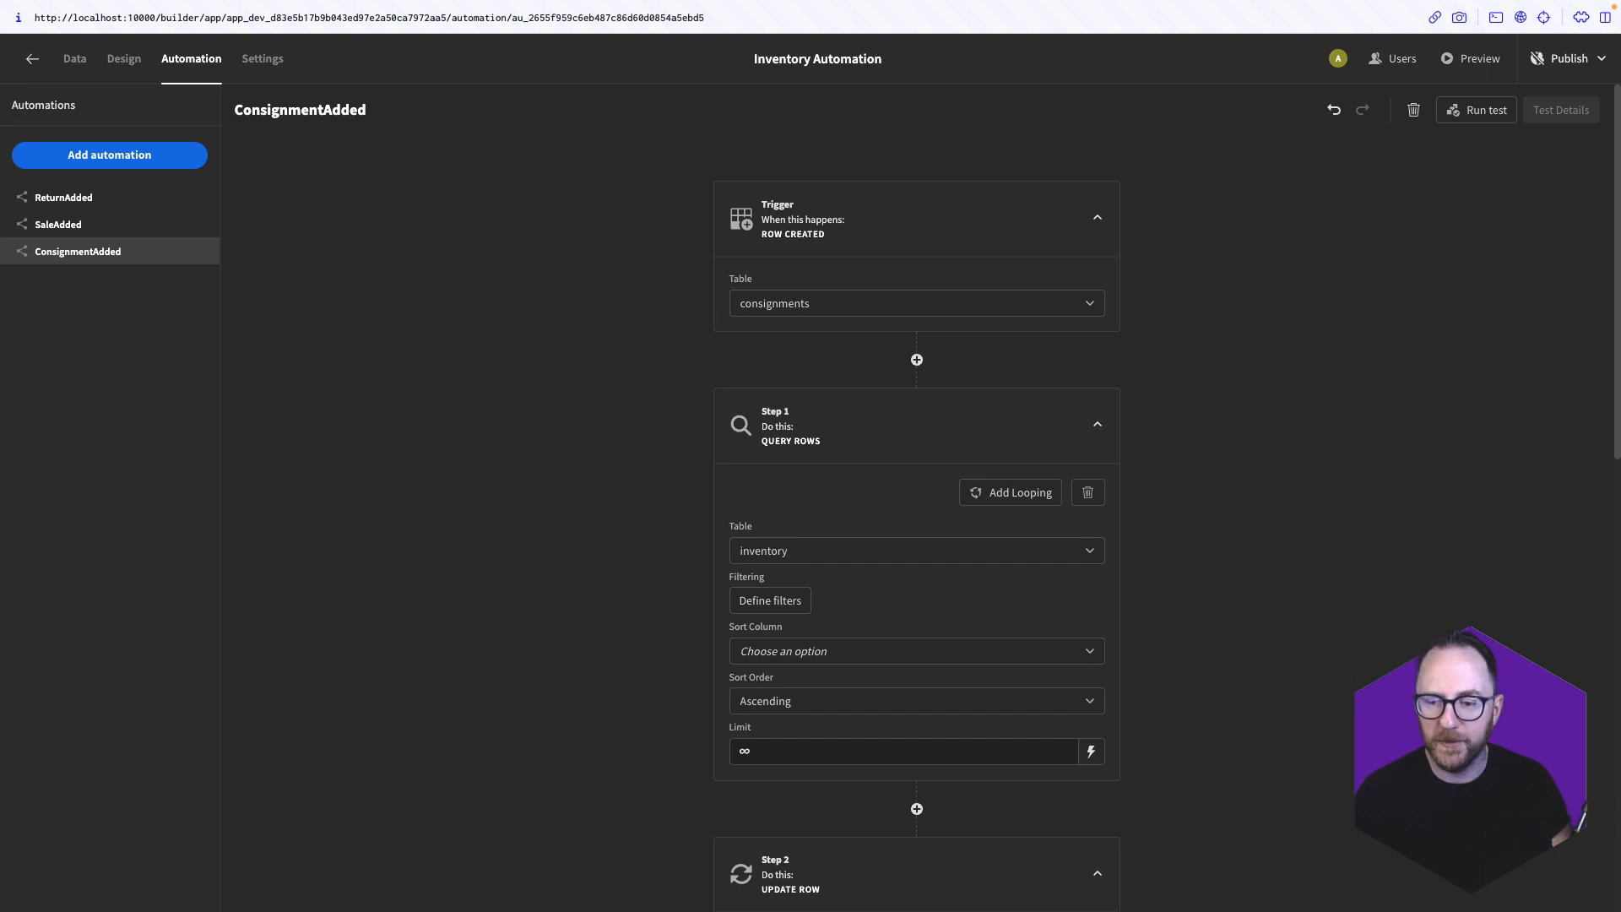
Open the Update Row step's Quantity JavaScript for editing at the operator between the two quantity bindings
scroll(1274, 699, "down", 6)
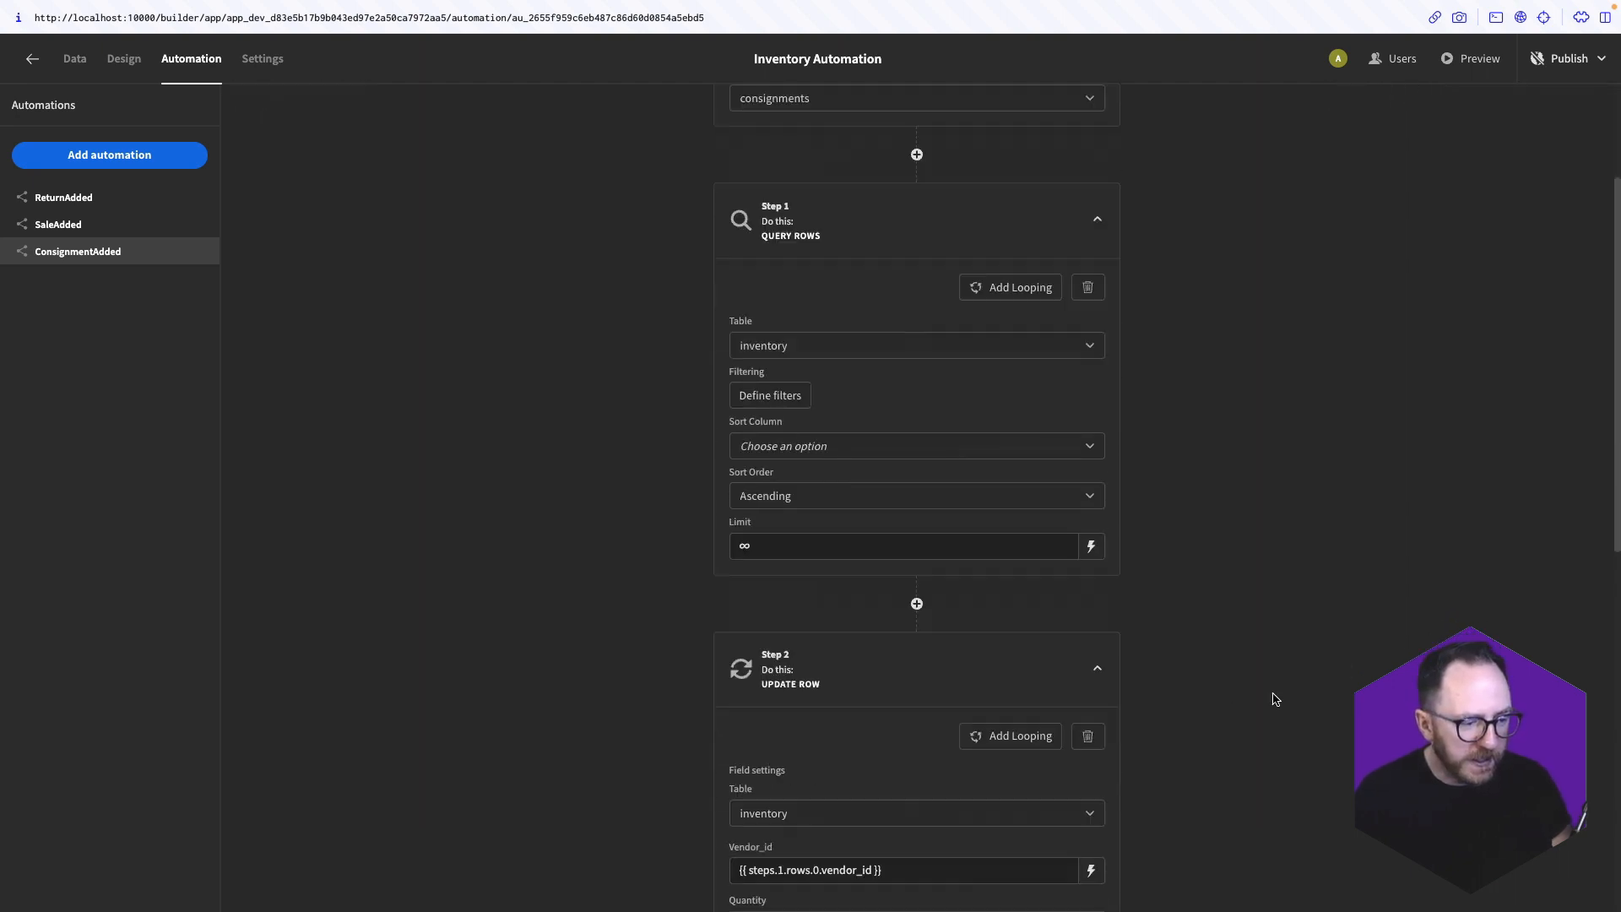
left_click(1091, 629)
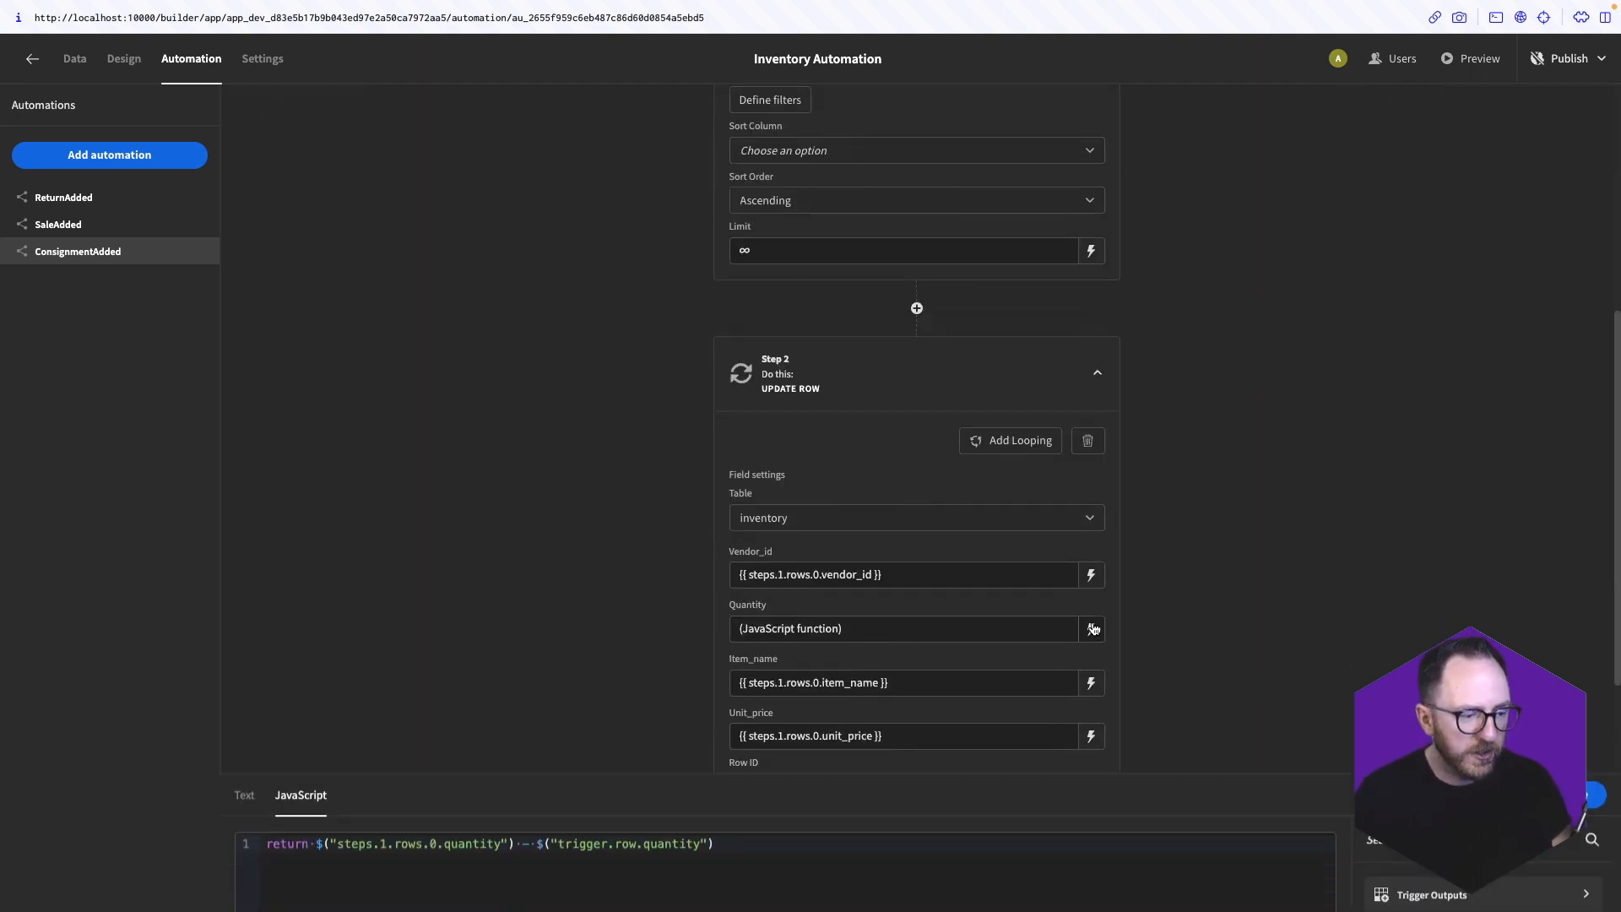
left_click(533, 565)
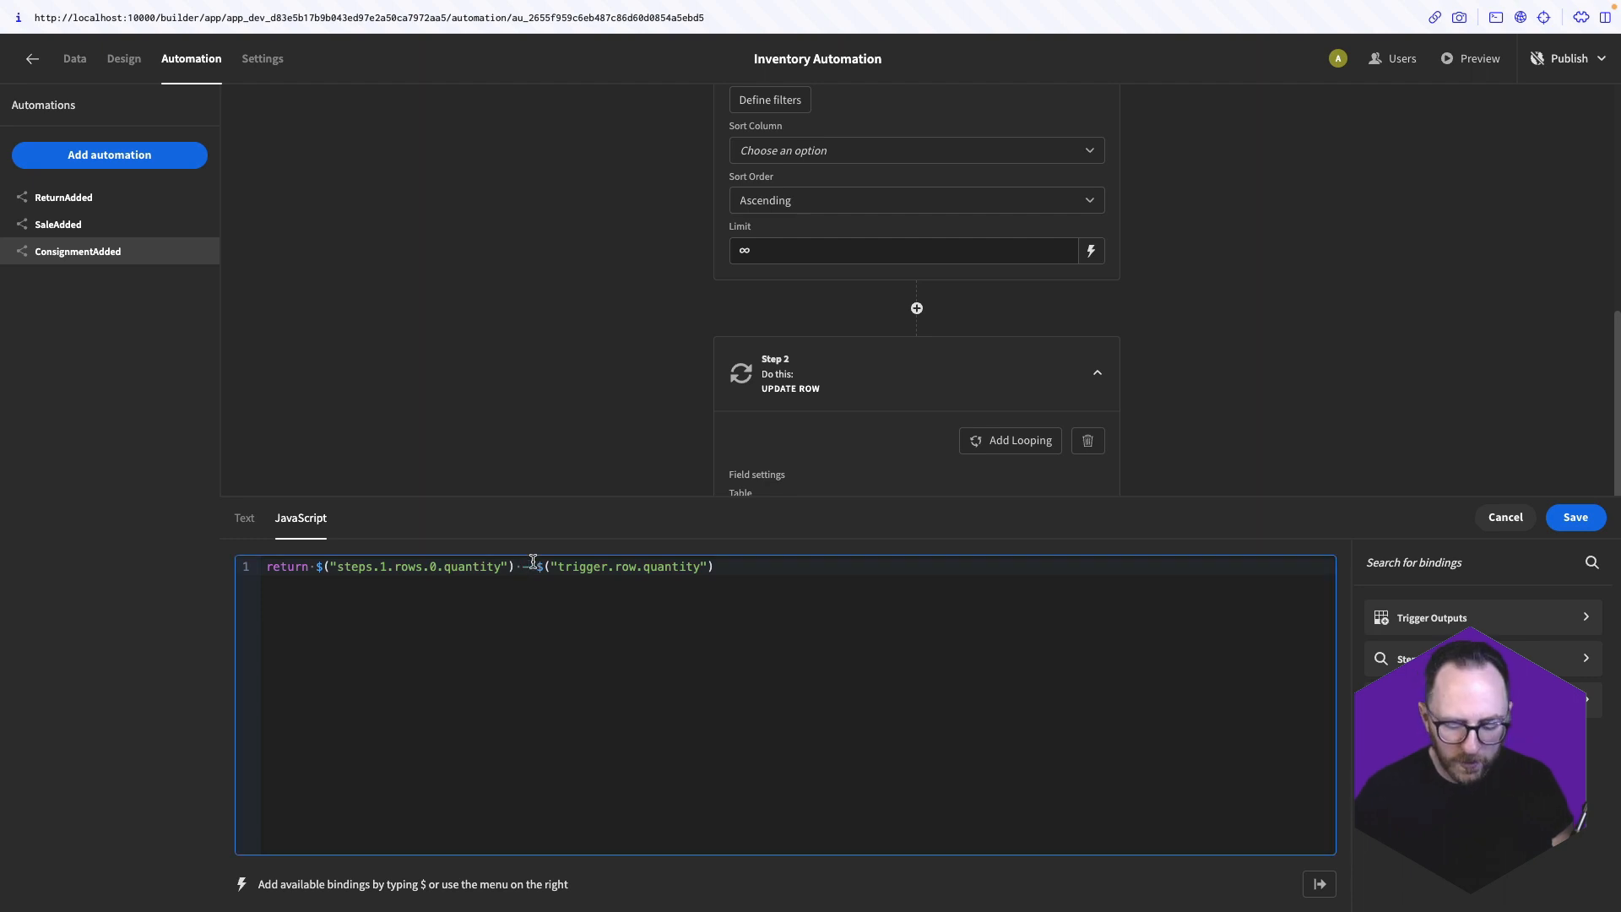
Change the Update Row step's Quantity function to add the trigger row quantity instead of subtracting it, and save it
key("BackSpace")
type("+")
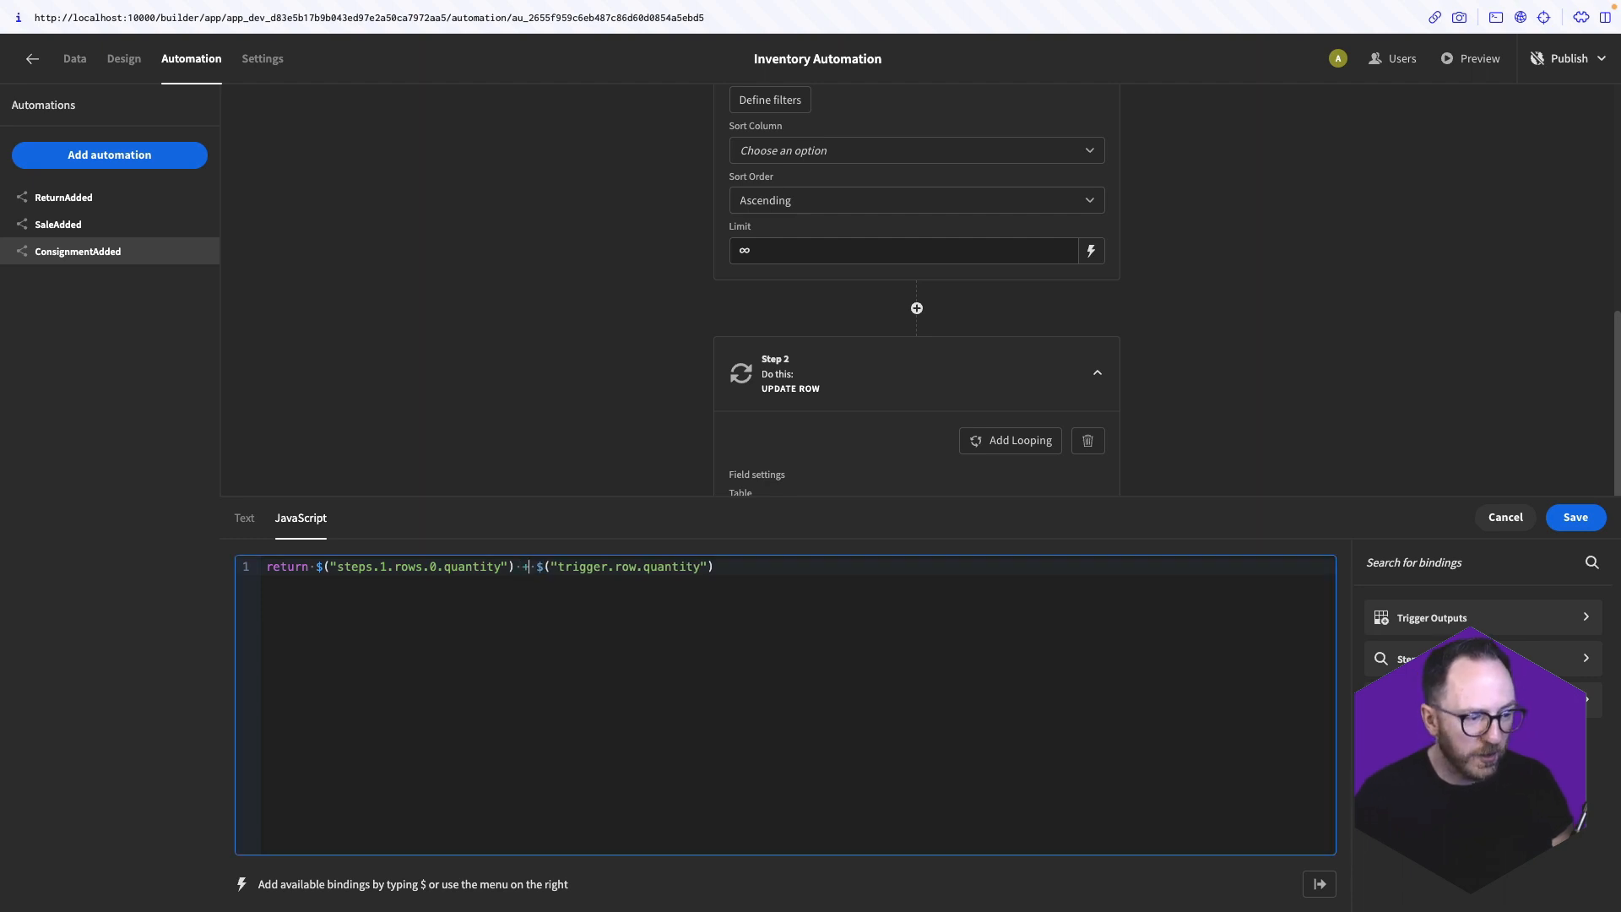
left_click(1575, 516)
Set the Create Row step's Change_type to Restock and check its Quantity_change binding
scroll(1351, 672, "down", 4)
scroll(1351, 672, "down", 2)
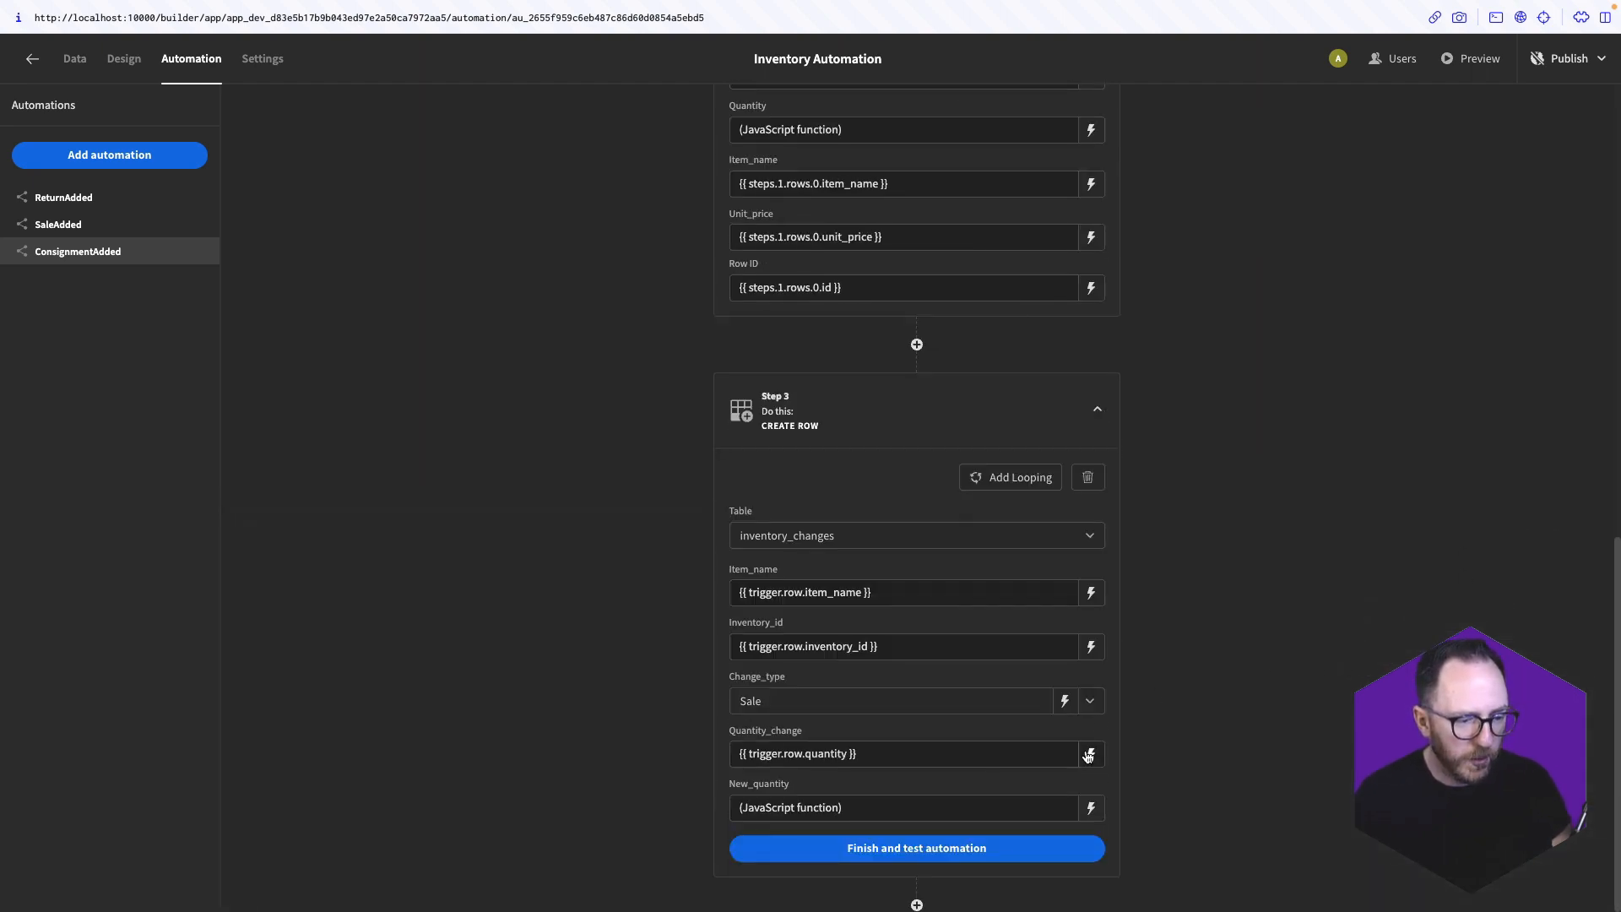
left_click(1090, 702)
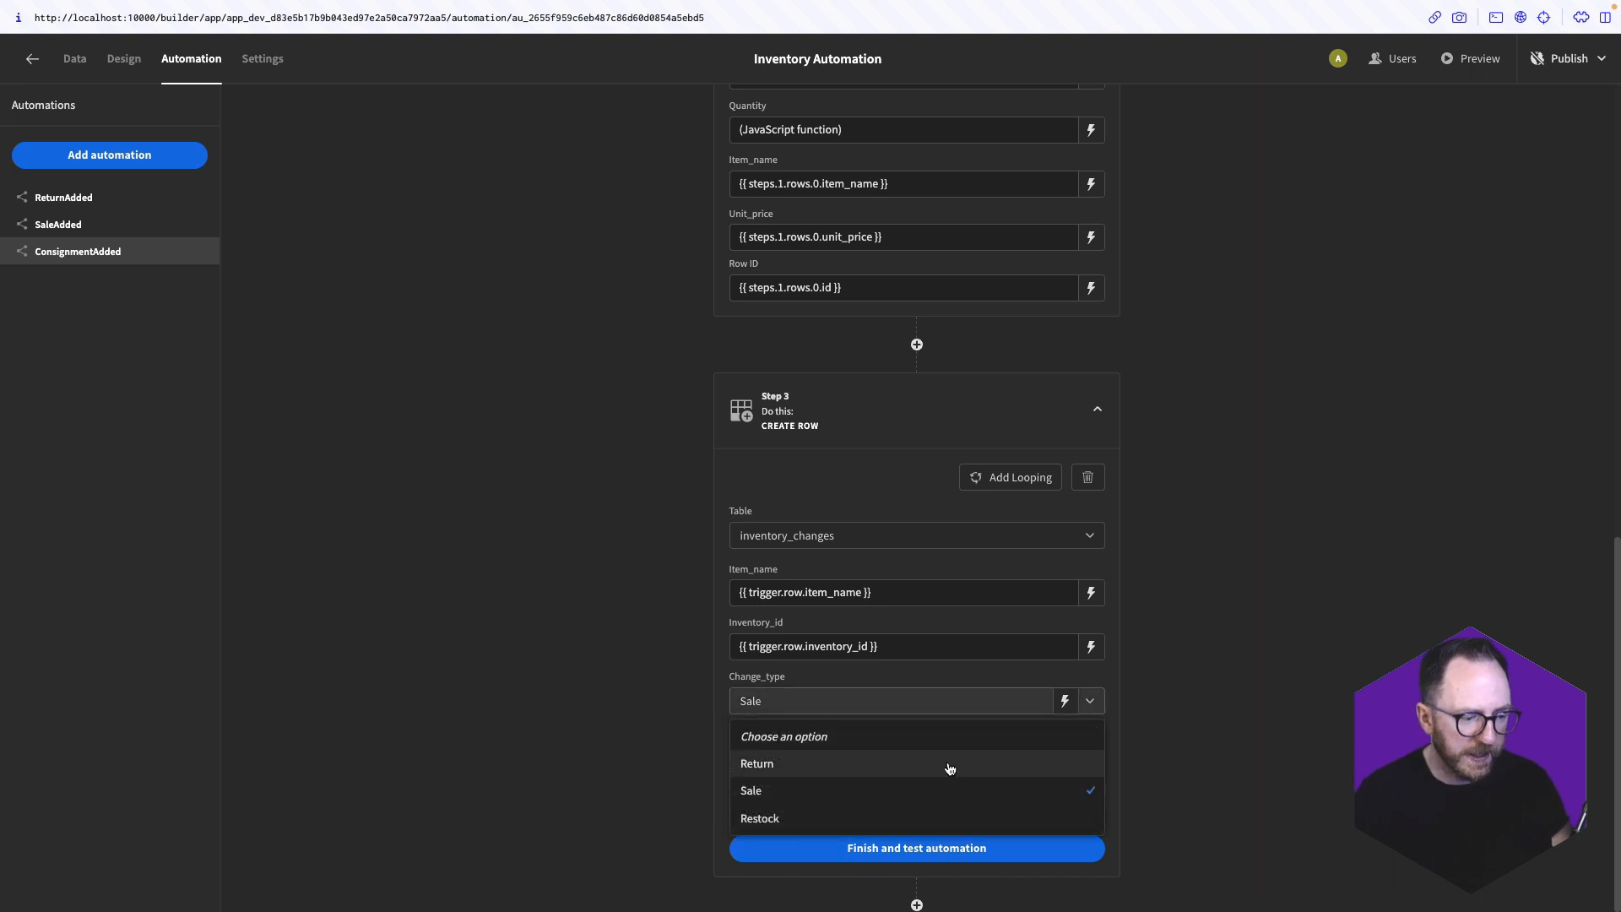
left_click(941, 816)
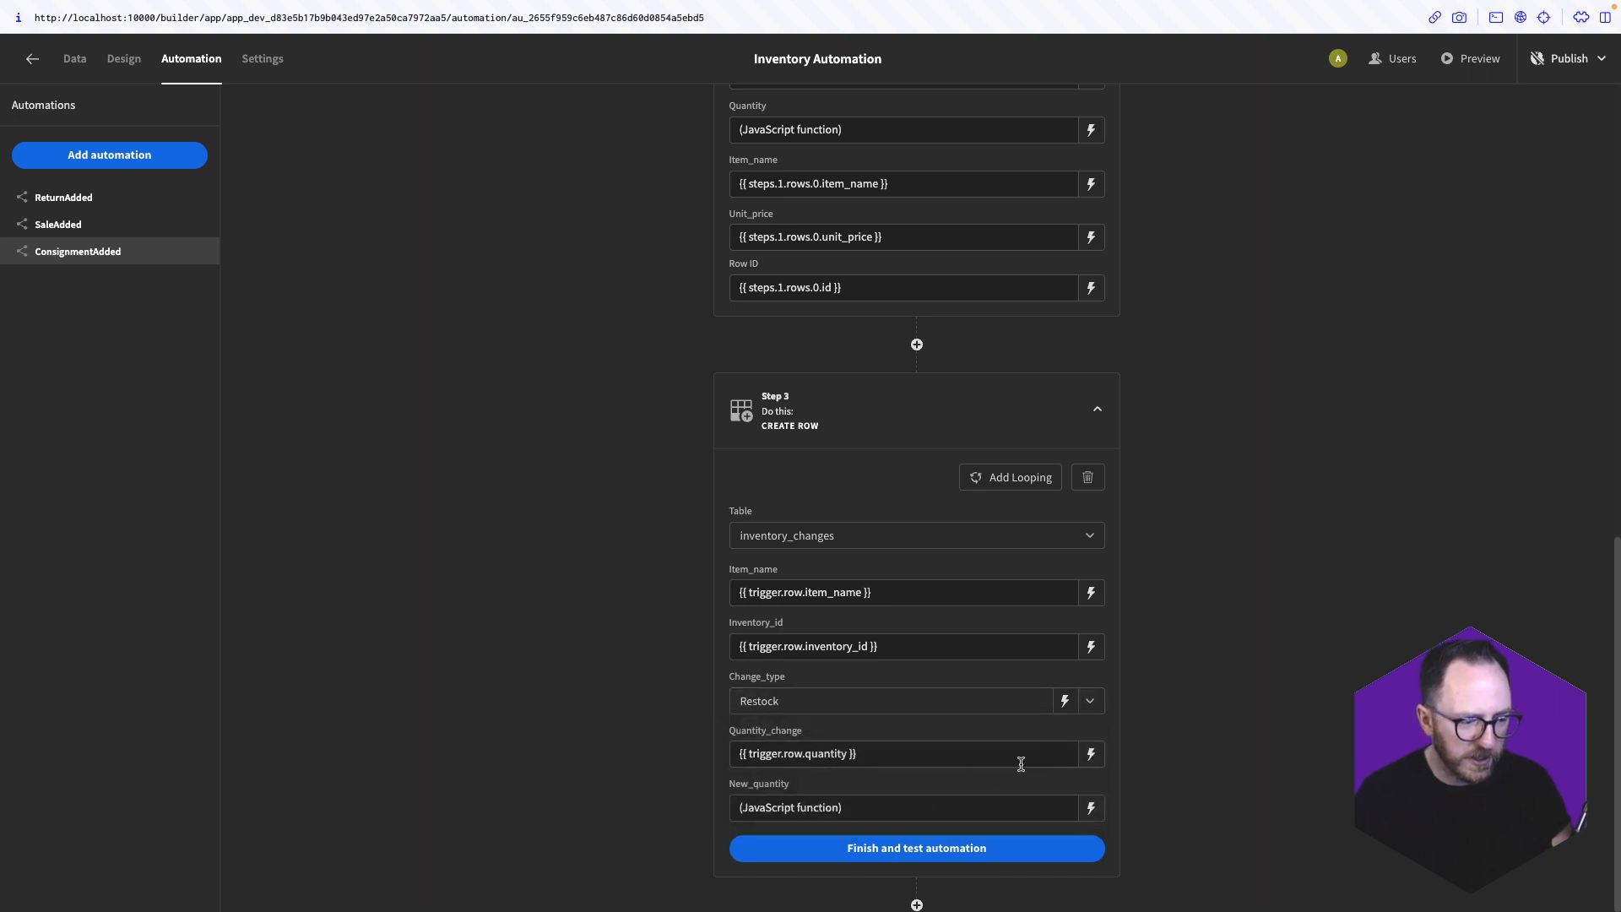
left_click(1090, 754)
left_click(1576, 516)
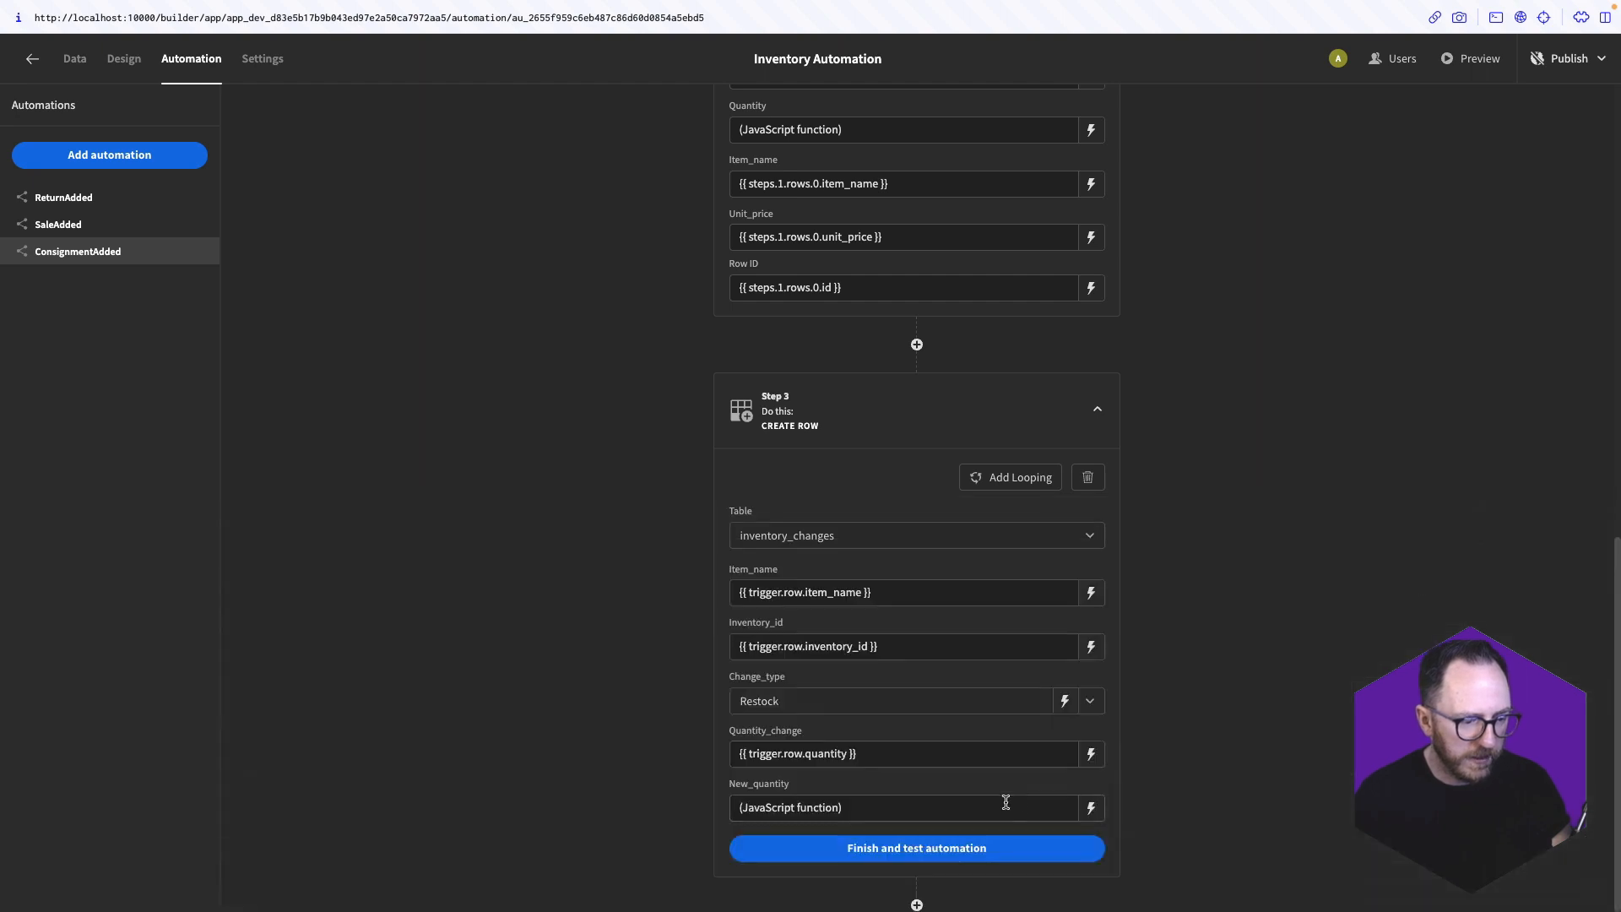
Change the Create Row step's New_quantity function to add the two quantities with +, and save it
left_click(1090, 809)
left_click(528, 566)
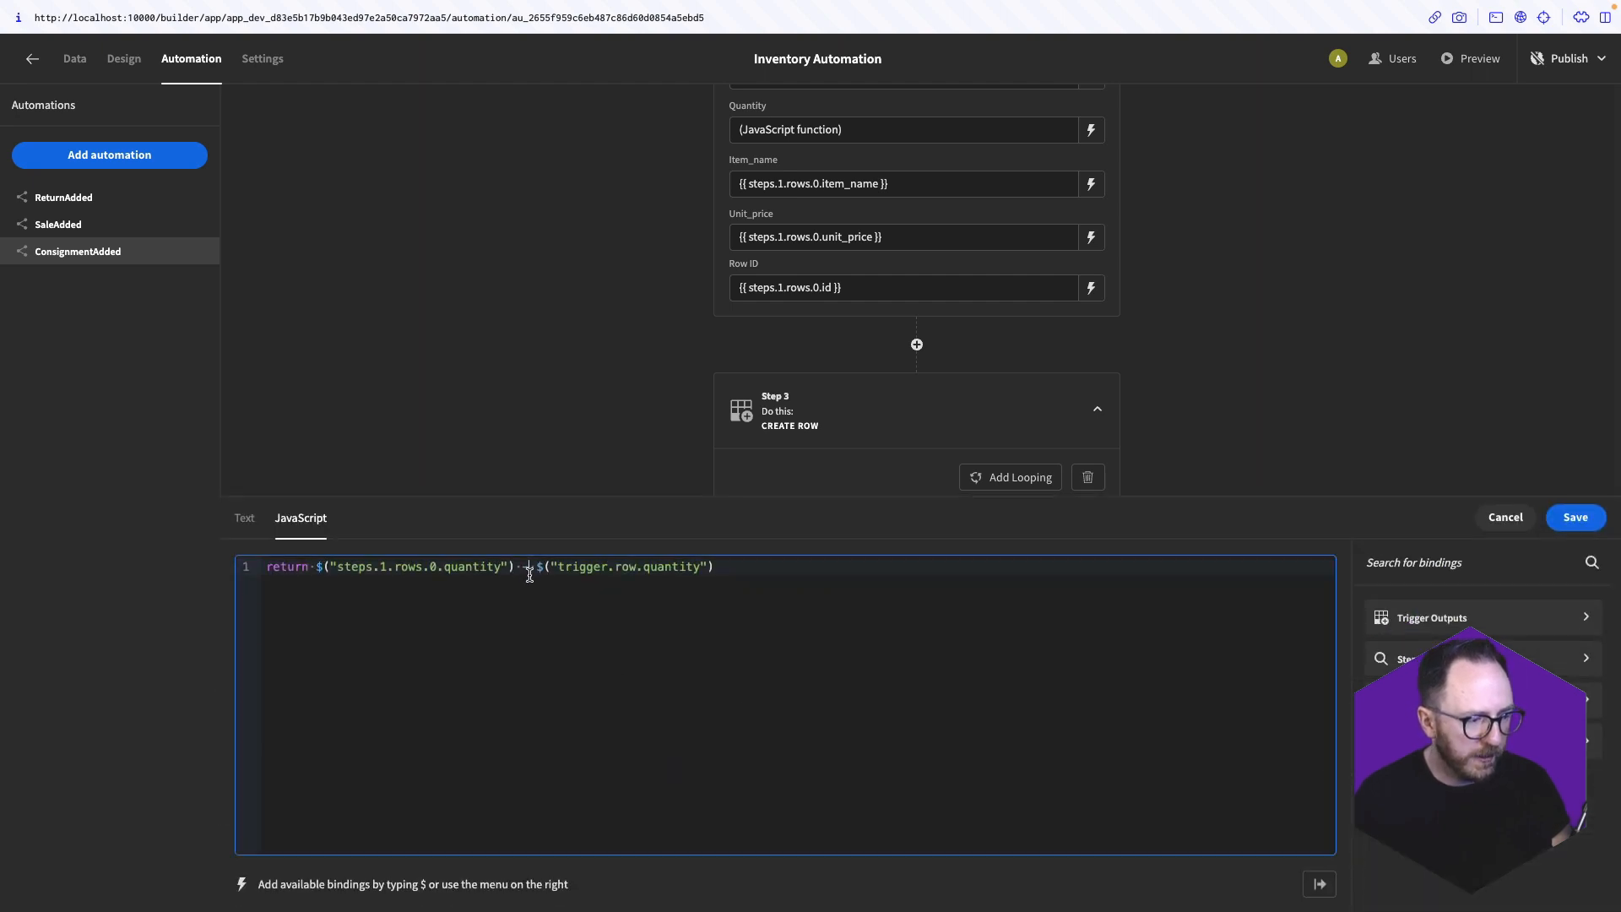
key("BackSpace")
type("+")
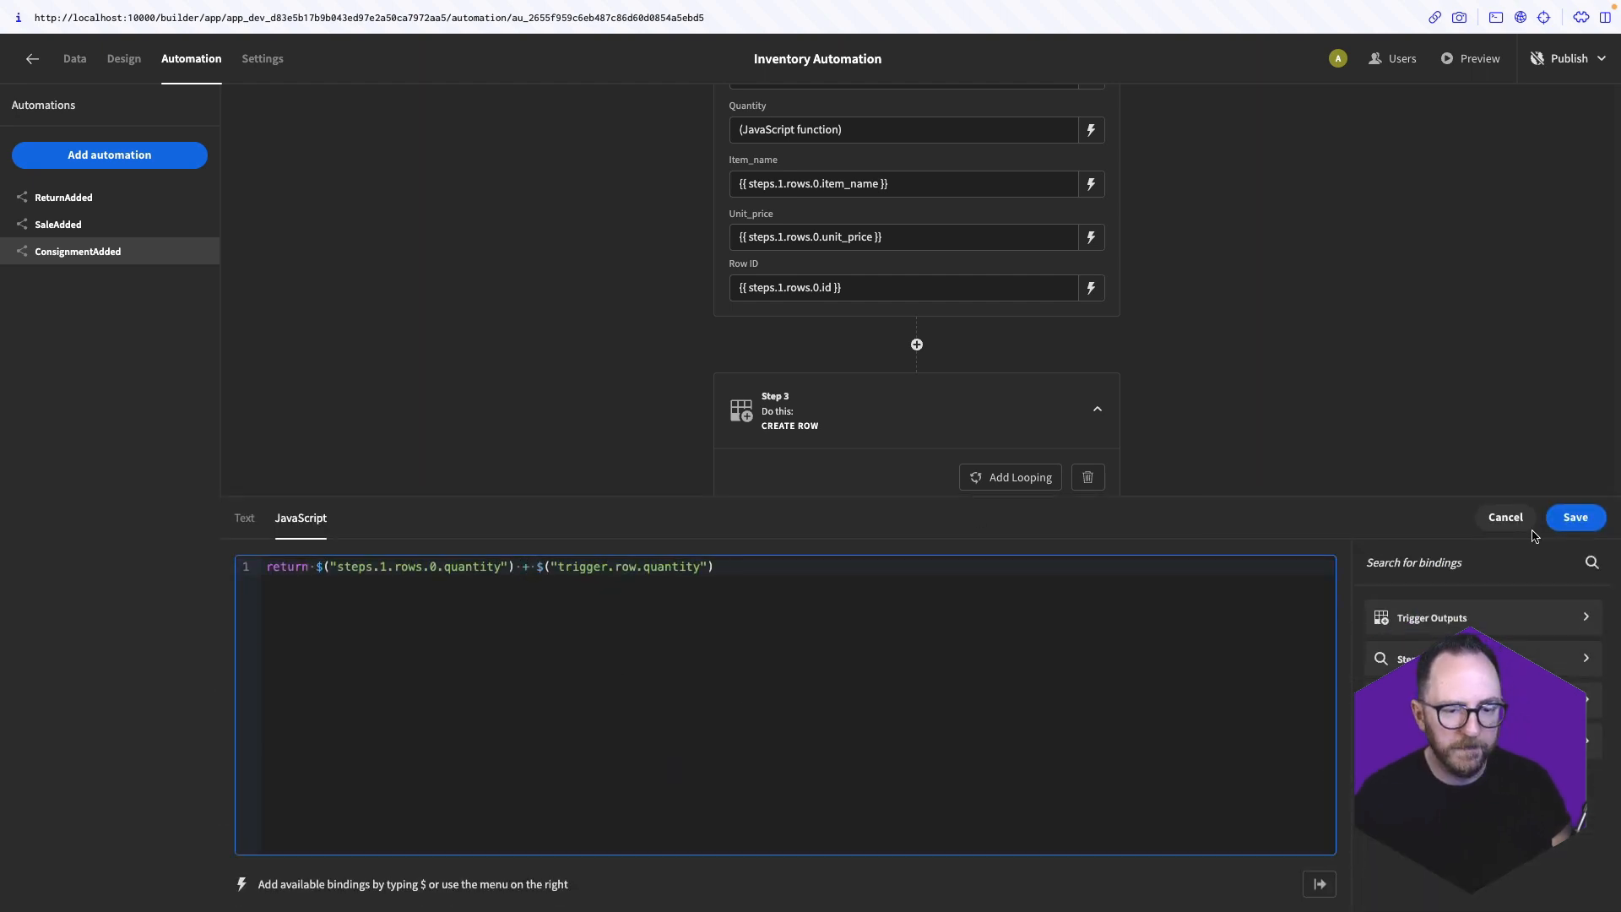
left_click(1572, 518)
Test the automation with the consignments table, keeping Quantity 2 and Inventory_id 2 and entering Raker as Item_name
left_click(916, 848)
left_click(768, 353)
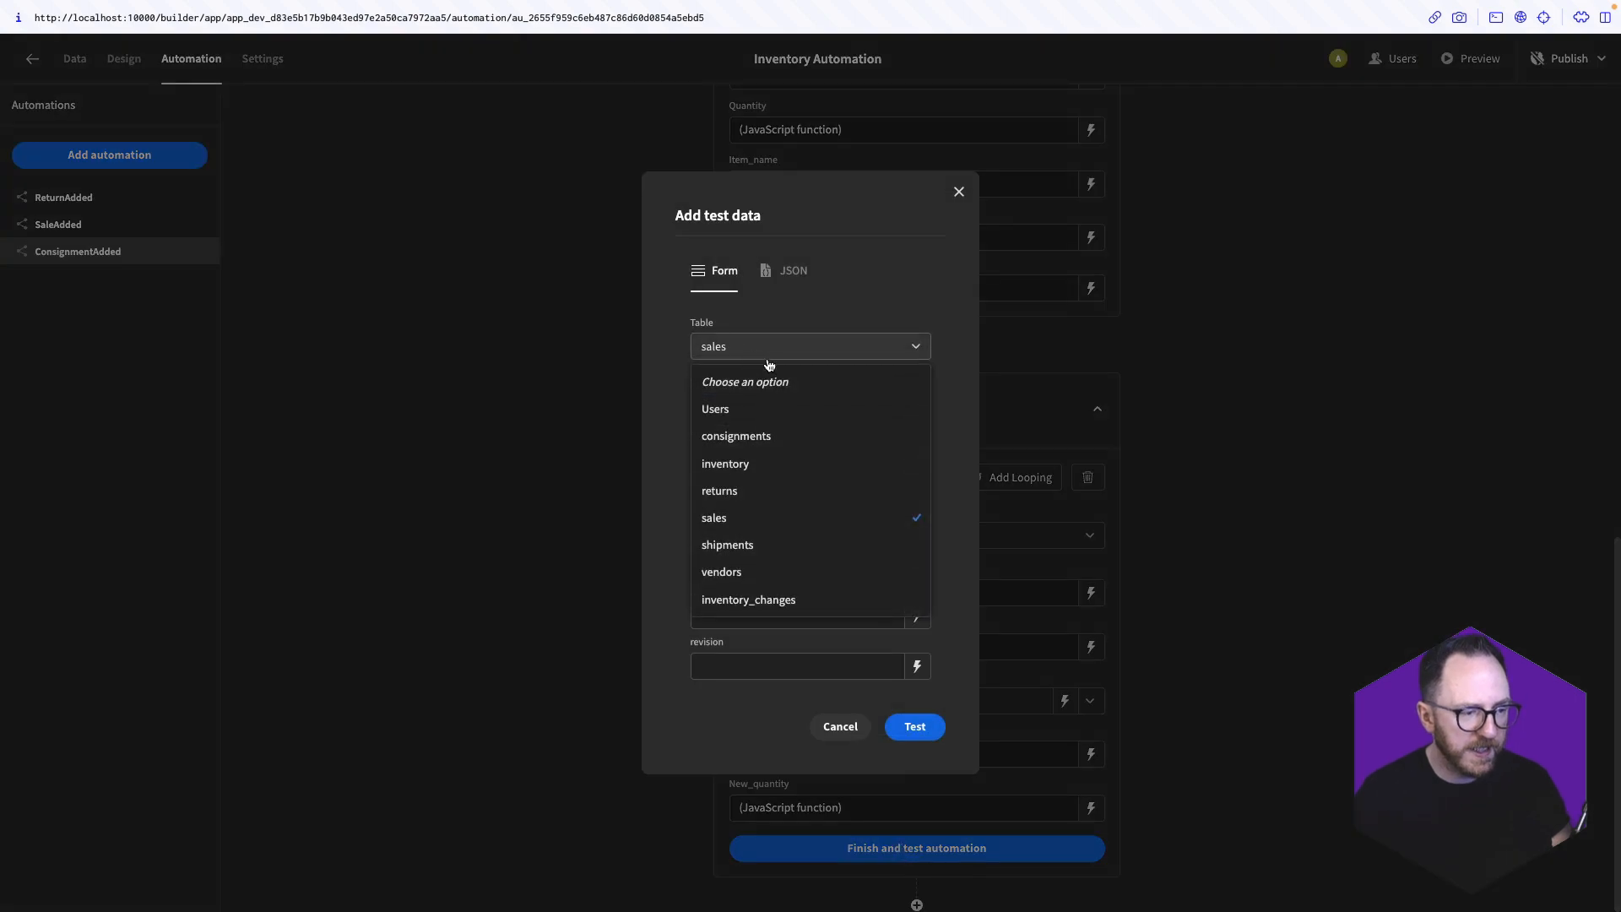
left_click(802, 437)
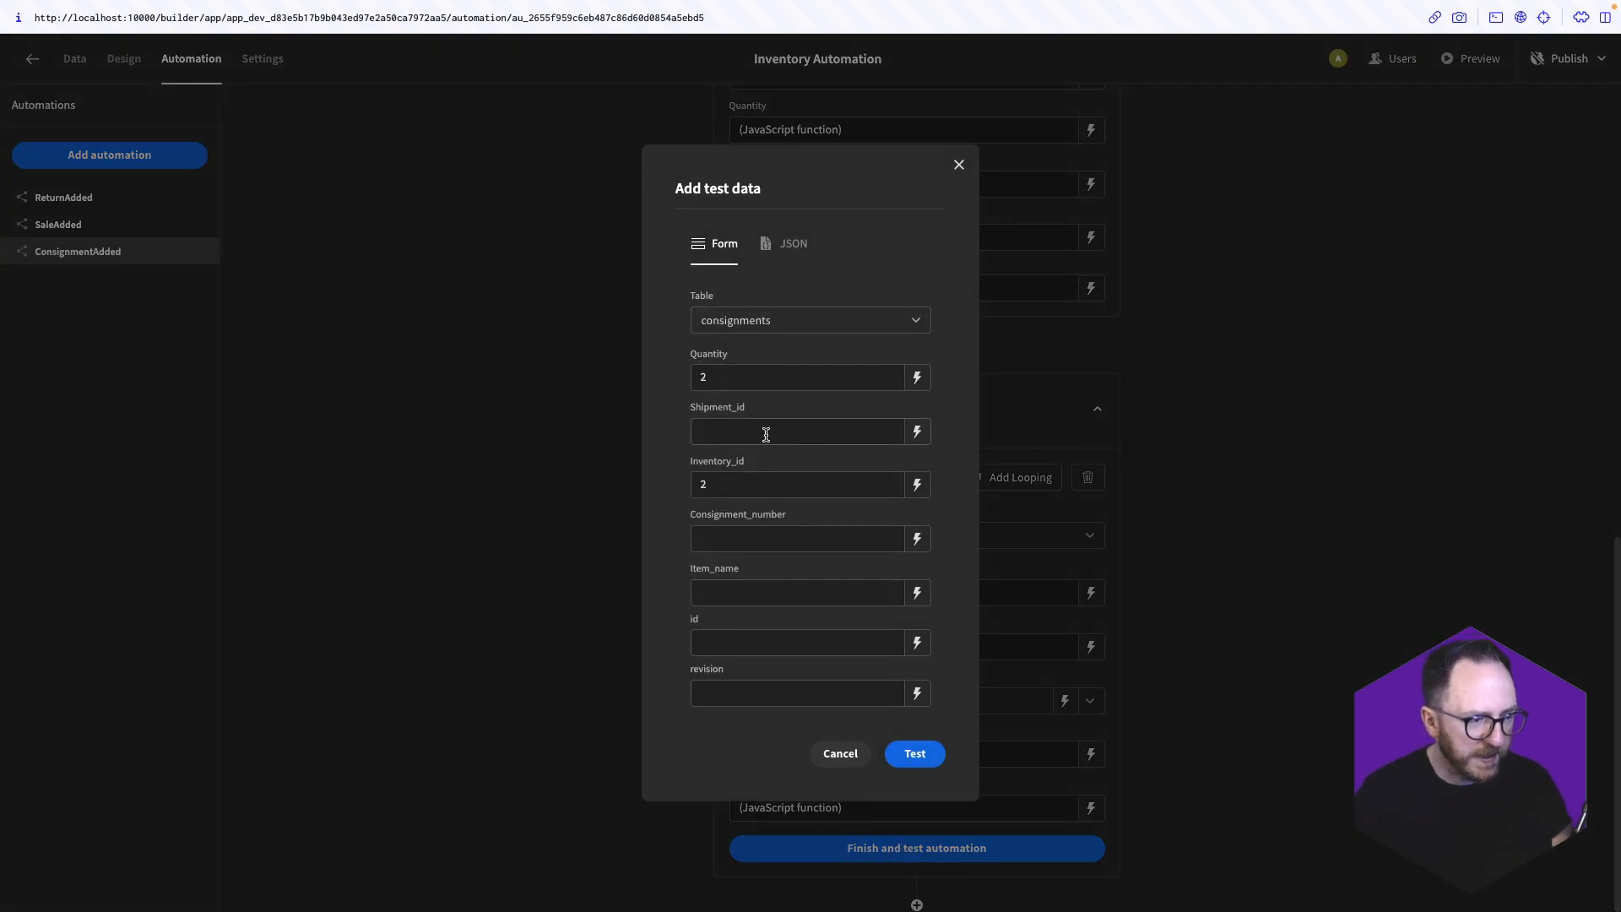
left_click(763, 478)
left_click_drag(767, 377, 666, 373)
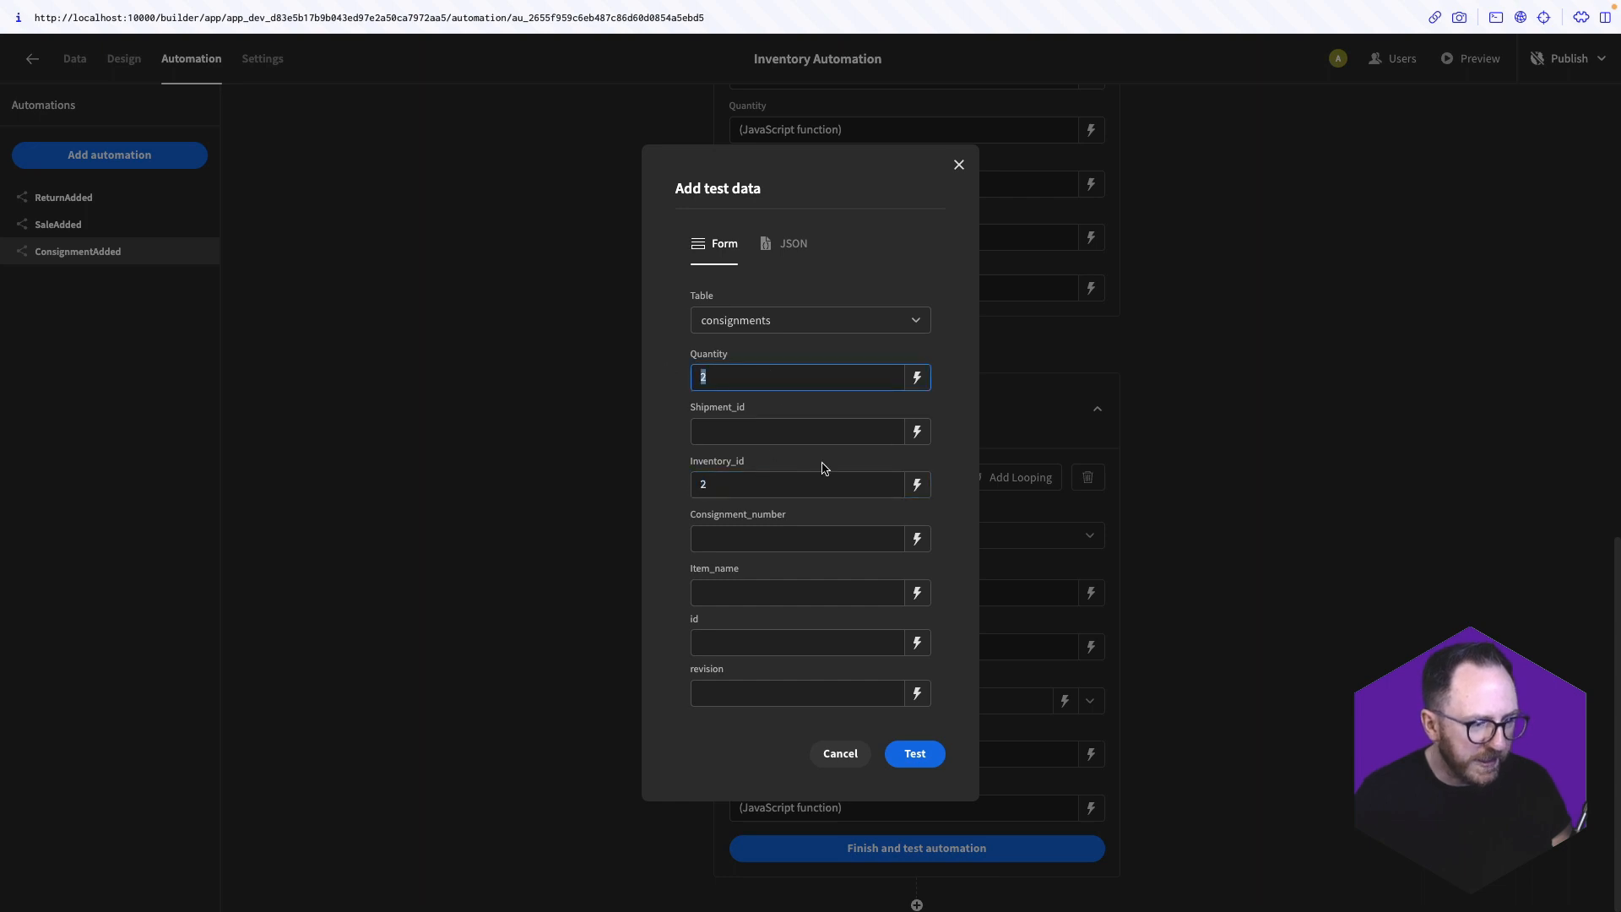
left_click(727, 592)
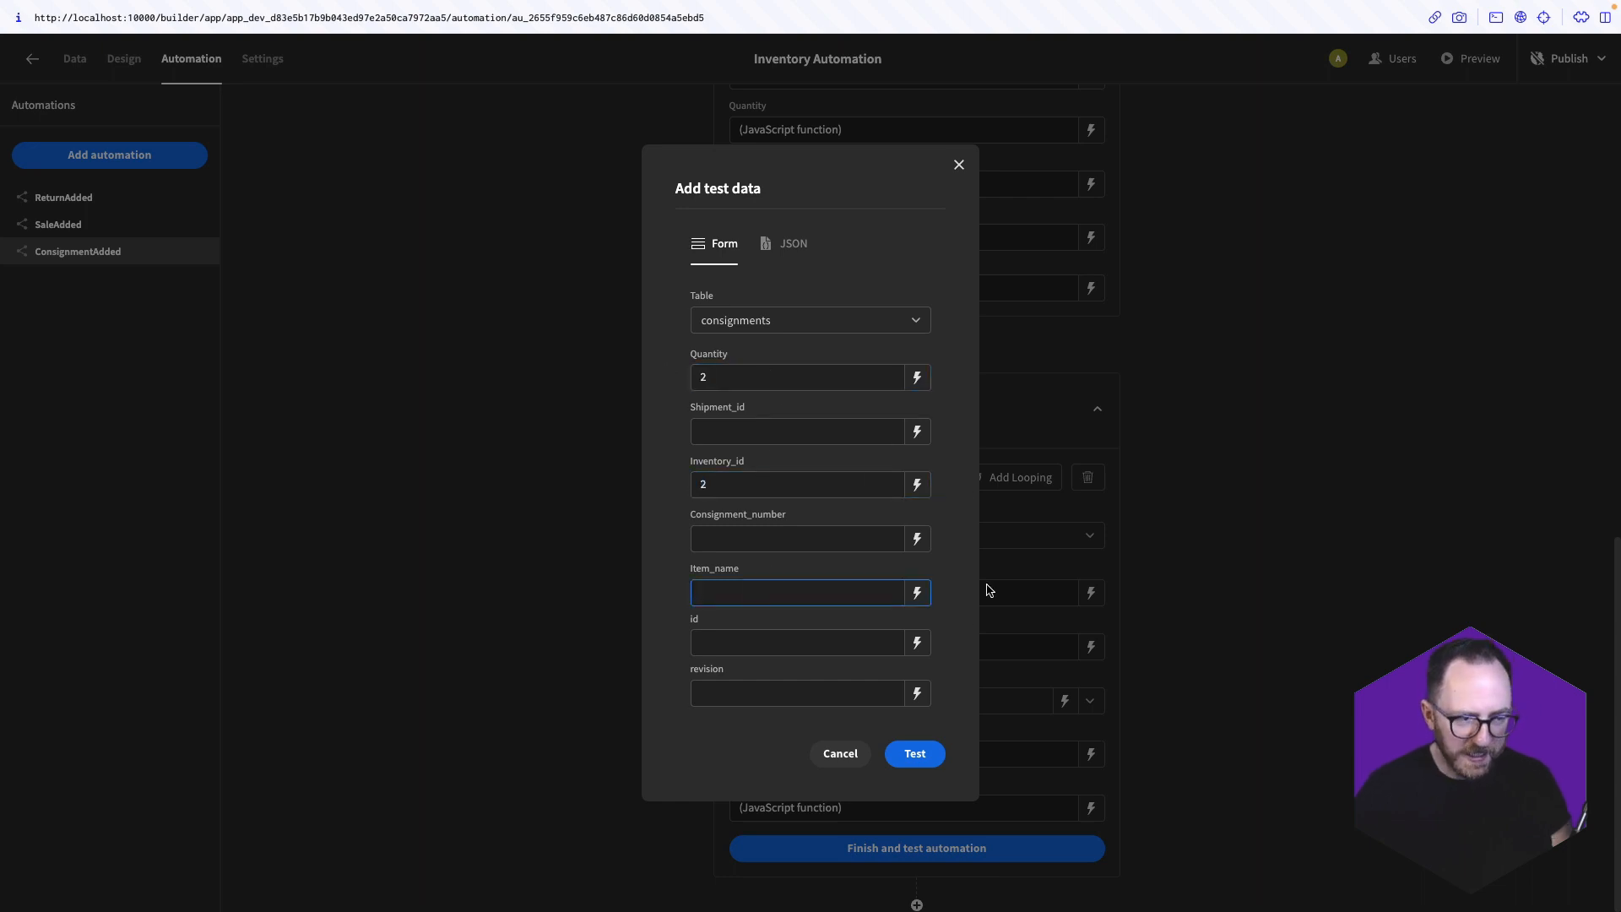
type("Raker")
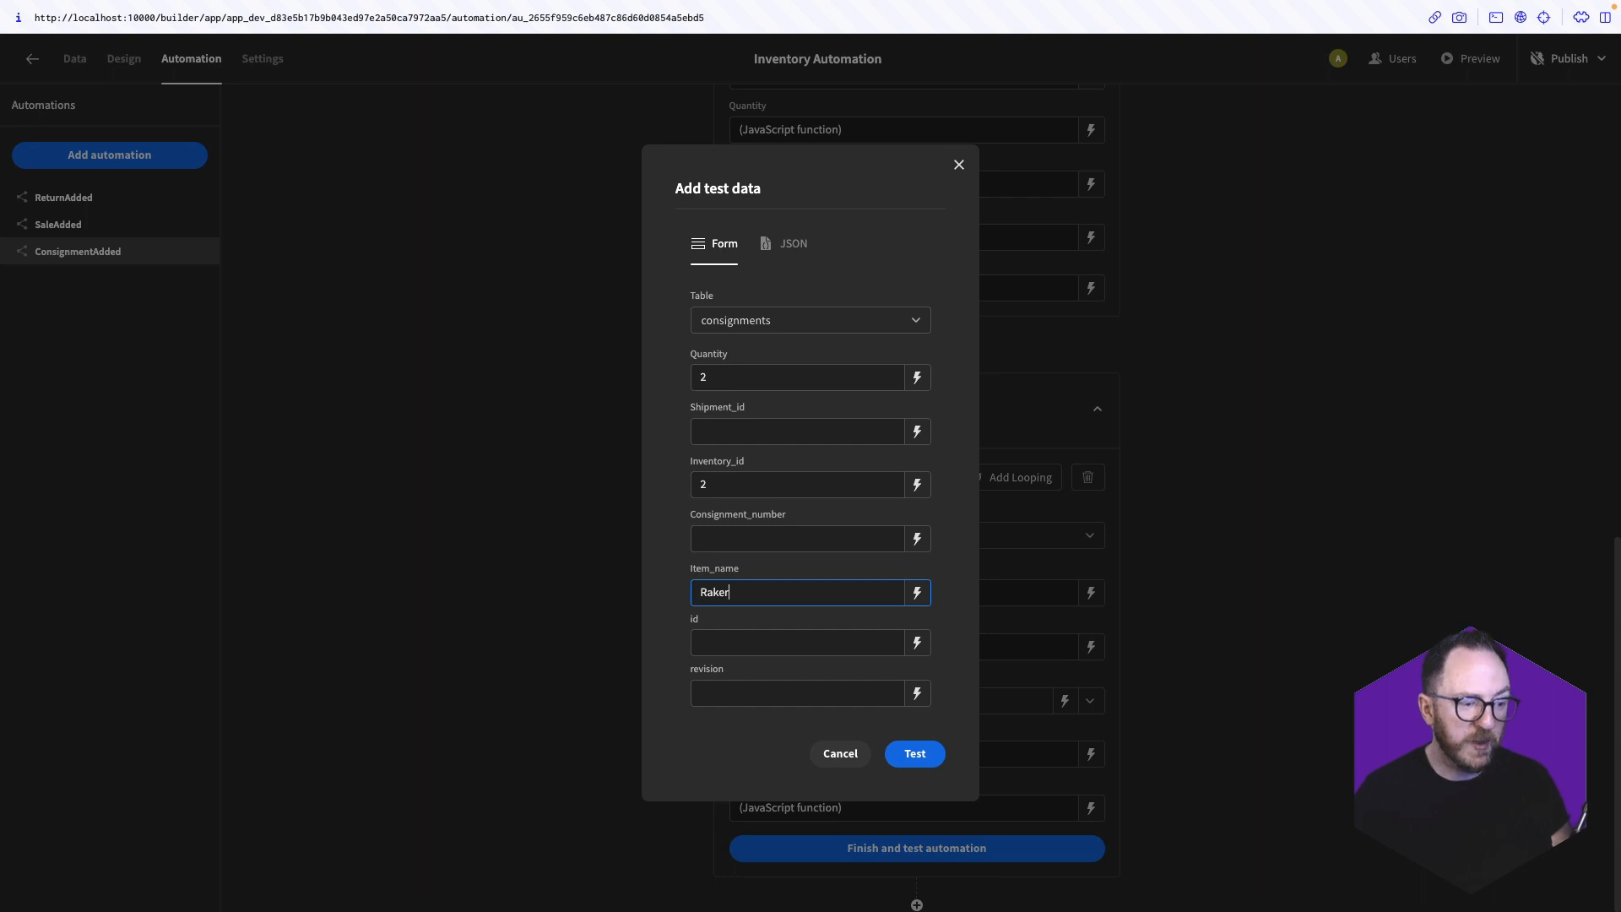
left_click(915, 753)
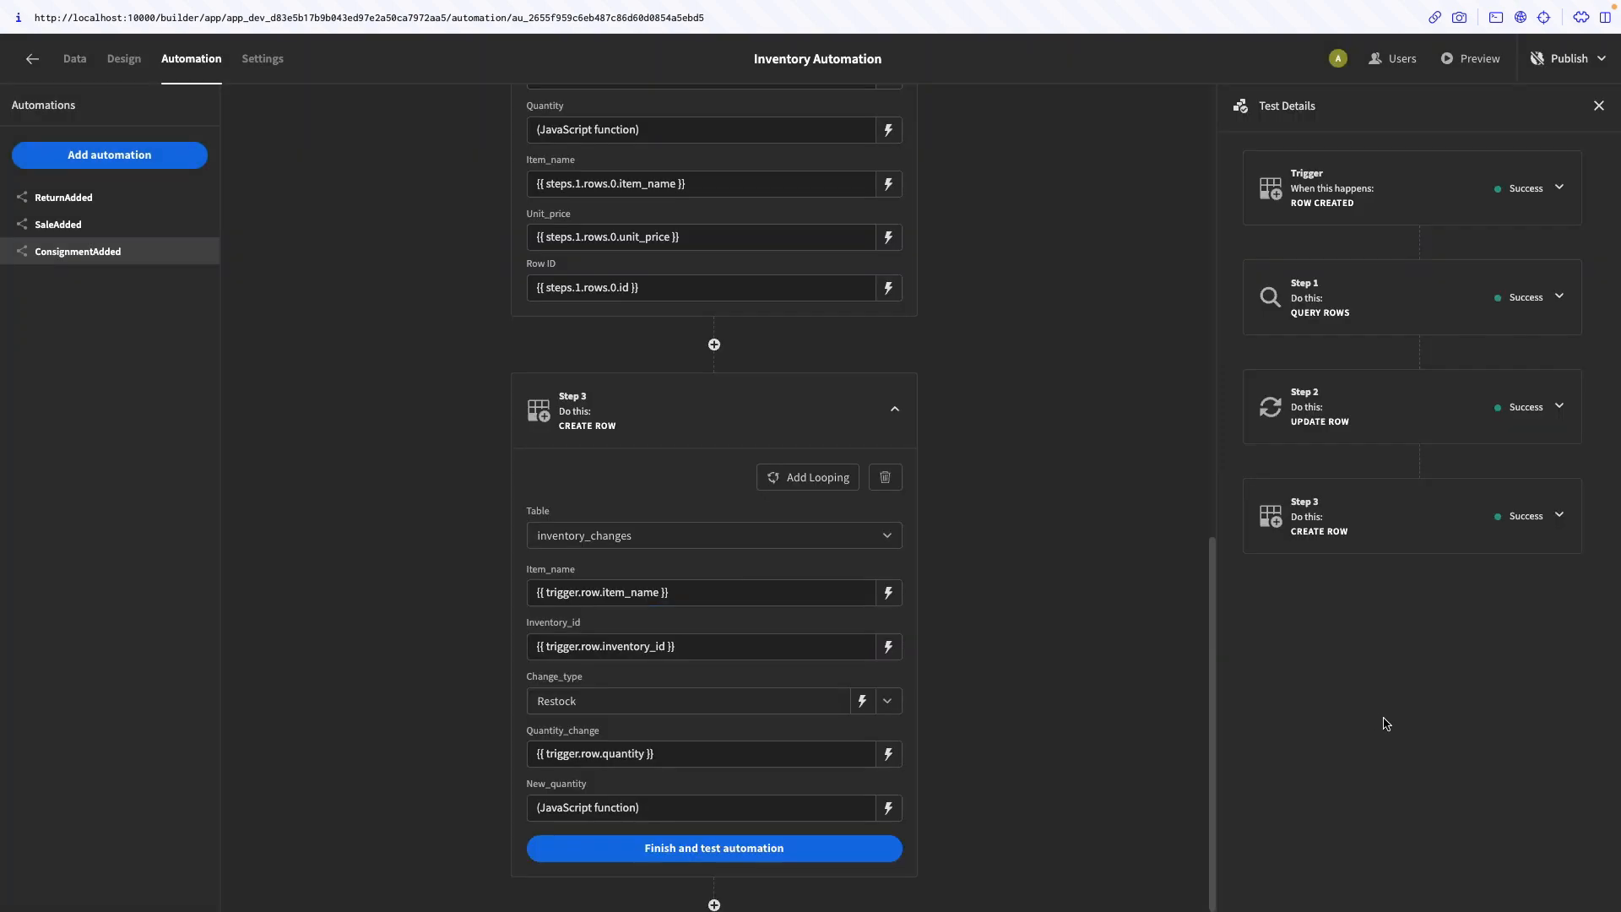
Examine the trigger's output in the test details
left_click(1499, 222)
left_click(1321, 247)
scroll(1435, 390, "down", 5)
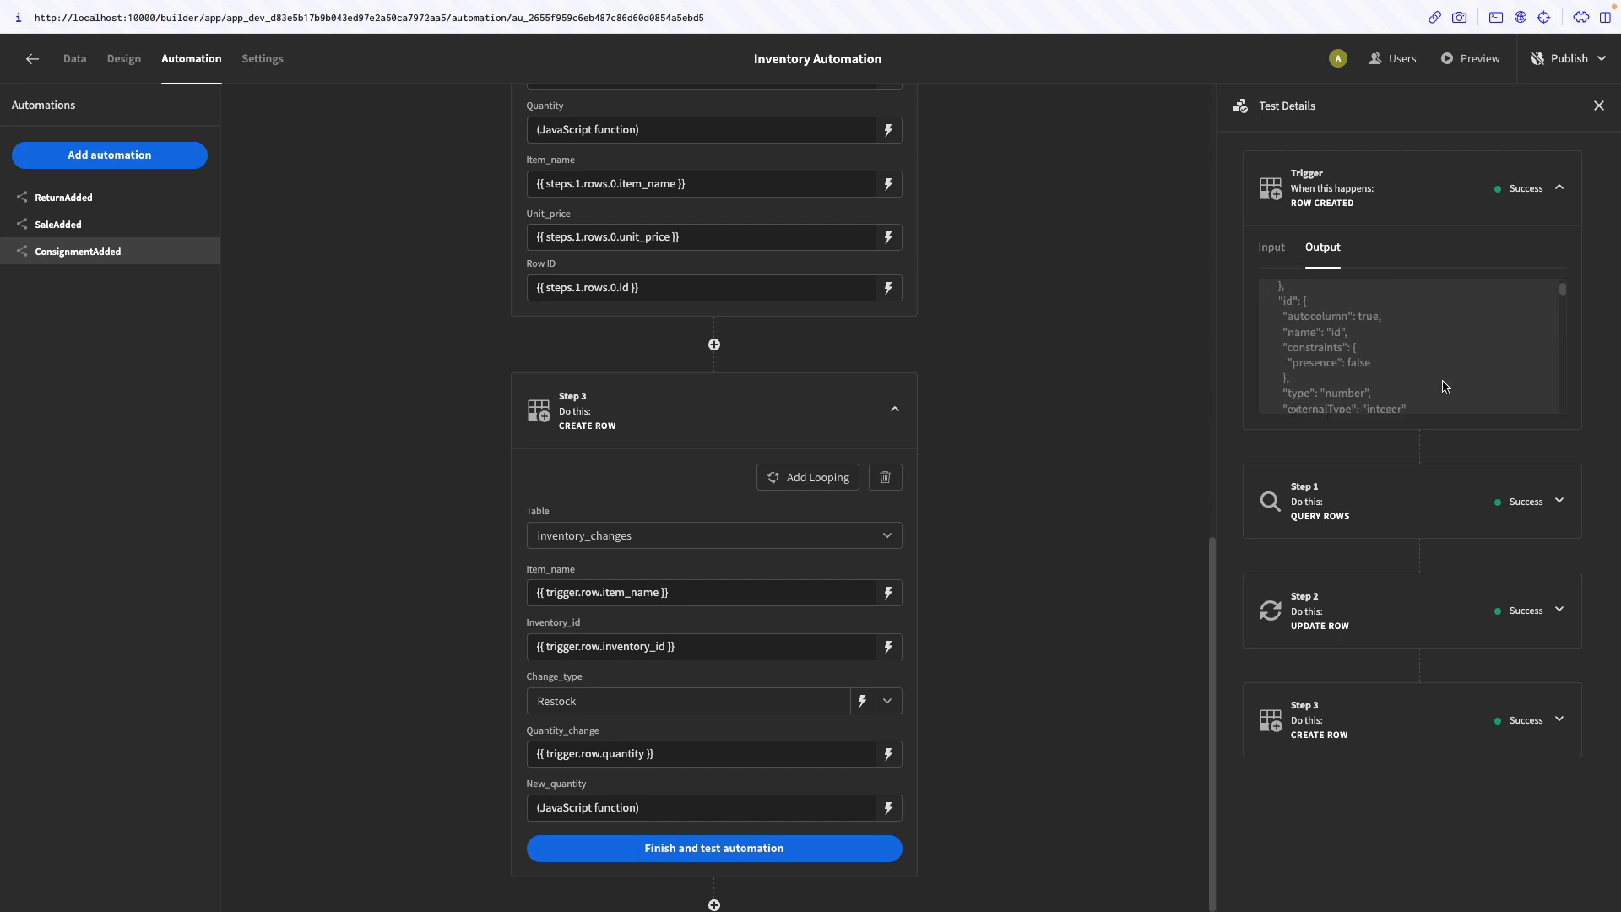
scroll(1443, 386, "down", 5)
scroll(1458, 372, "down", 2)
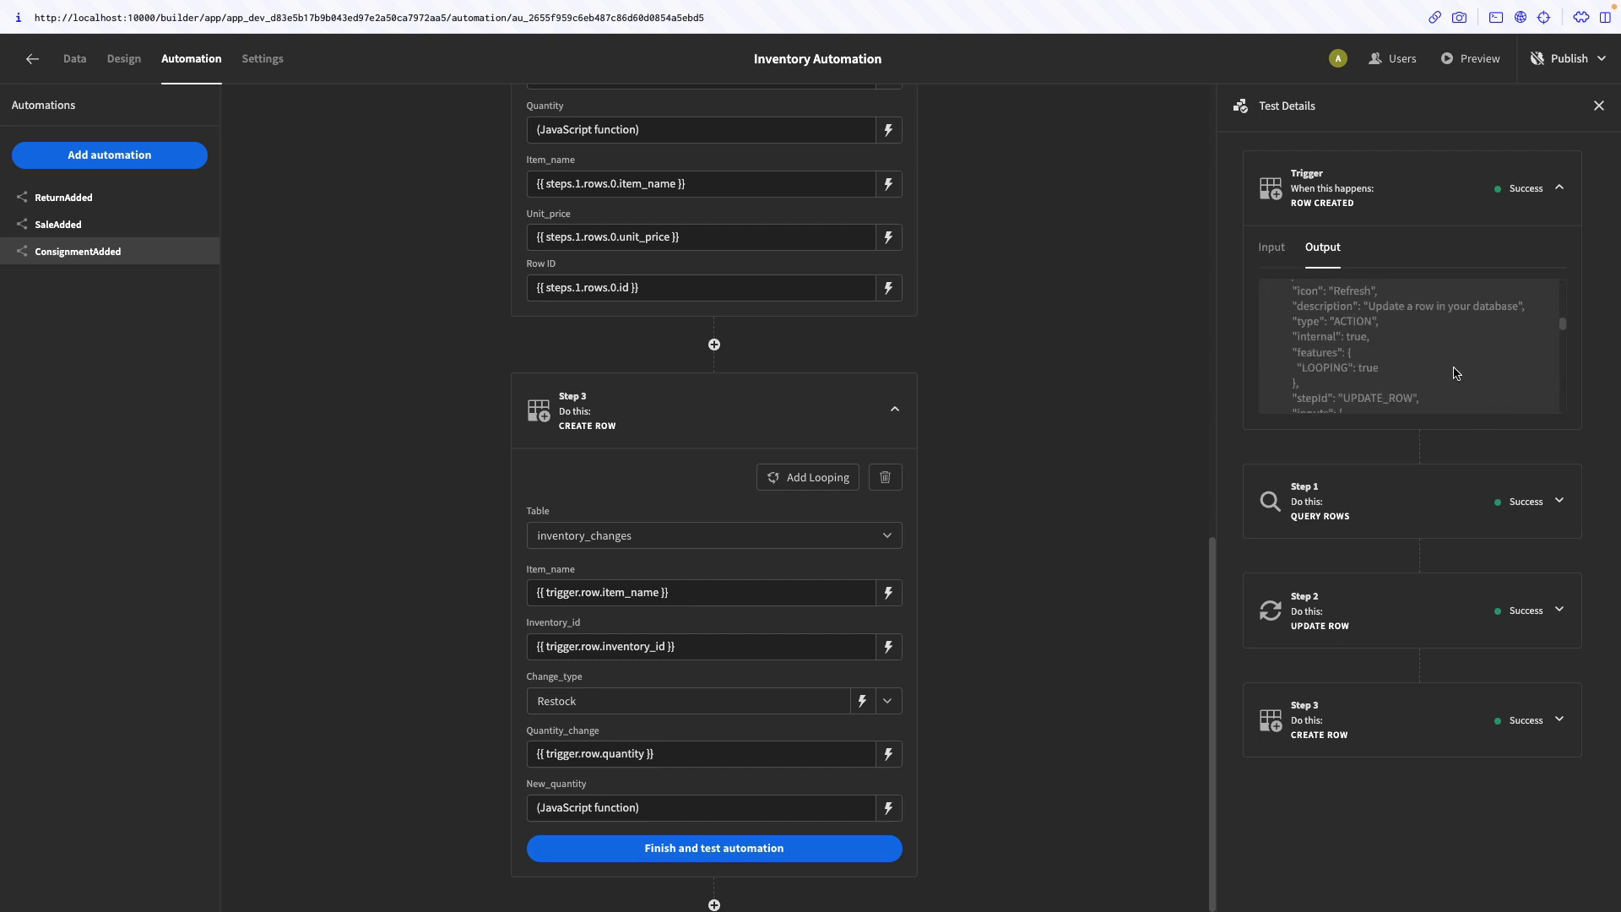
Compare the quantity in the Query Rows output with the one in the Update Row output
left_click(1528, 498)
left_click(1323, 568)
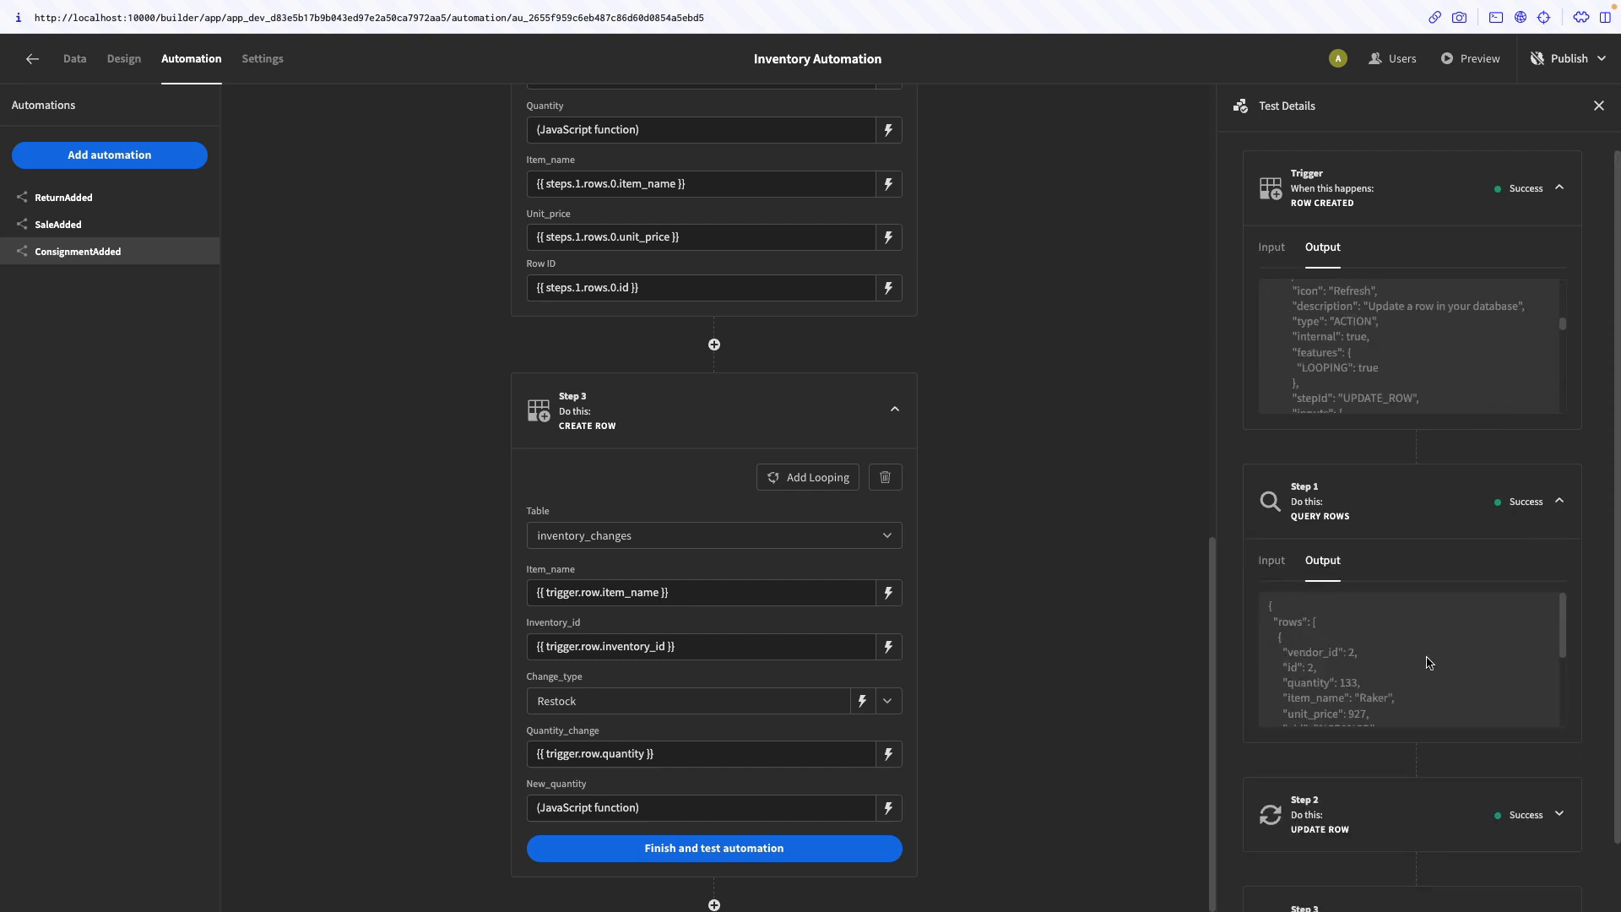
left_click_drag(1329, 688, 1406, 690)
left_click(1403, 684)
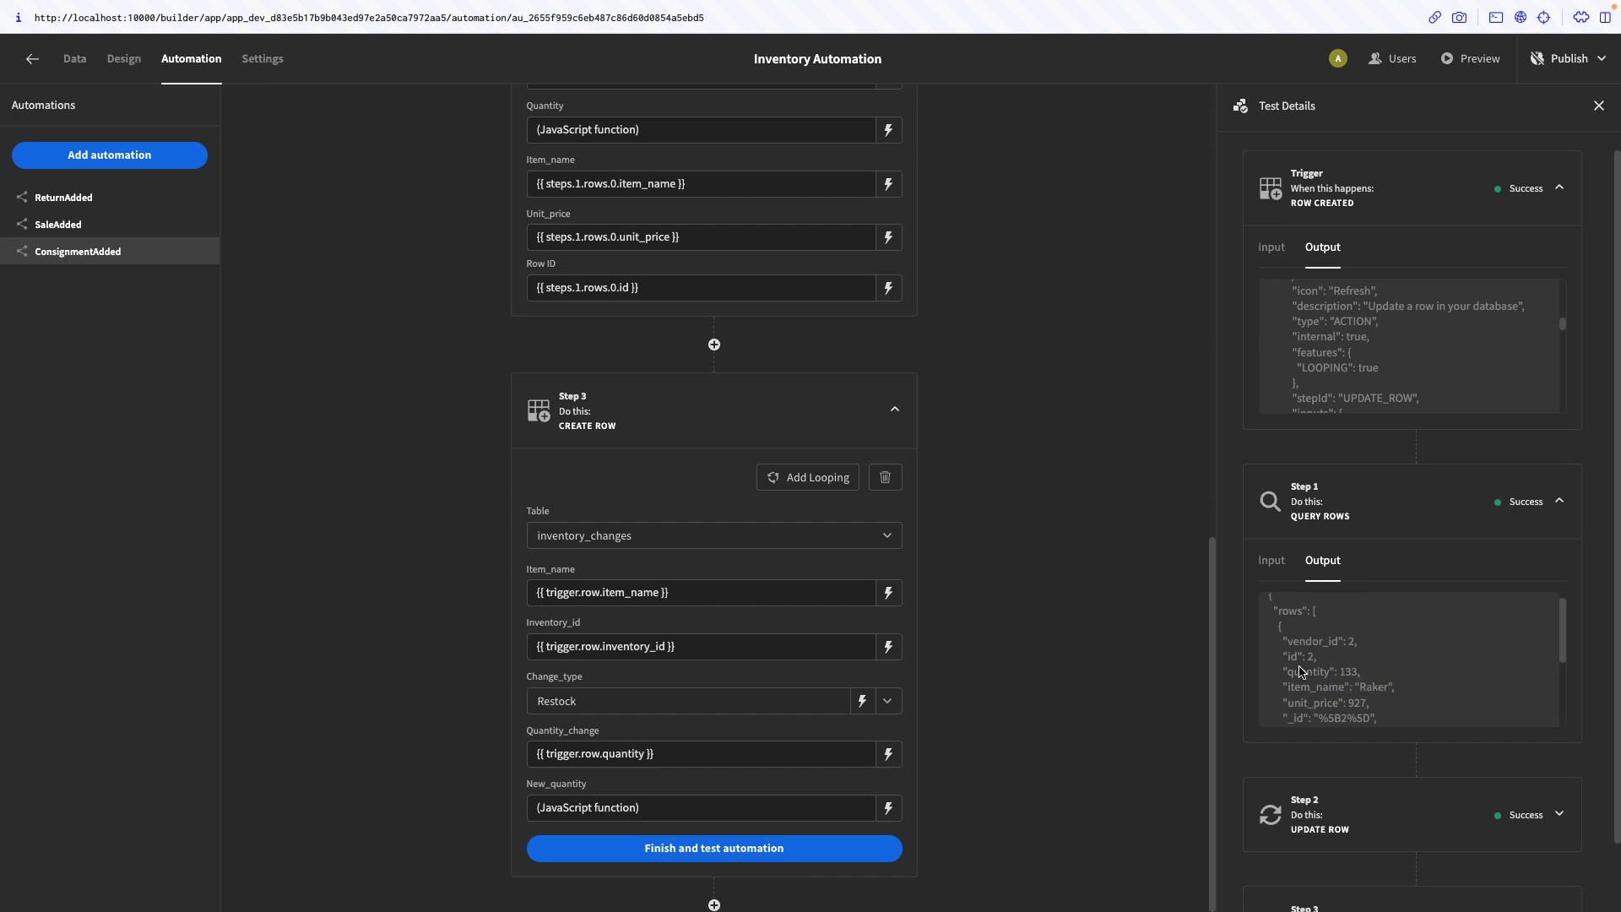
left_click_drag(1299, 667, 1398, 668)
left_click(1420, 662)
scroll(1261, 722, "down", 1)
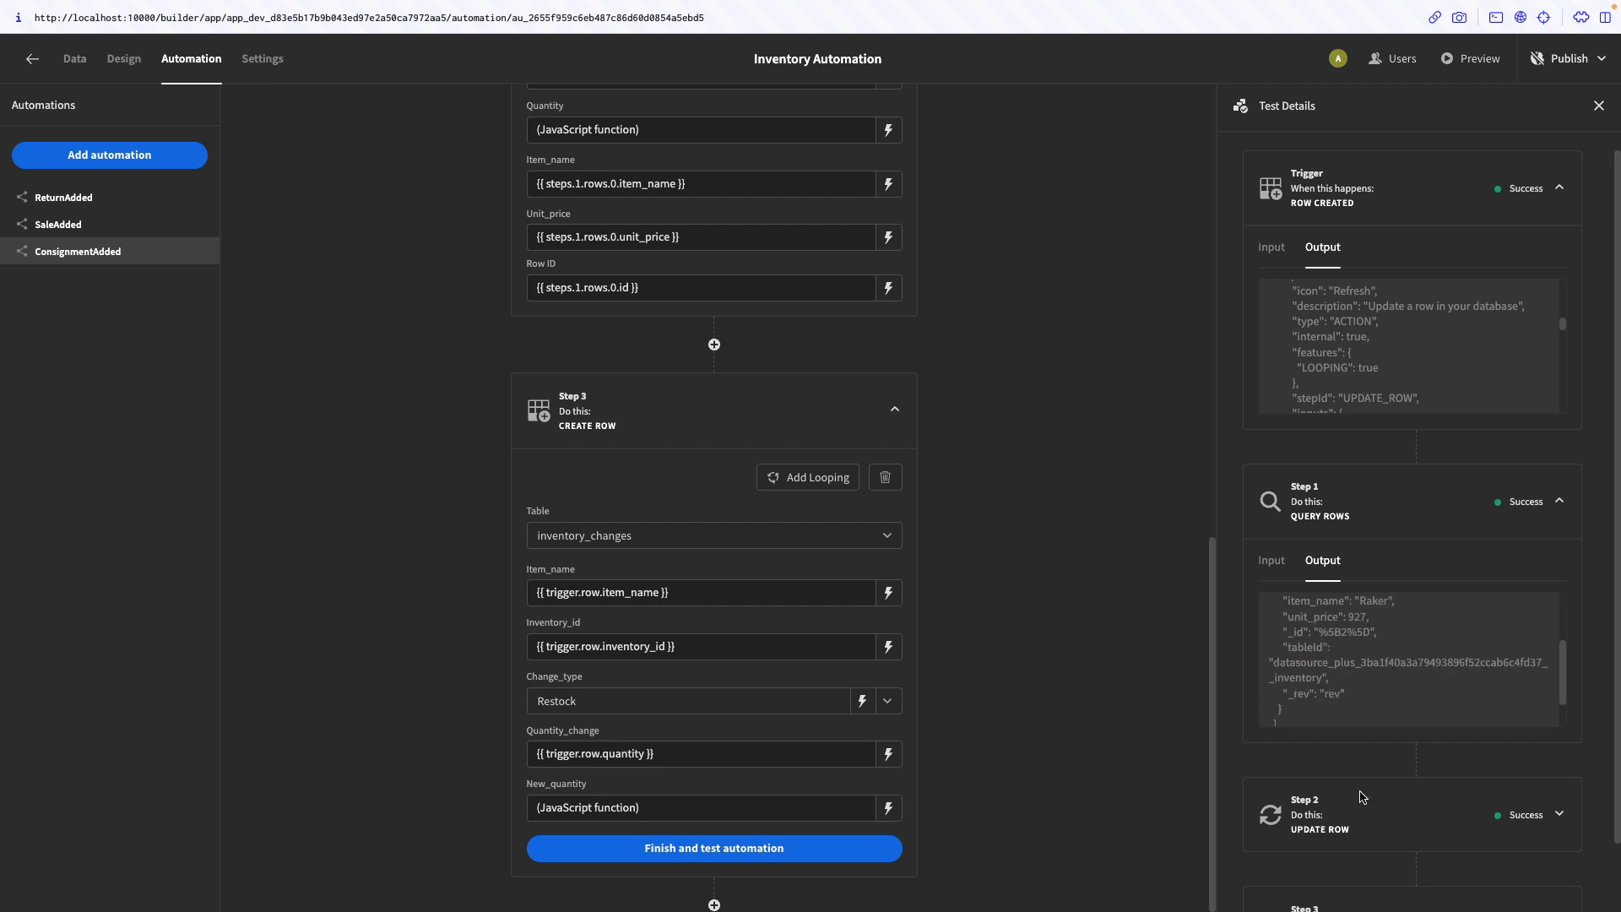
left_click(1378, 810)
scroll(1361, 788, "down", 3)
left_click(1331, 607)
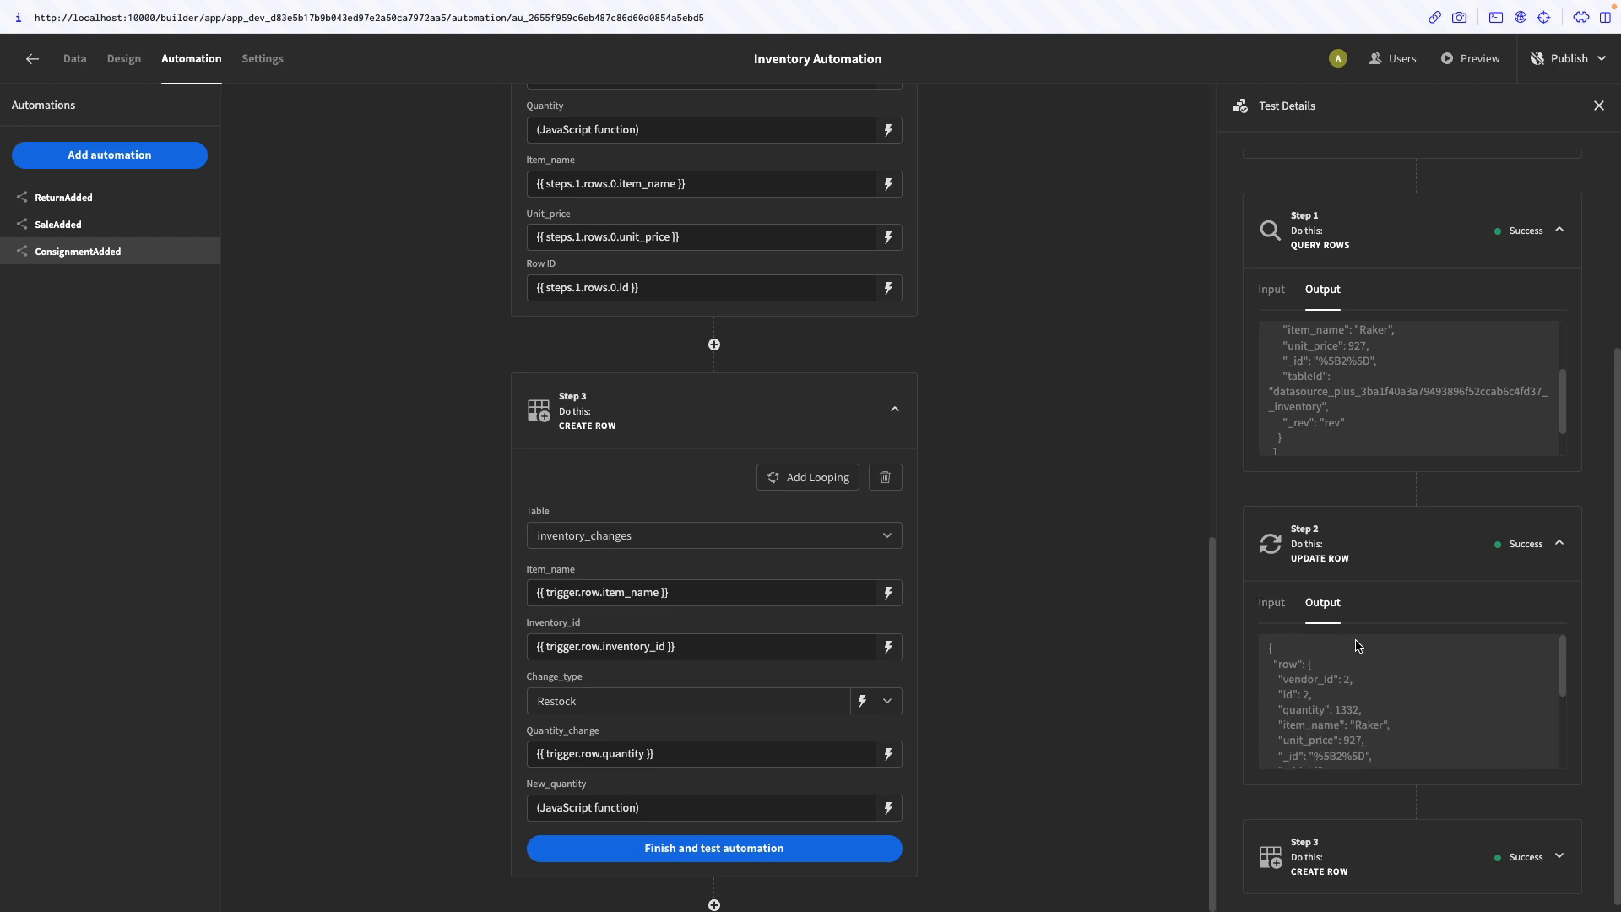
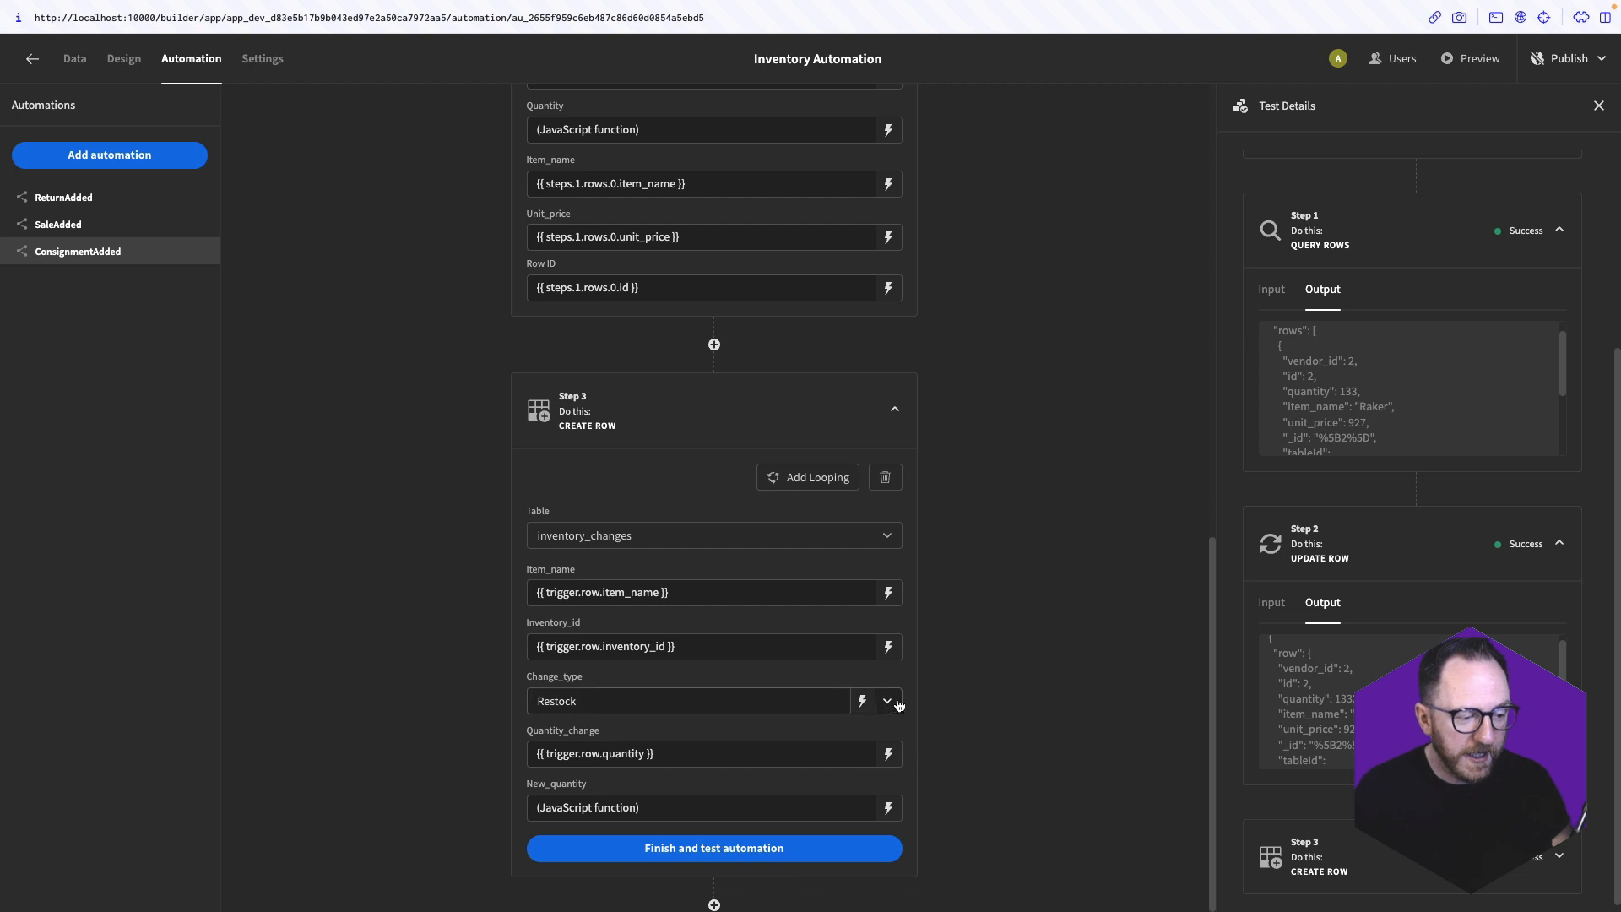
Wrap the steps.1.rows.0.quantity term in Number() in the Update Row step's Quantity function
scroll(854, 592, "up", 1)
scroll(854, 593, "up", 5)
left_click(888, 452)
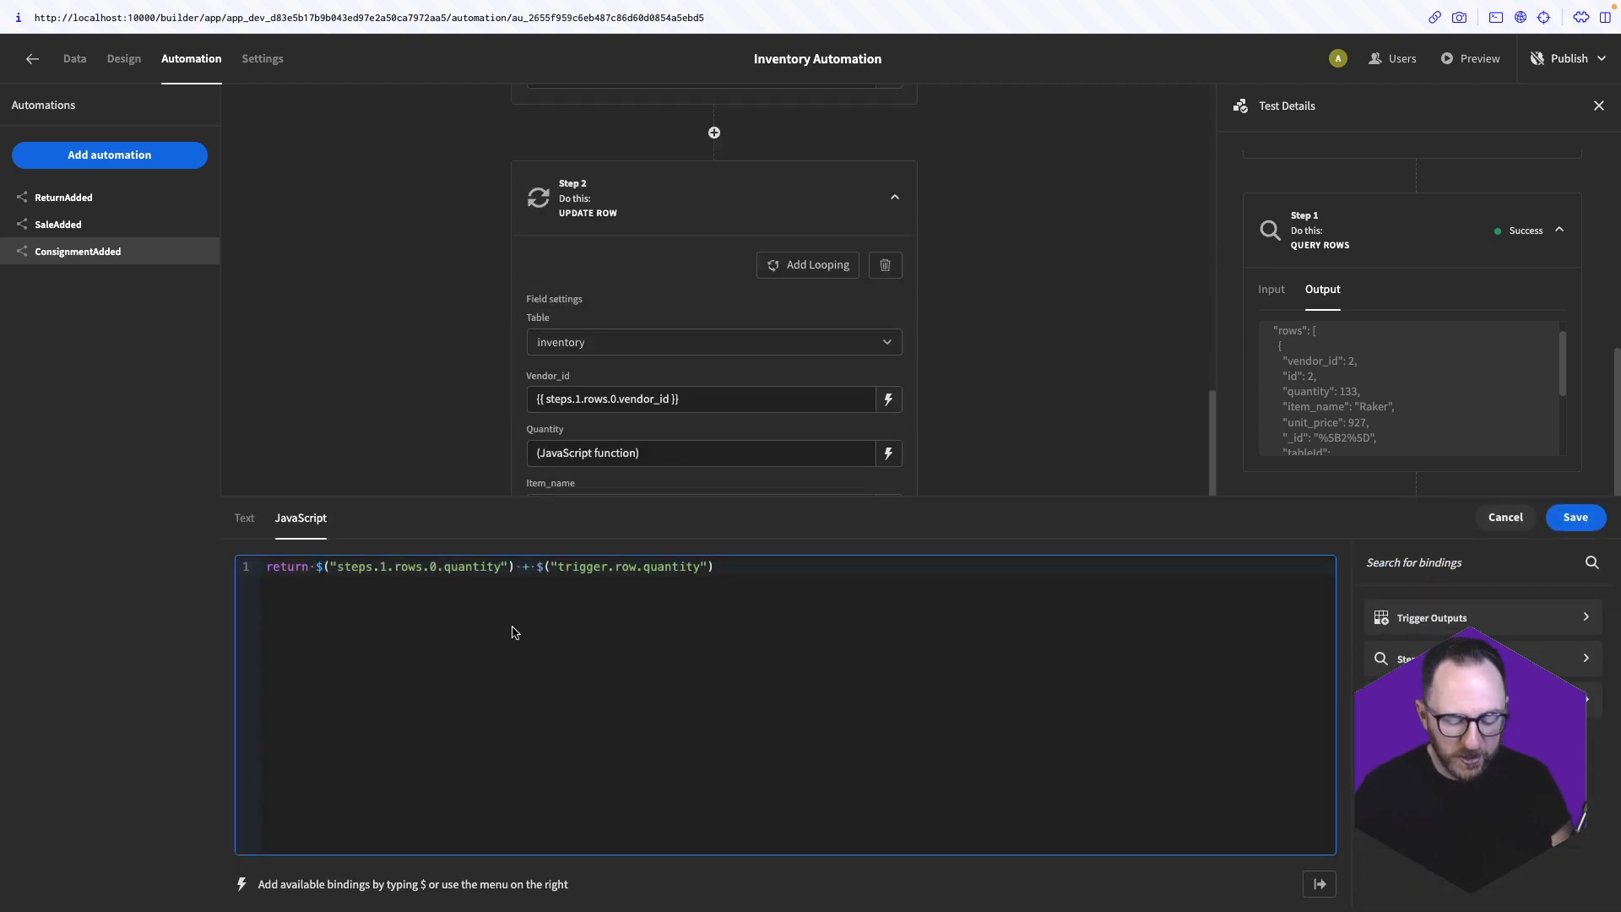
type("Number")
key("BackSpace")
key("BackSpace")
key("BackSpace")
key("BackSpace")
key("BackSpace")
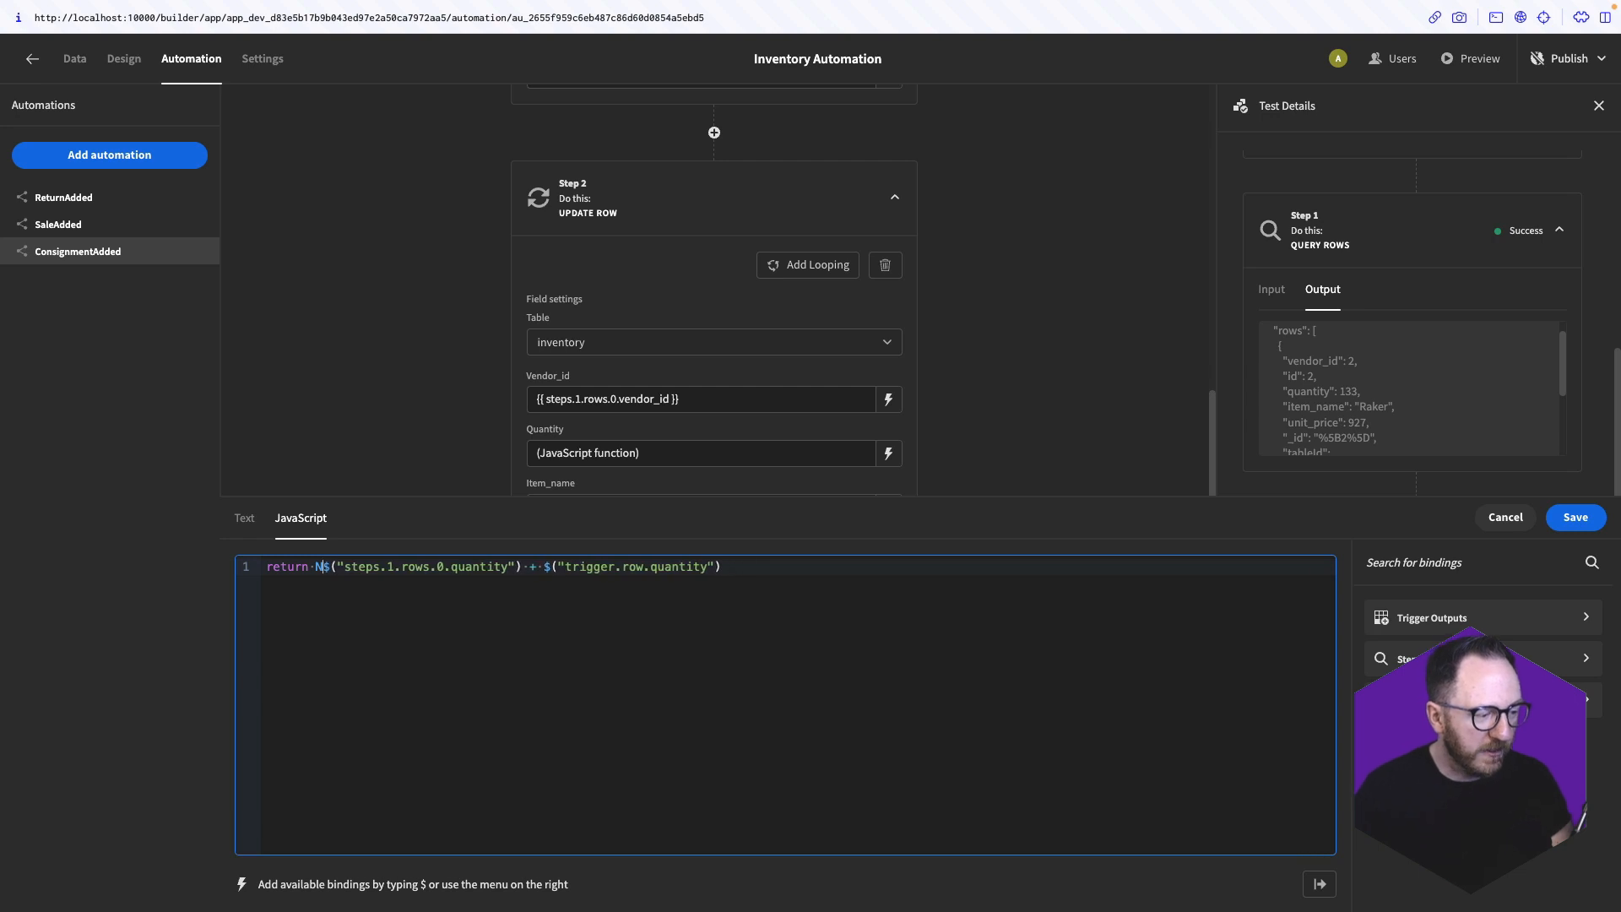
type("umber(")
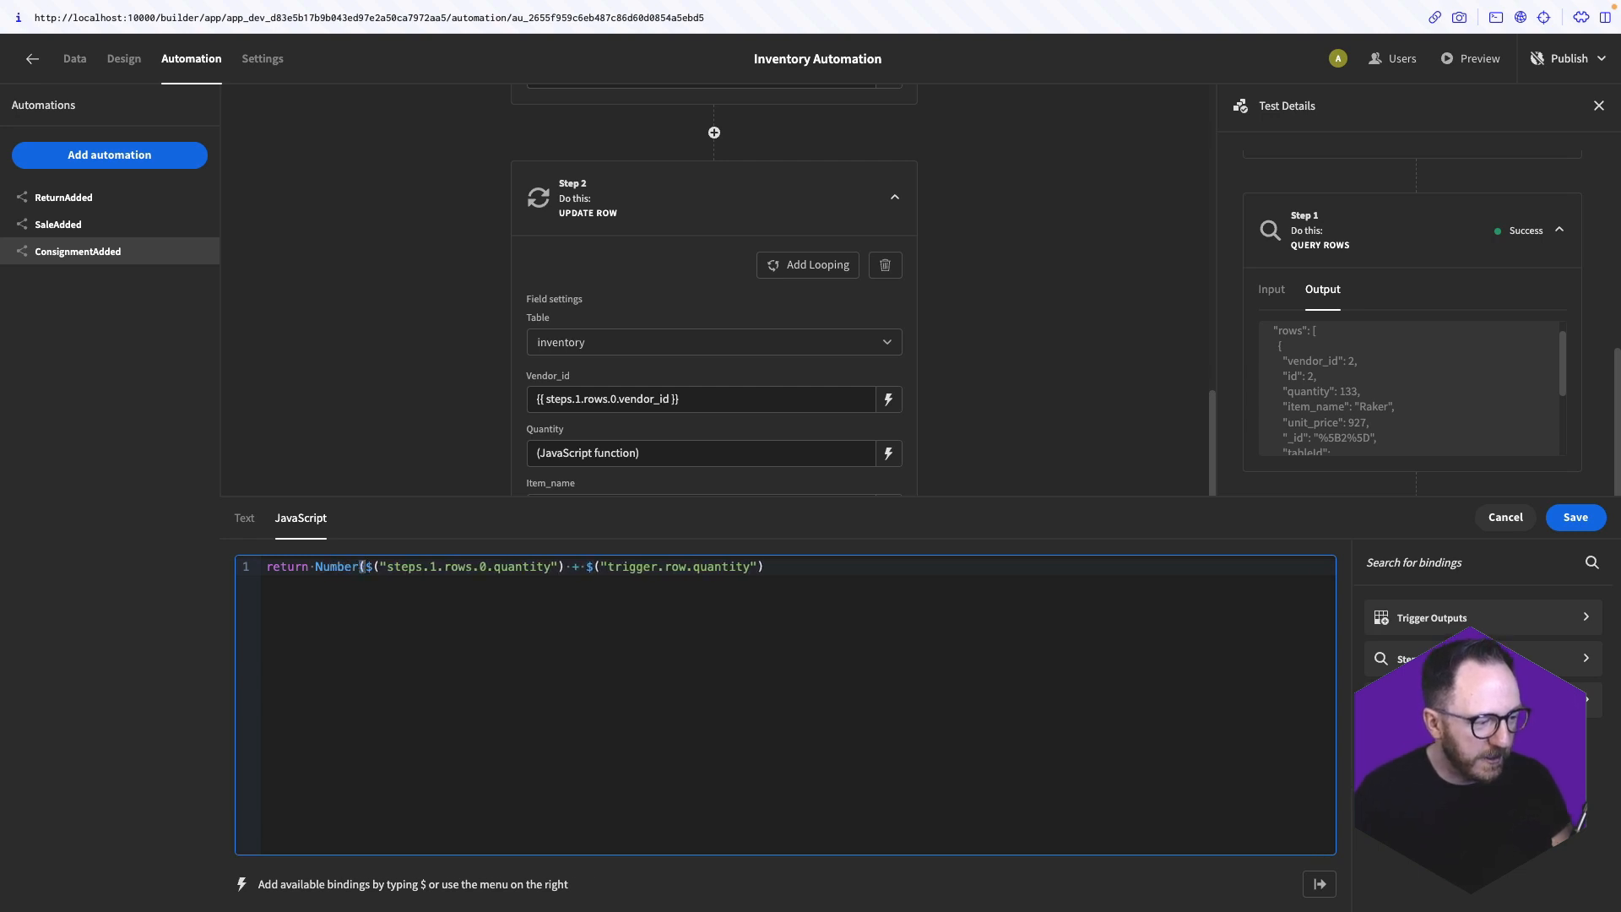
left_click(562, 566)
type(")")
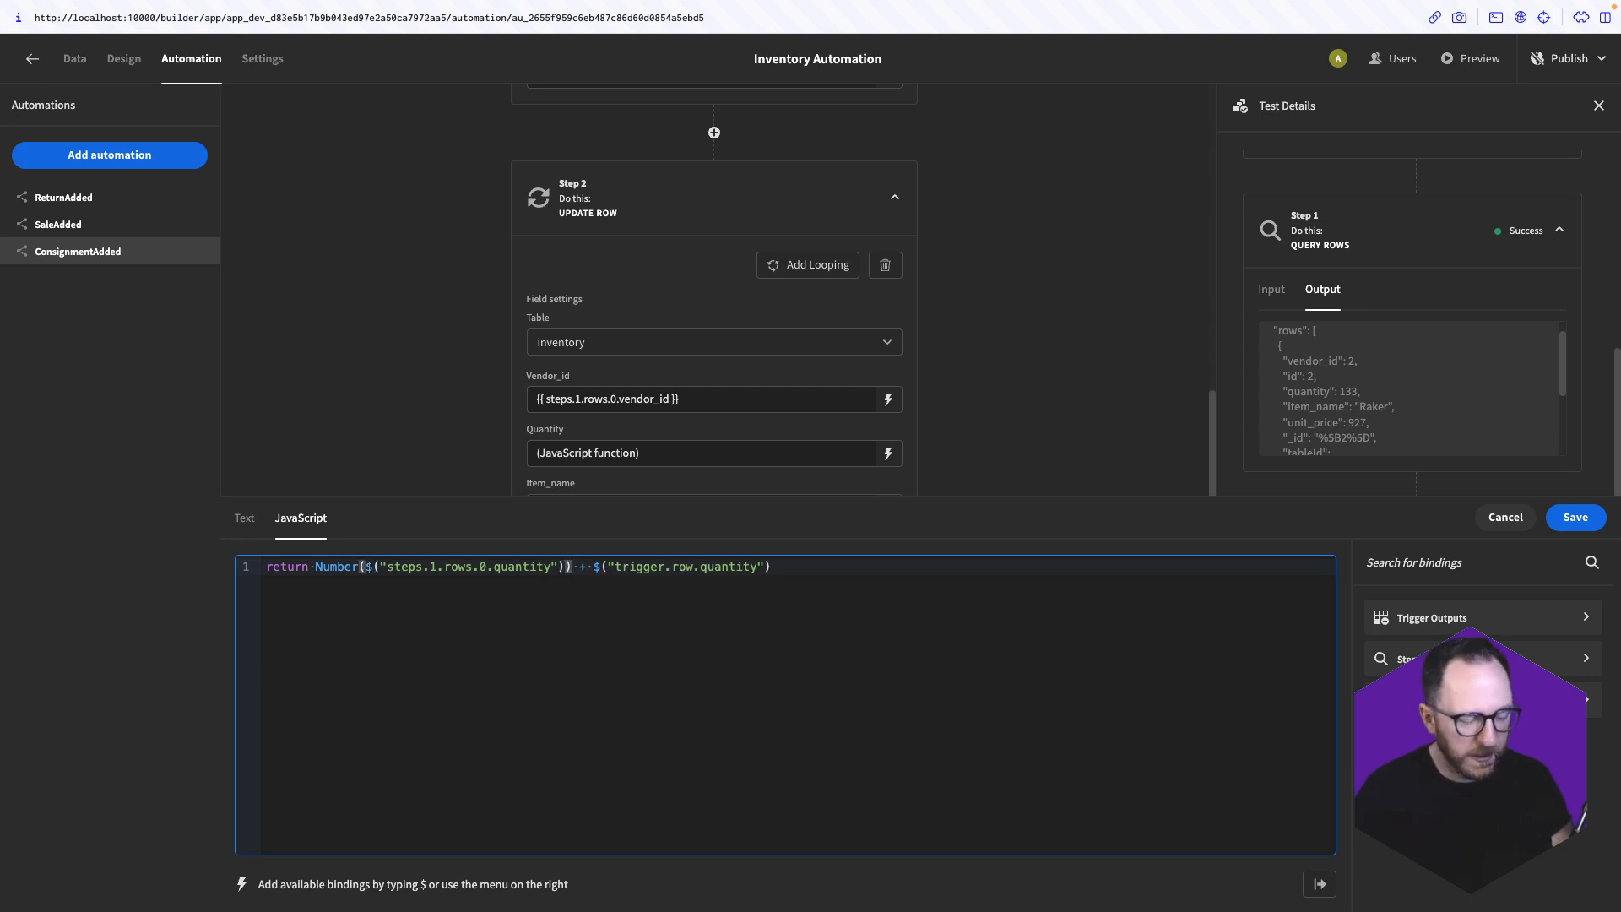
Wrap the trigger.row.quantity term in Number() in the same Quantity function and save it
left_click(590, 567)
type("N")
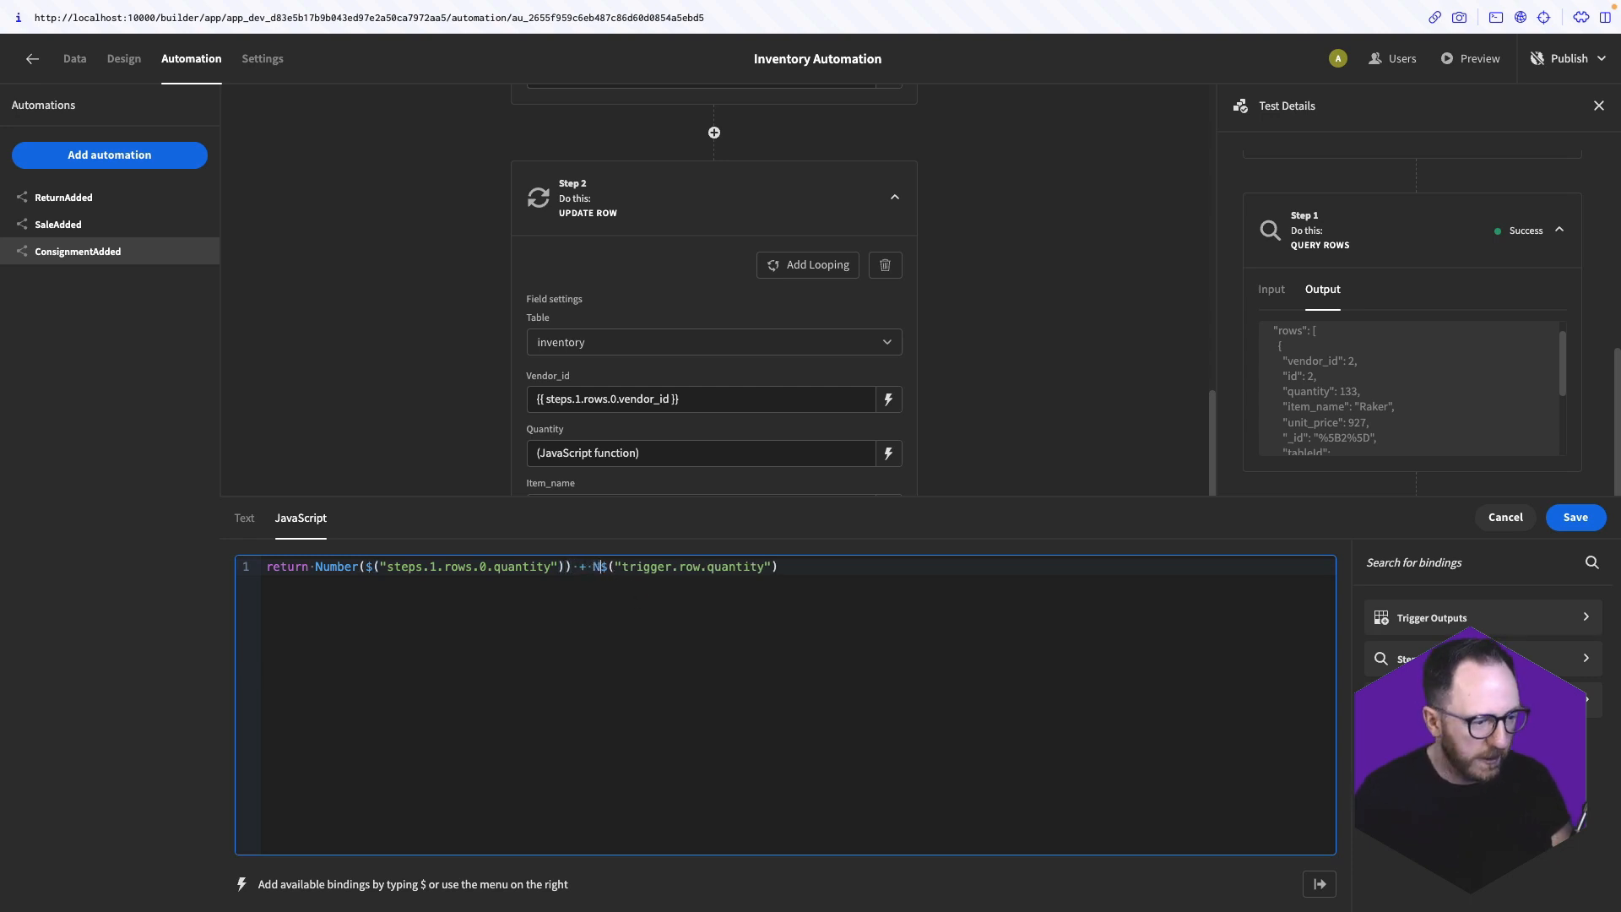
type("umber(")
key("End")
type(")")
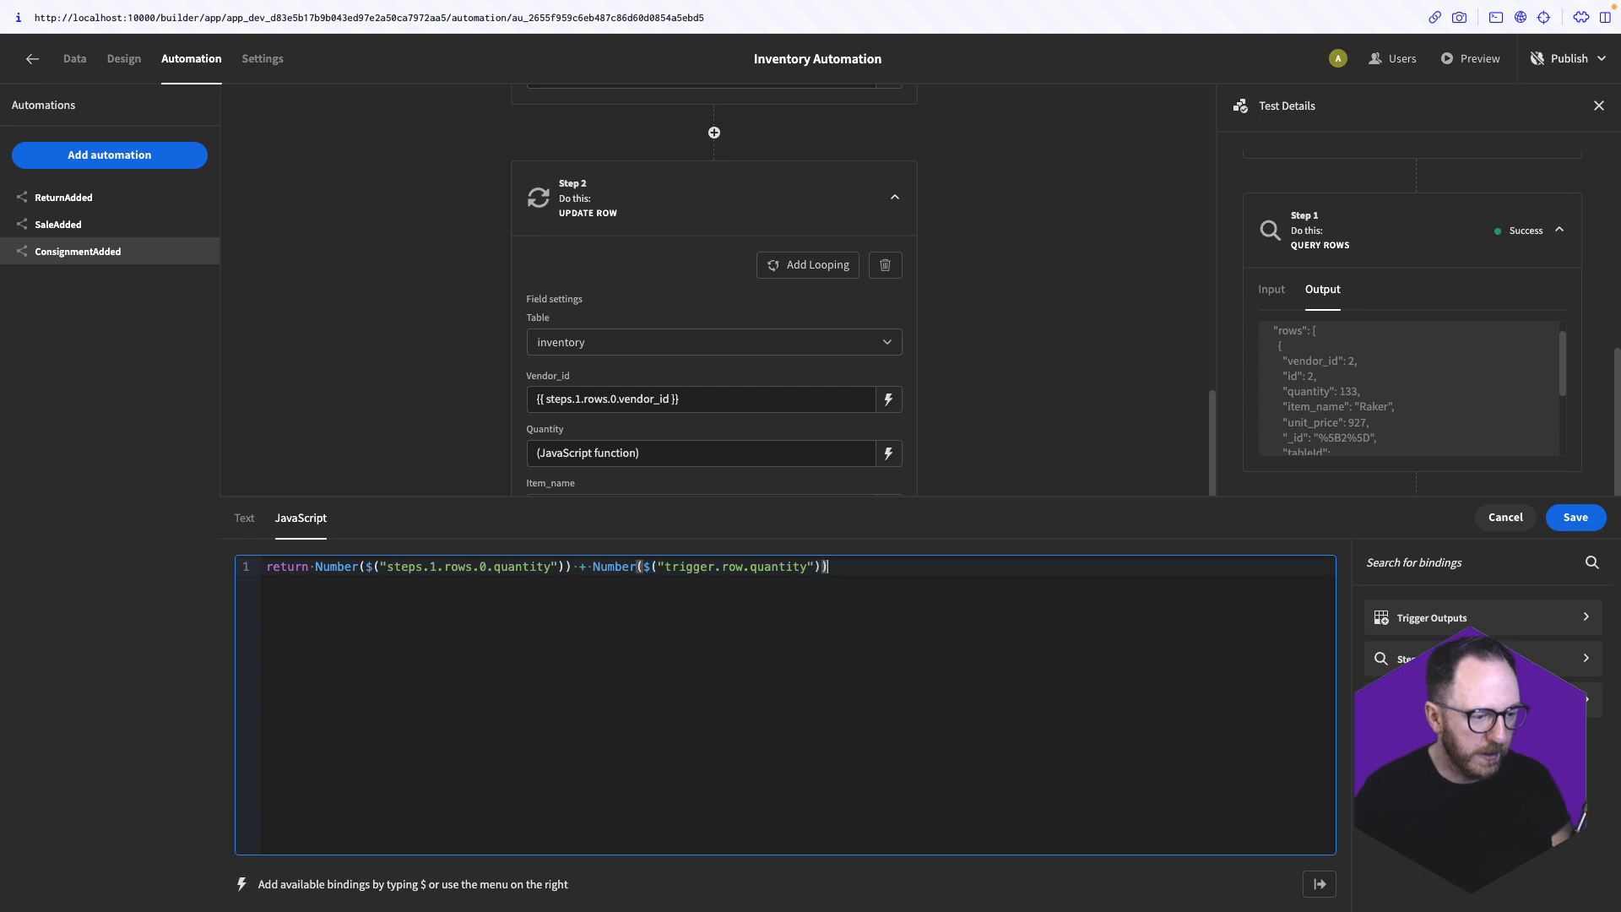
left_click(1568, 518)
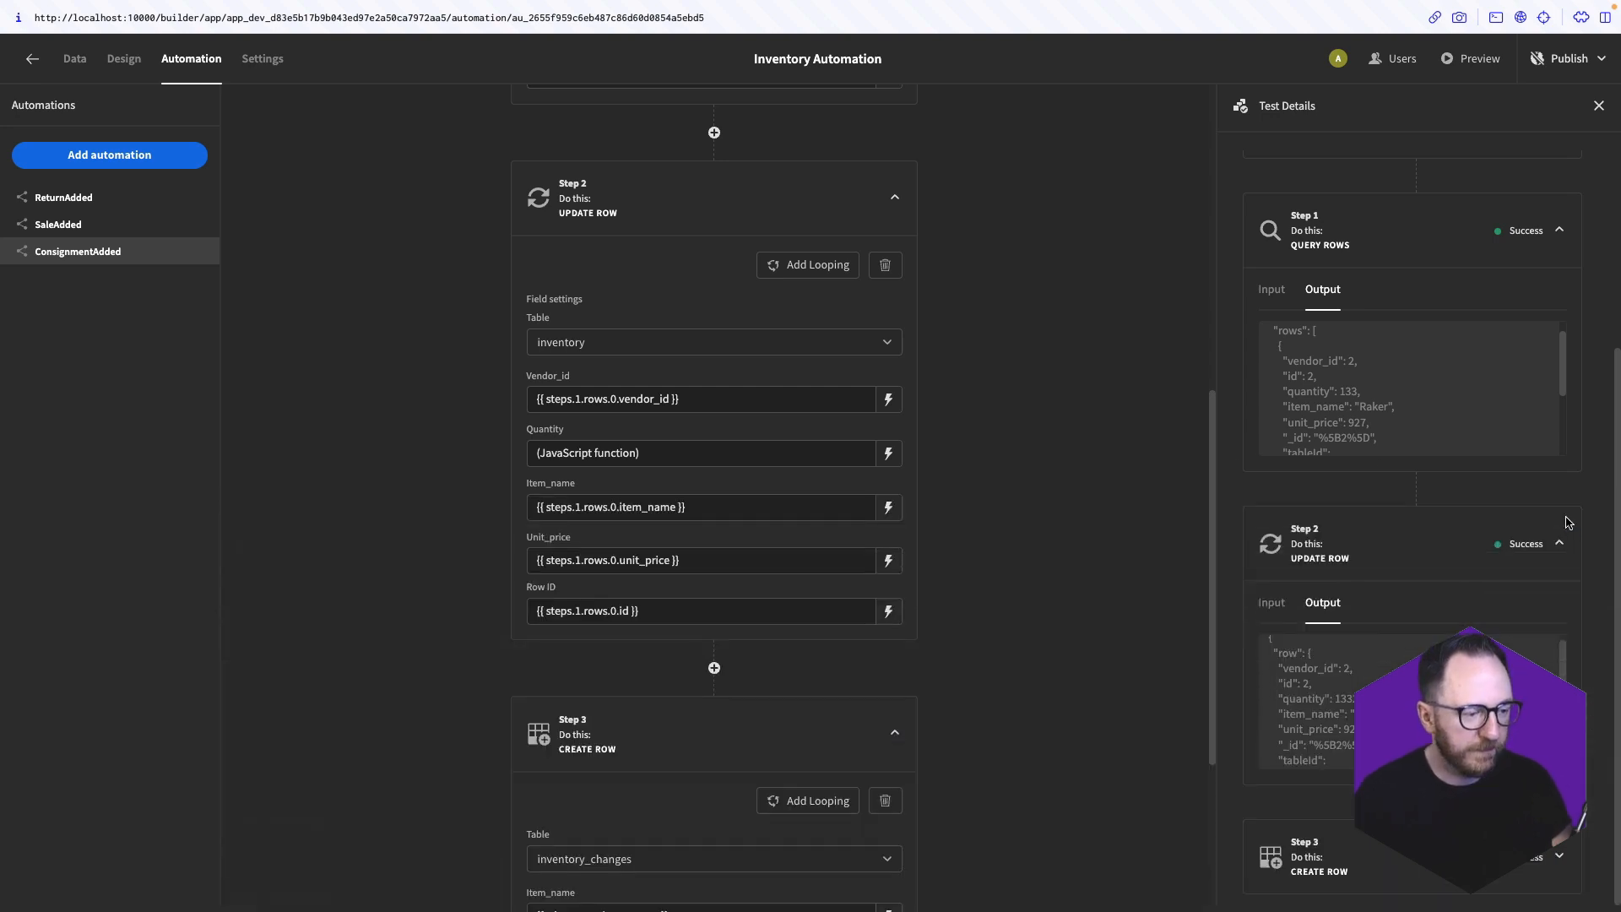
Wrap both quantity terms in Number() in the Create Row step's New_quantity function and save it
type("Number($(\"steps.1.rows.0.quantity\") + $(\"trigger.row.quantity")
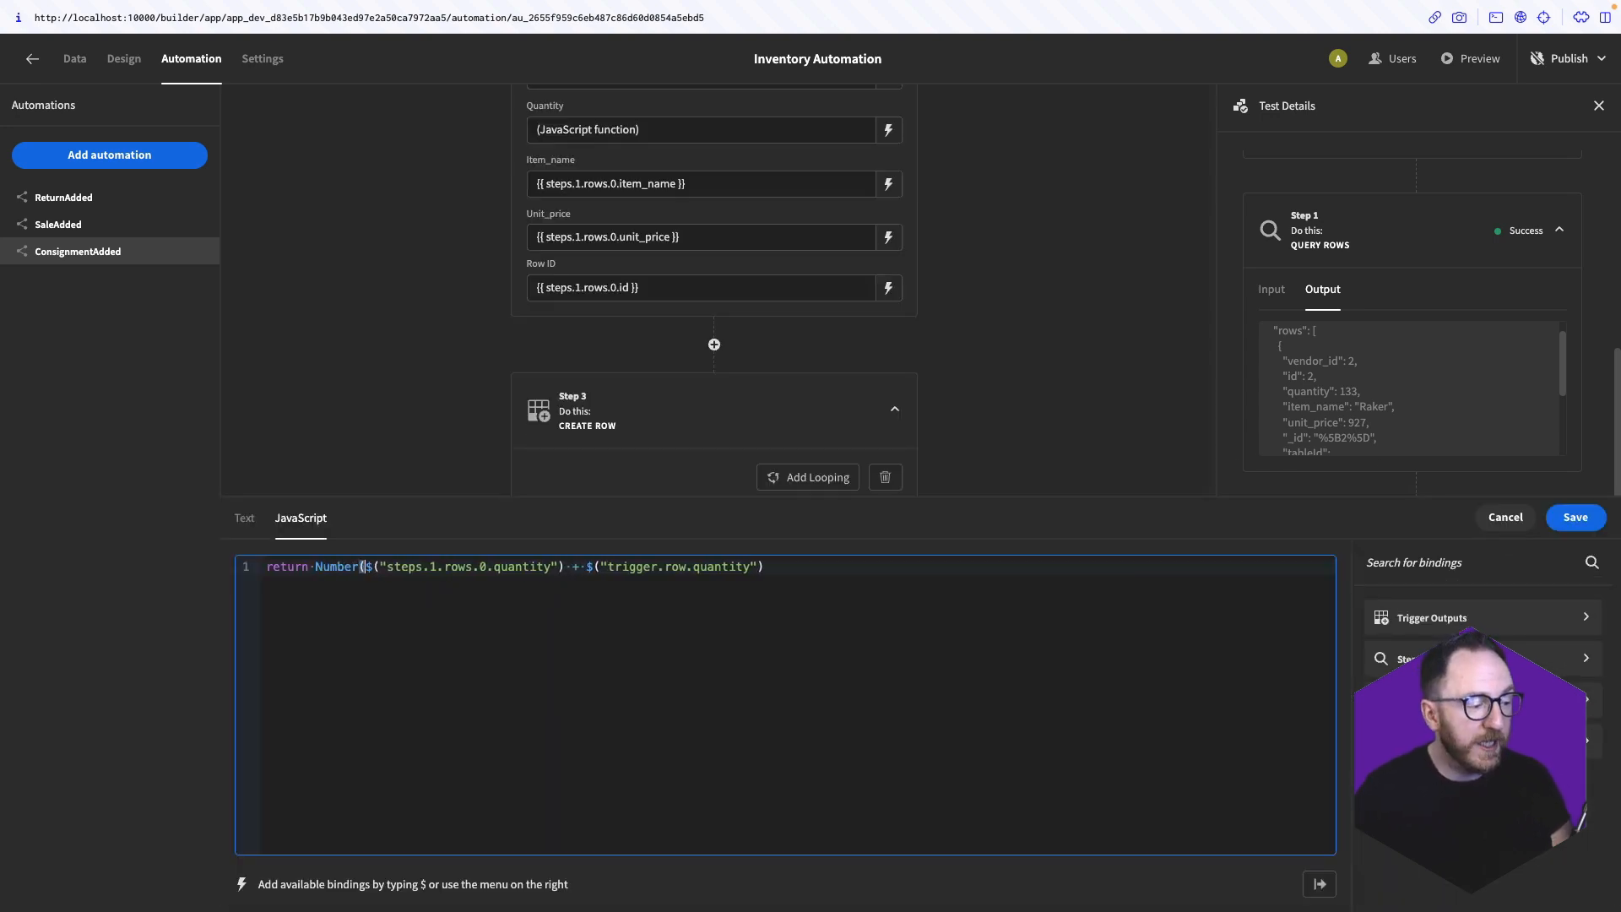
left_click(564, 566)
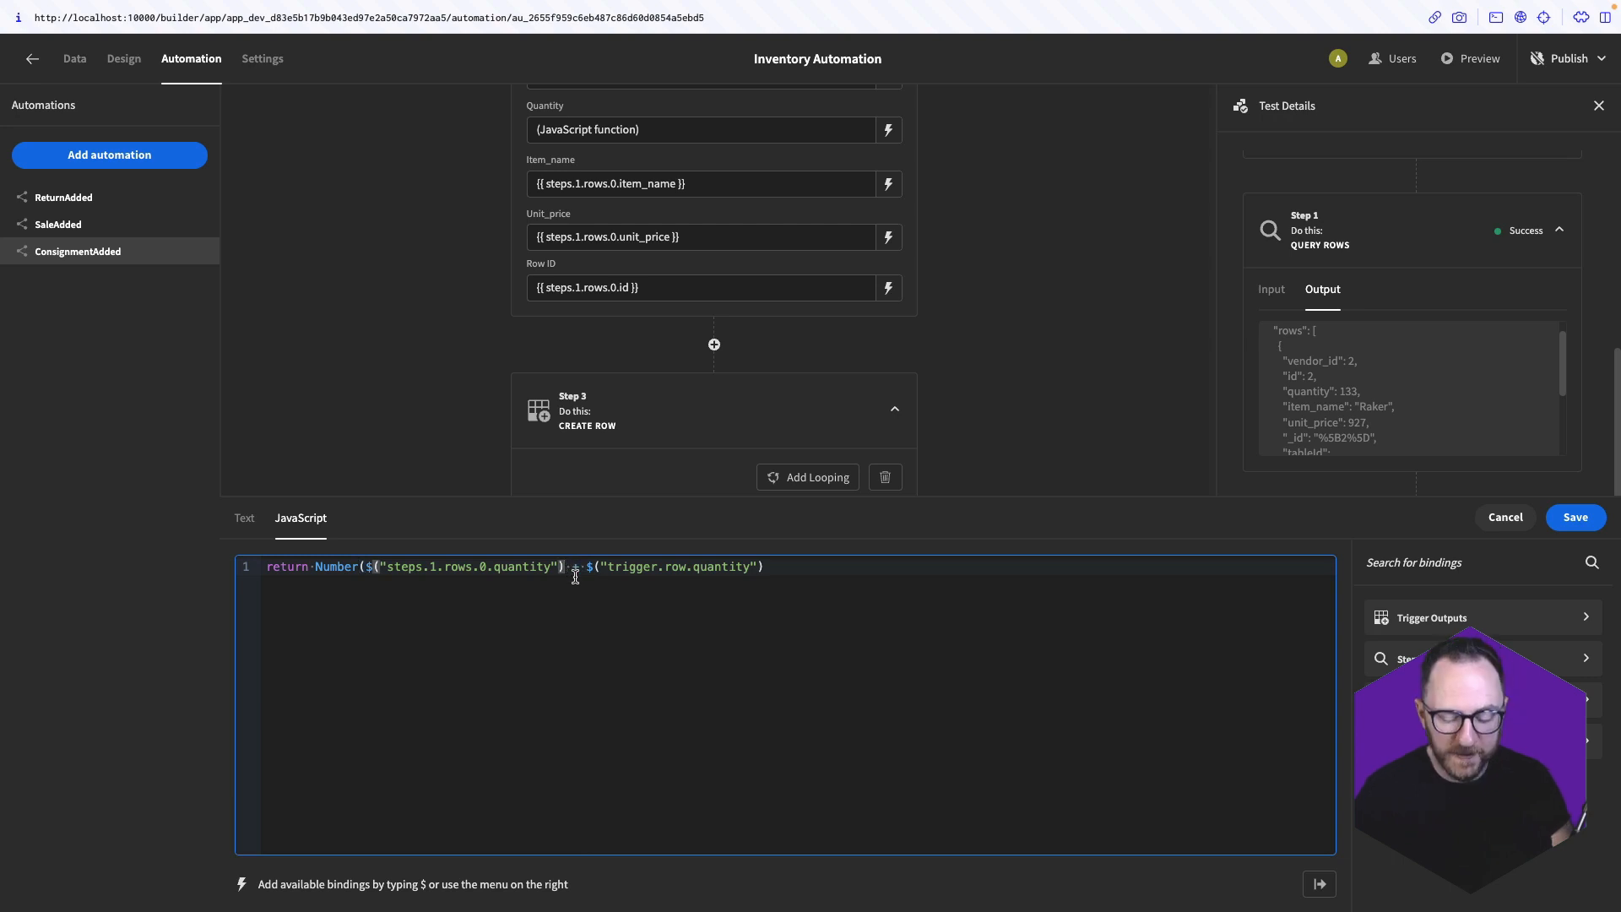
type(")")
left_click(596, 565)
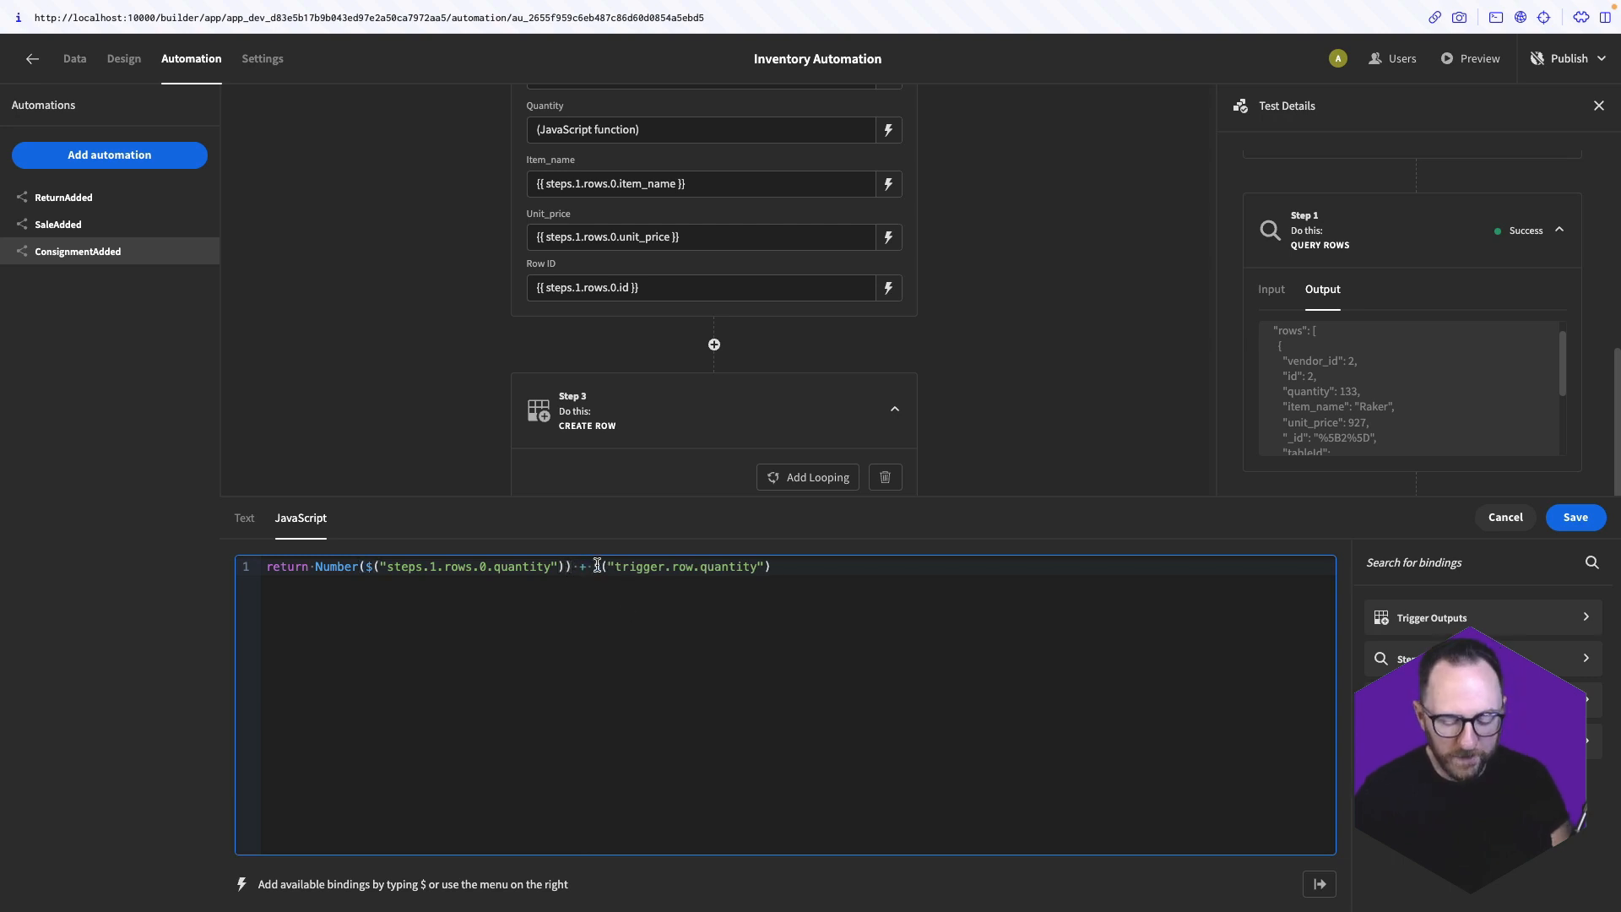
type("Number(")
key("super+Right")
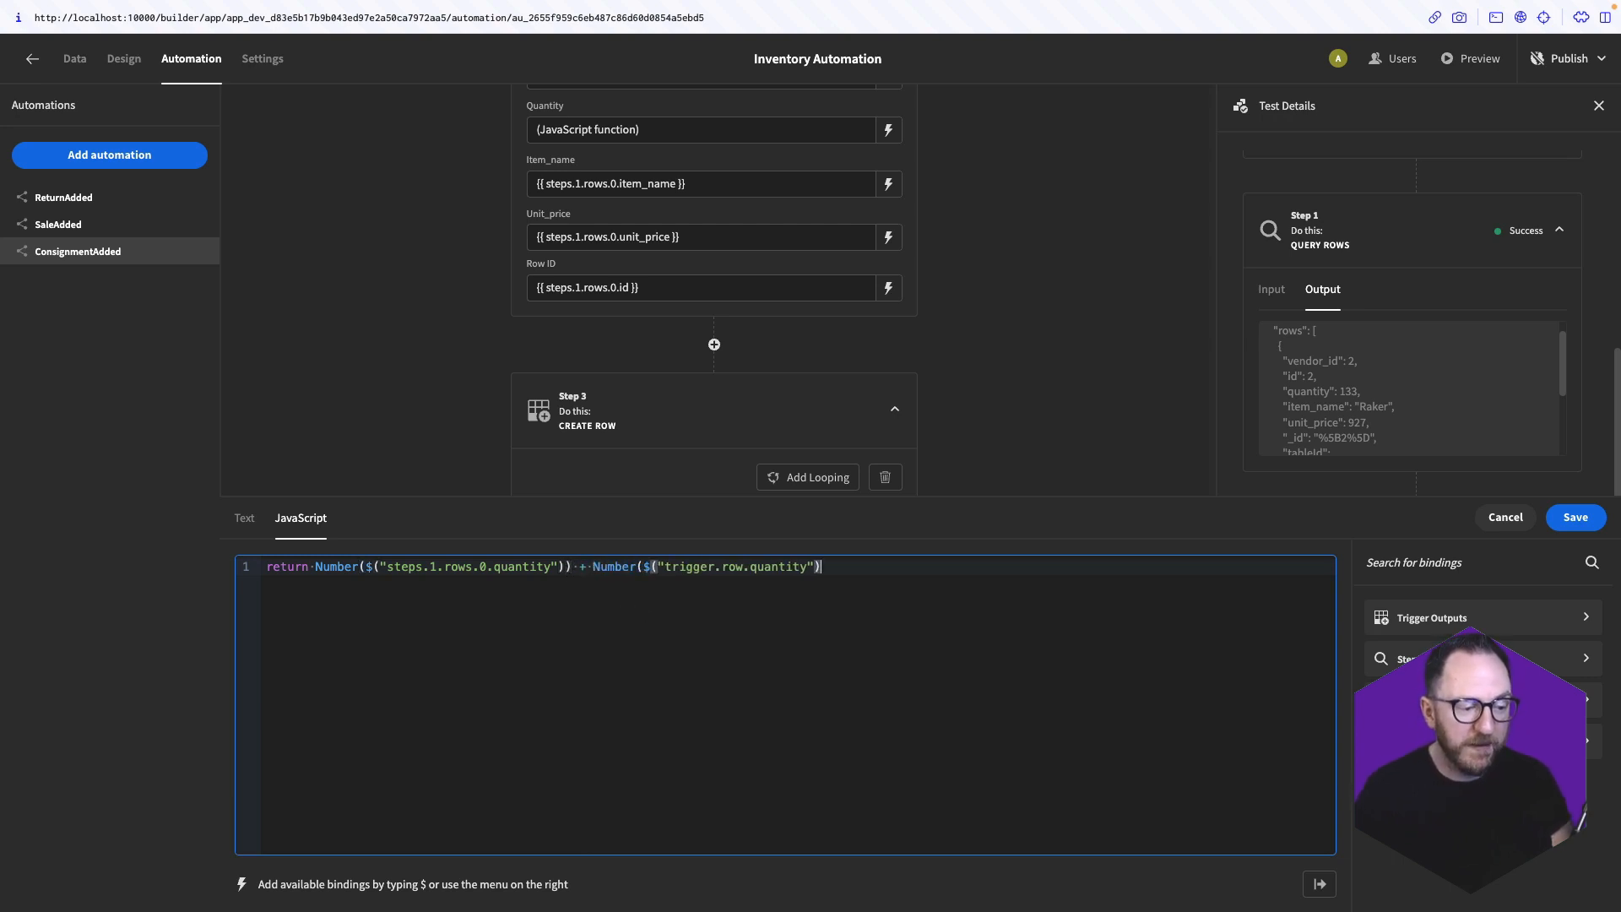
type(")")
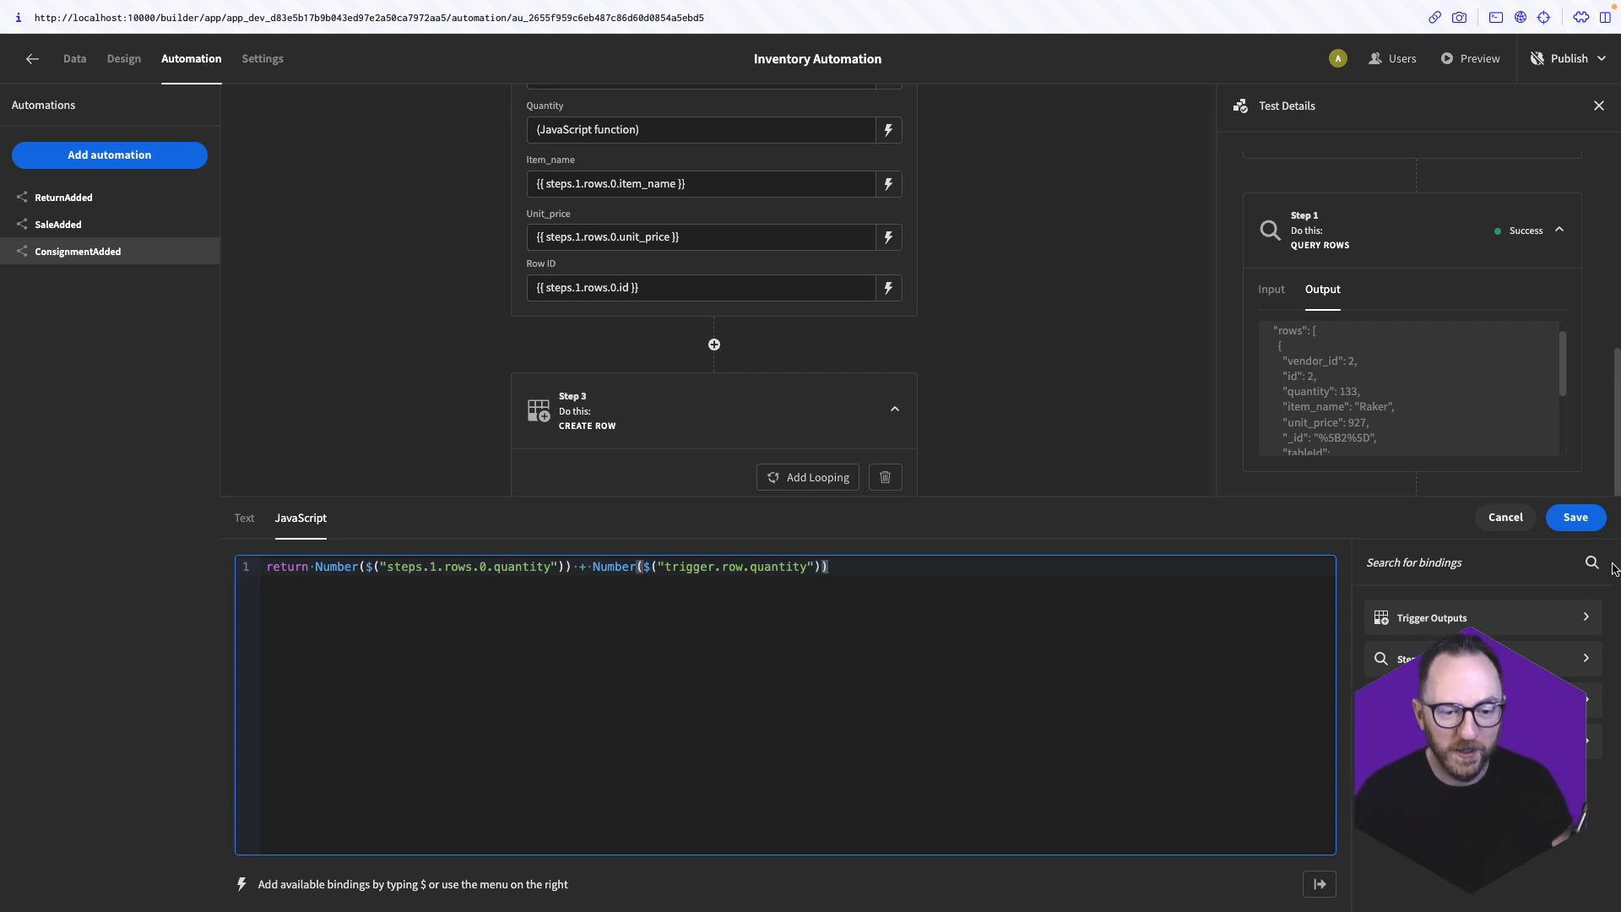
left_click(1575, 517)
Rerun the automation test with the same consignment data and review the Update Row output
left_click(822, 857)
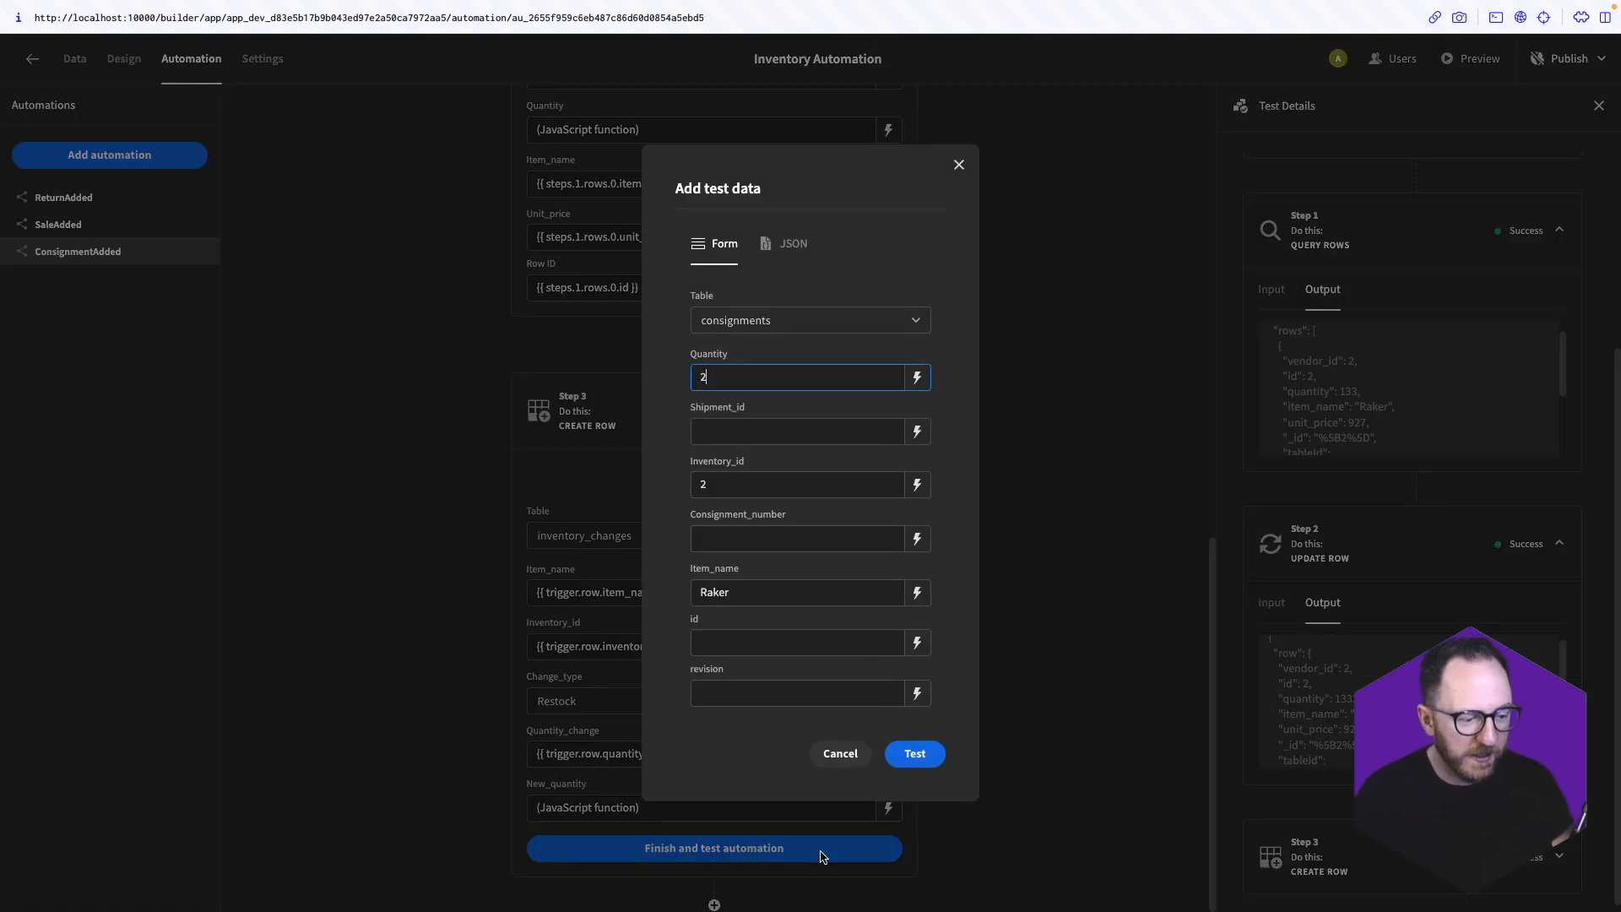
left_click(913, 763)
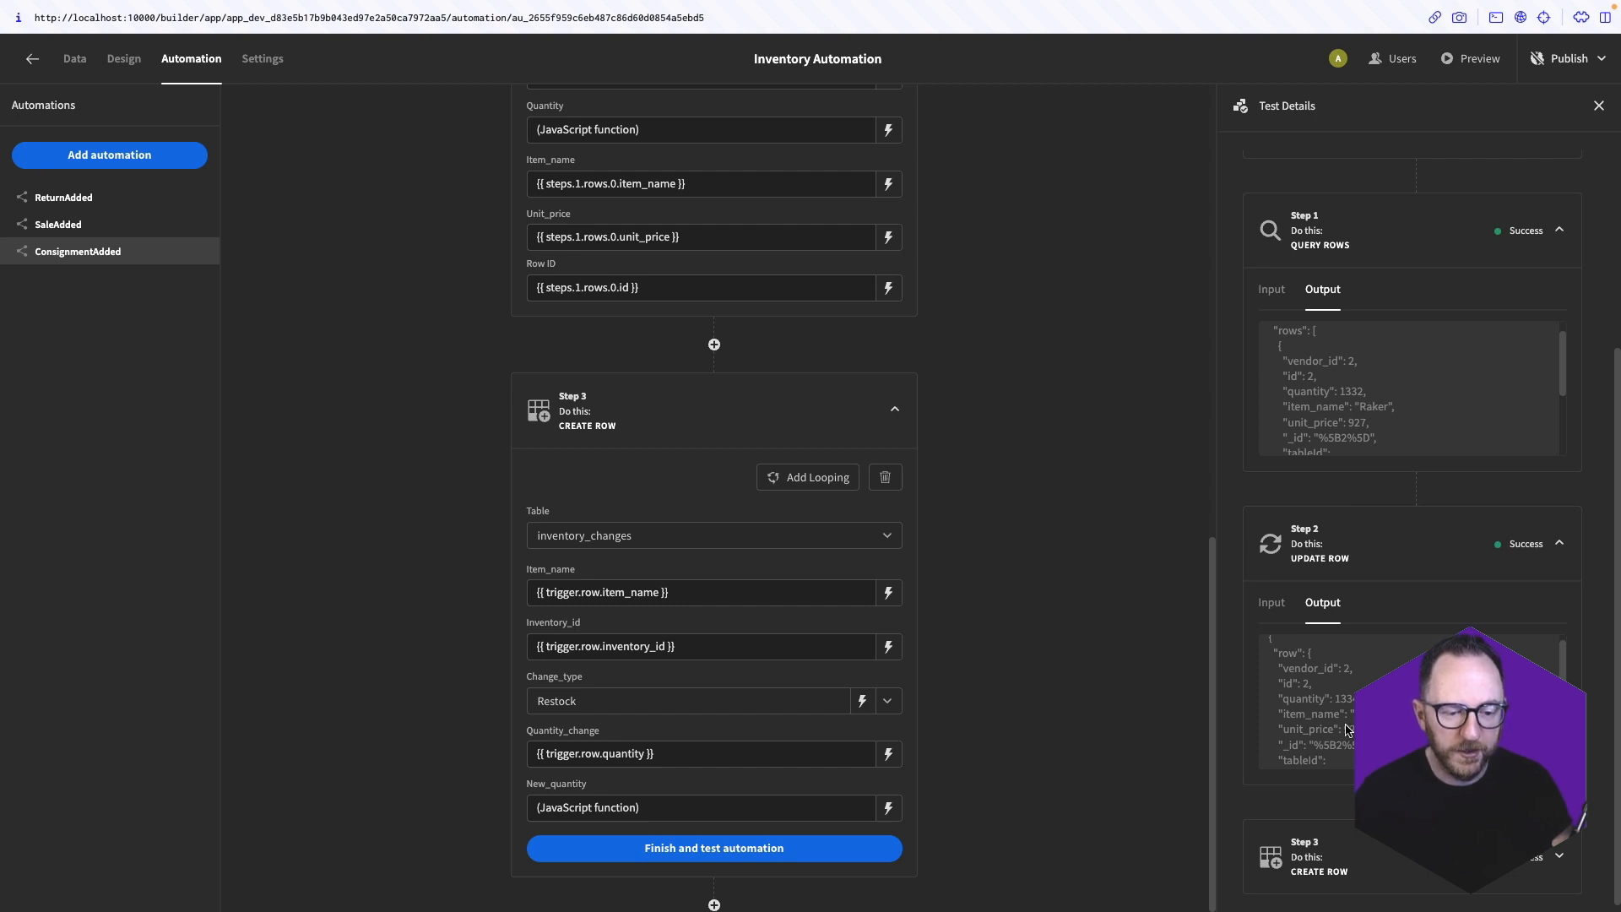
scroll(1418, 700, "down", 5)
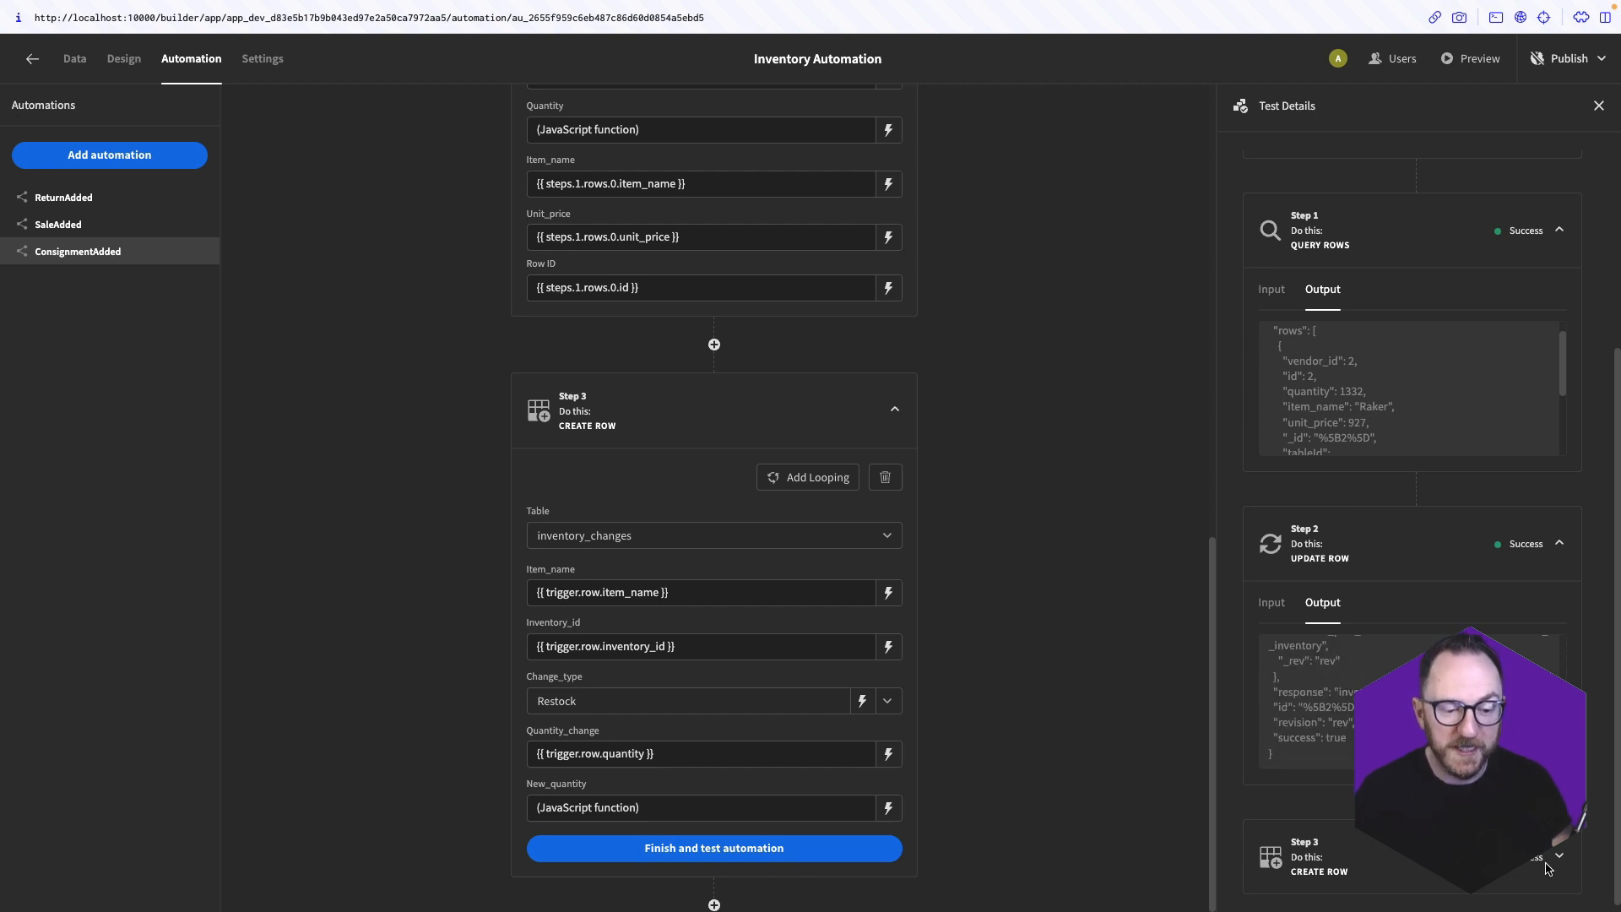
Create a new automation named OrderMoreStock with the App Action trigger
left_click(169, 224)
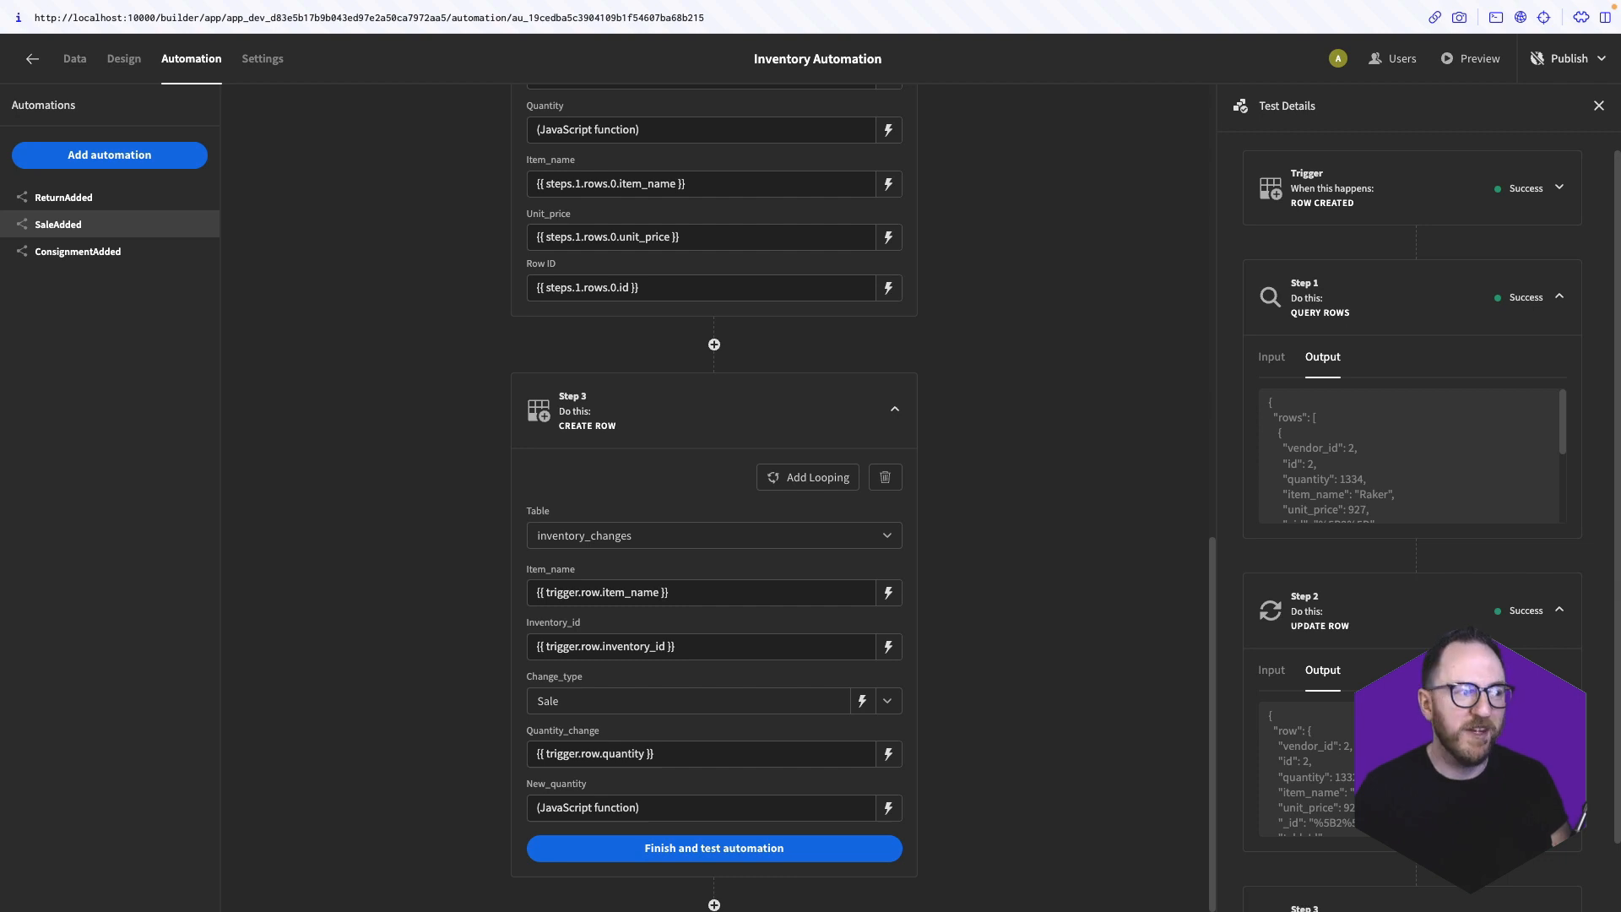
left_click(84, 161)
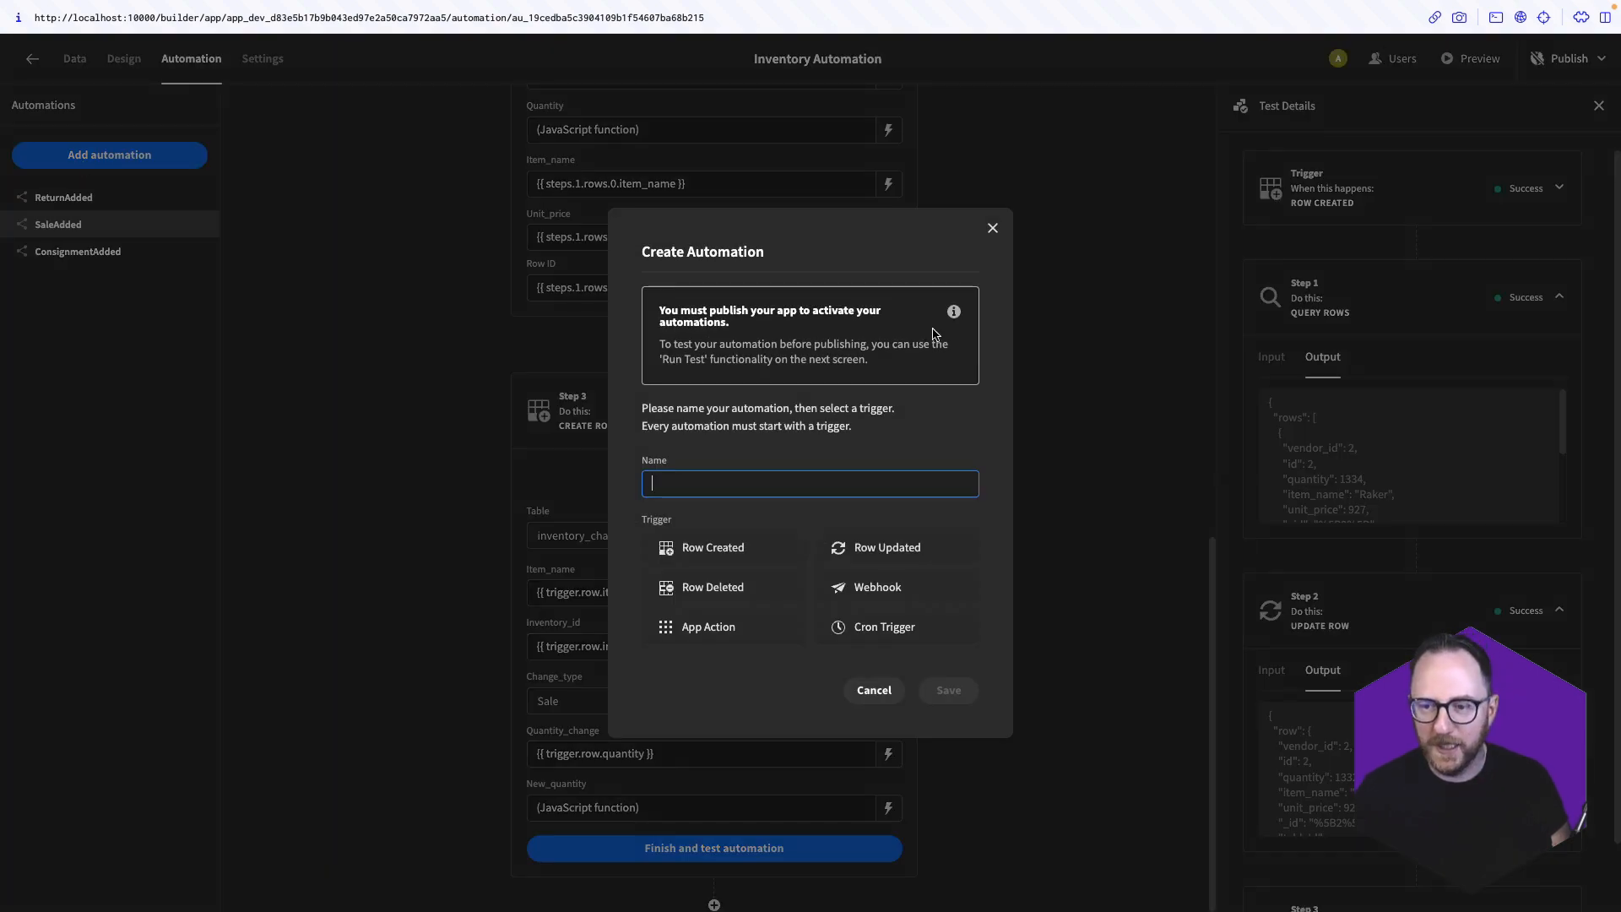
left_click(712, 633)
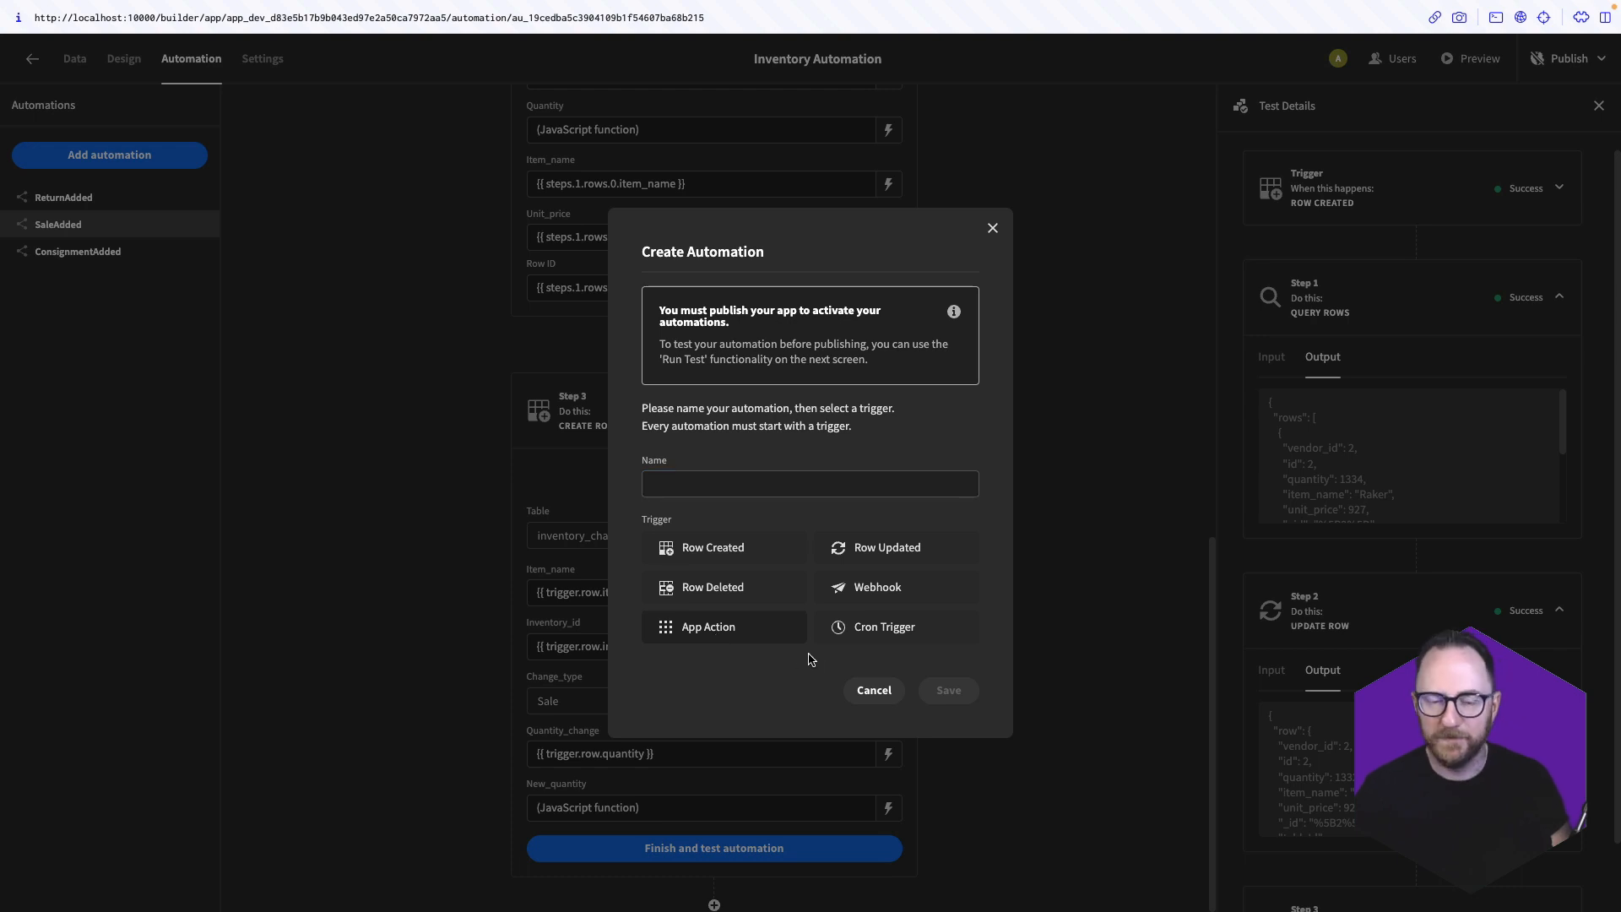
left_click(754, 477)
type("OrderMoreStock")
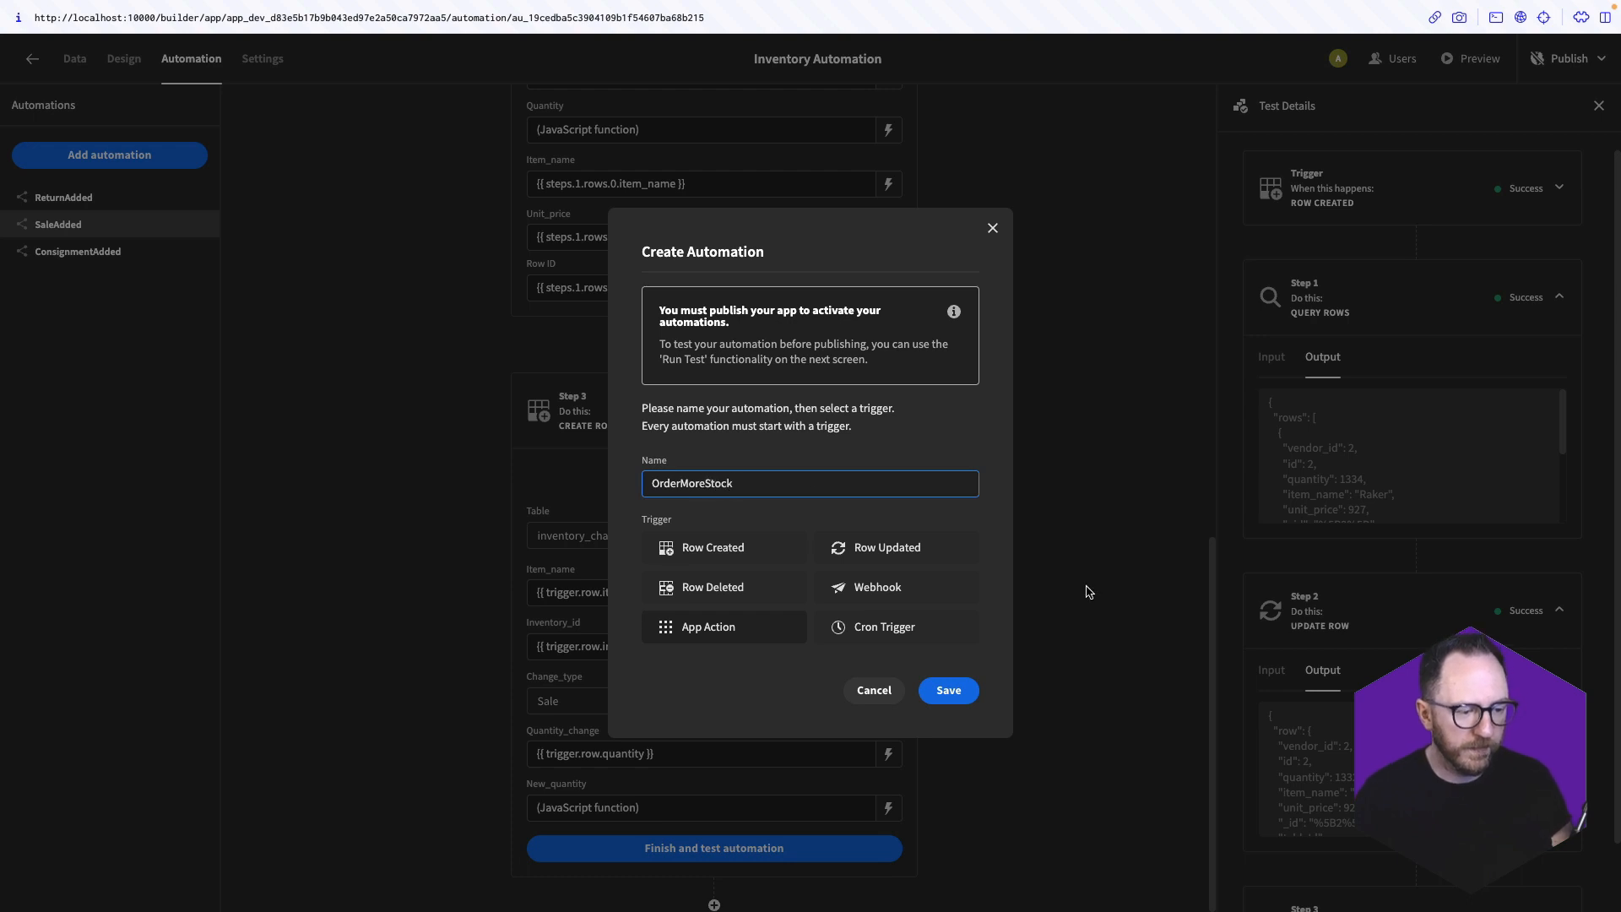
left_click(962, 691)
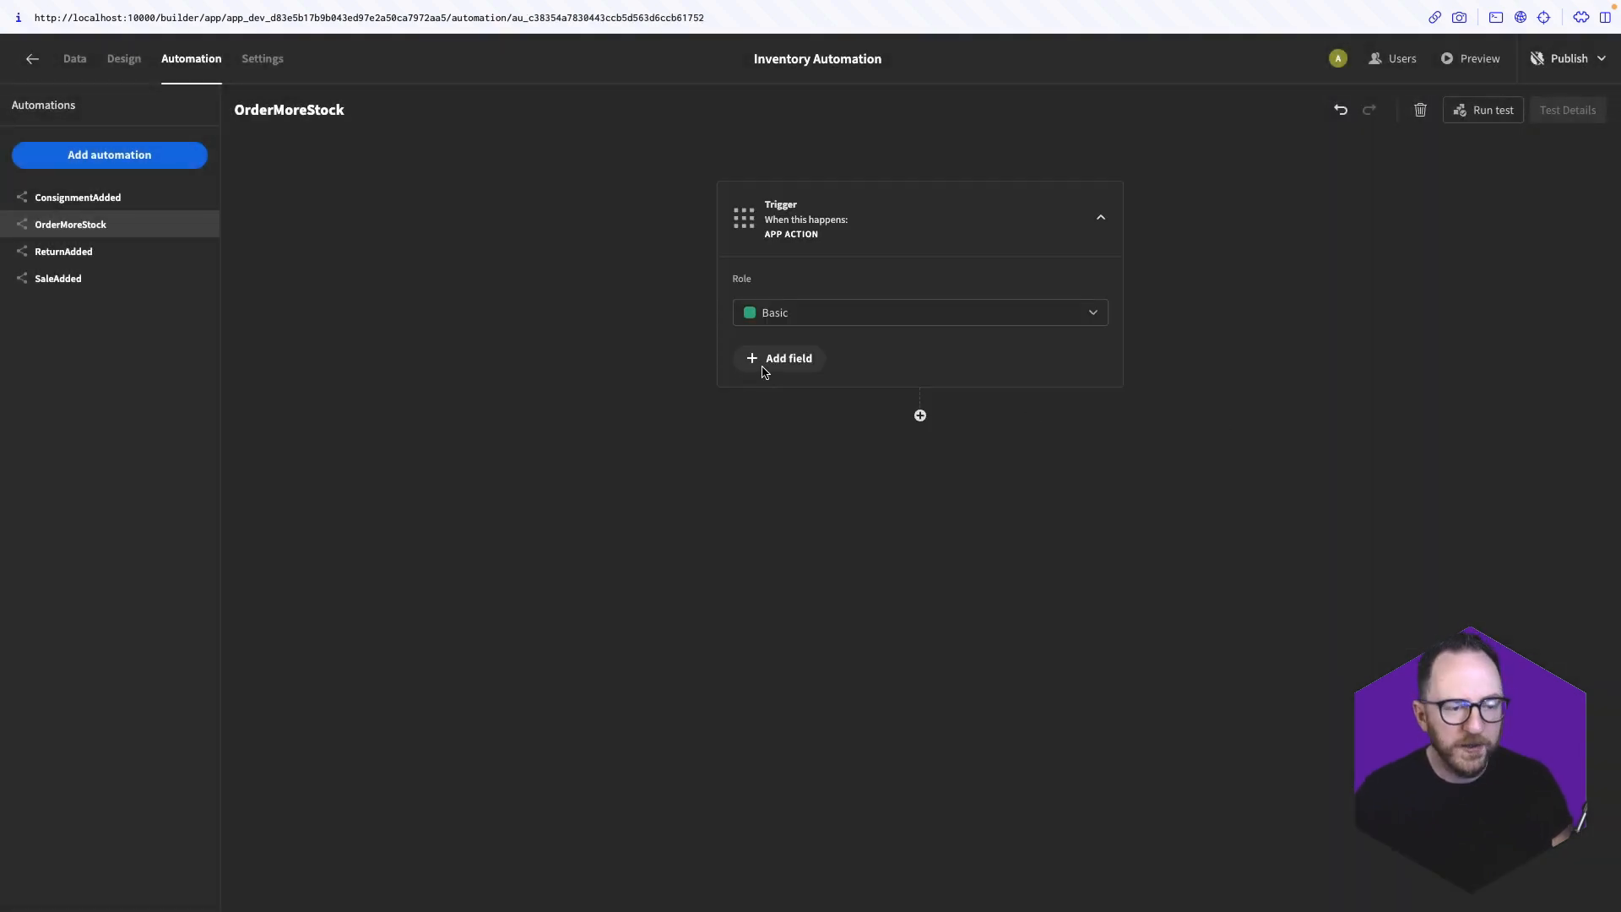
Add an order_quantity field of type Number to the OrderMoreStock trigger
left_click(773, 363)
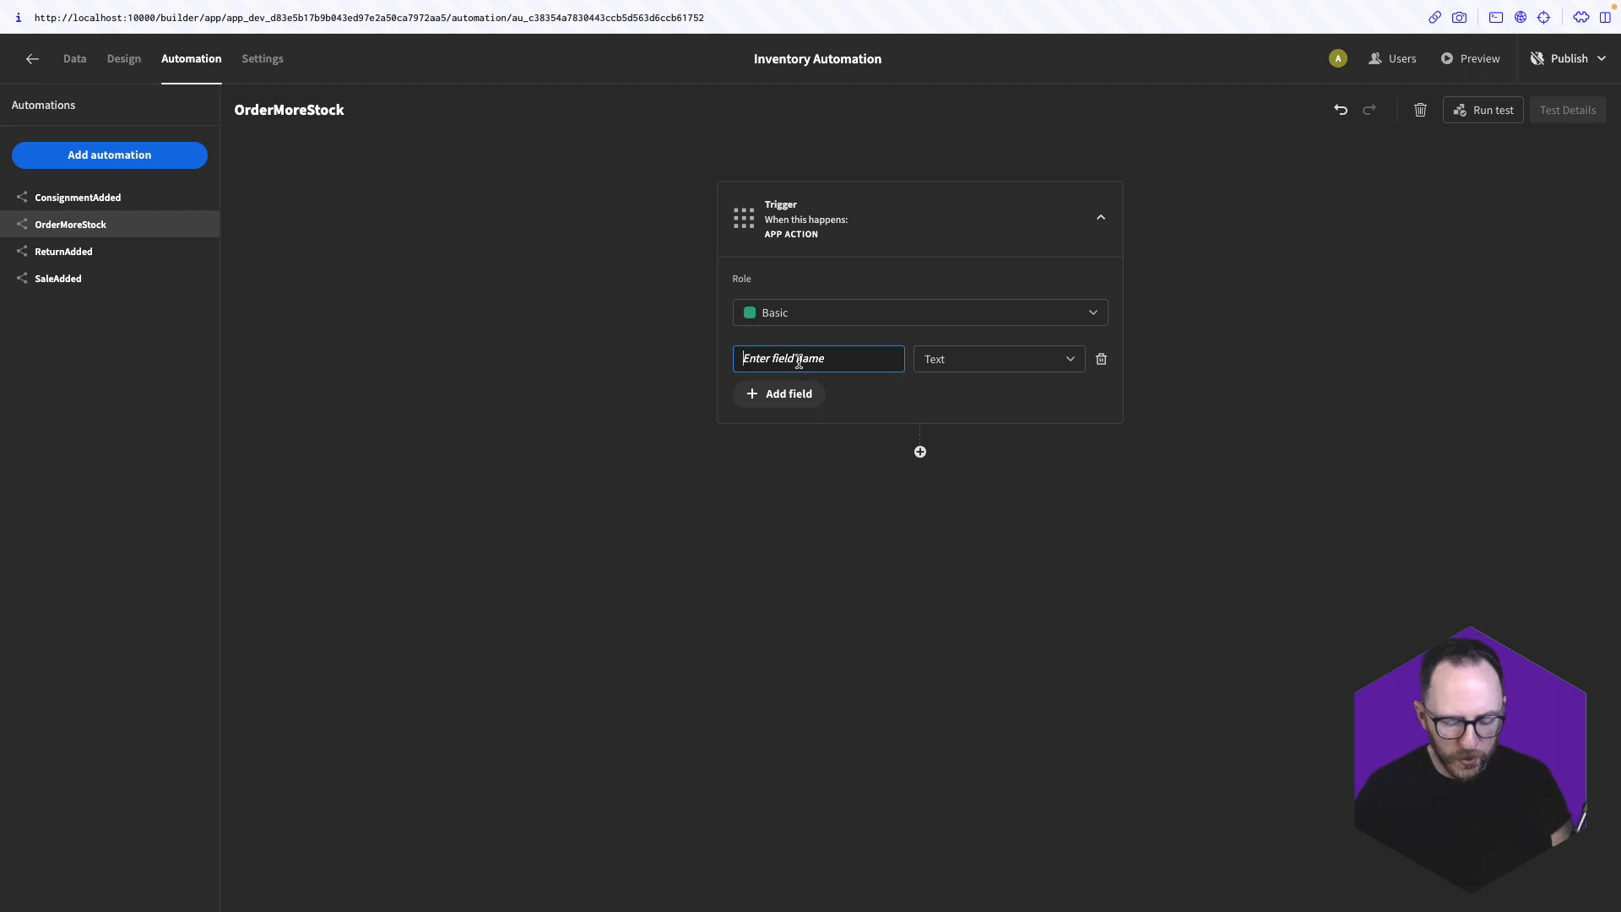
type("order_quan")
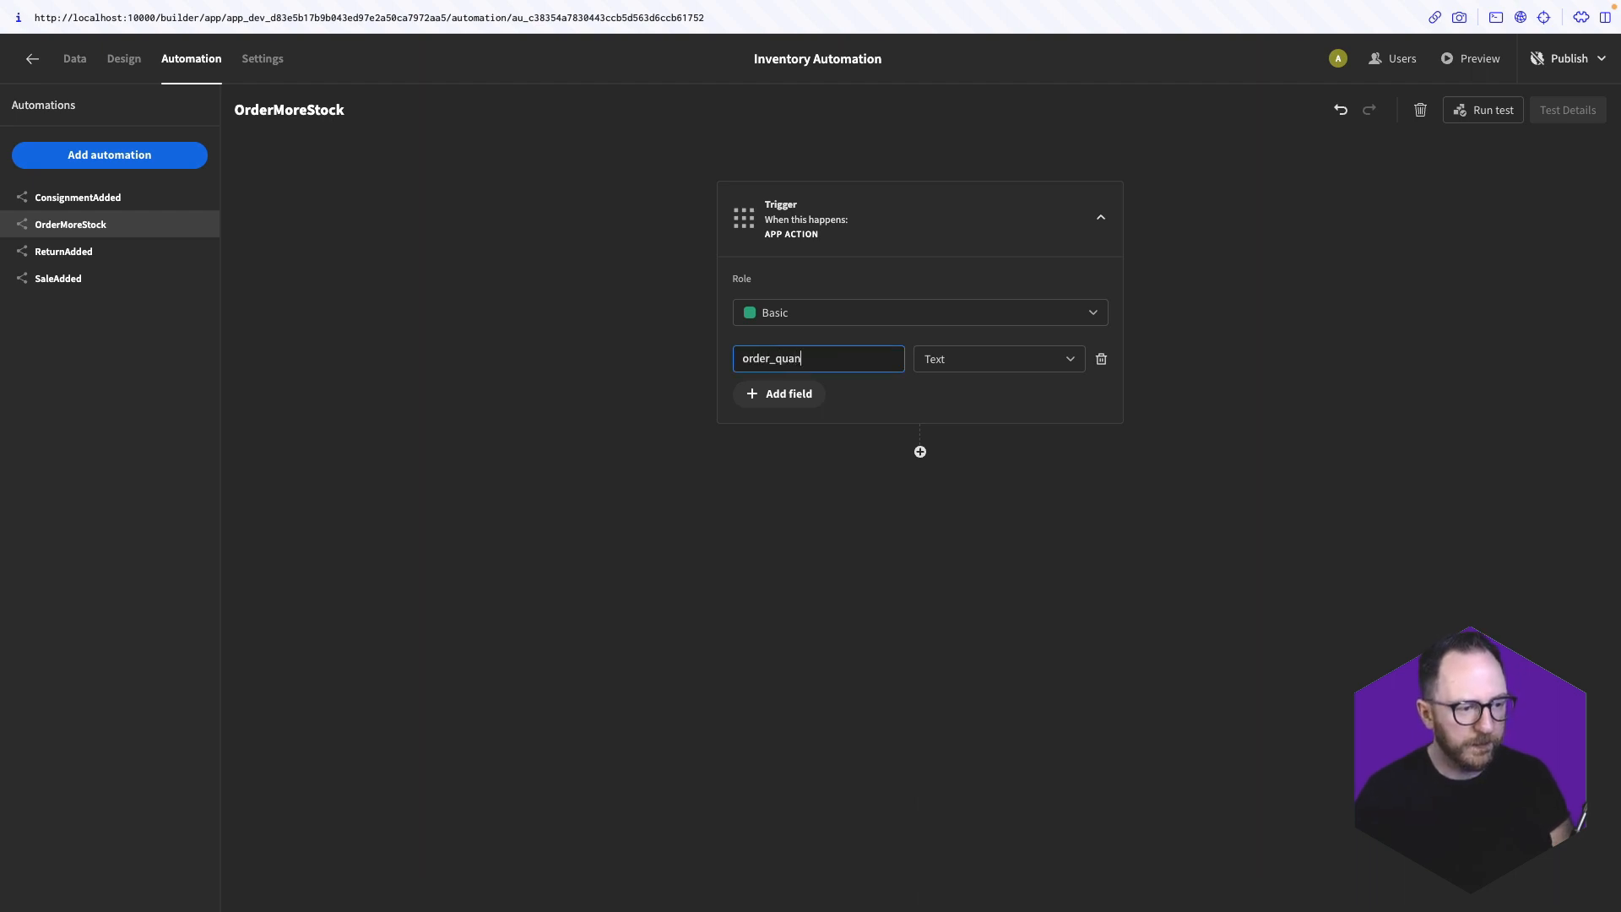
type("tity")
left_click(1001, 365)
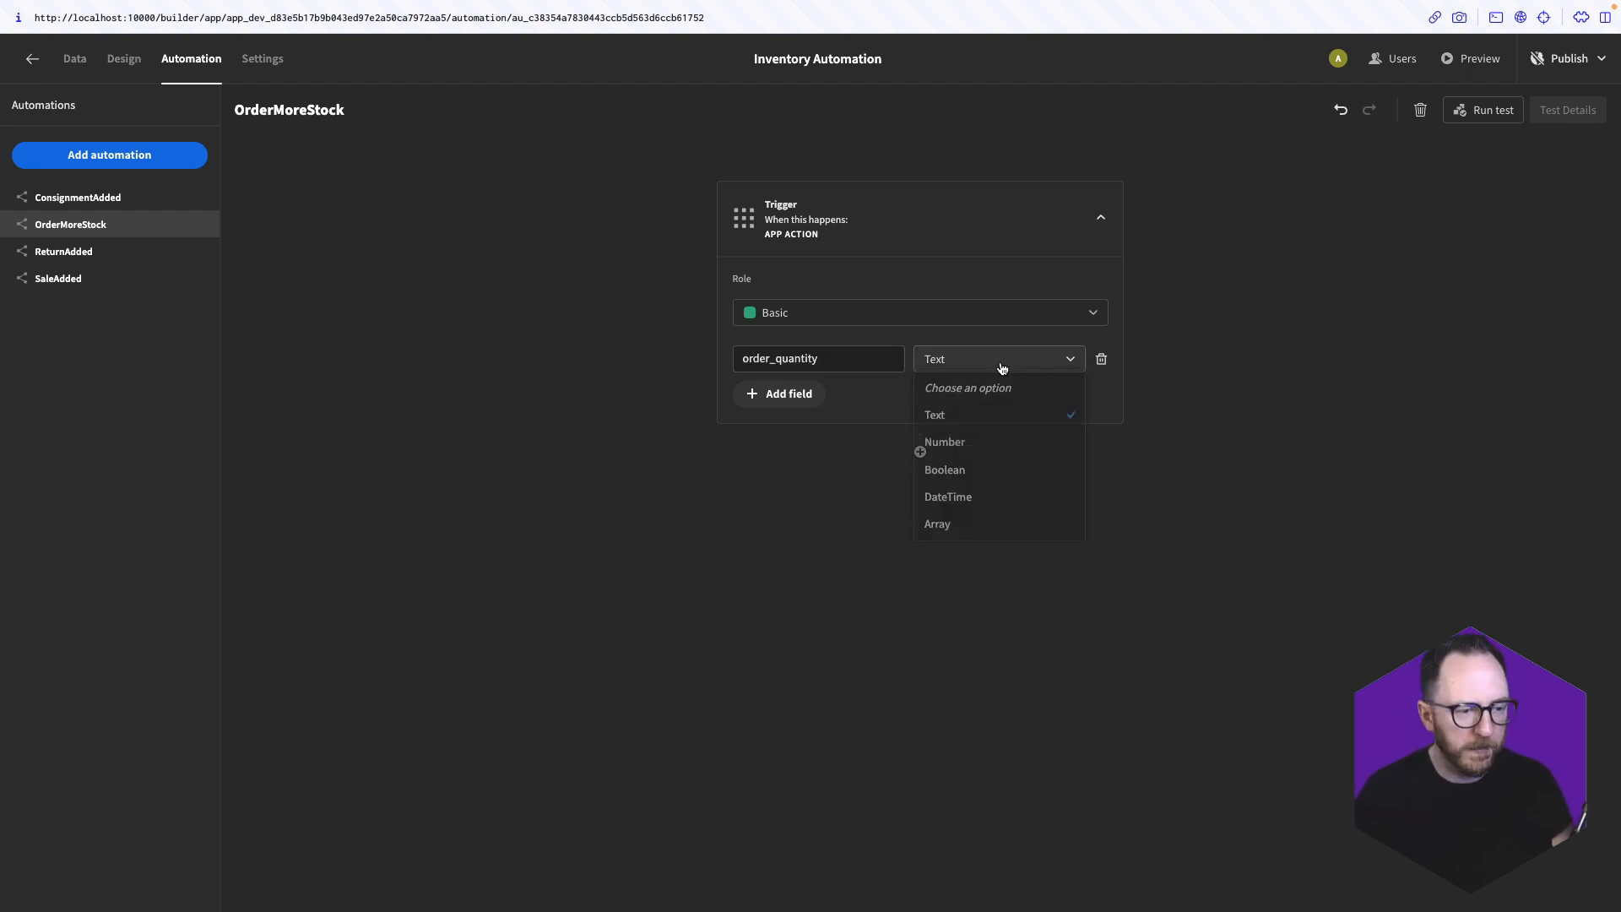
left_click(959, 452)
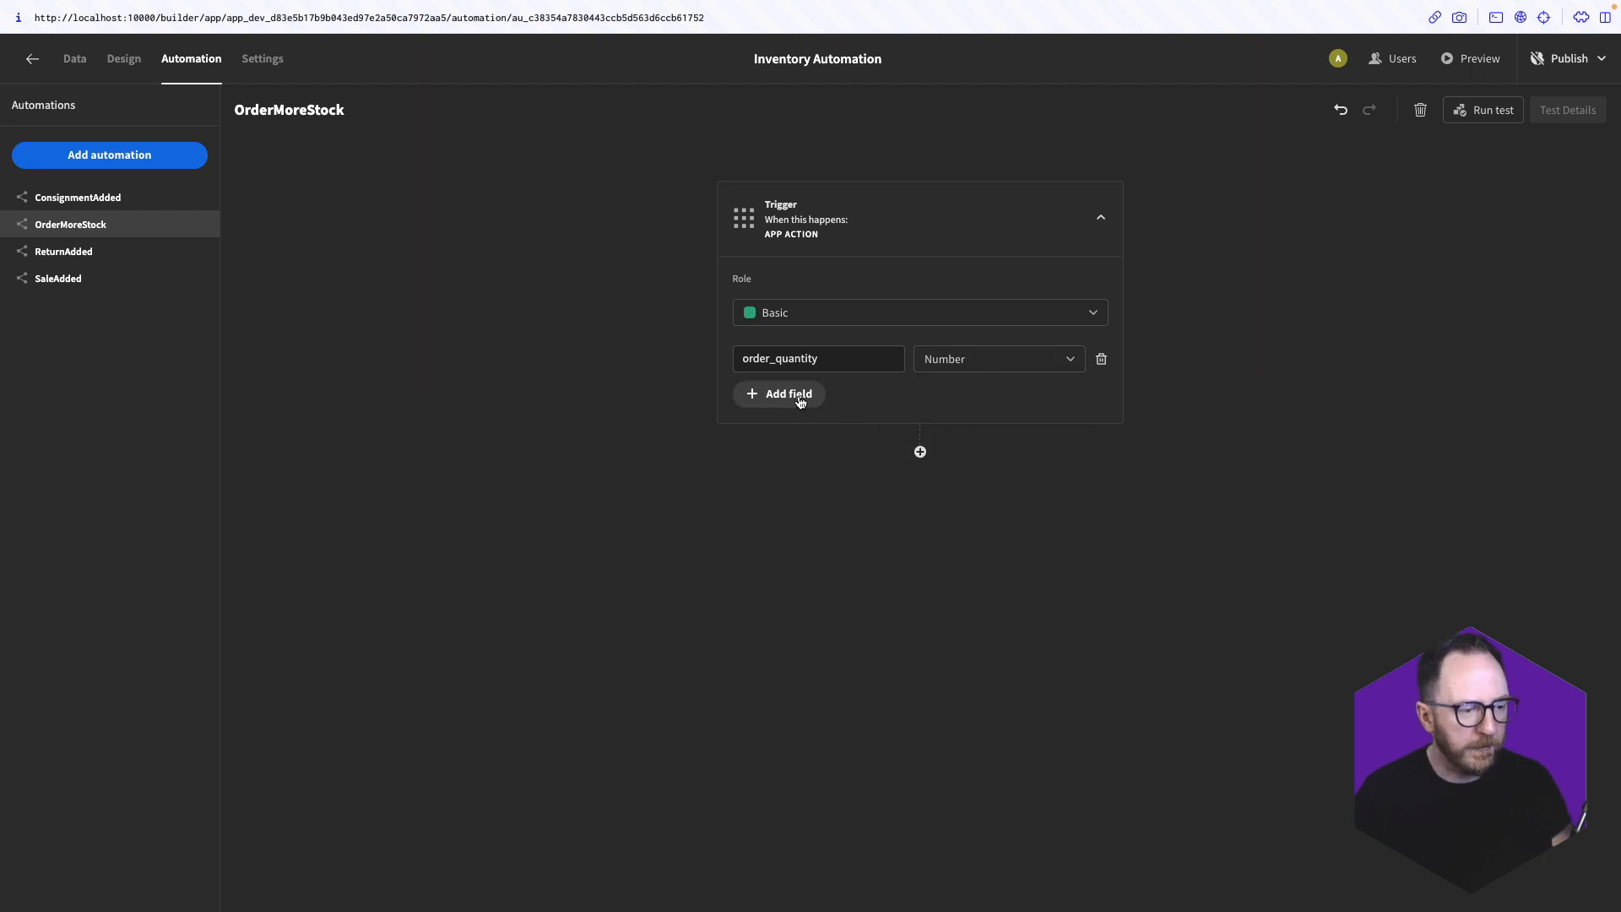
Add an inventory_id field of type Number to the App Action trigger
left_click(800, 400)
type("inventor")
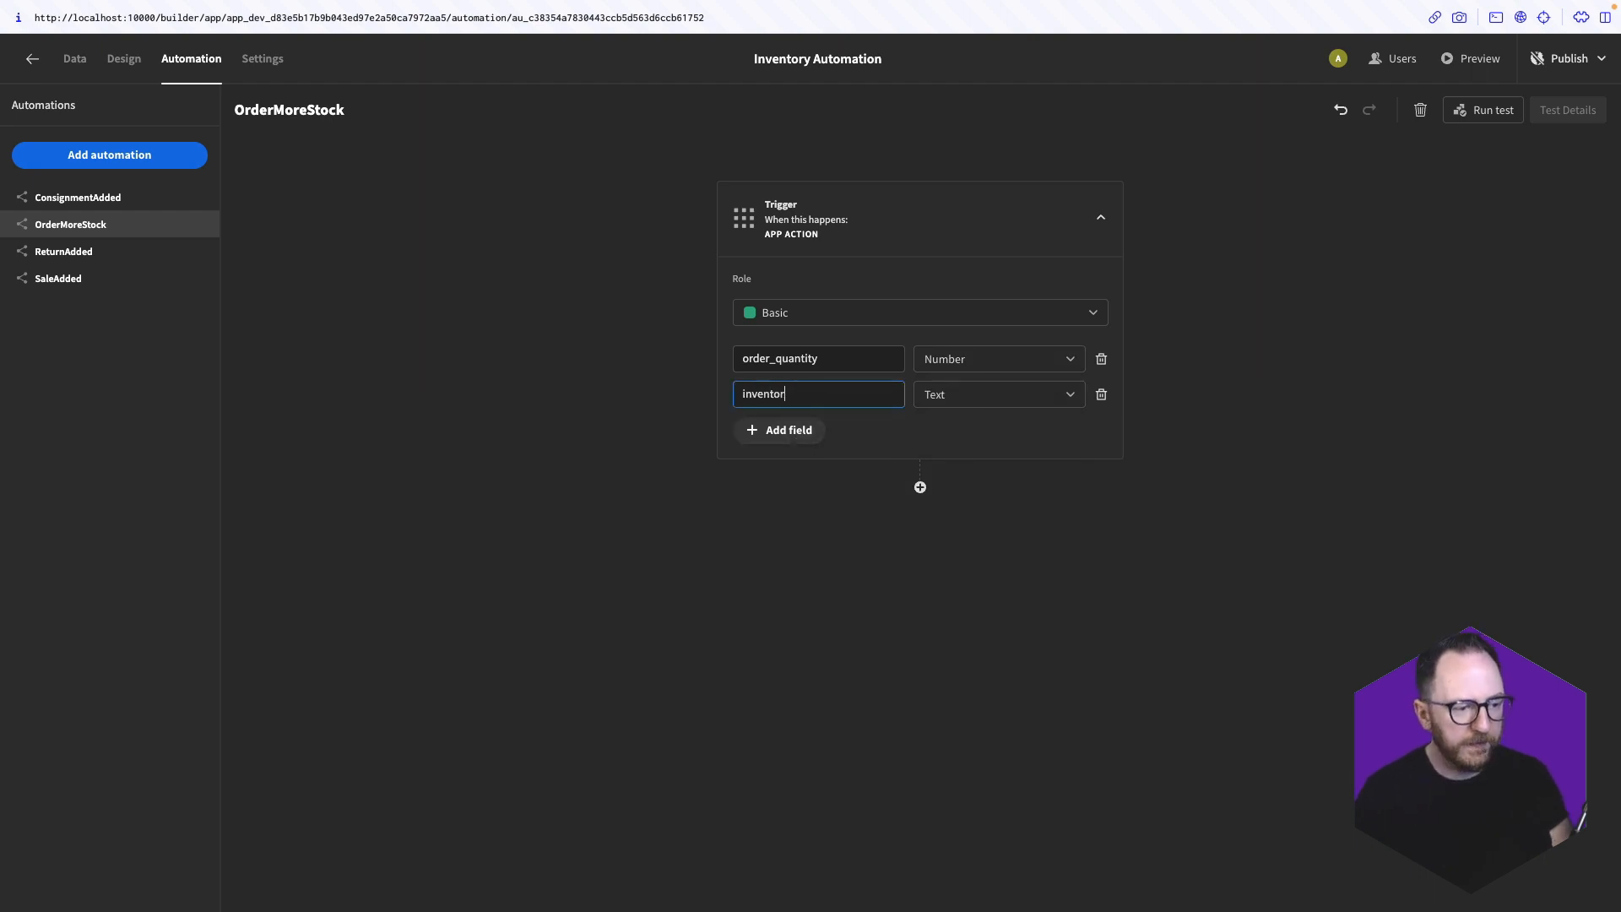
type("y_id")
left_click(967, 397)
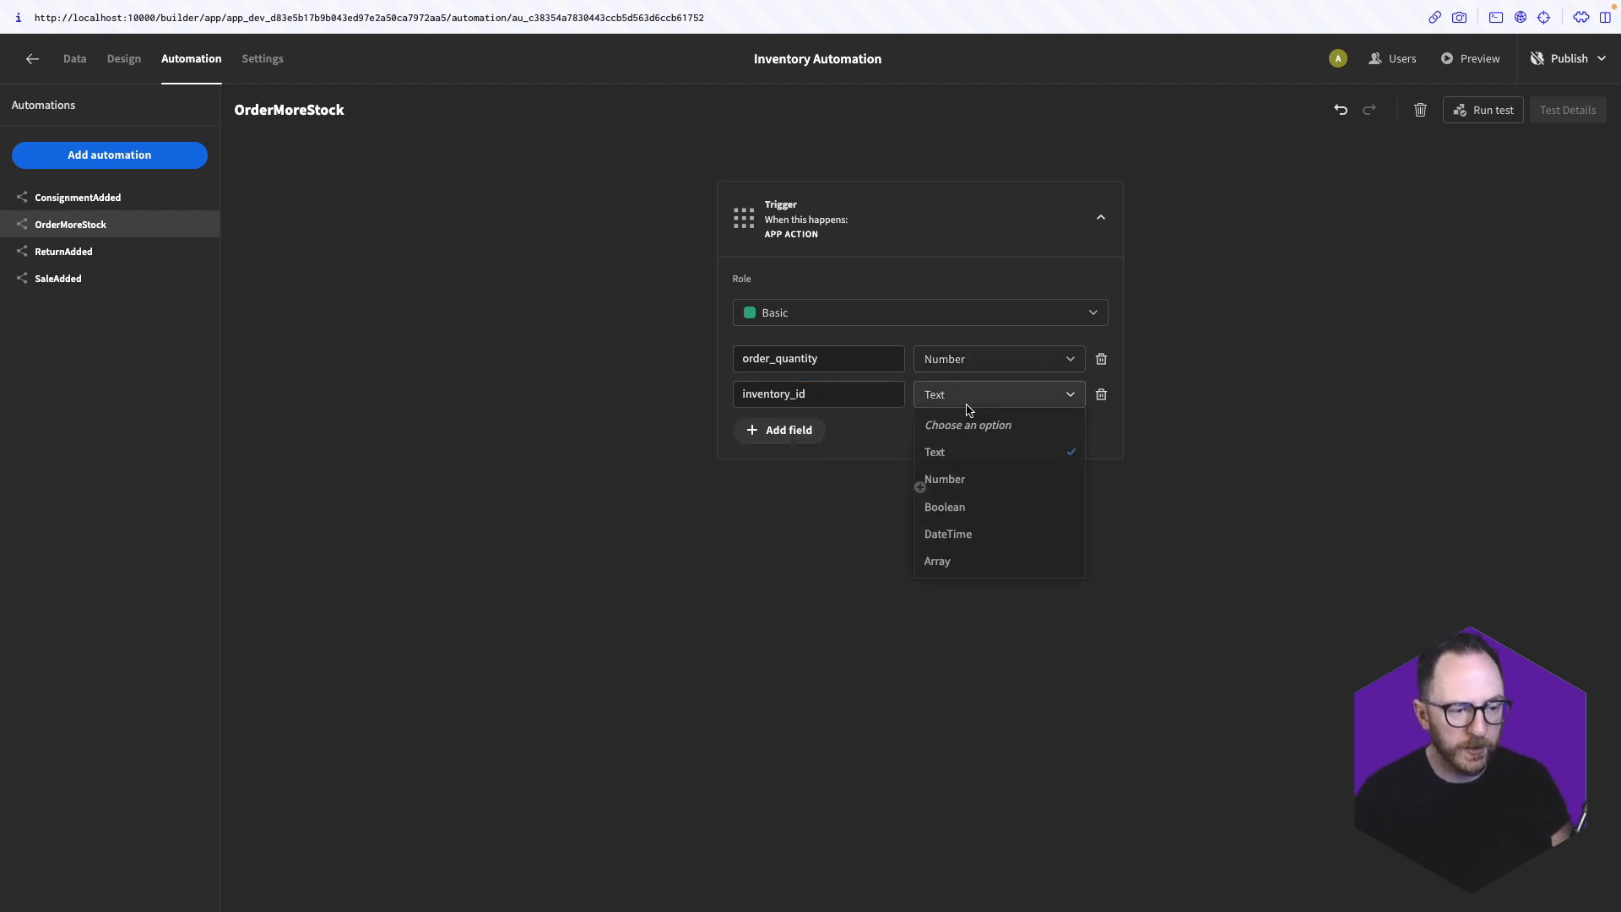
left_click(948, 484)
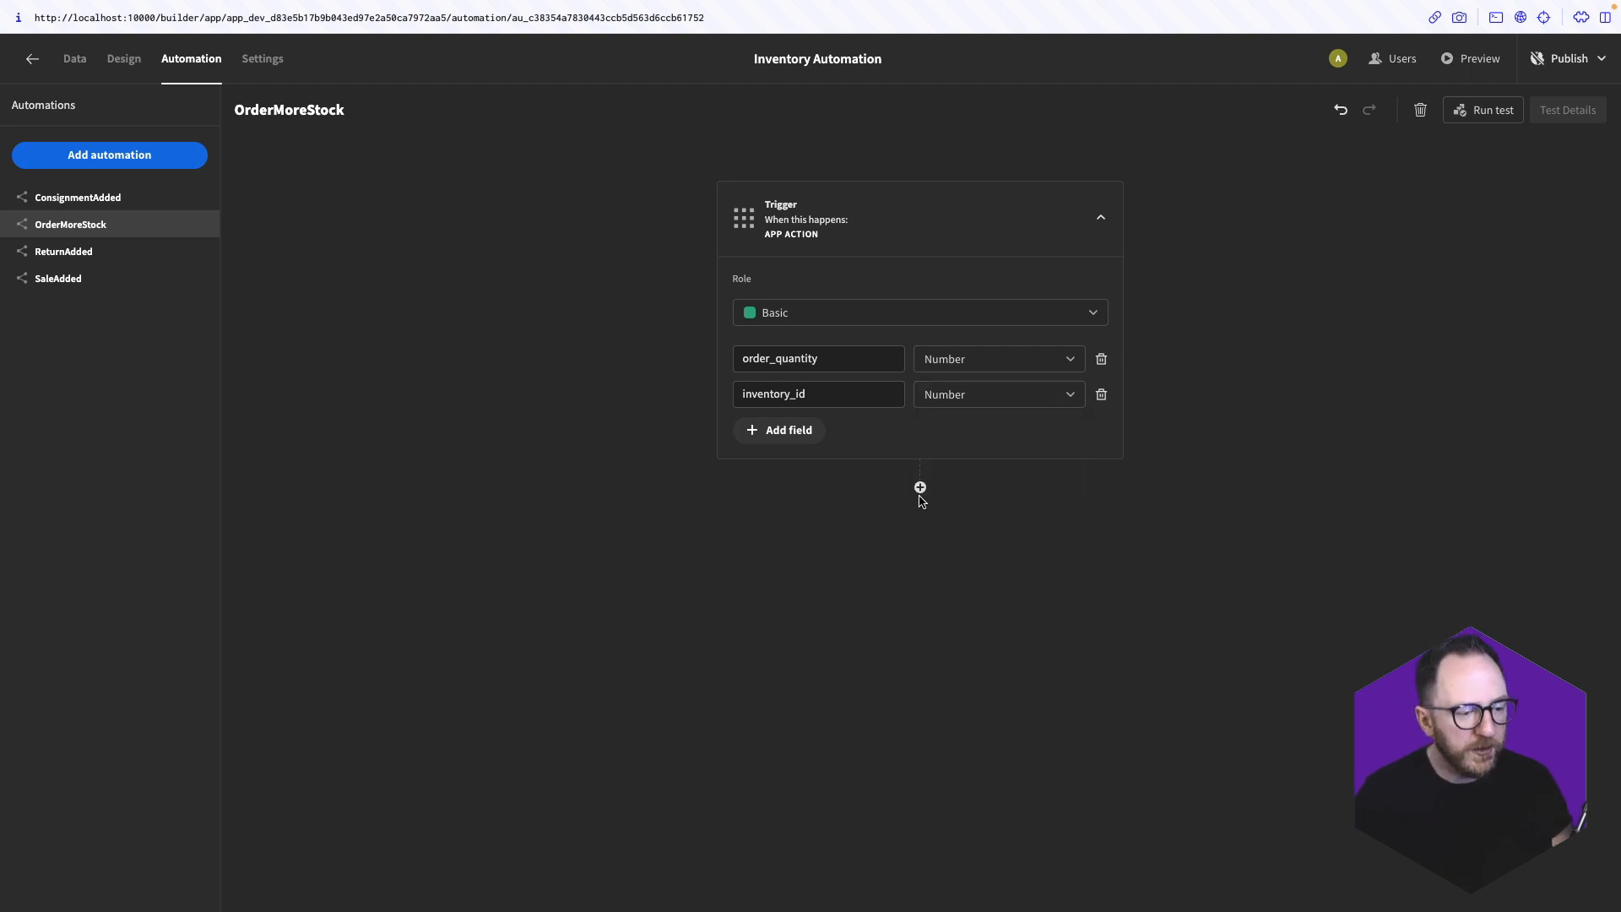
Add a Query Rows step after the trigger and set its table to inventory
left_click(920, 488)
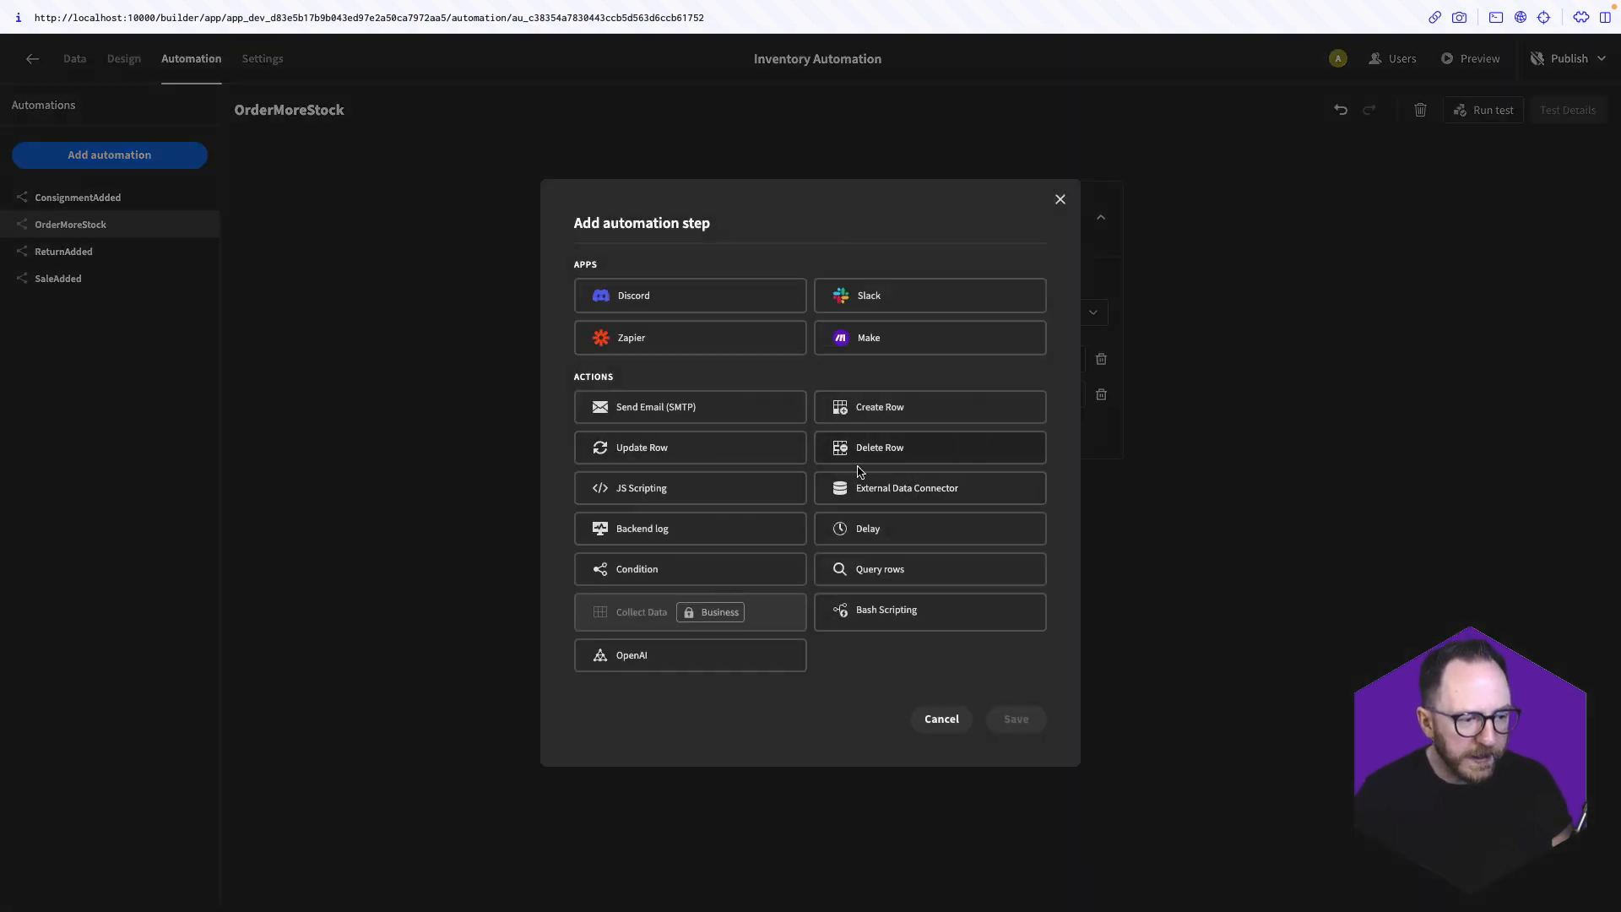
left_click(875, 579)
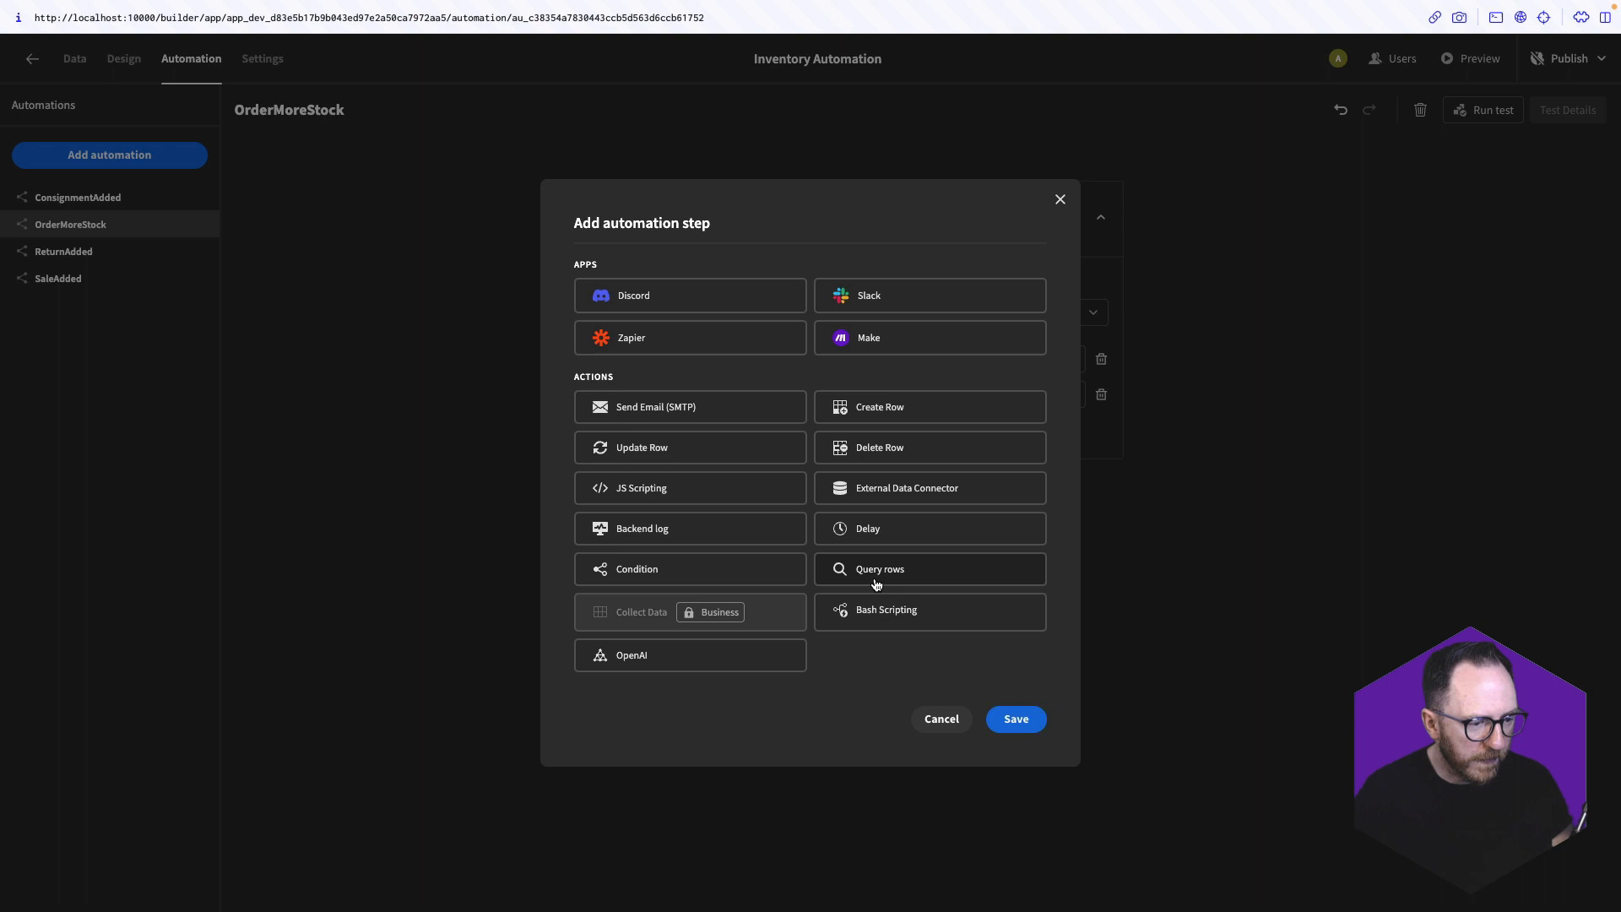
left_click(1022, 722)
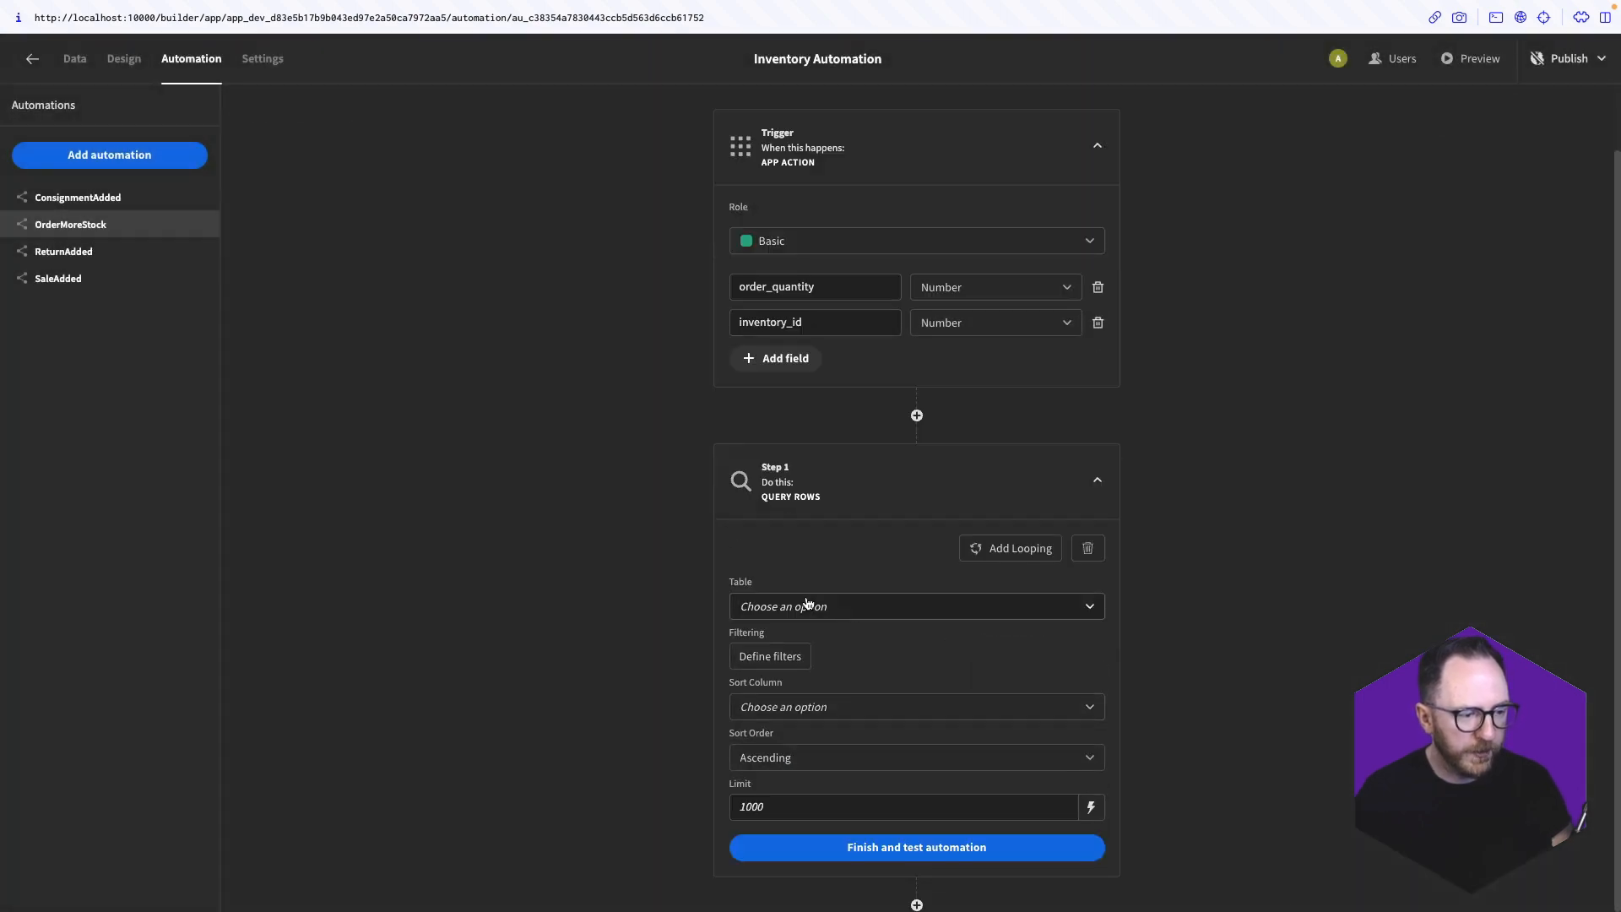
left_click(811, 613)
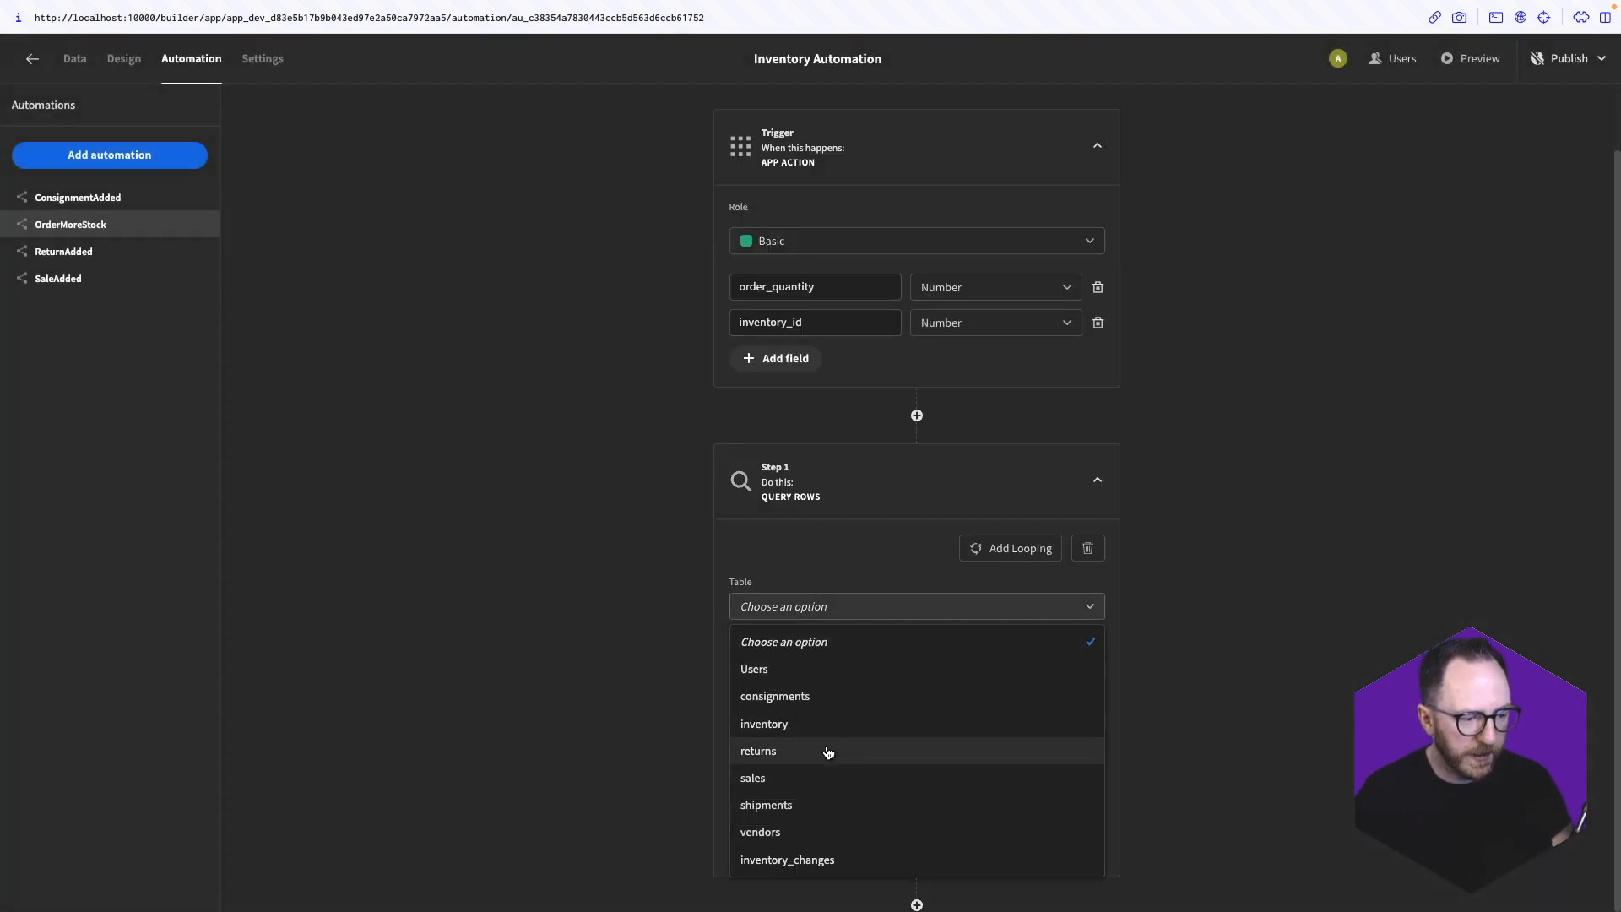
left_click(823, 722)
Add a filter to the inventory query where id Equals a Binding
left_click(787, 662)
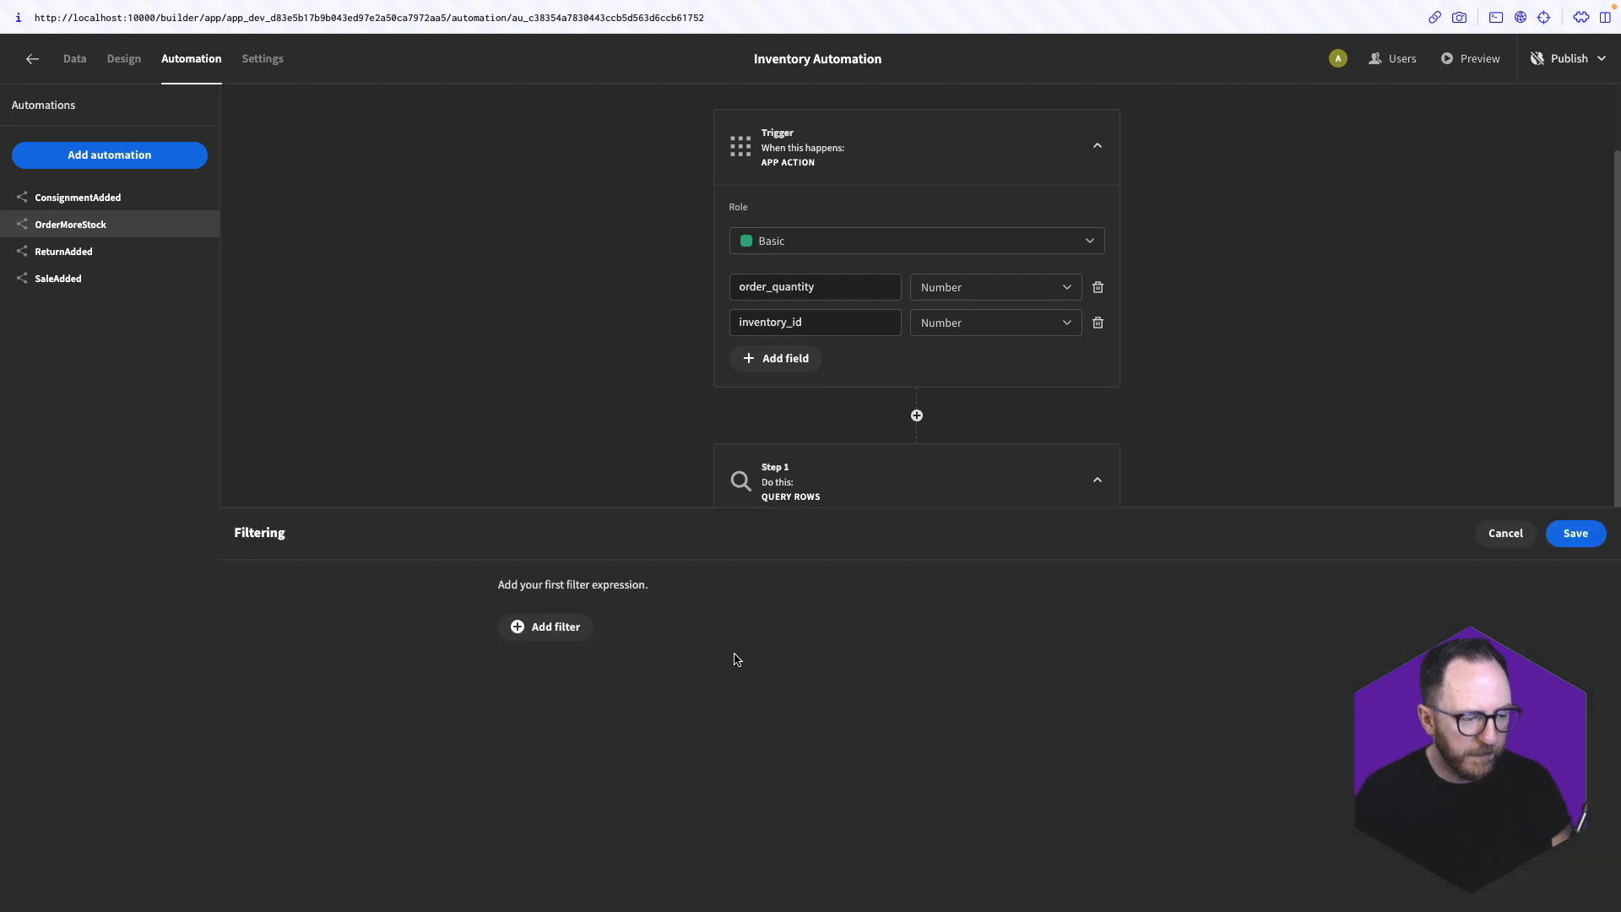
left_click(537, 641)
left_click(527, 676)
left_click(561, 768)
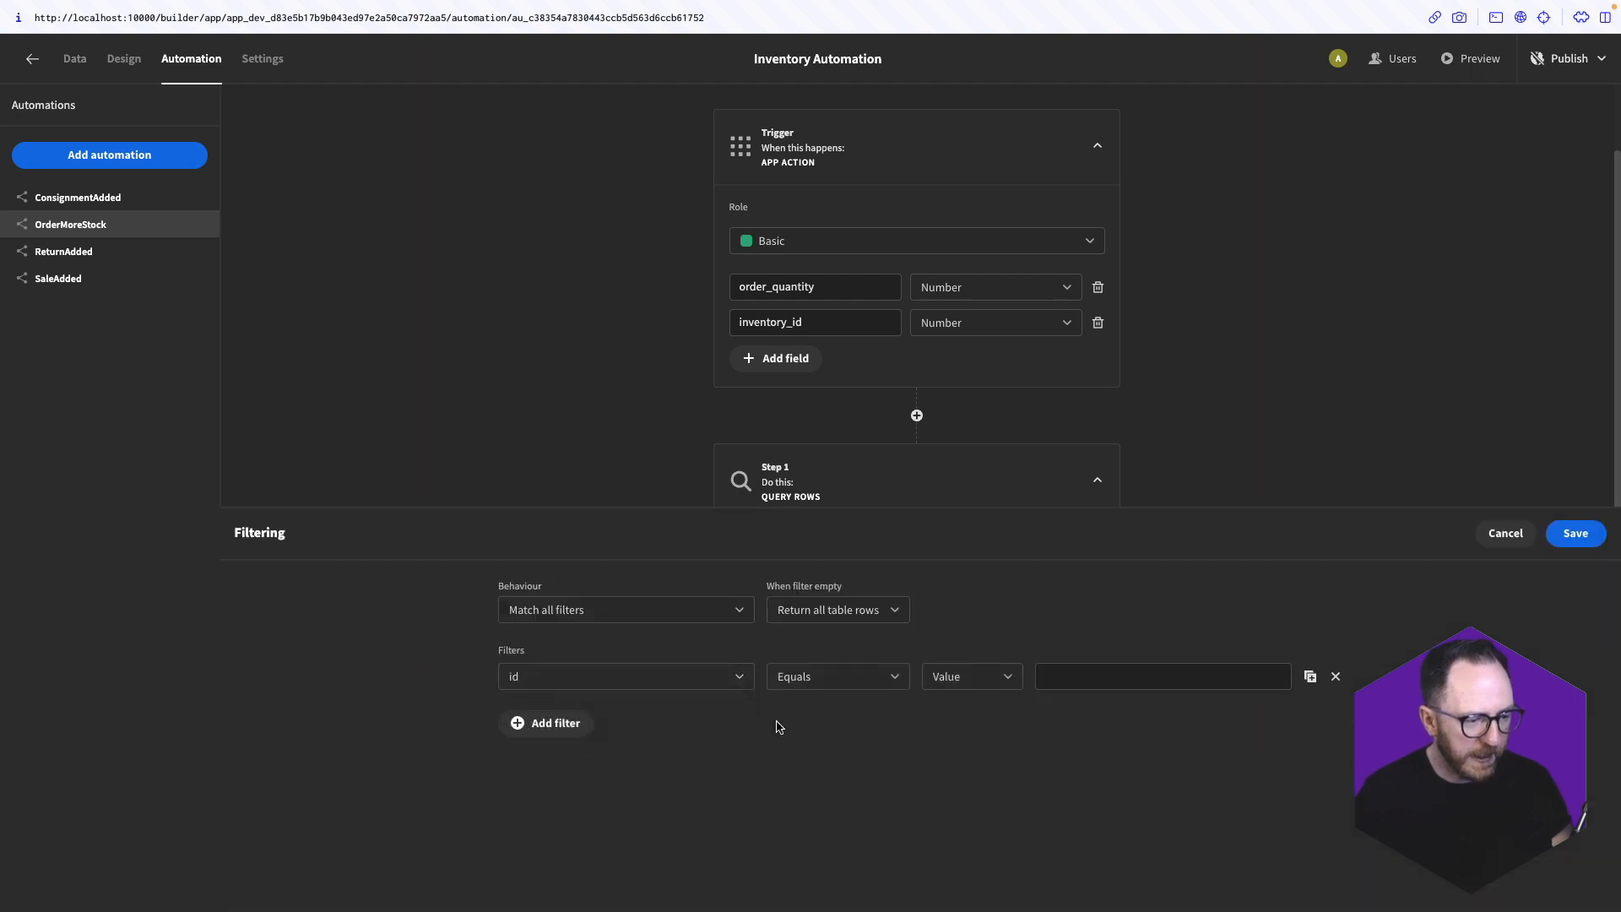
left_click(996, 685)
left_click(971, 735)
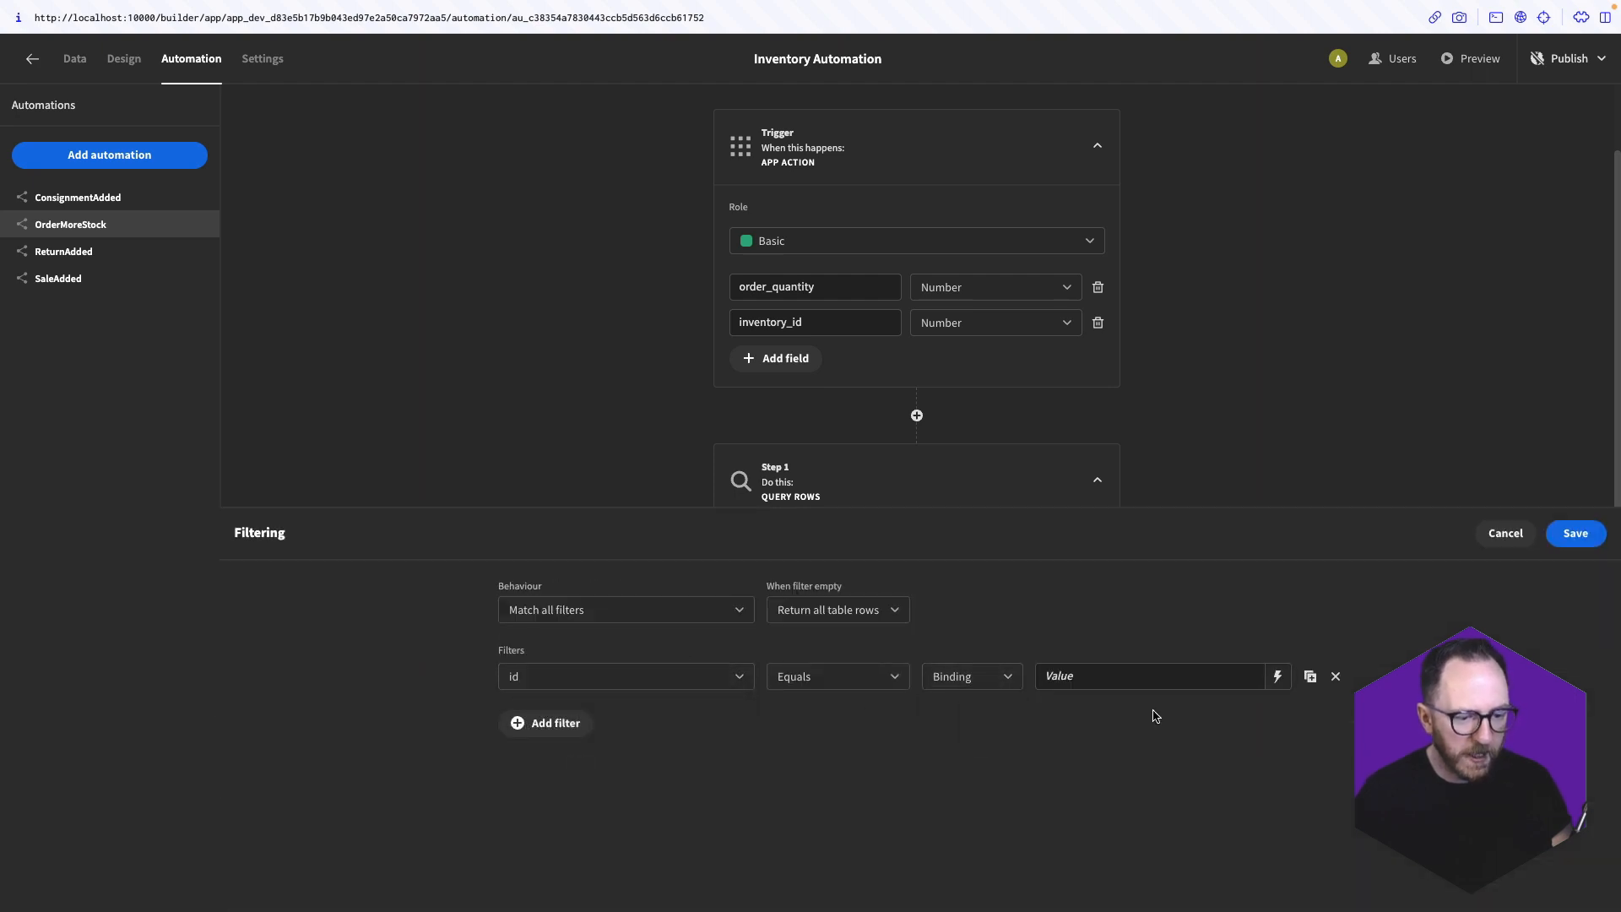
Bind the id filter's value to {{ trigger.fields.inventory_id }} and save the filter
left_click(1271, 677)
left_click(1389, 623)
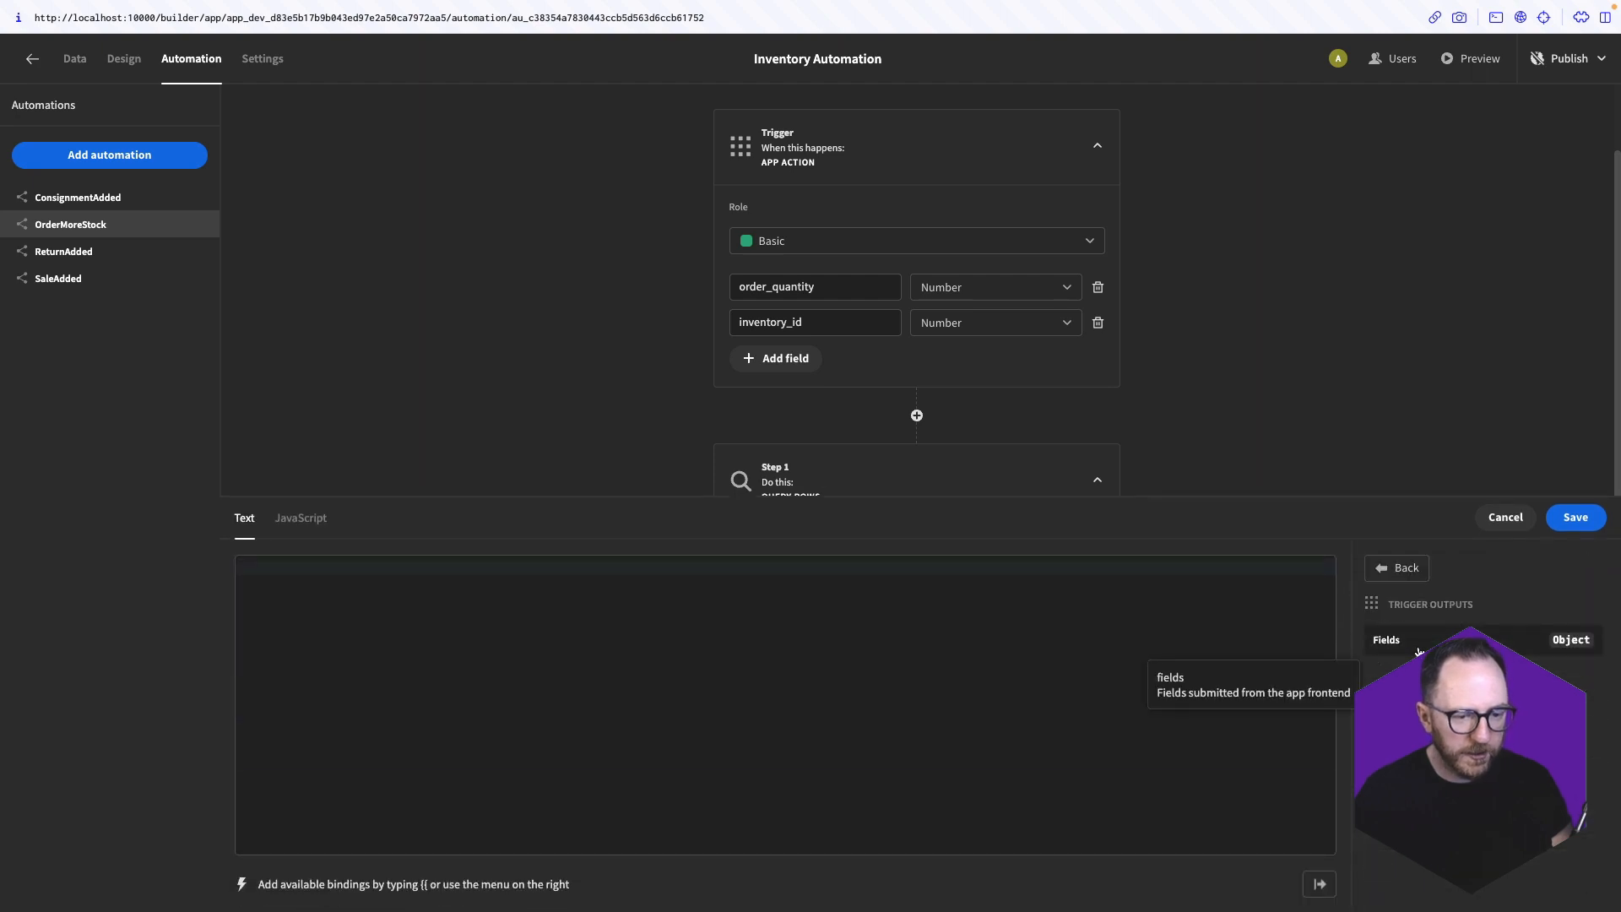
left_click(1418, 650)
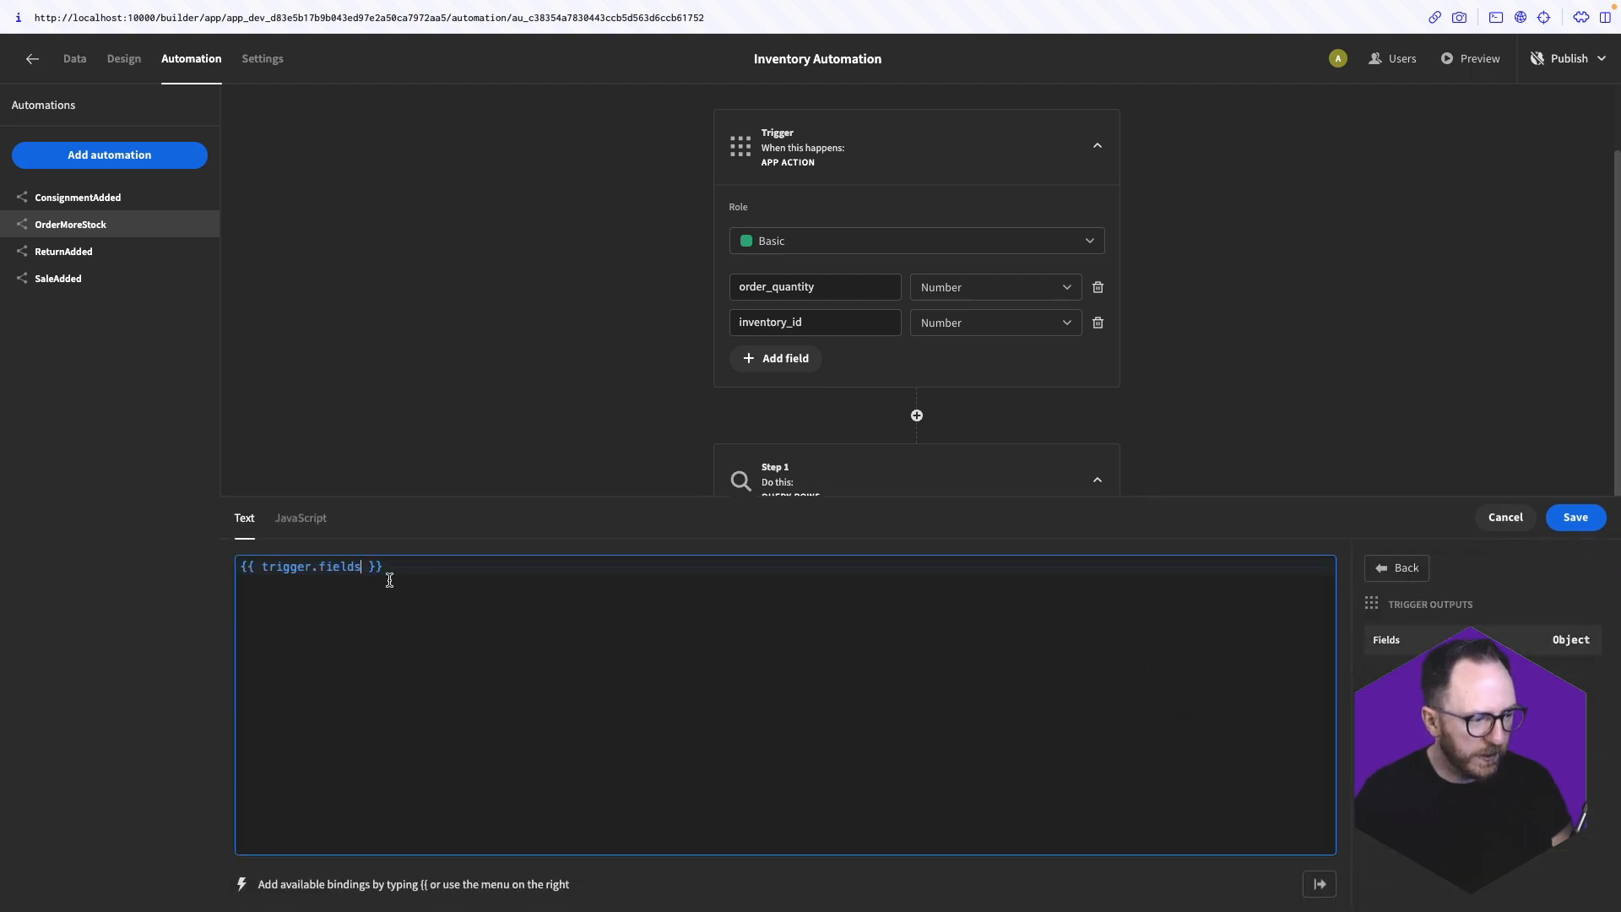
type(".in")
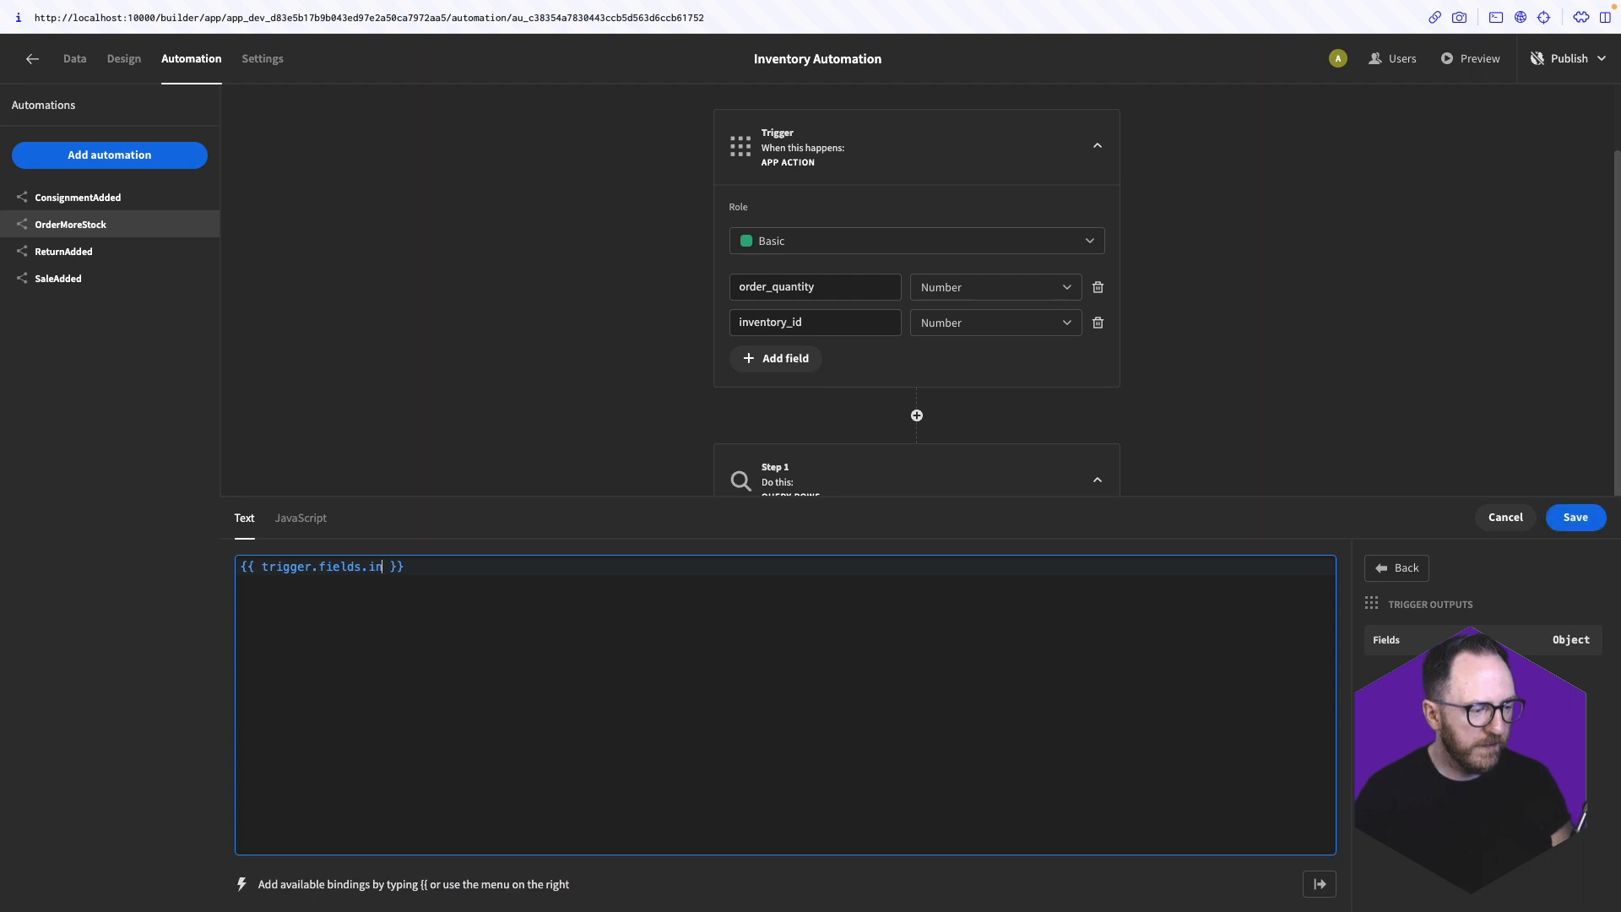
type("ventory_id")
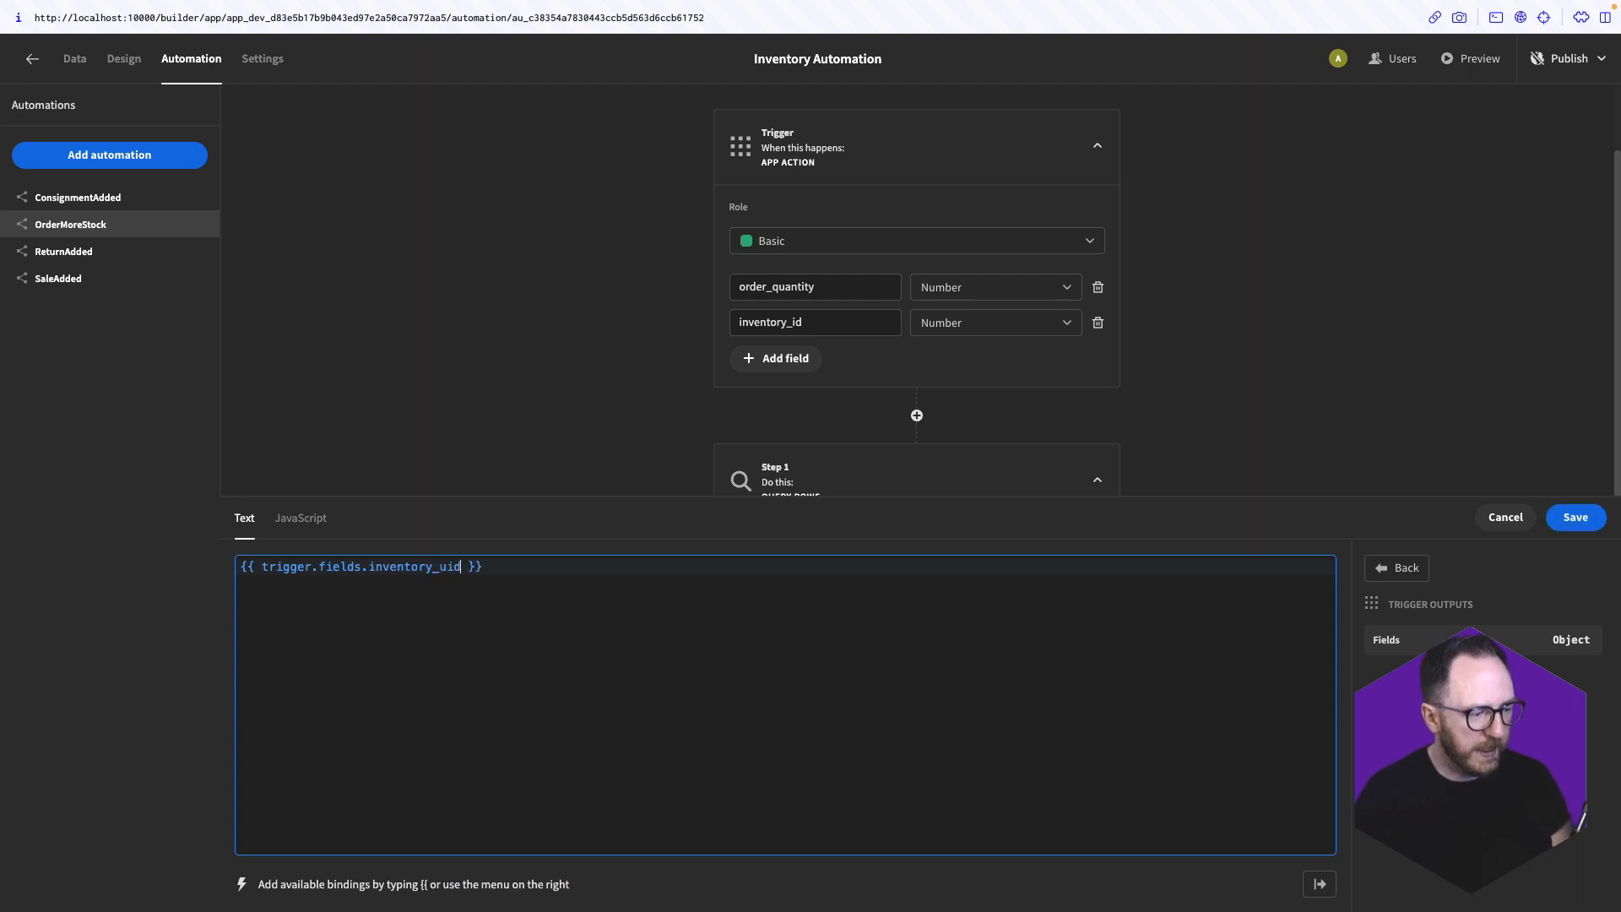
key("BackSpace")
type("d")
left_click(1575, 517)
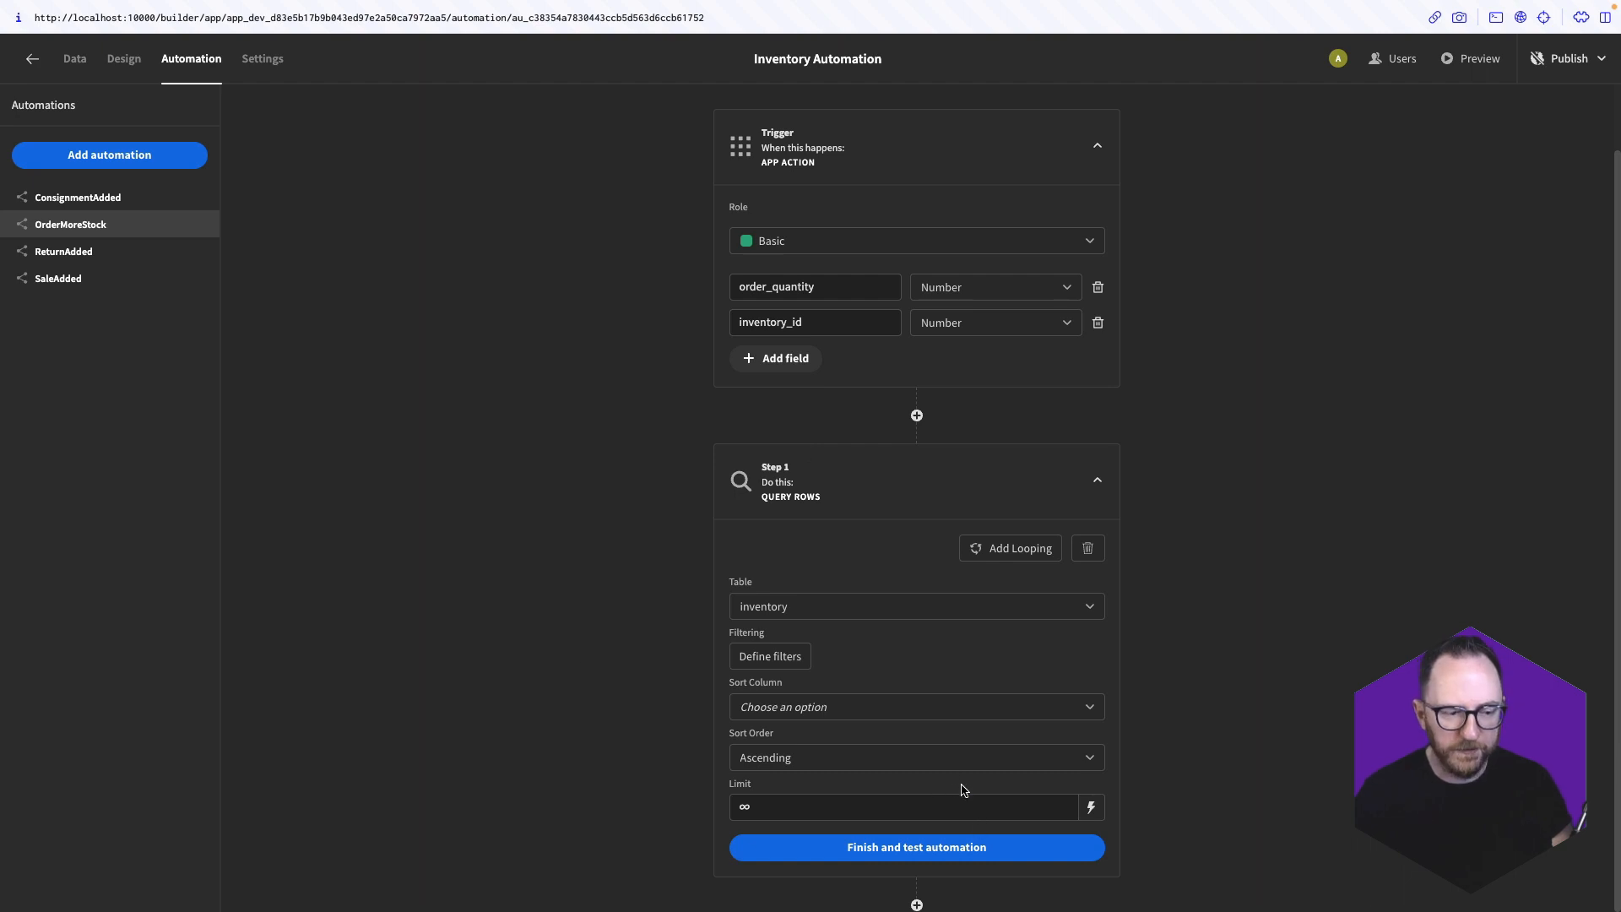
Add a second Query Rows step after the inventory query and set its table to vendors
left_click(916, 905)
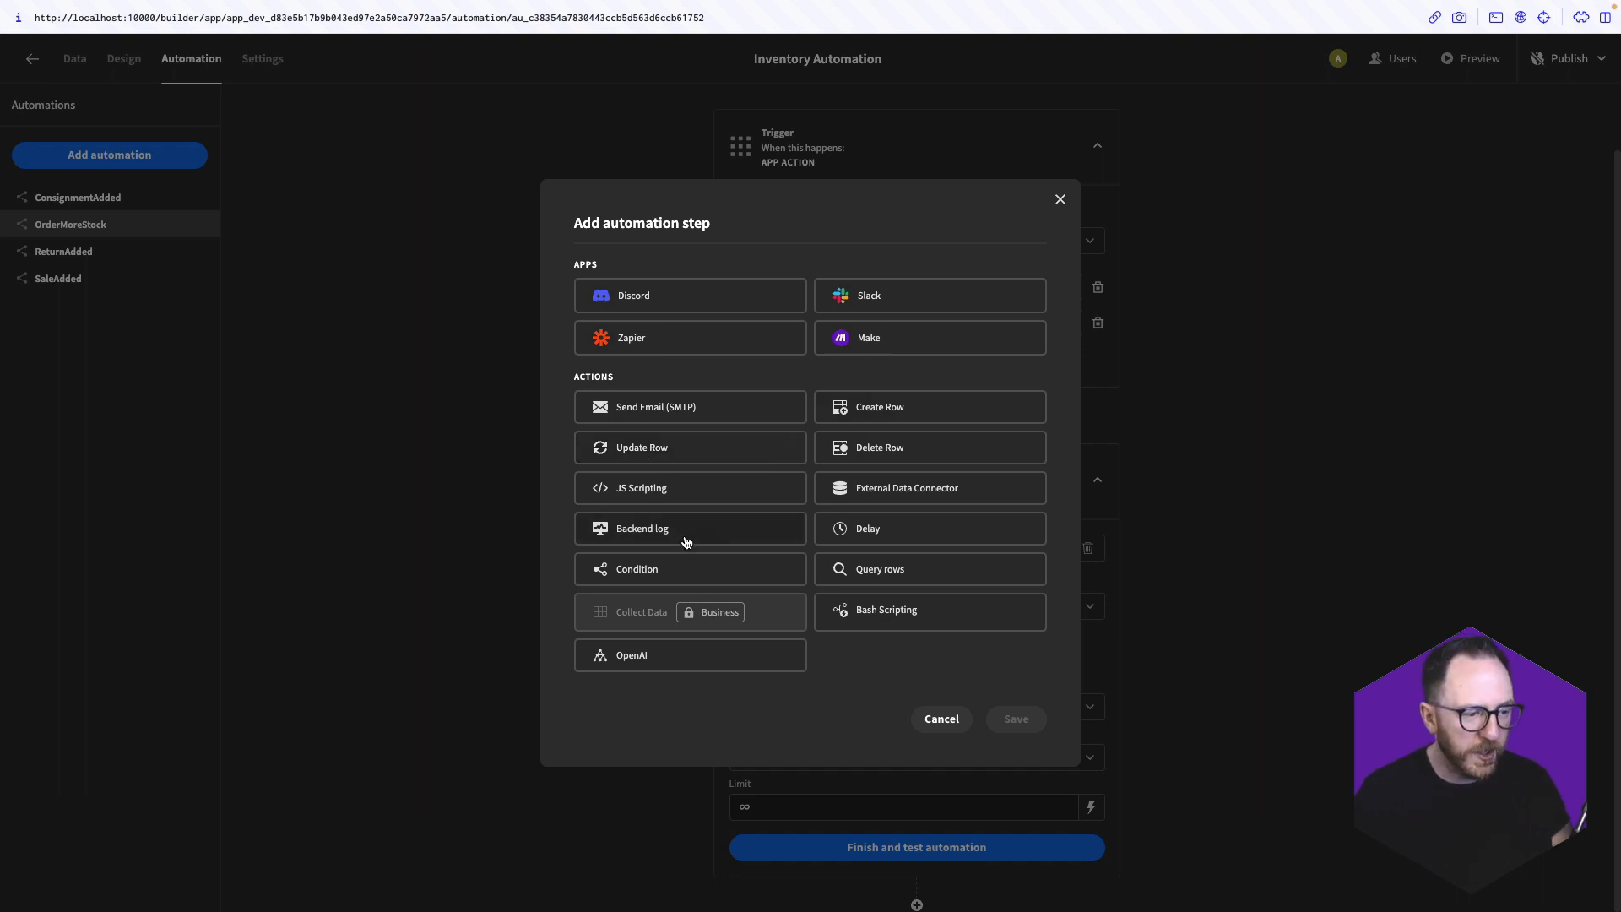
left_click(833, 578)
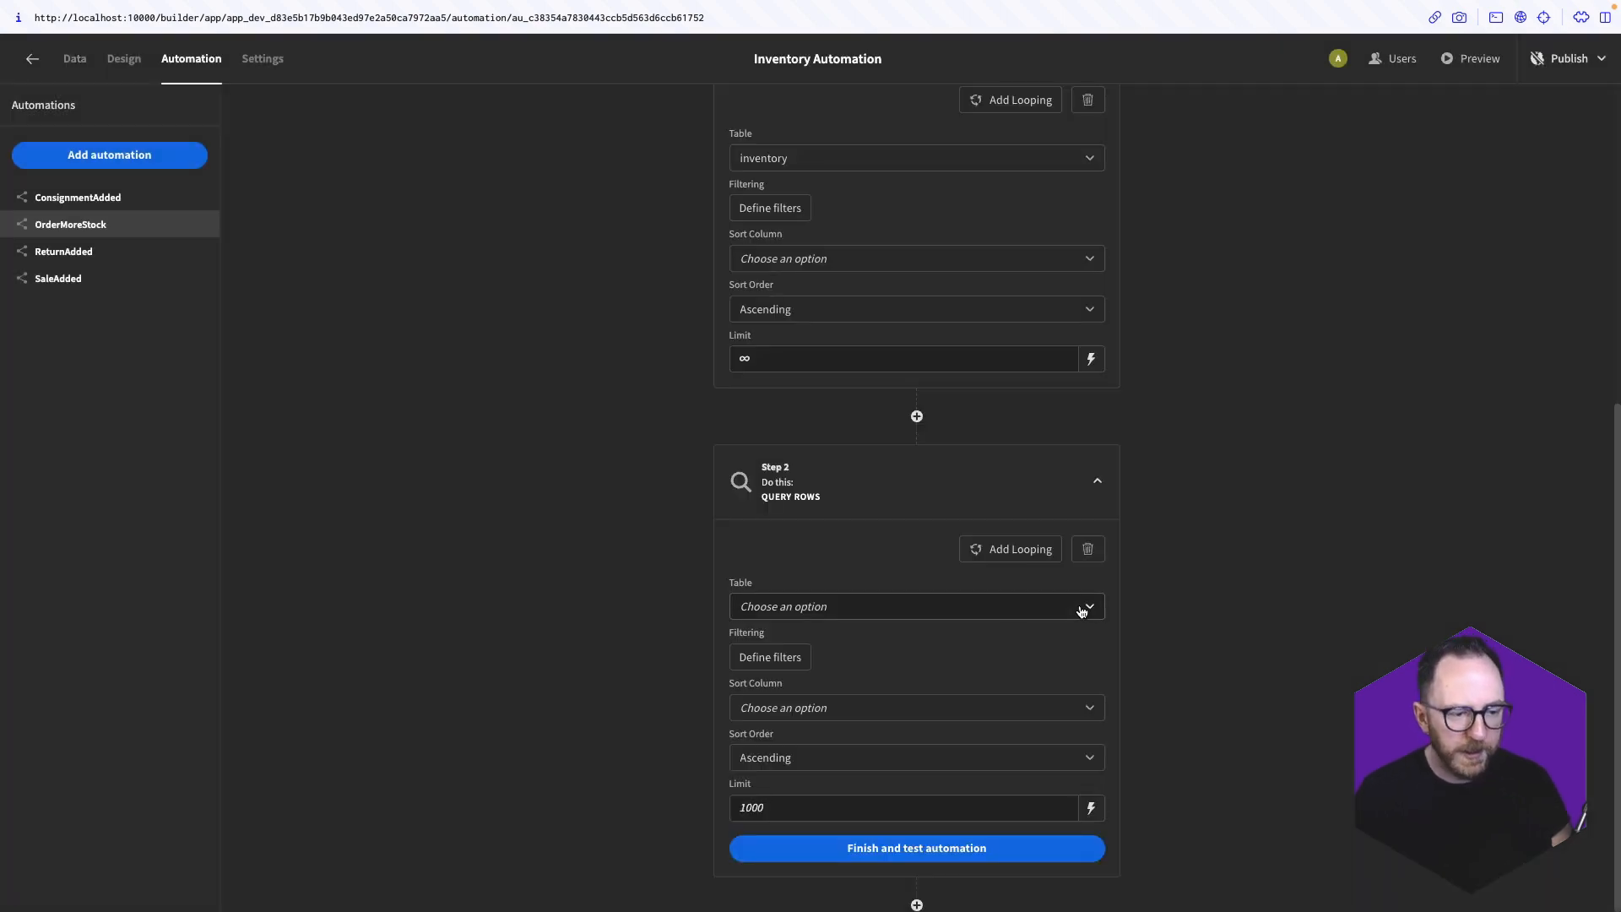
left_click(1081, 609)
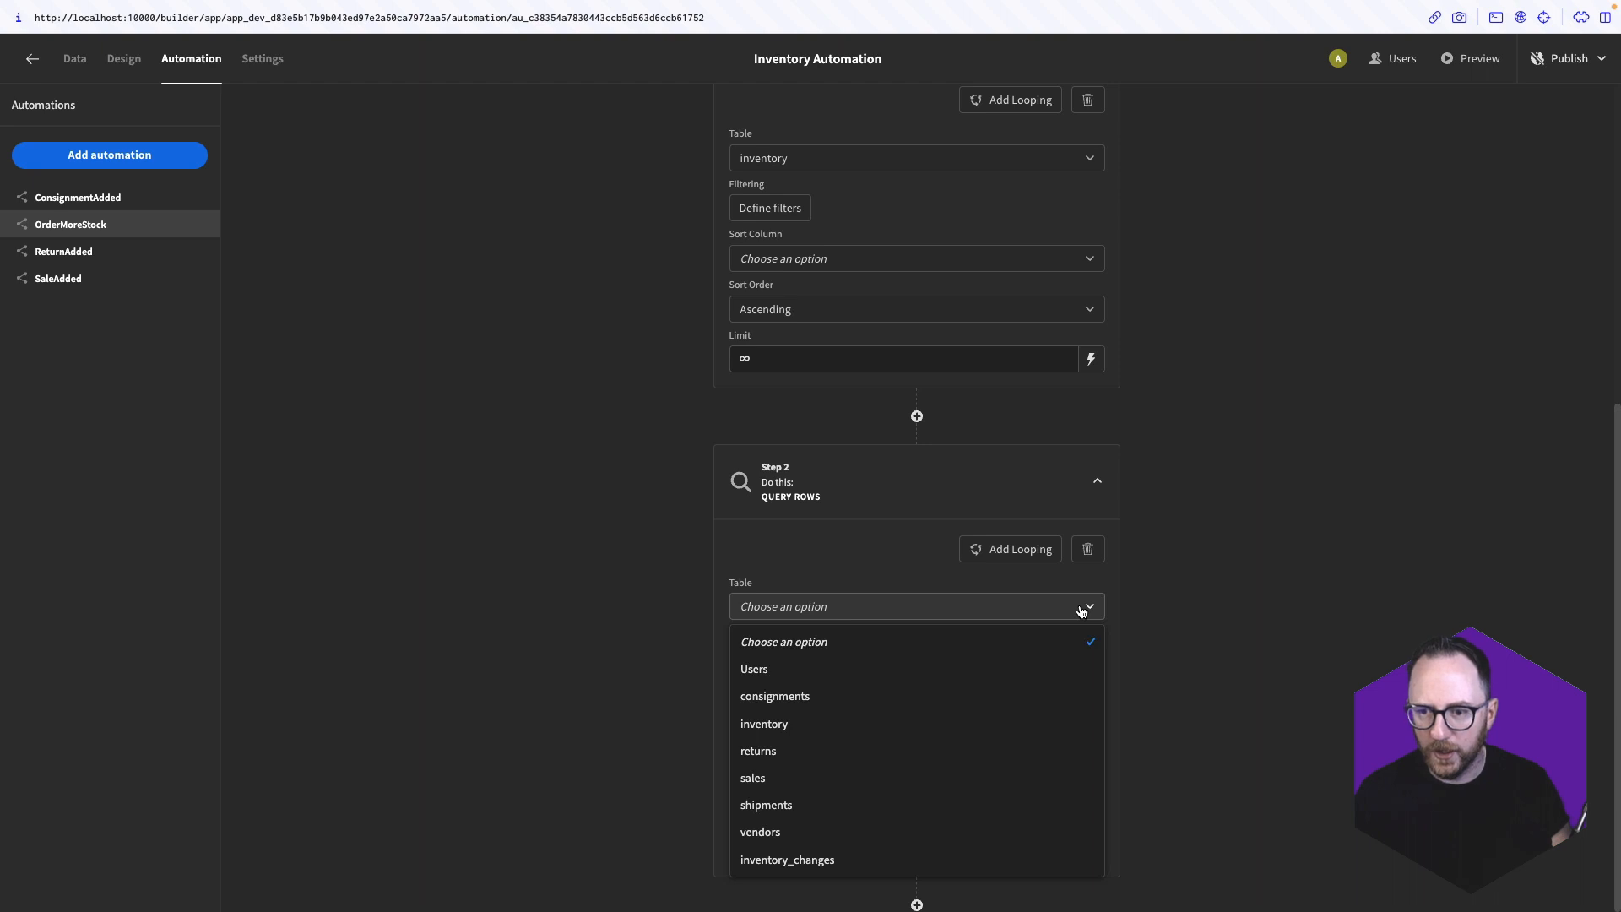
left_click(793, 835)
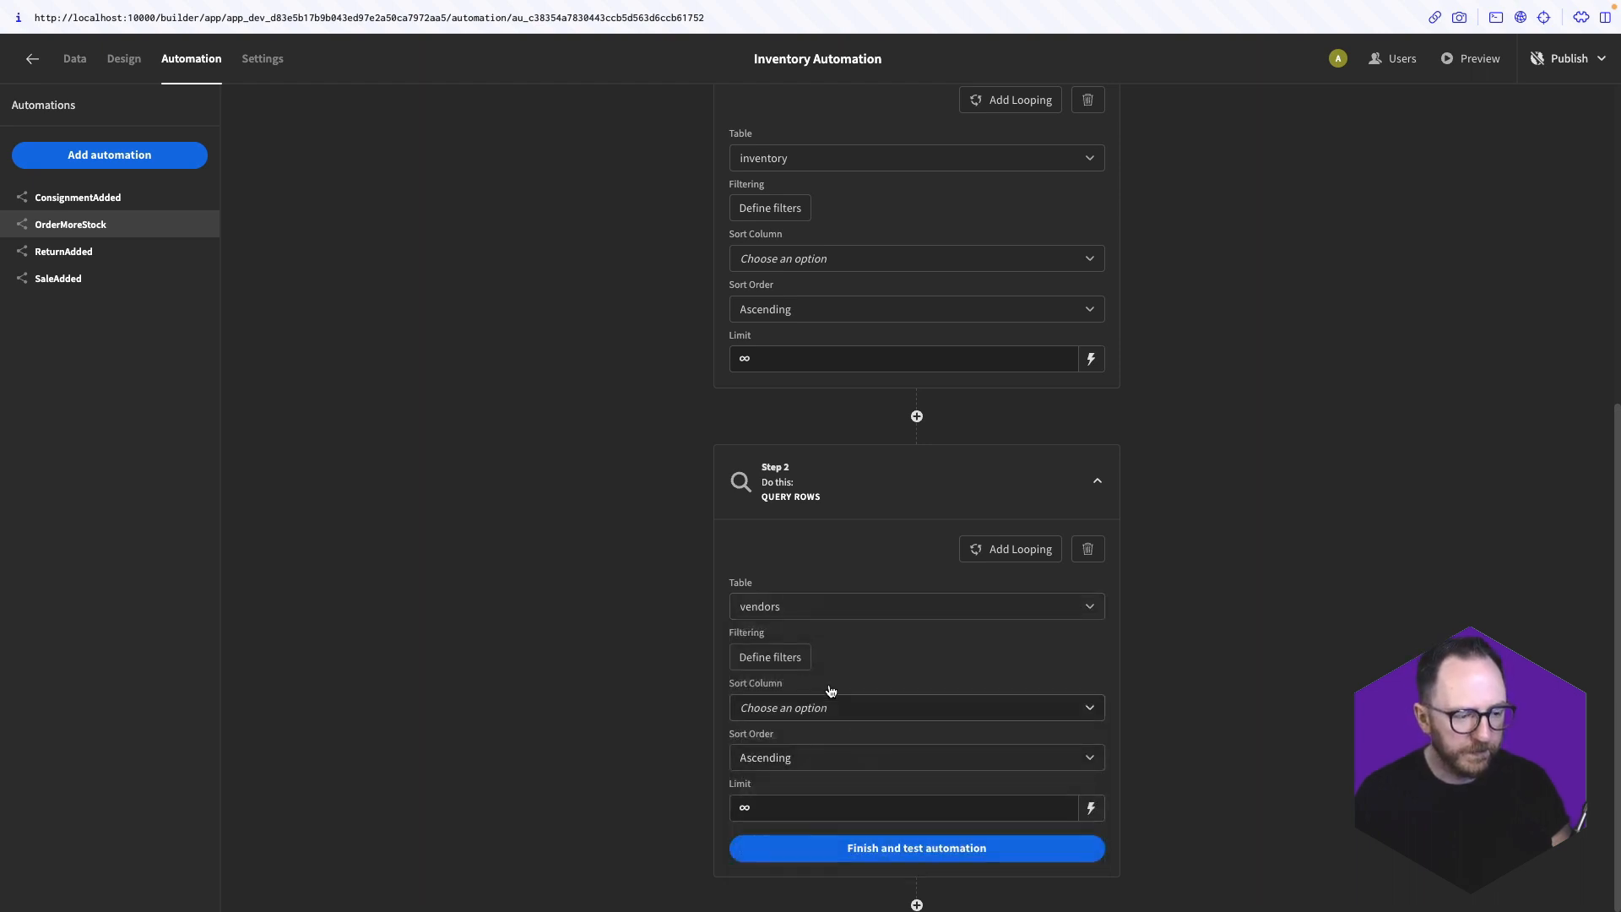
Add a filter to the vendors query where v_id Equals a Binding
left_click(767, 658)
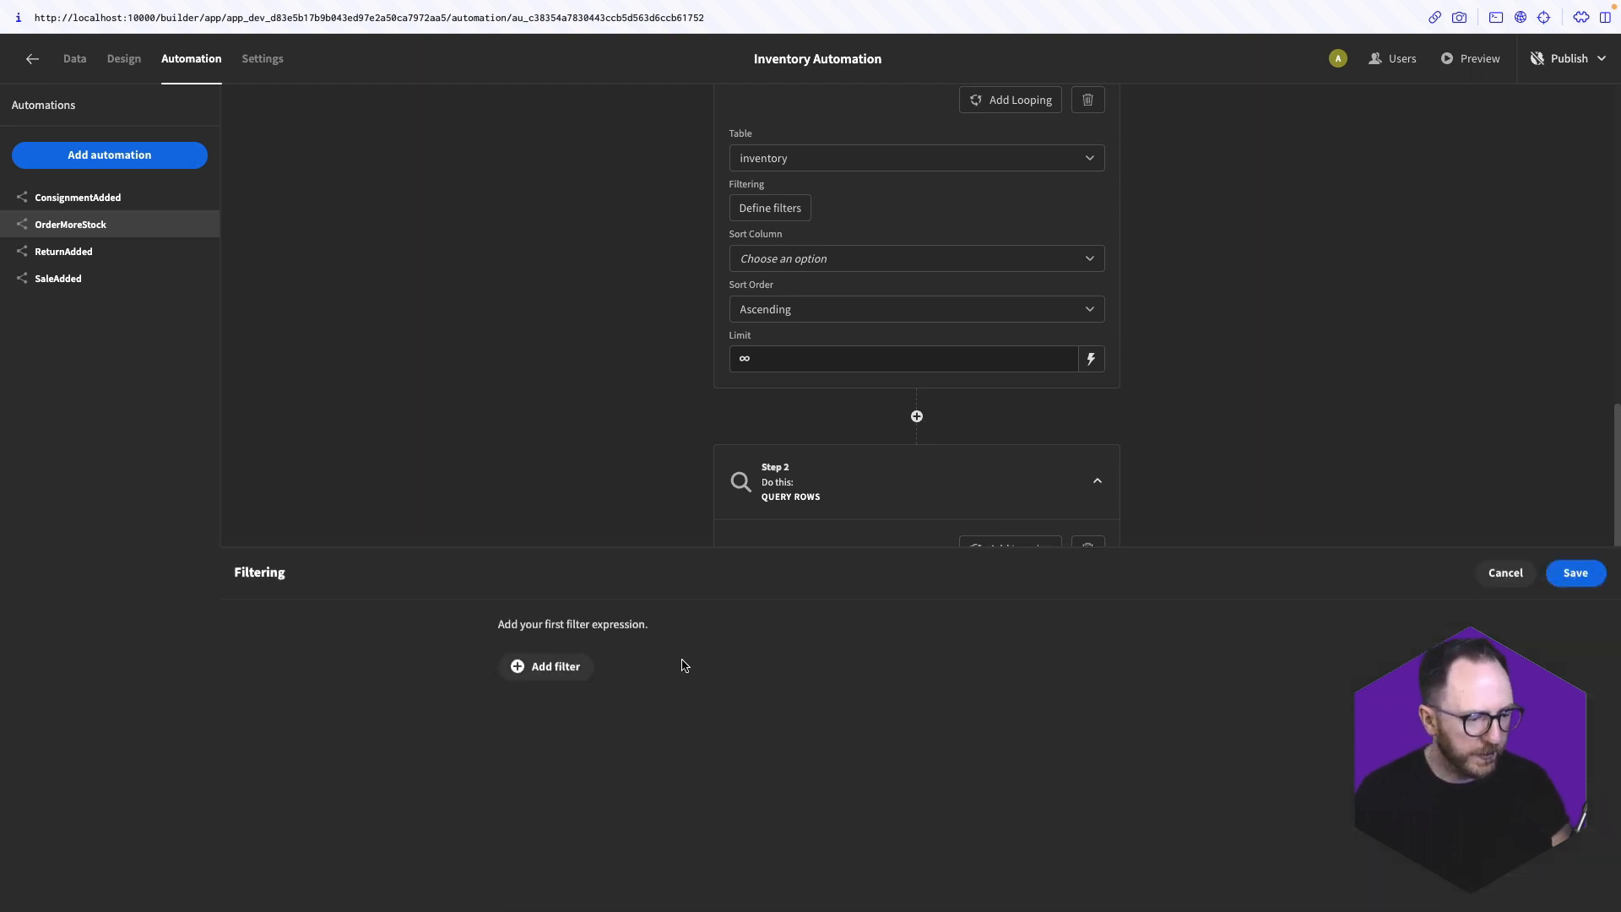
left_click(549, 629)
left_click(532, 676)
scroll(564, 849, "down", 5)
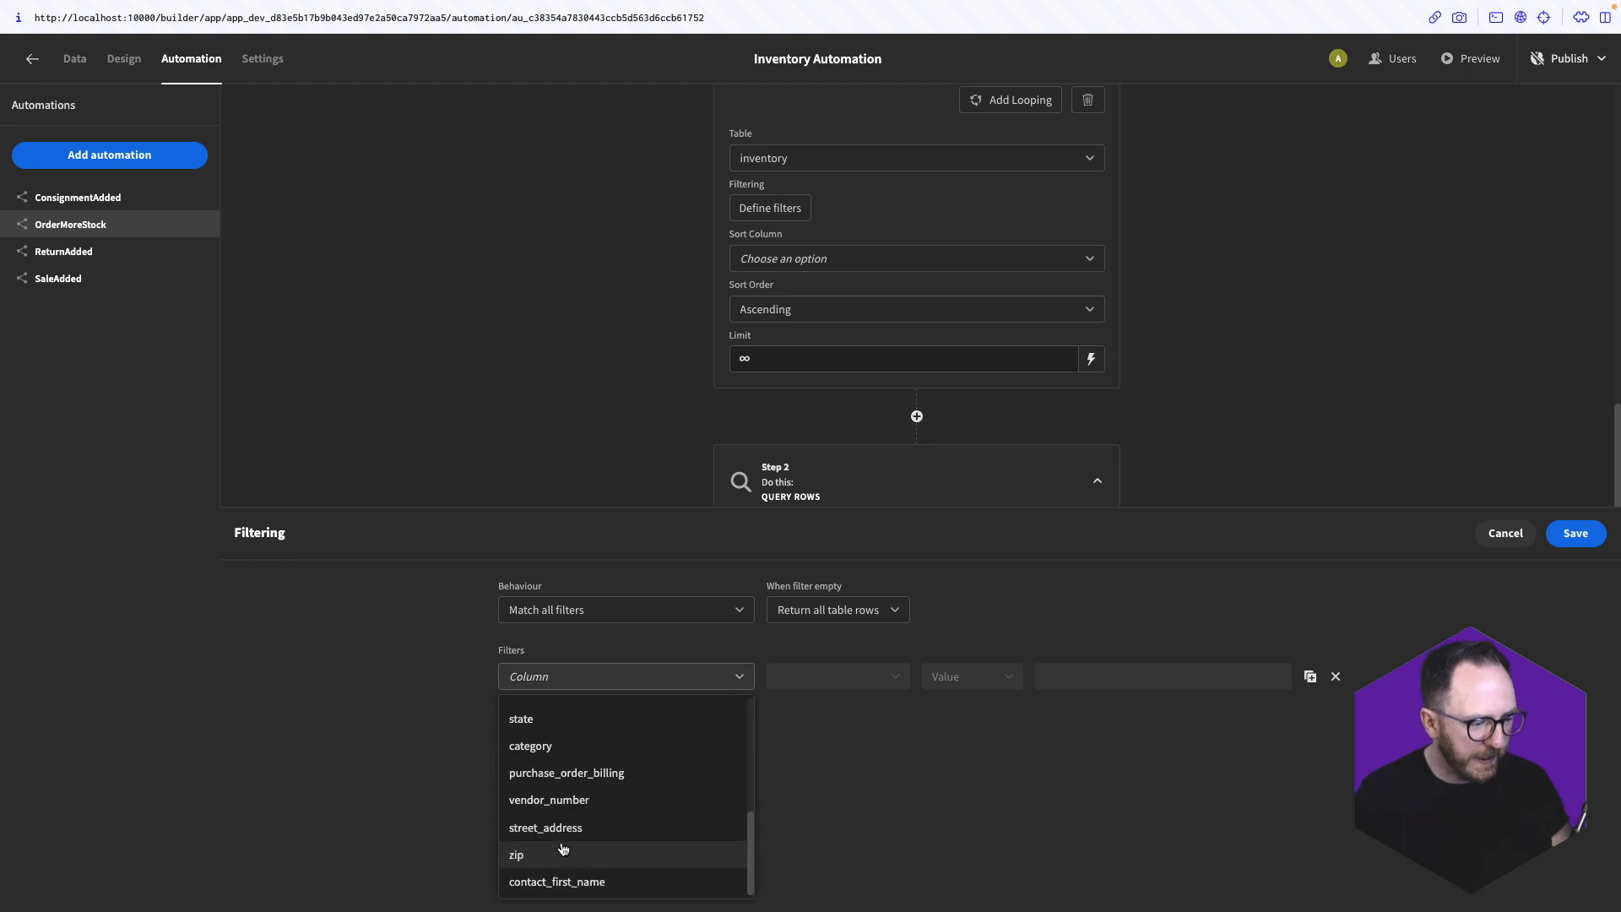
right_click(564, 849)
key("Escape")
scroll(583, 827, "up", 1)
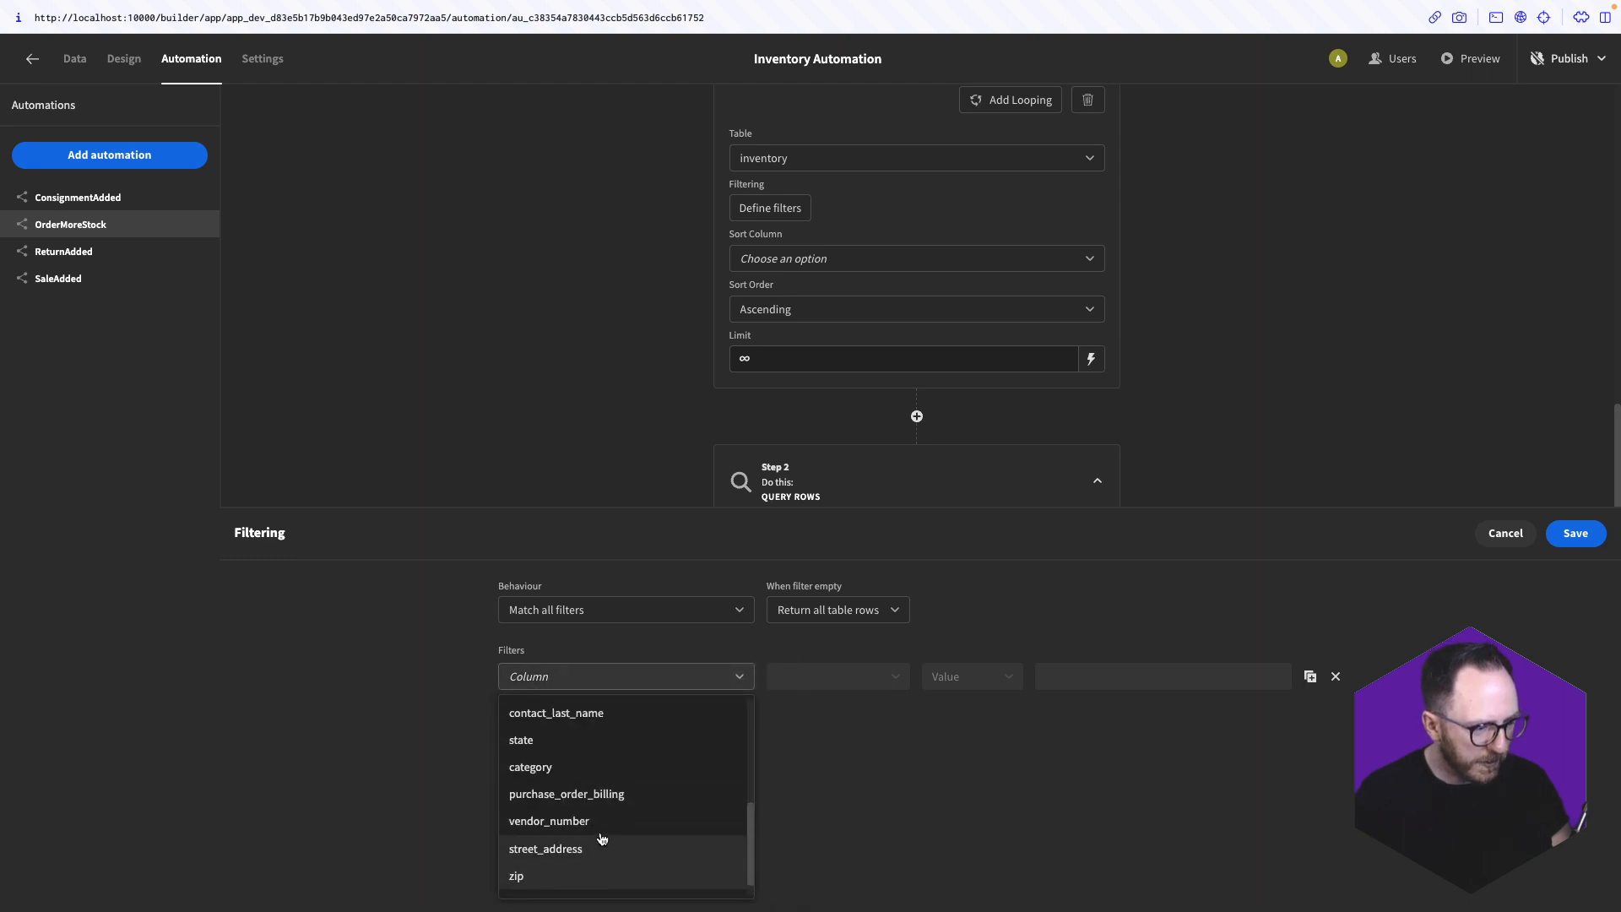
scroll(601, 837, "up", 2)
left_click(532, 771)
left_click(971, 677)
left_click(970, 731)
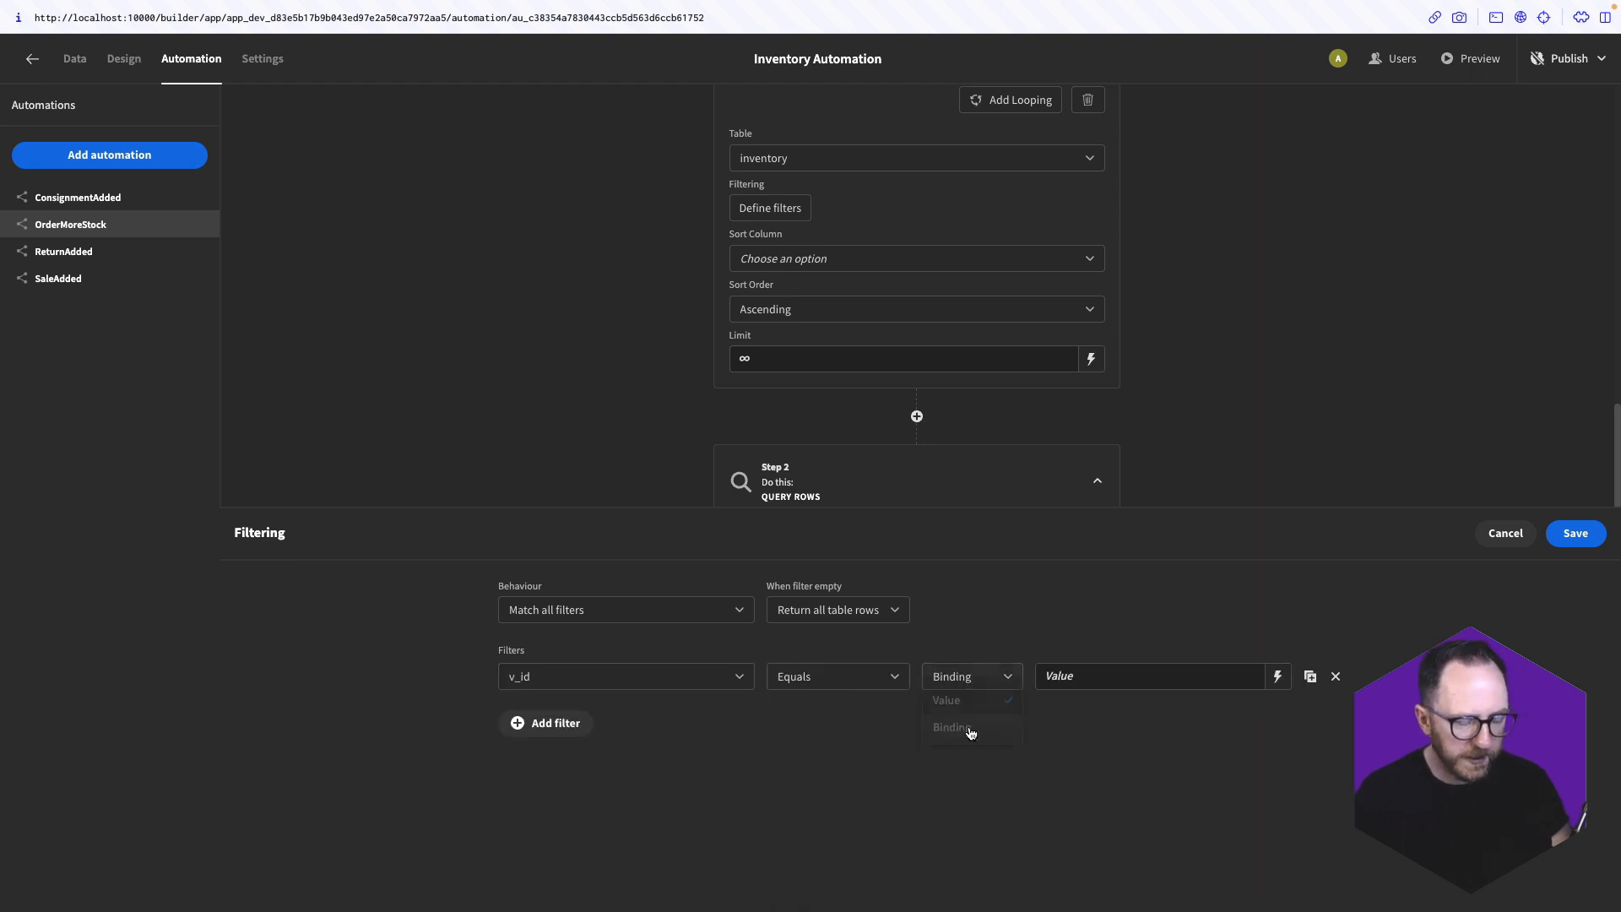
Bind the v_id filter's value to {{ steps.1.rows.0.vendor_id }} and save the vendors query filter
left_click(1279, 677)
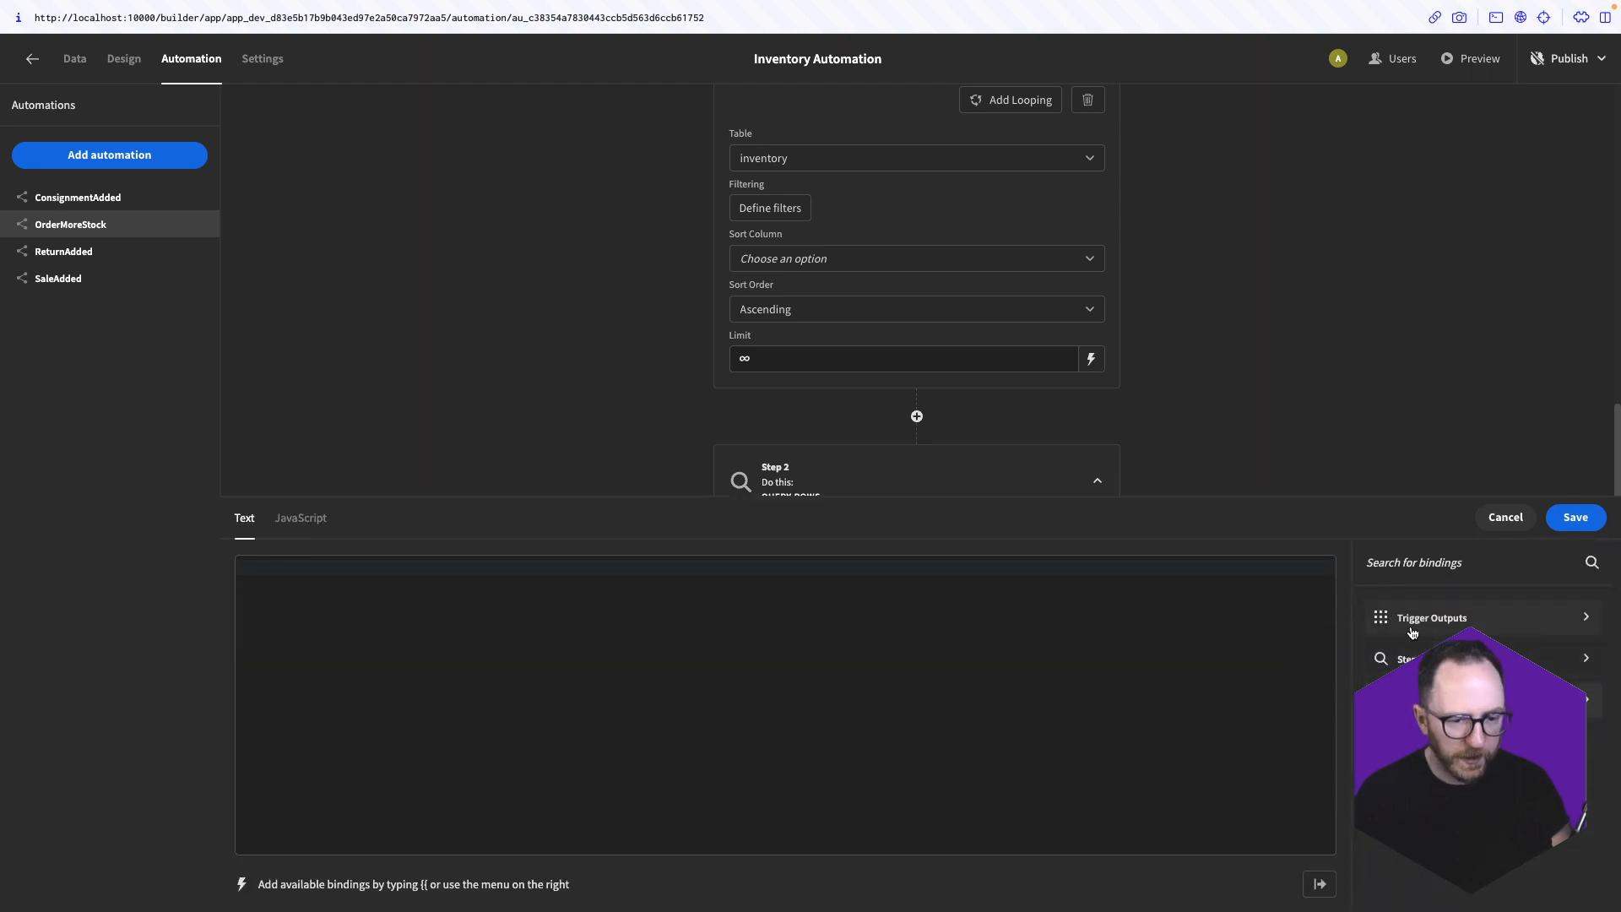
left_click(1402, 658)
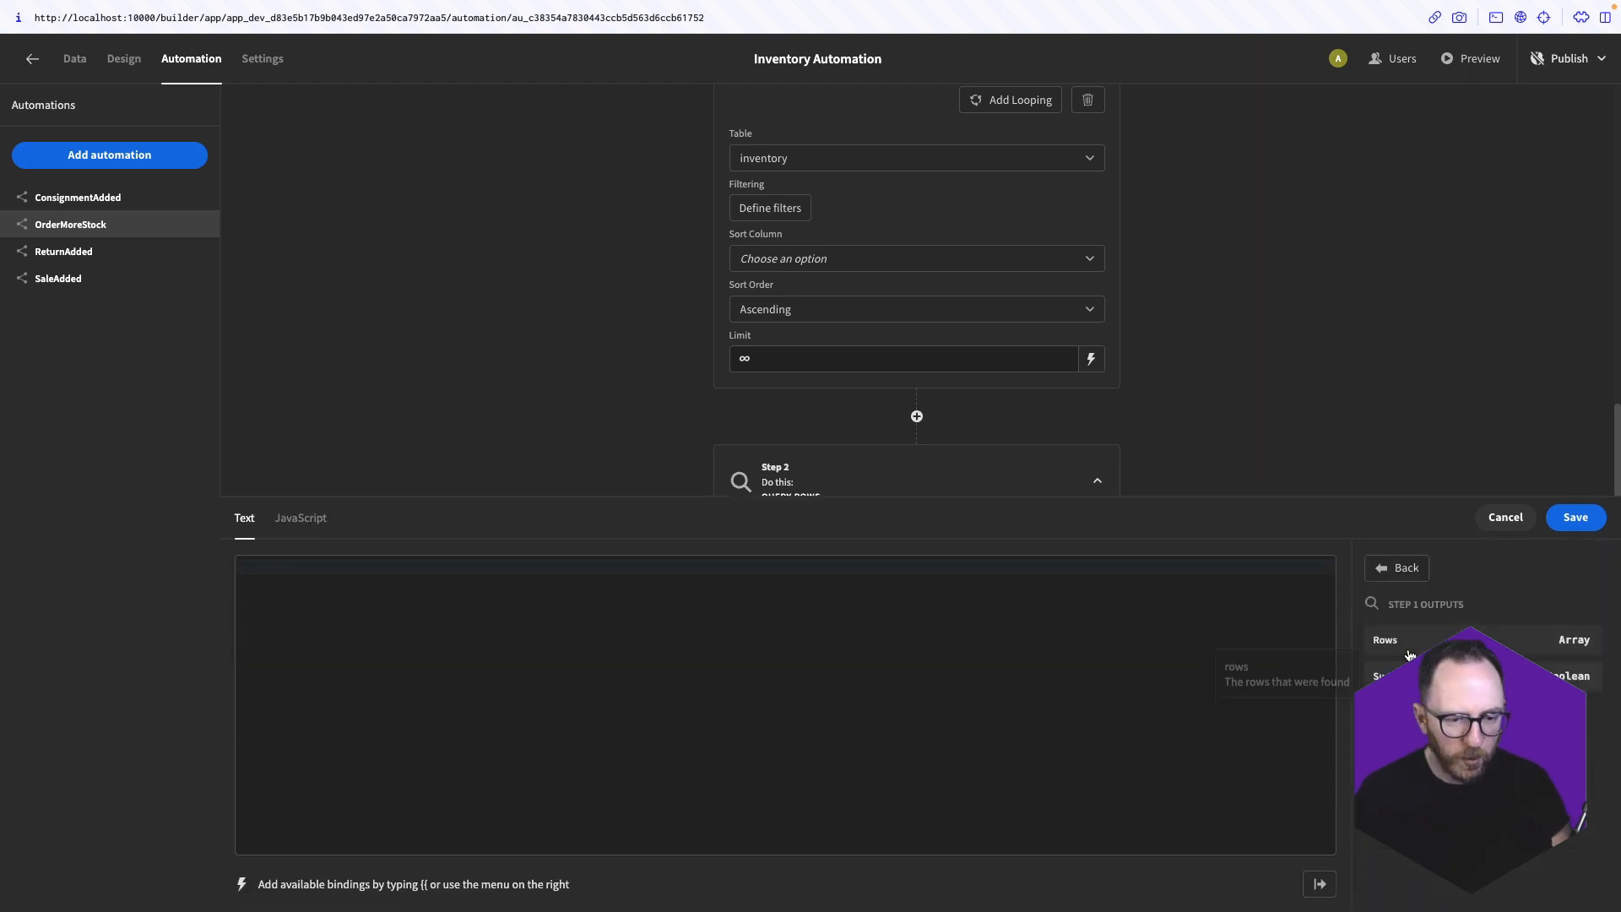
left_click(1385, 639)
left_click(360, 578)
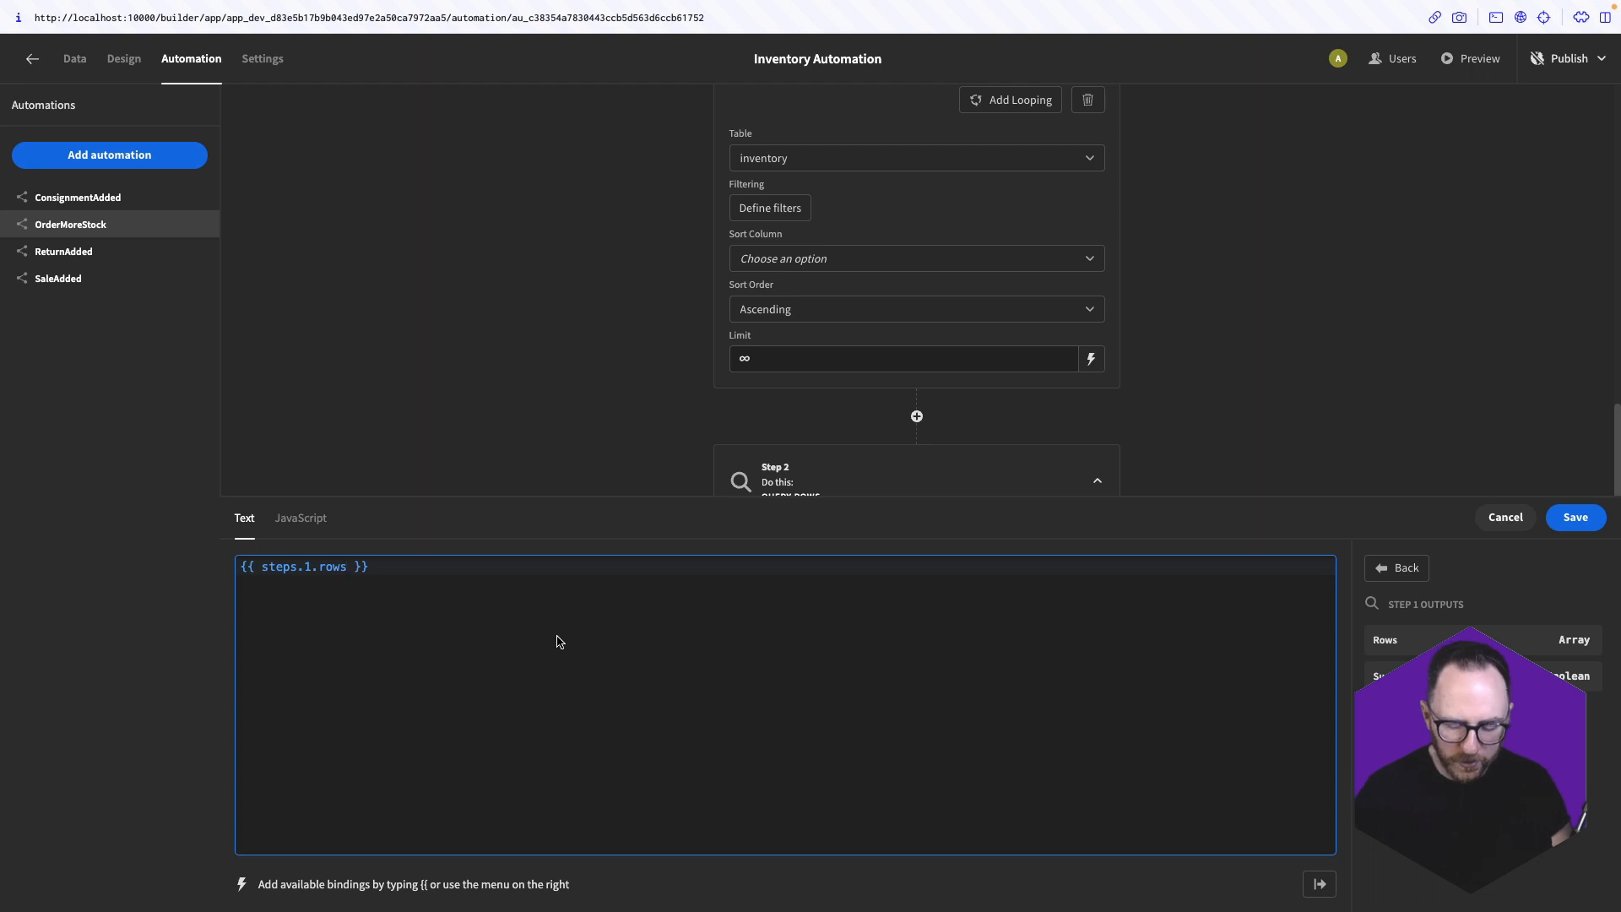
type(".0")
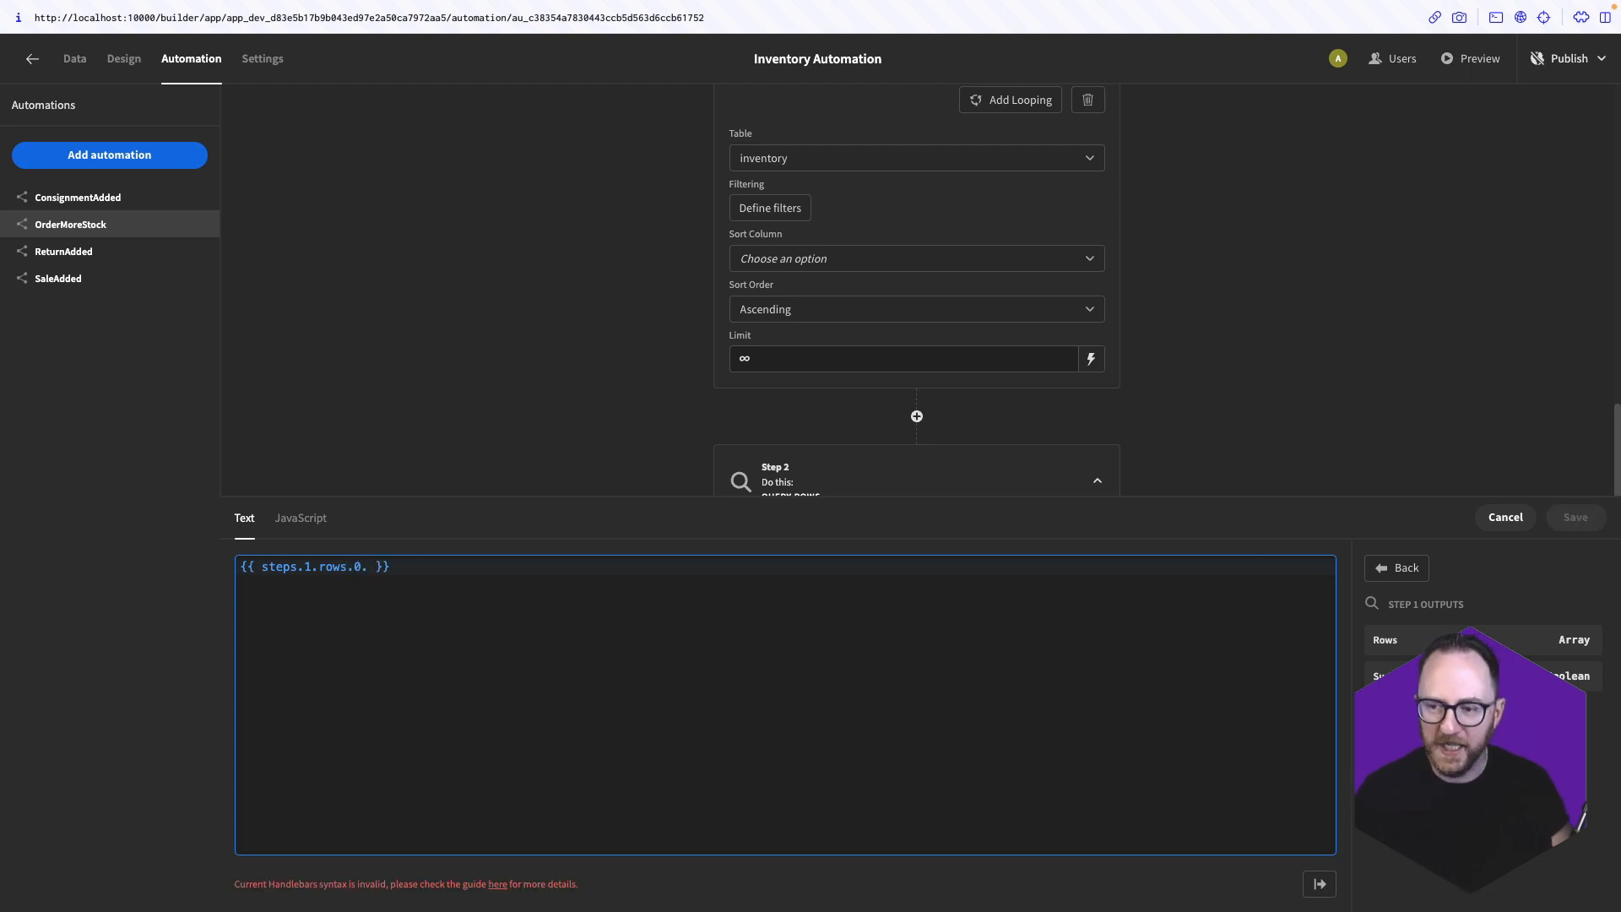
type(".vendor_id")
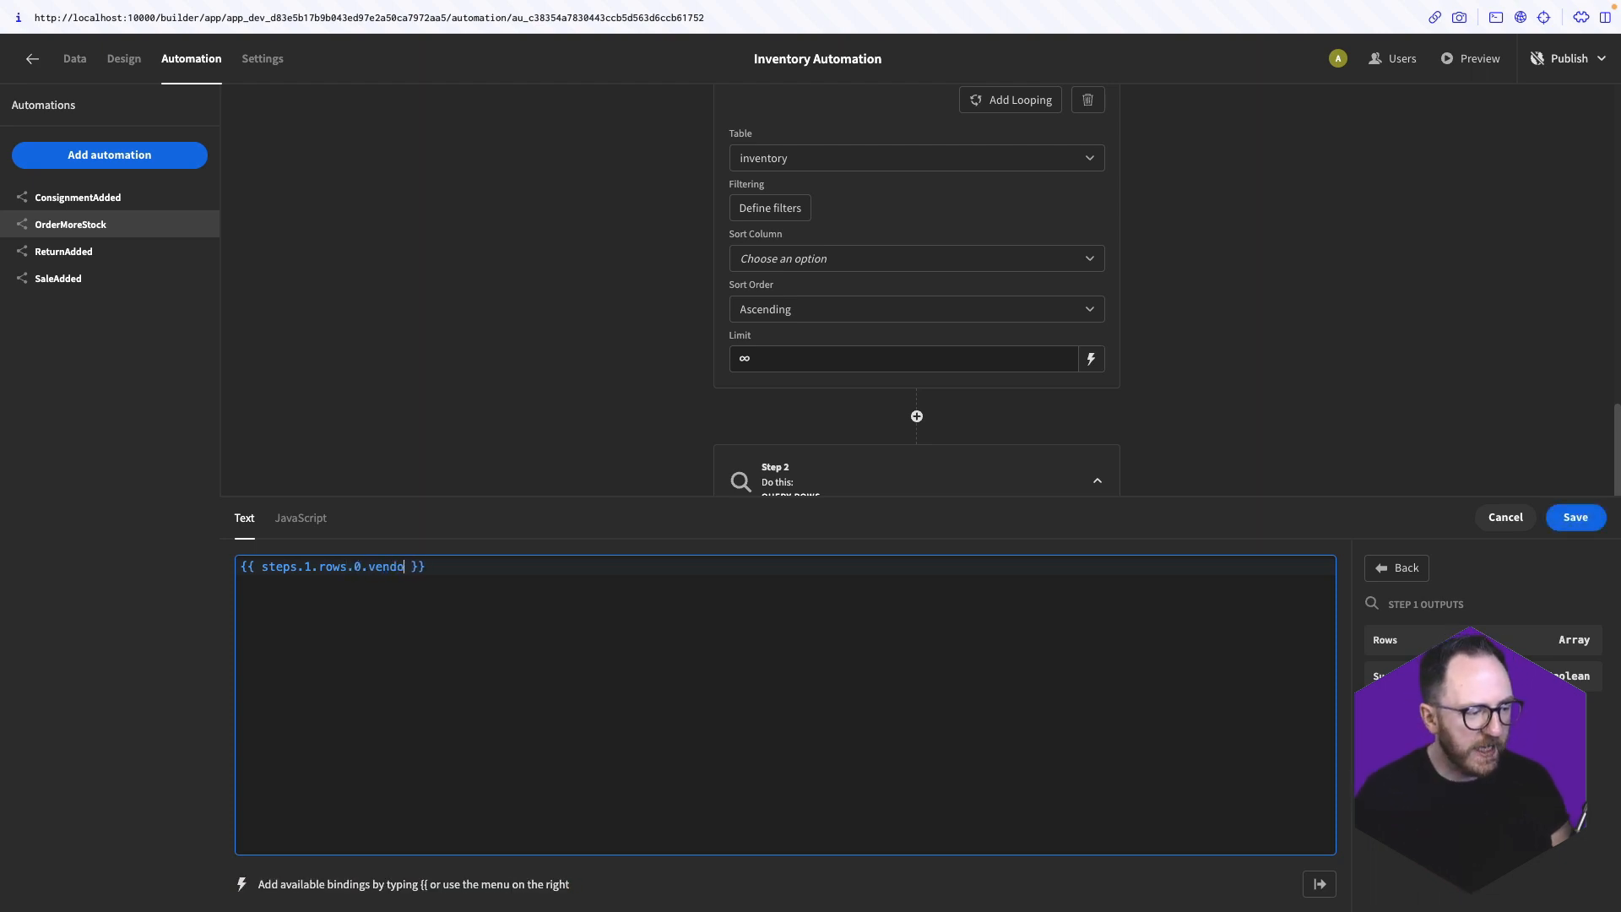
left_click(1597, 521)
left_click(1598, 527)
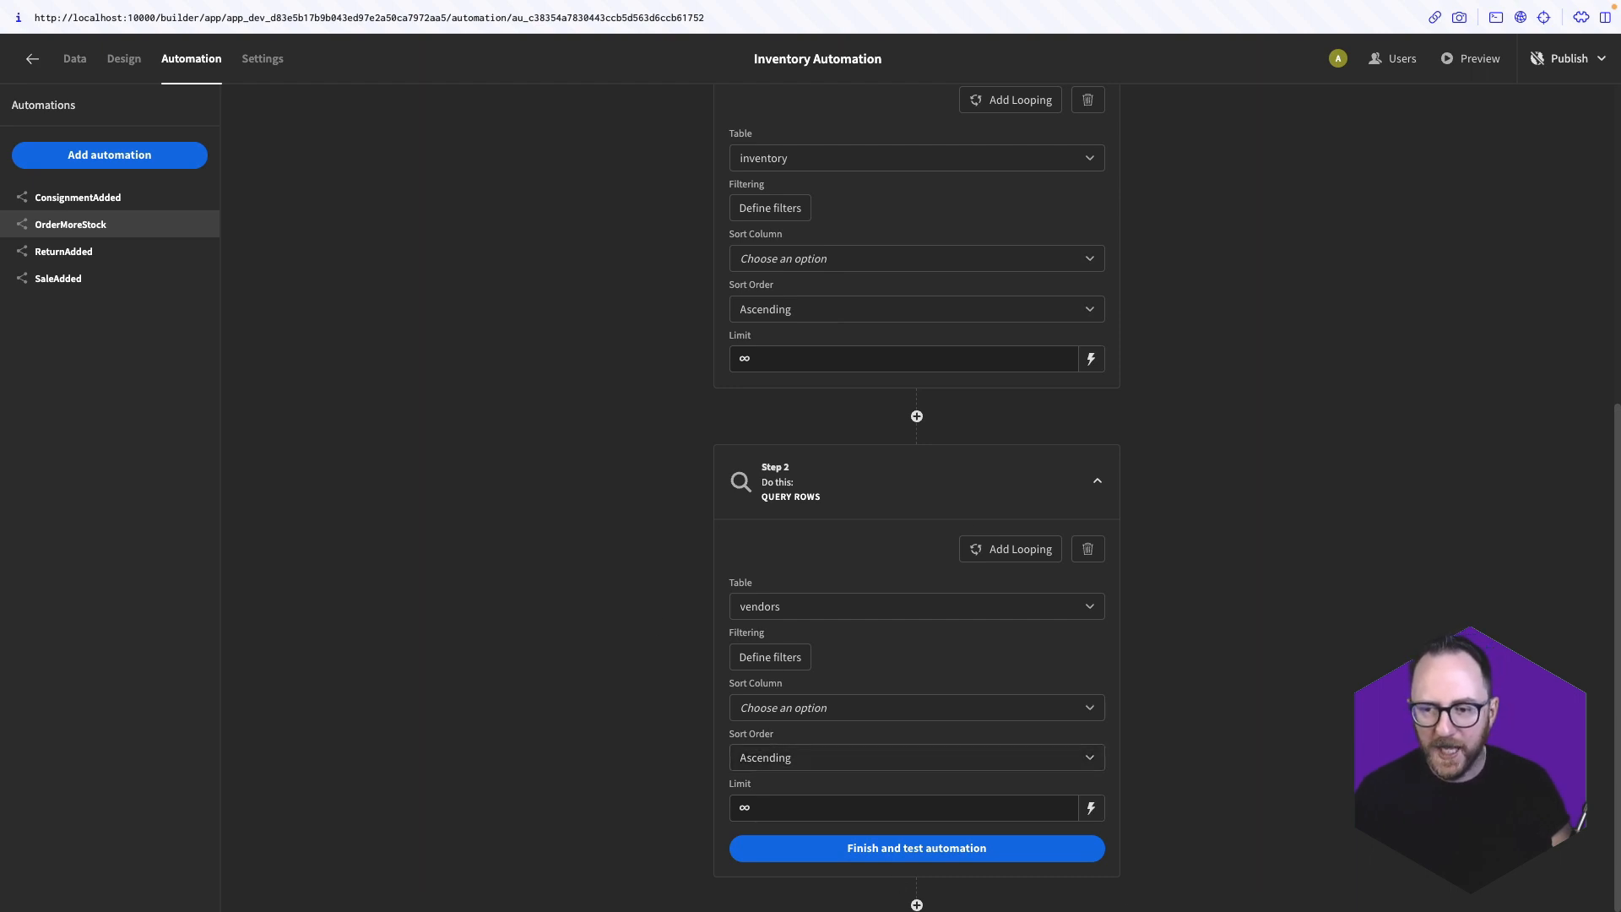
Add a Send Email (SMTP) step after the vendors query
left_click(917, 905)
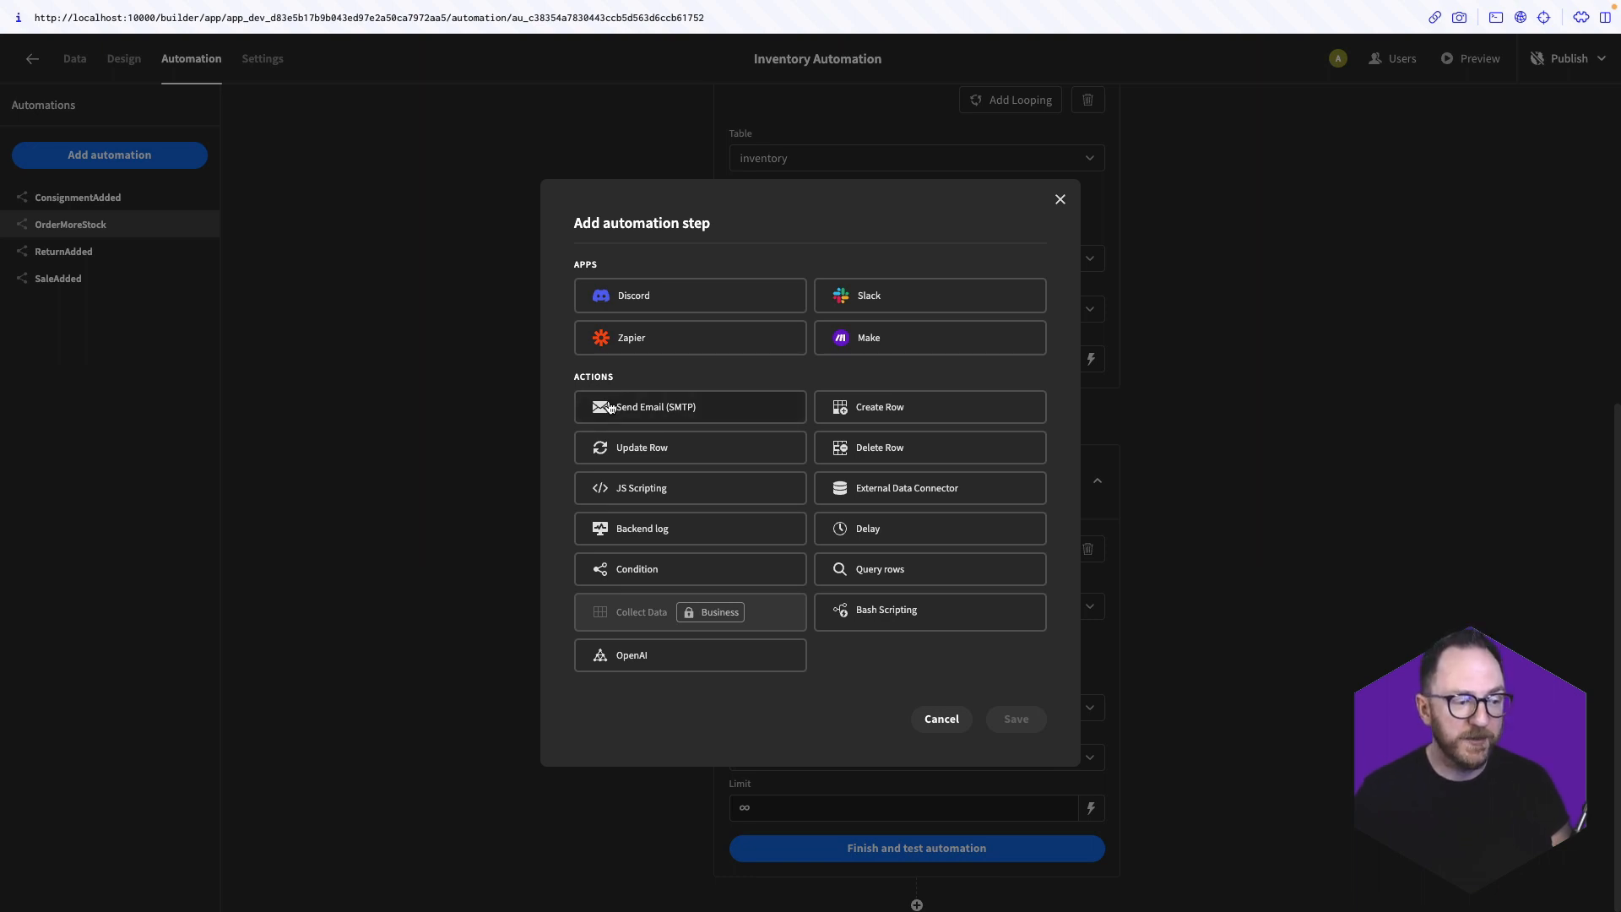
left_click(611, 408)
left_click(1017, 719)
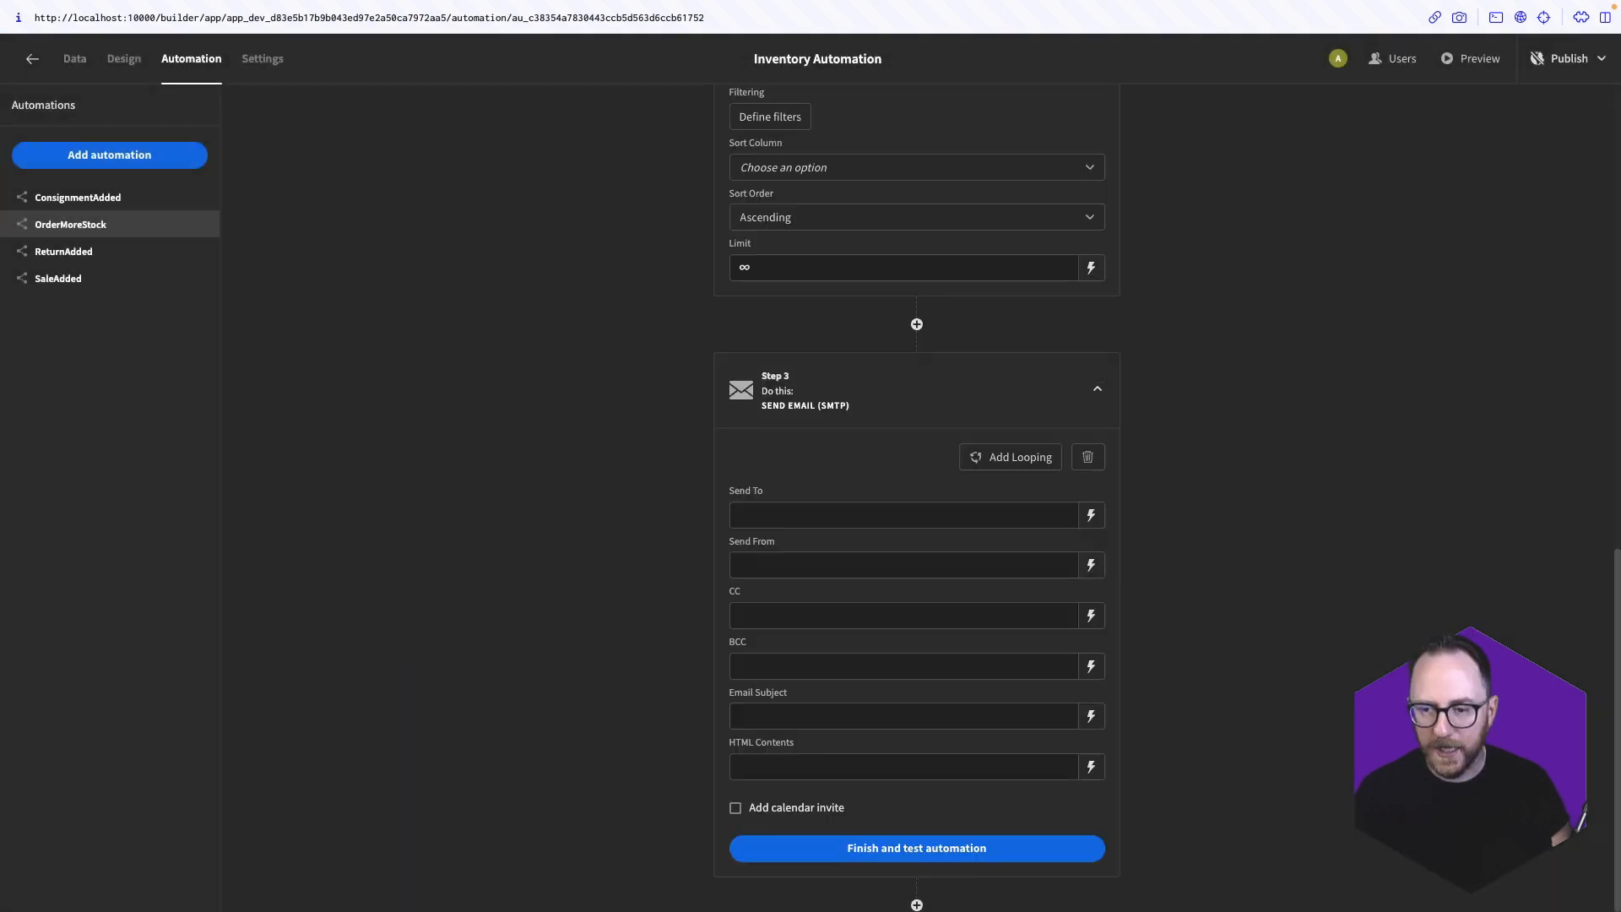
Check the vendors table for its contact email column and bind the email step's Send To to {{ steps.2.rows.0.contact_email }}
left_click(1038, 521)
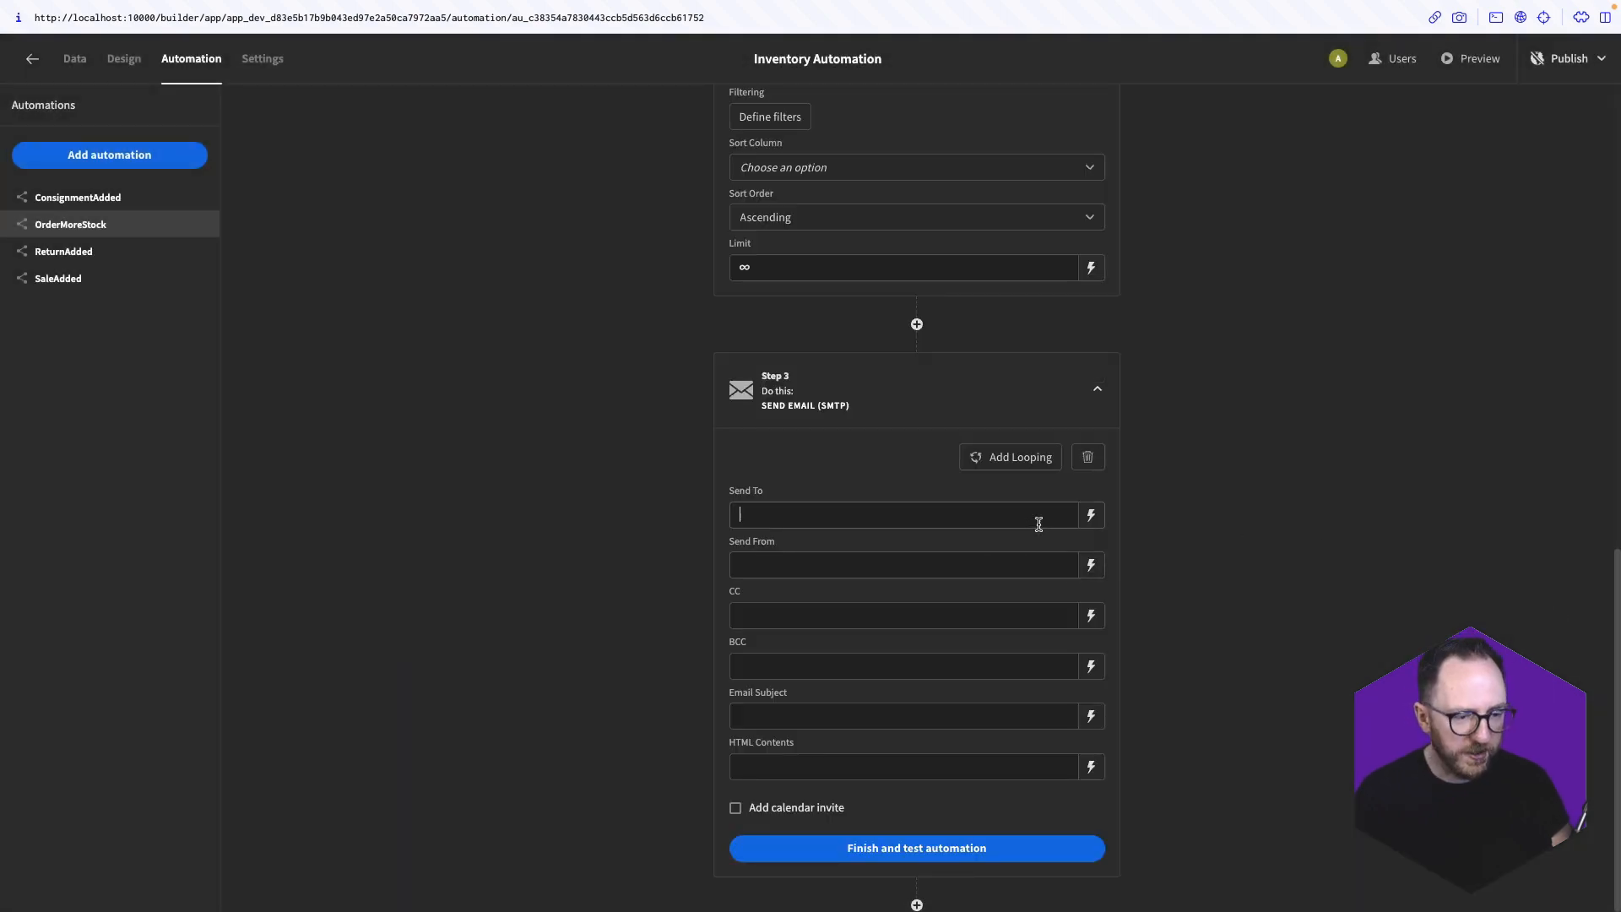
left_click(1091, 517)
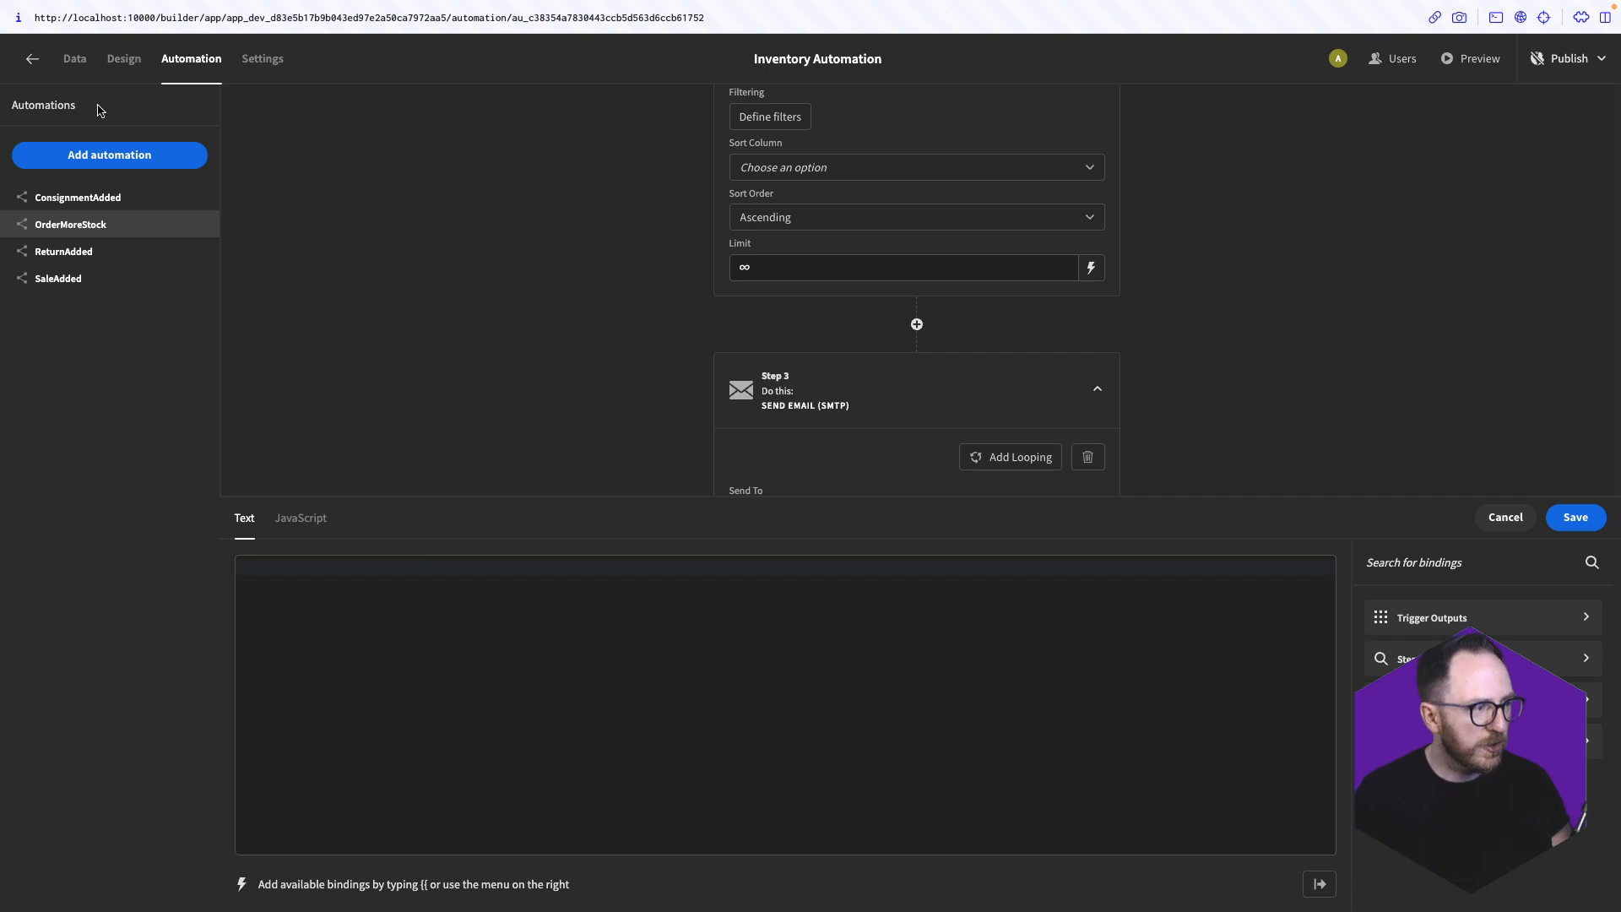
left_click(74, 59)
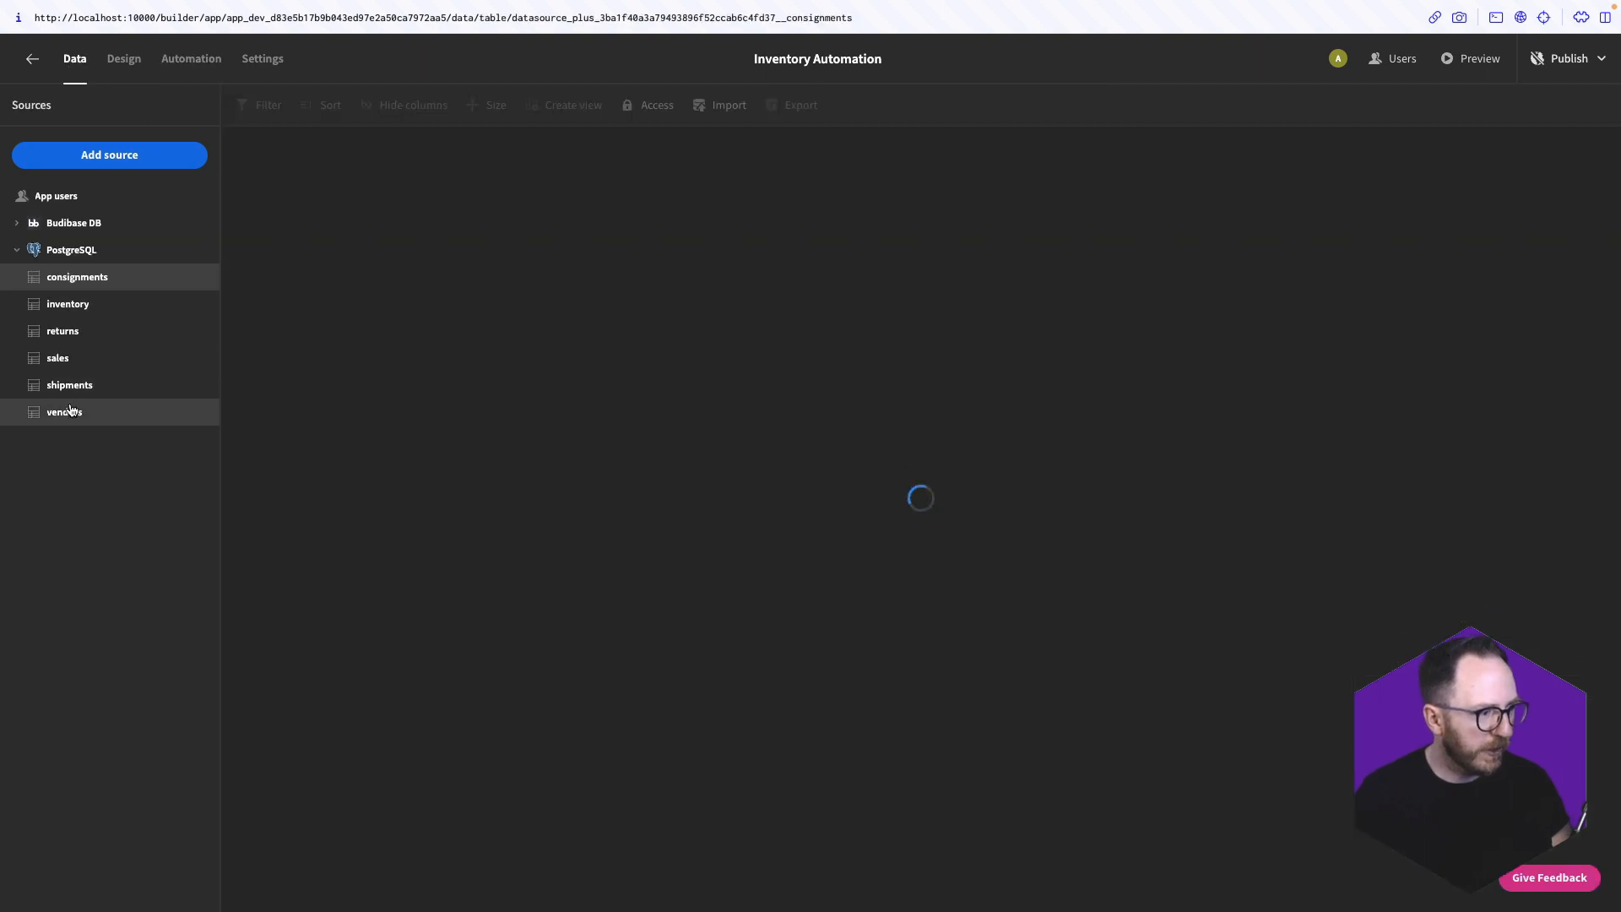
left_click(70, 411)
scroll(975, 179, "right", 1)
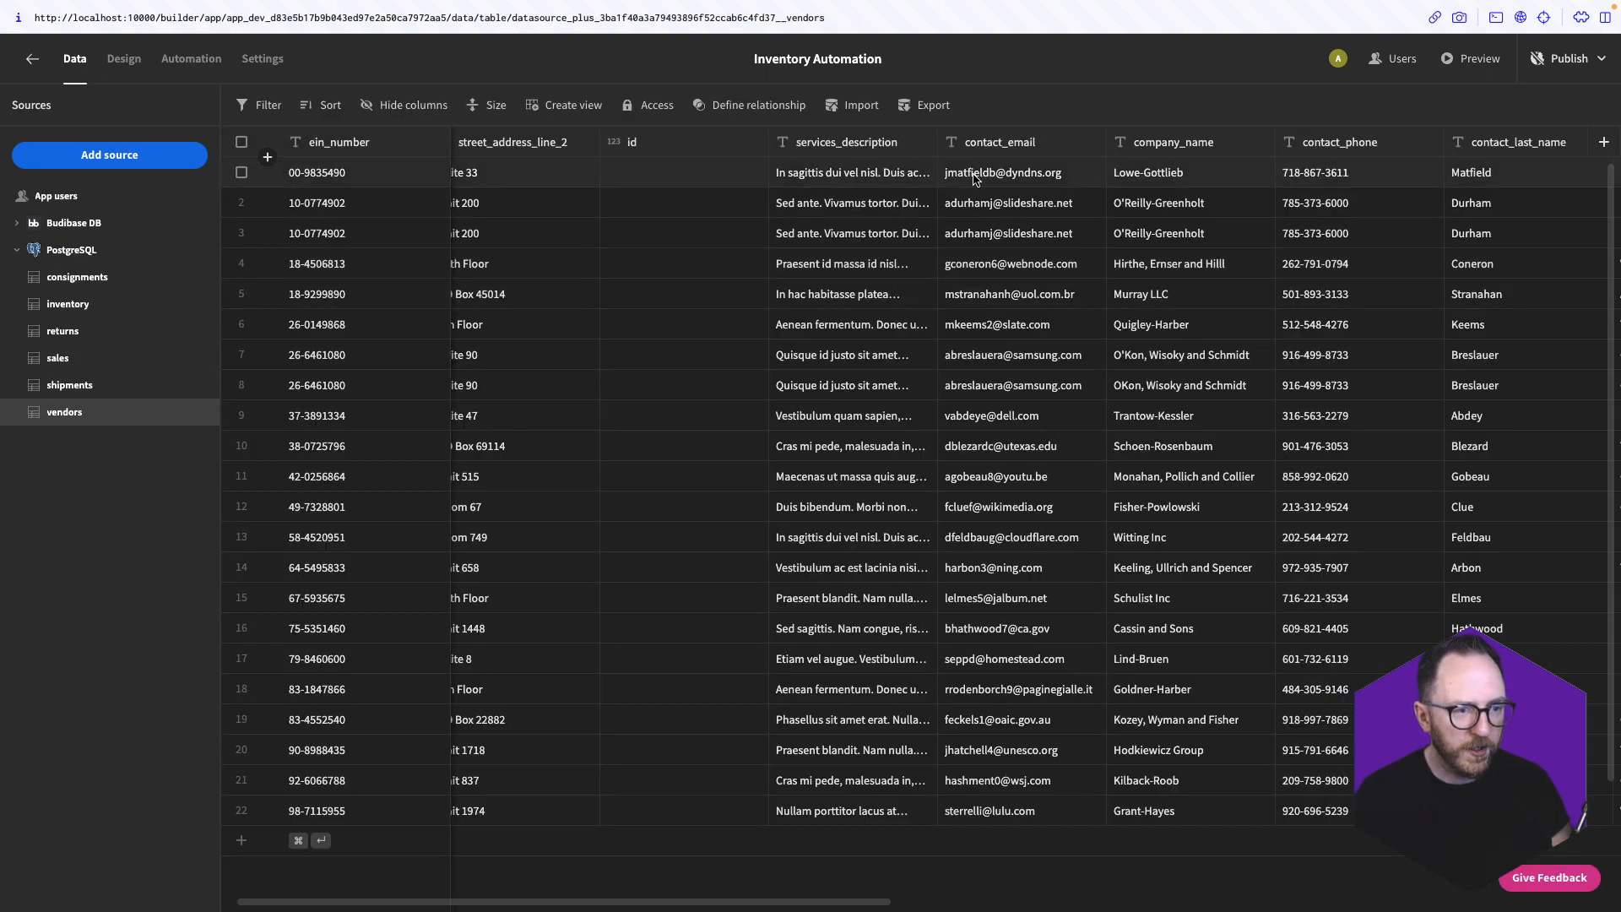
left_click(190, 58)
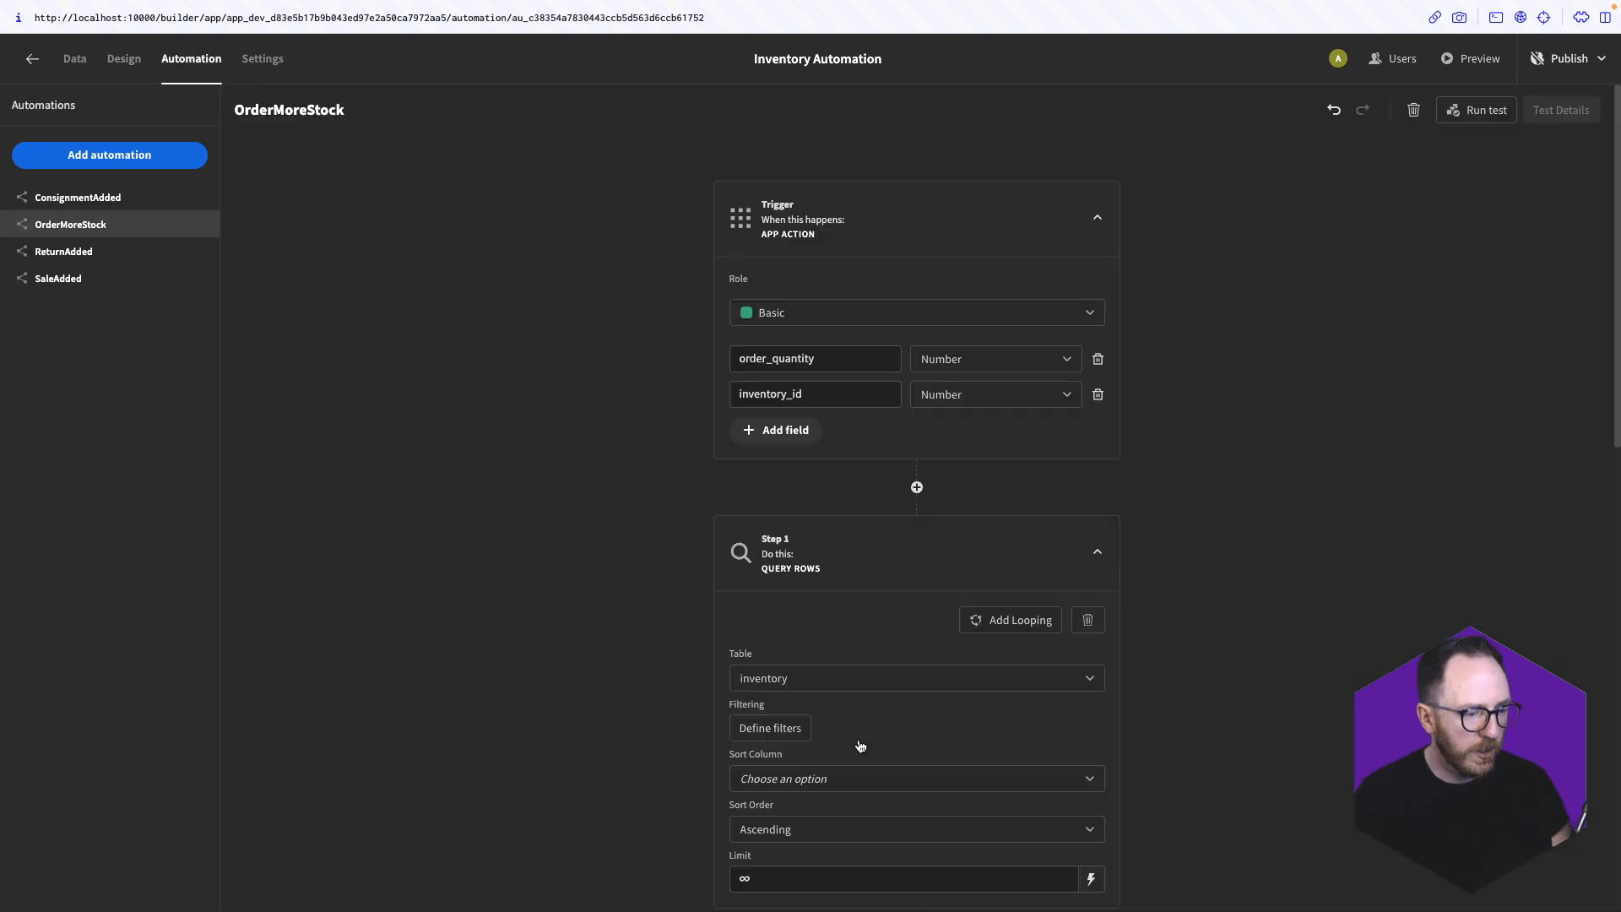
scroll(860, 745, "down", 6)
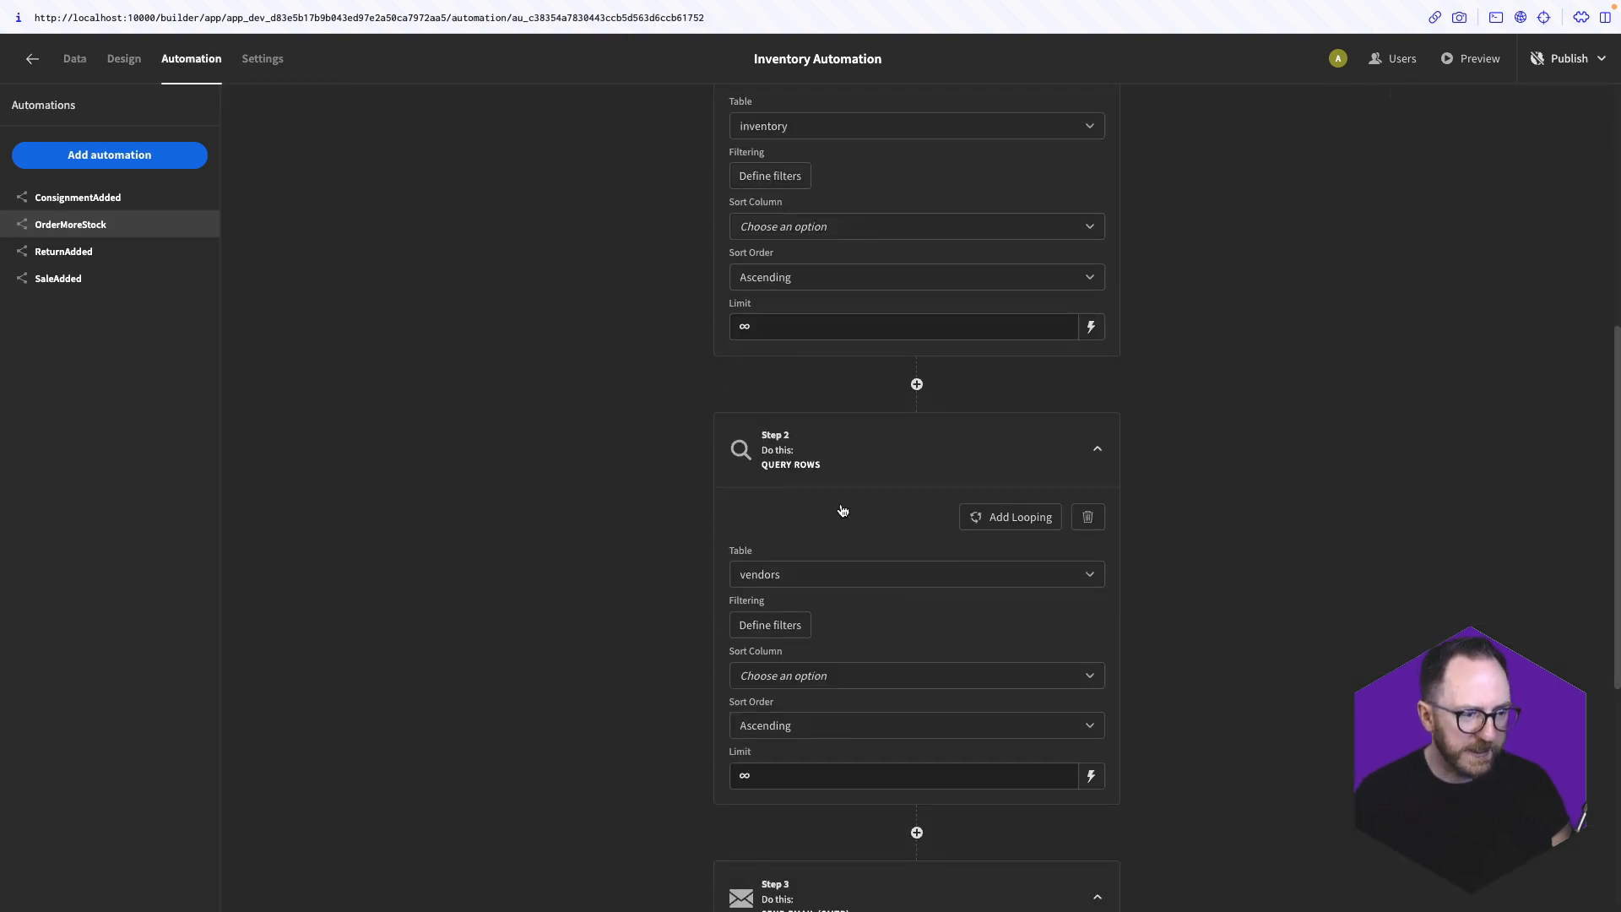
scroll(843, 510, "down", 5)
left_click(1089, 630)
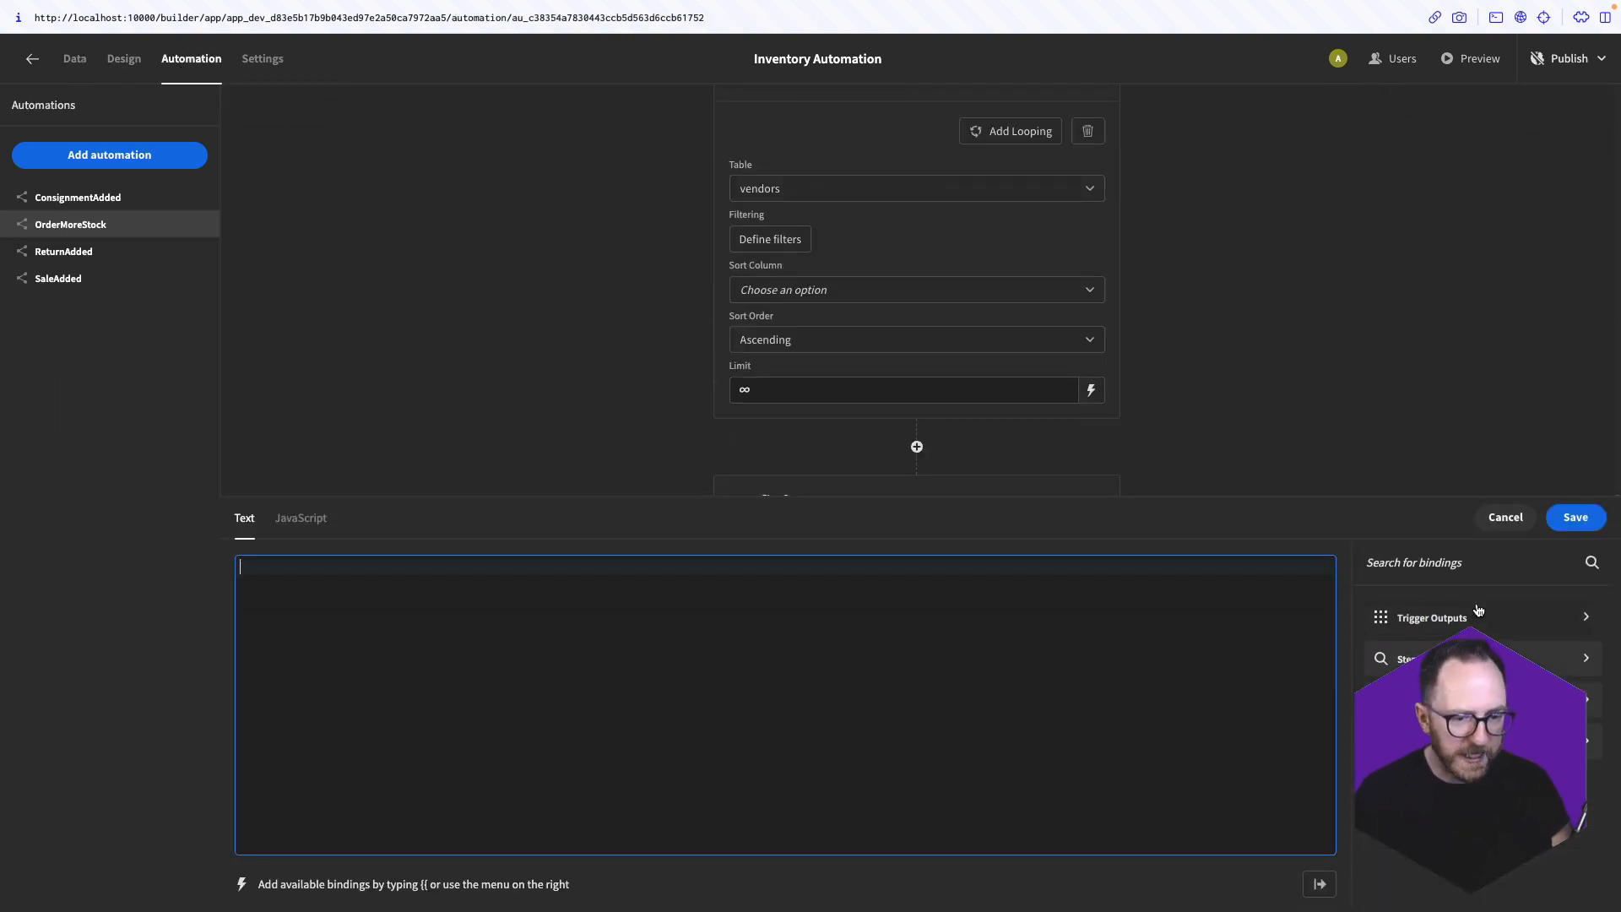
left_click(1402, 659)
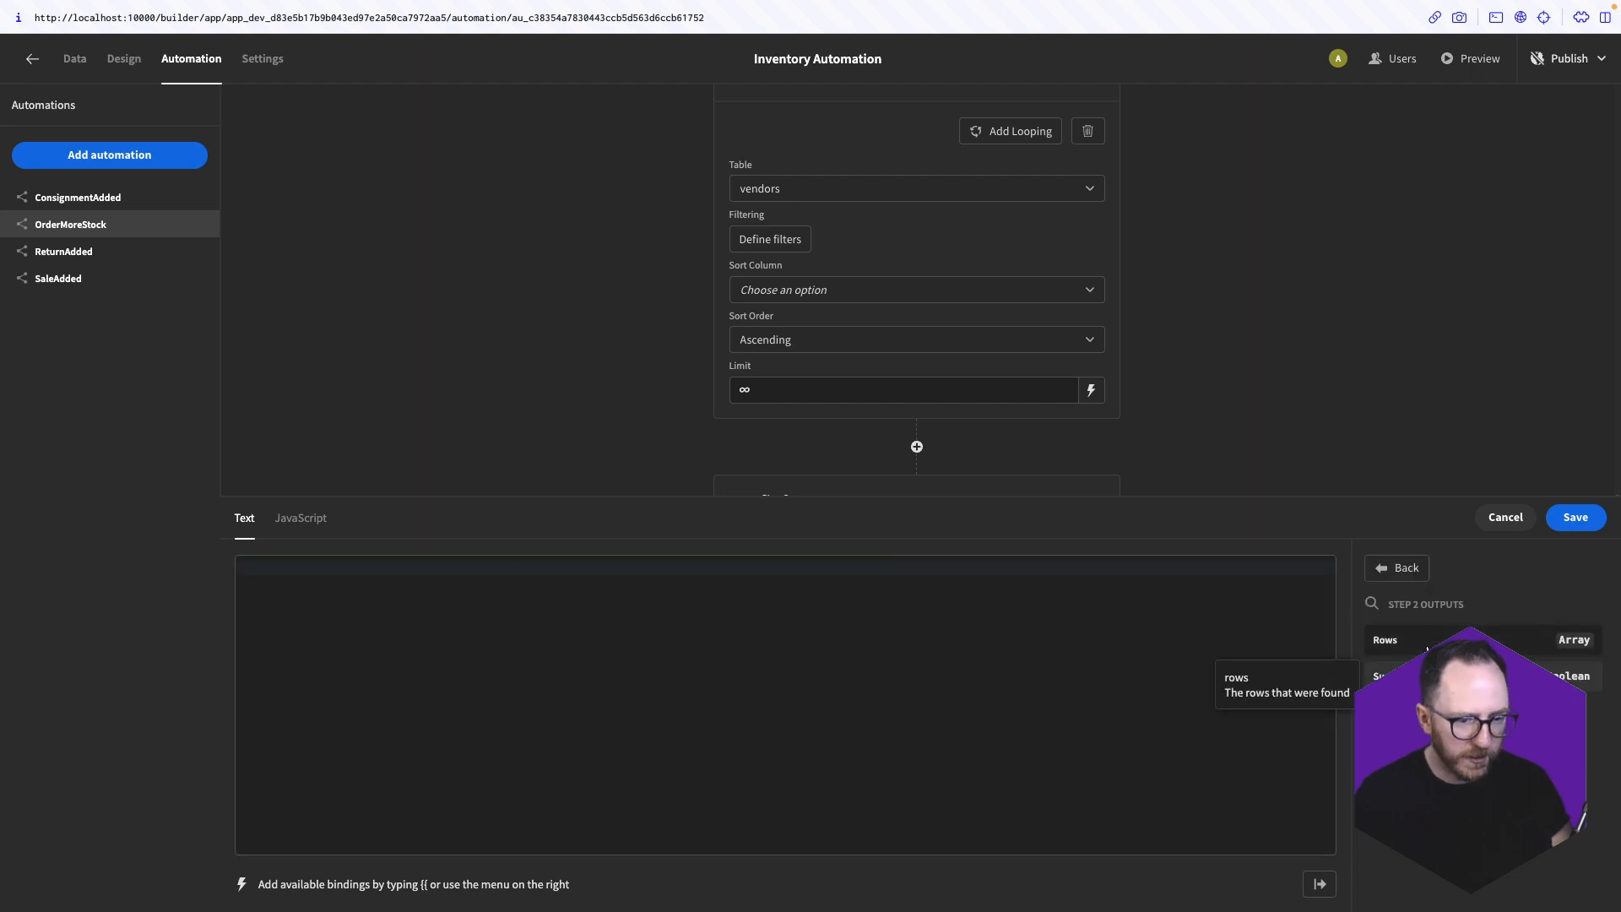
left_click(1402, 640)
left_click(346, 566)
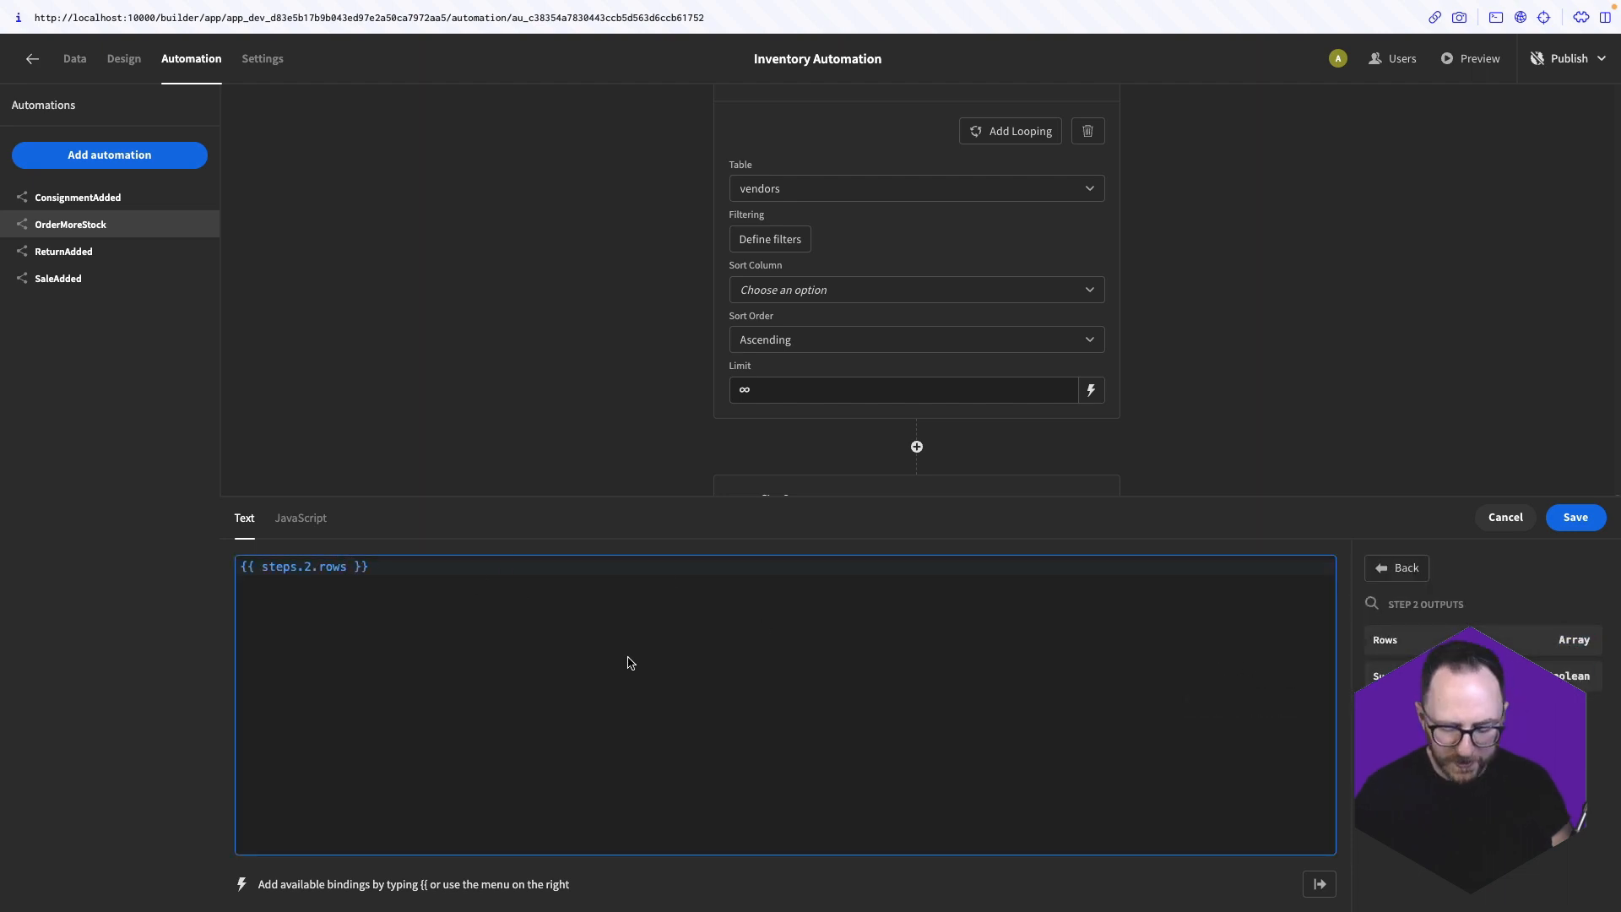
type(".0.")
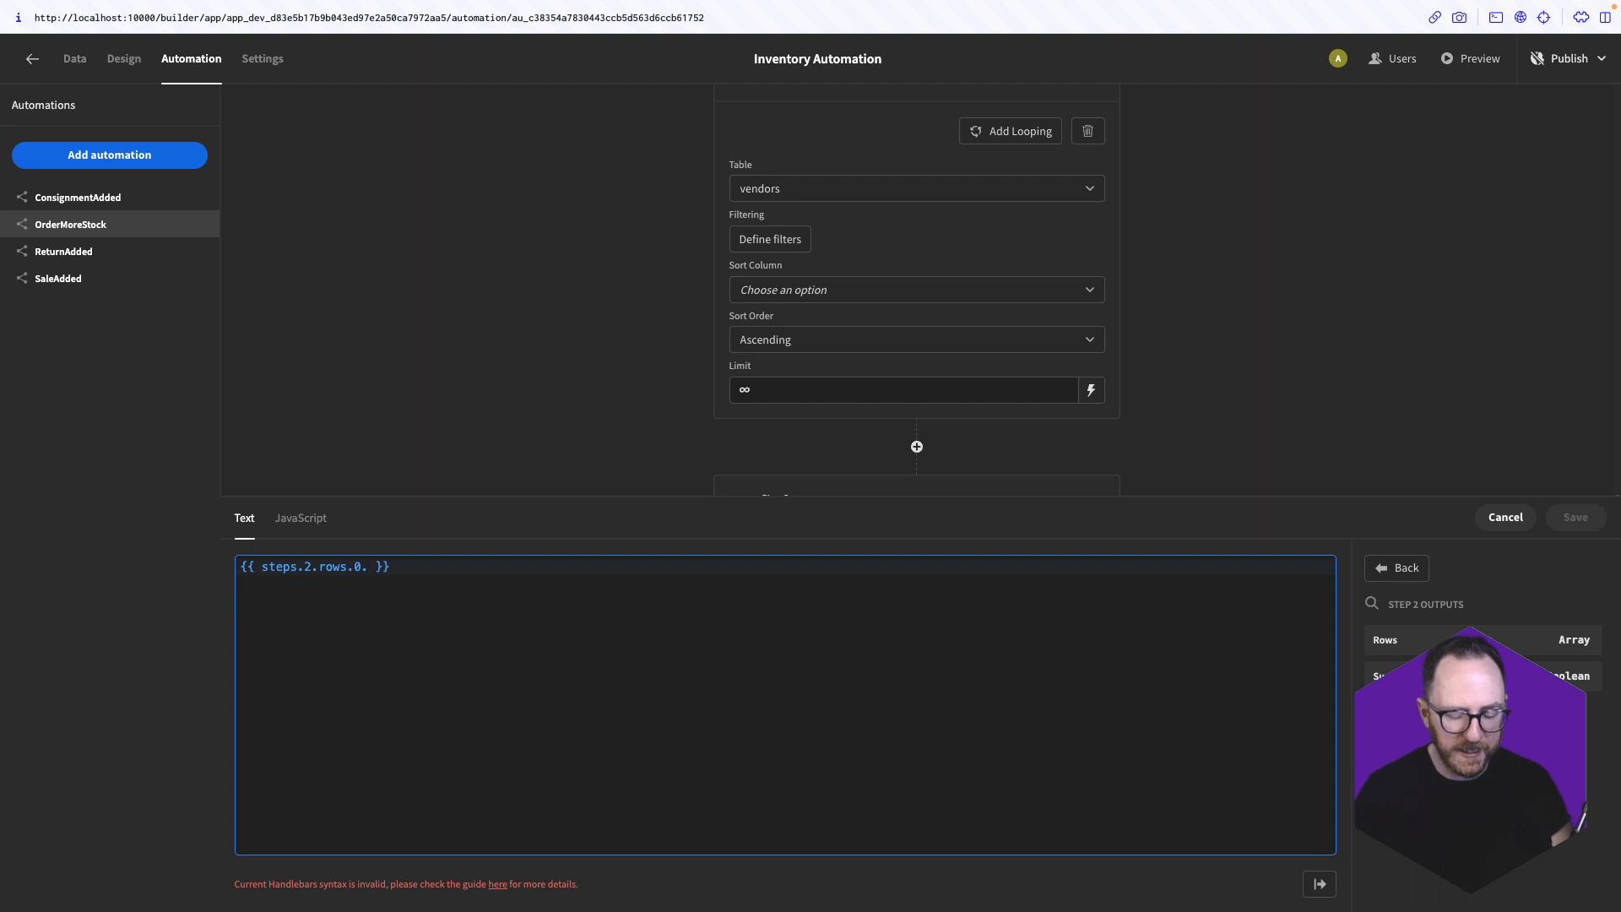
type("contact_email")
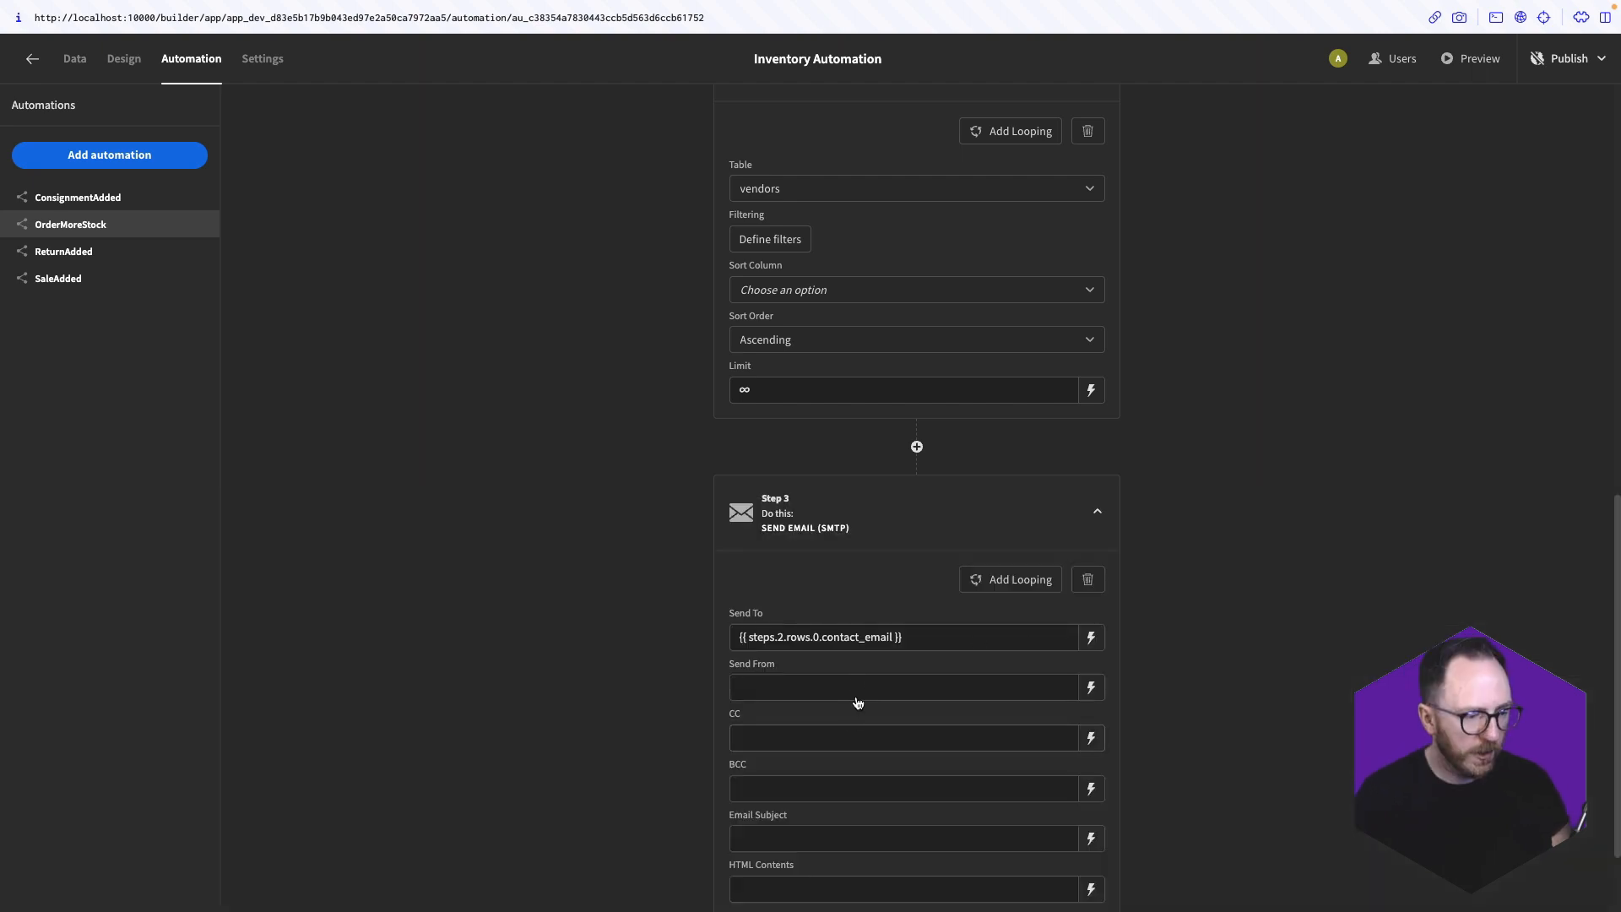
Enter the sender's e-mail address in Send From and set the Email Subject to "Order request: {{ steps.1.rows.0.item_name }}"
left_click(853, 680)
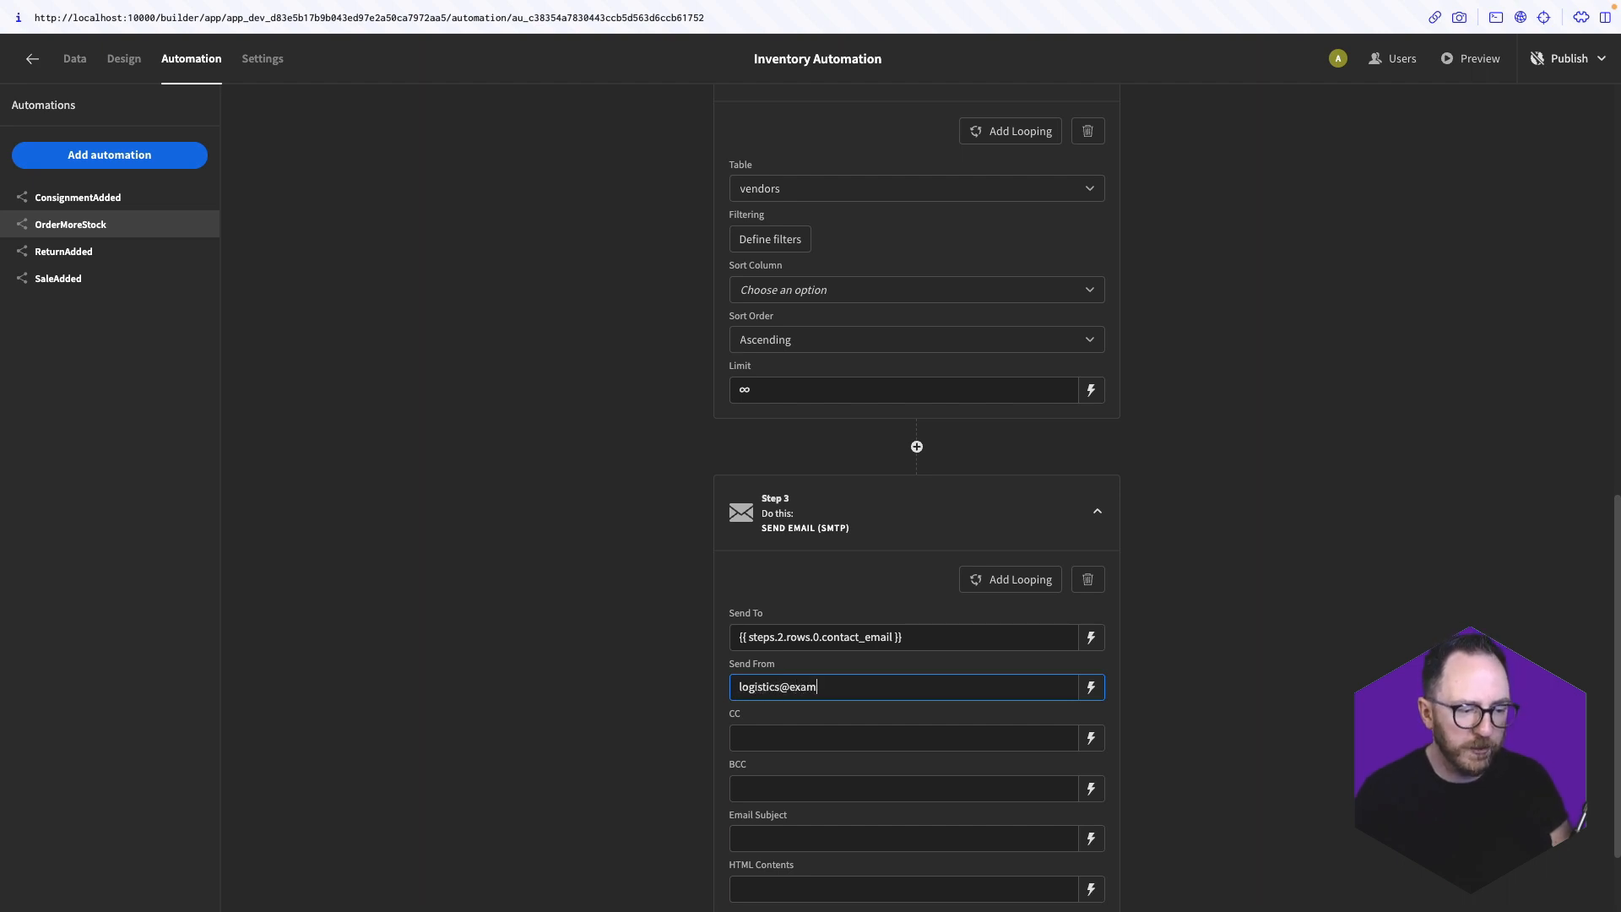
scroll(817, 712, "down", 2)
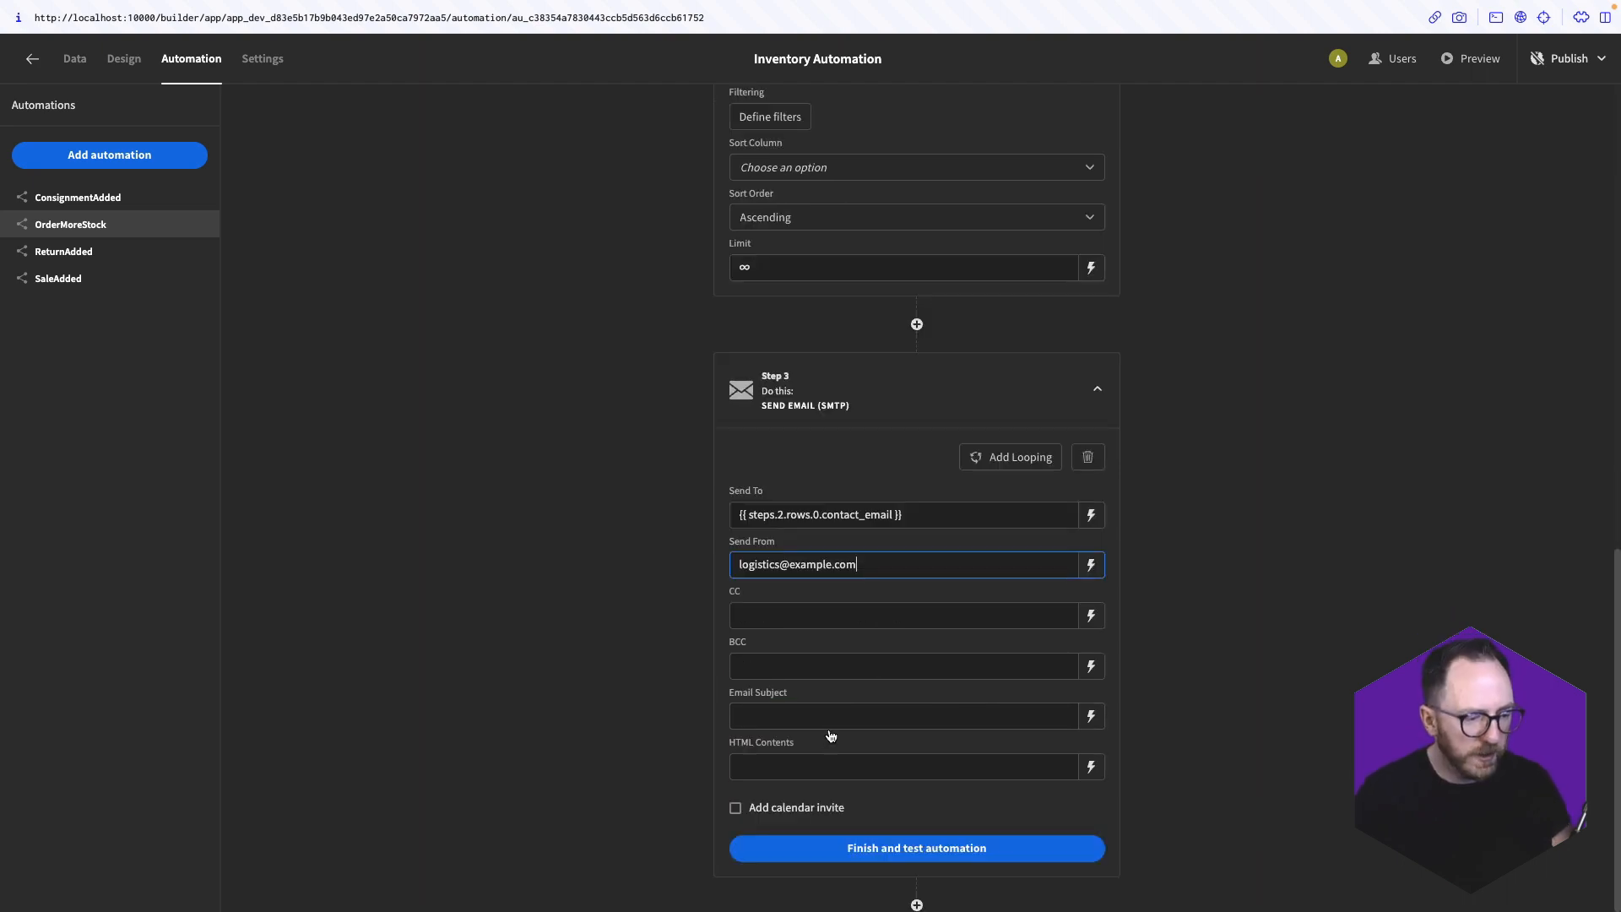
left_click(1090, 716)
type("Order request:")
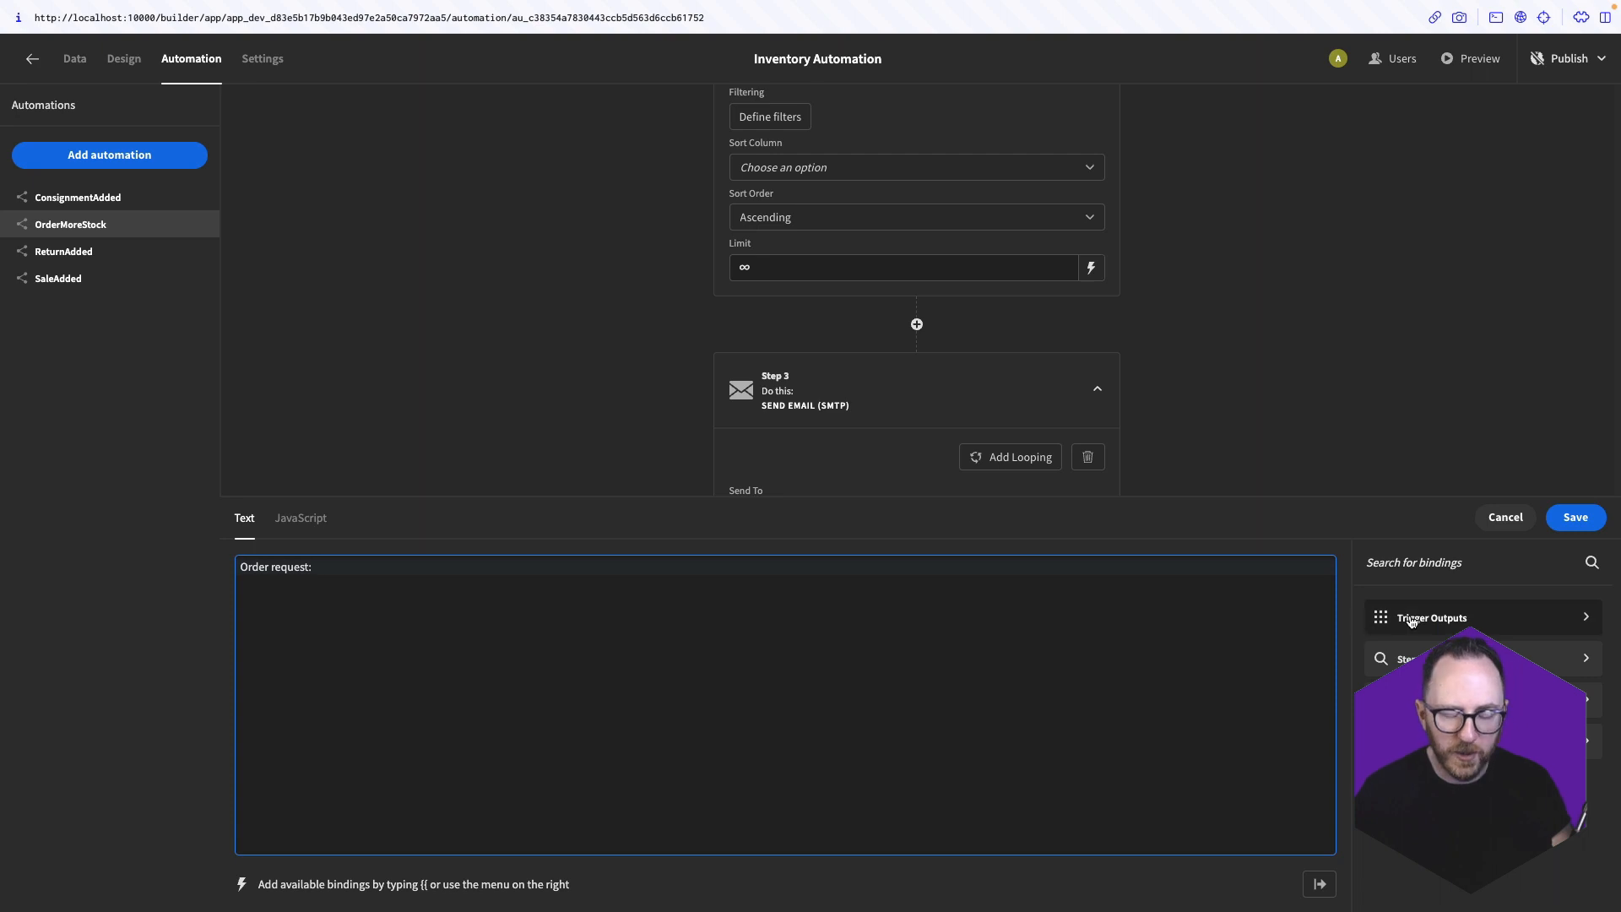
left_click(1410, 658)
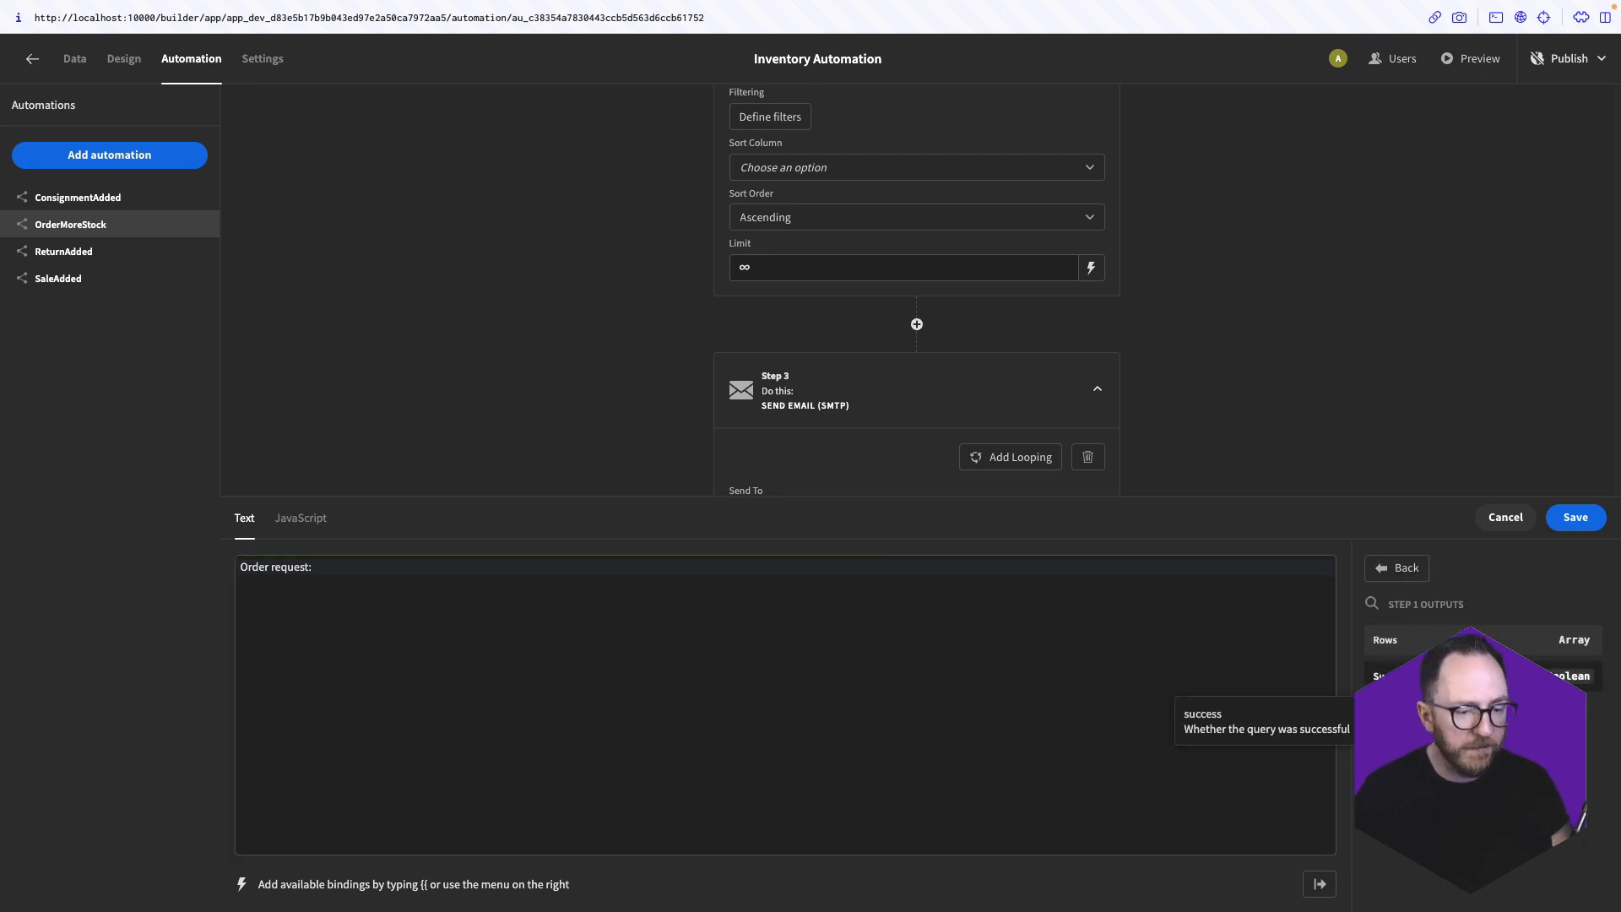
left_click(1401, 639)
left_click(425, 566)
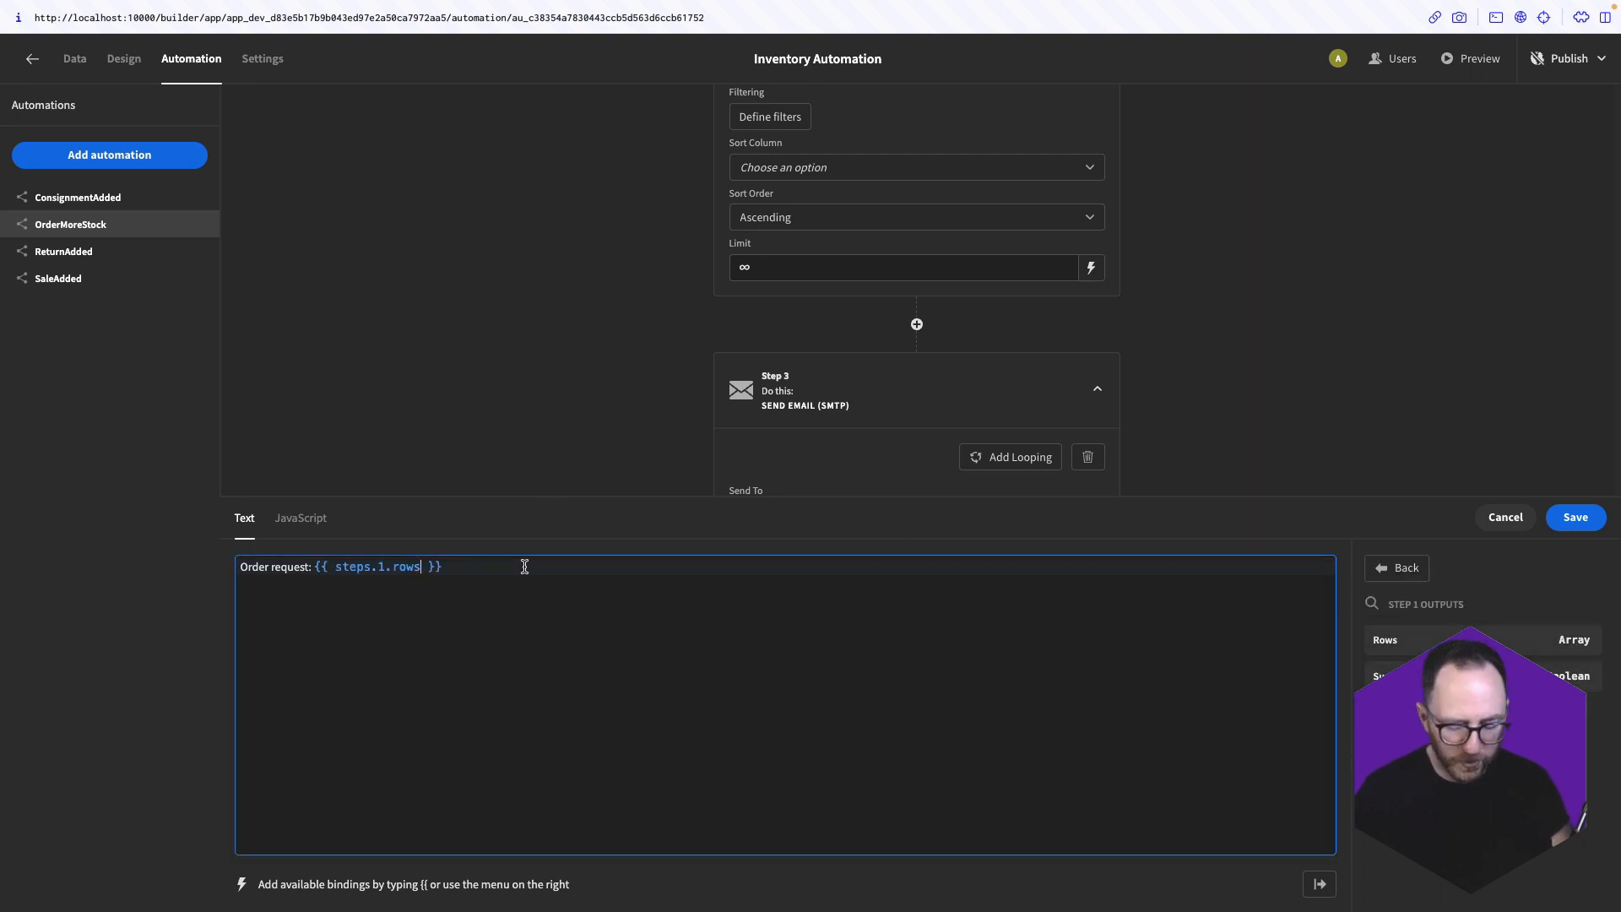
type(".0.")
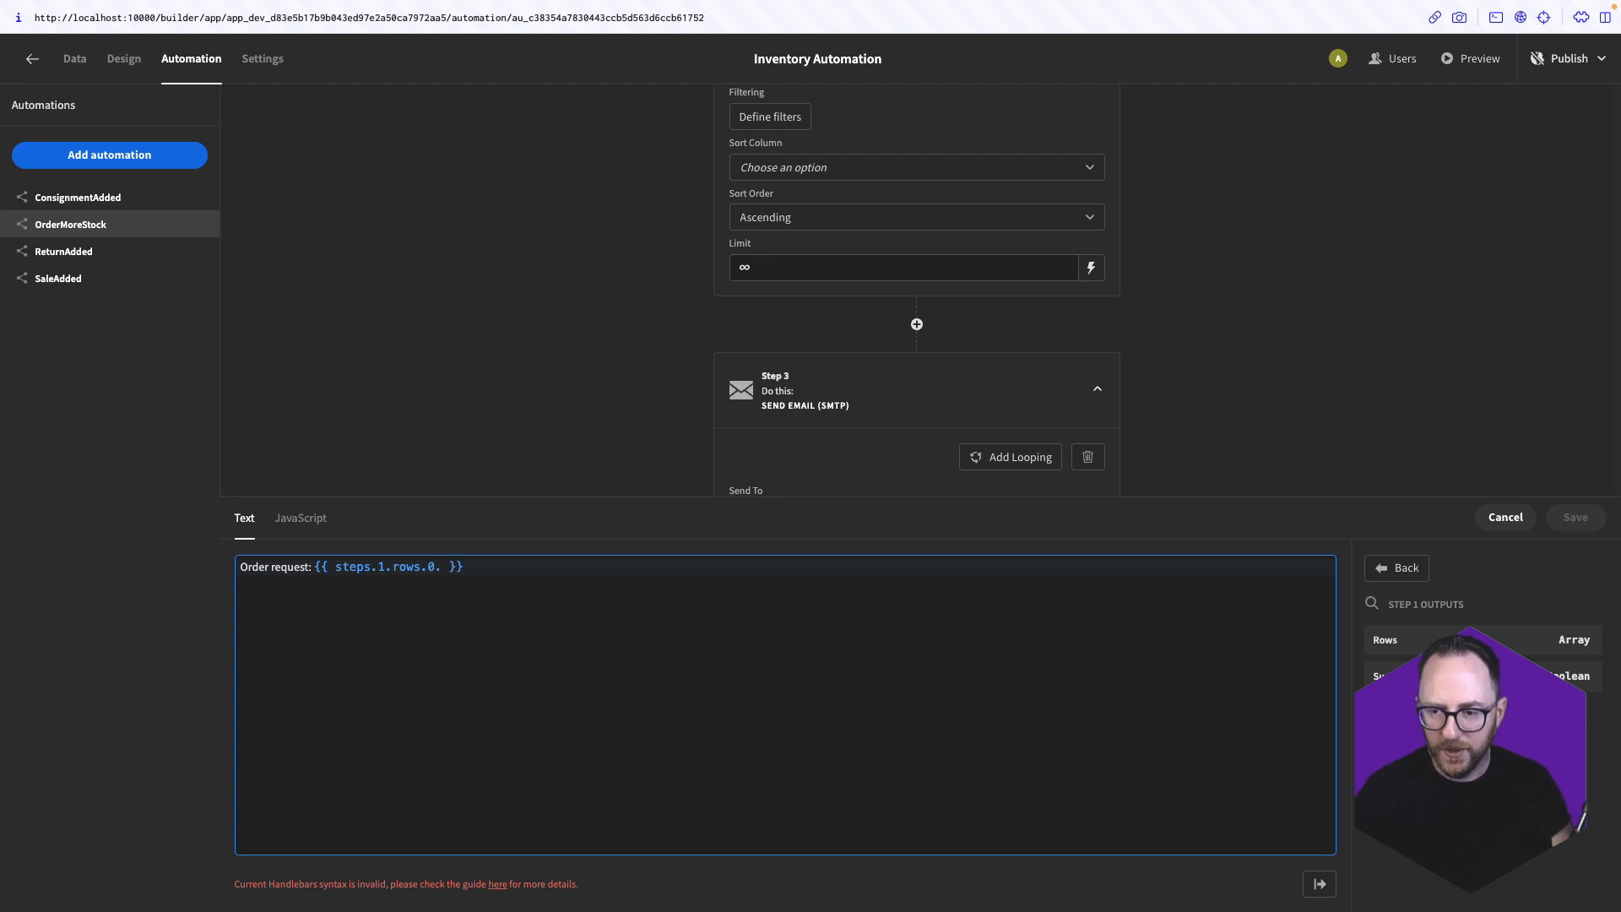
type("item_name")
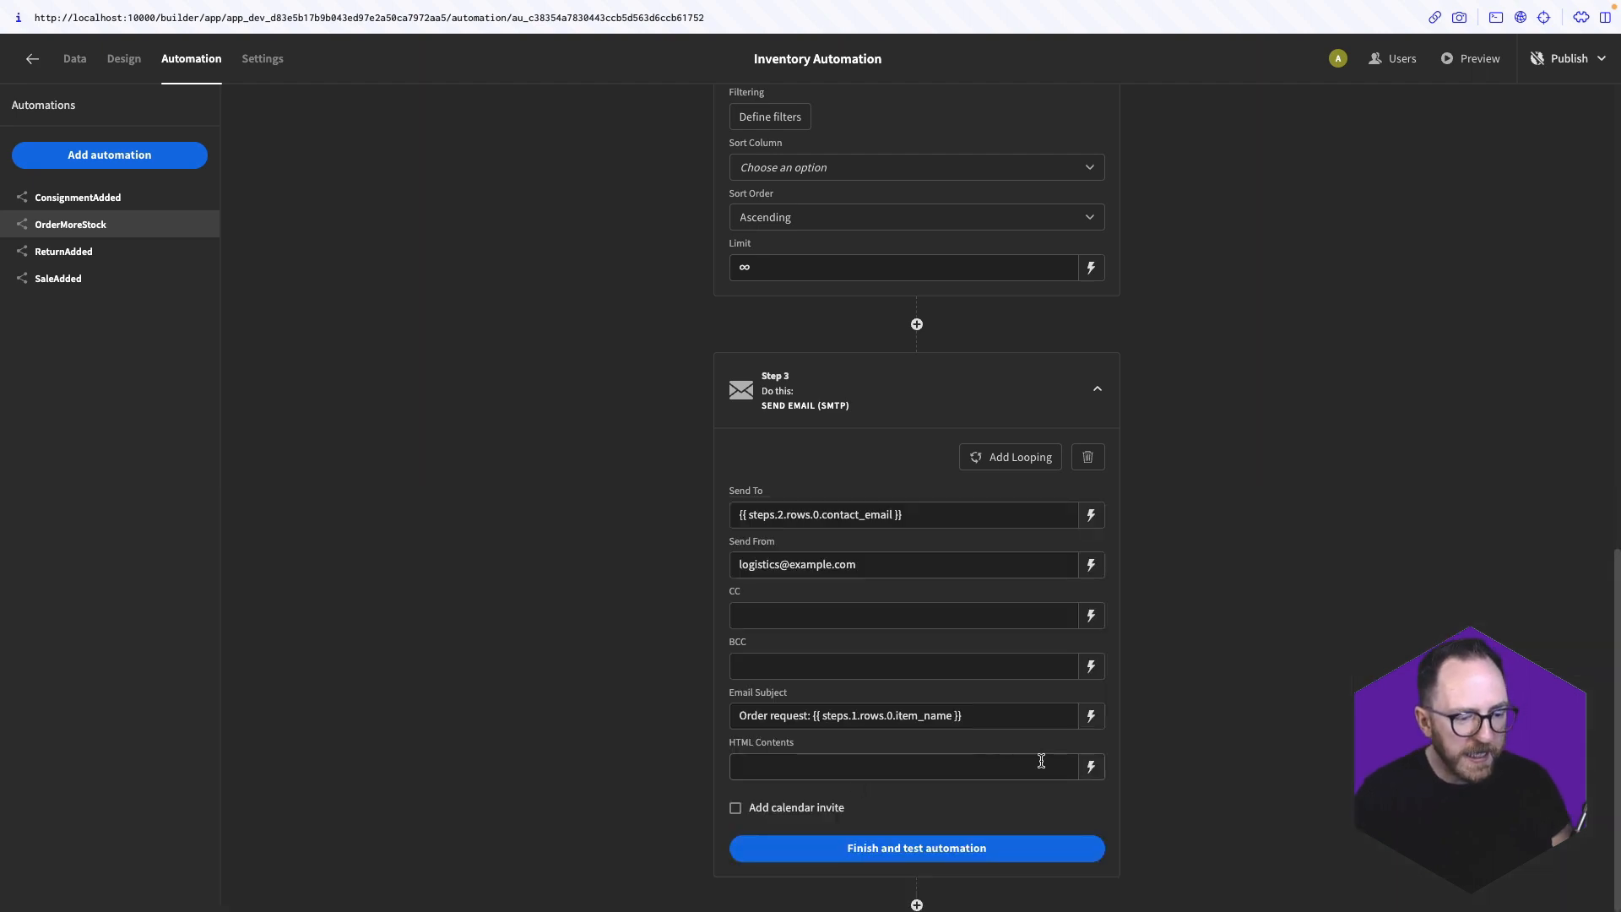
Start the email's HTML Contents with the greeting "<p>Dear {{ steps.2.rows.0.contact_first_name }},</p>"
left_click(1091, 766)
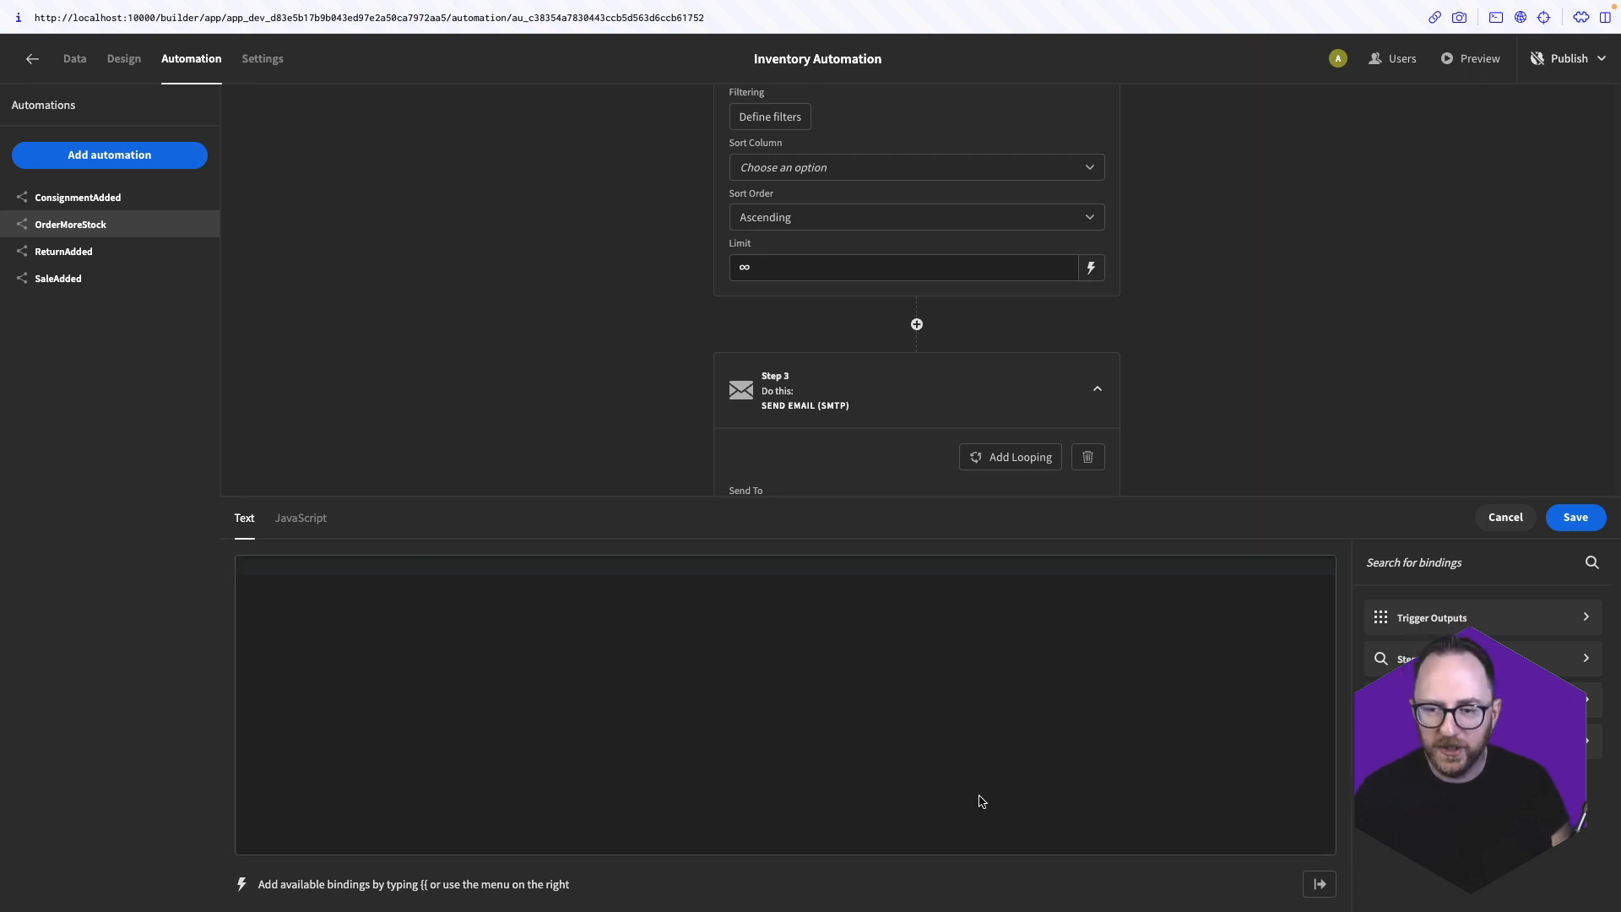
left_click(928, 652)
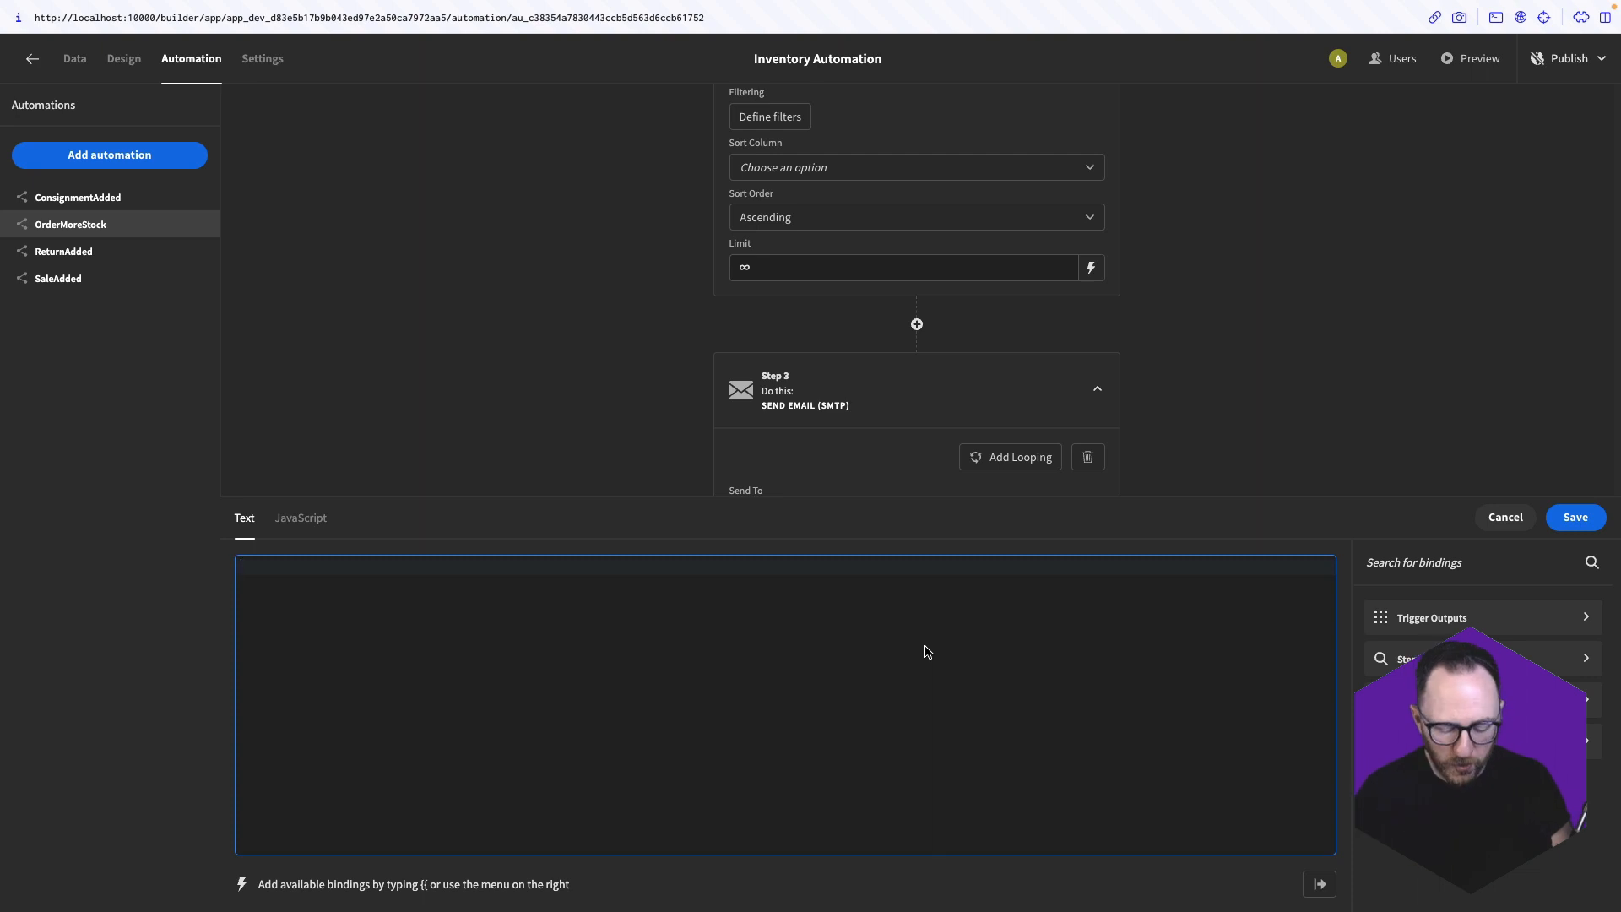
type("<p>Dear")
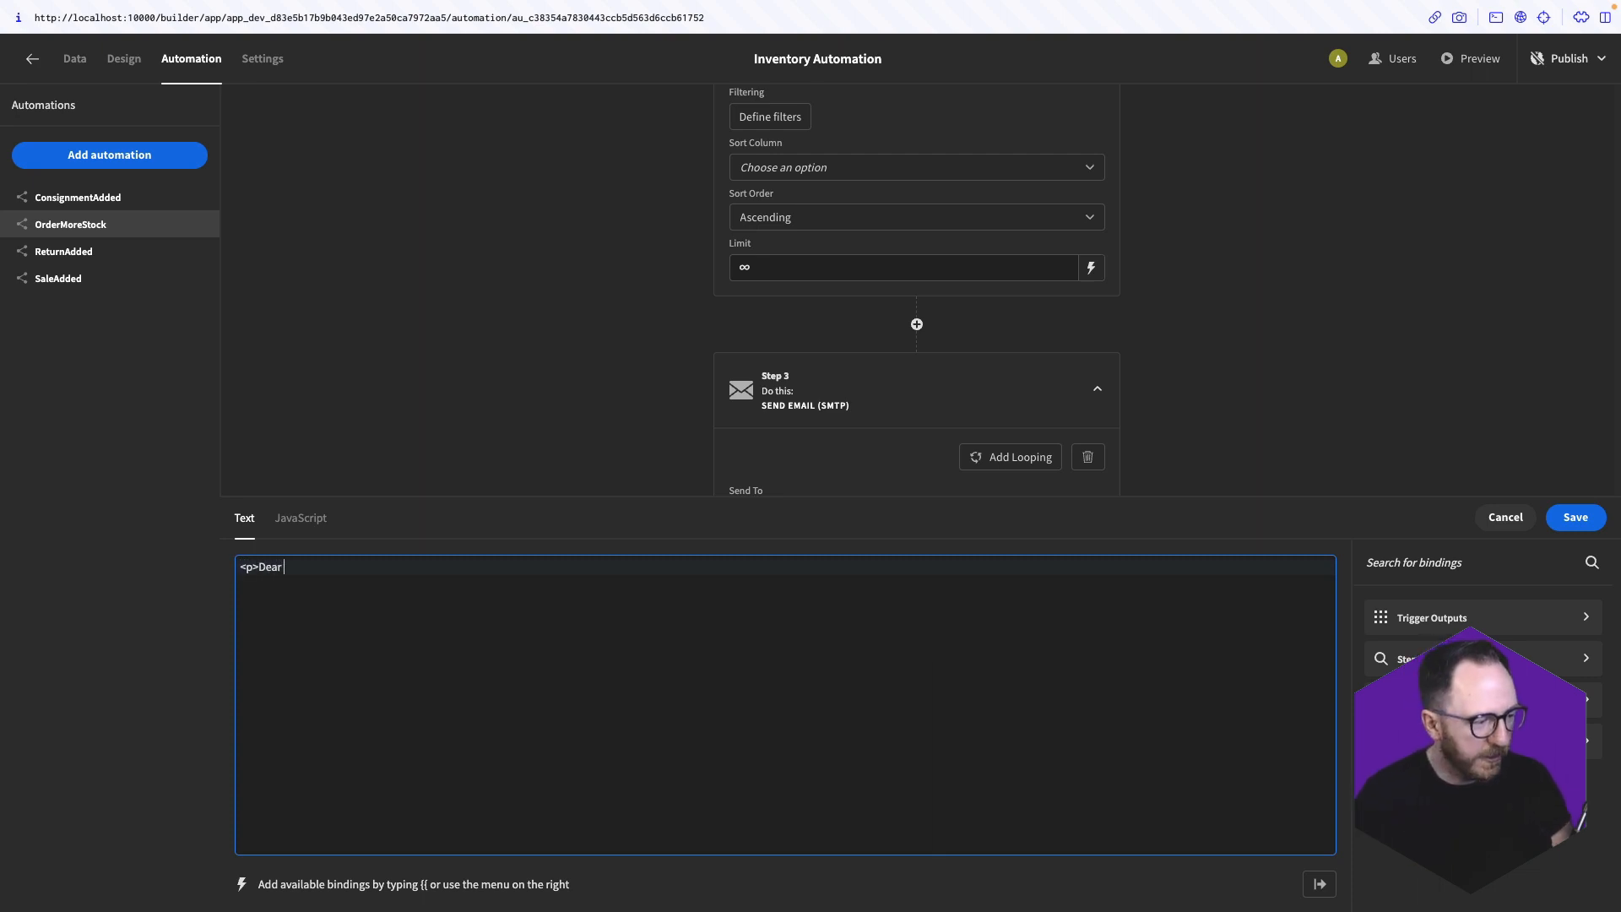
left_click(1426, 700)
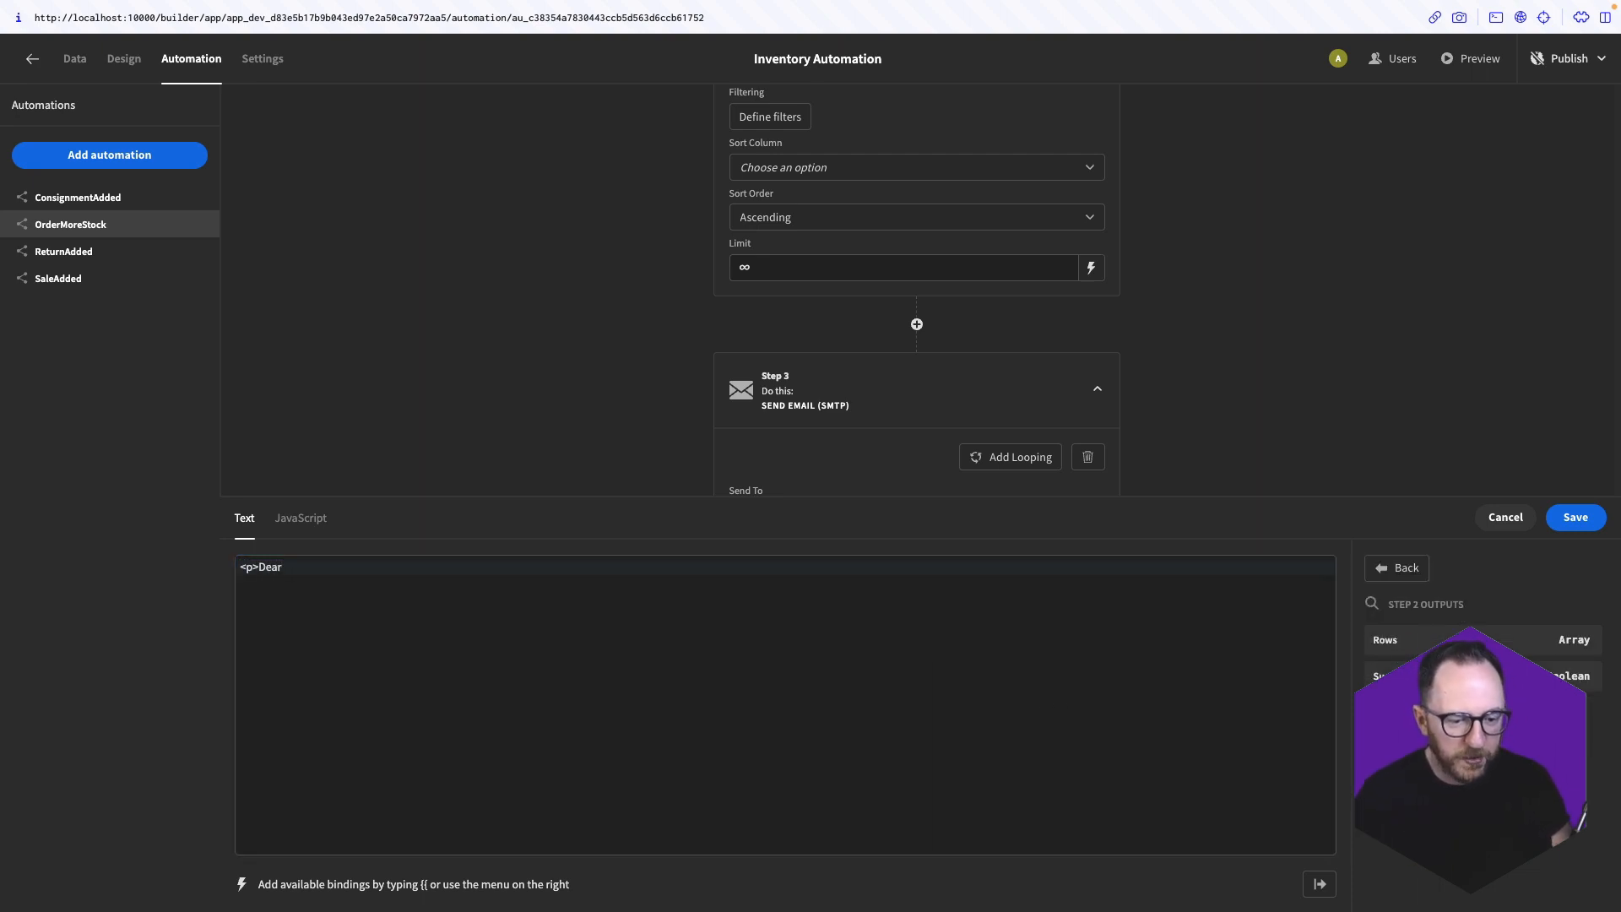
left_click(1401, 649)
left_click(401, 570)
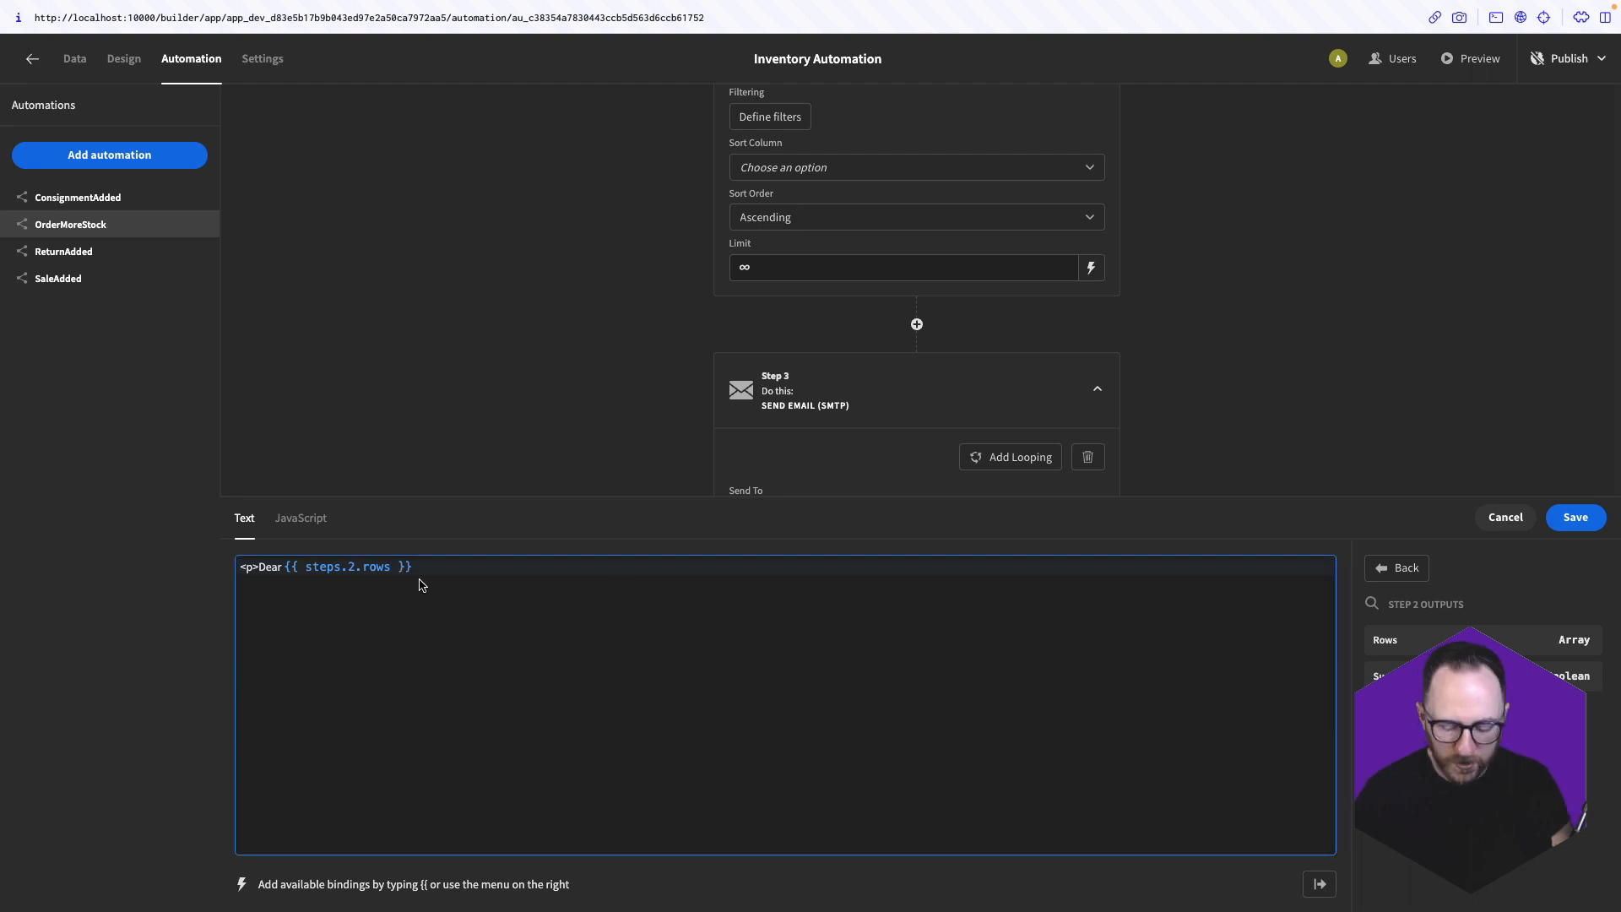
type(".0.contact_first")
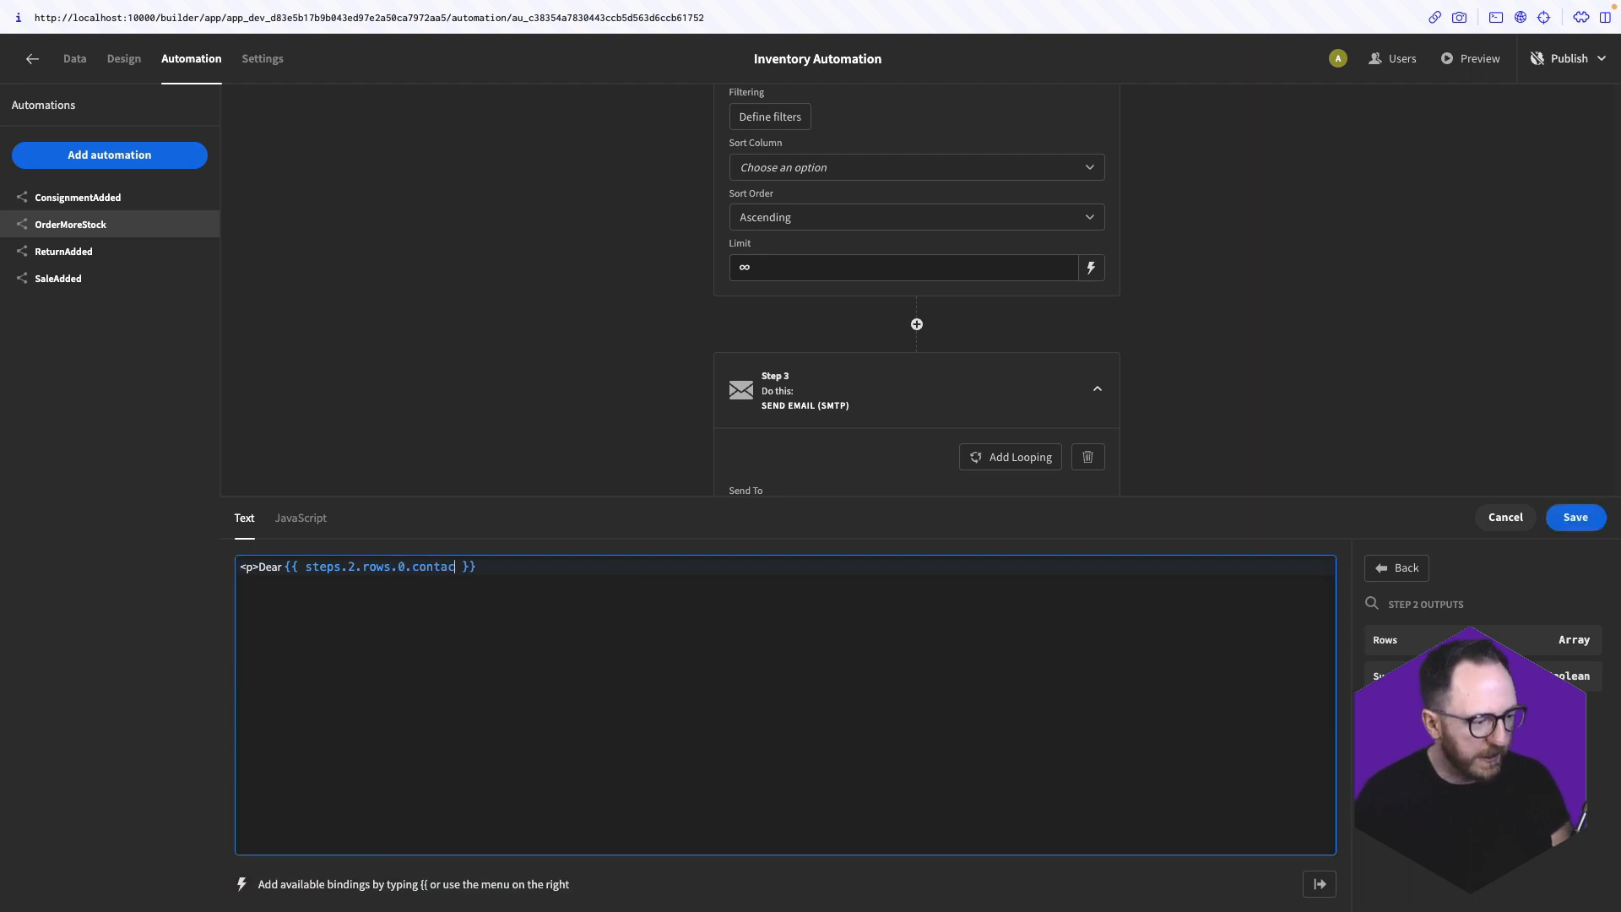
type("_name")
key("End")
type(",")
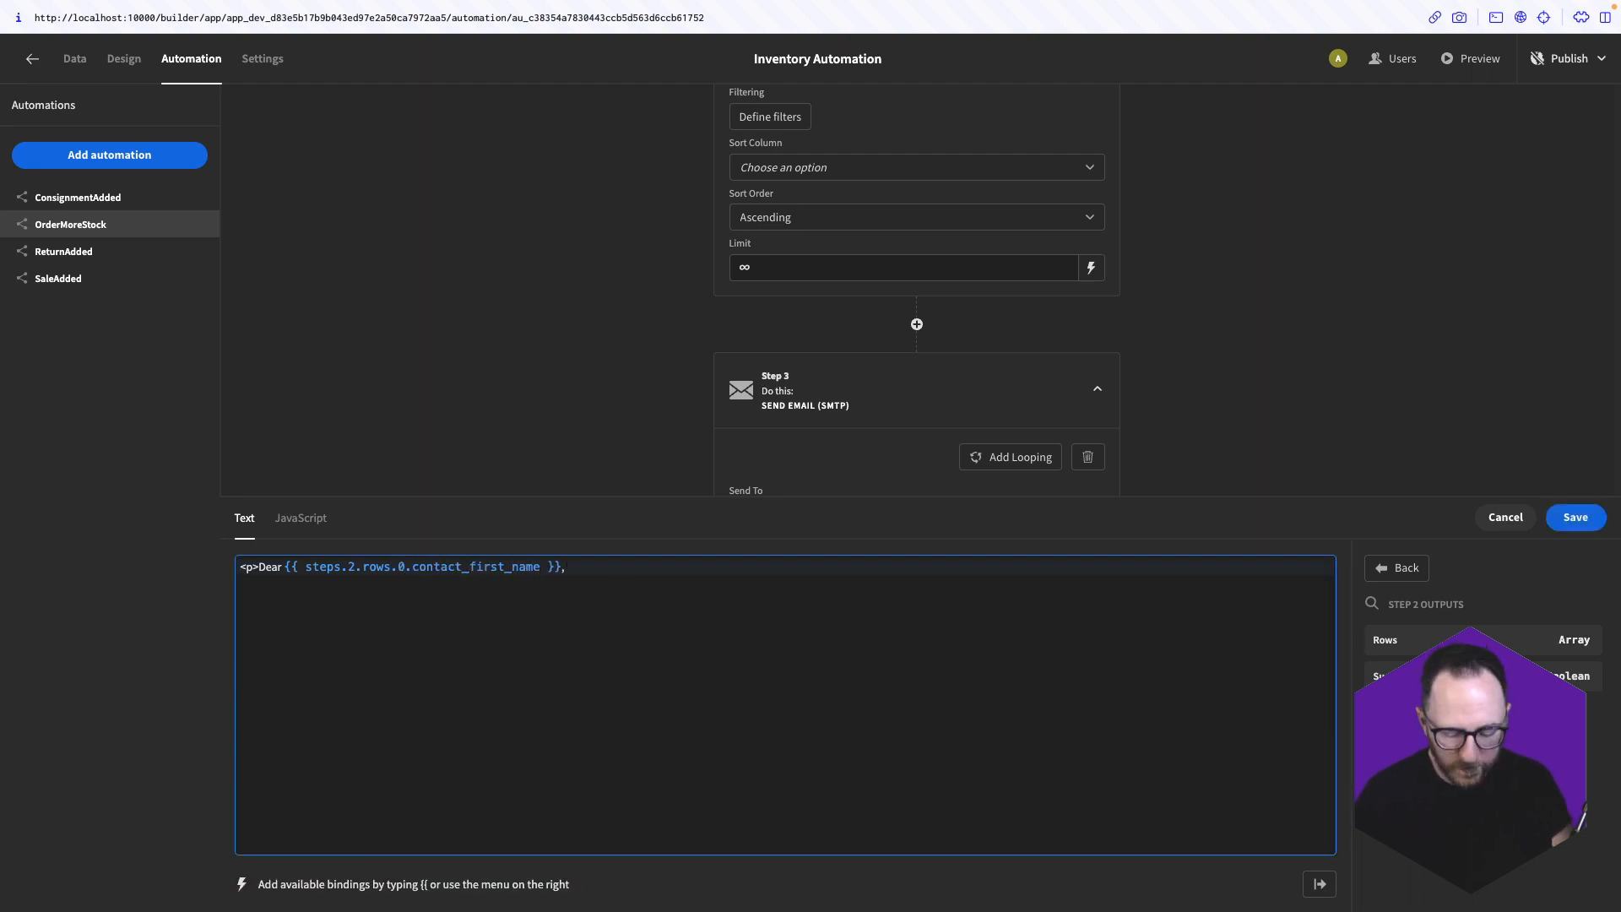
type("</p>")
Add a second paragraph to the email body starting with "<p>We require {{ trigger.fields.quantity }}"
key("Return")
key("Return")
type("<p>We require")
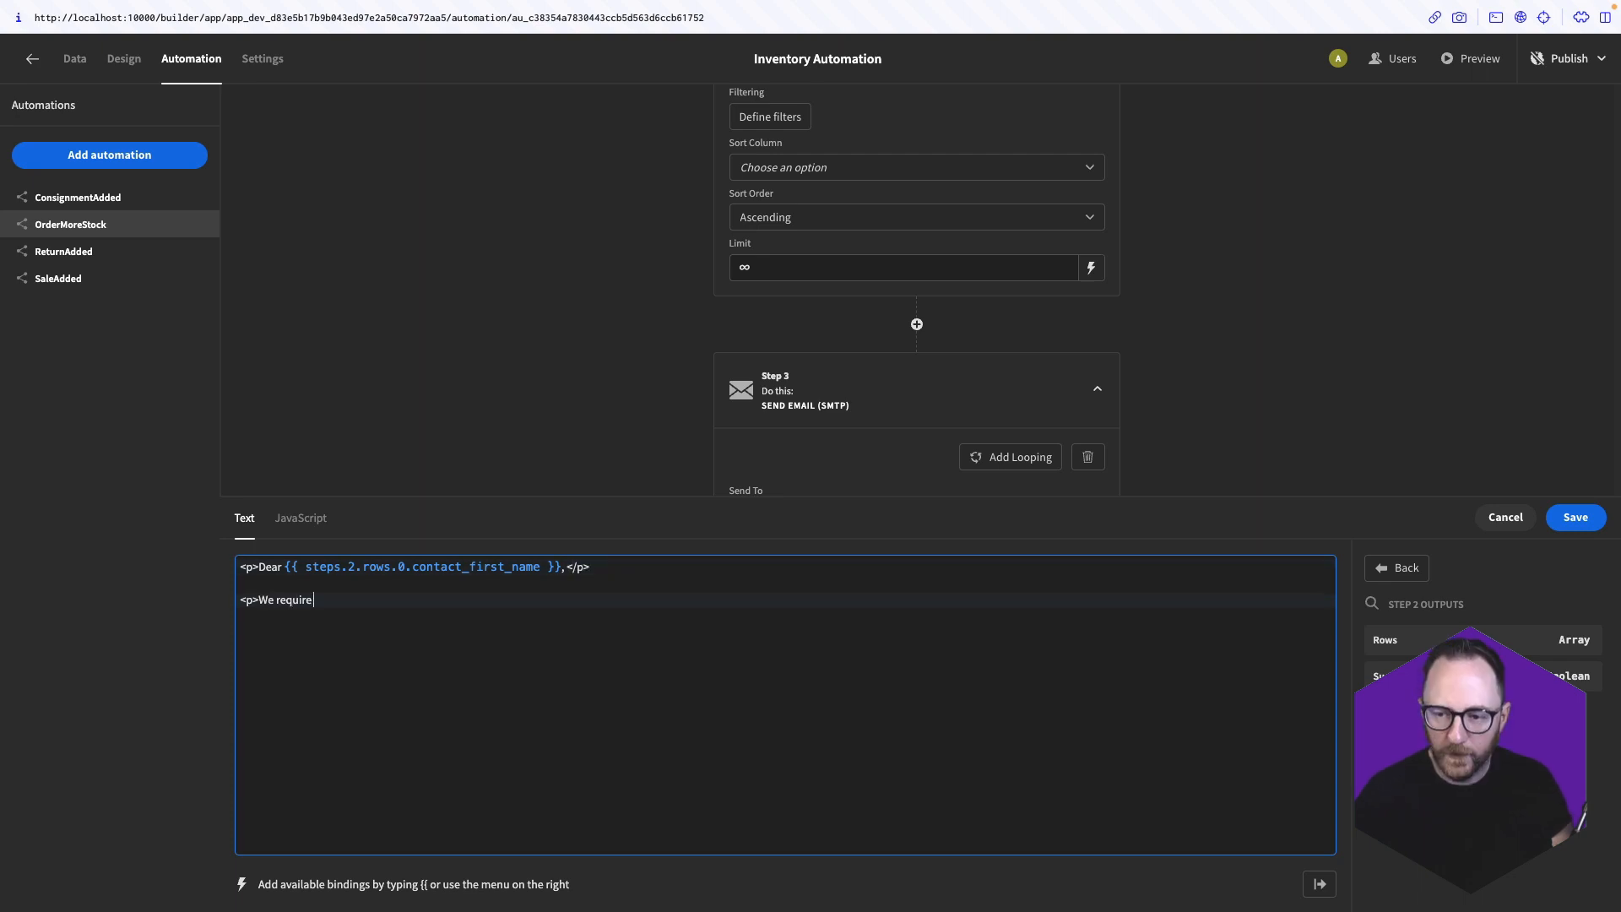
left_click(1395, 567)
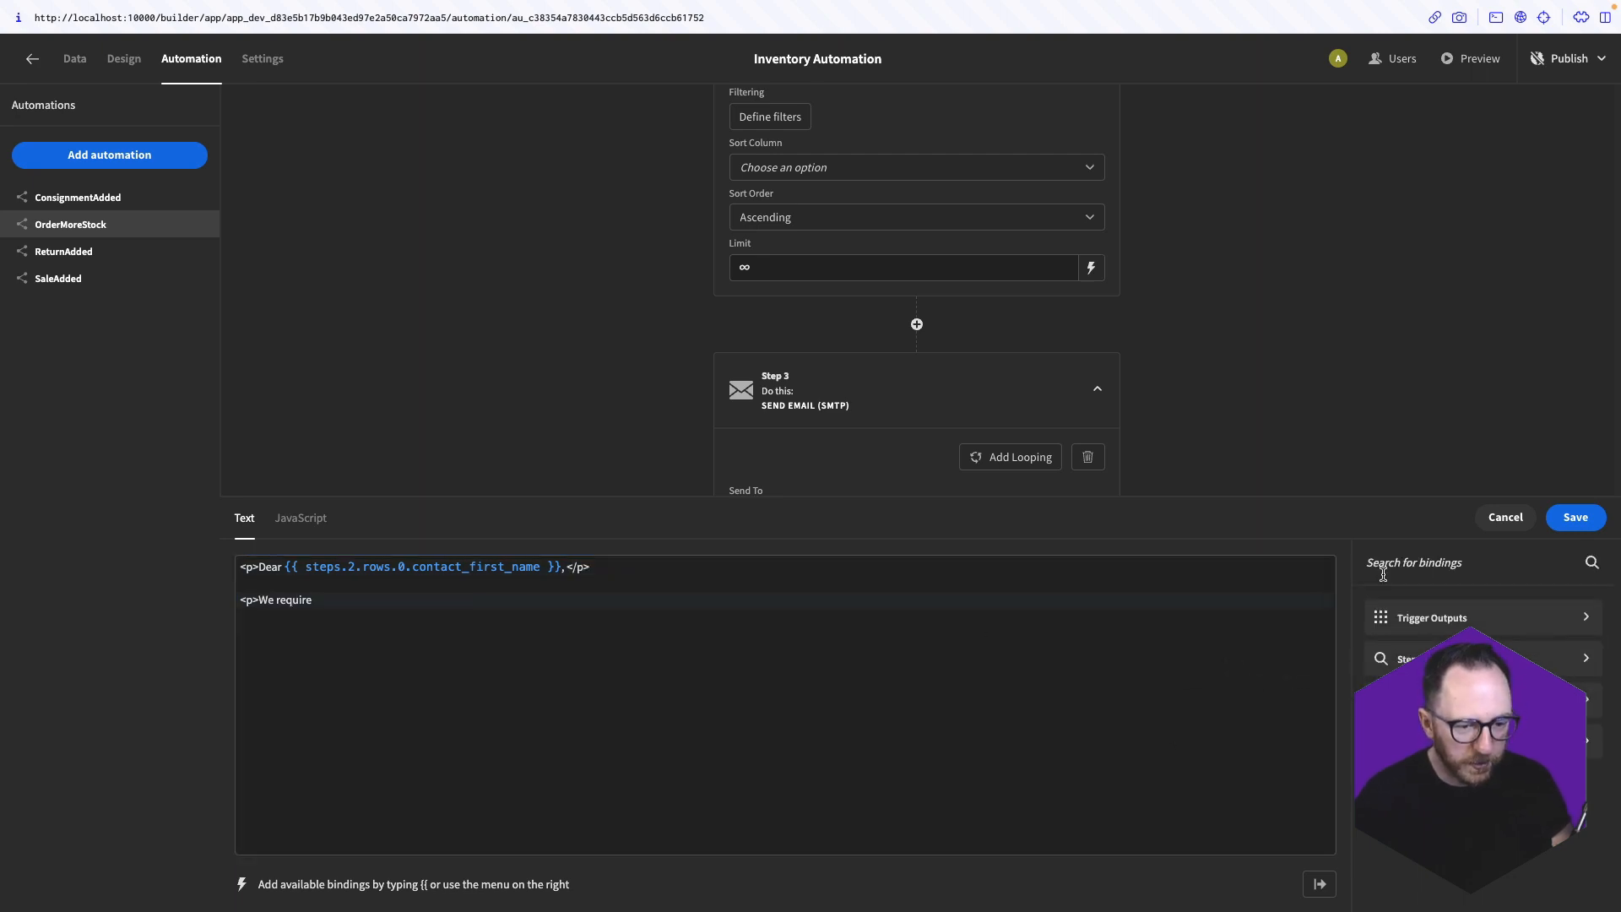
left_click(1409, 619)
left_click(1410, 639)
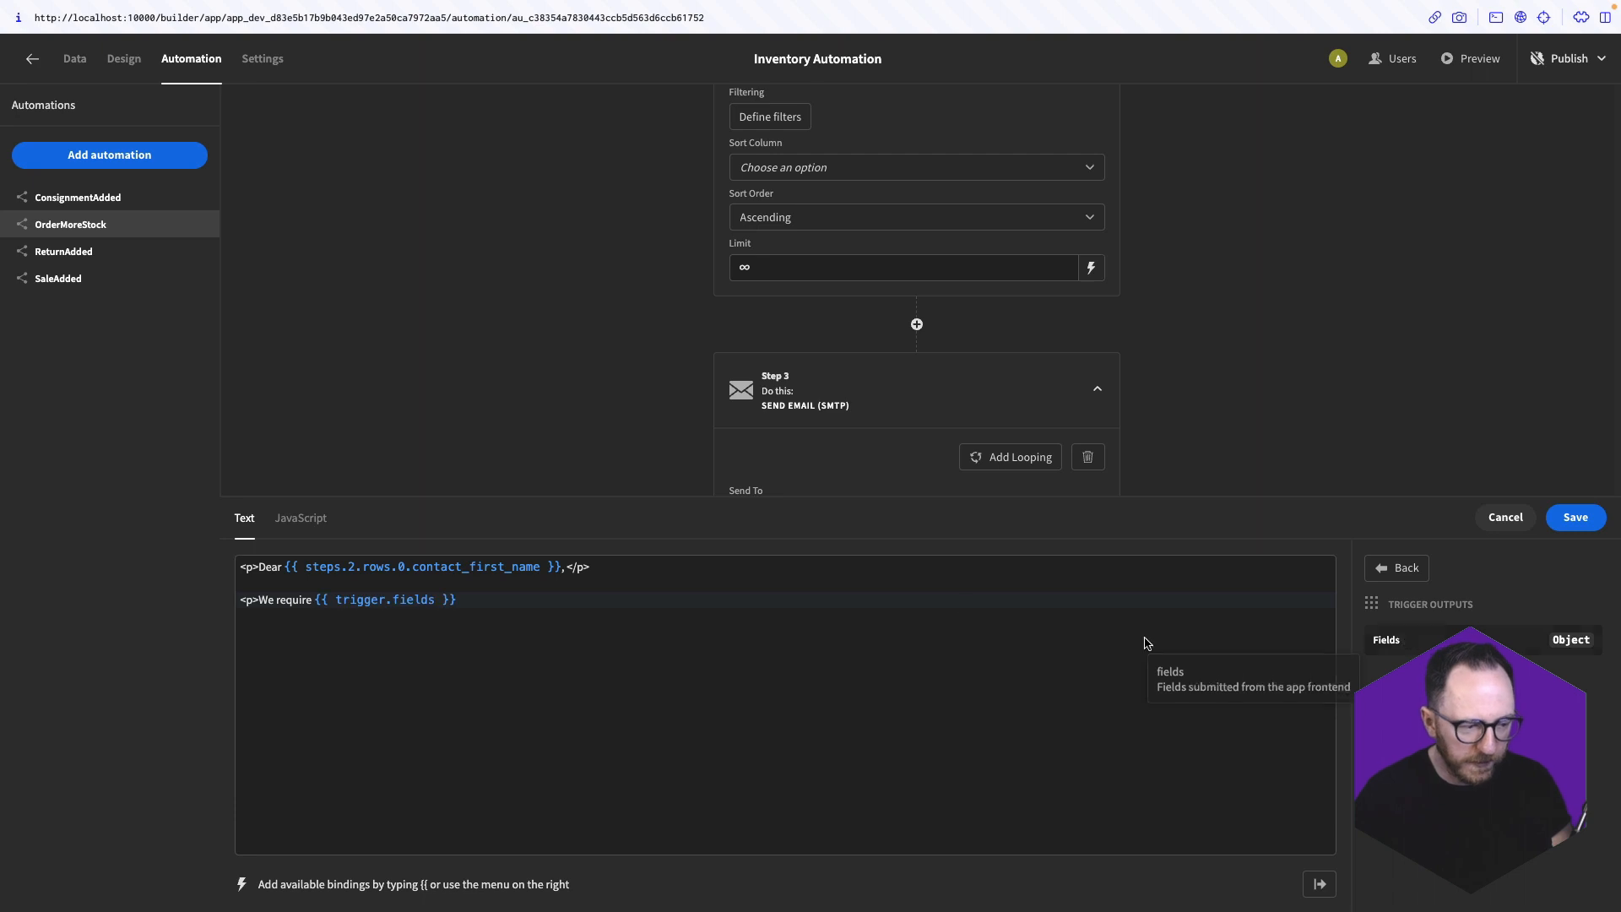
left_click(439, 599)
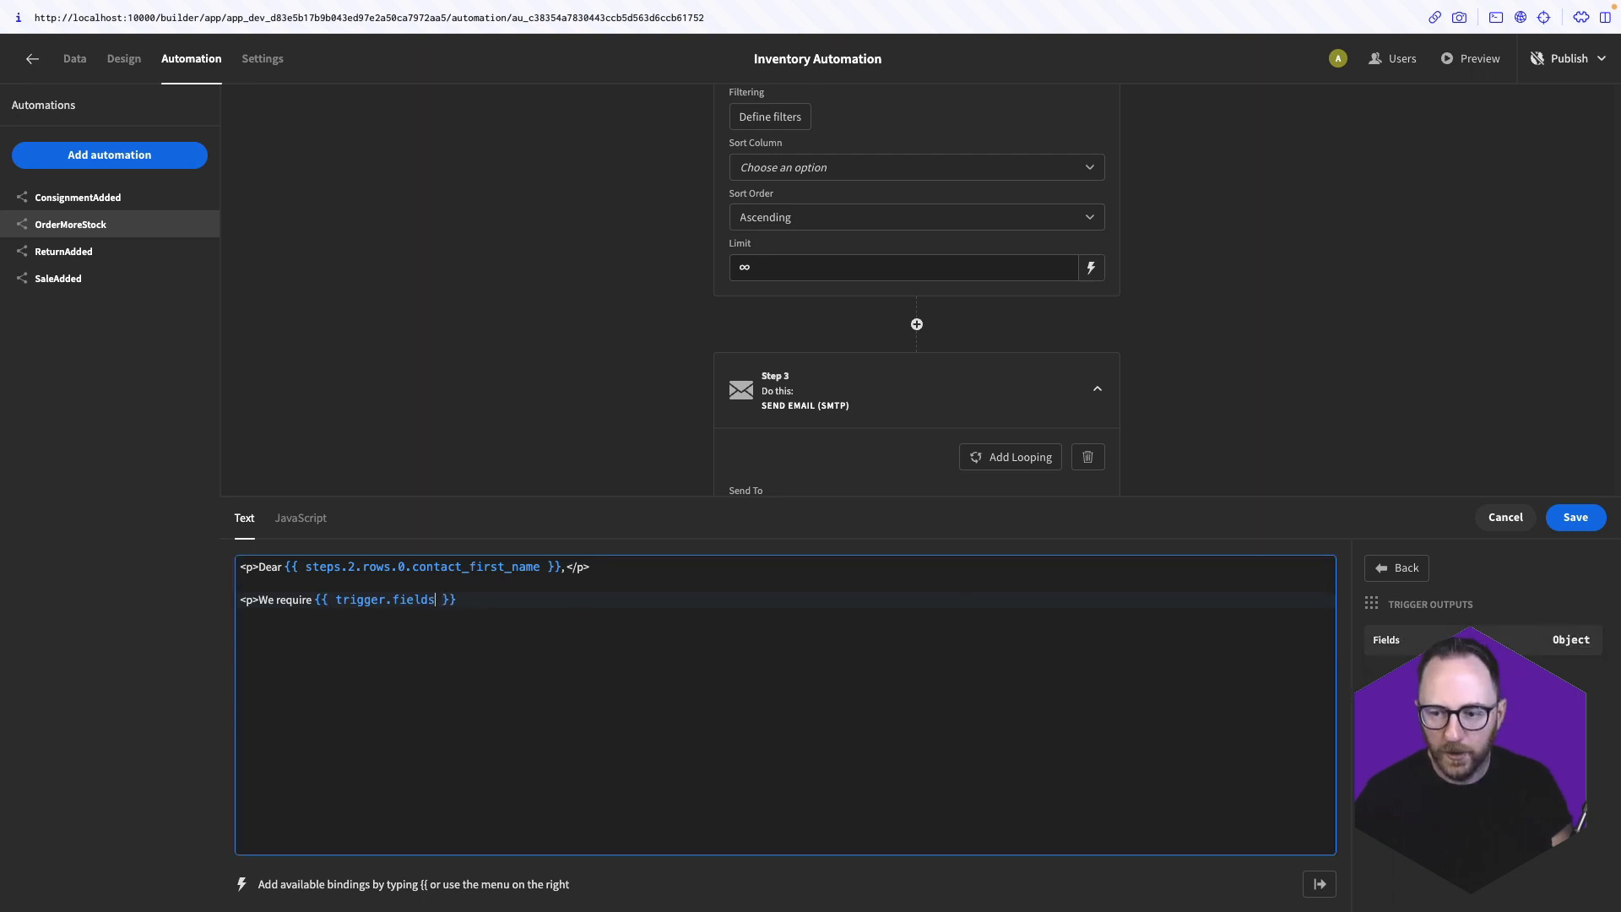
type(".quantit")
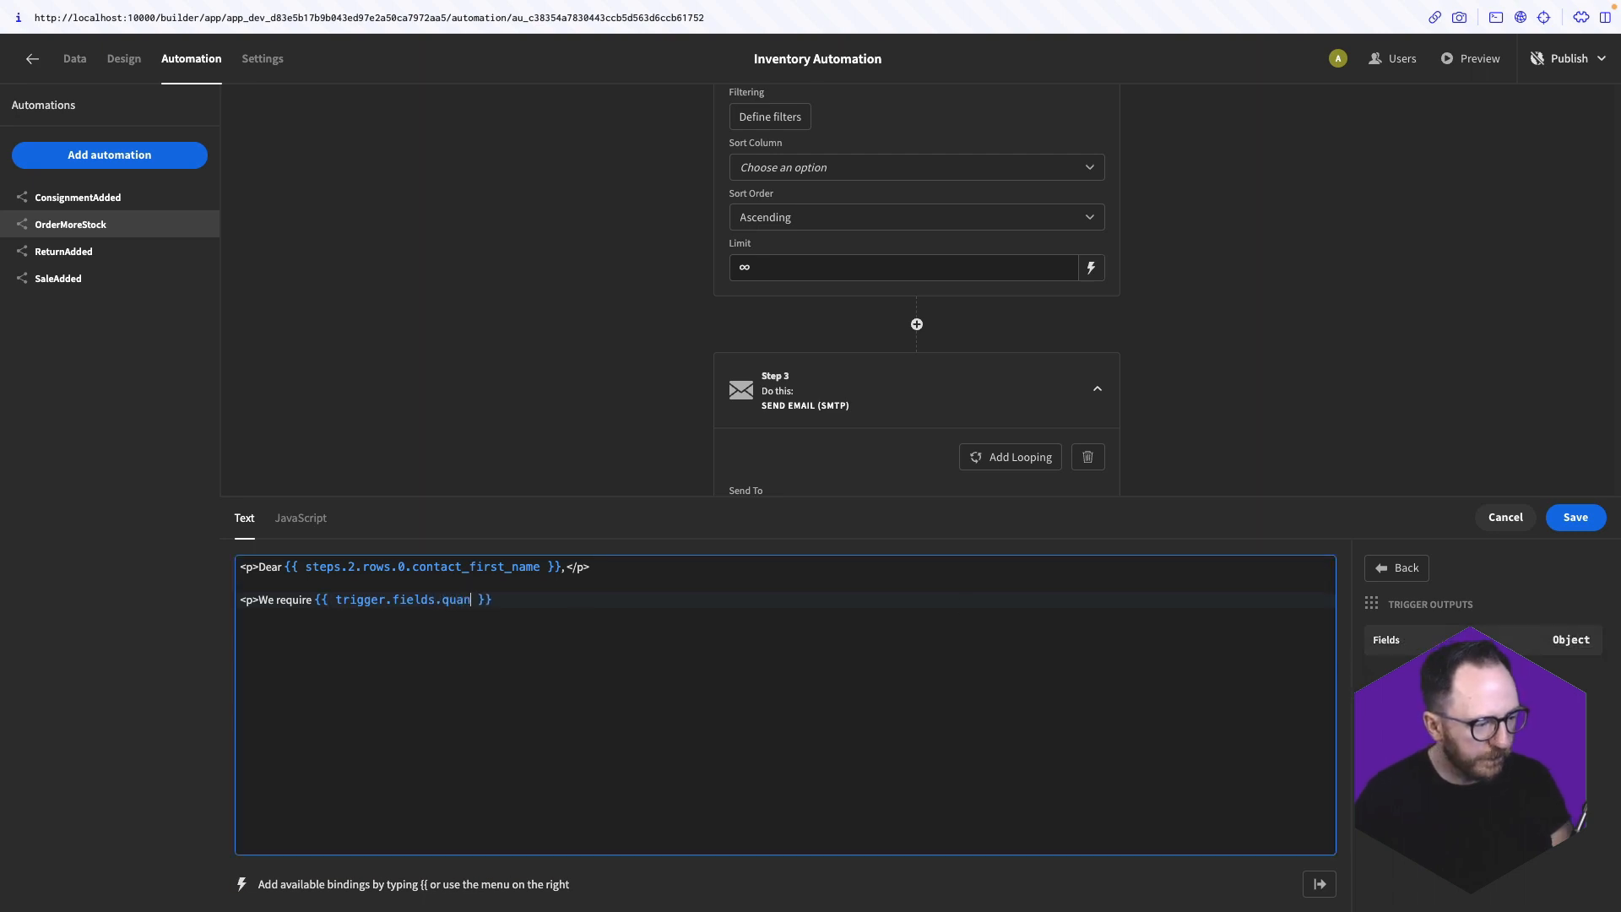
type("y")
key("End")
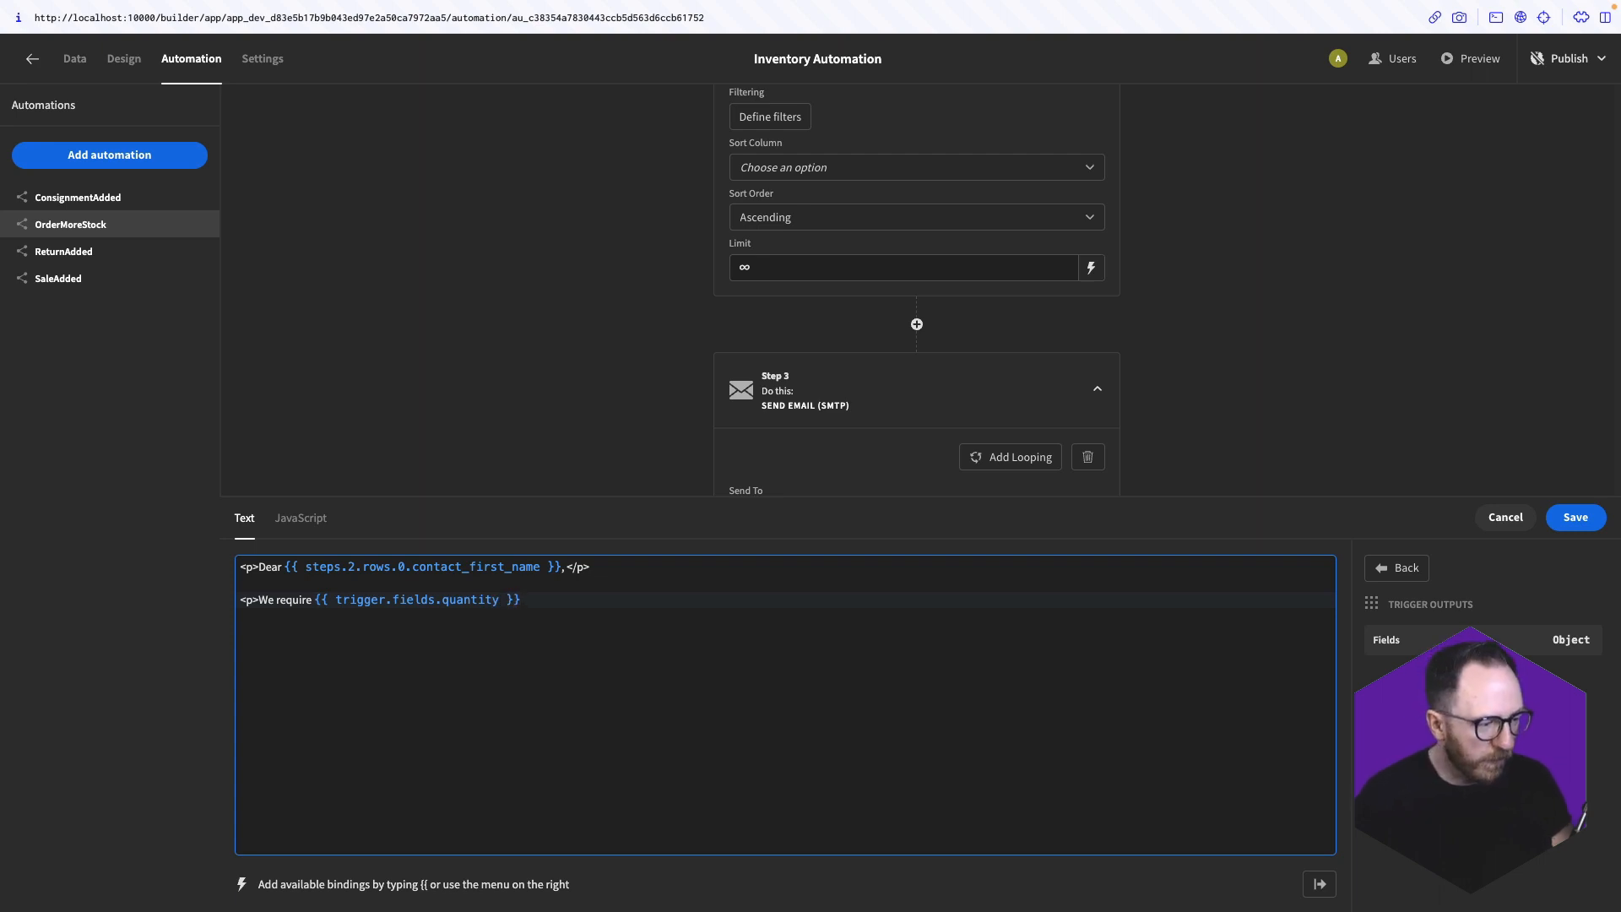
Continue the request sentence with "of {{ steps.1.rows.0.item_name }}" using the step 1 rows binding
type("of")
left_click(1400, 568)
left_click(1416, 637)
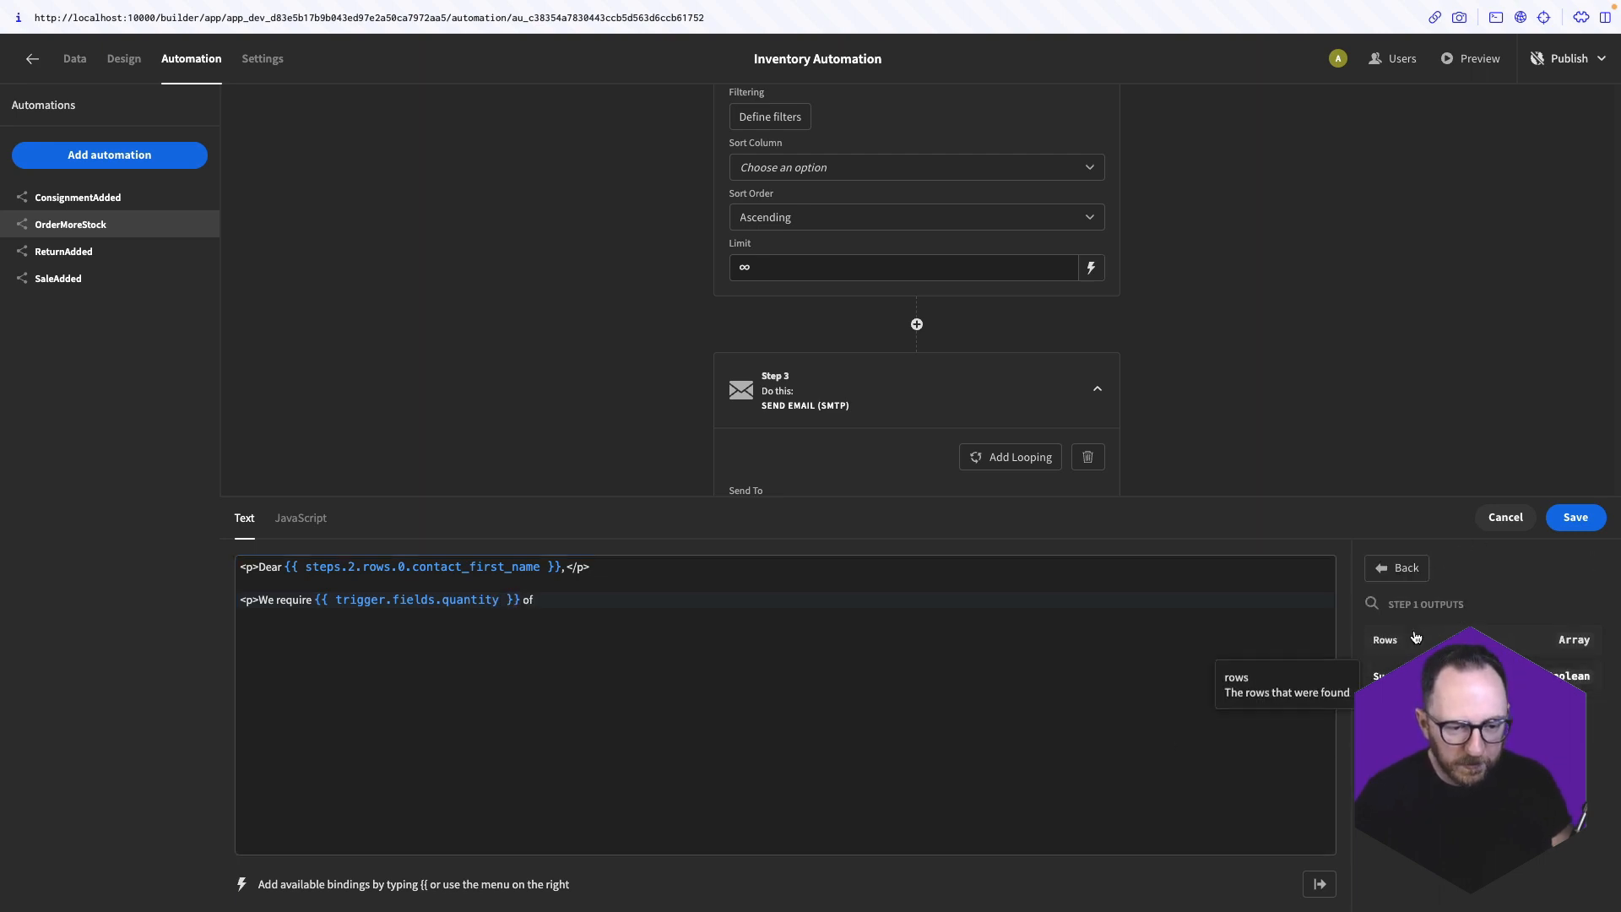
left_click(1416, 638)
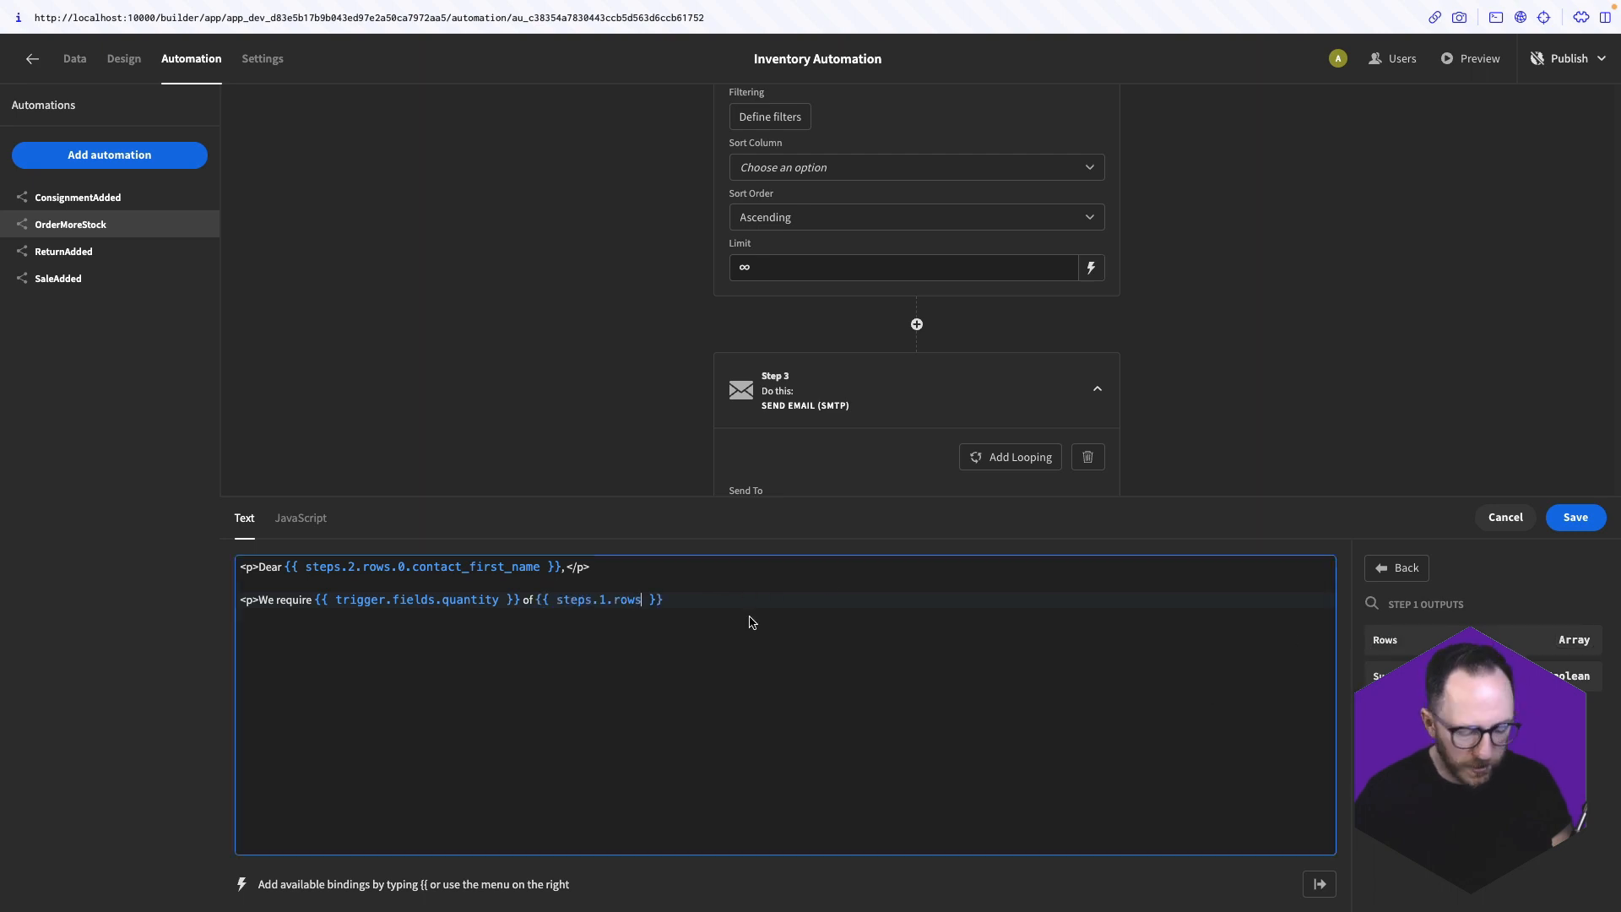
type(".0.item_name")
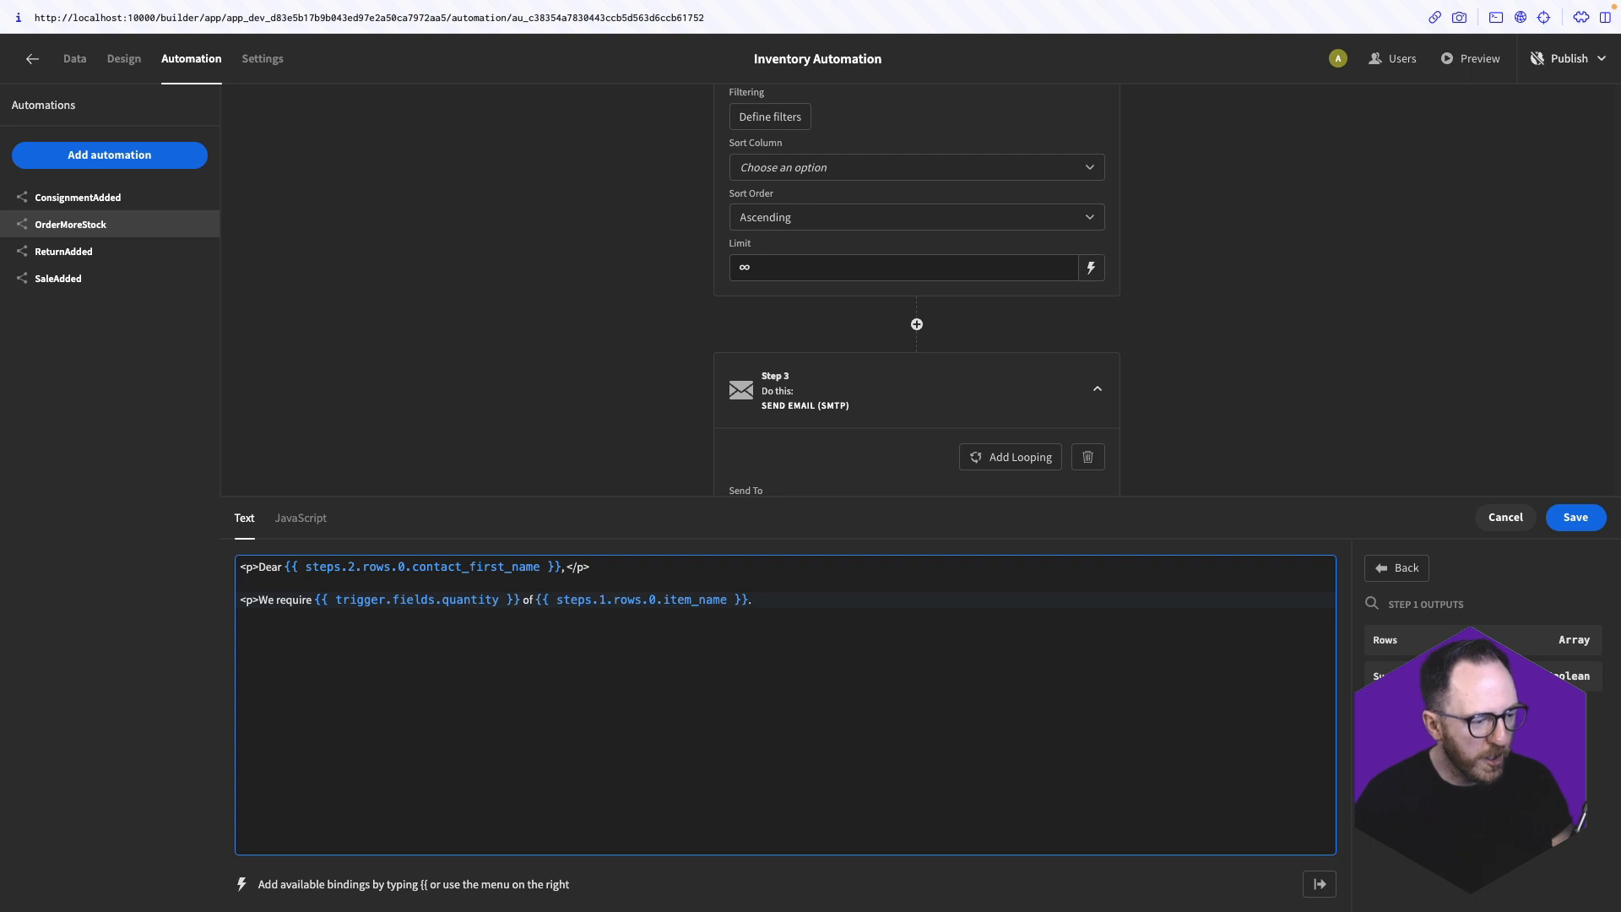
Remove the word "of" between the two bindings and end the request sentence with "s.</p>" after the item name
left_click(532, 602)
key("BackSpace")
key("BackSpace")
key("BackSpace")
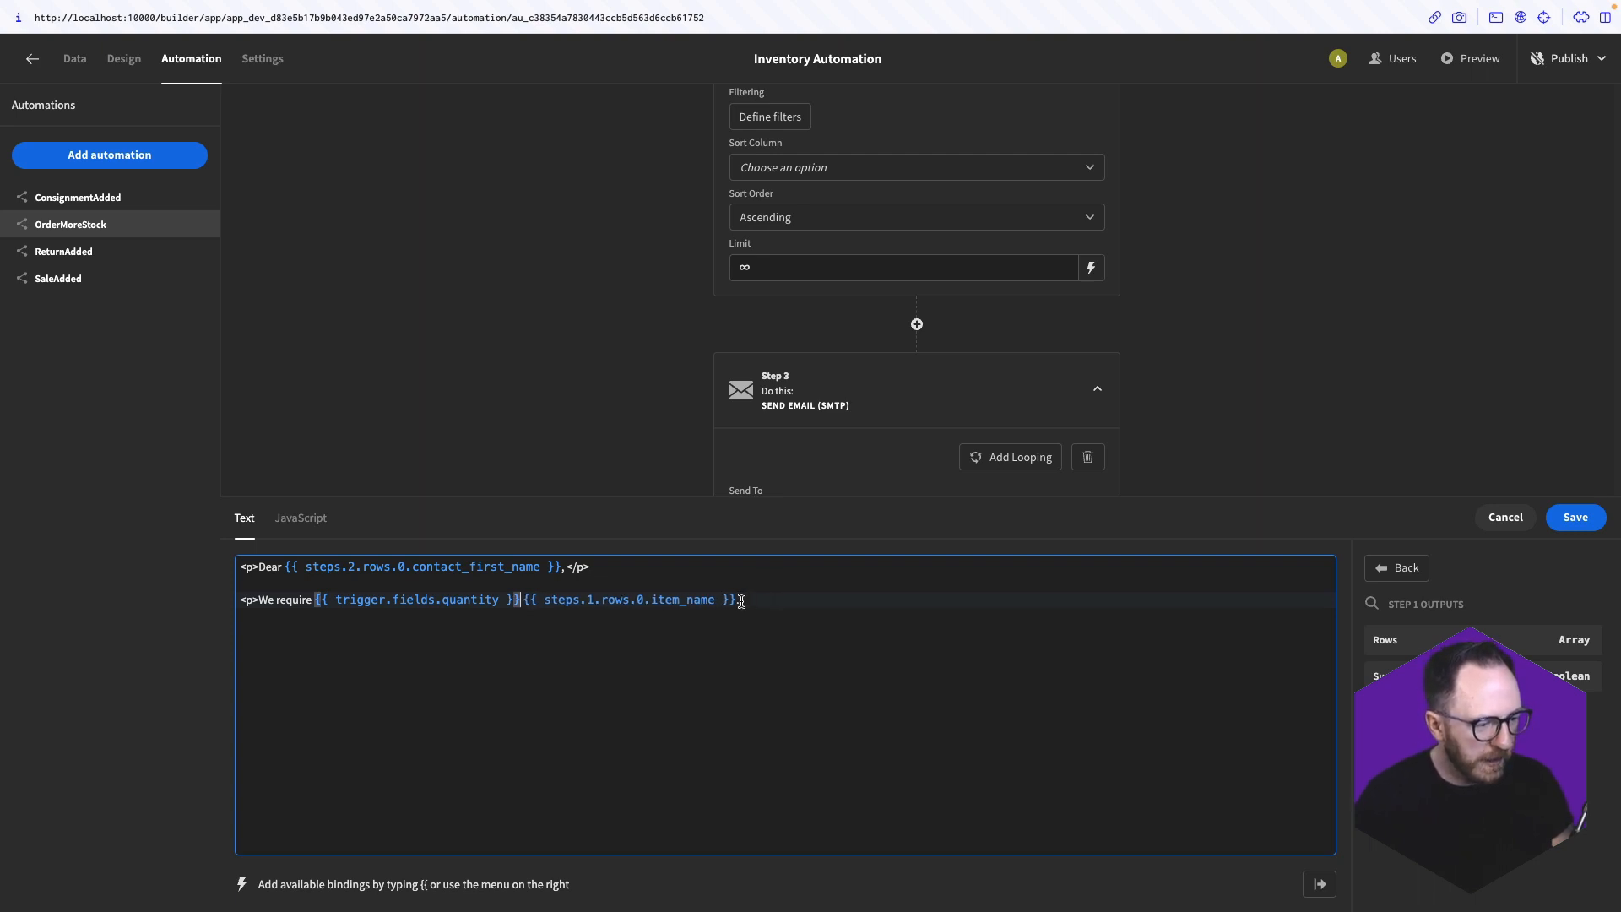
left_click(742, 601)
type("s.")
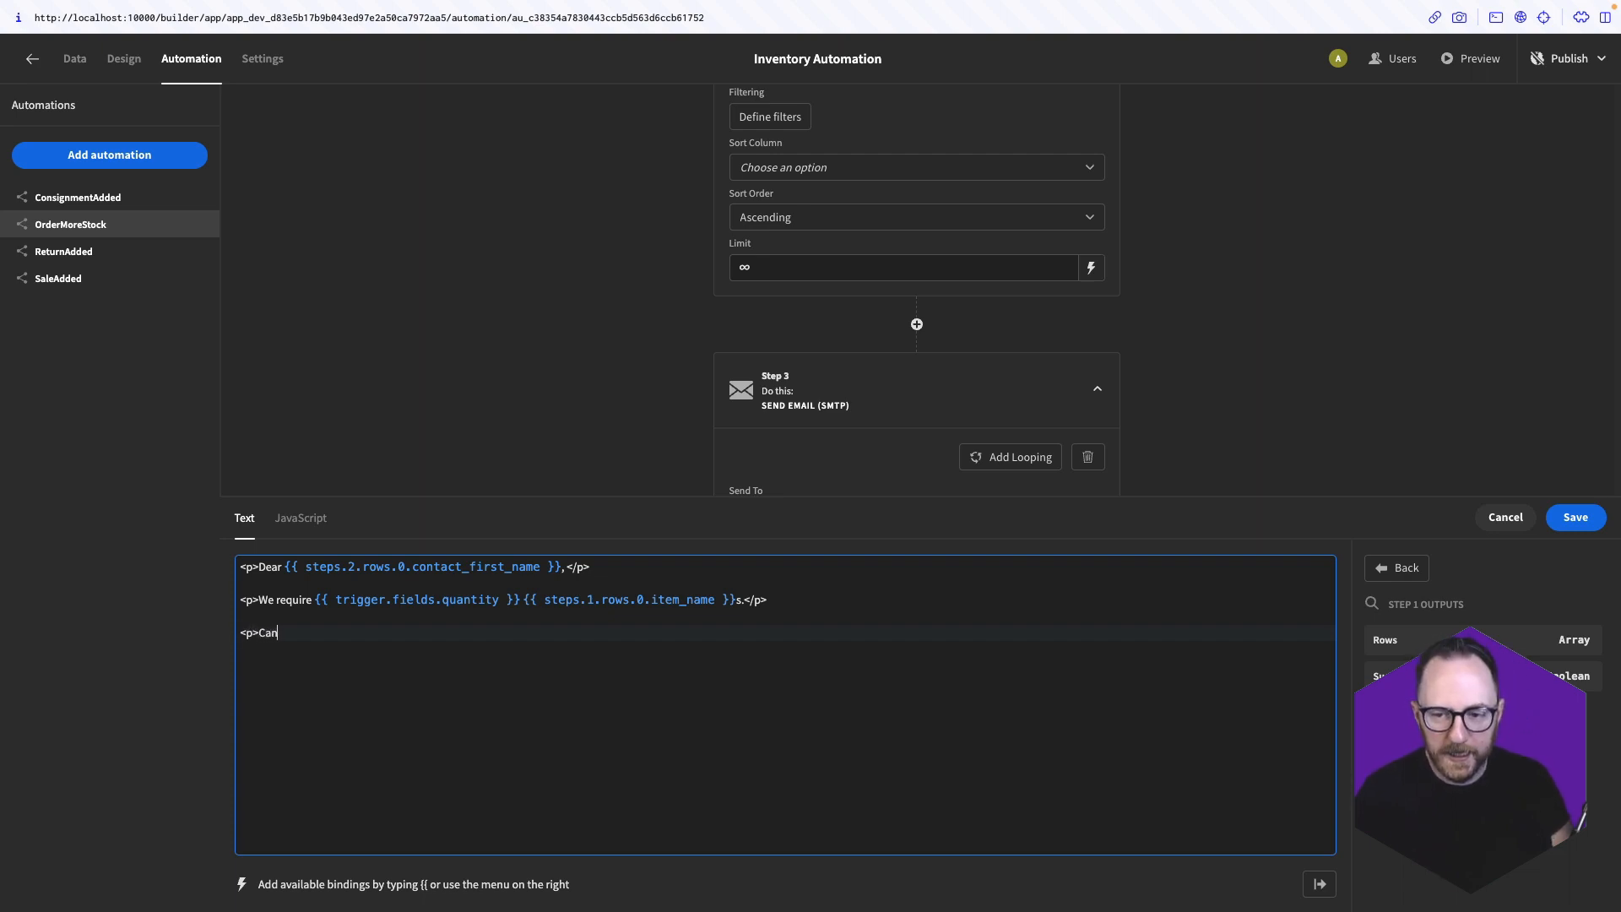
Add the paragraph "<p>Can you process this request please?</p>" below the request sentence
type("pr")
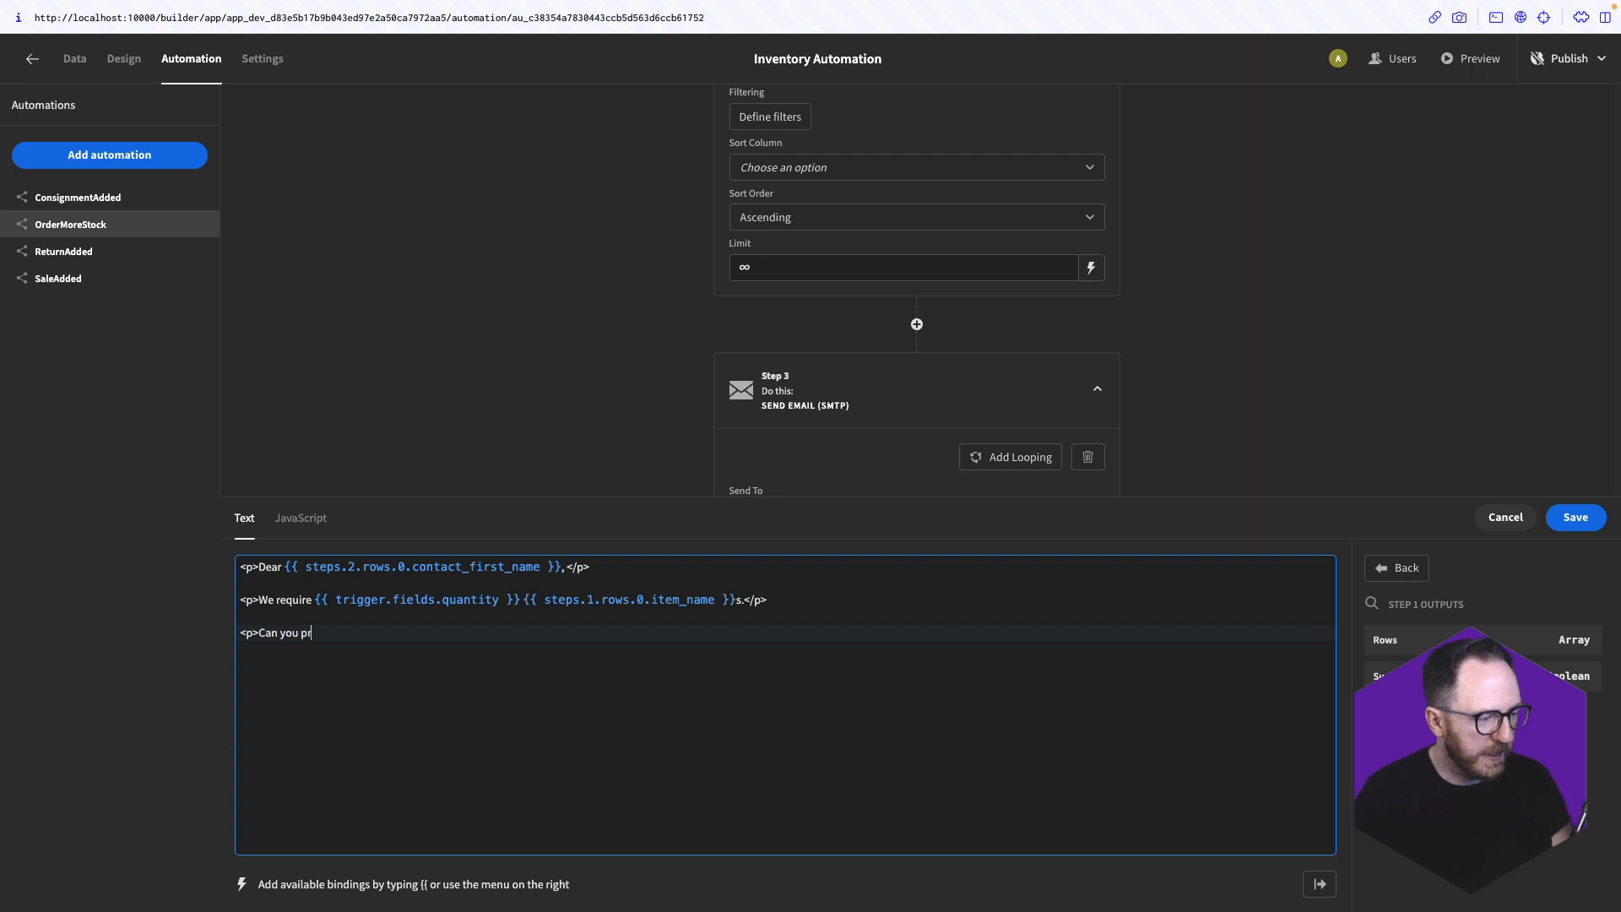
type("ocess this request please?</p>")
key("Return")
key("Return")
Finish the email body with the paragraphs "<p>Best wishes,</p>" and "<p>Logistics Team</p>" and save the HTML contents
type("<p>")
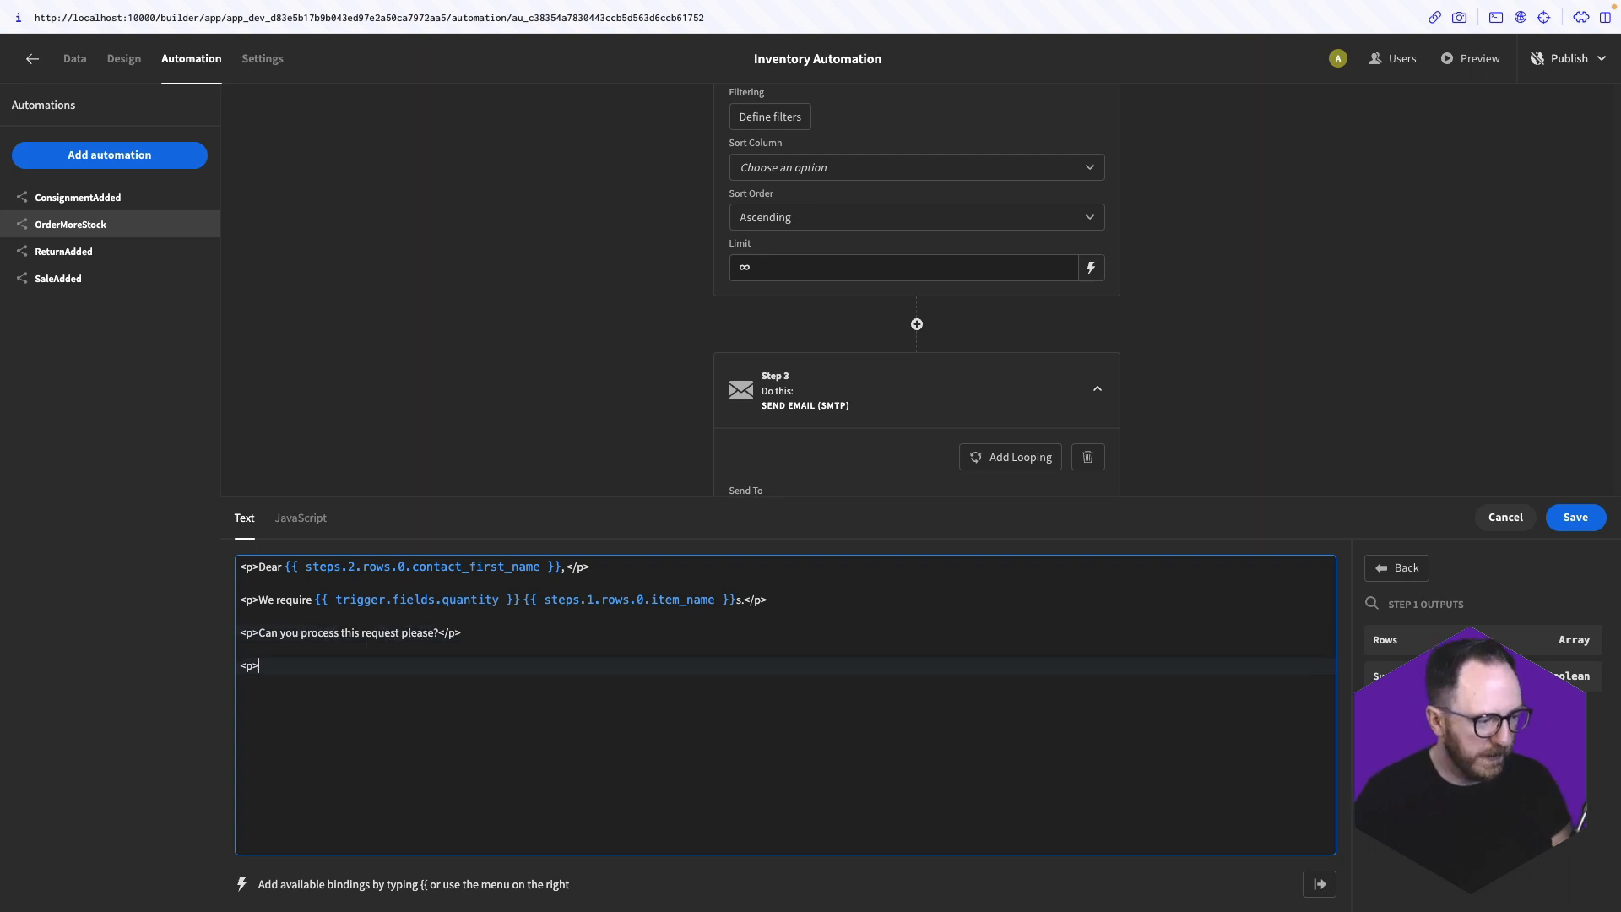
type("Best wishes,</p>")
key("Return")
key("Return")
type("<p>Logistics Team</p>")
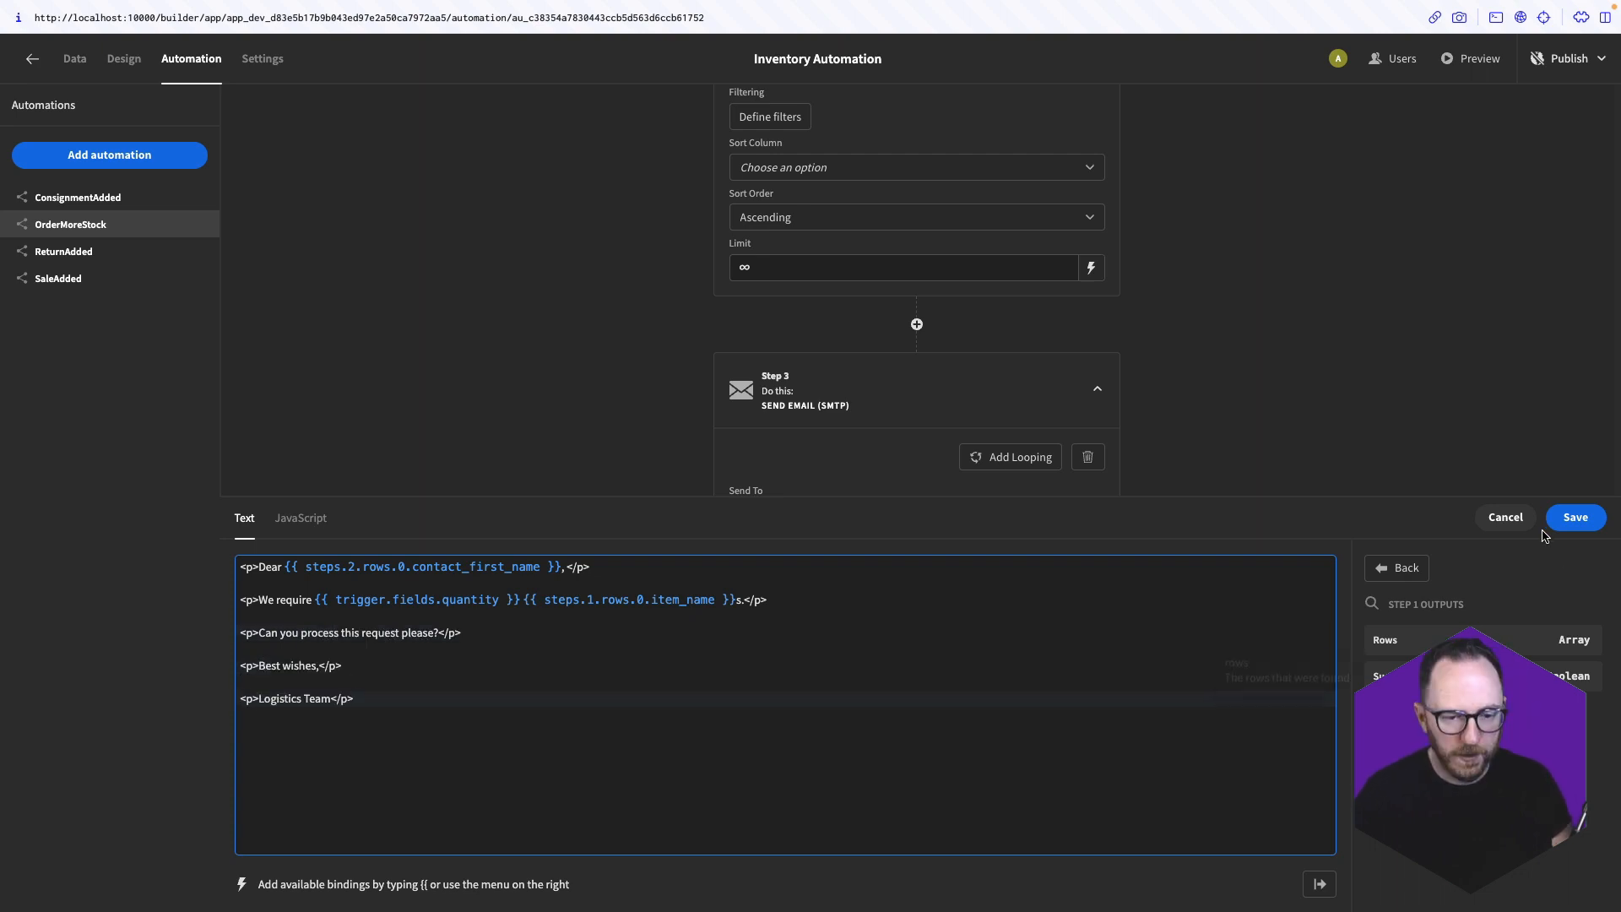
left_click(1575, 517)
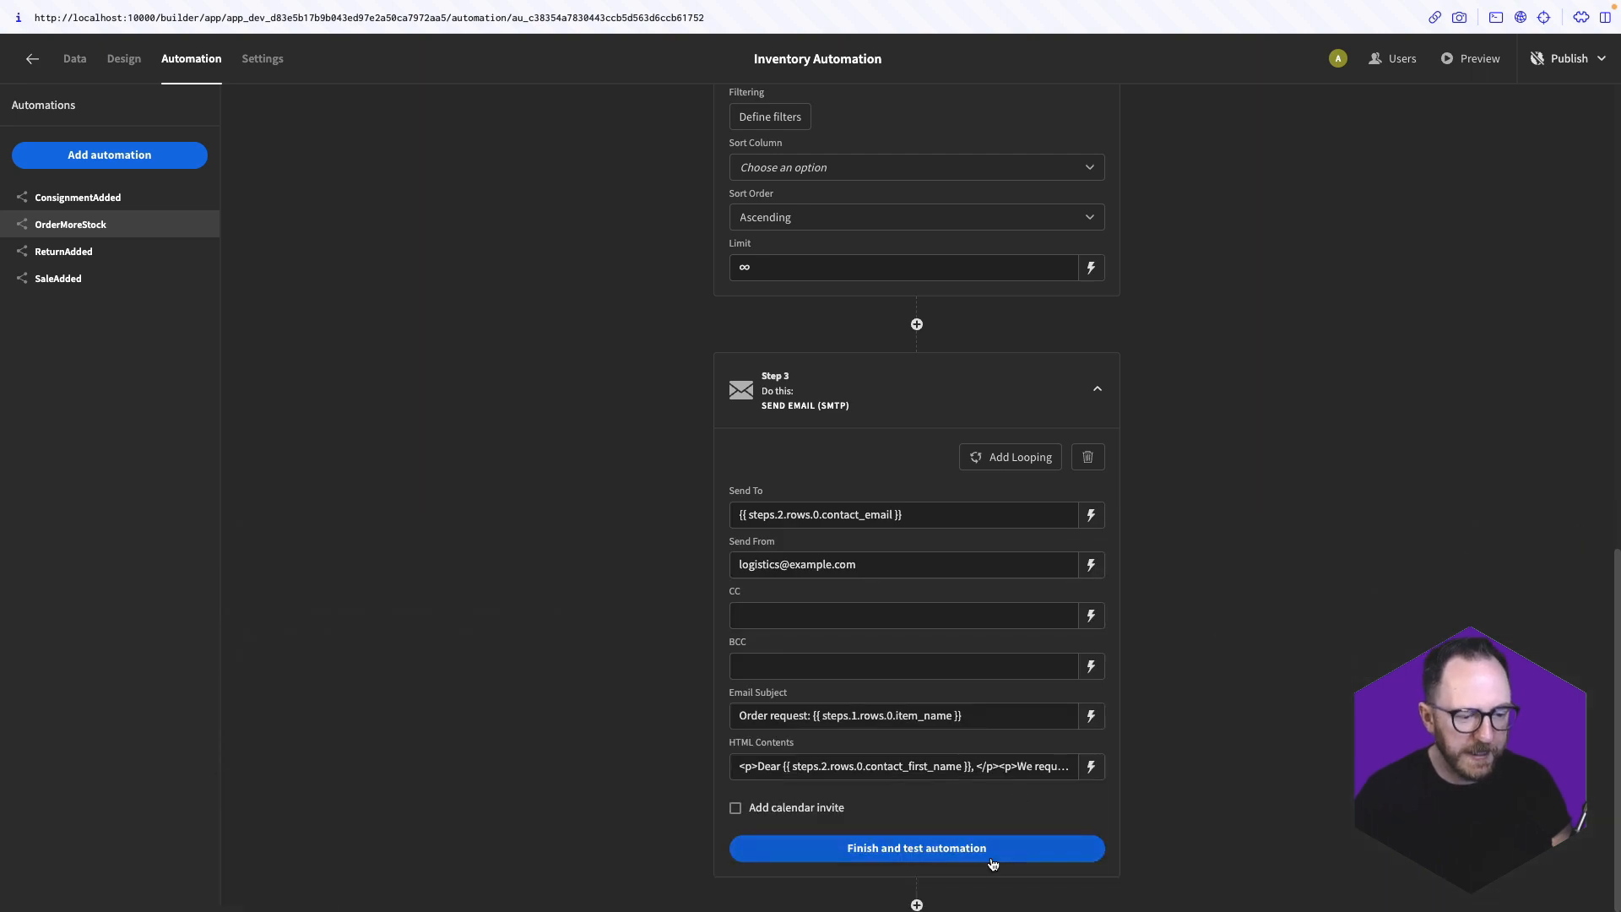
Test the automation with Order_quantity 5 and Inventory_id 2
left_click(844, 849)
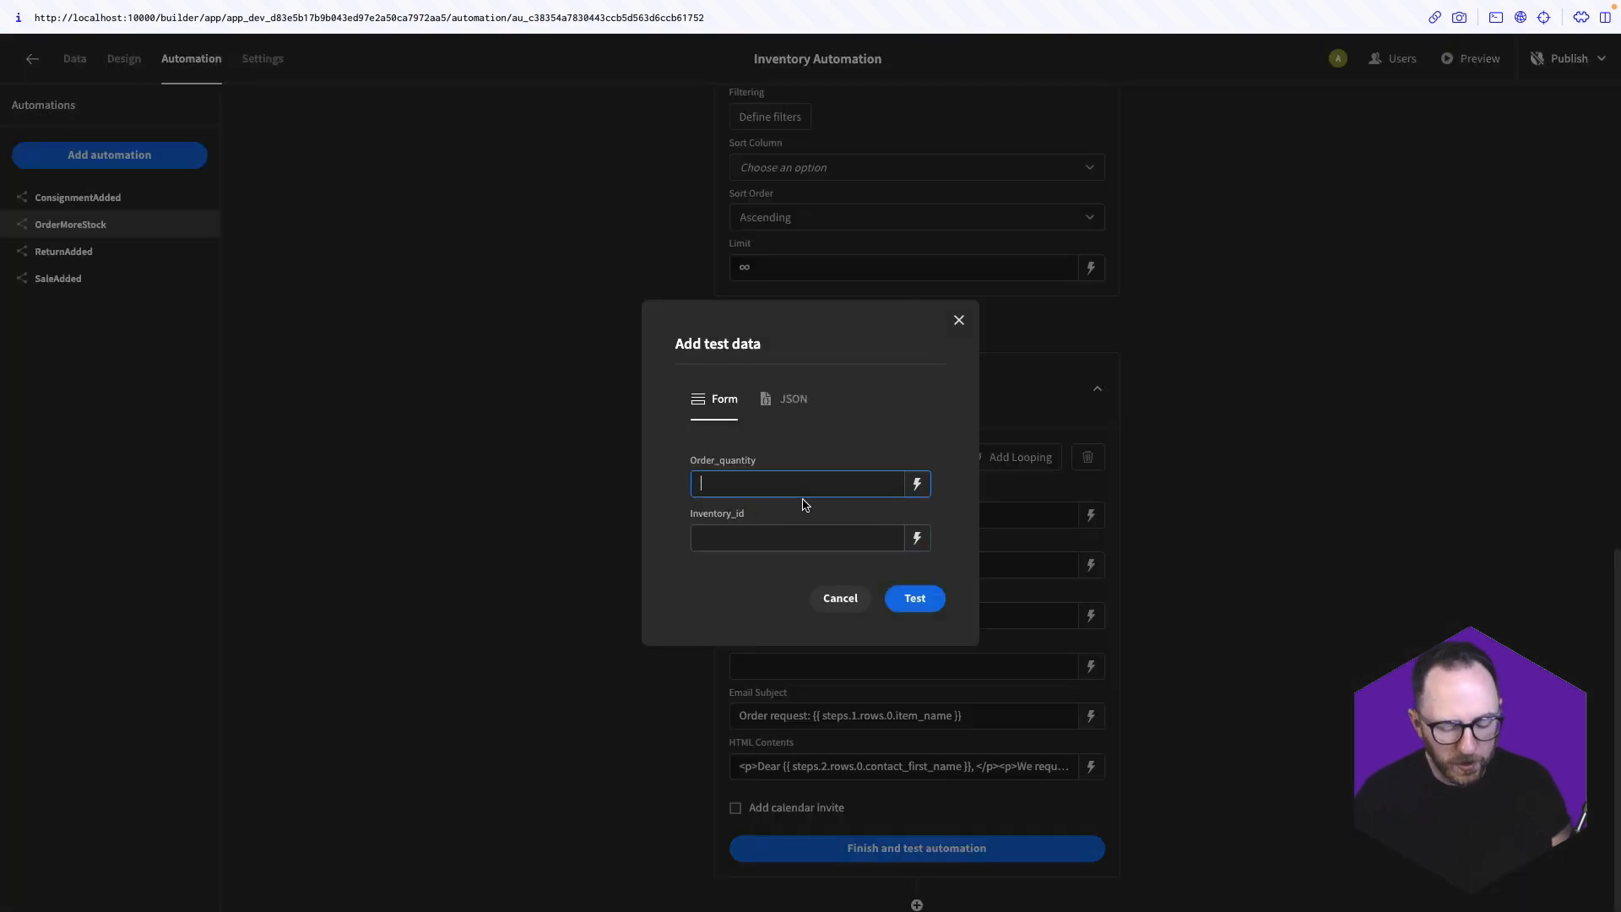
type("5")
left_click(794, 533)
type("2")
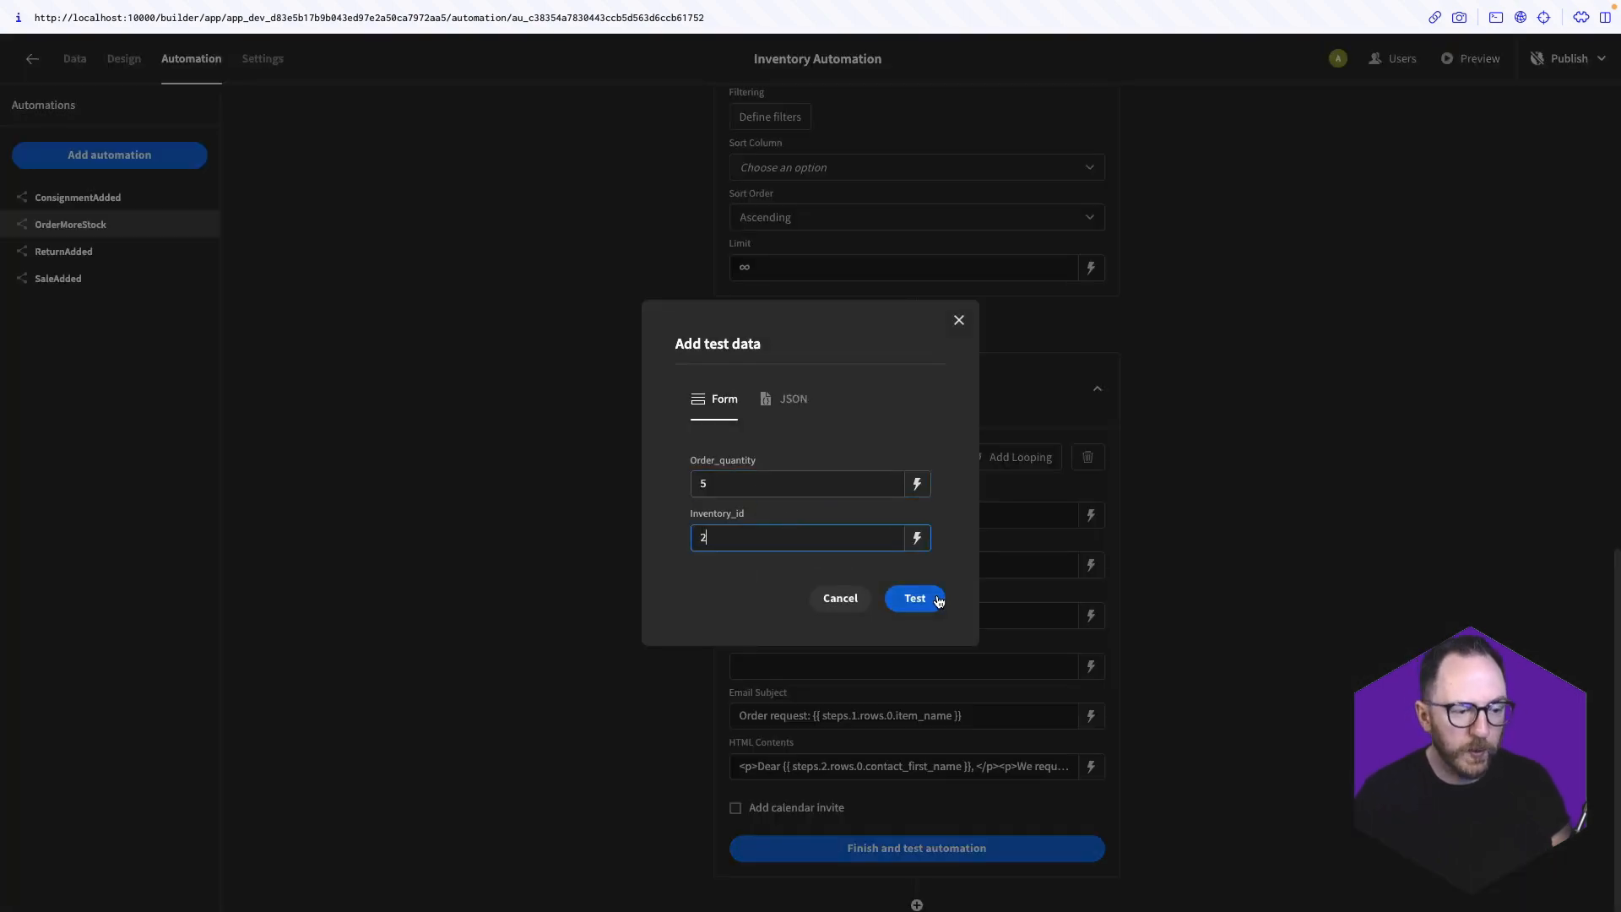
left_click(937, 600)
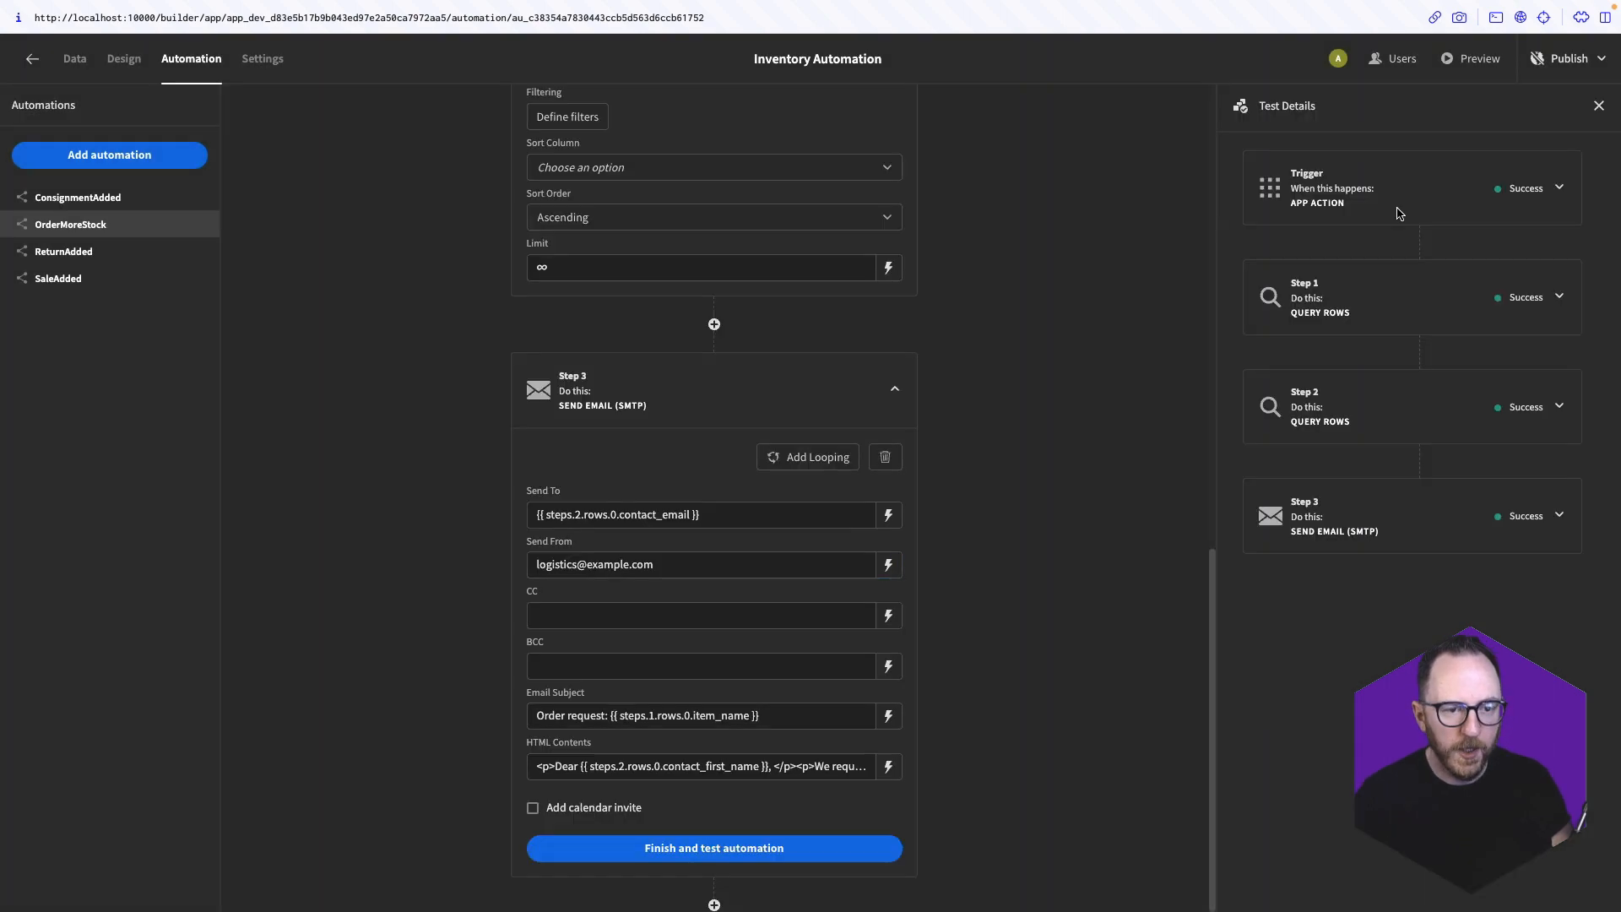
Examine the test outputs of the app action trigger and both Query Rows steps
left_click(1395, 179)
left_click(1323, 248)
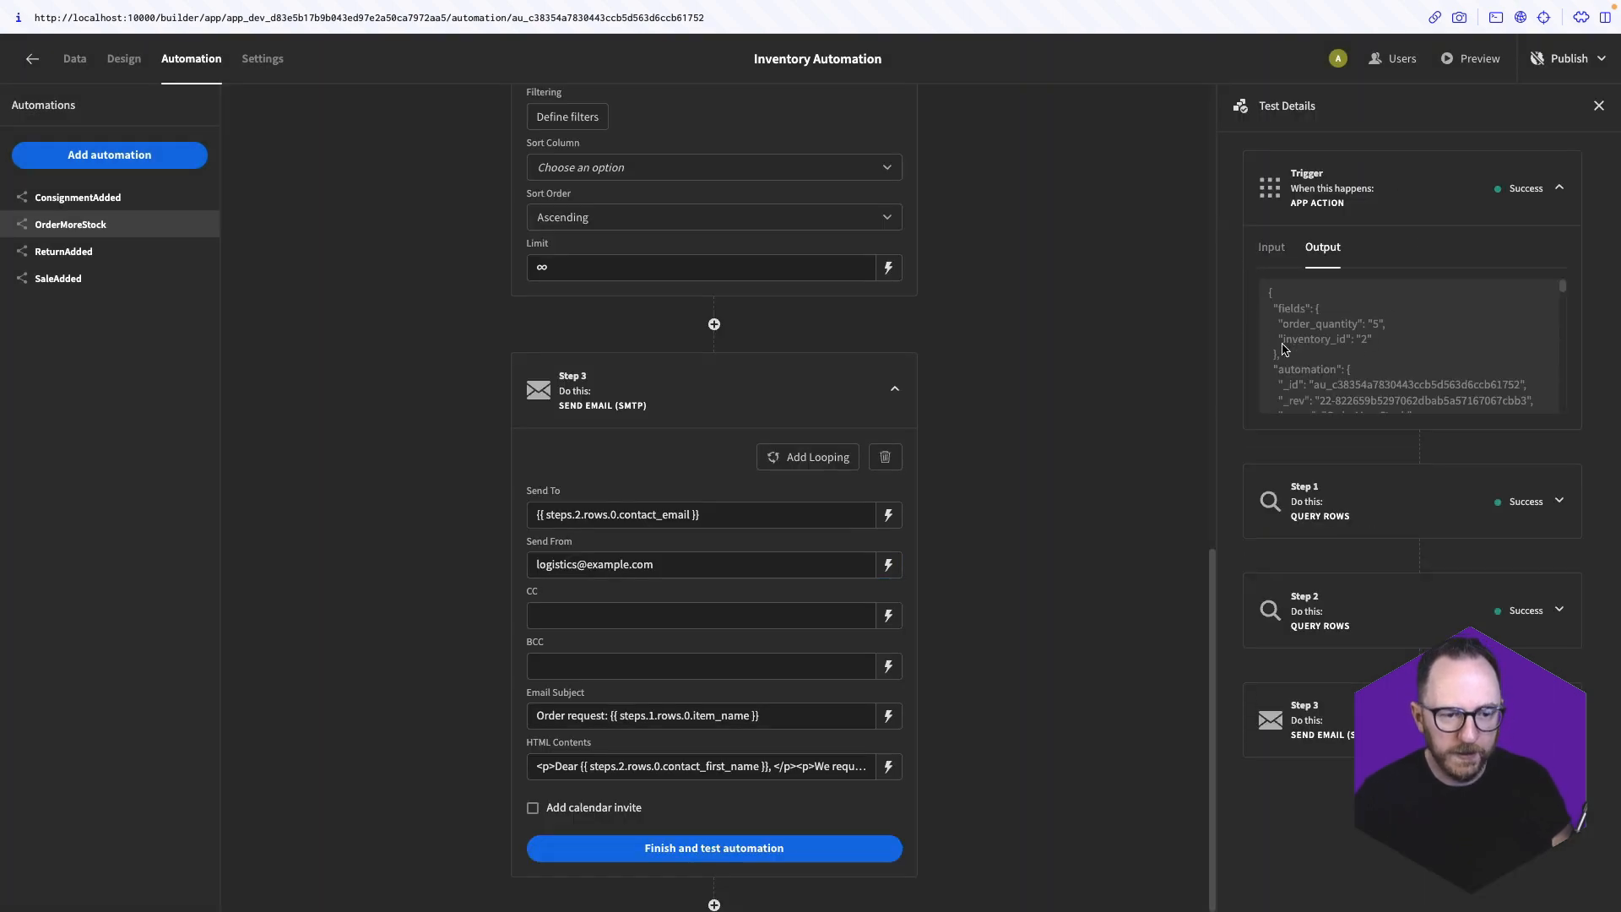
left_click(1382, 505)
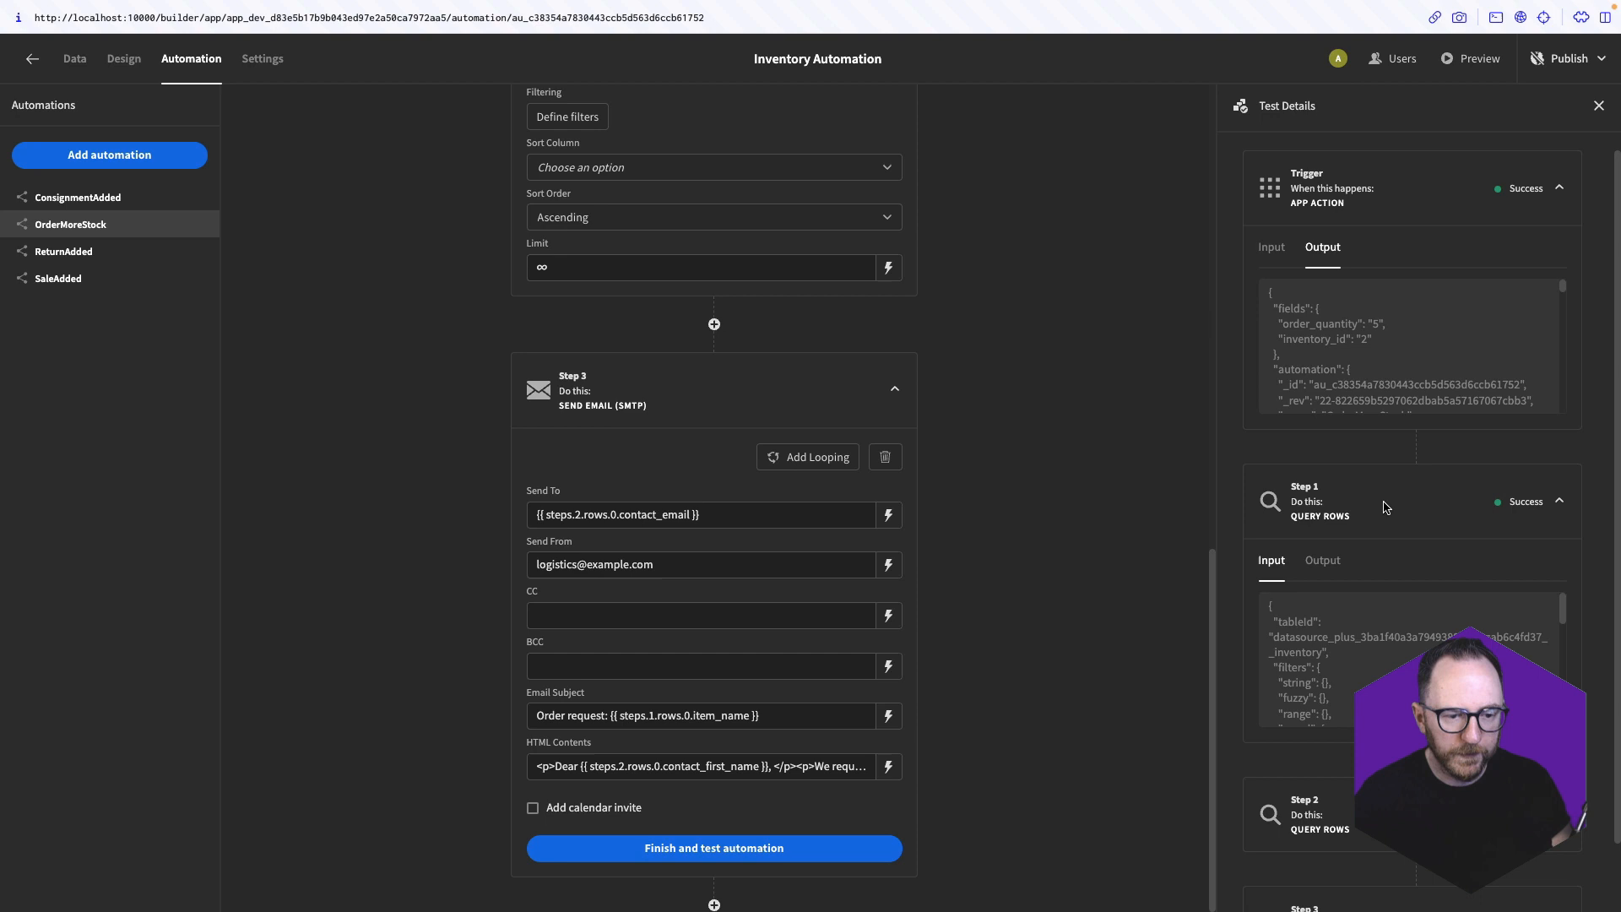
left_click(1324, 561)
scroll(1317, 659, "down", 3)
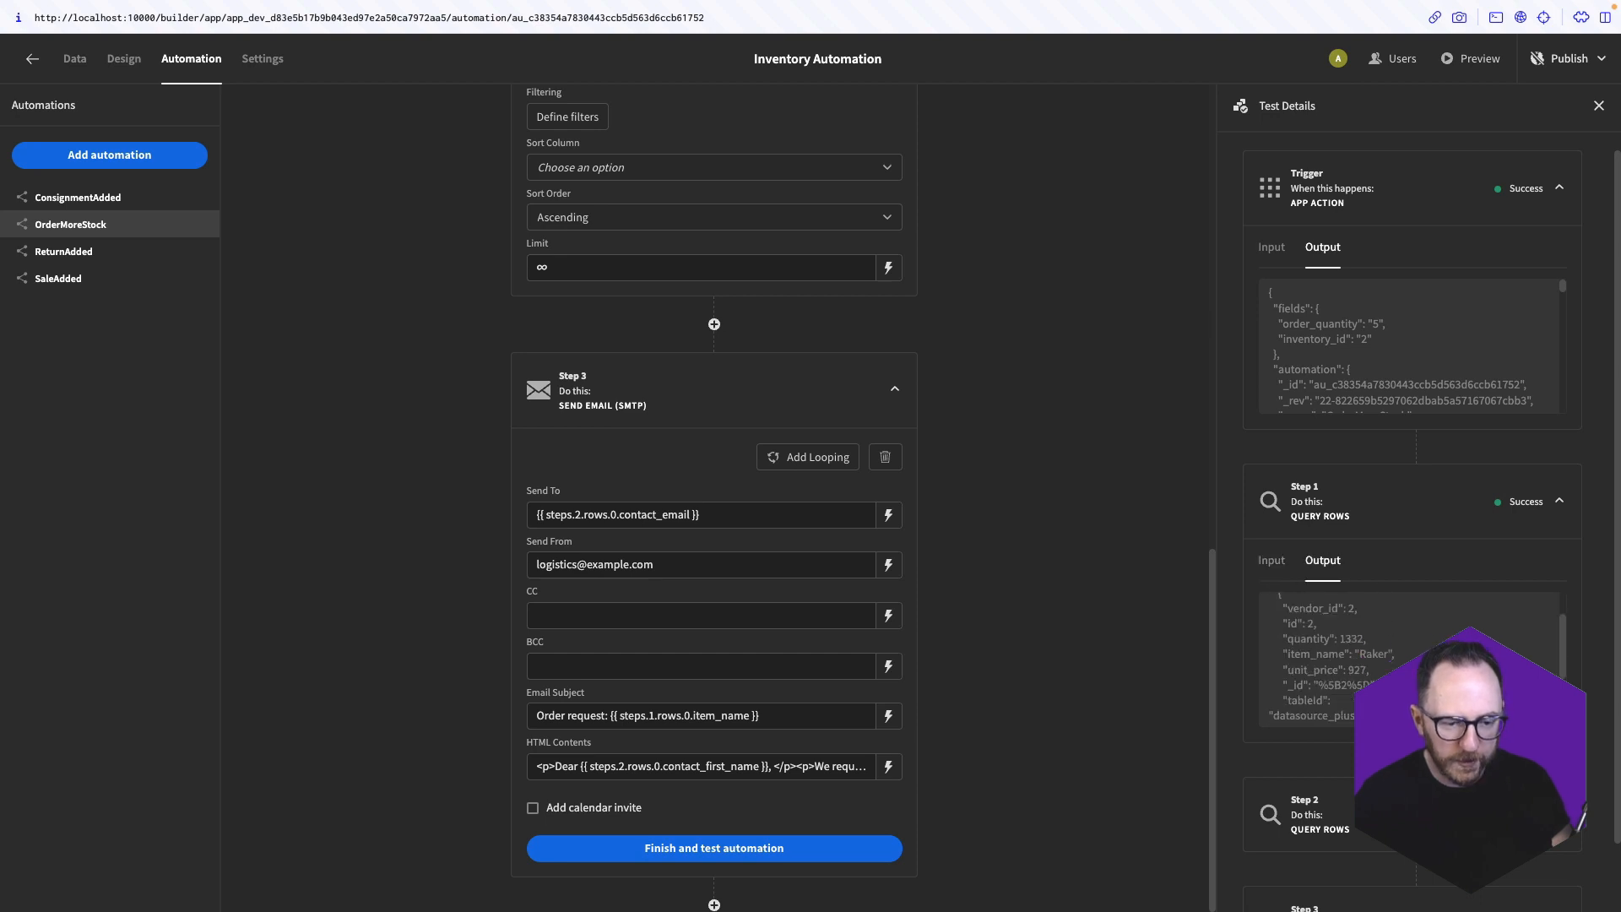
left_click(1528, 817)
scroll(1435, 760, "down", 3)
left_click(1324, 594)
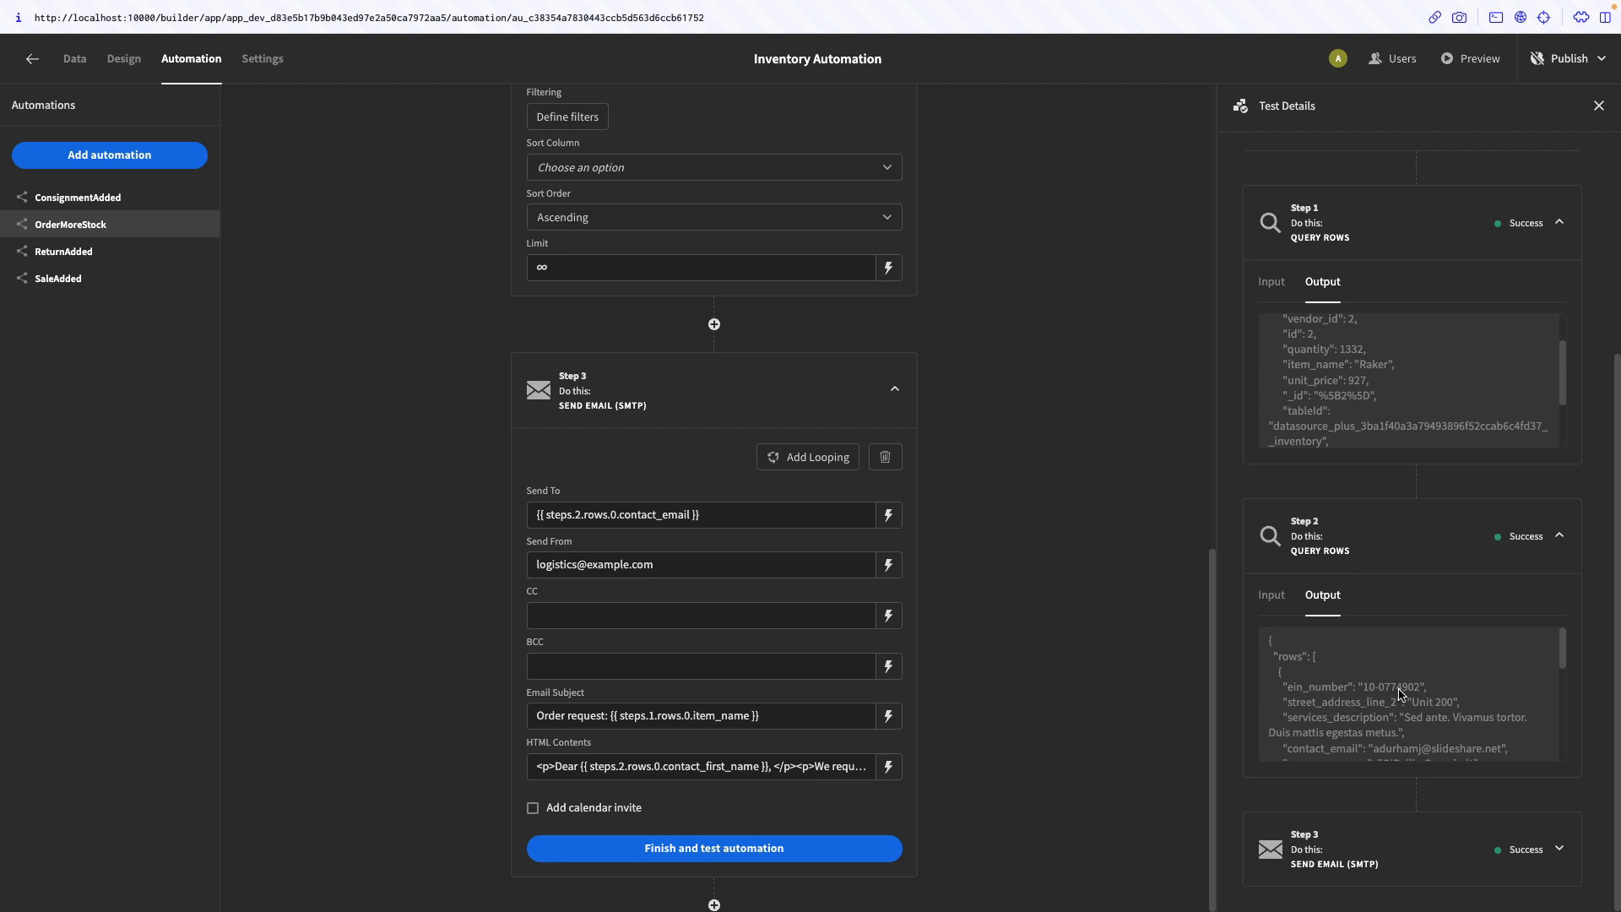
scroll(1402, 697, "down", 3)
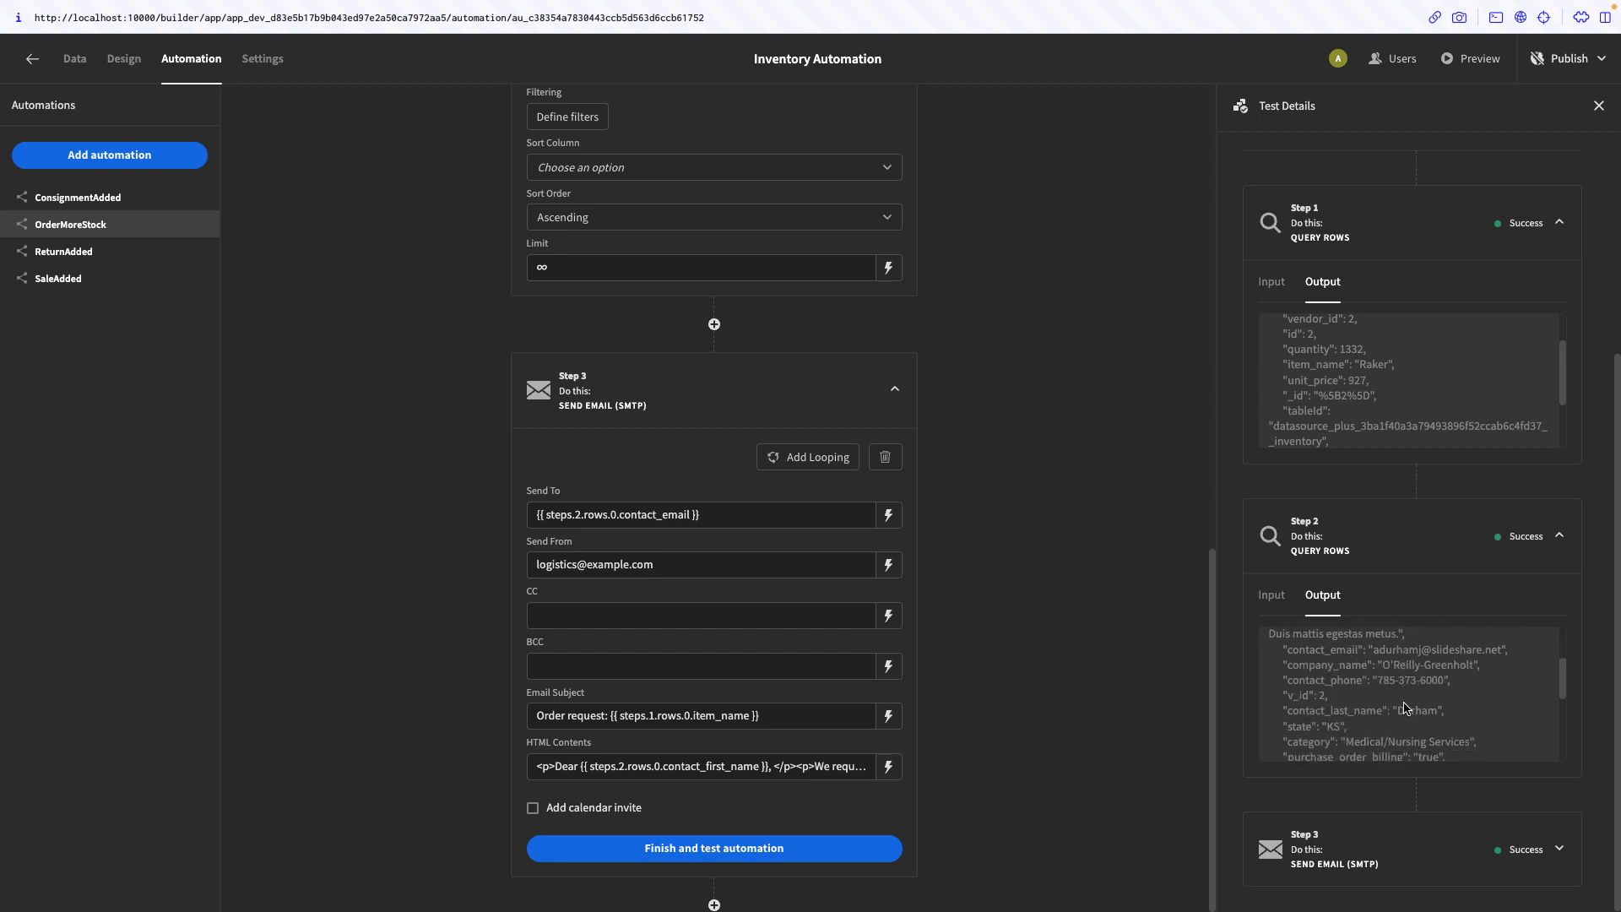
scroll(1404, 708, "down", 1)
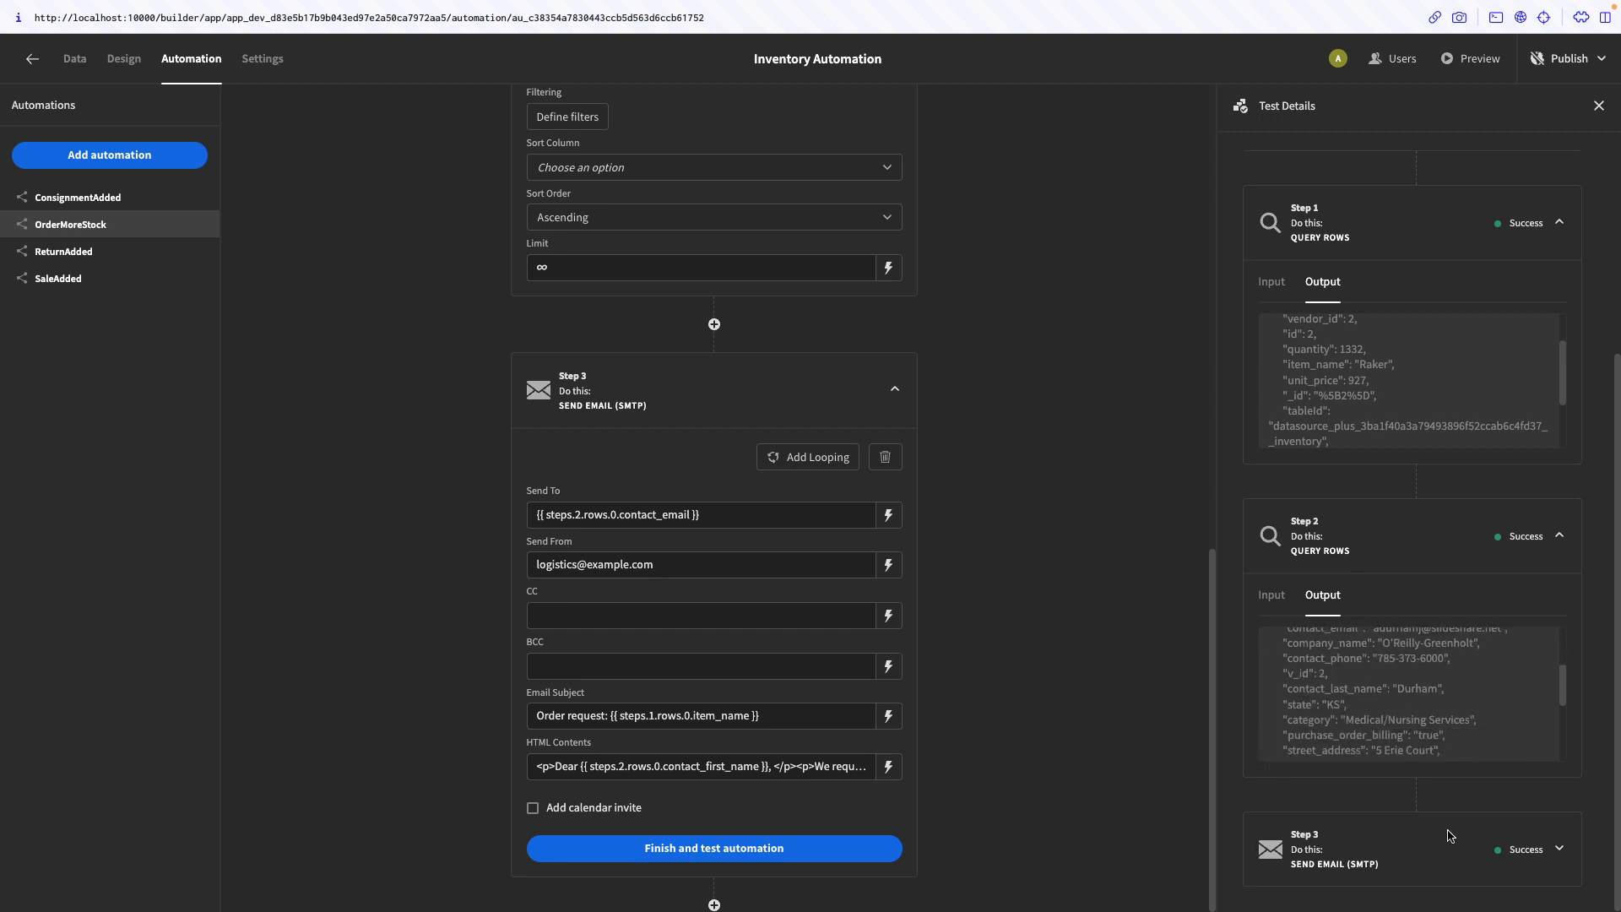
Examine the Send Email (SMTP) step's test output and input for the sender, recipient and message contents
left_click(1503, 849)
left_click(1319, 704)
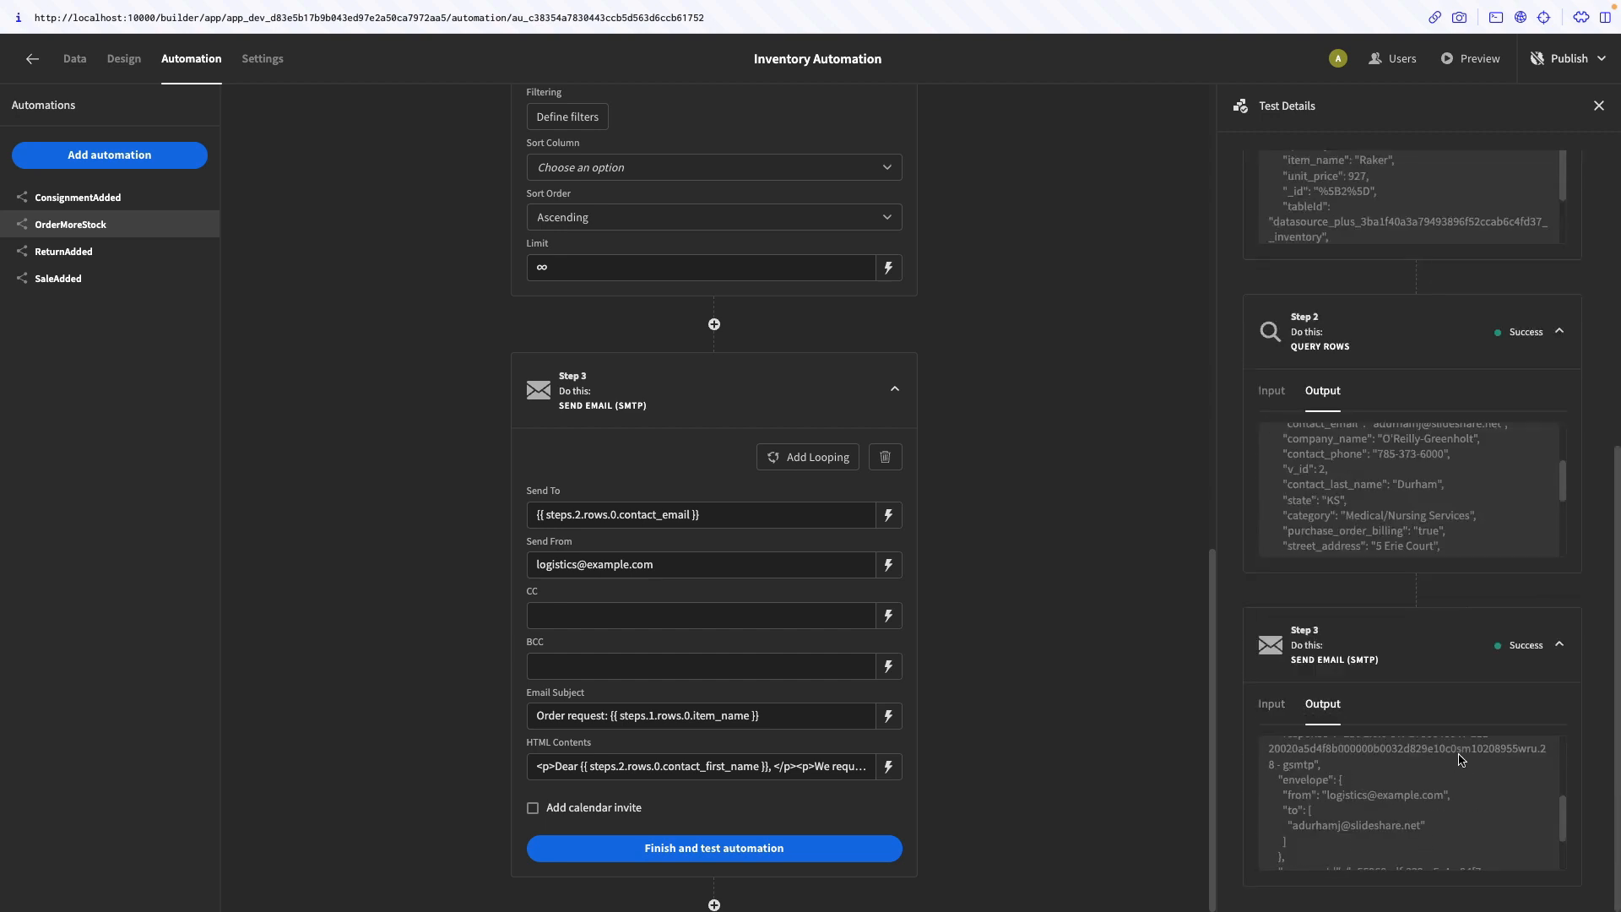
scroll(1460, 760, "down", 5)
scroll(1461, 760, "down", 2)
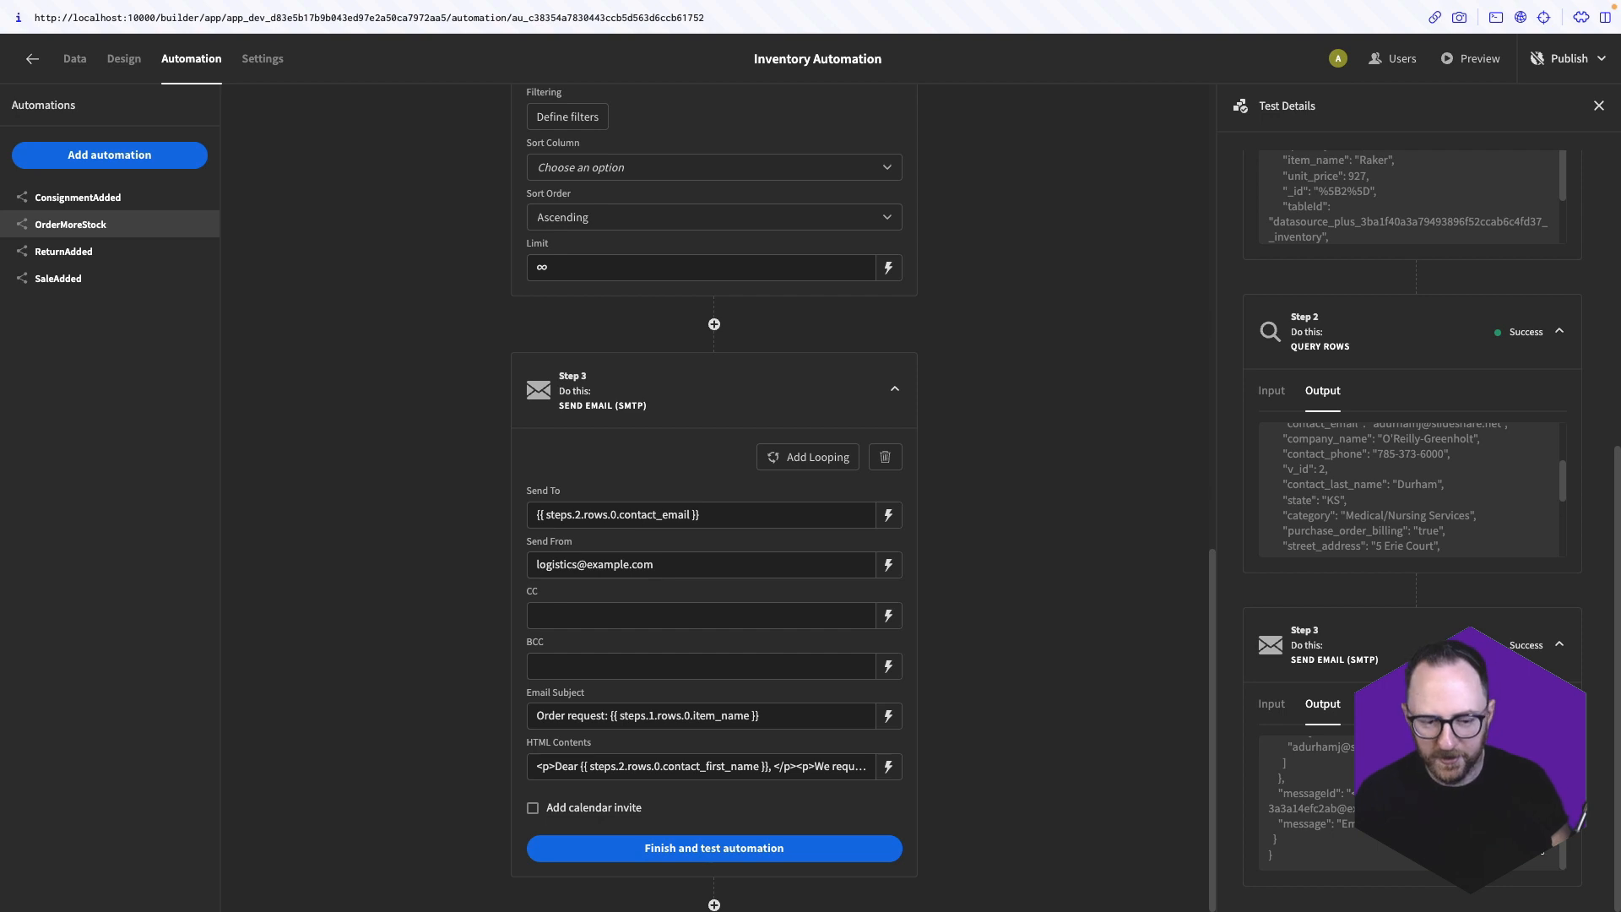
scroll(1412, 802, "up", 4)
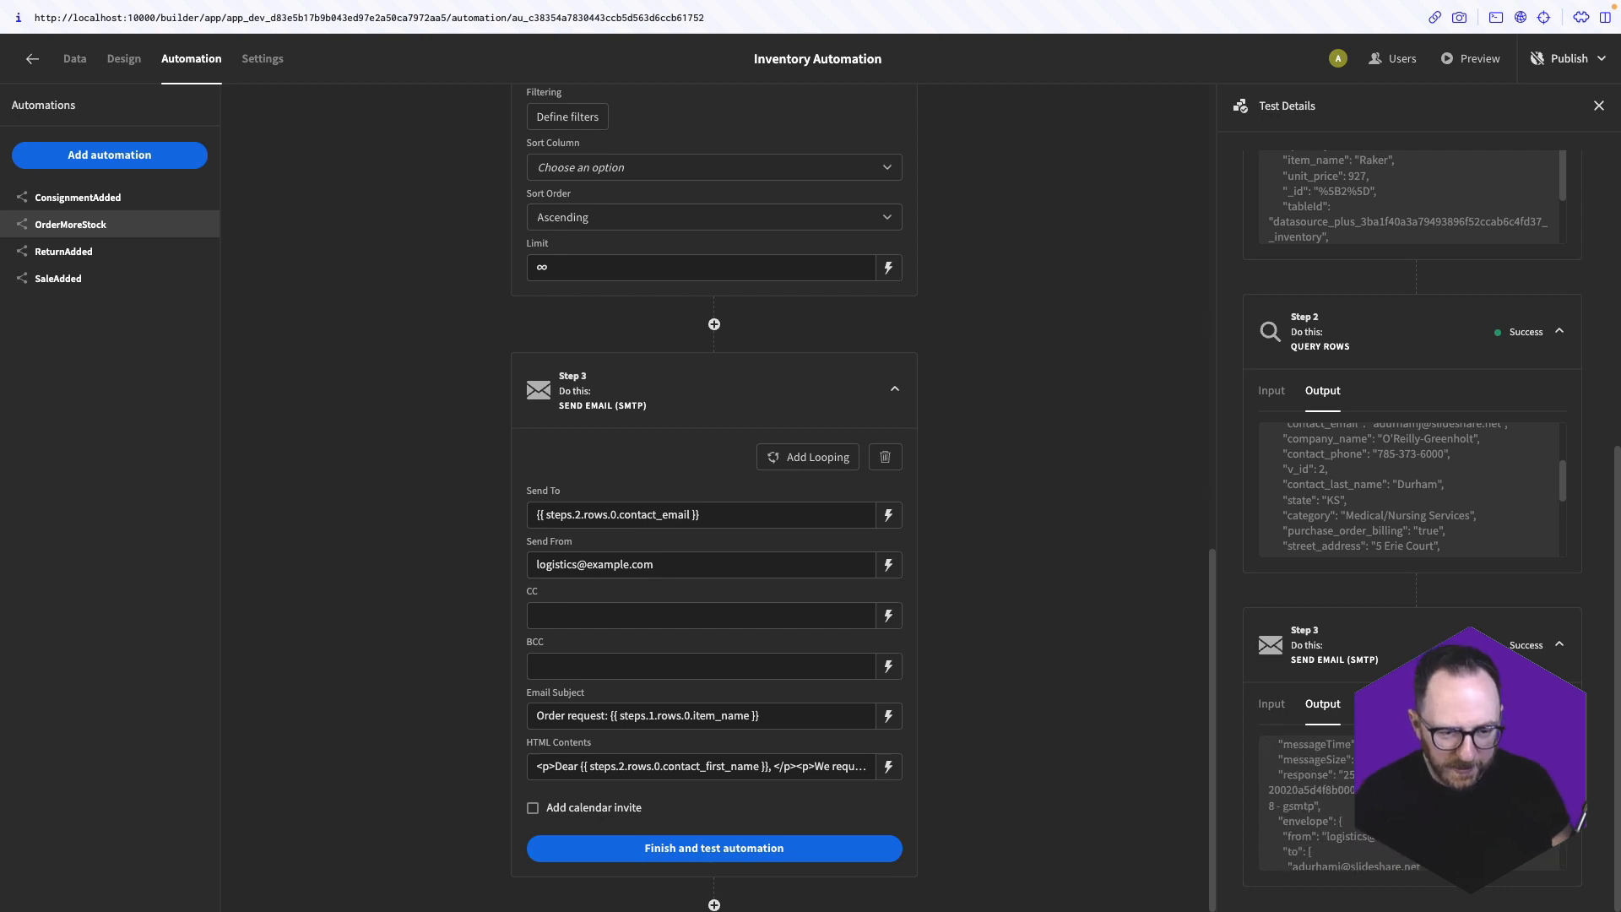
left_click(1272, 704)
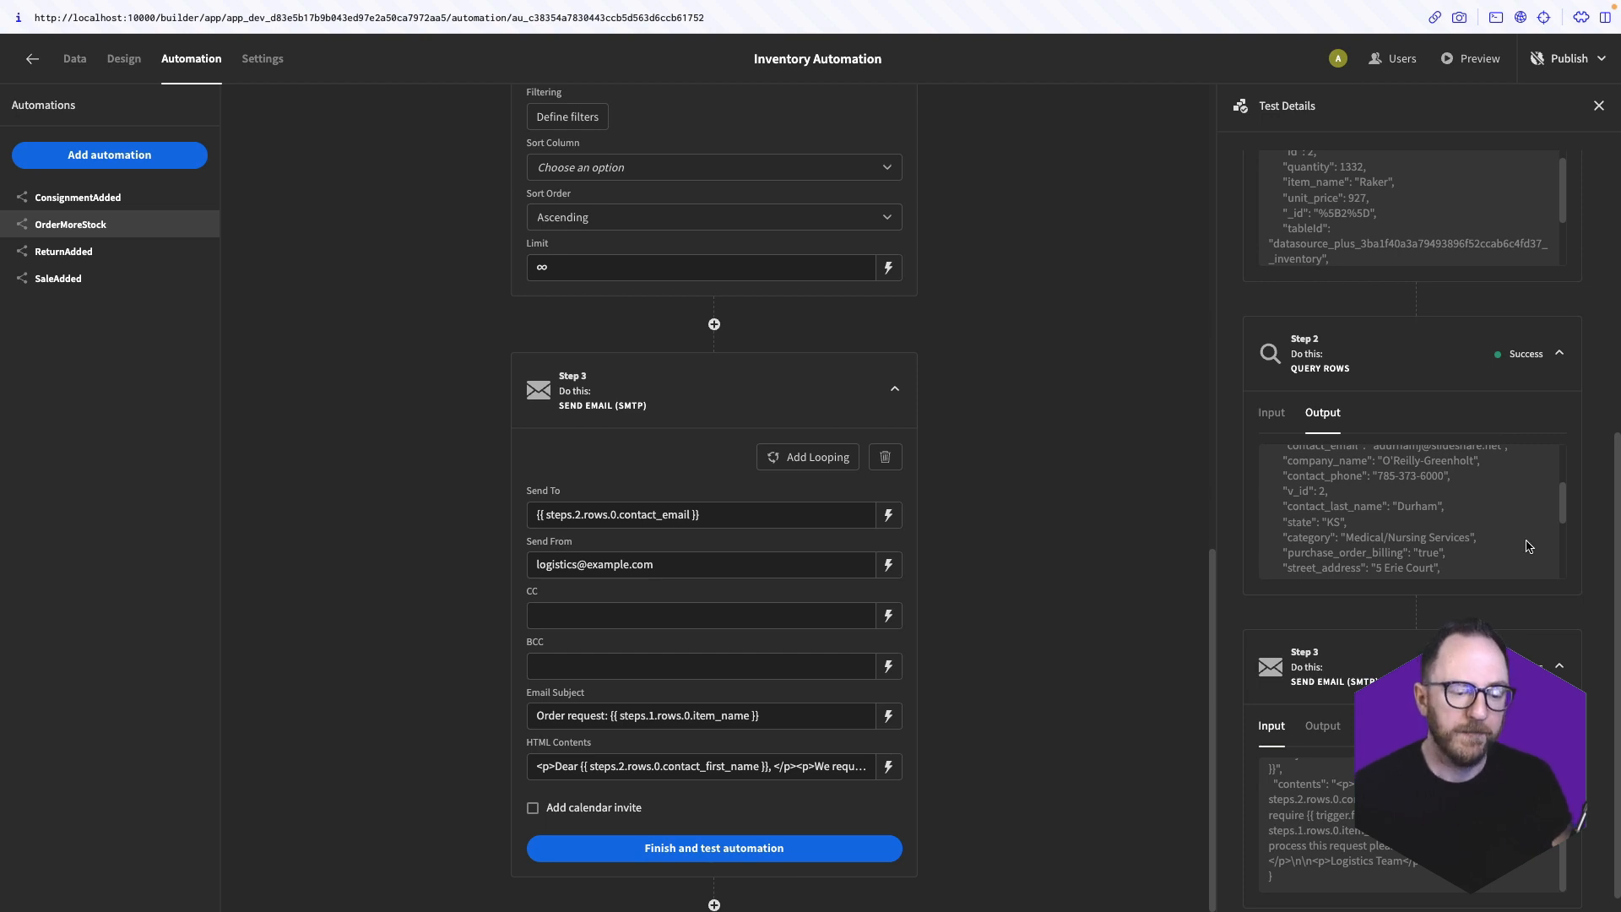
Publish the app and dismiss the publishing popup
left_click(1565, 74)
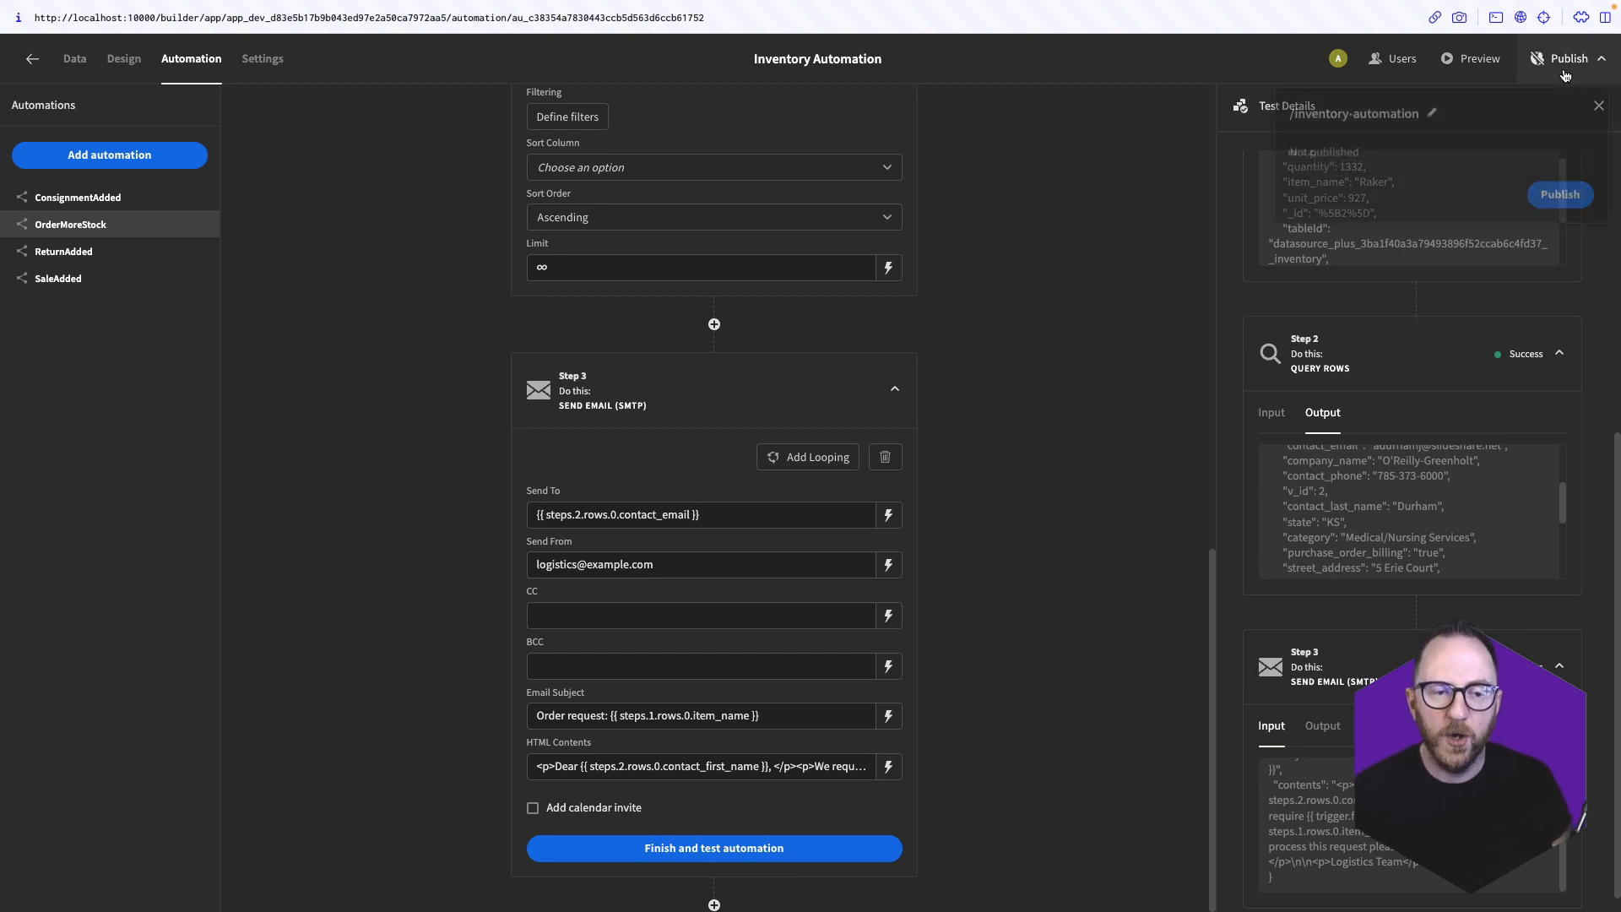
left_click(1550, 205)
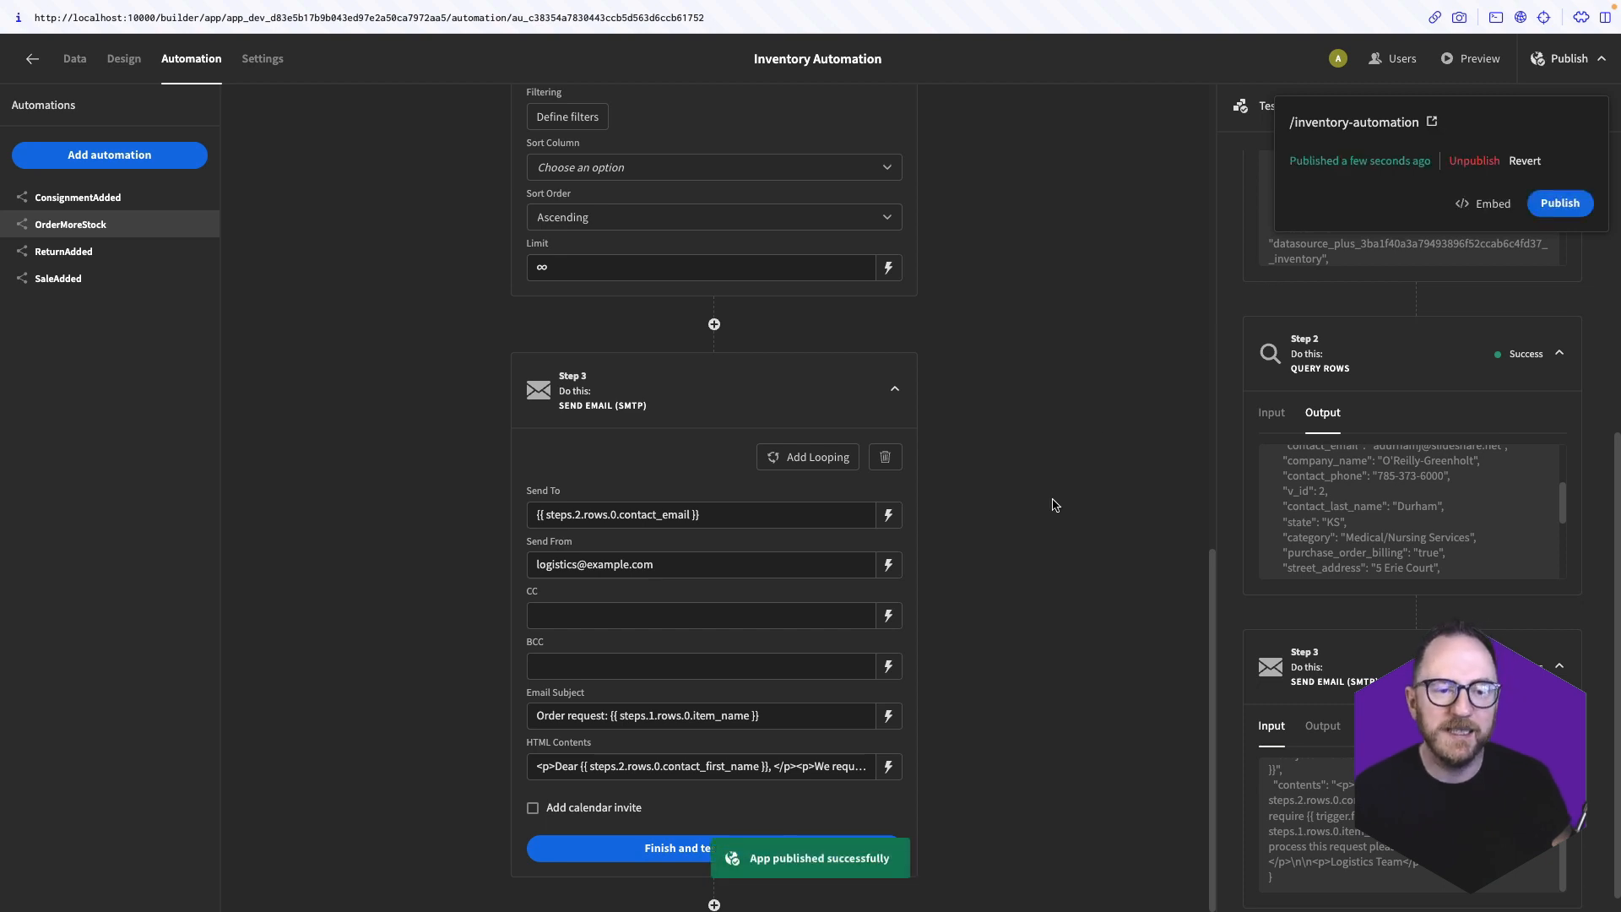
left_click(1109, 268)
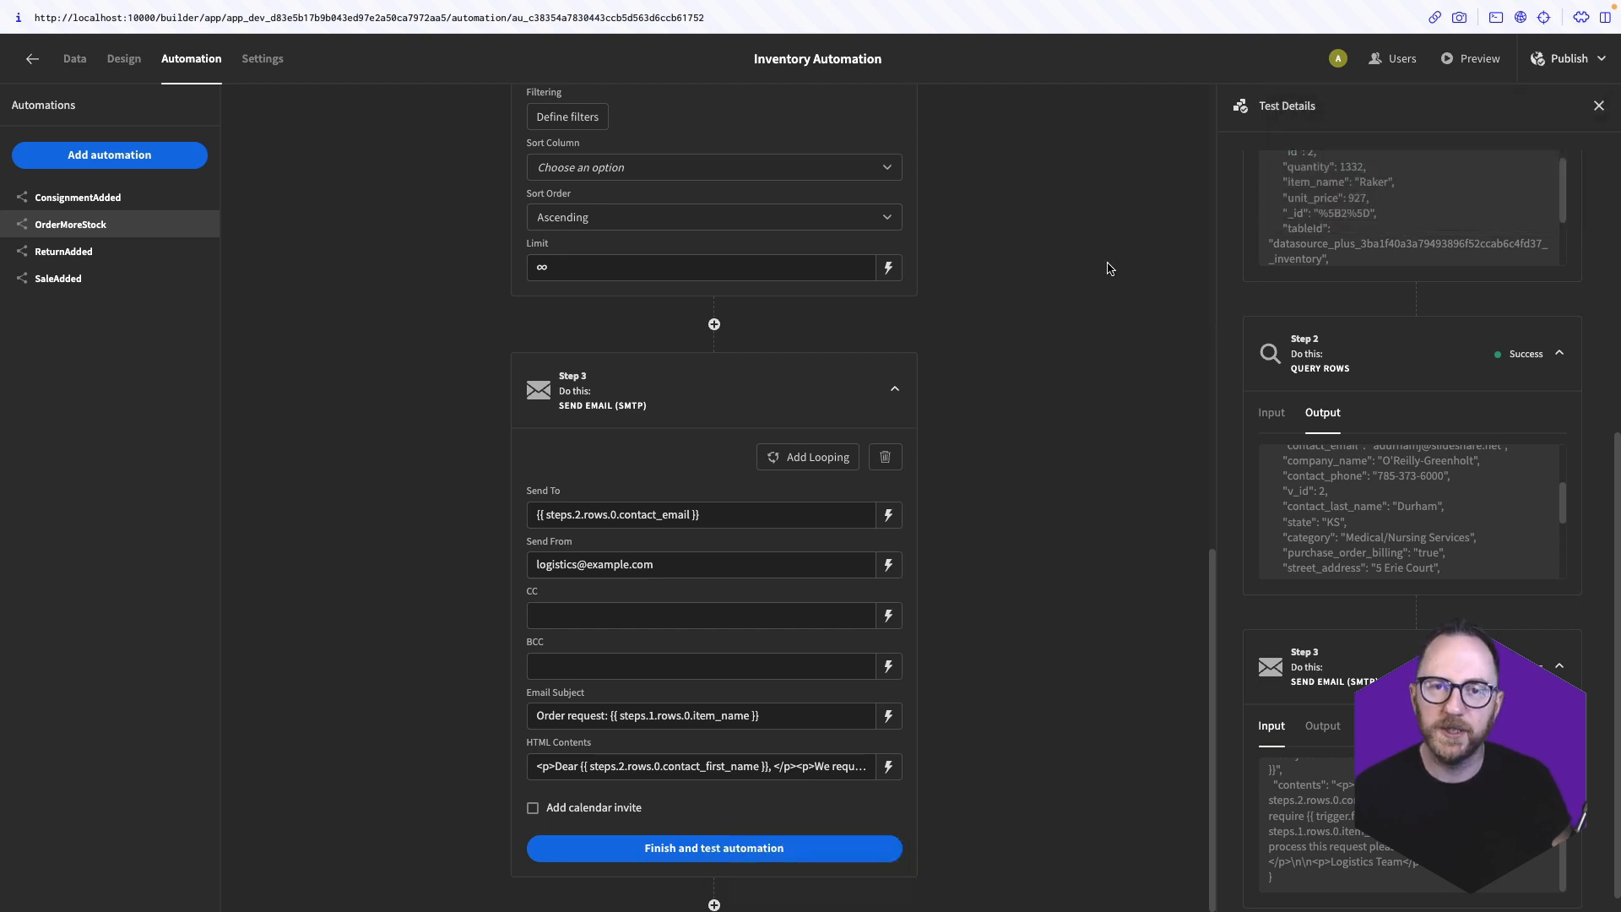
Create an autogenerated table screen from the PostgreSQL inventory table with Basic access
left_click(124, 67)
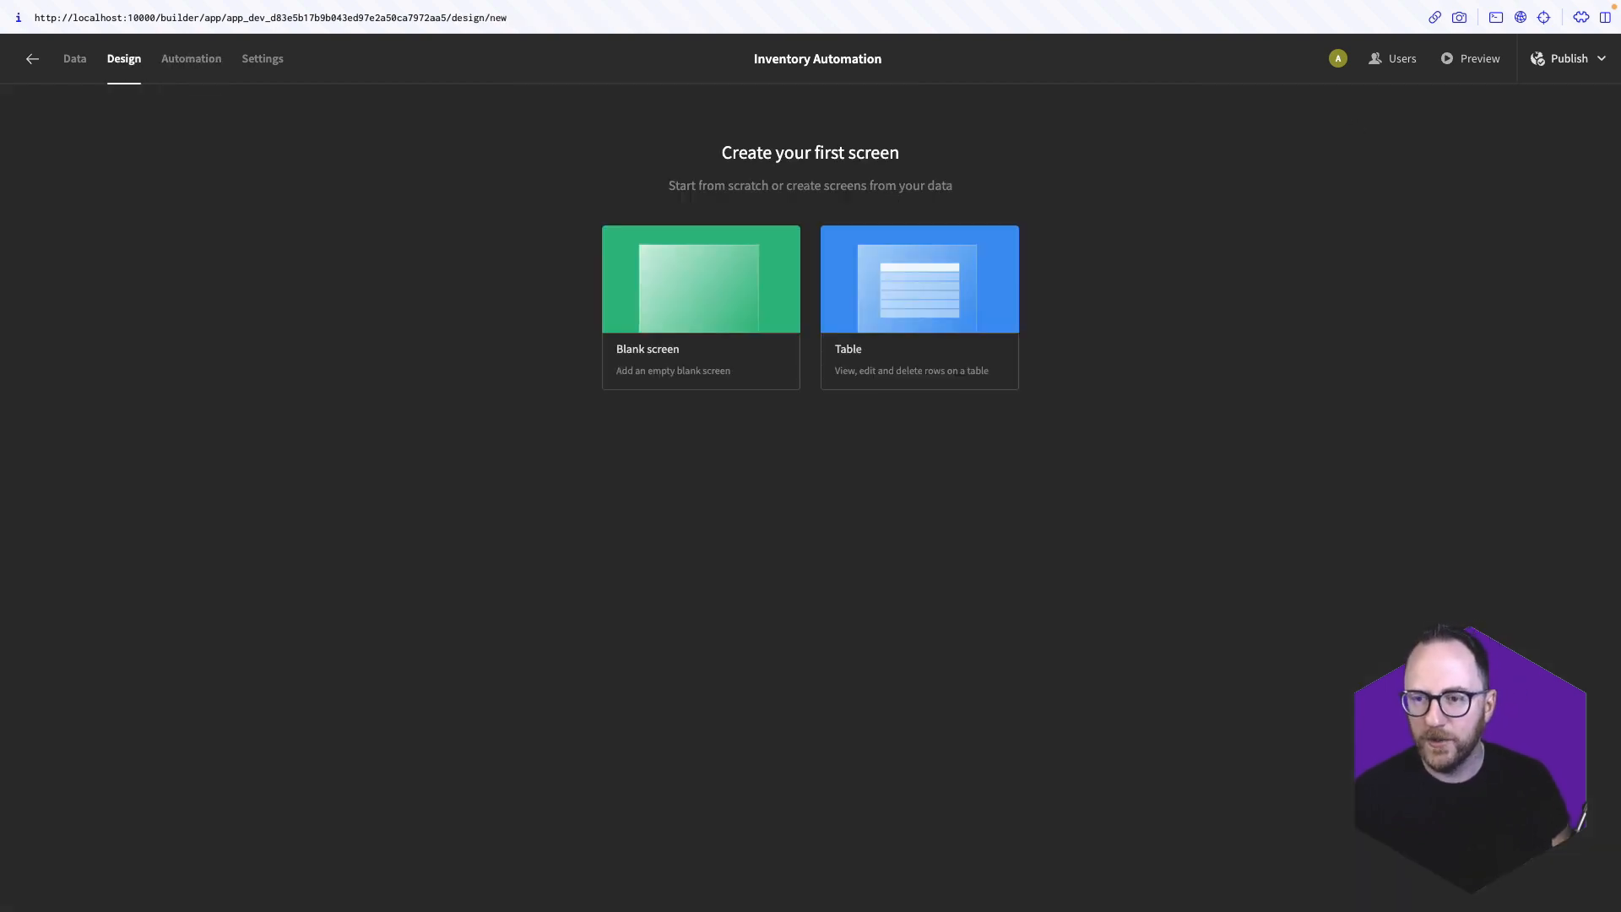
left_click(972, 357)
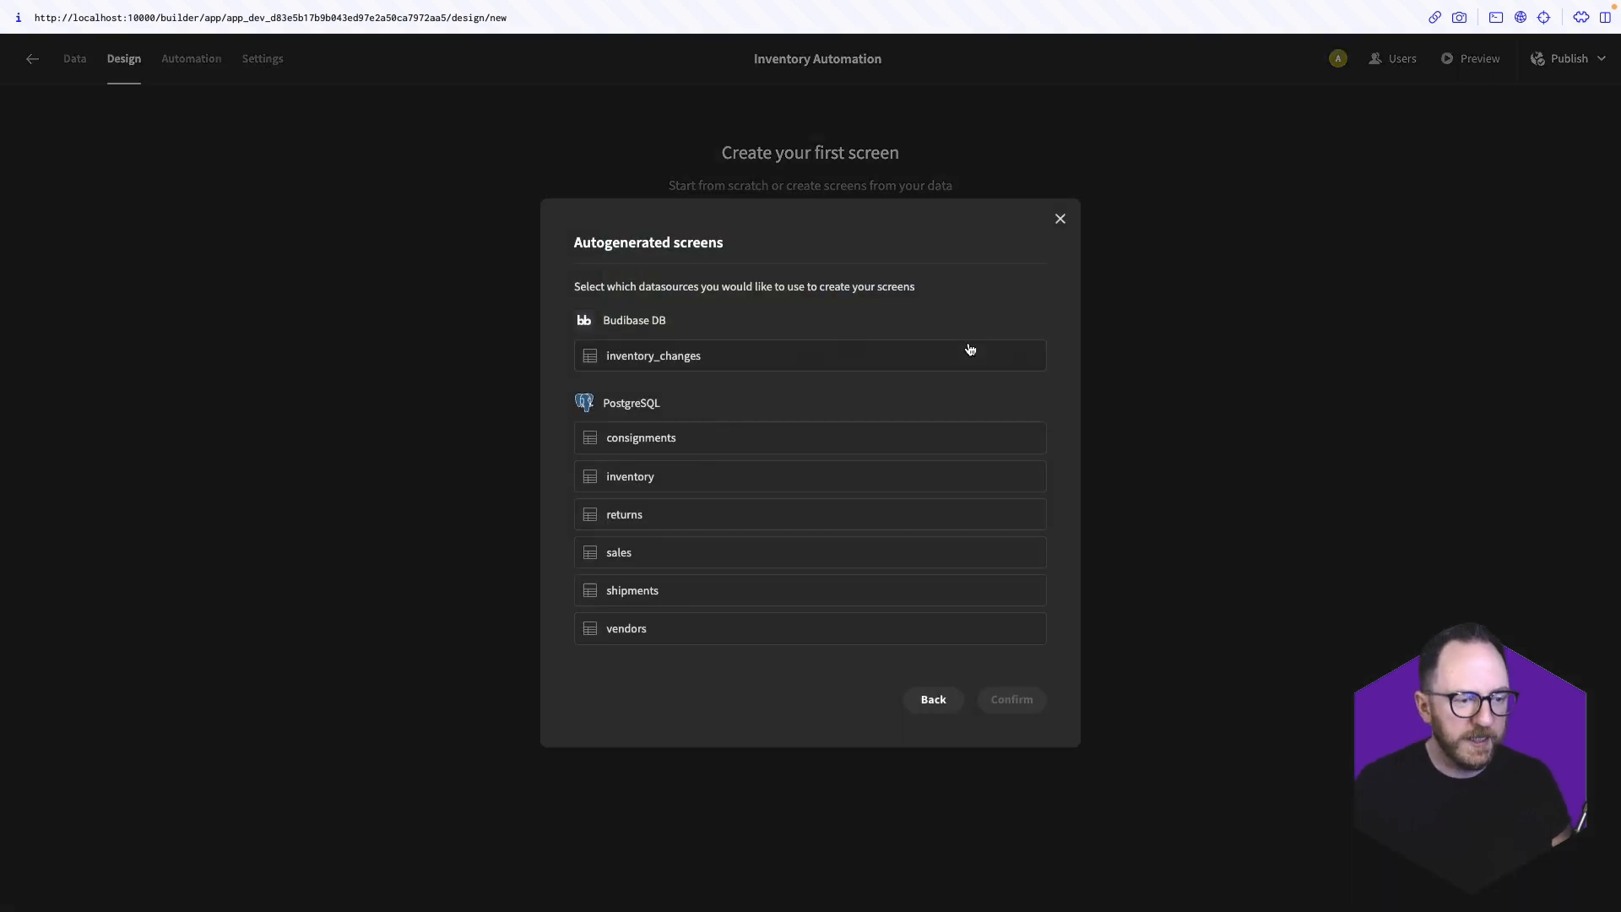
left_click(778, 473)
left_click(1012, 700)
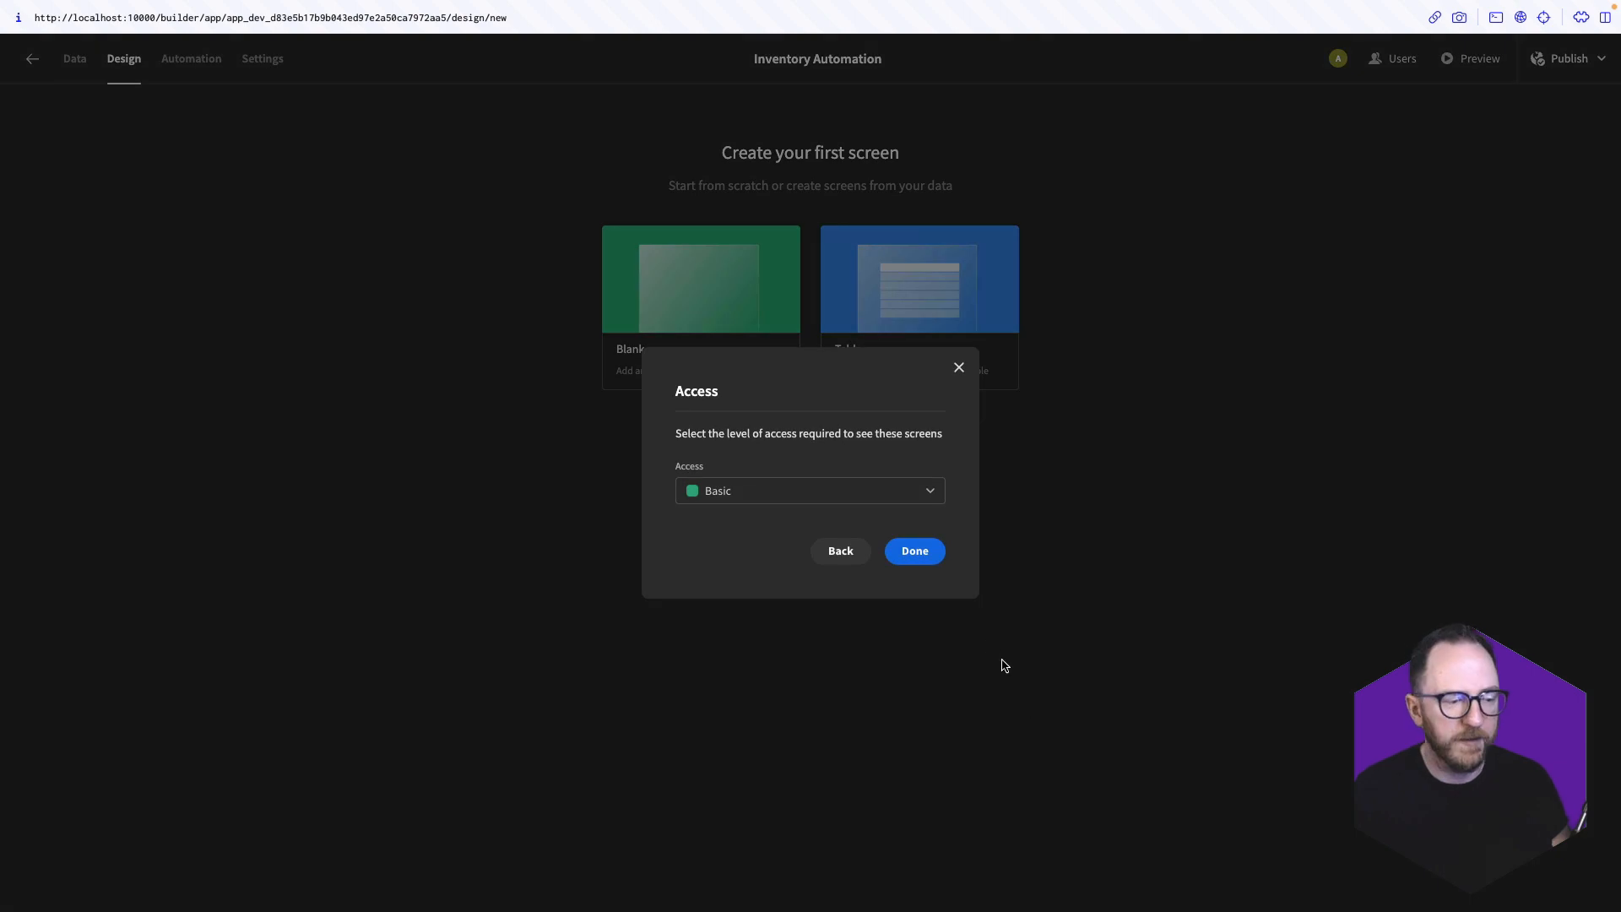
left_click(742, 488)
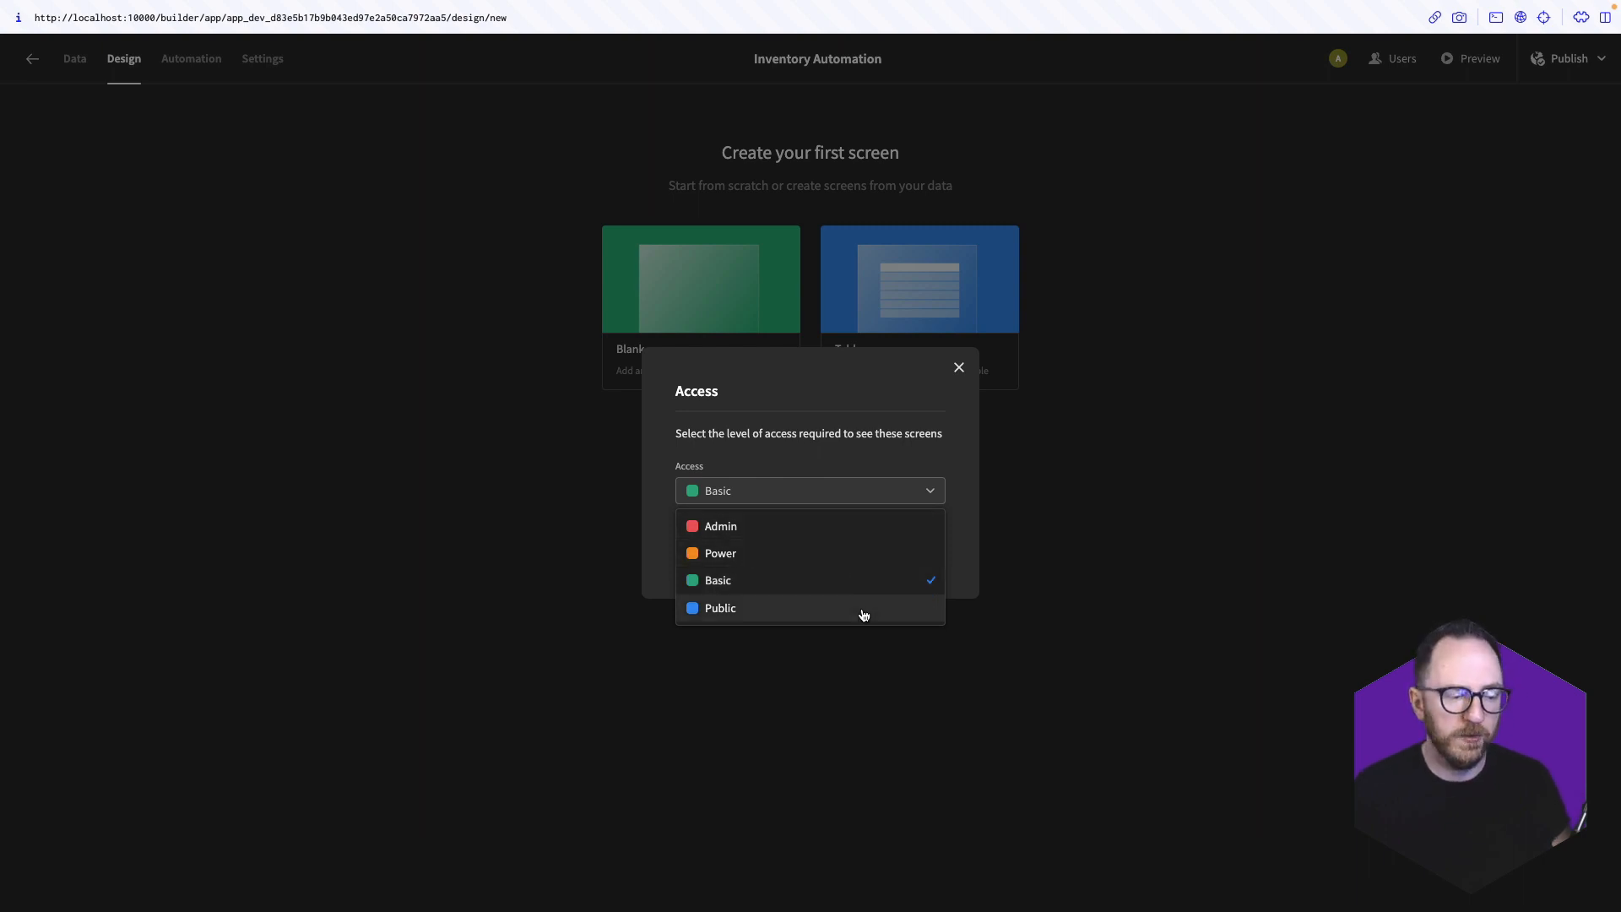
left_click(746, 590)
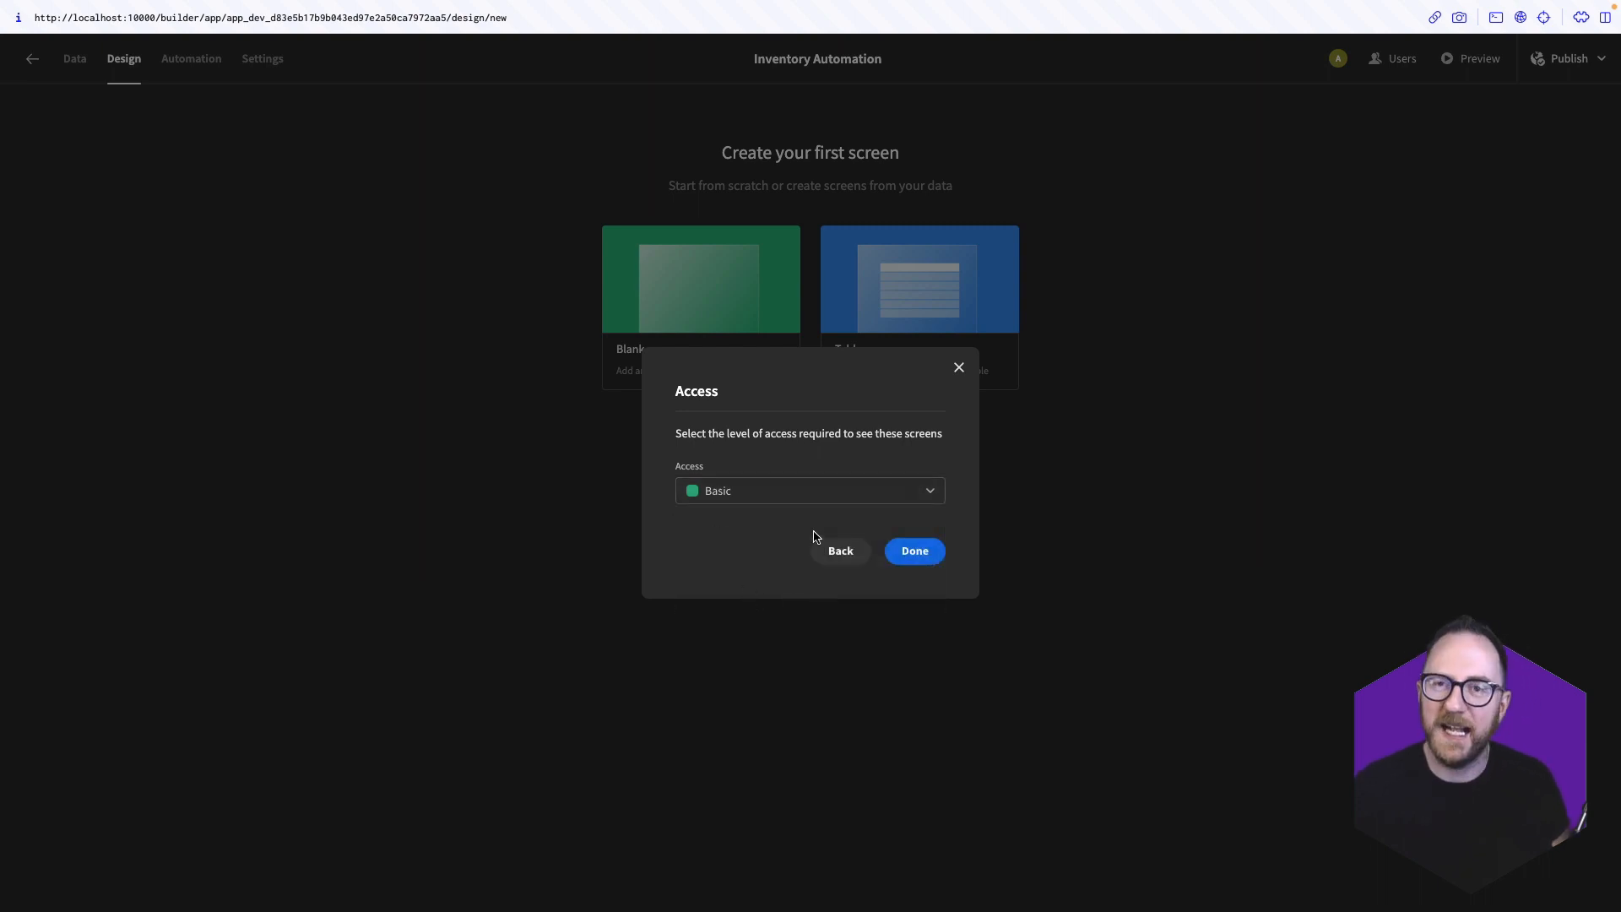
left_click(927, 552)
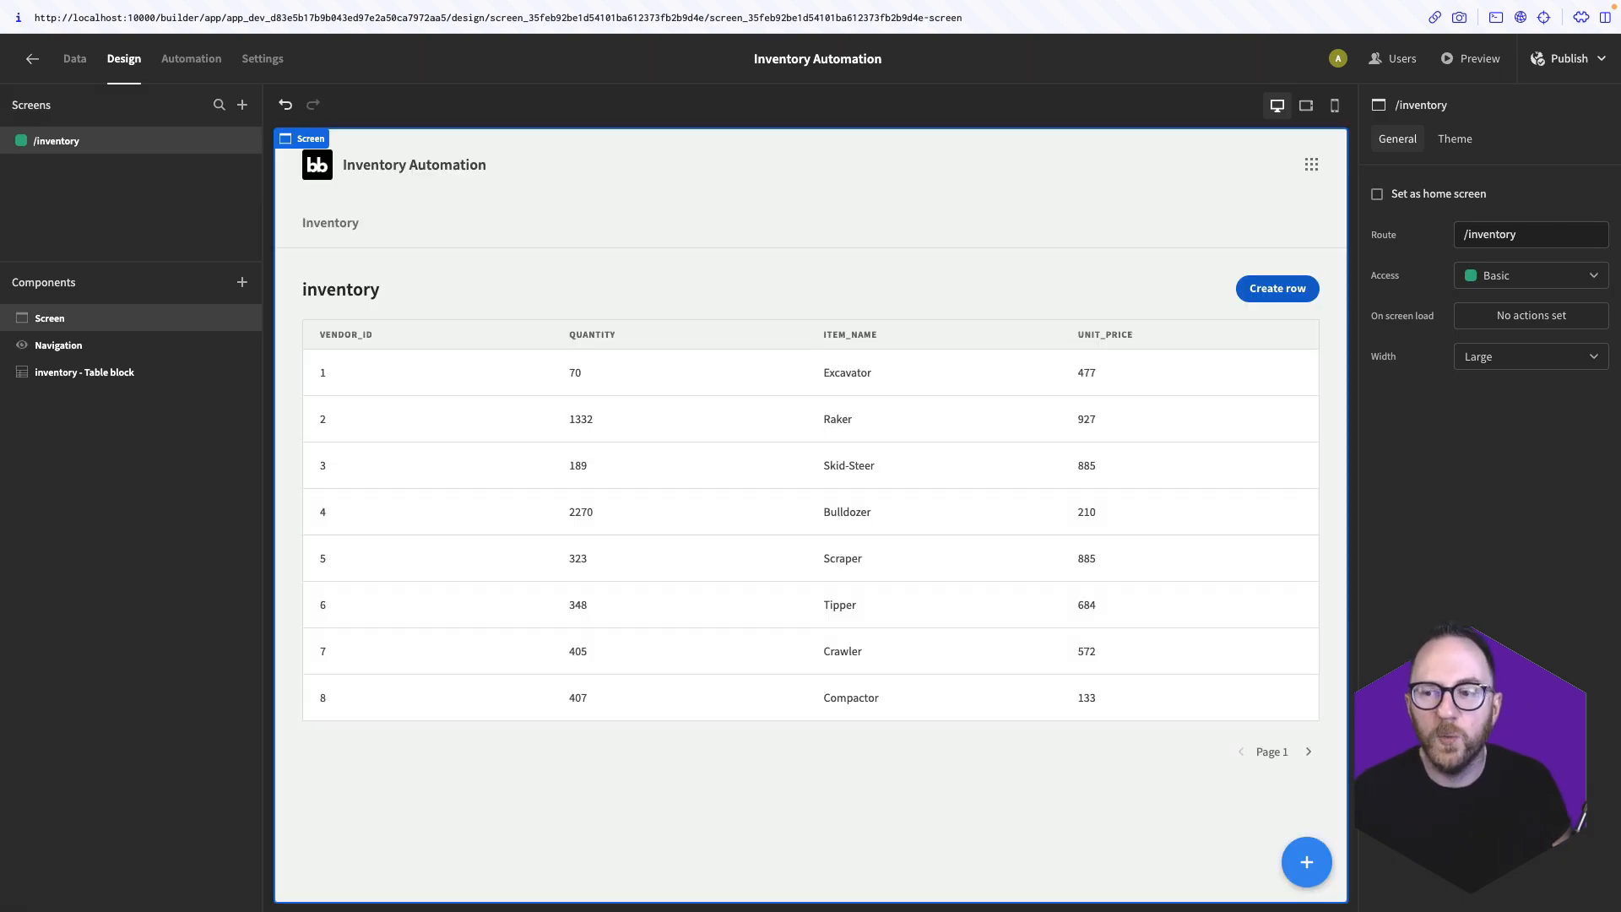
Change the title of the inventory table block to "Inventory"
left_click(777, 521)
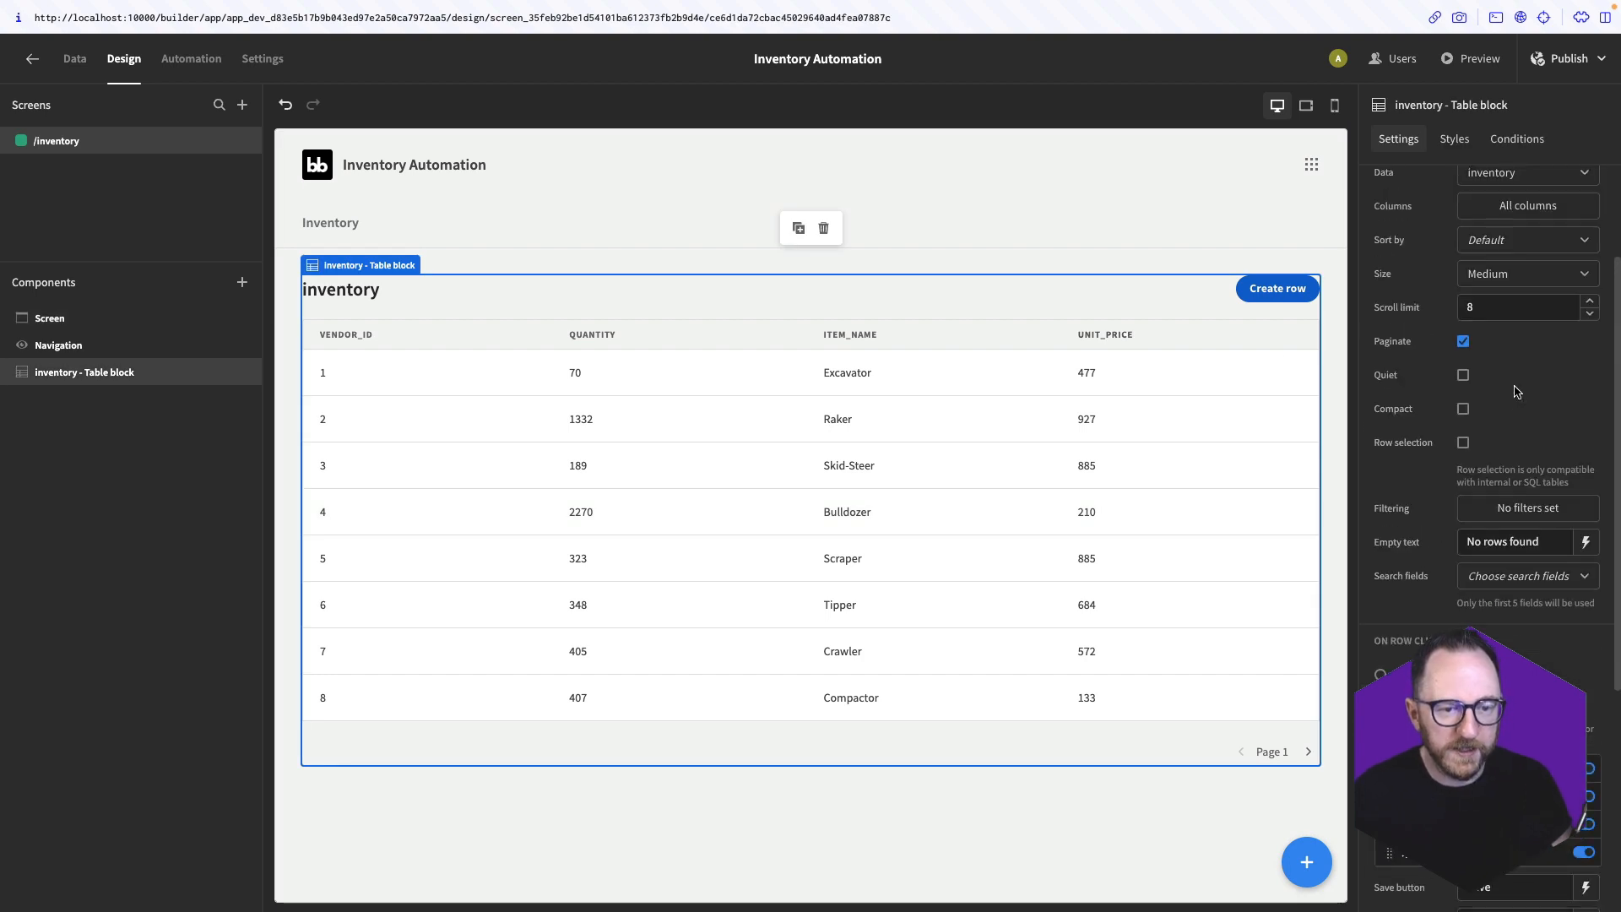
scroll(1492, 329, "up", 3)
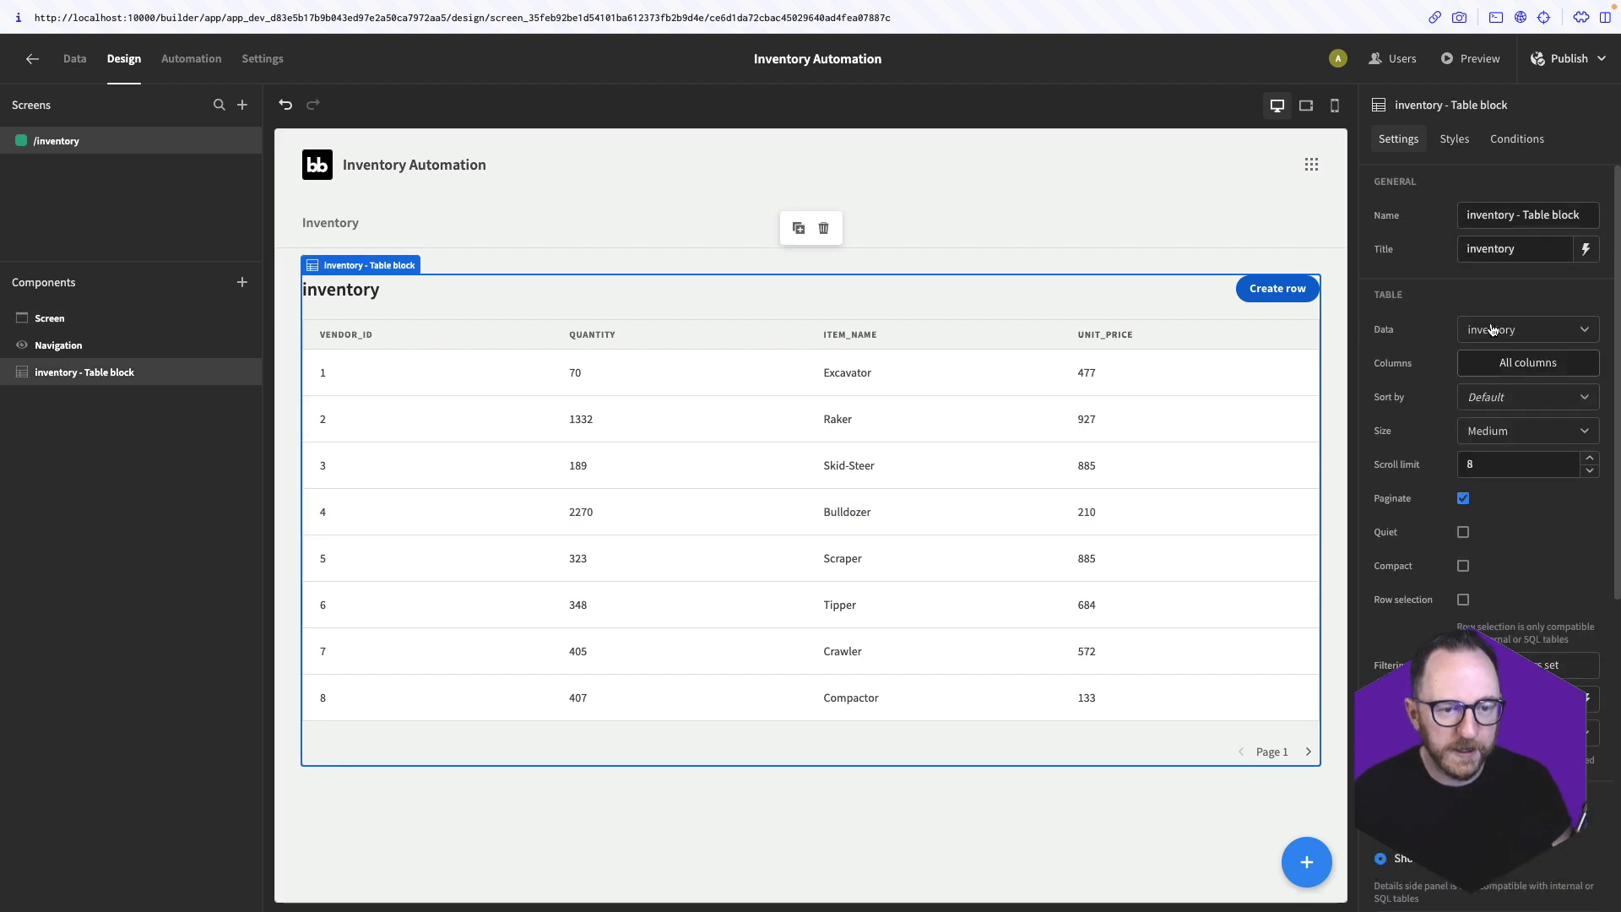
left_click(1460, 238)
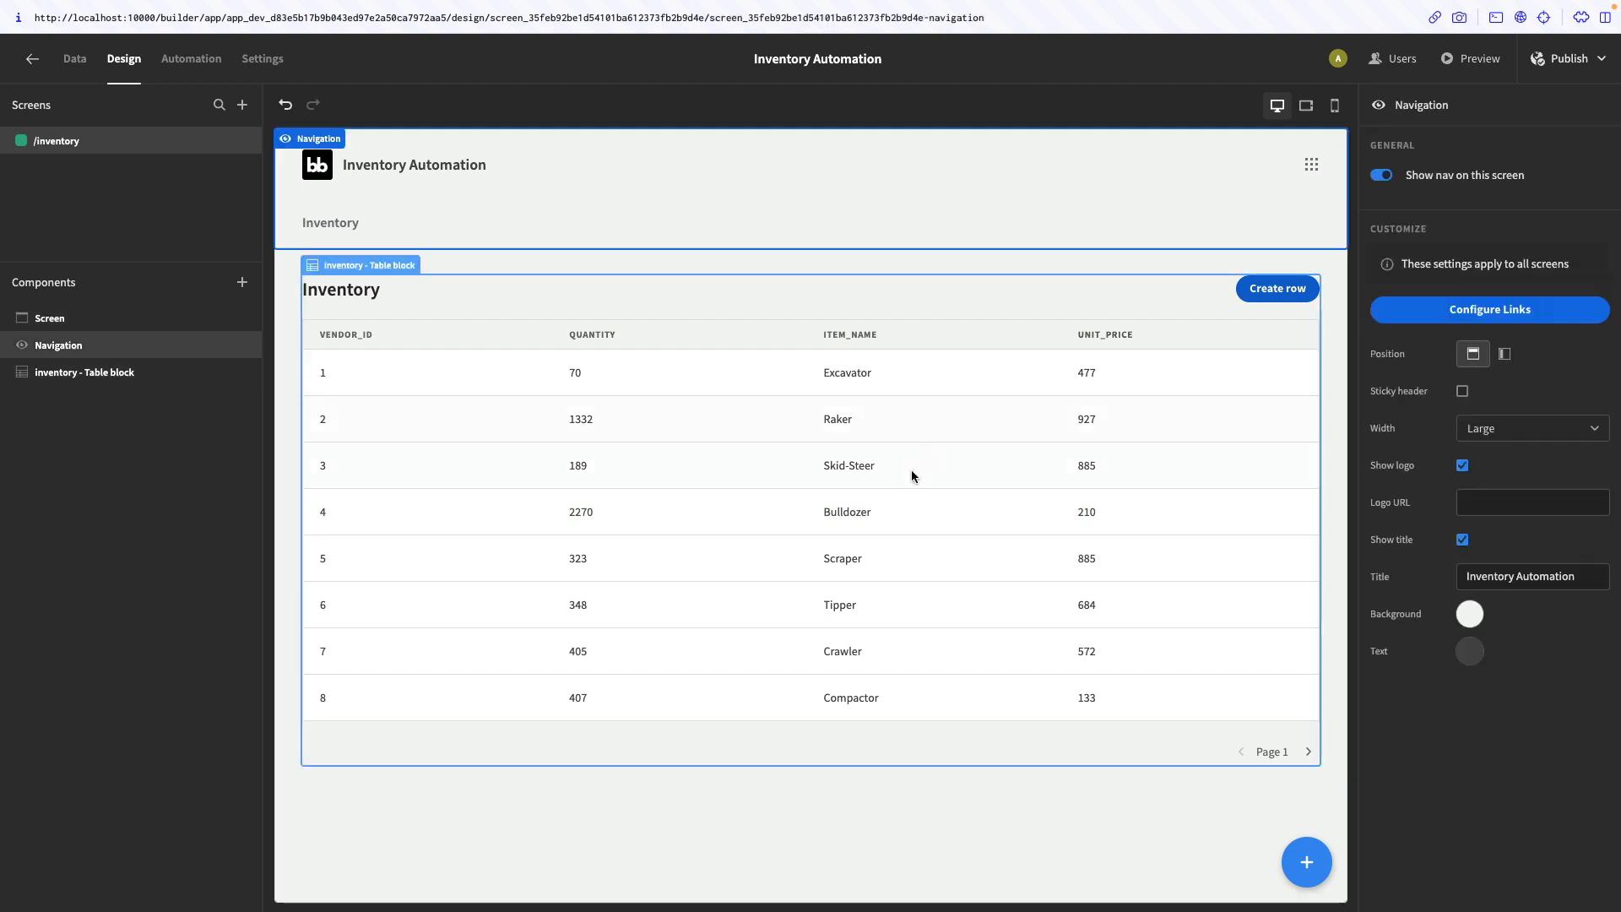
left_click(912, 475)
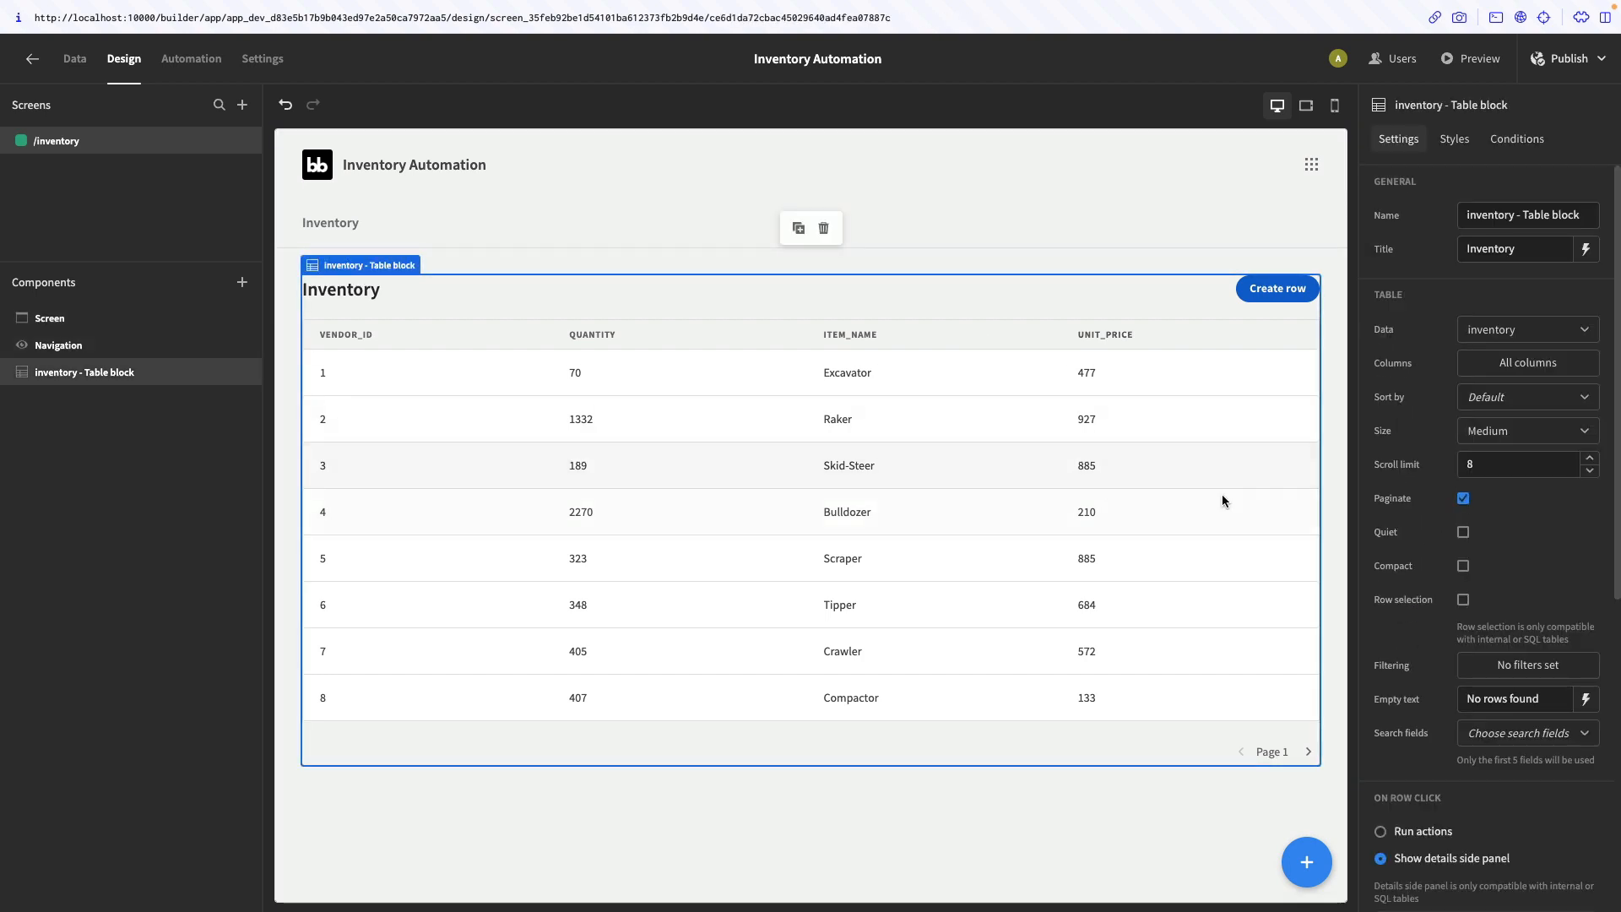
Hide the Create row button of the inventory table block
scroll(1481, 669, "down", 1)
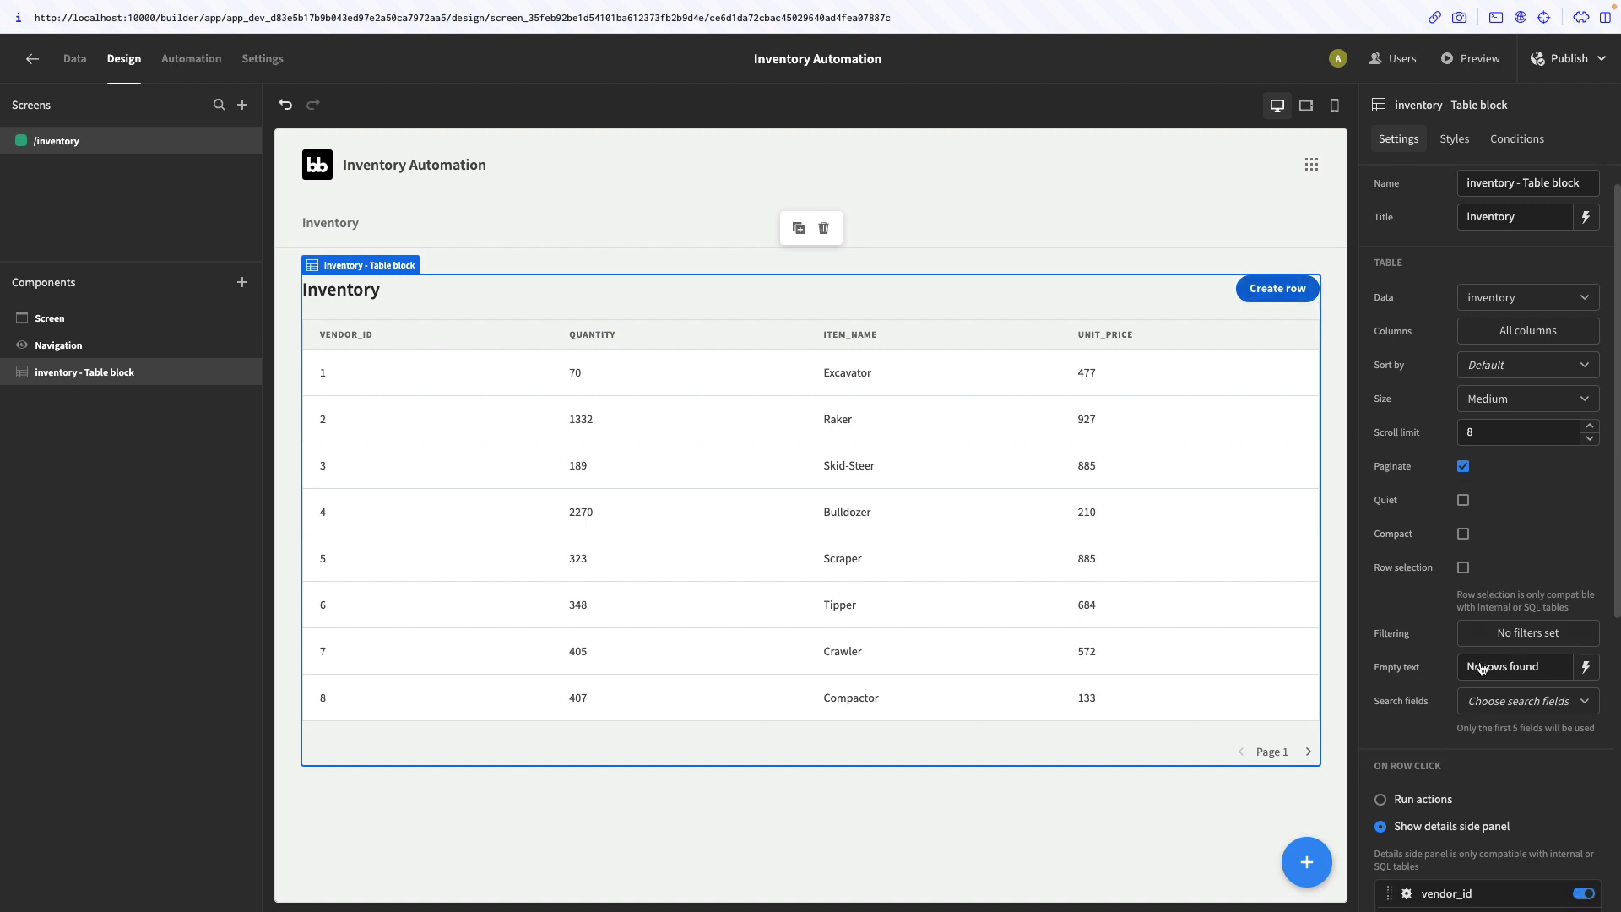
scroll(1528, 537, "down", 5)
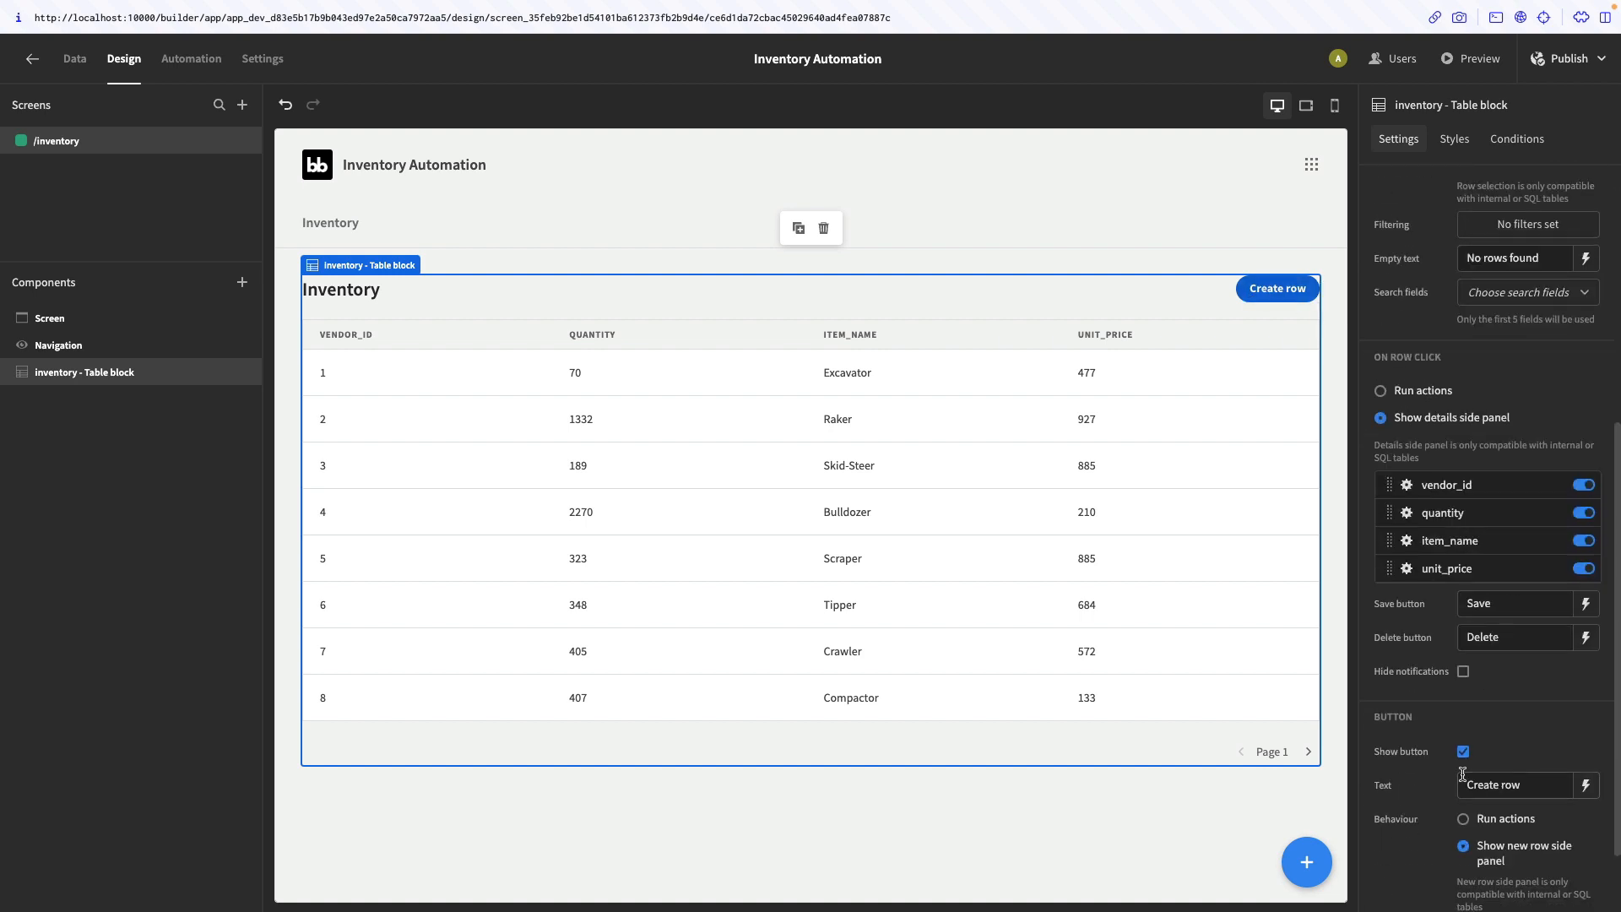
scroll(1474, 752, "down", 1)
left_click(1463, 656)
Turn off pagination for the inventory table block and set its scroll limit to 10
scroll(1463, 656, "up", 2)
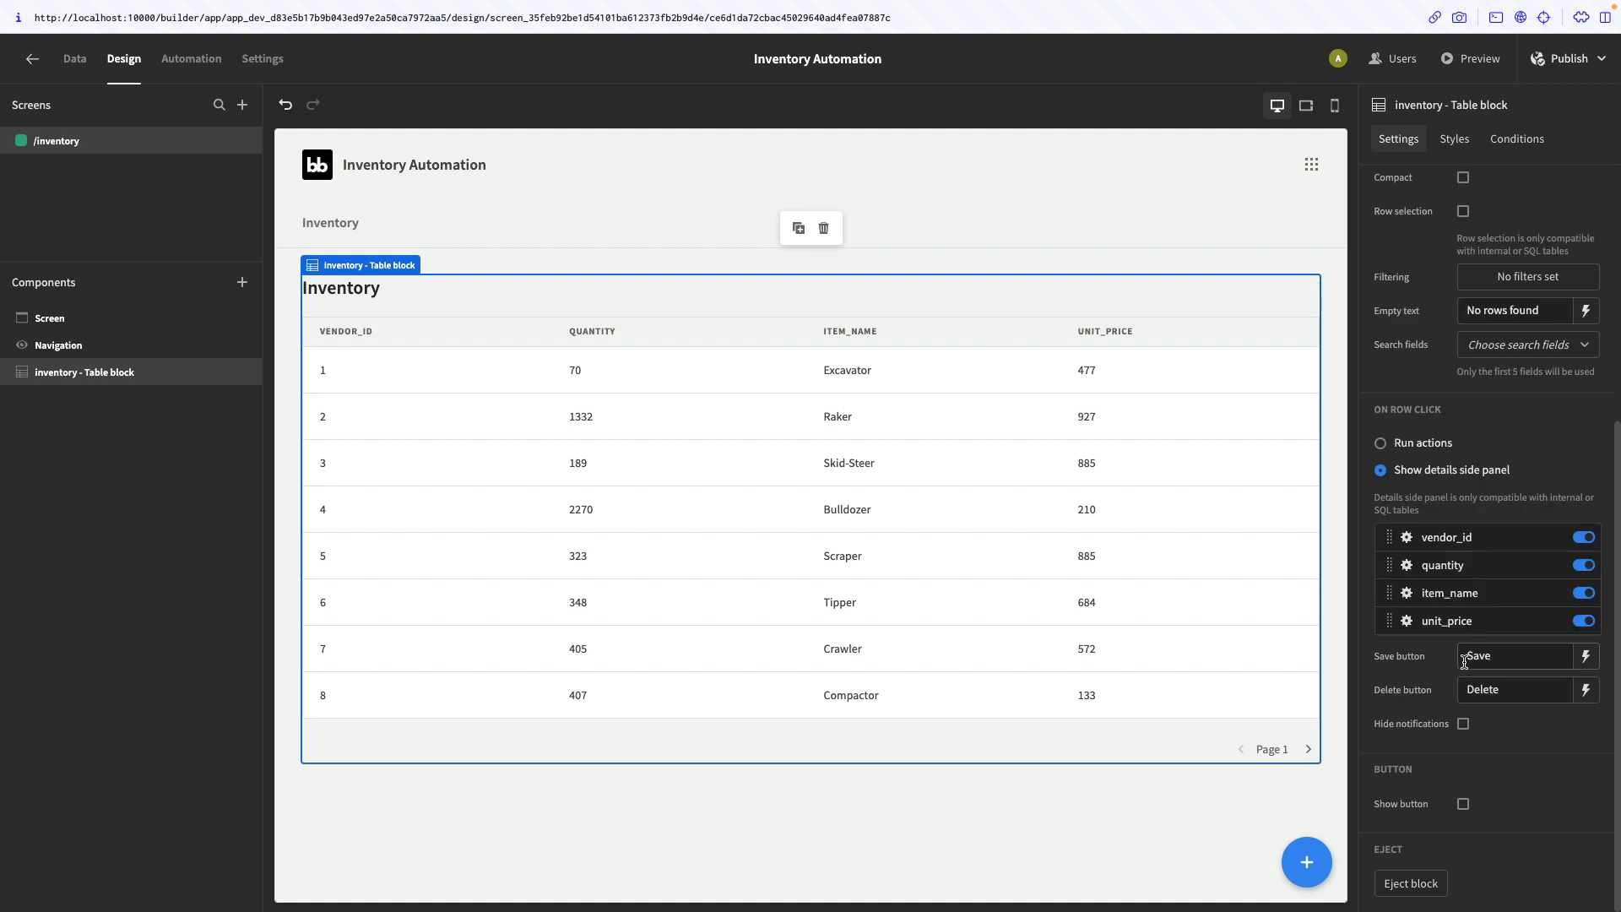
scroll(1446, 422, "up", 2)
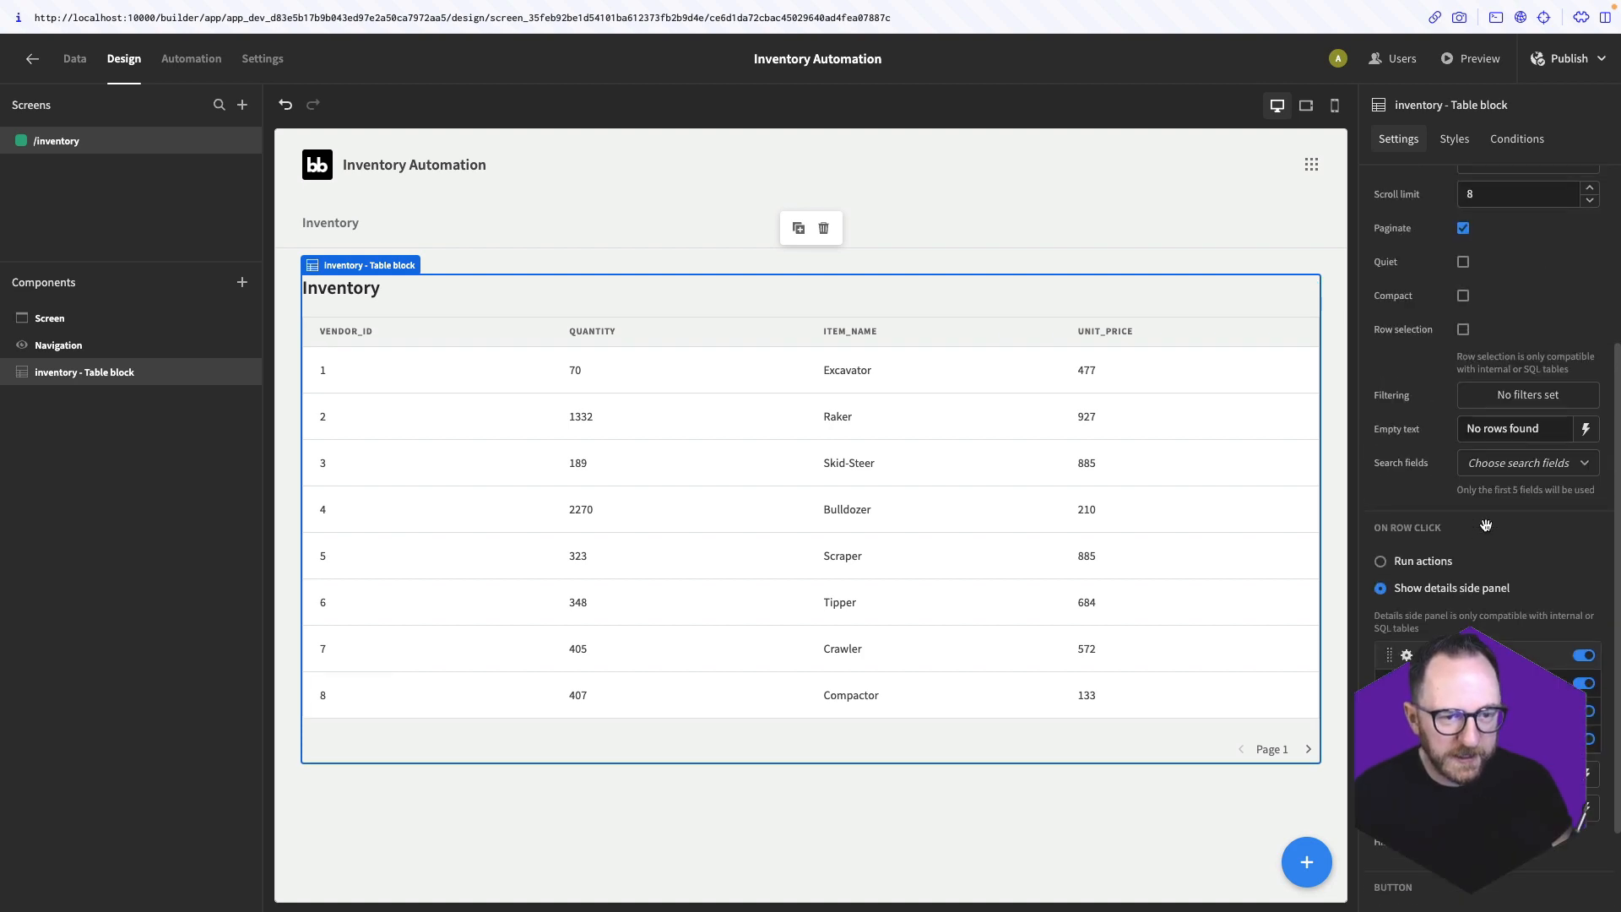
left_click(1463, 239)
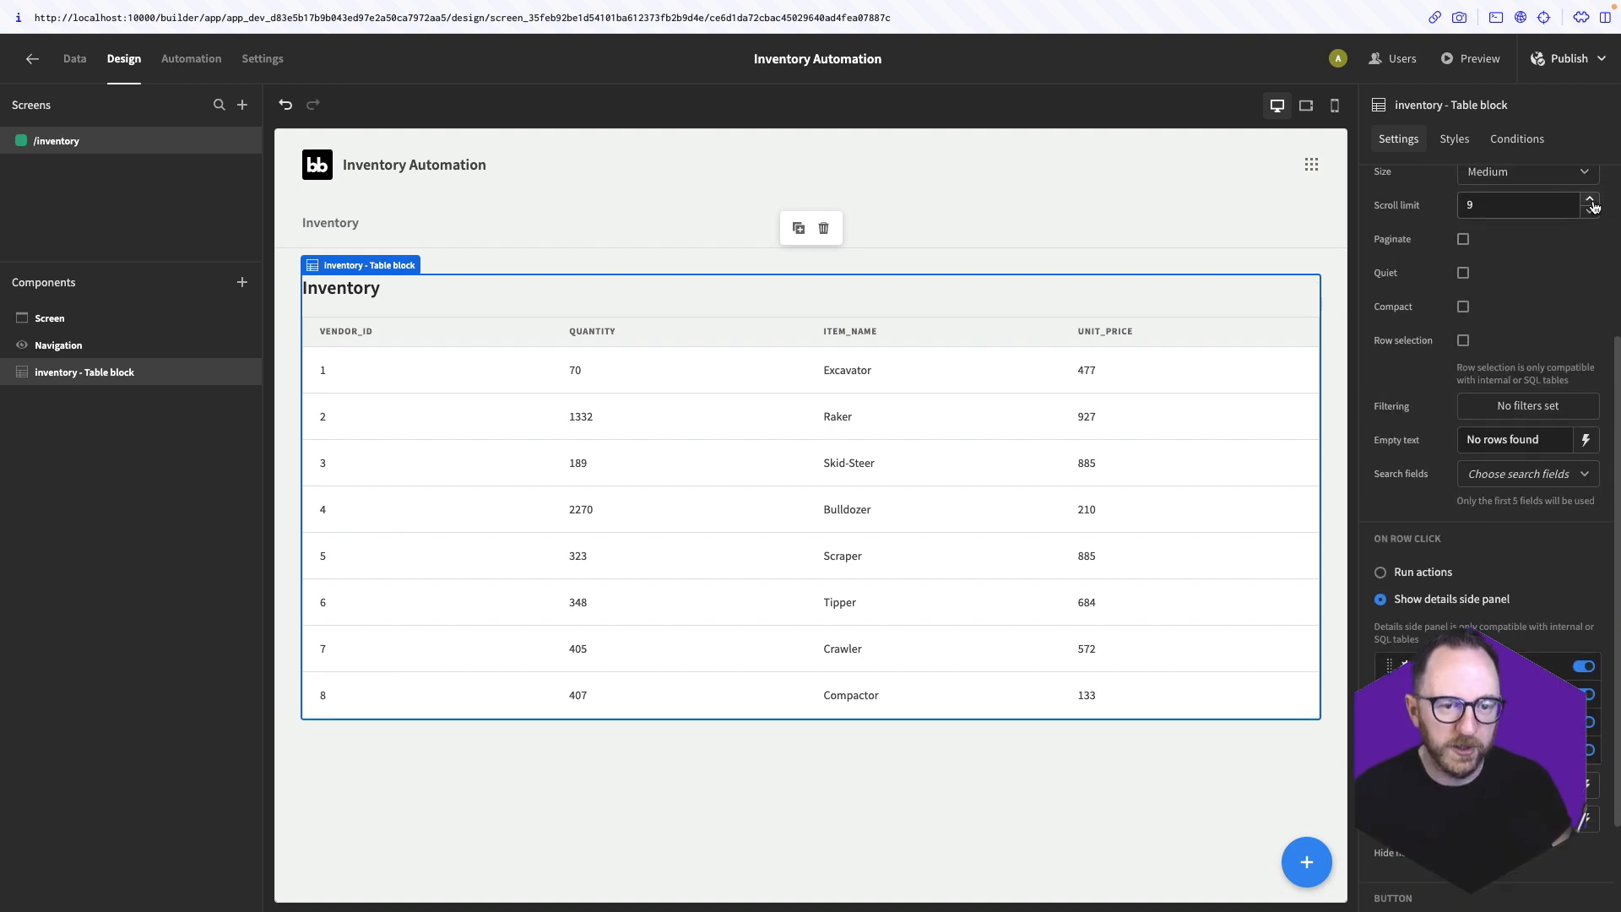
left_click(1591, 199)
left_click(1591, 199)
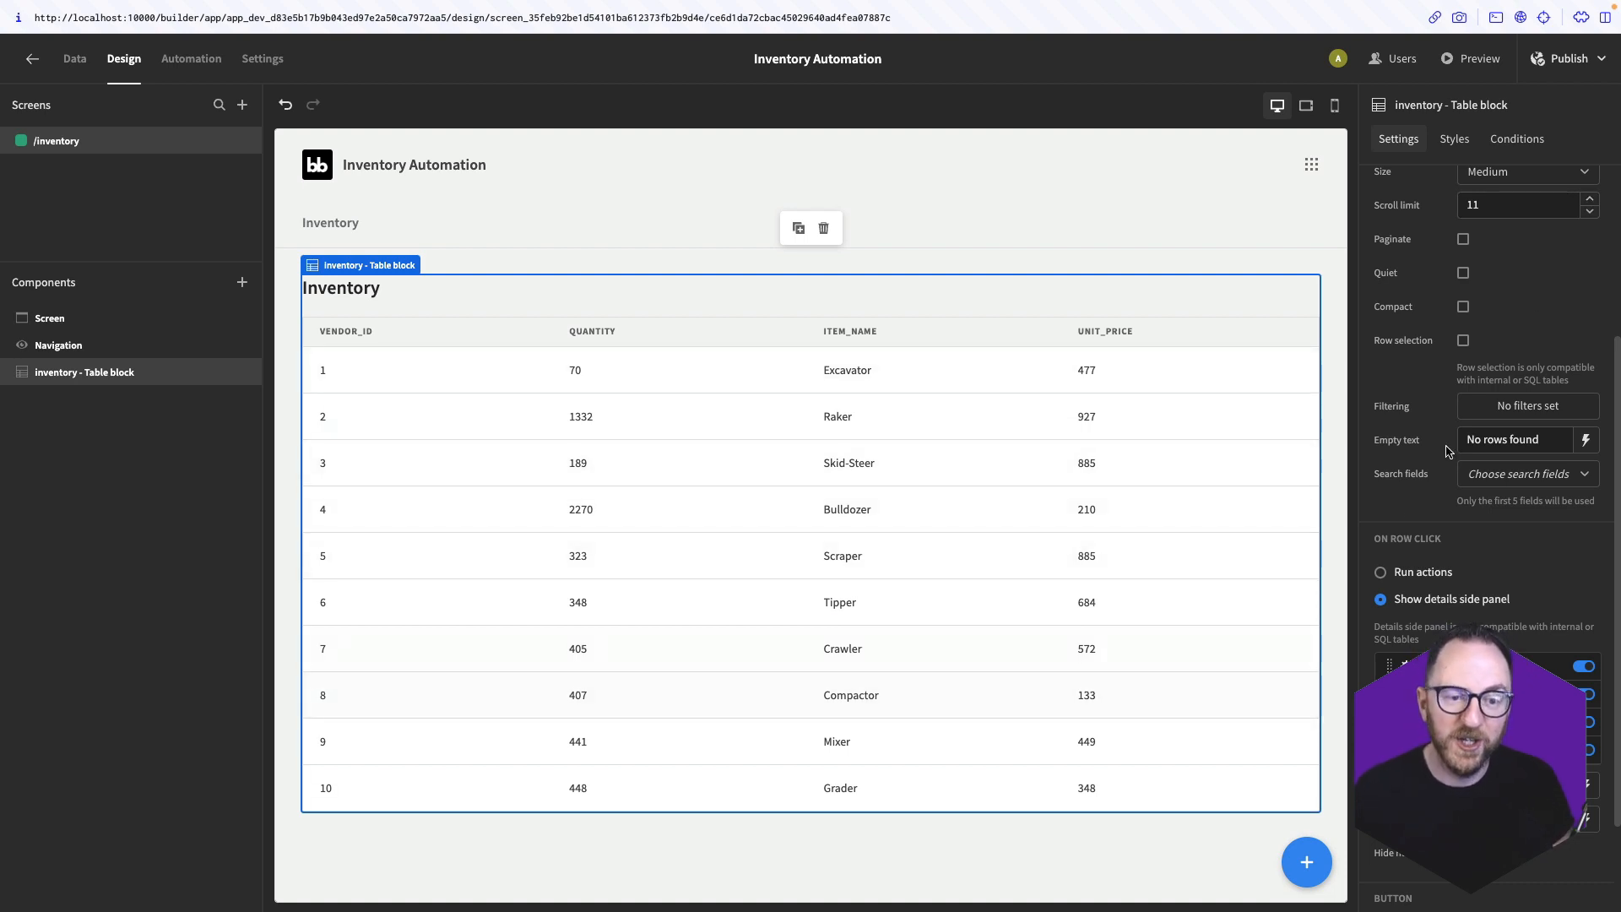
left_click(1591, 211)
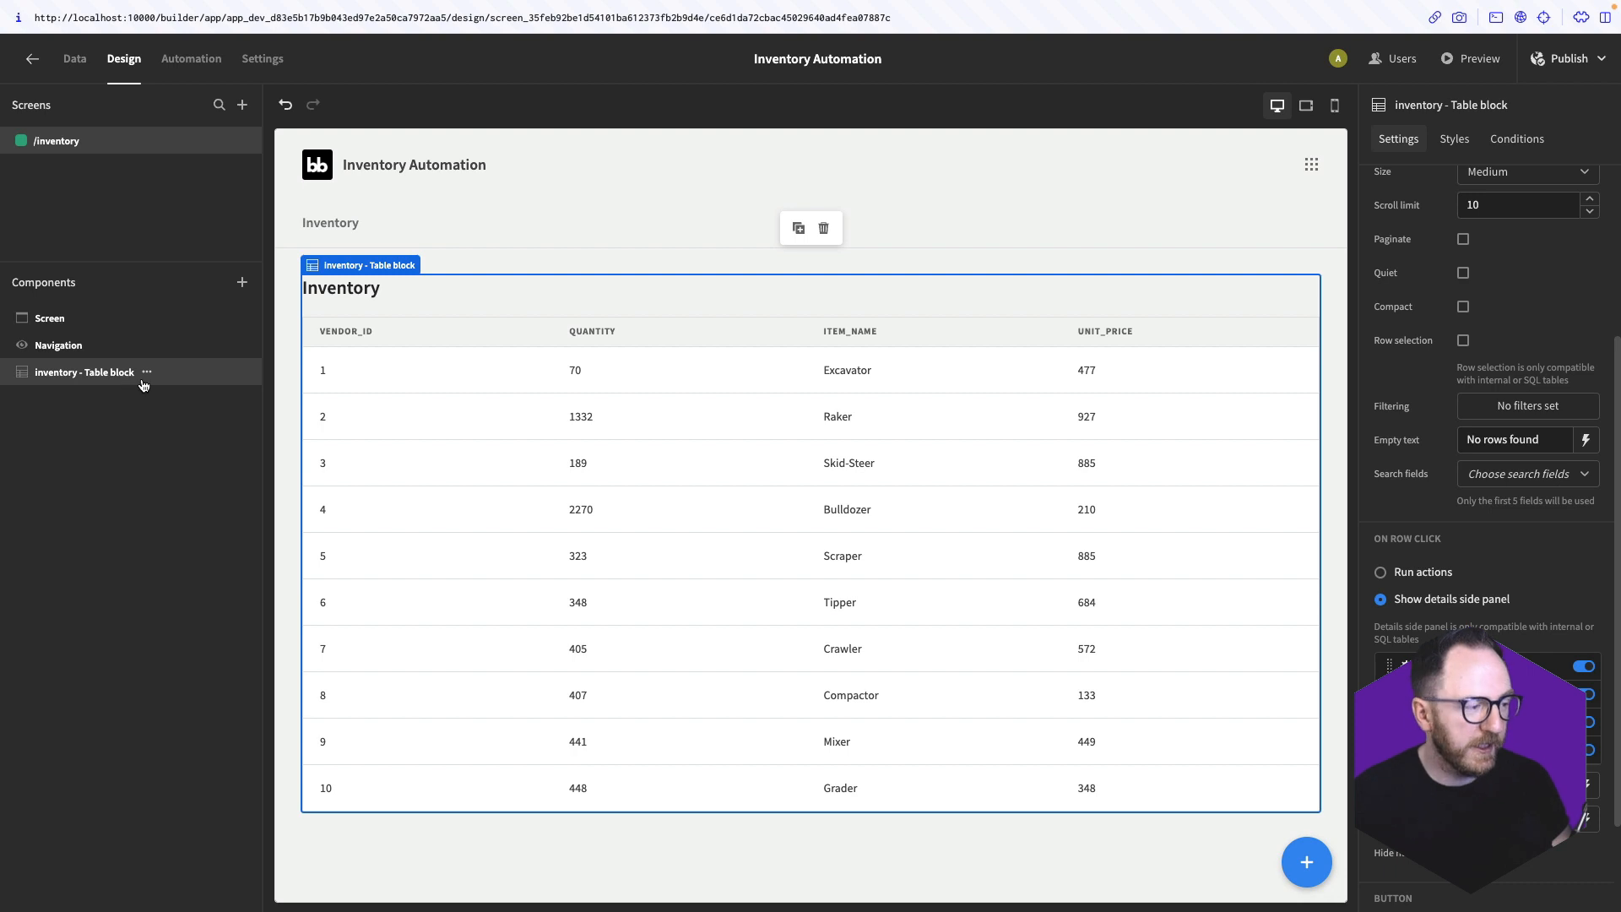
Eject the inventory table block into its separate components
scroll(1486, 507, "down", 3)
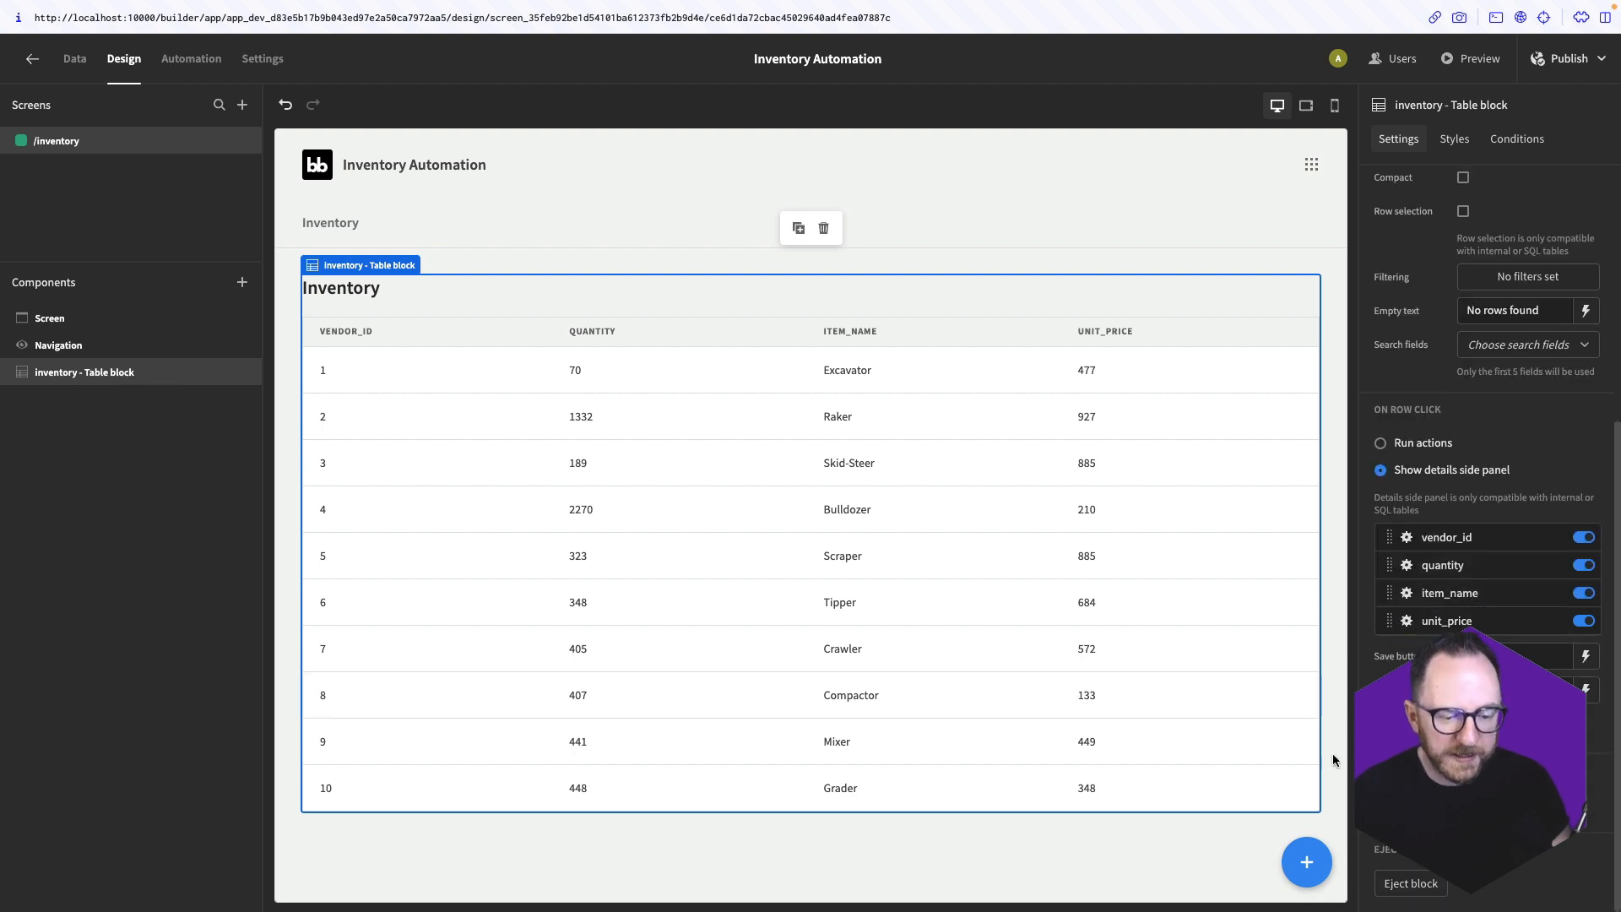
right_click(144, 376)
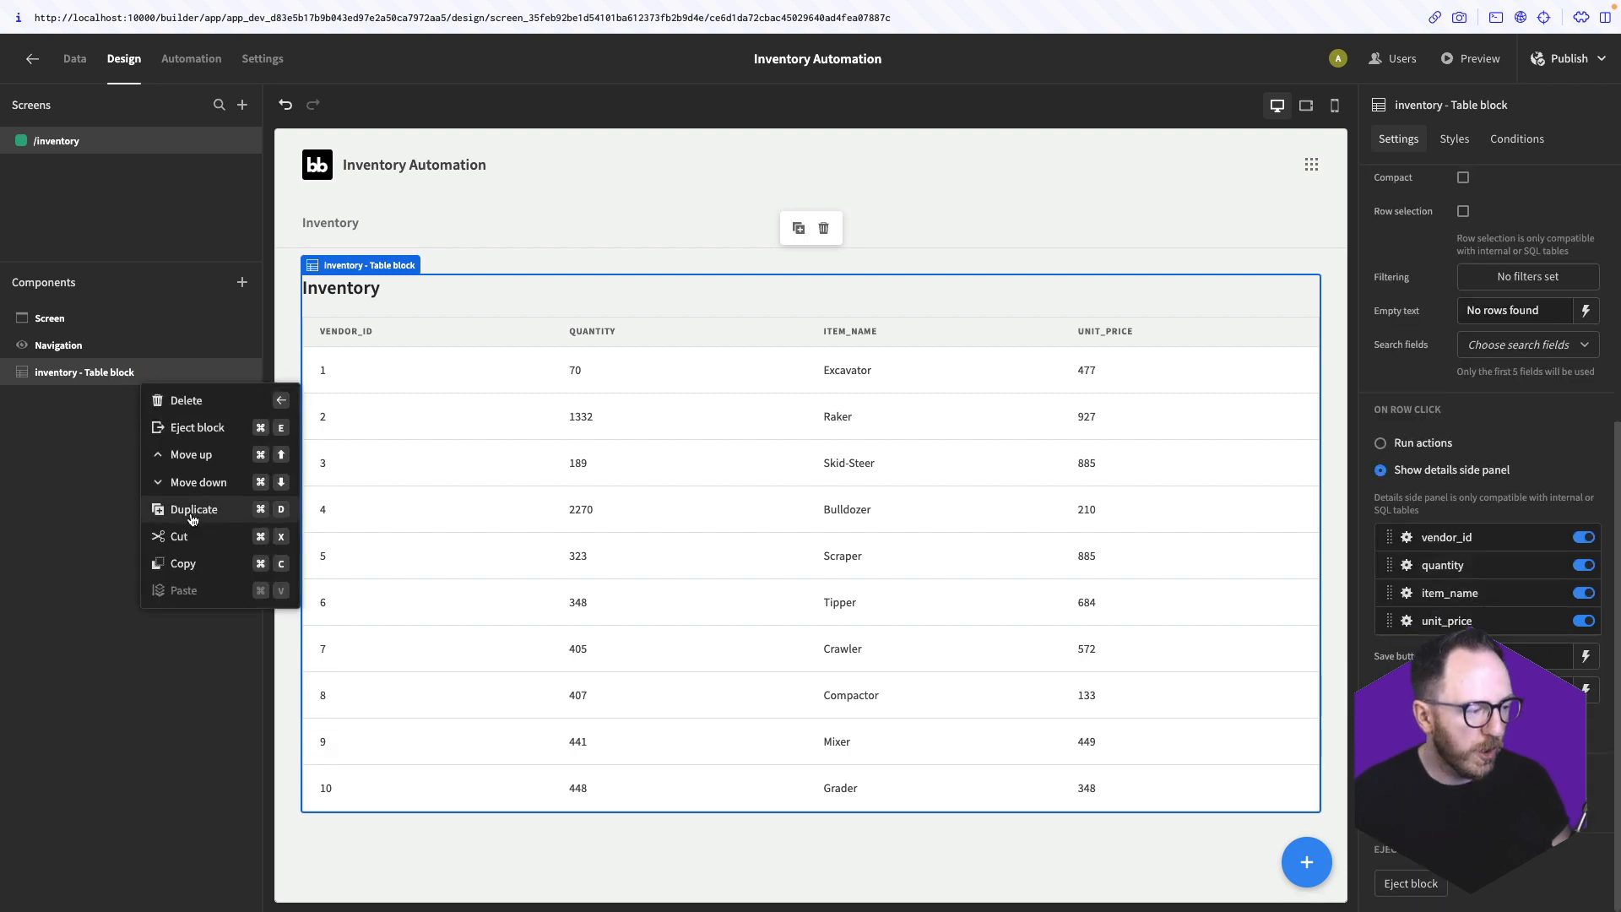
left_click(207, 428)
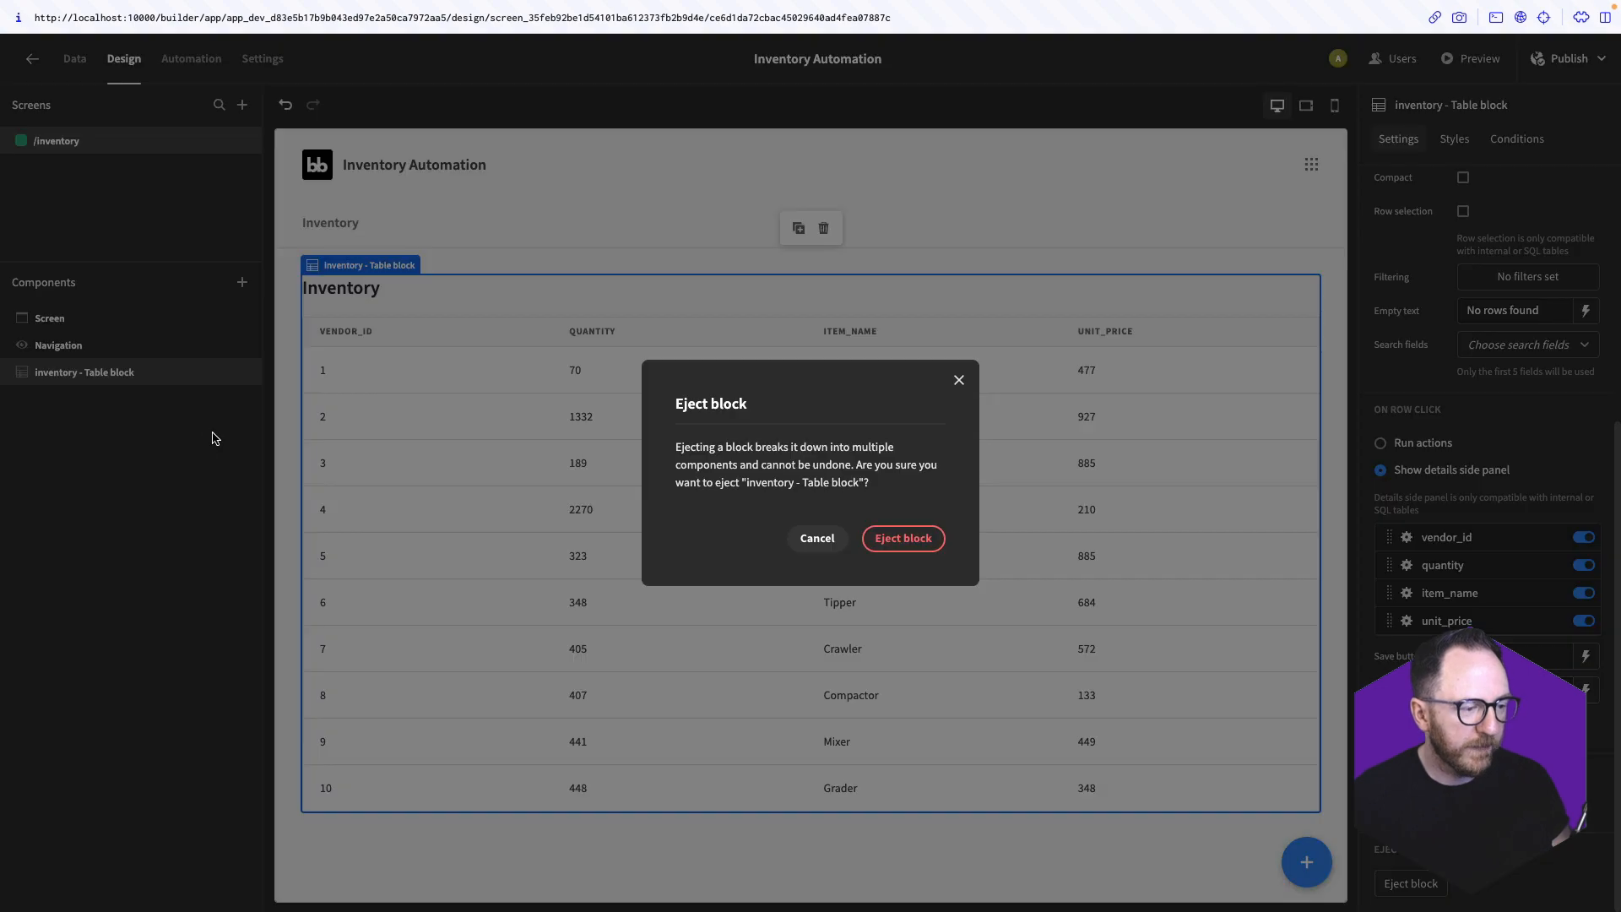
left_click(910, 535)
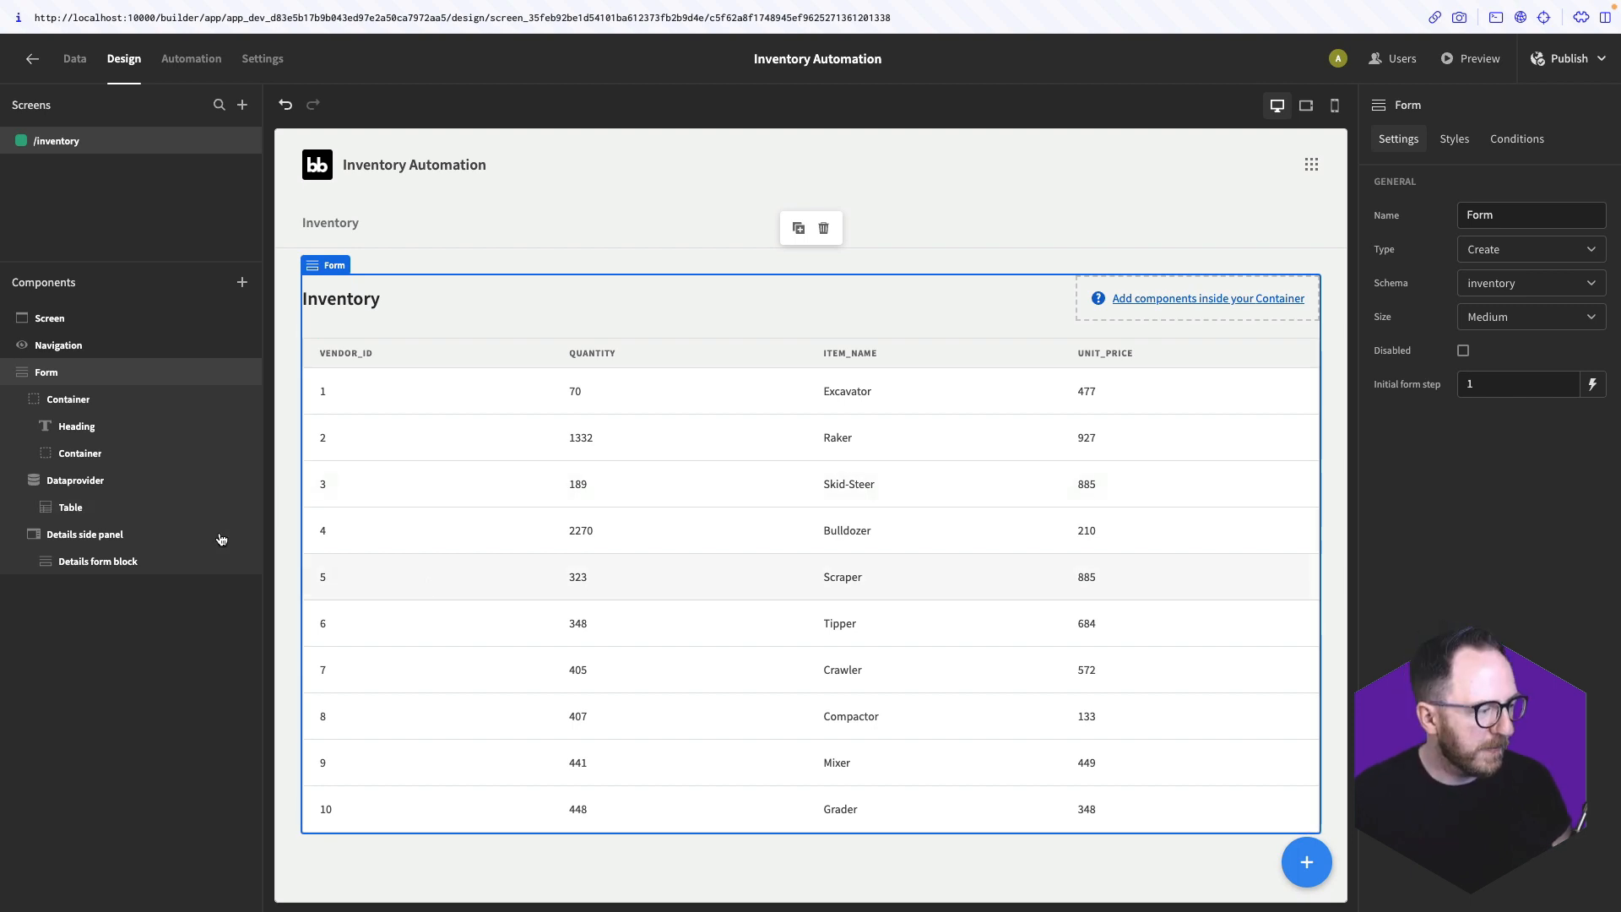
Remove the Delete button from the Details form block in the details side panel by clearing its text
left_click(75, 541)
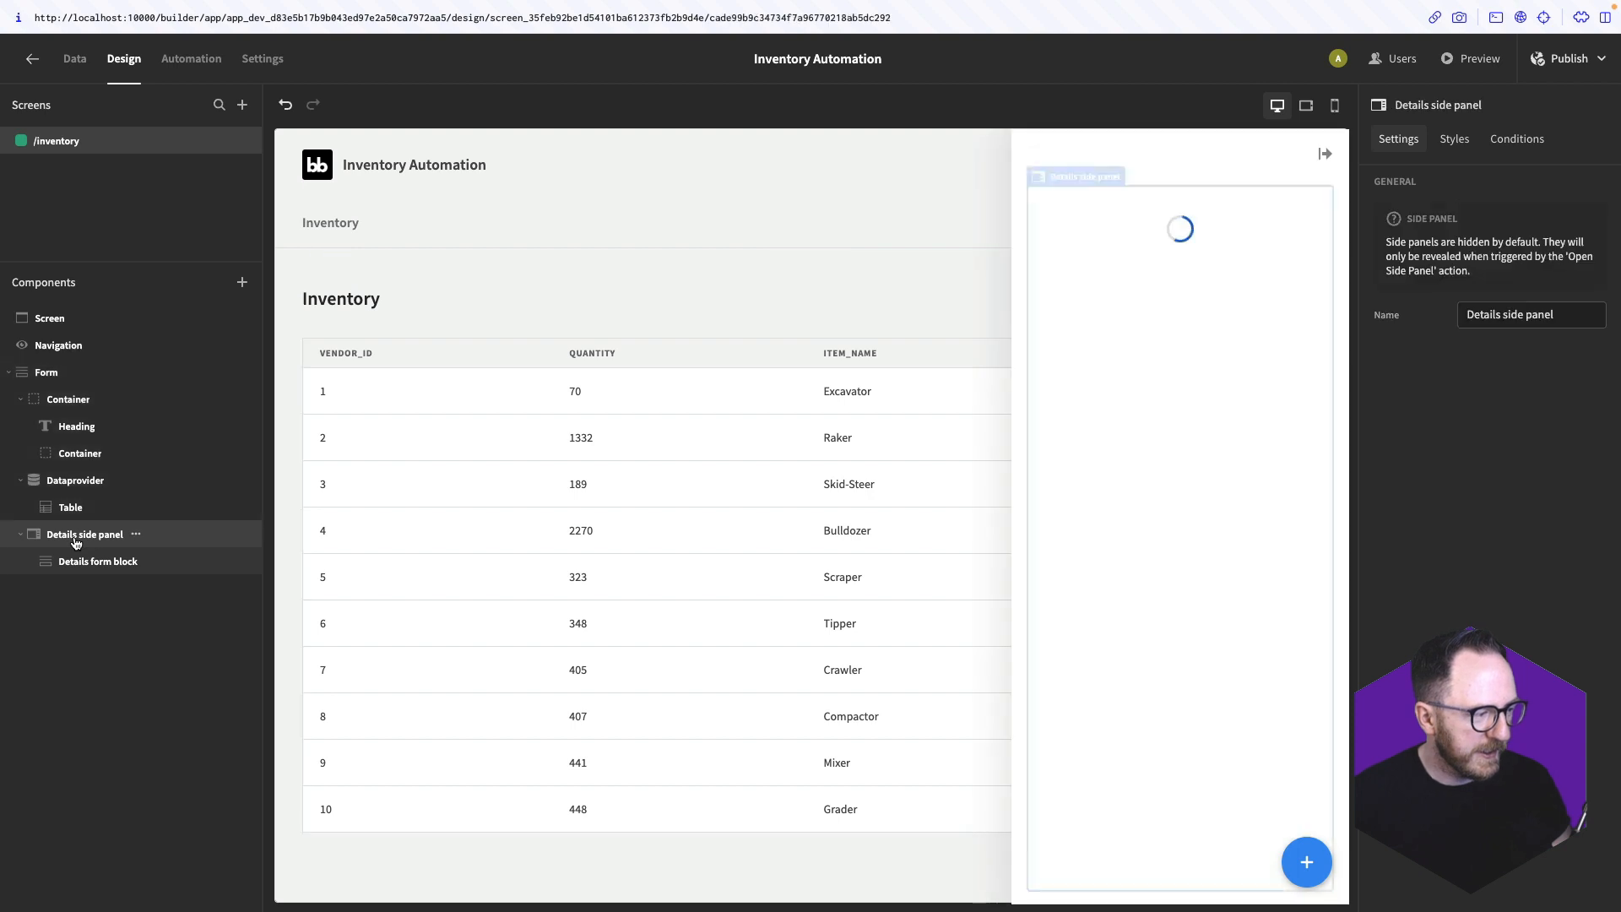
left_click(113, 562)
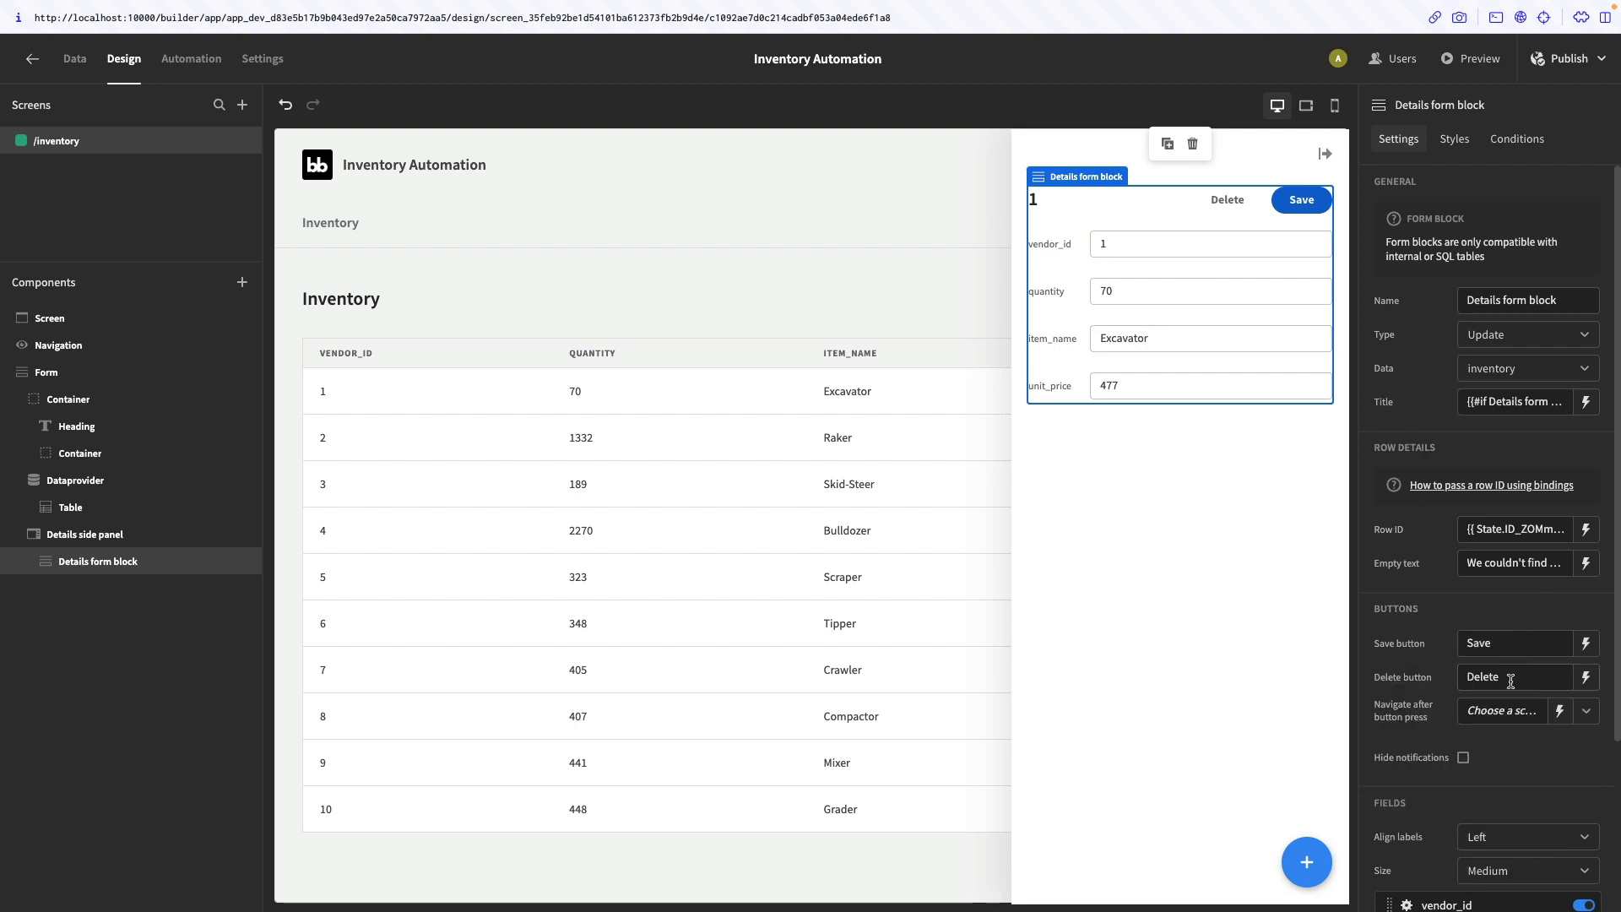
double_click(1512, 677)
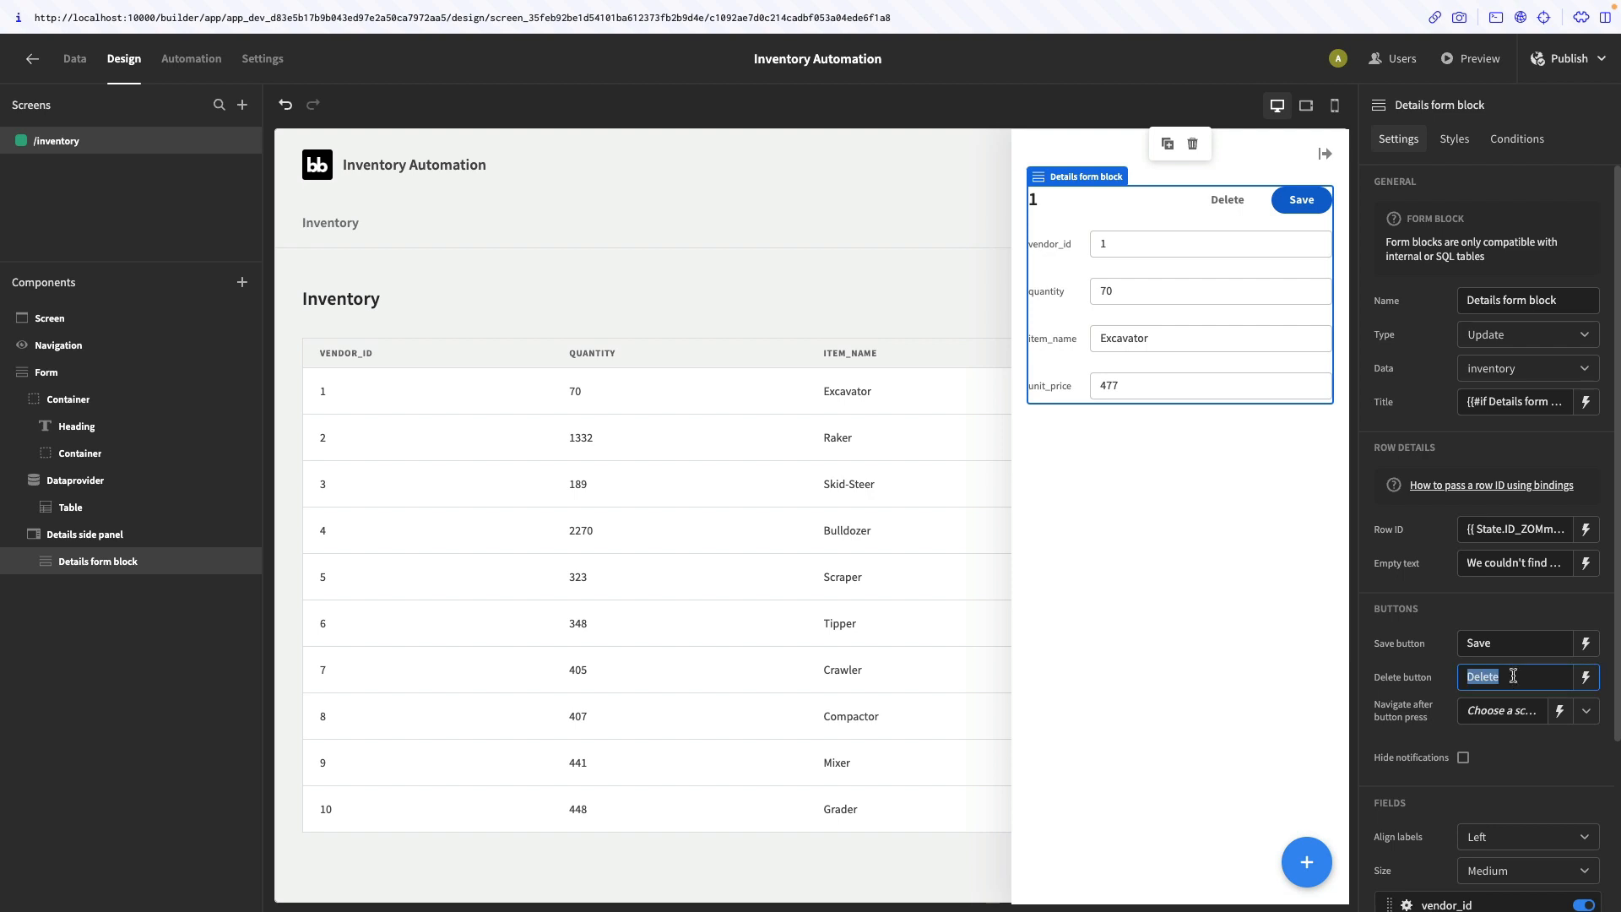
left_click(1447, 616)
Align the Details form block's labels above the fields and eject the block into separate components
scroll(1406, 712, "down", 3)
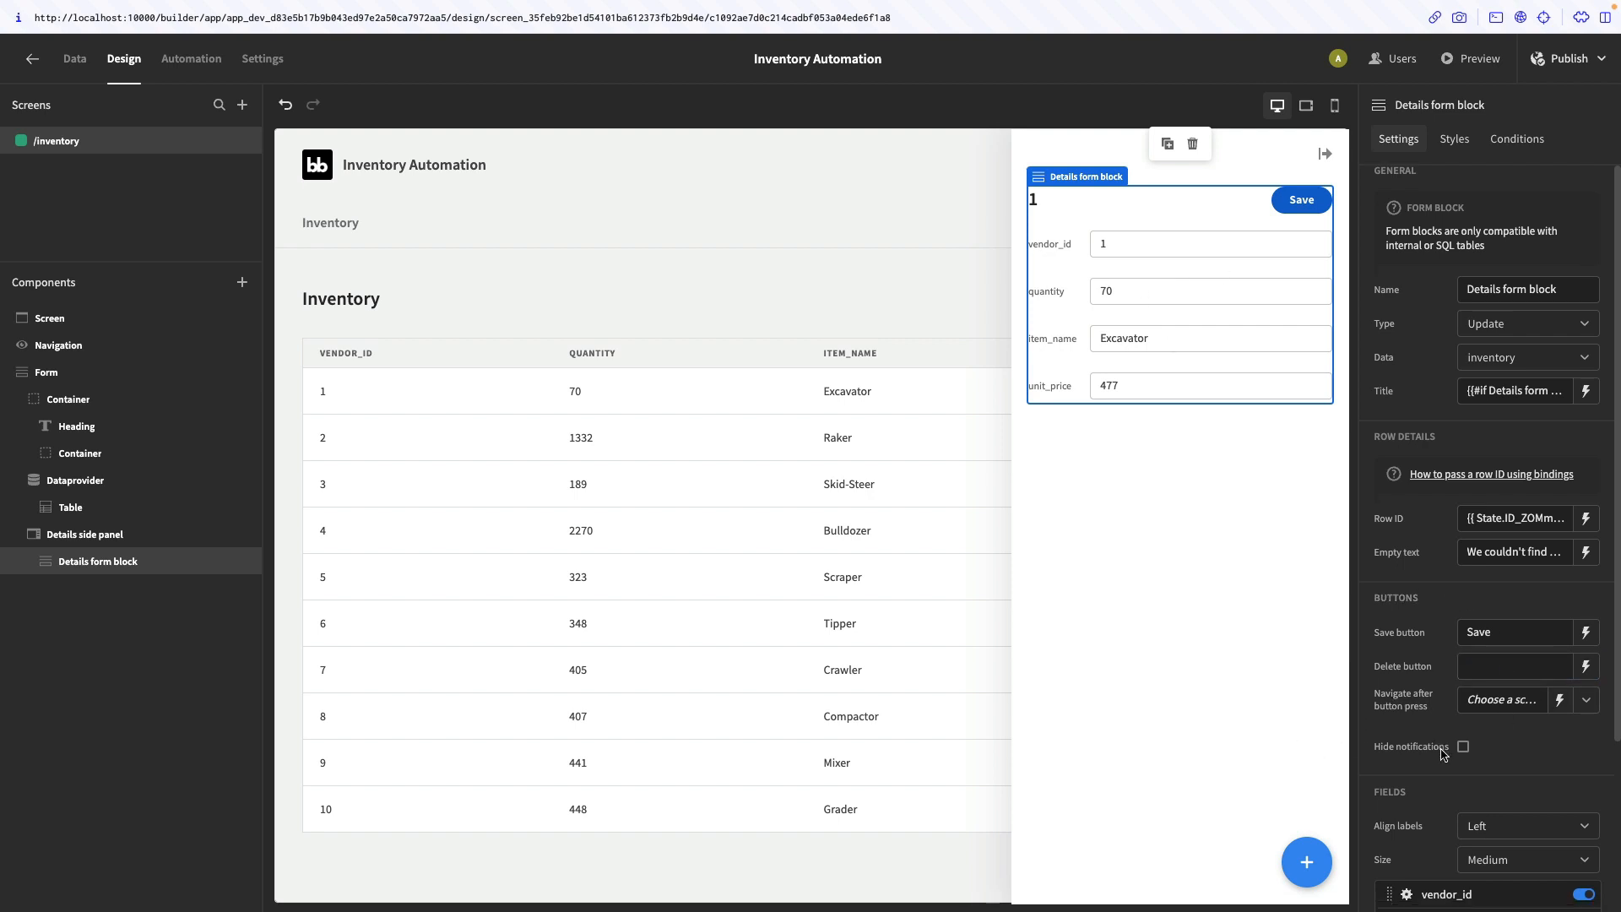
left_click(1524, 616)
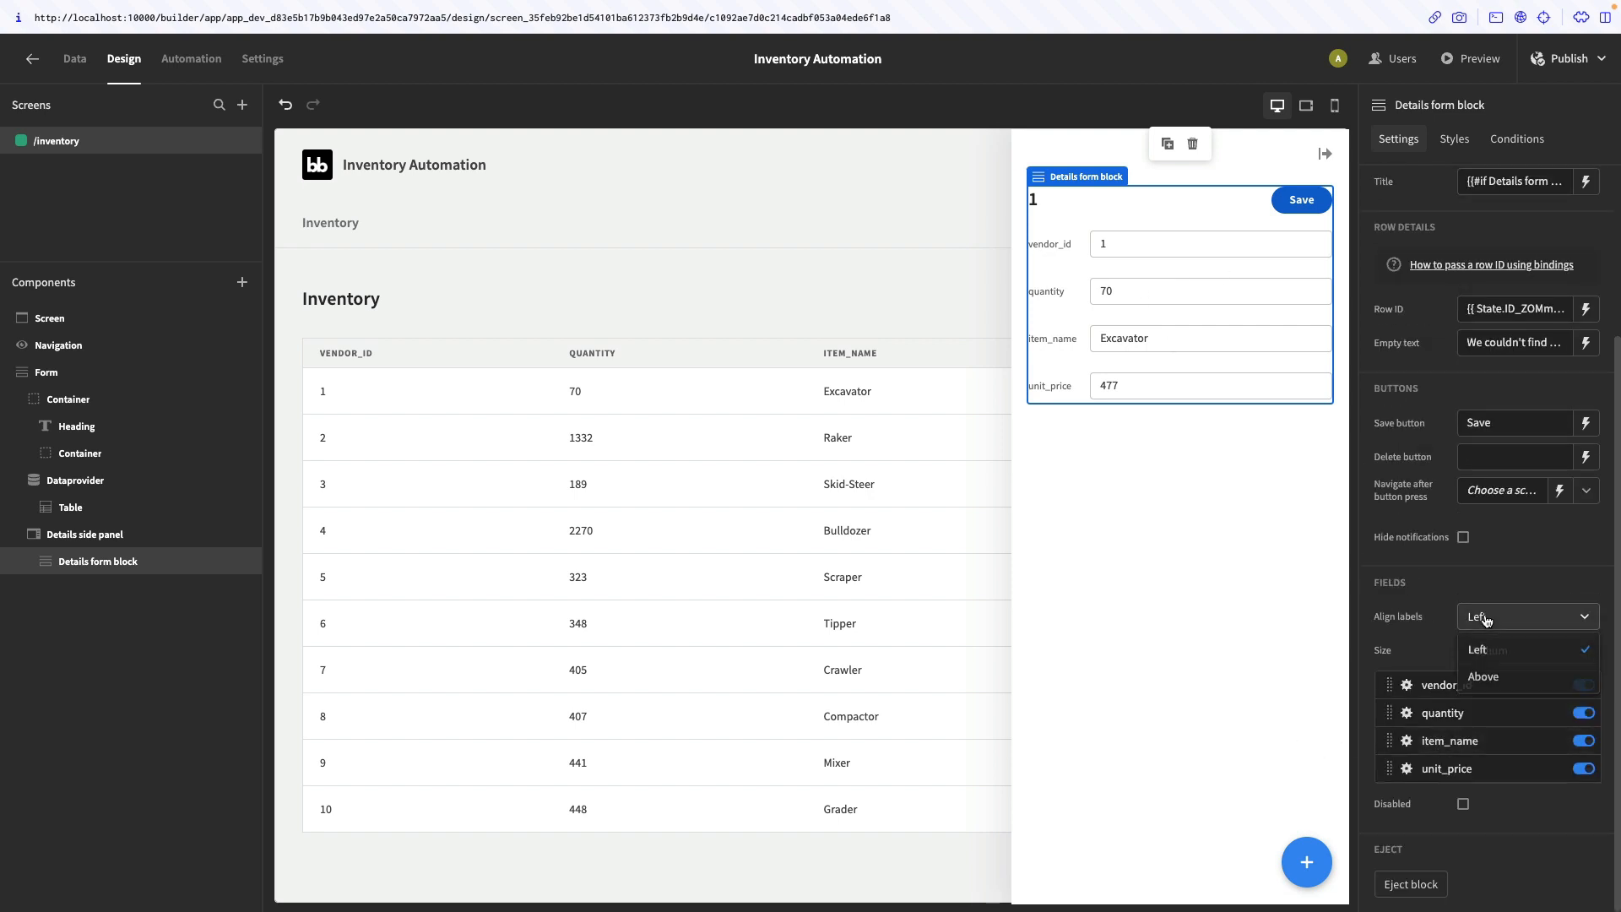
left_click(1486, 681)
left_click(1410, 884)
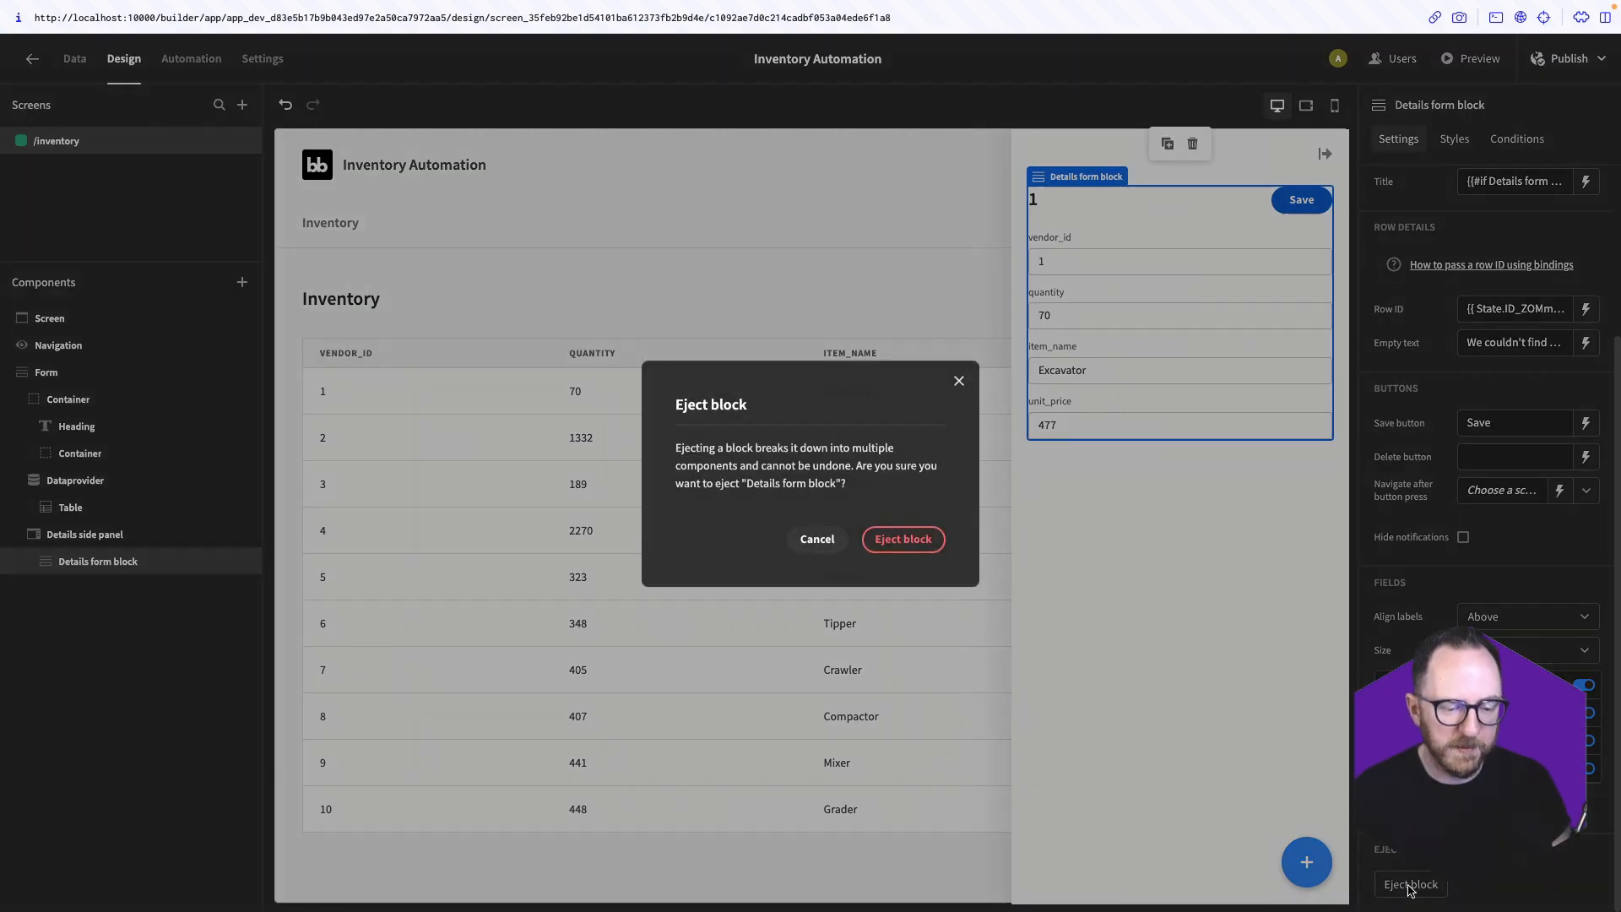
left_click(902, 538)
Disable the vendor_id, quantity, item_name and unit_price fields in the details side panel
left_click(1111, 337)
left_click(1076, 250)
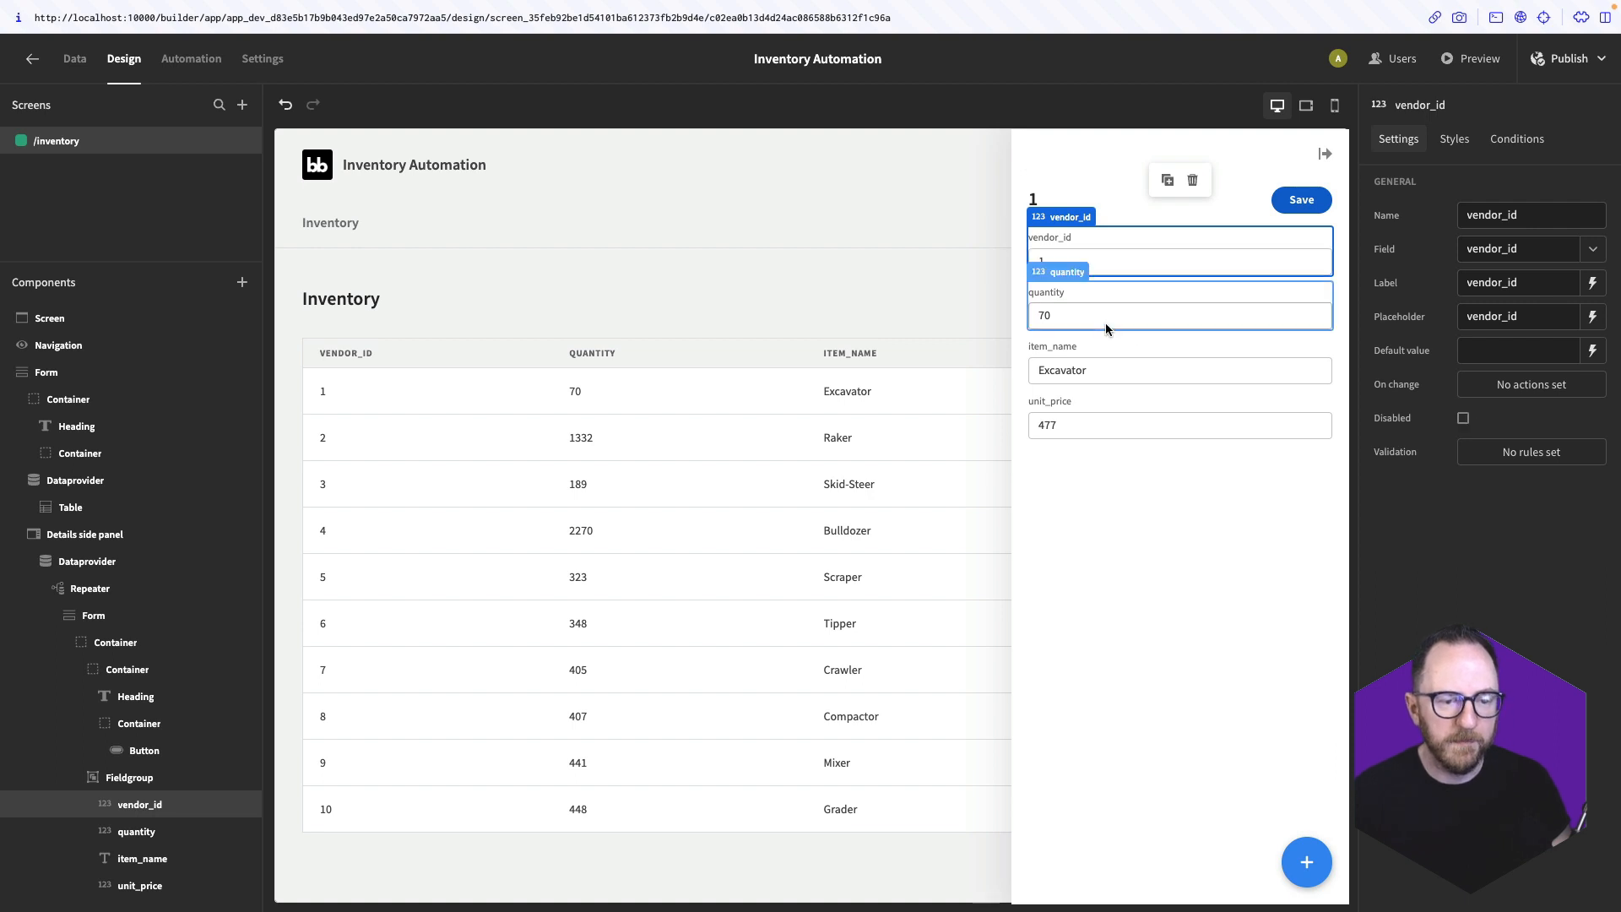
left_click(1463, 418)
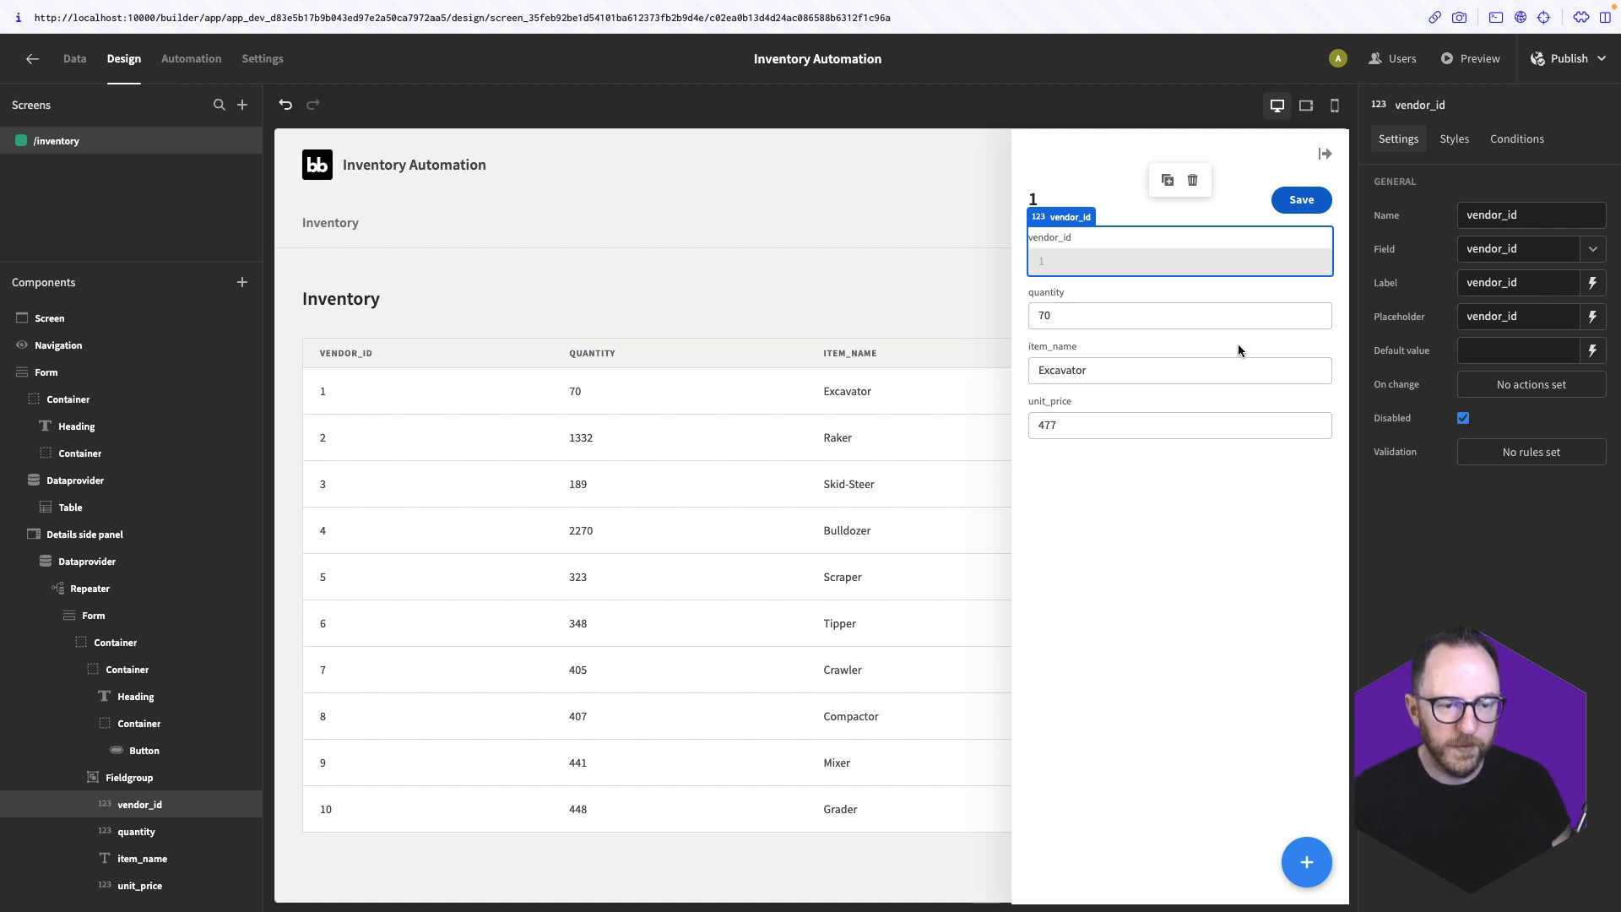
left_click(1243, 314)
left_click(1463, 418)
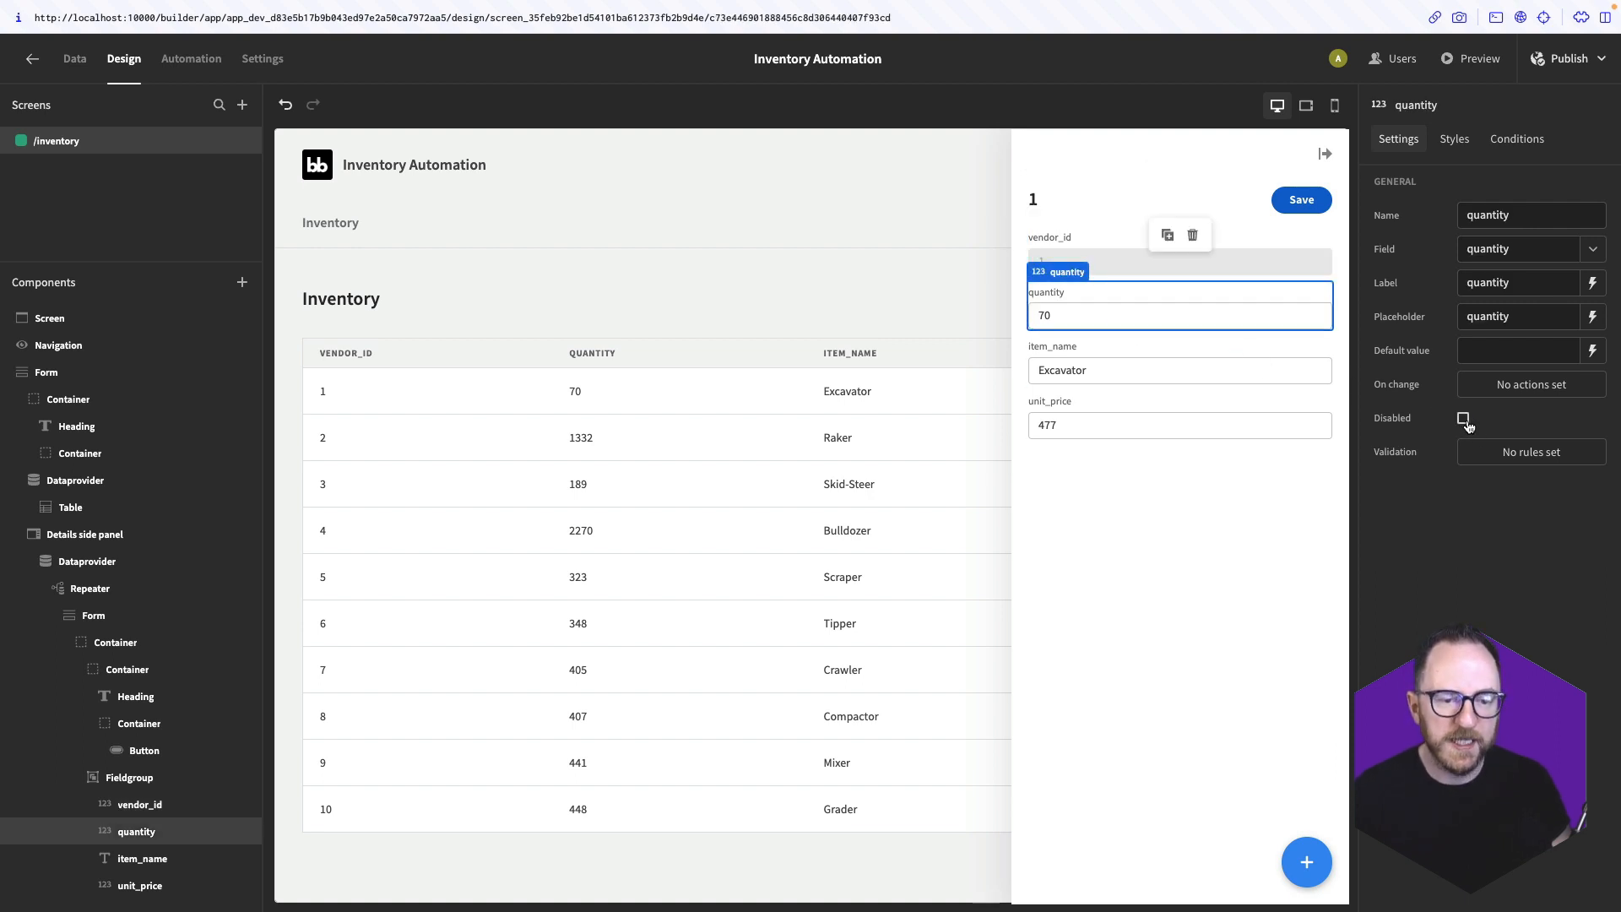
left_click(1202, 372)
left_click(1463, 417)
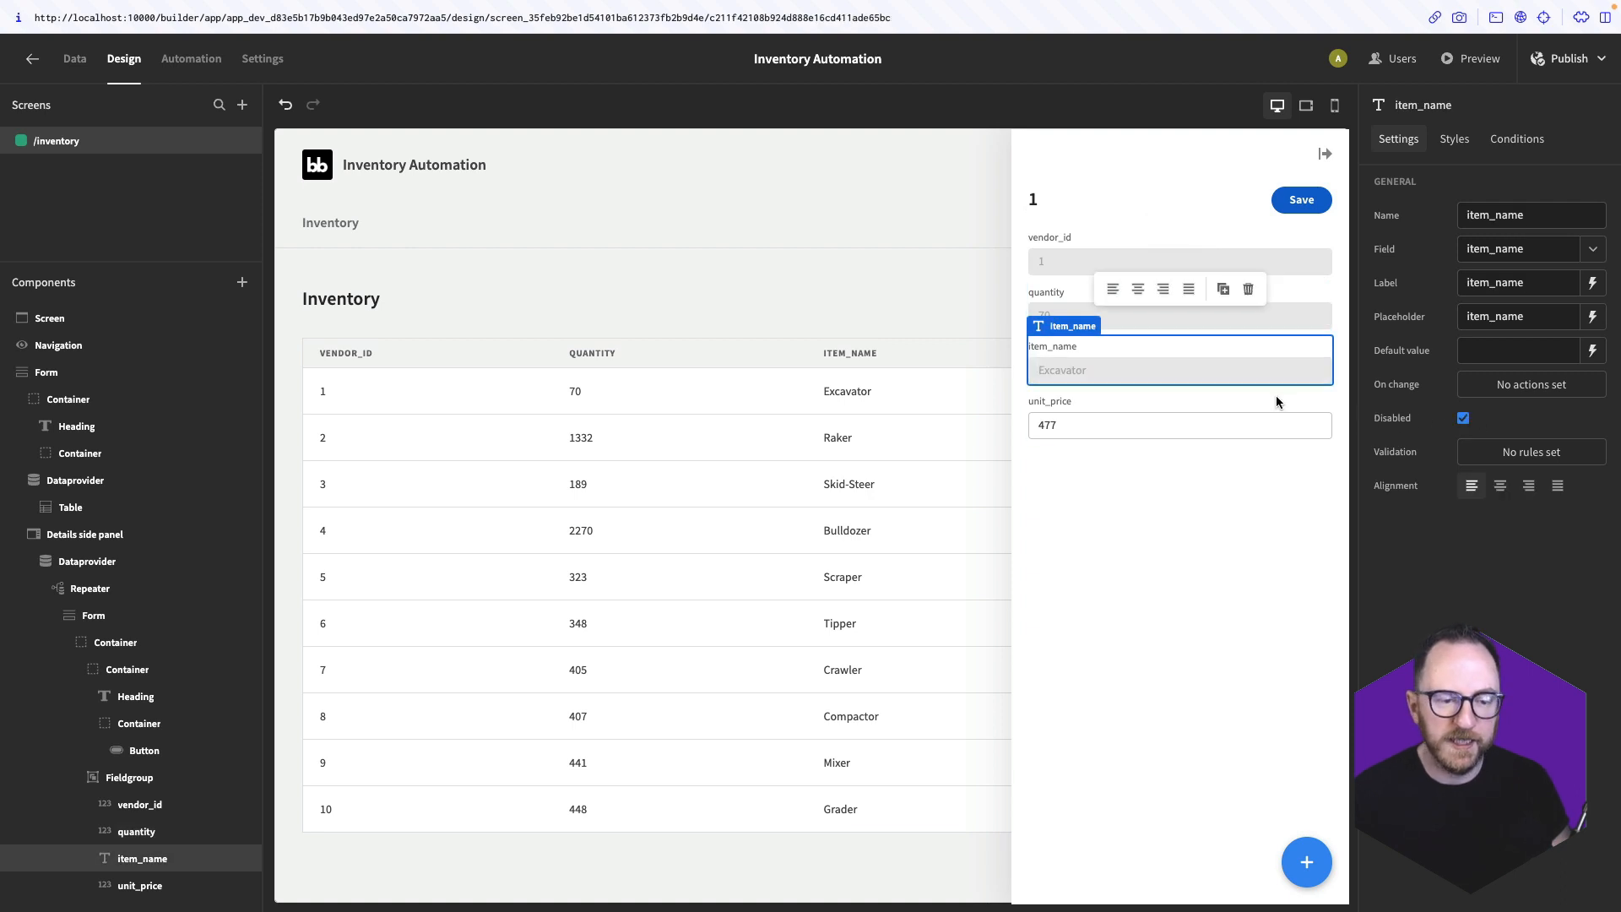
left_click(1222, 430)
left_click(1464, 418)
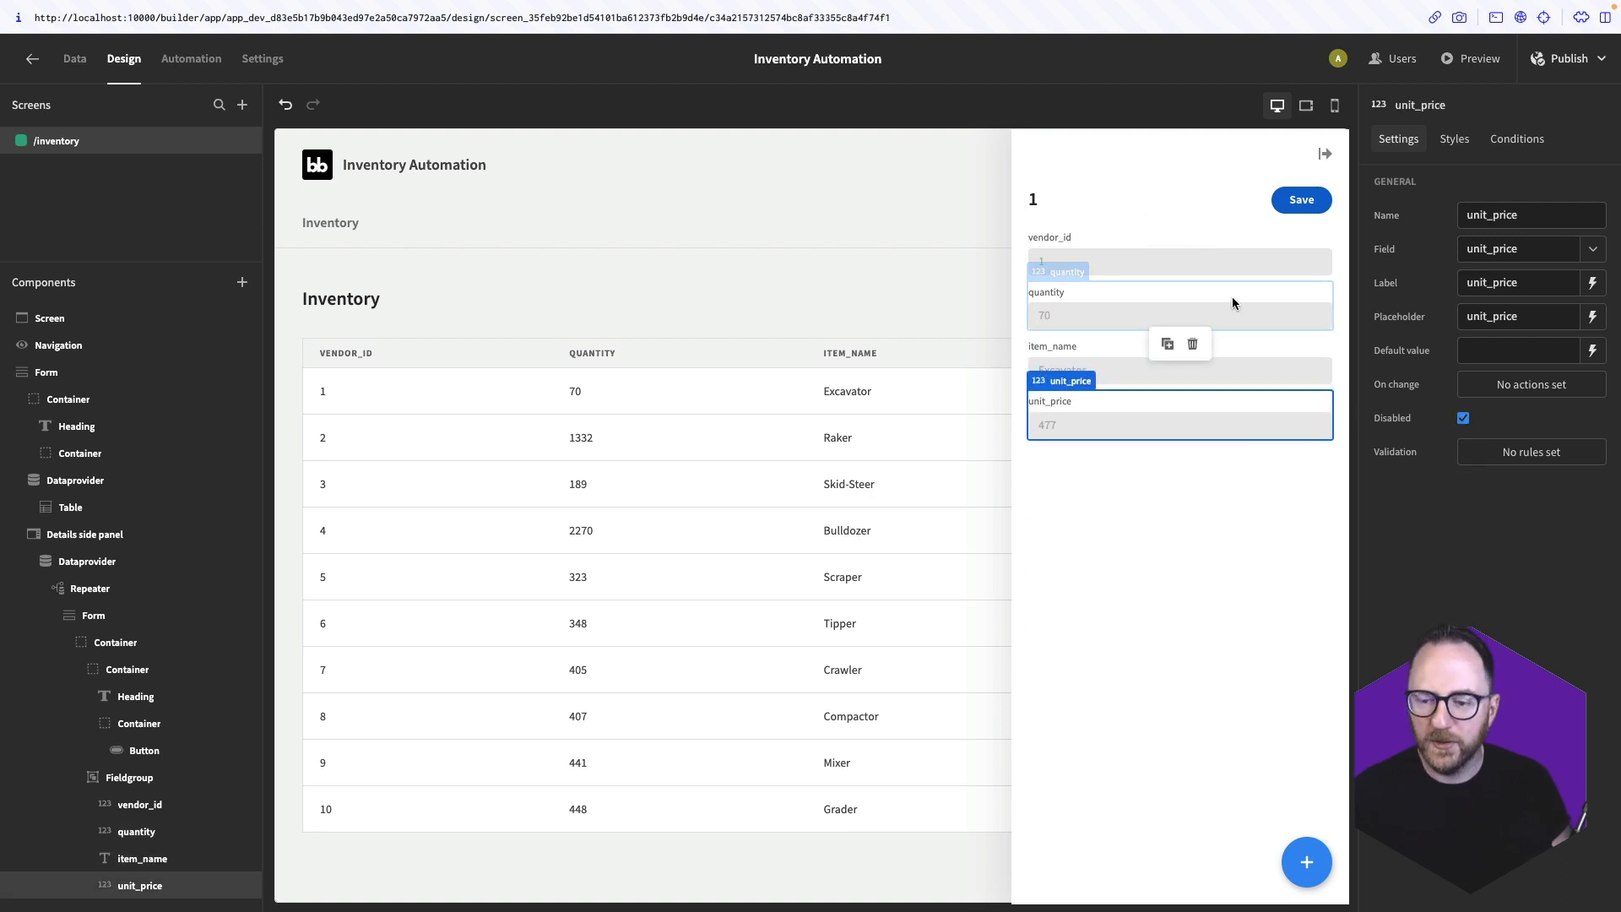
Add a Text Field component to the details side panel below the unit_price field
left_click(1184, 524)
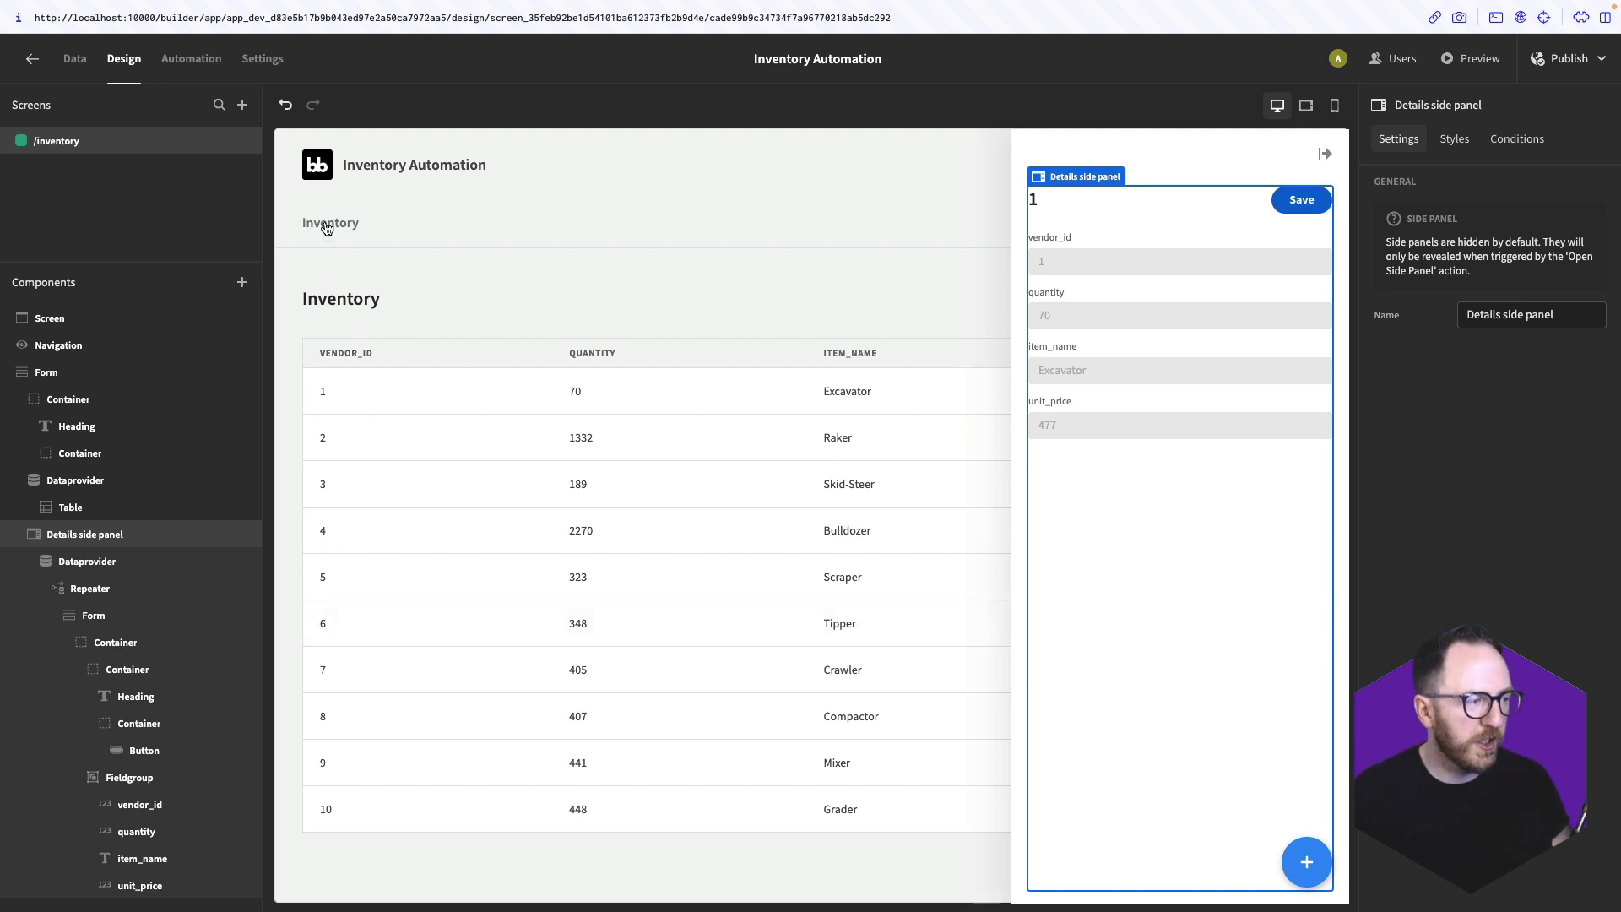
left_click(1326, 861)
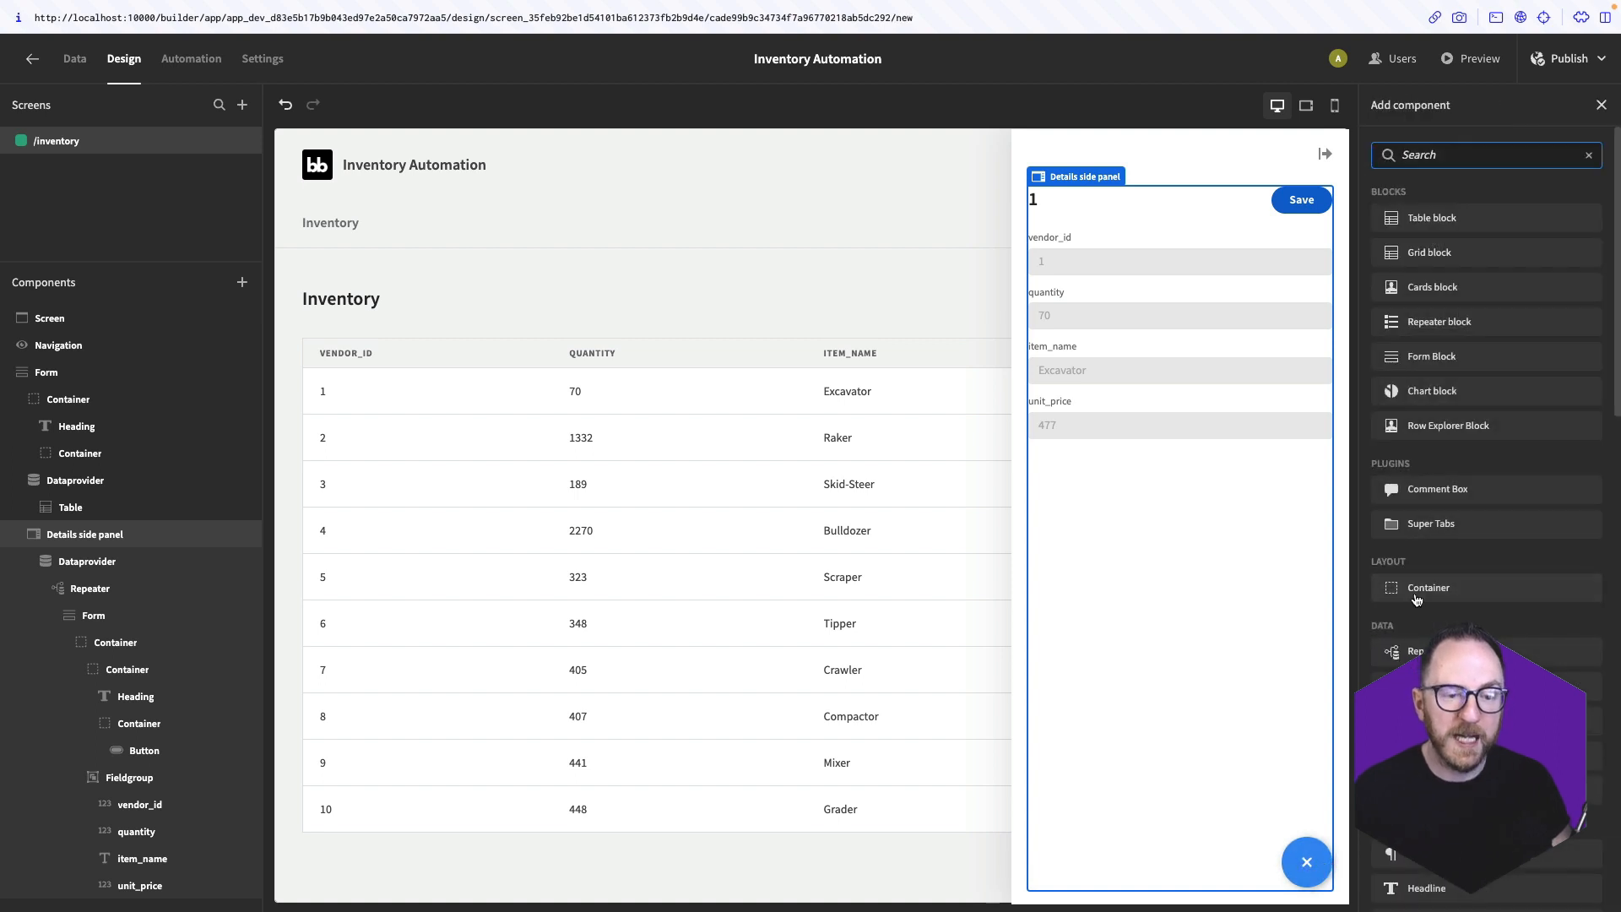
type("te")
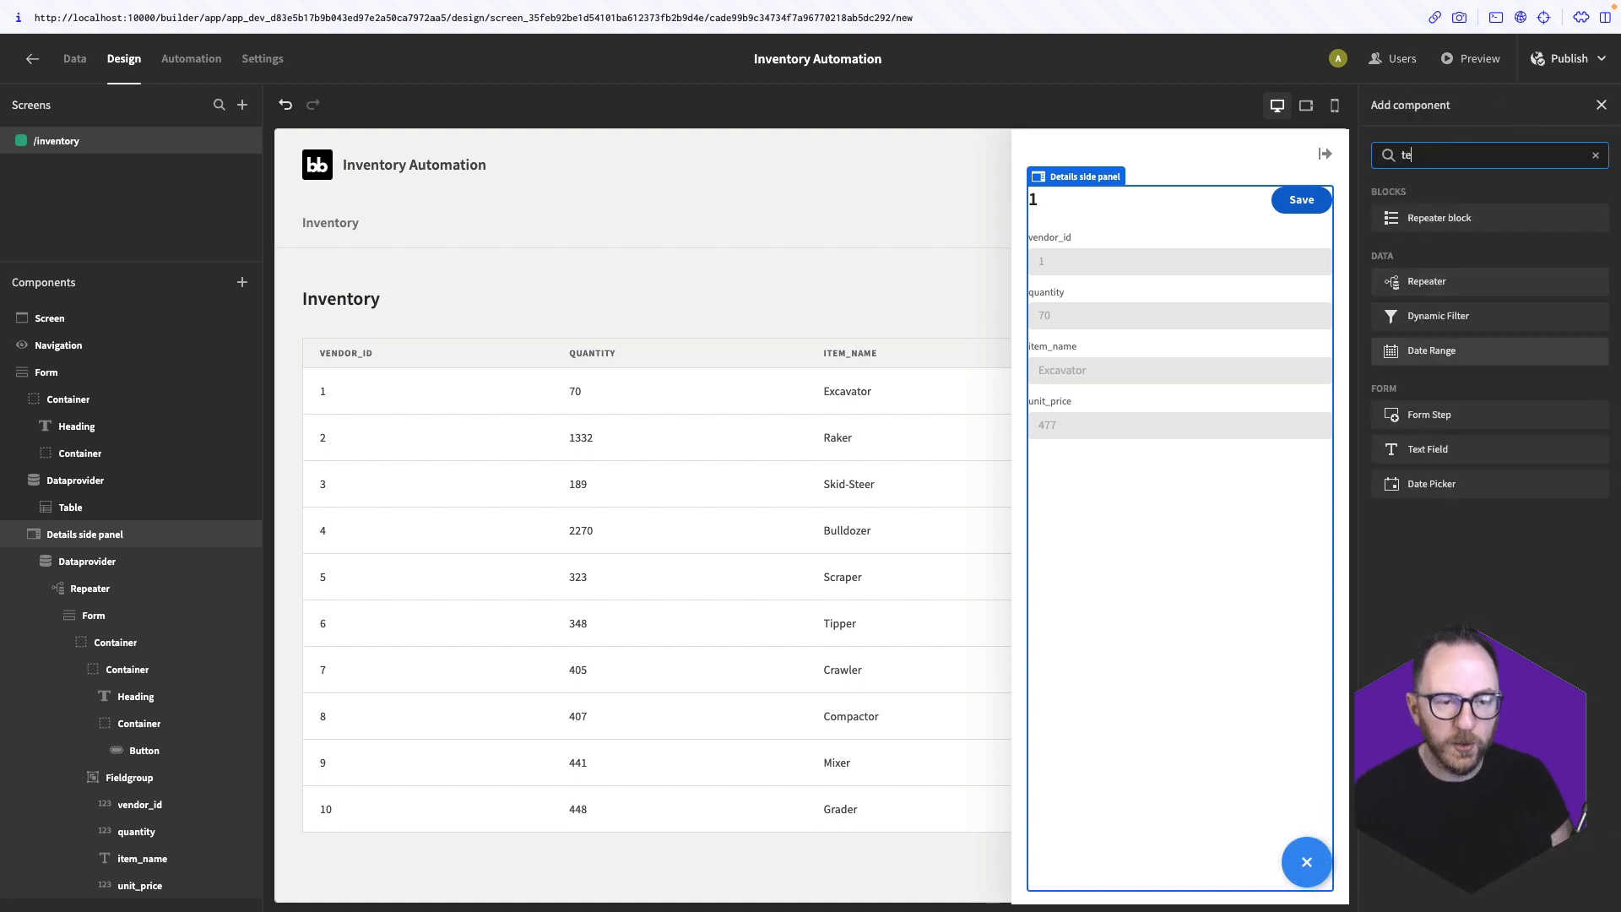
left_click(1427, 456)
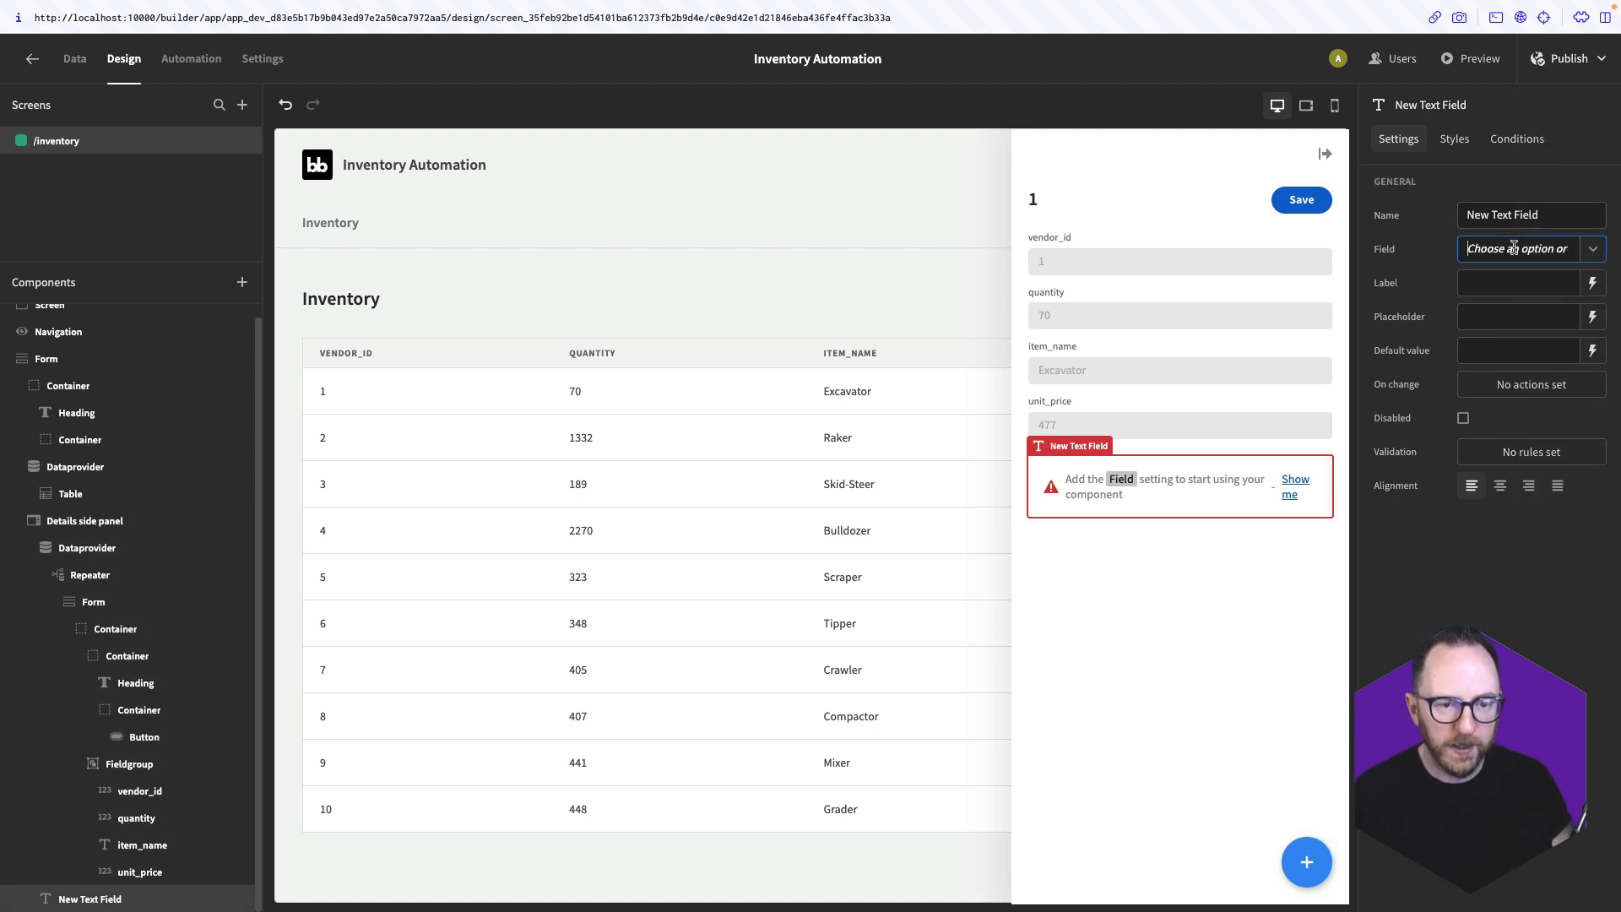
Set the new text field's field name to order_quantity and its label to Order Quantity
type("order_q")
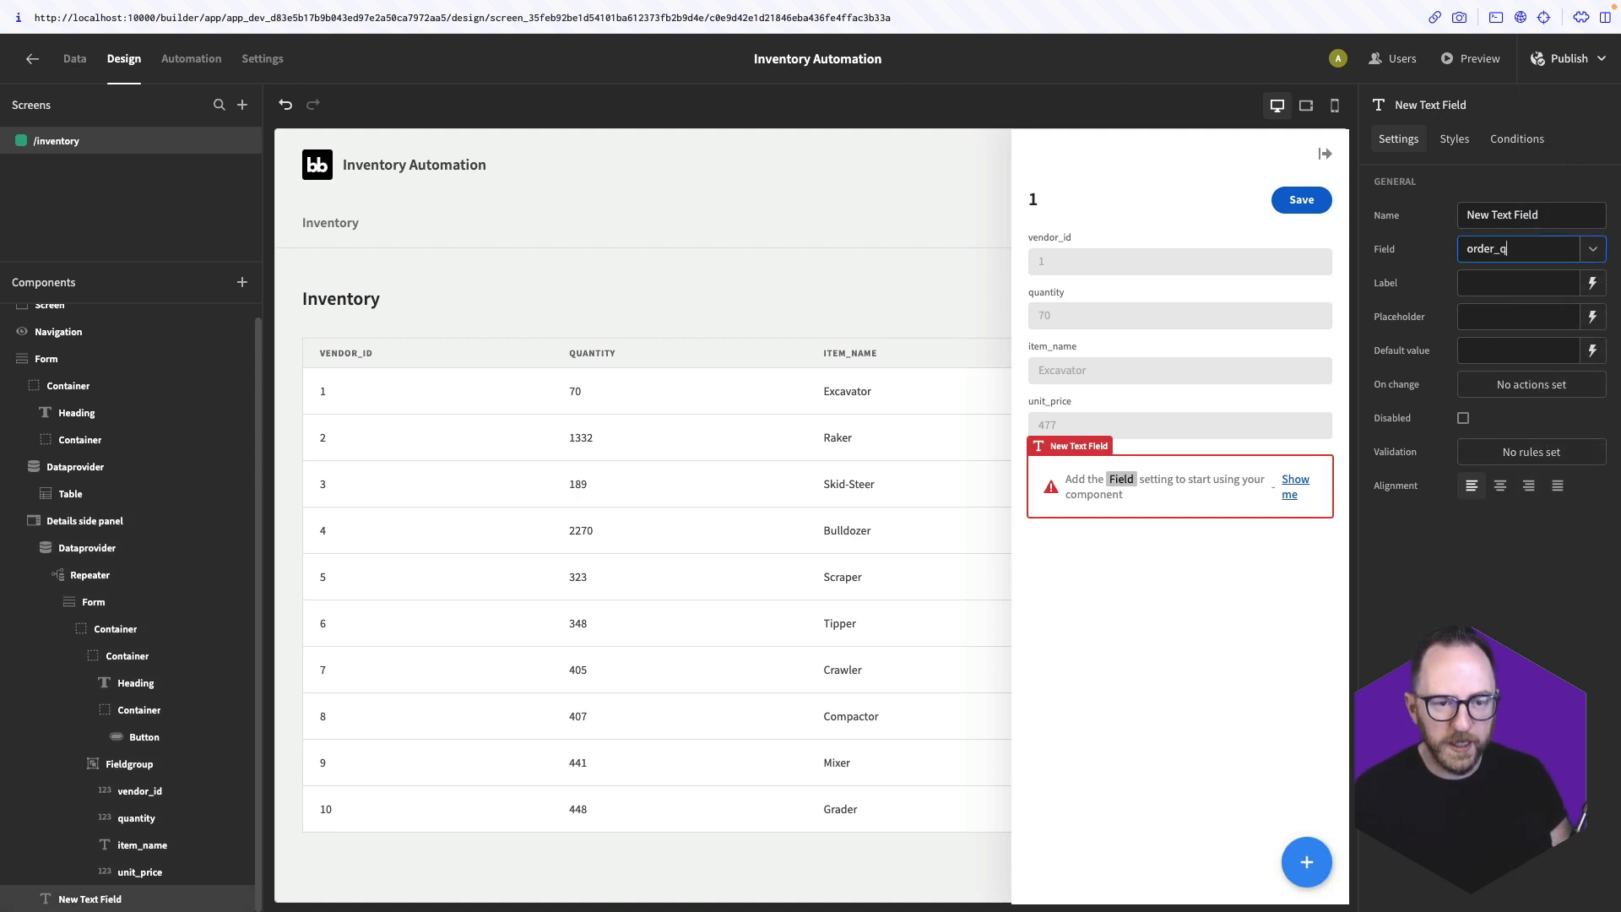
type("uan")
key("Return")
key("Tab")
type("Or")
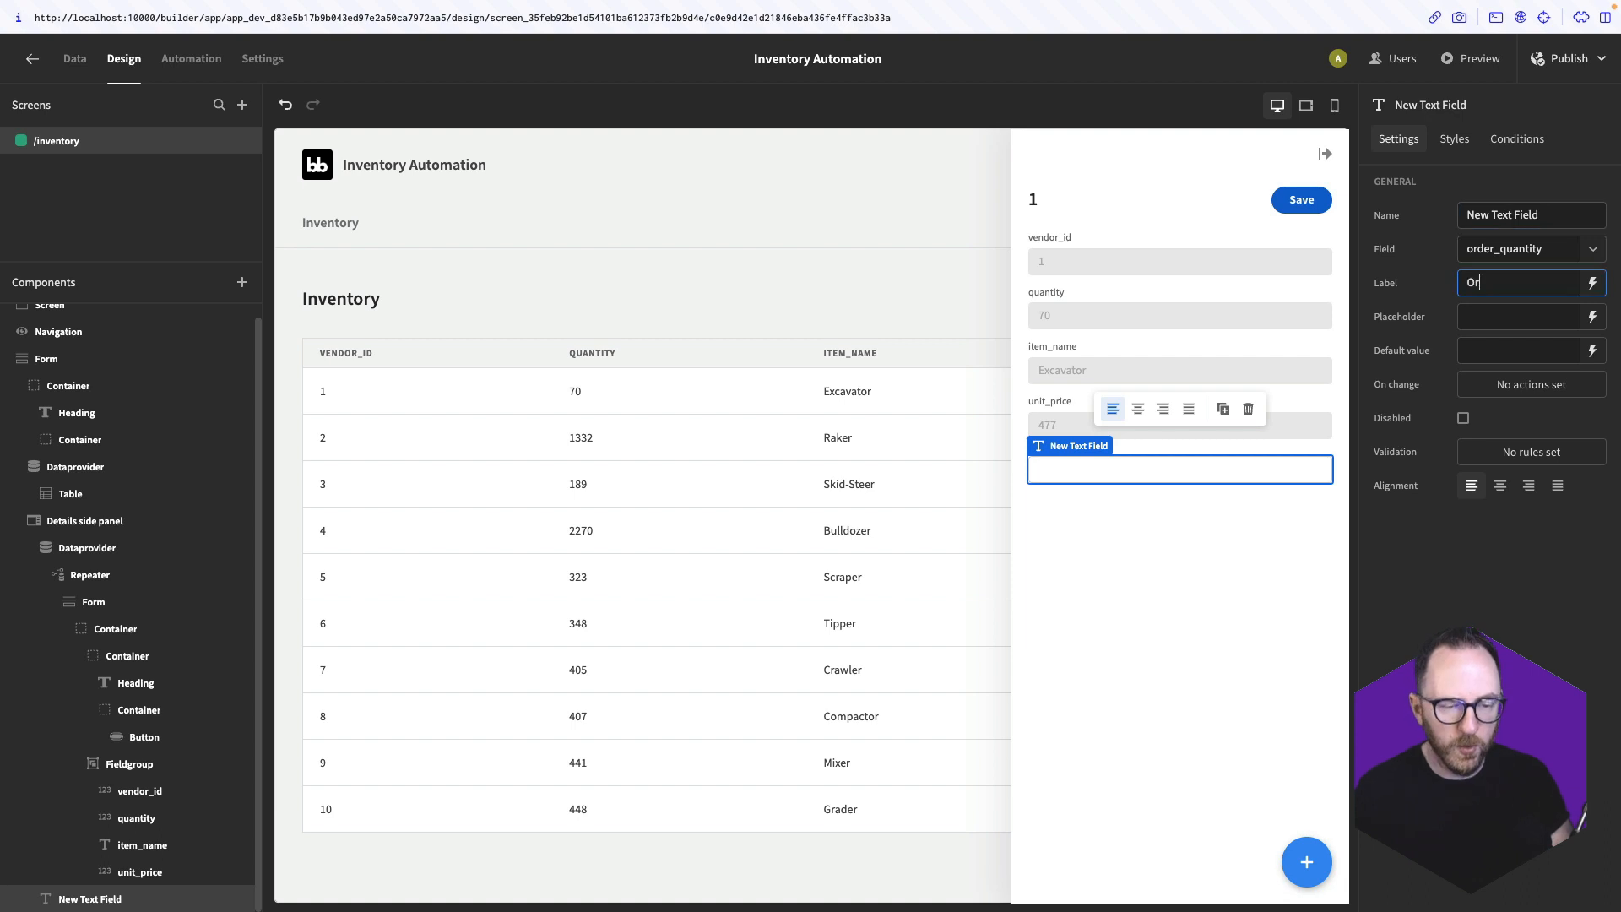
type("der Quantity")
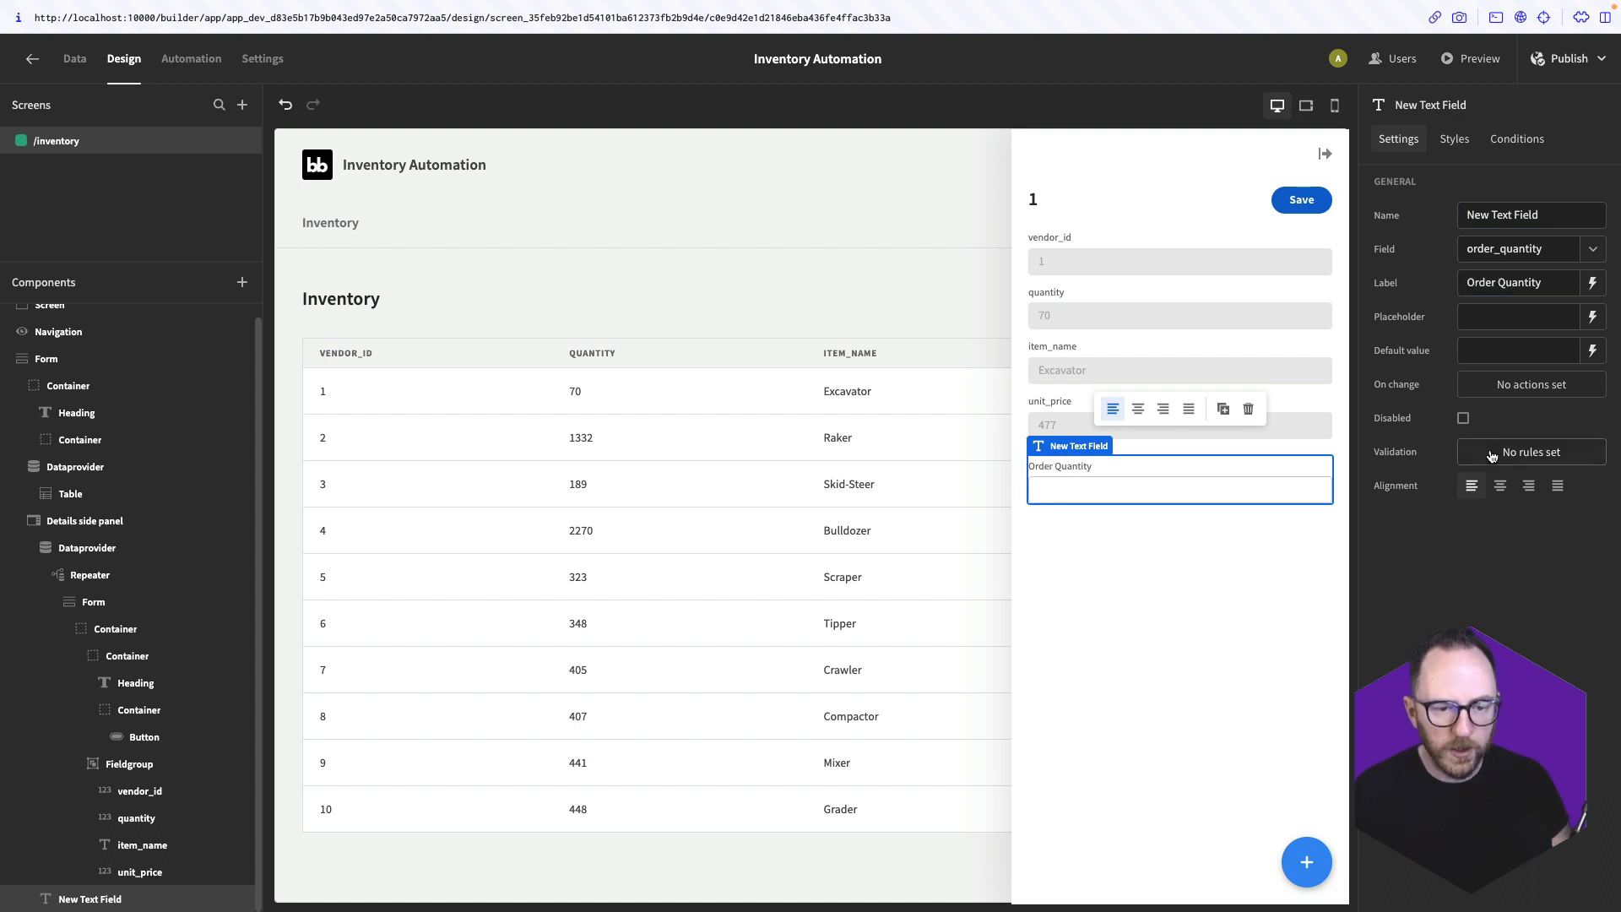
Add a Required validation rule to the Order Quantity text field and save it
left_click(1531, 452)
left_click(433, 681)
left_click(429, 680)
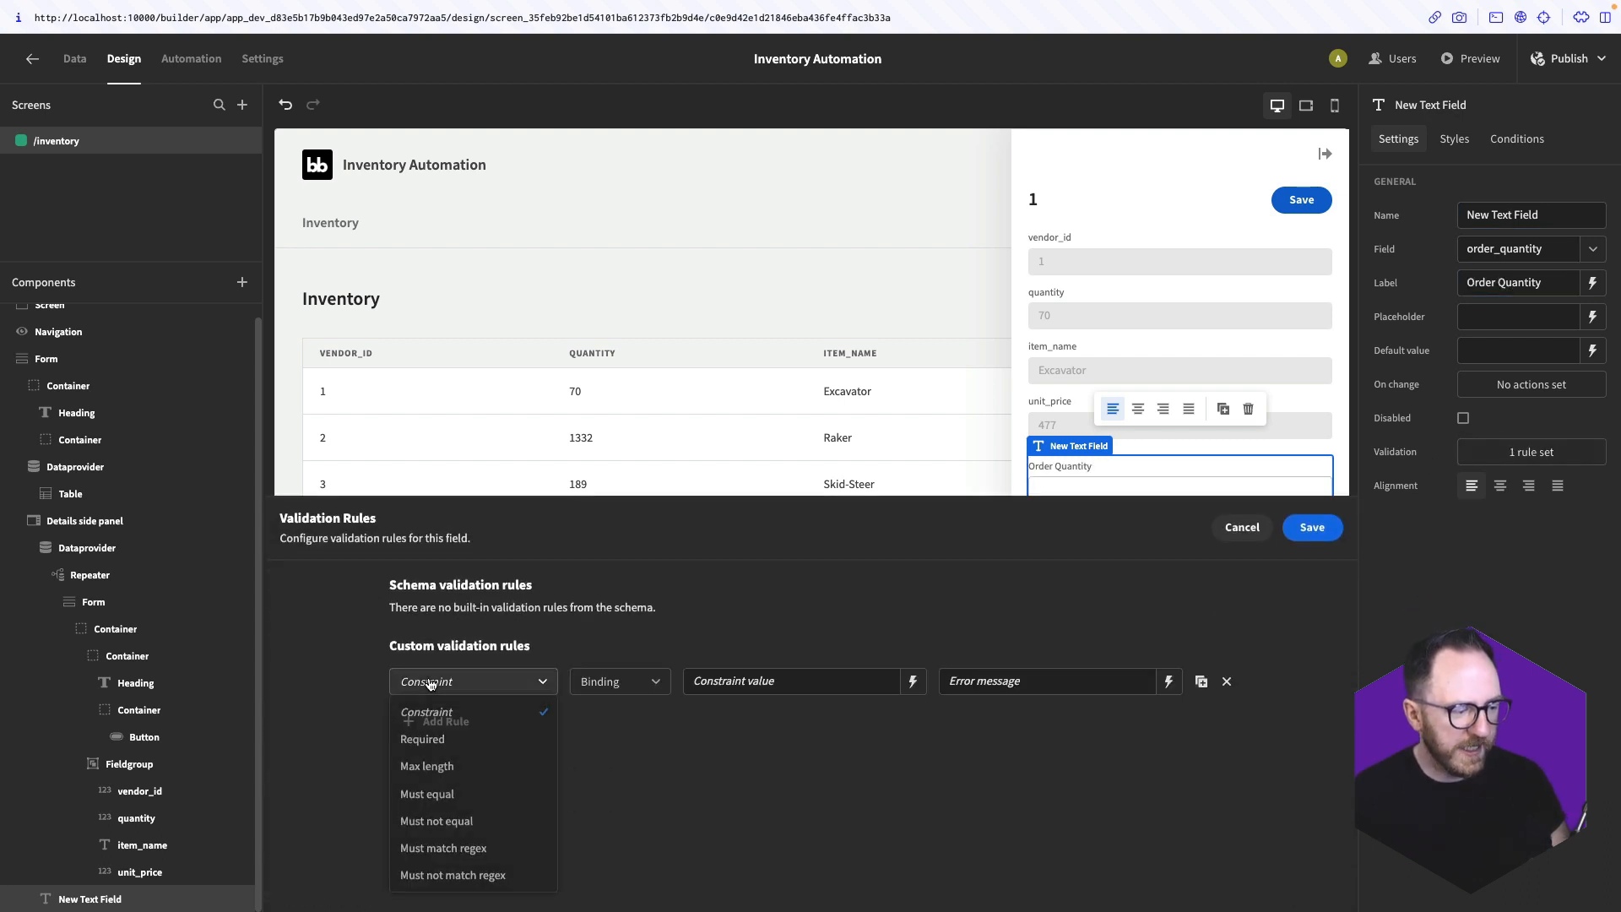
left_click(432, 747)
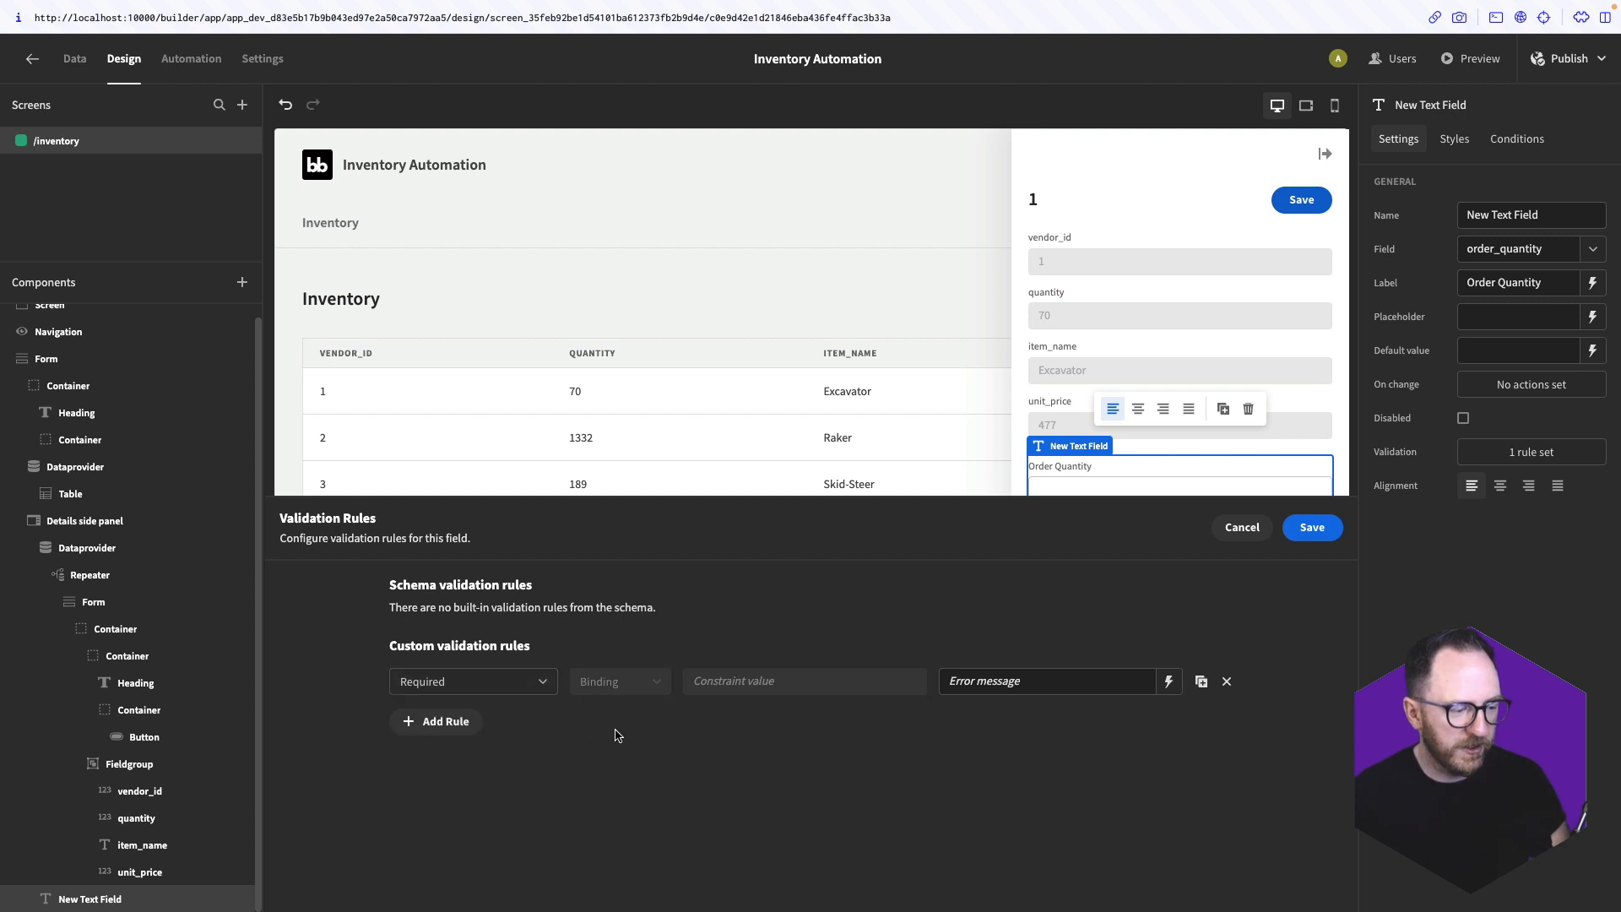
left_click(1303, 534)
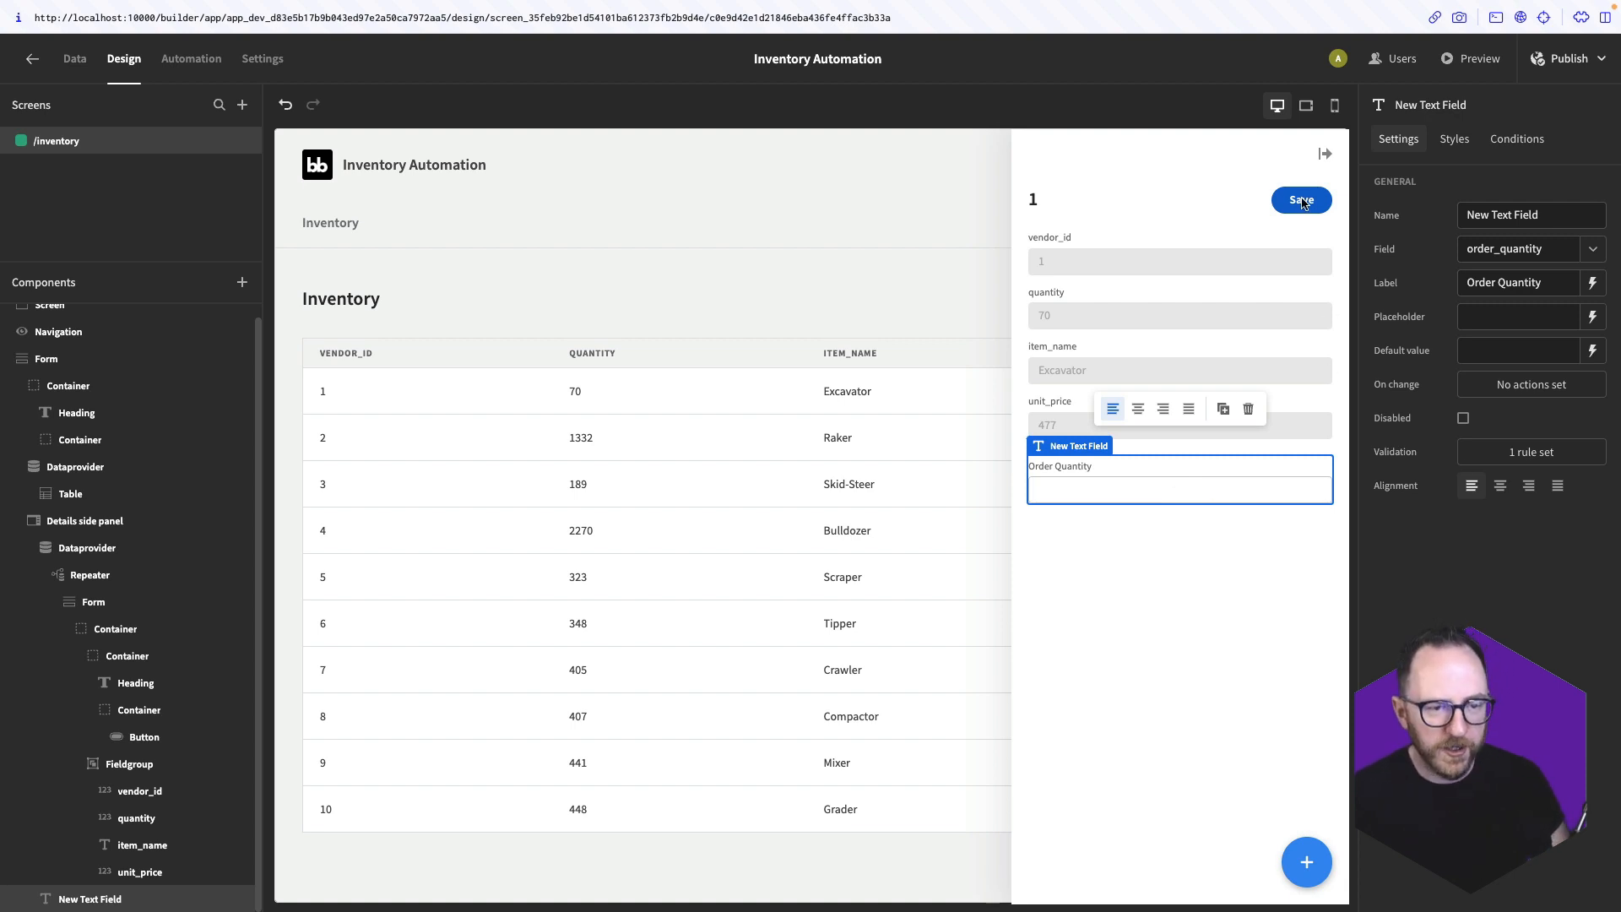
Change the text of the Save button in the details side panel to Order
left_click(1302, 203)
double_click(1498, 249)
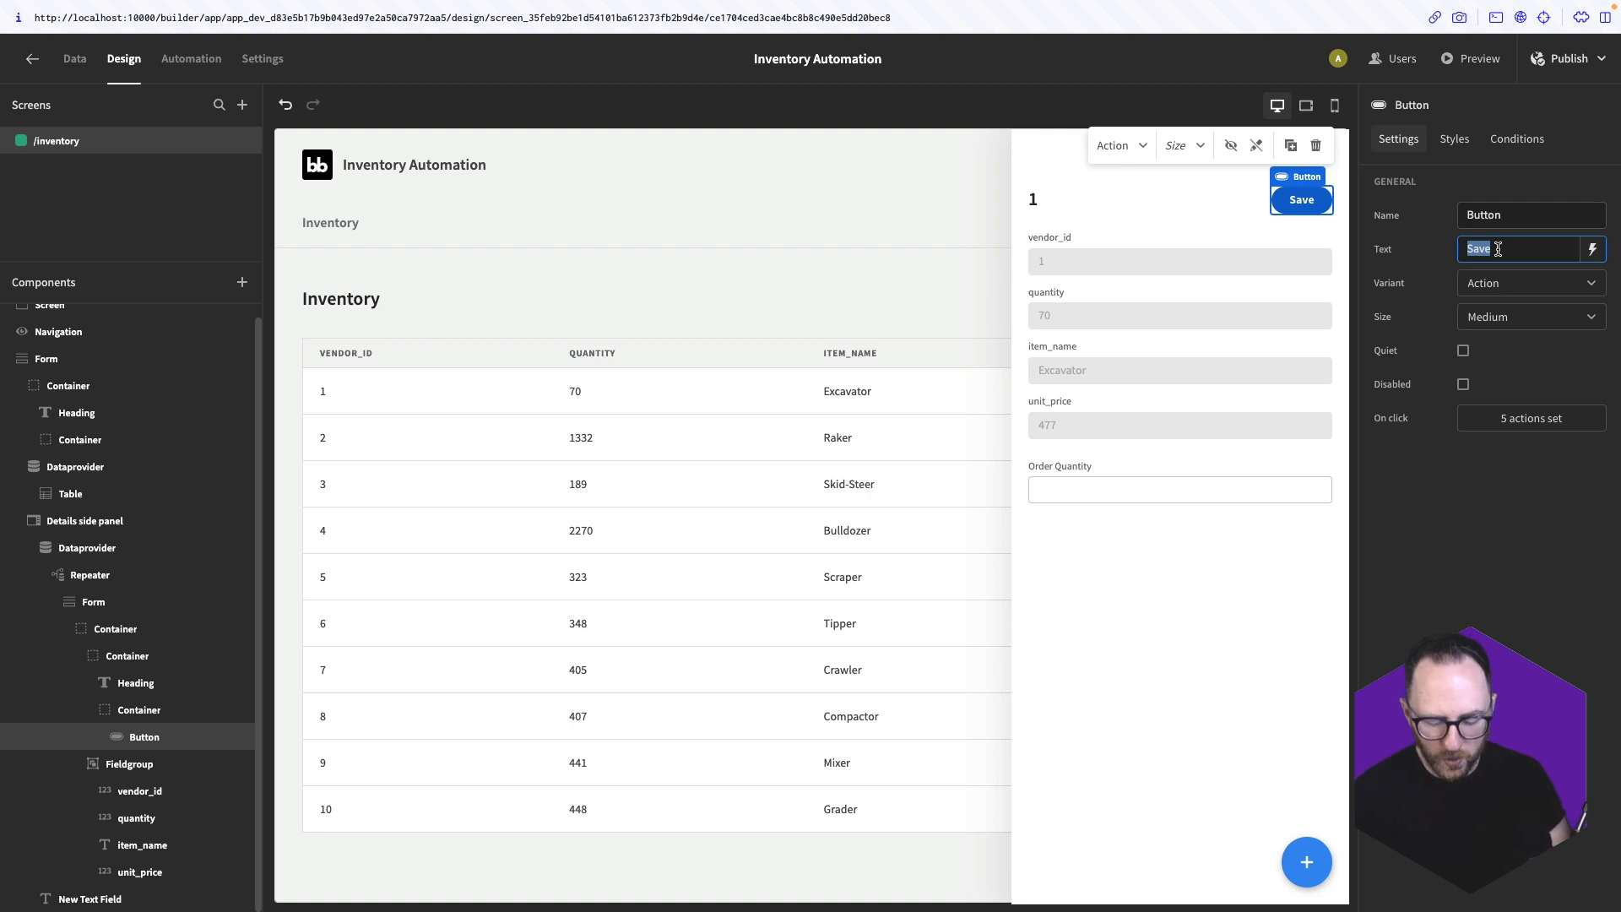
type("Order")
Remove the Save Row, Close Screen Modal and Navigate To actions from the Order button's on-click actions
left_click(1542, 426)
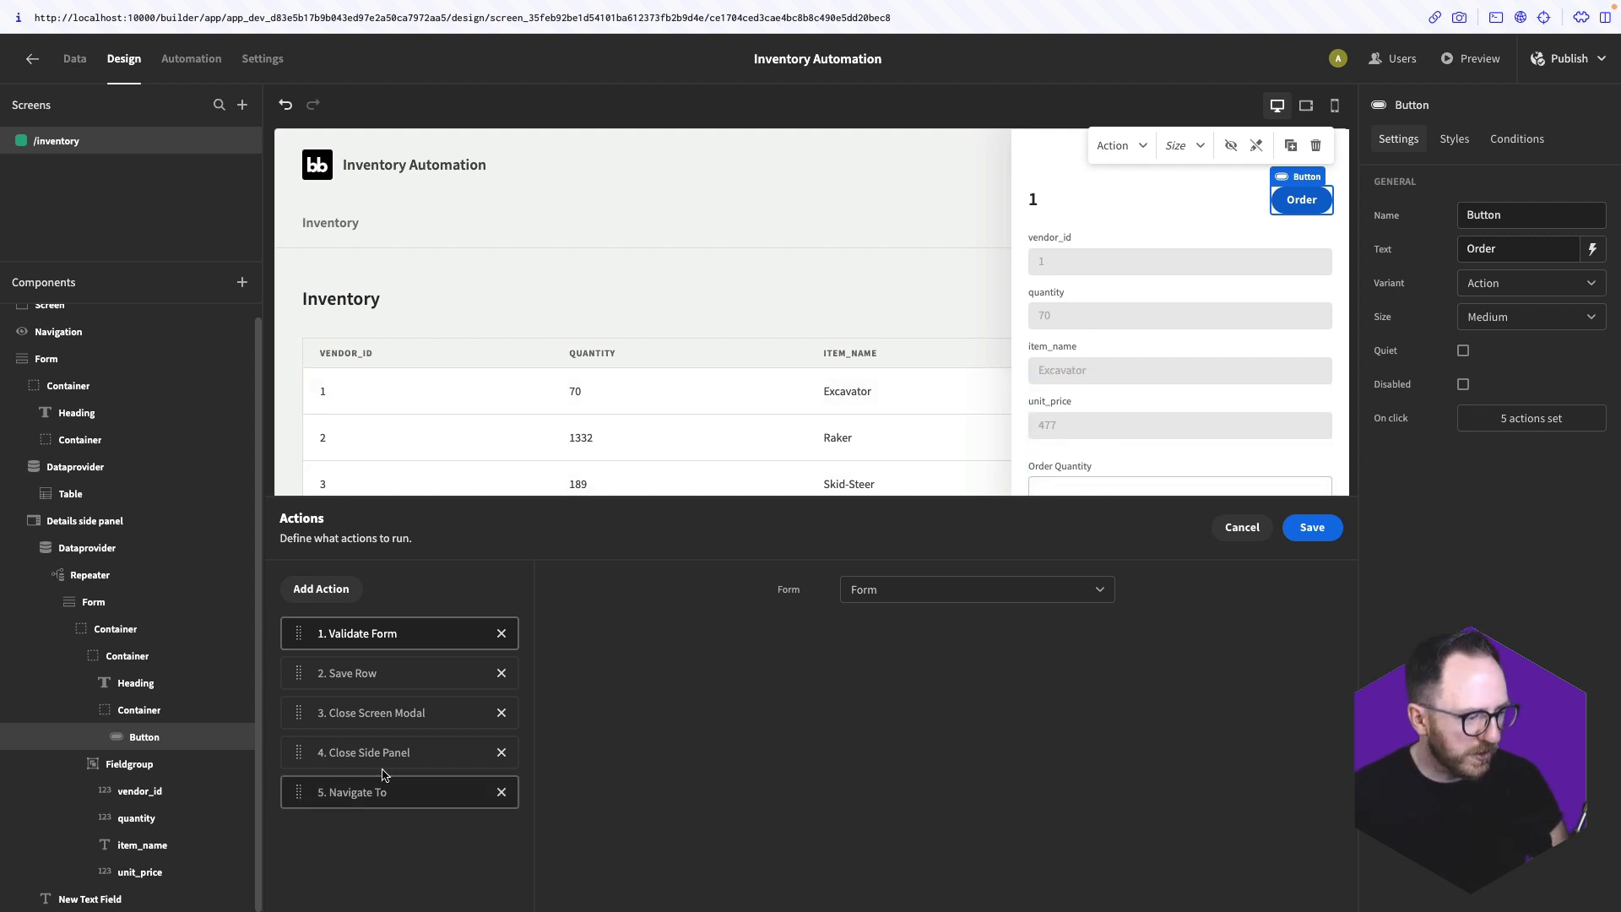
left_click(498, 794)
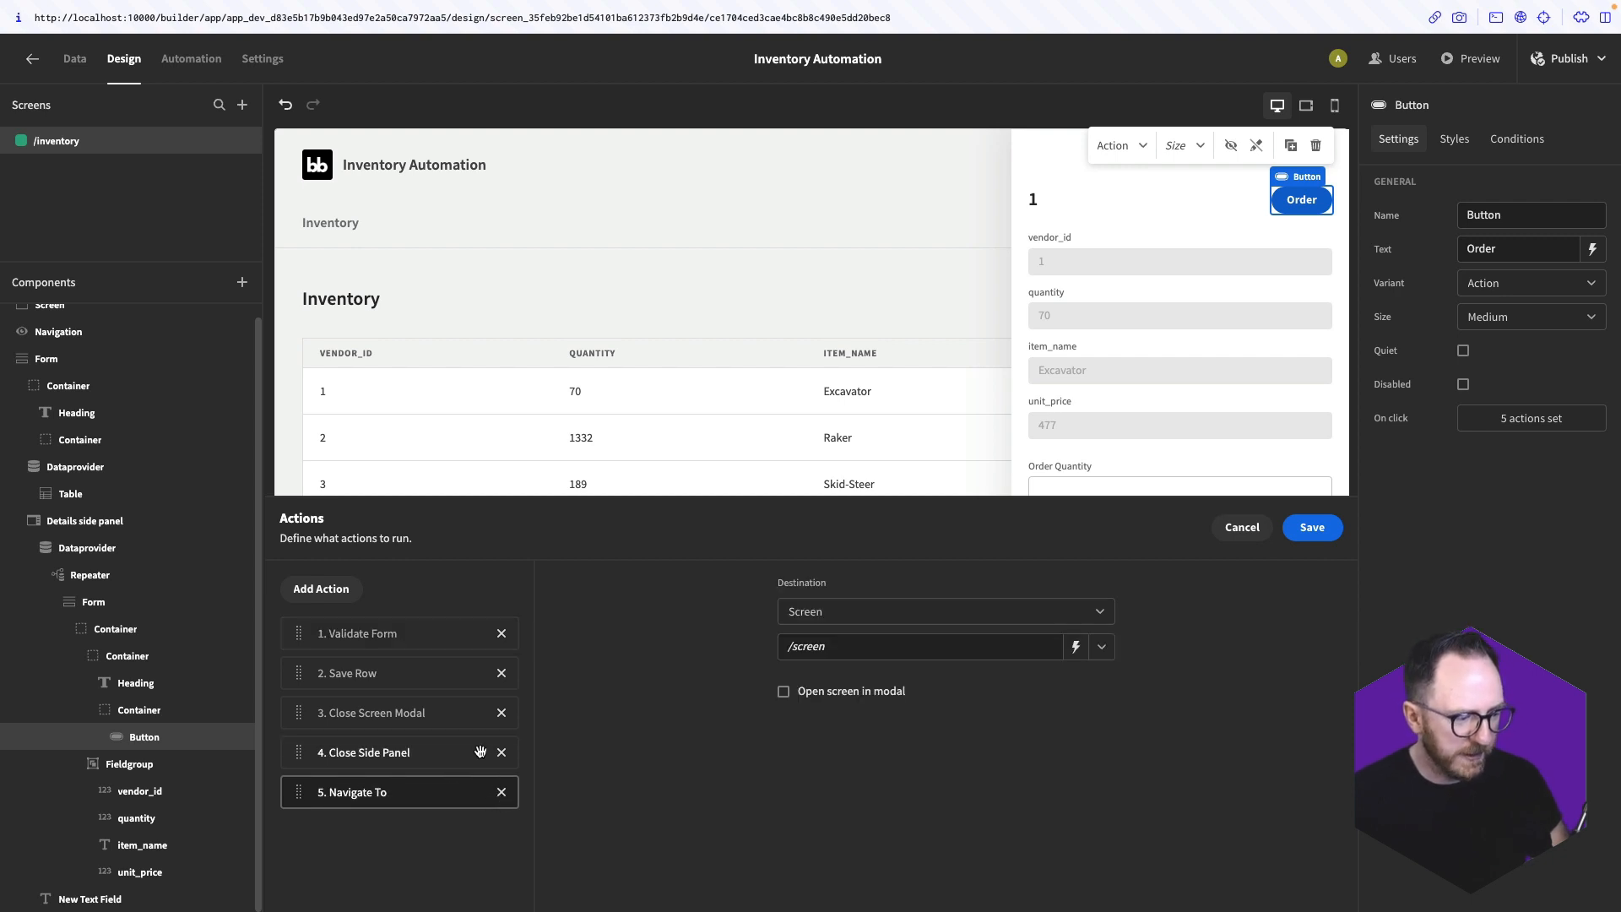
left_click(502, 673)
left_click(502, 673)
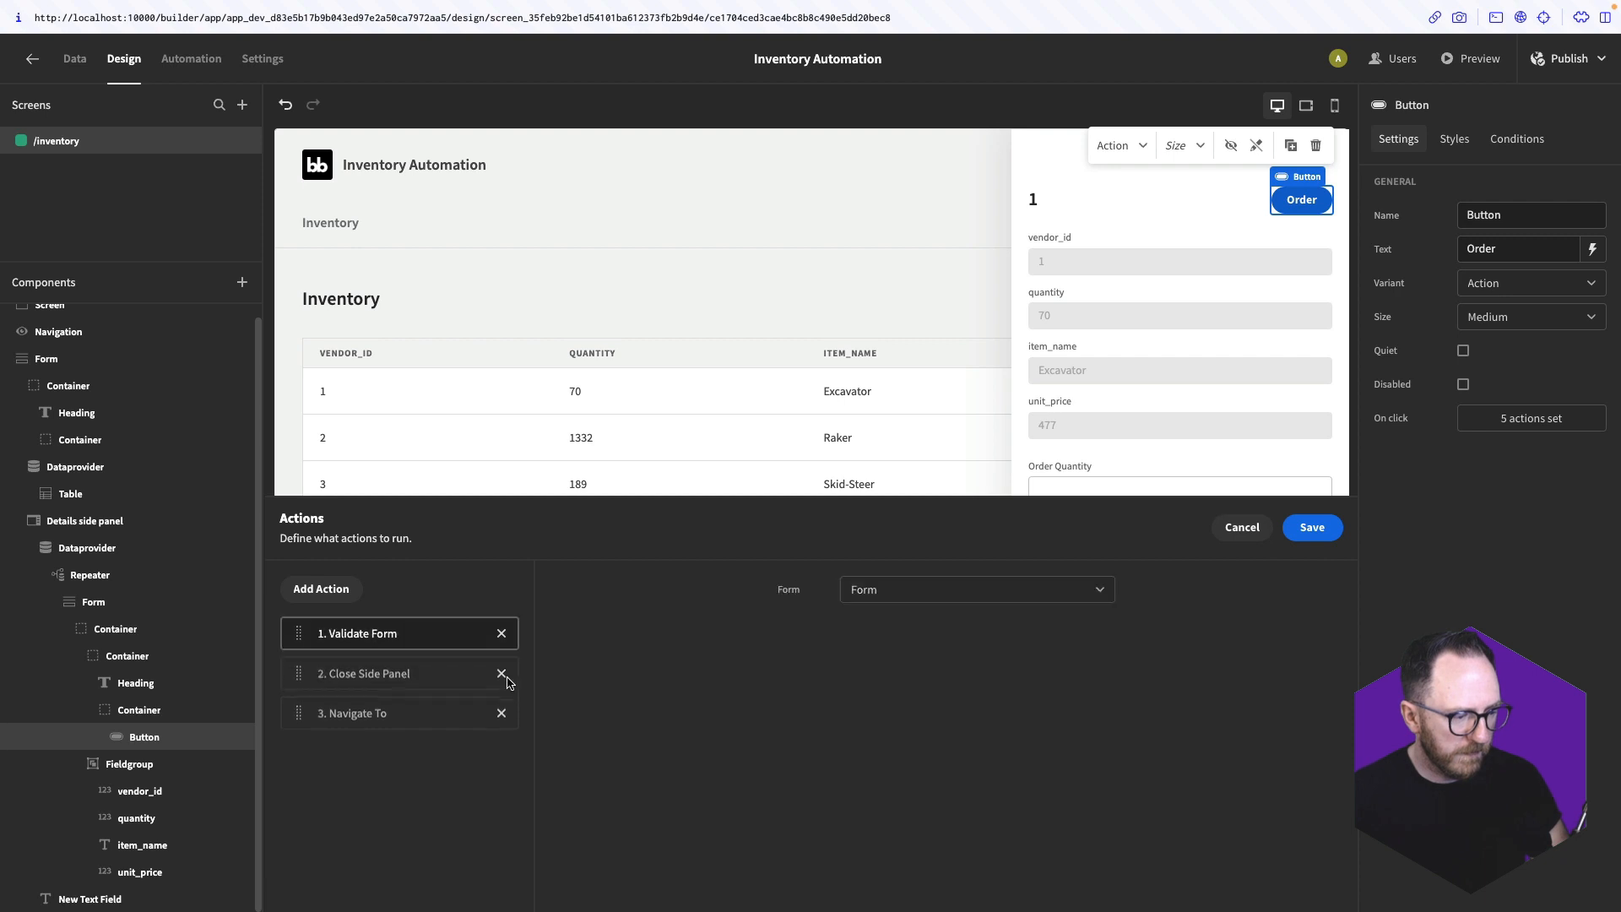
left_click(502, 712)
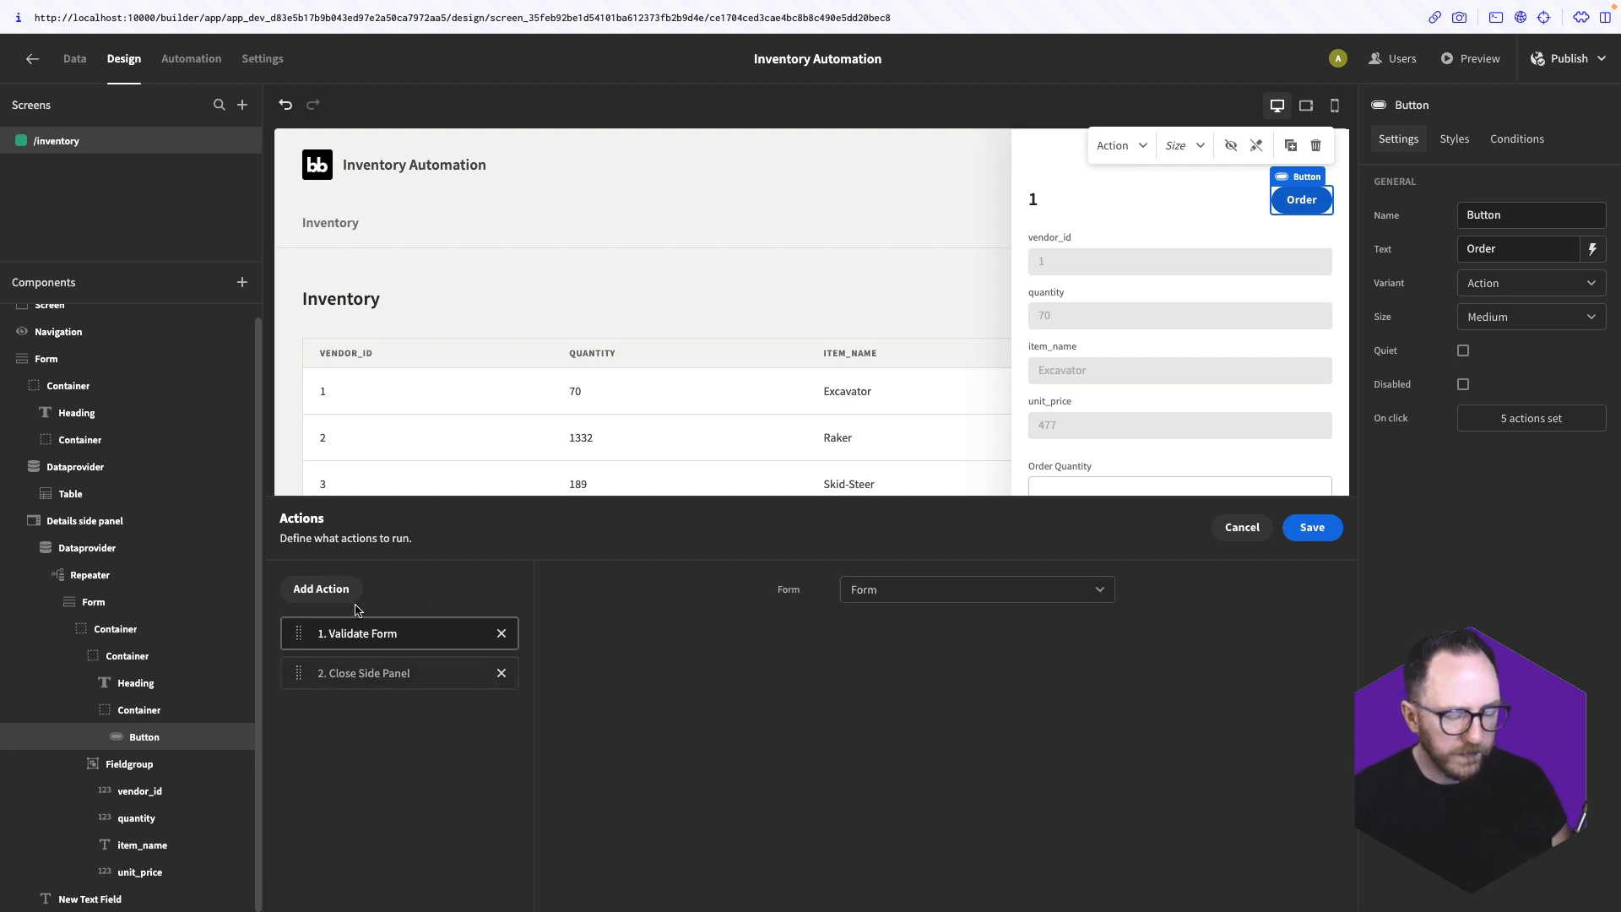
Add a Trigger Automation action to the Order button that runs the OrderMoreStock automation
left_click(329, 591)
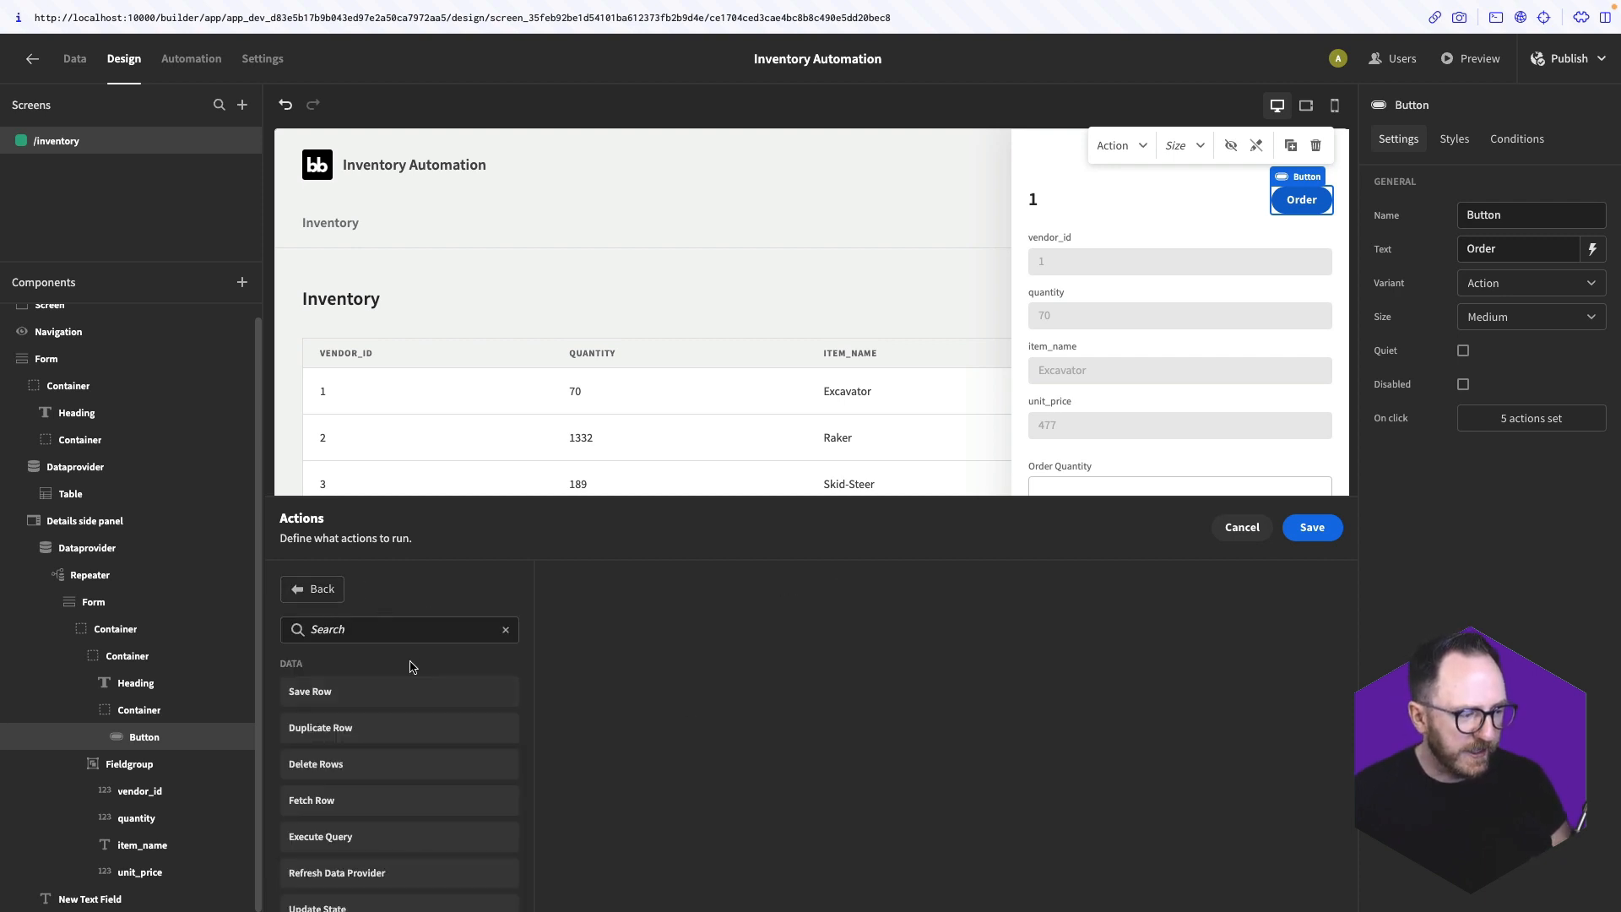
left_click(420, 628)
type("trig")
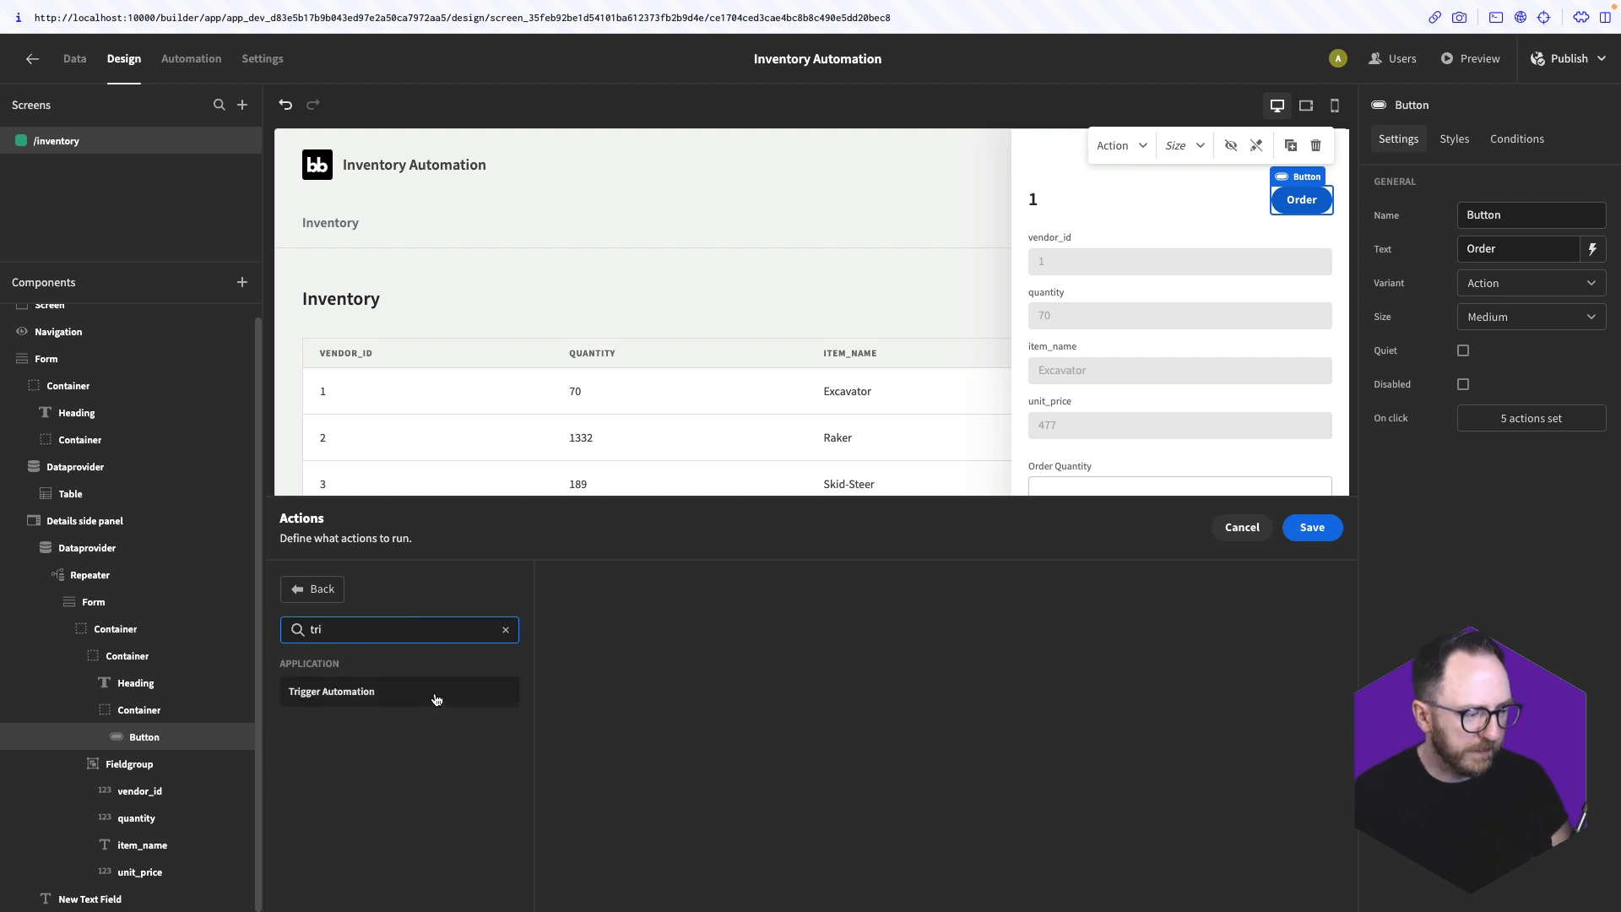
left_click(432, 691)
left_click(836, 603)
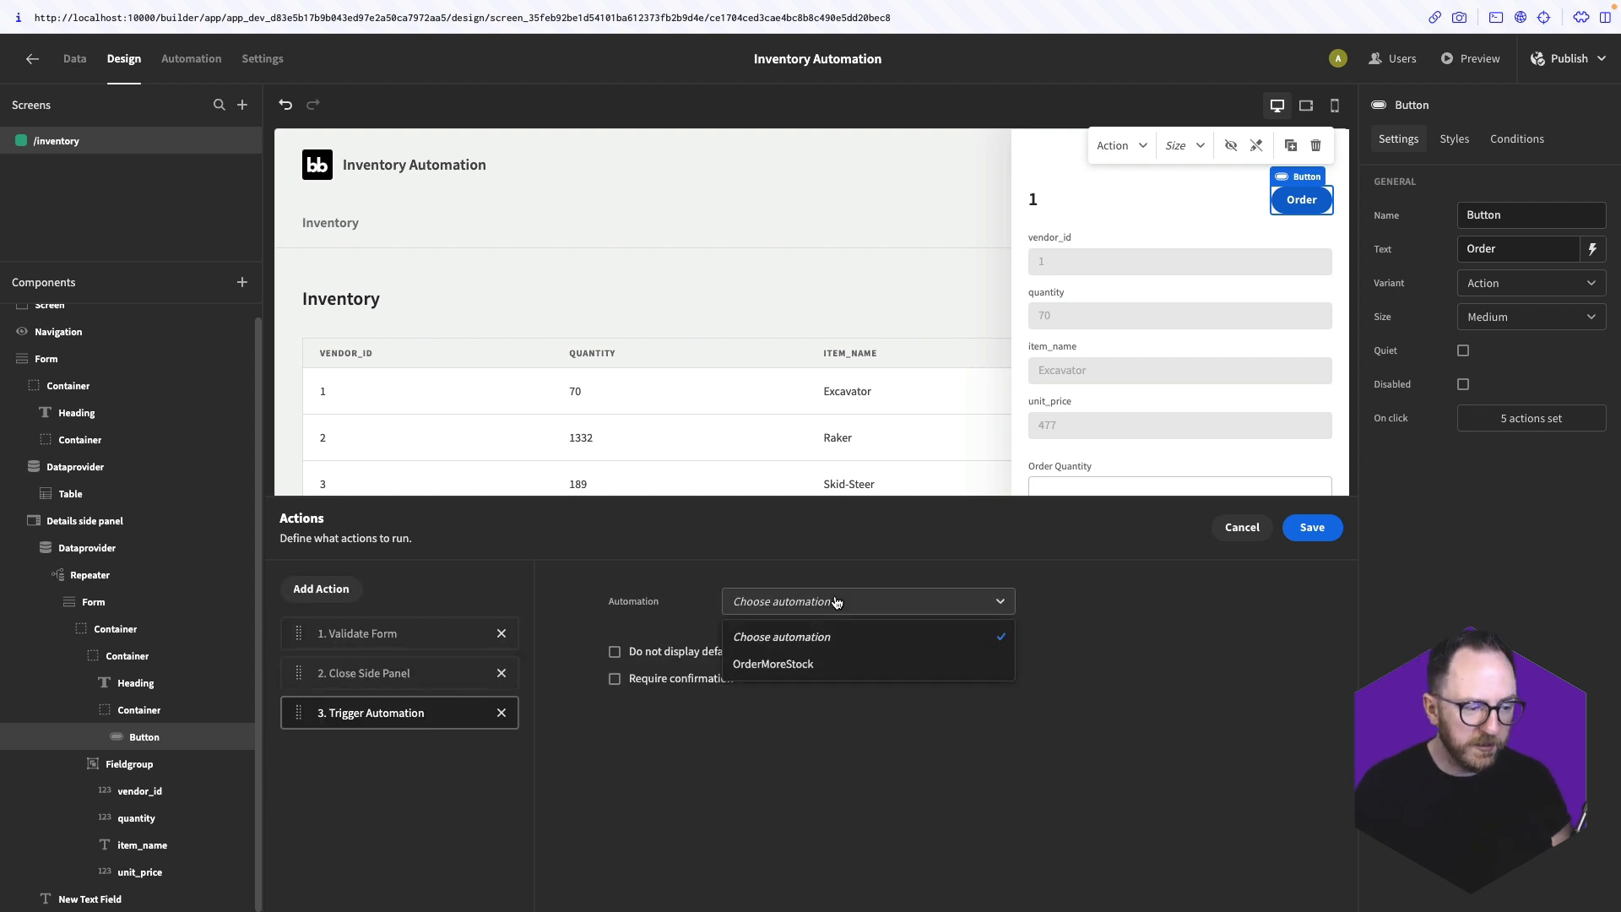
left_click(829, 662)
Bind the automation's order_quantity field to {{ Form.Fields.order_quantity }}
left_click(1085, 639)
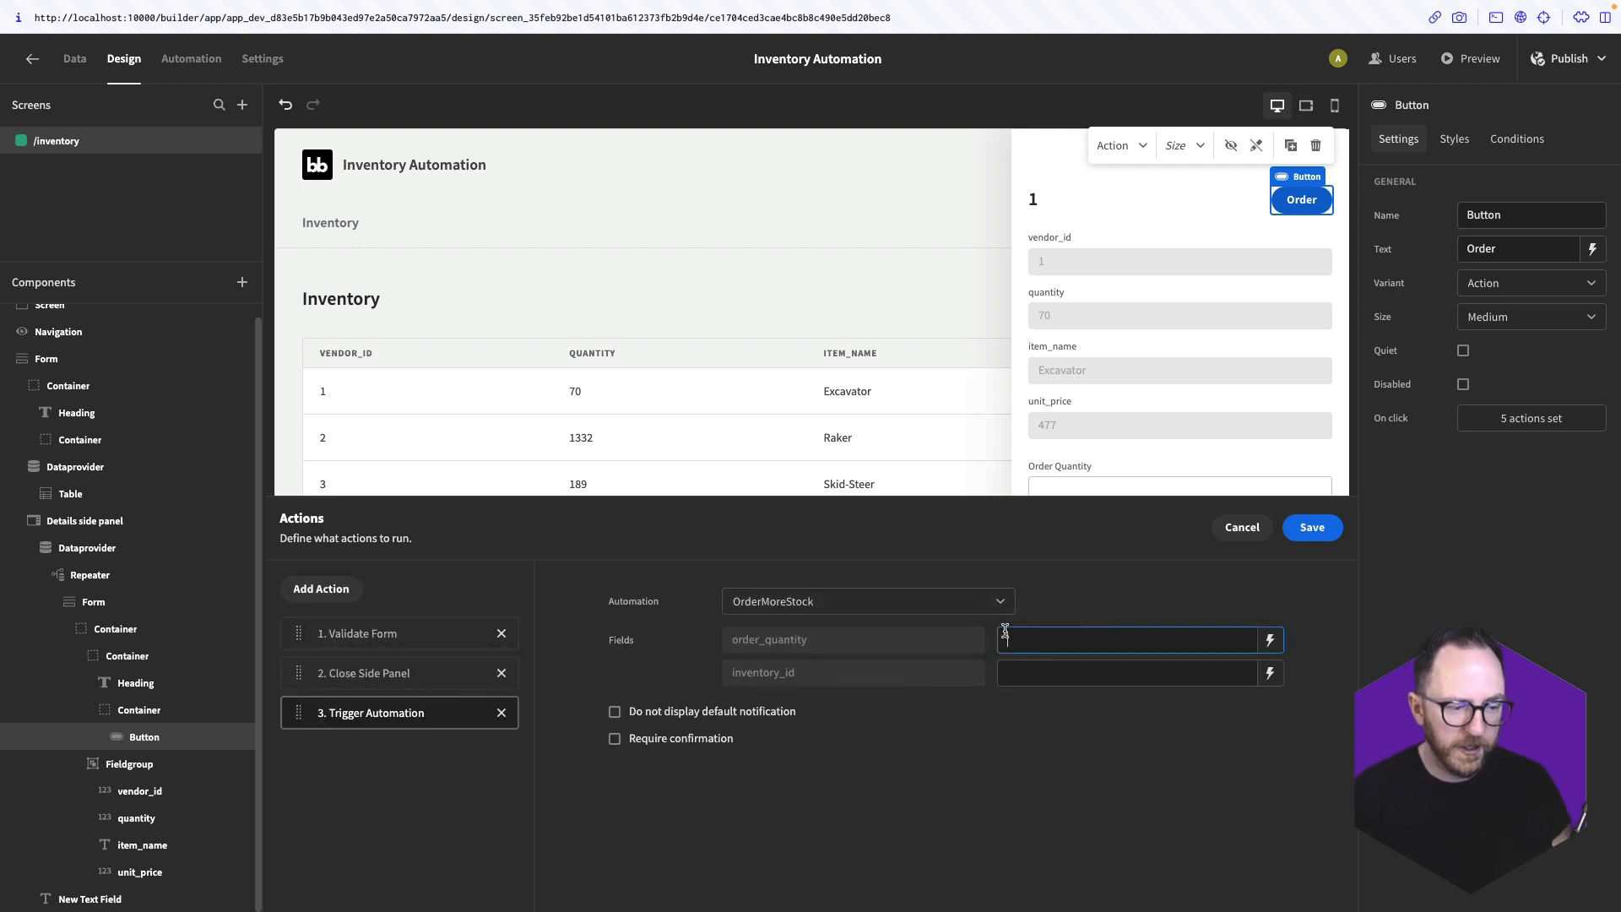
left_click(1270, 673)
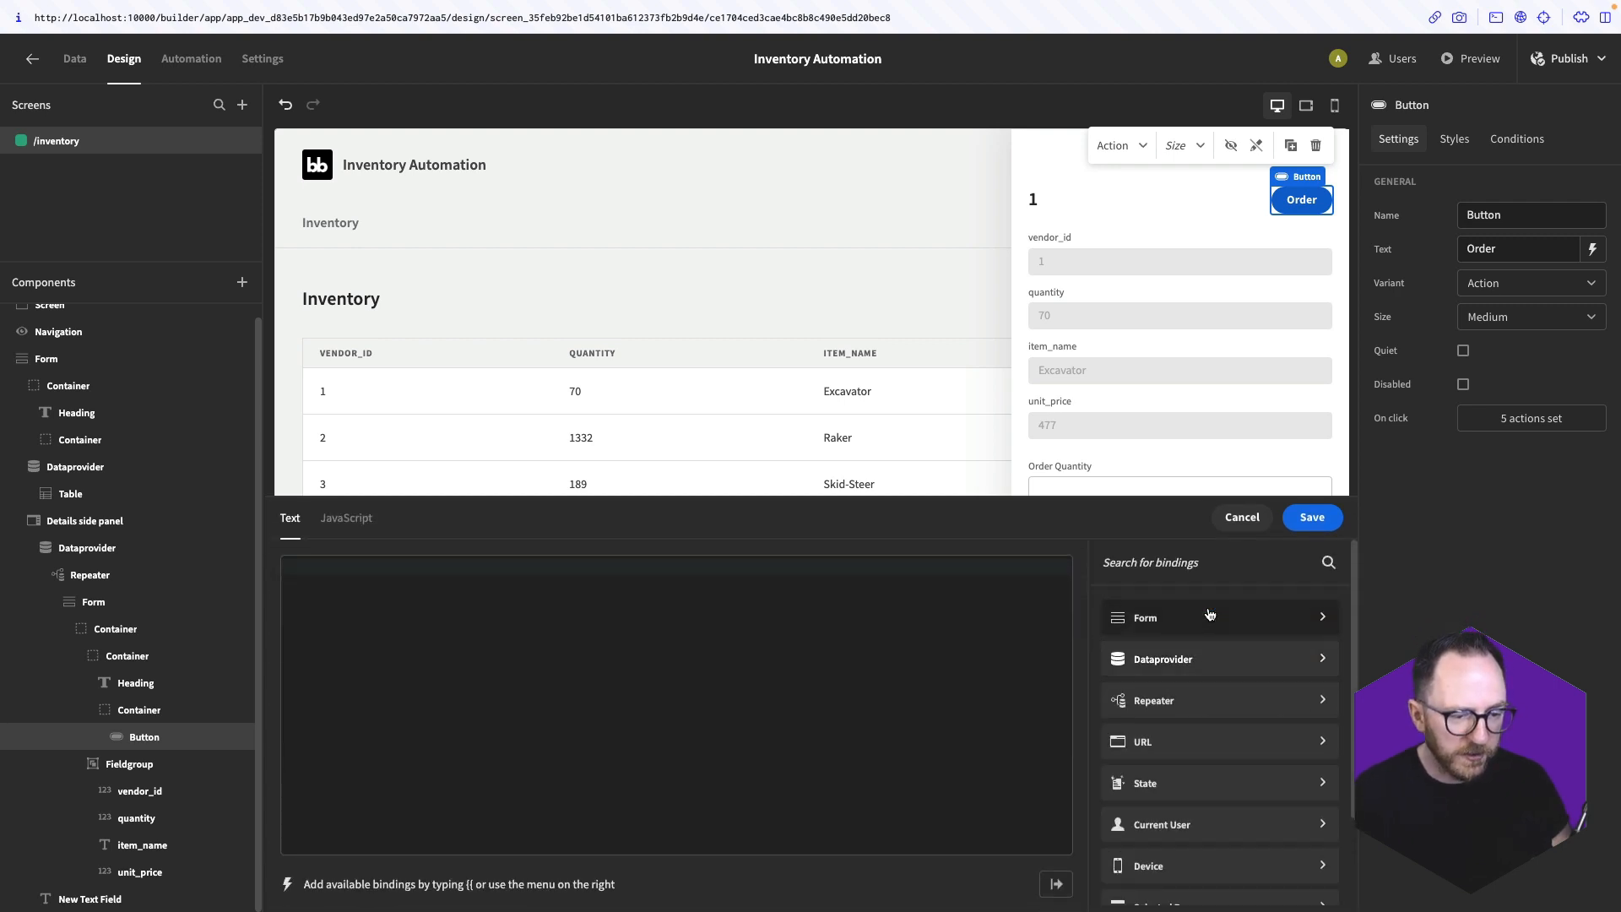
left_click(1209, 616)
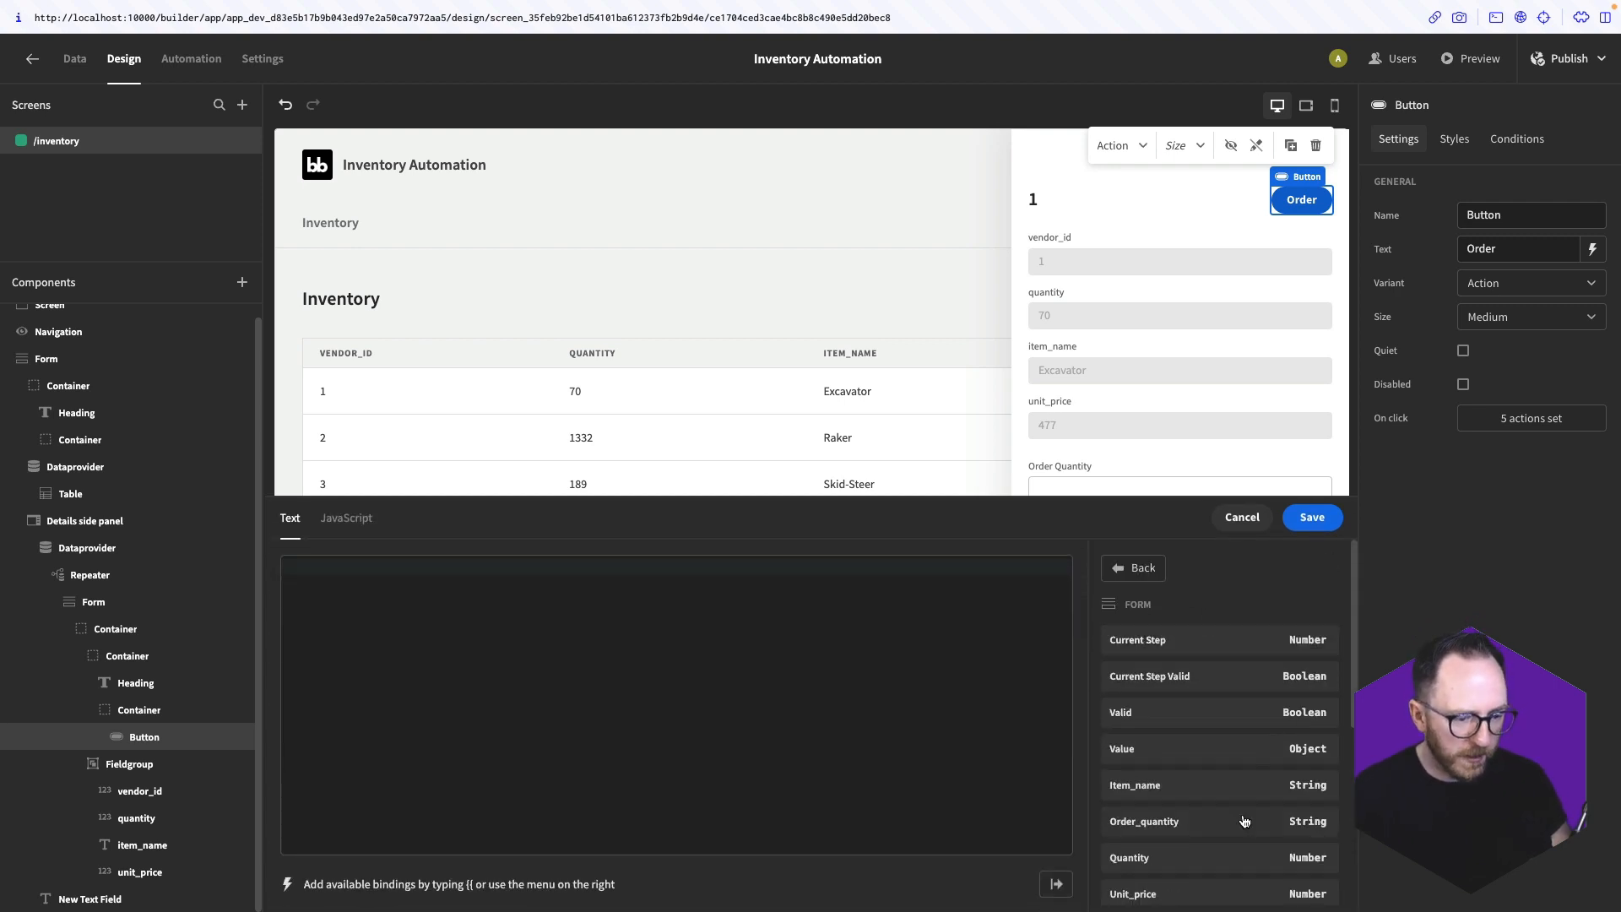
left_click(1198, 765)
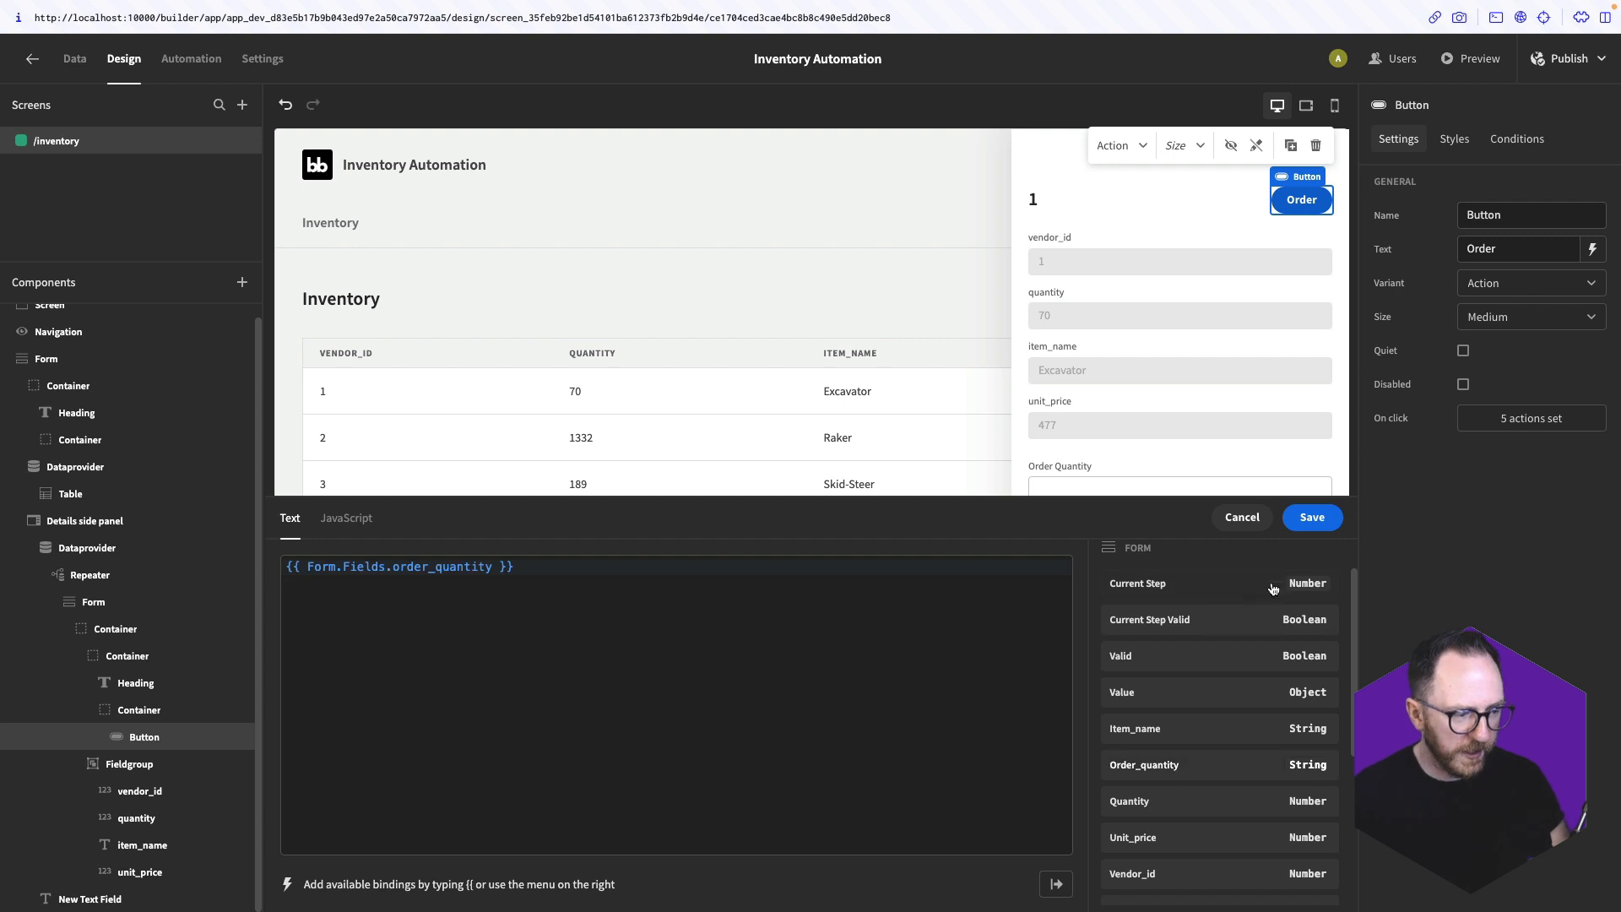
left_click(1313, 518)
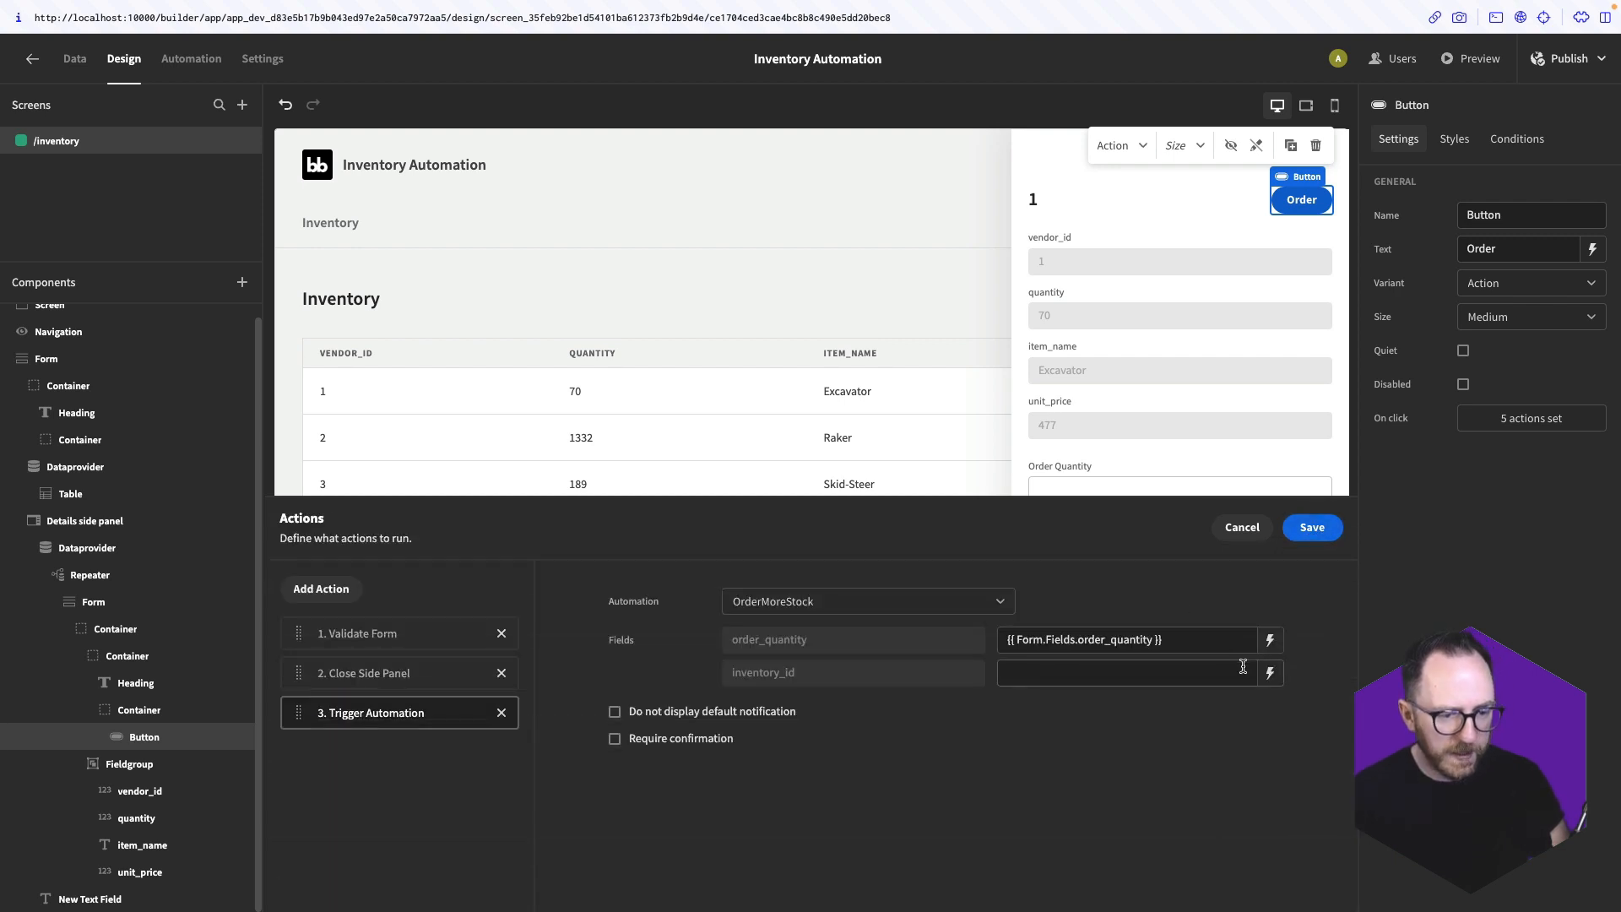
Bind the automation's inventory_id field to {{ Repeater.inventory.id }} and save the Order button's actions
left_click(1270, 672)
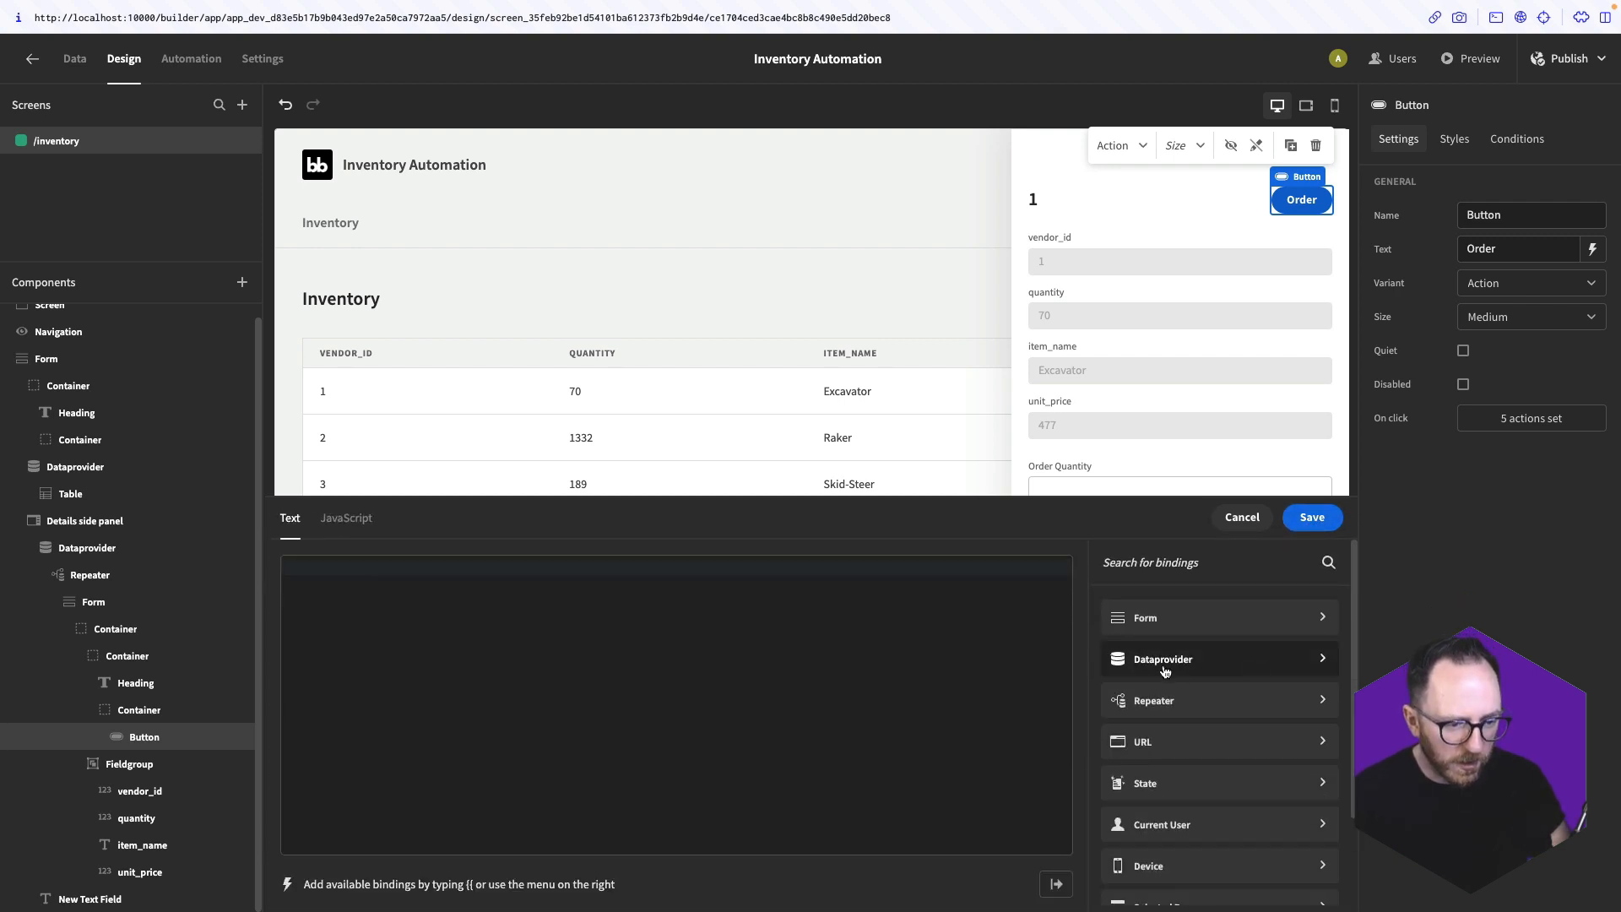
left_click(1154, 700)
left_click(1148, 675)
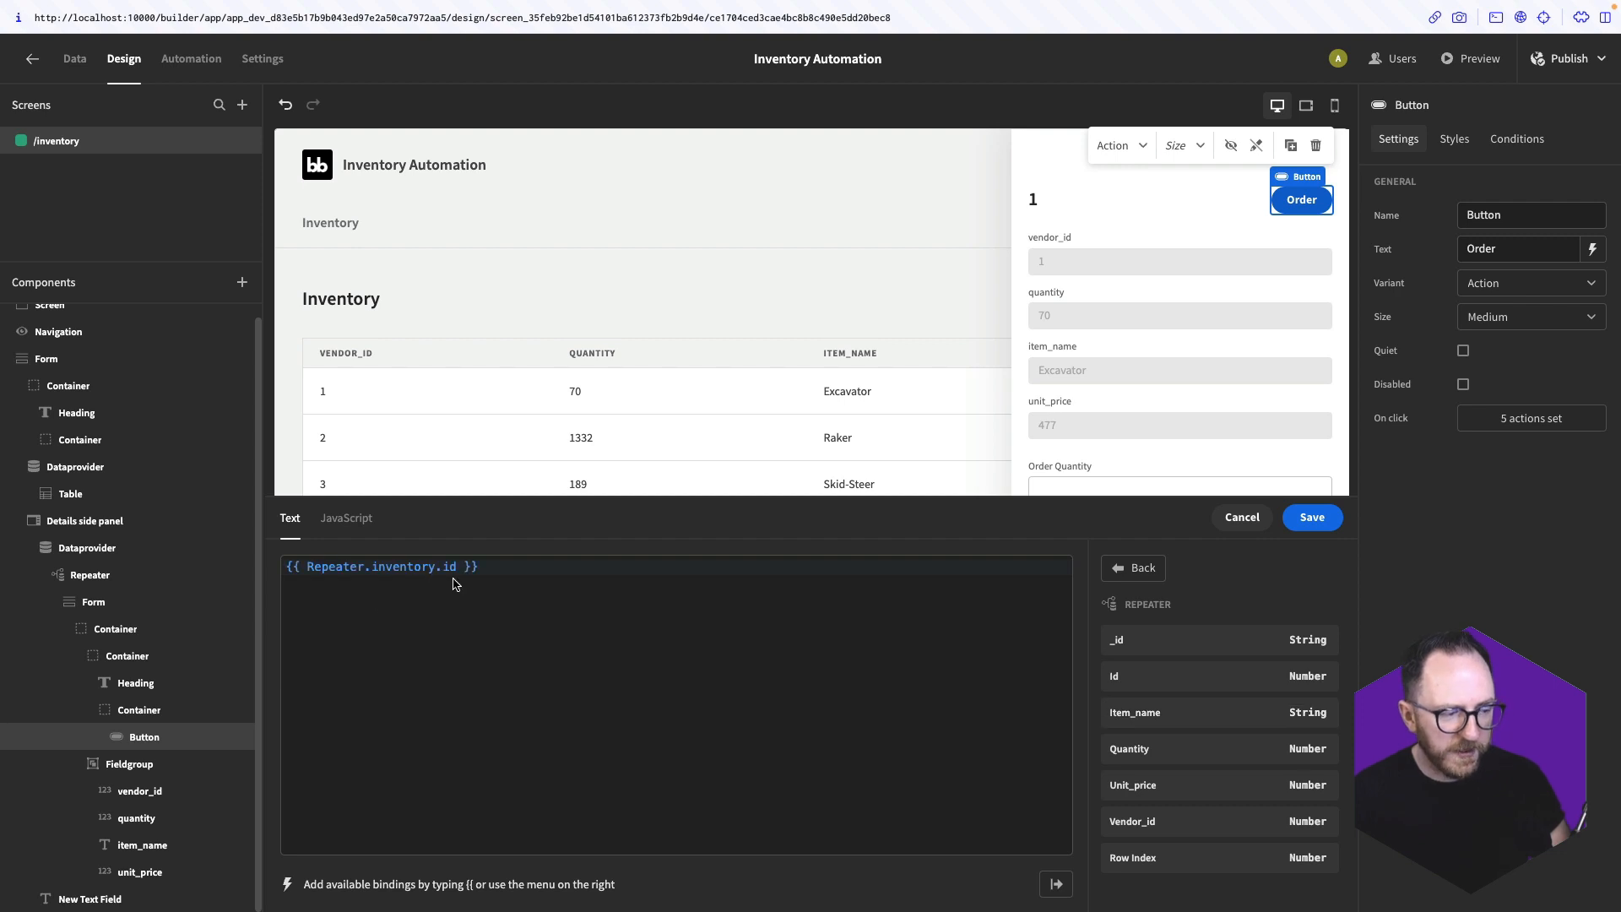
left_click(1306, 527)
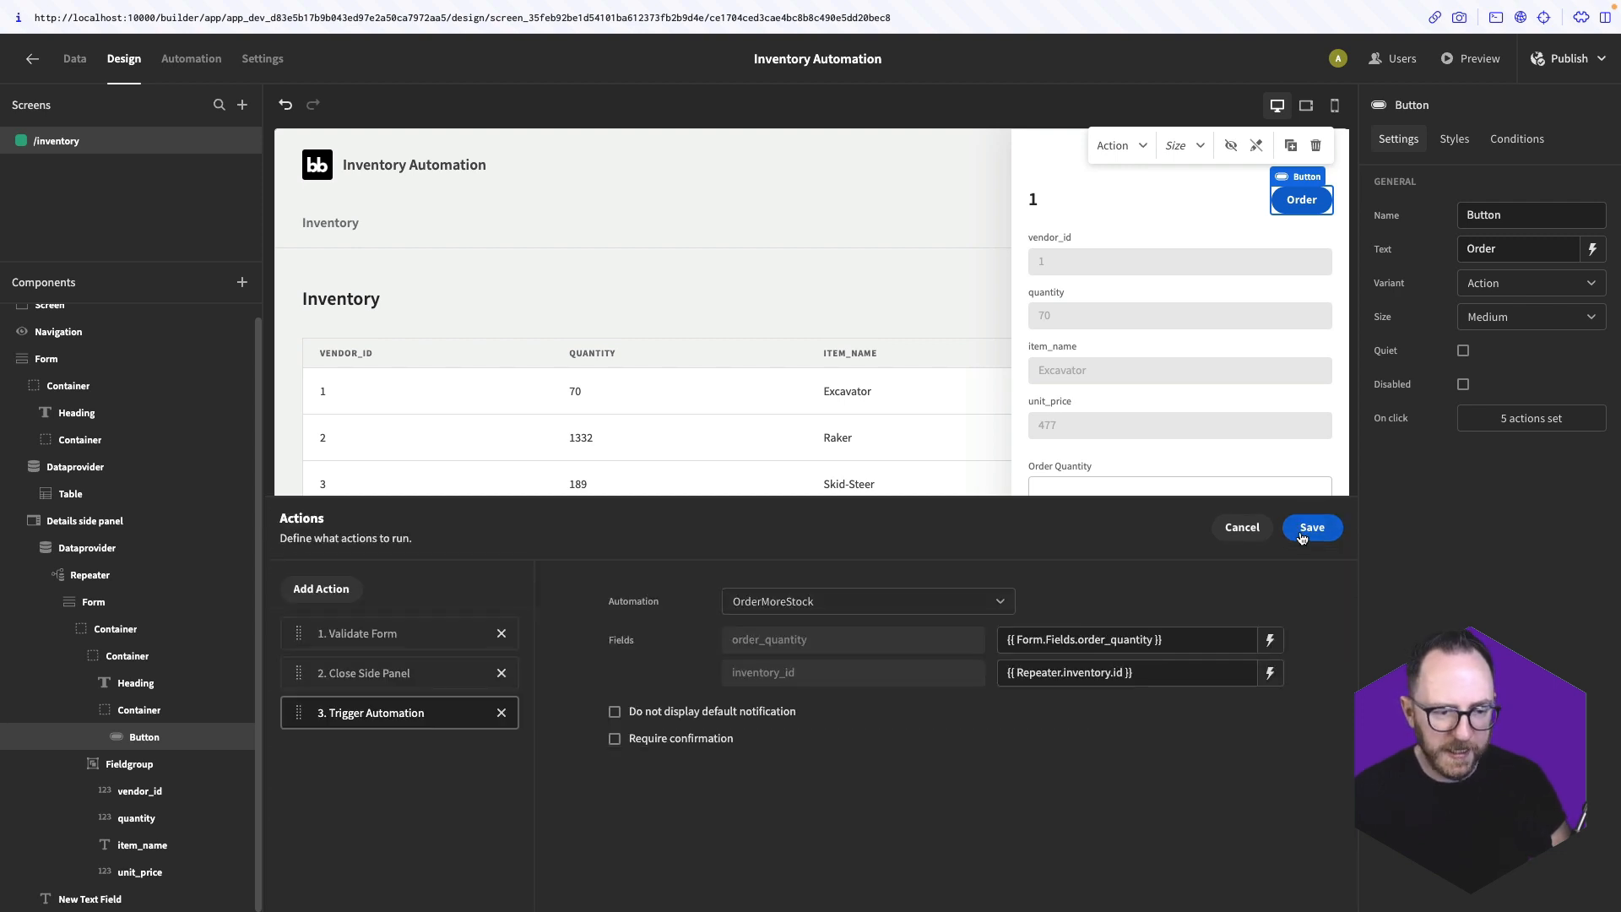
left_click(1302, 534)
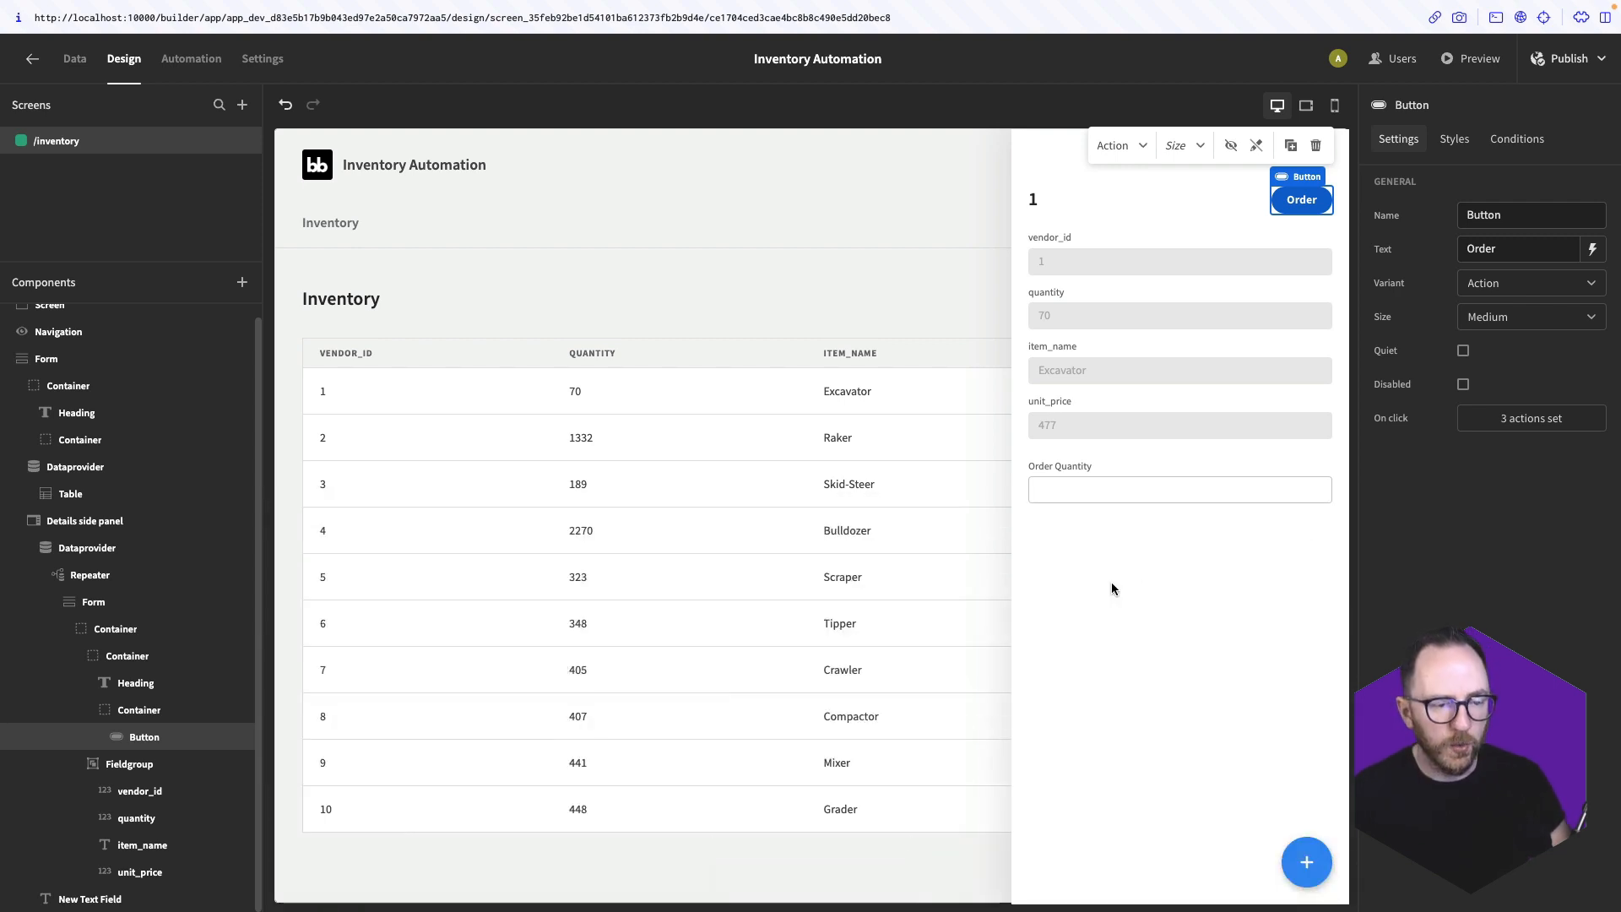
left_click(1111, 581)
left_click(1156, 491)
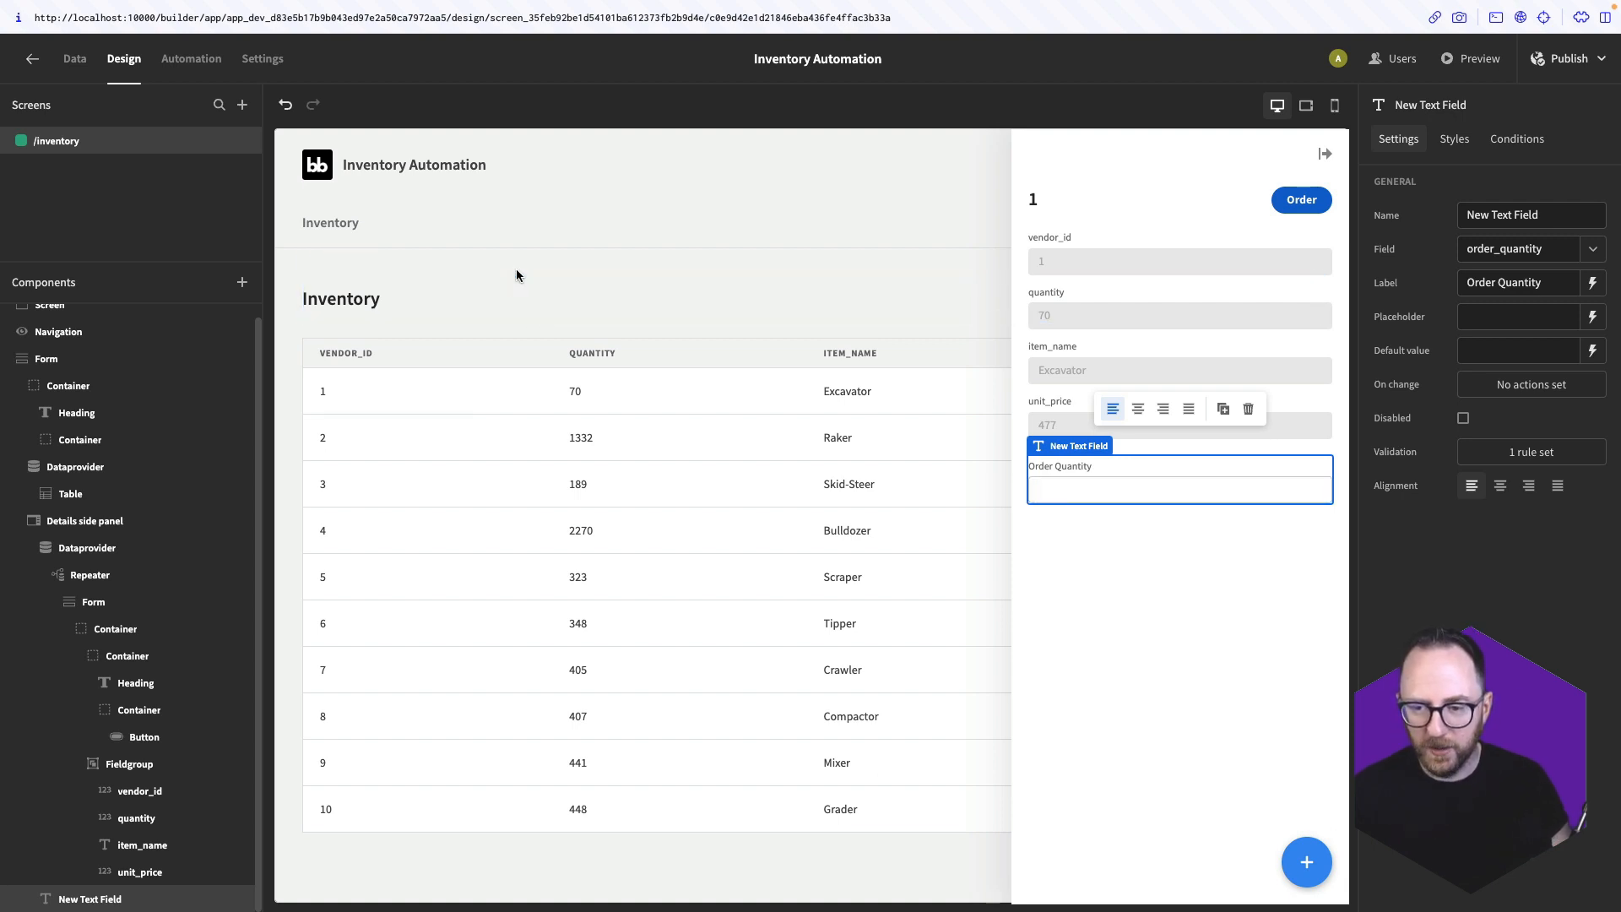
Set the theme for all screens to Lightest
scroll(68, 329, "up", 1)
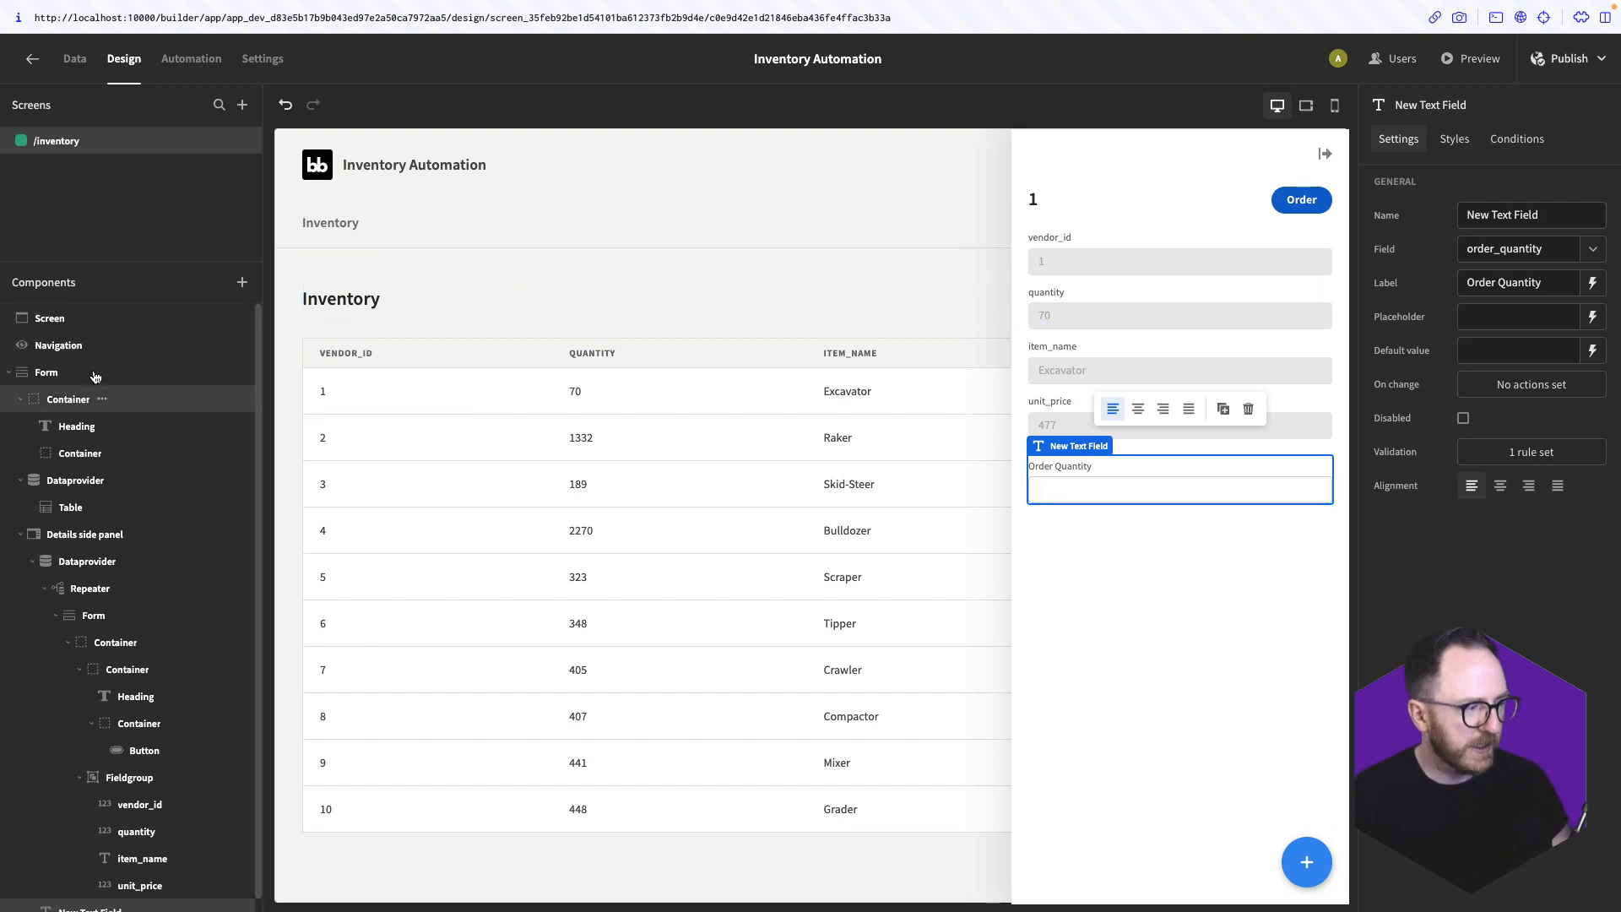
left_click(65, 319)
left_click(1448, 140)
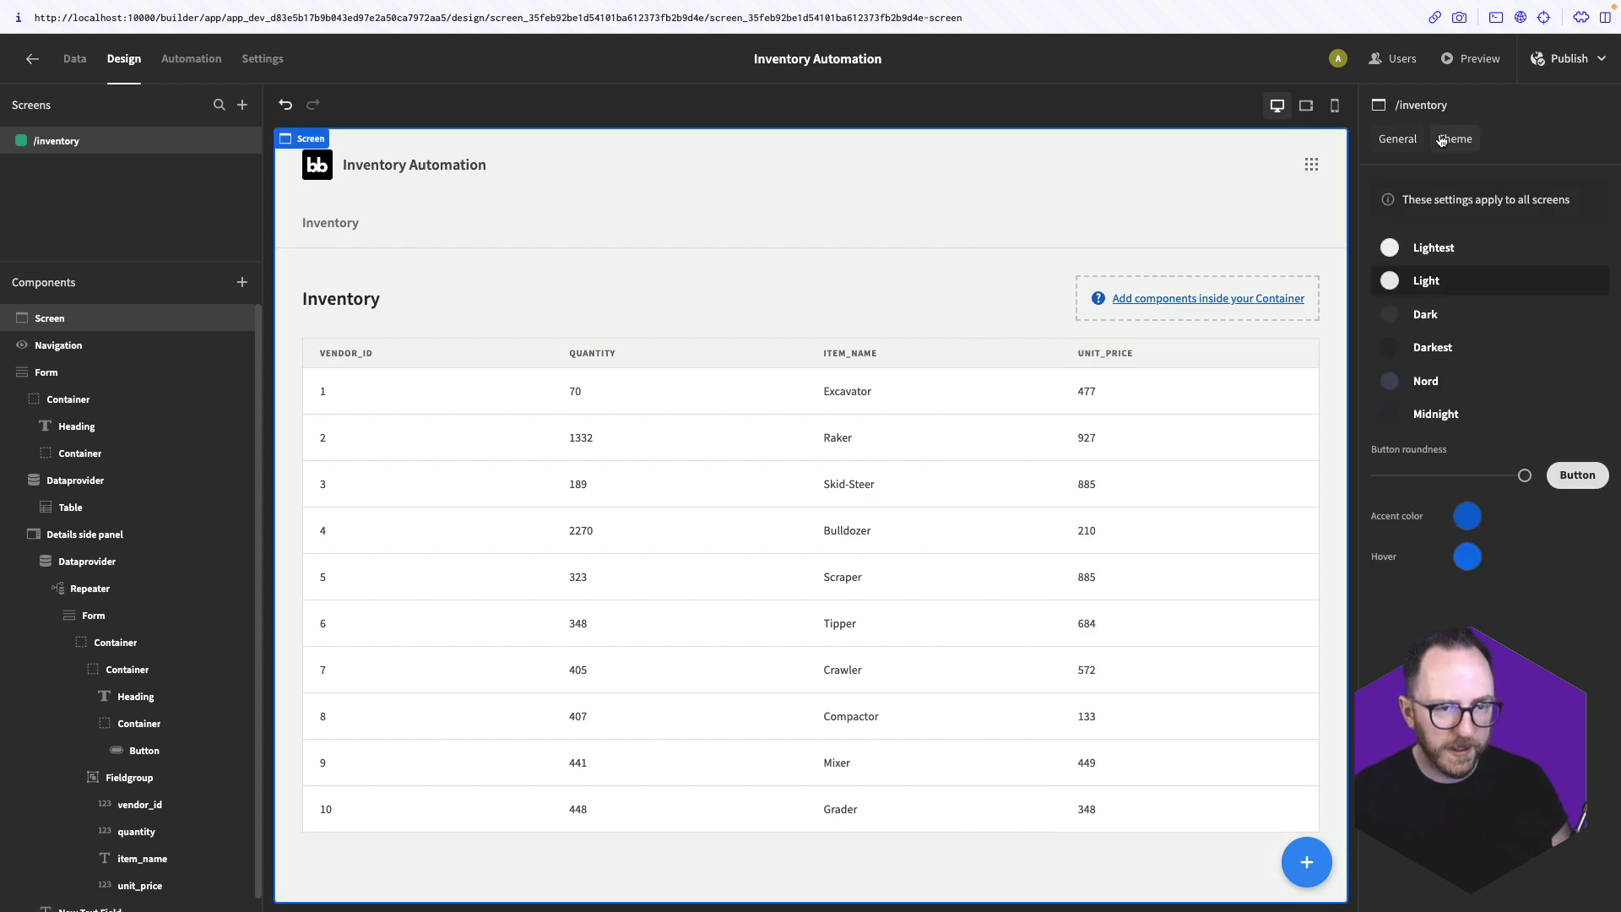
left_click(1431, 253)
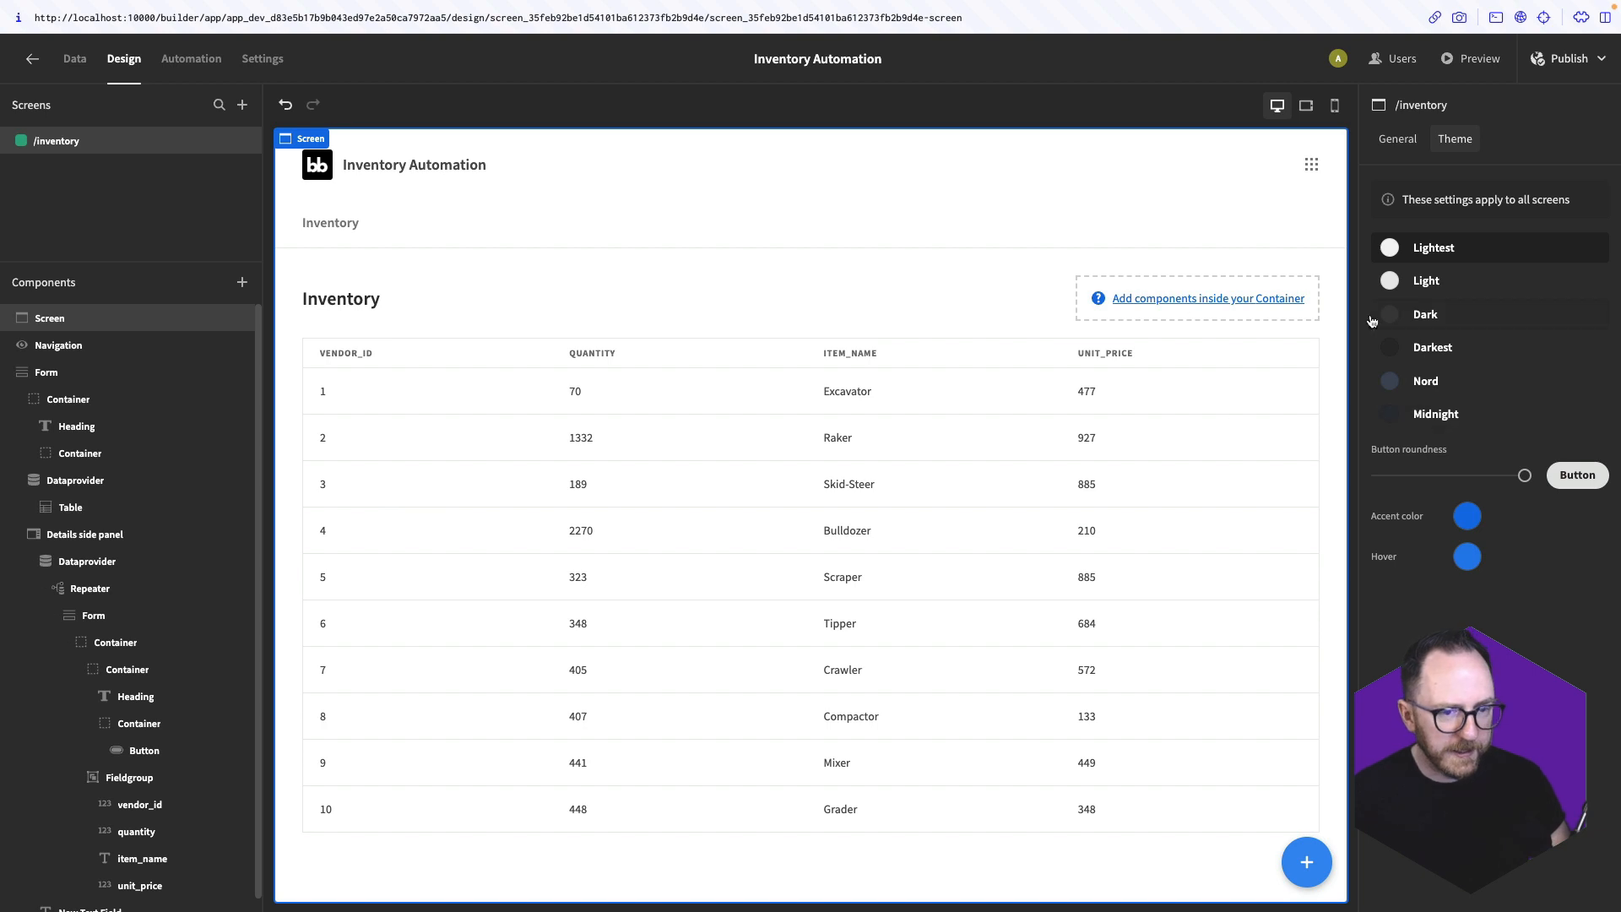
Remove the Inventory link from the navigation bar and save the navigation links
left_click(87, 346)
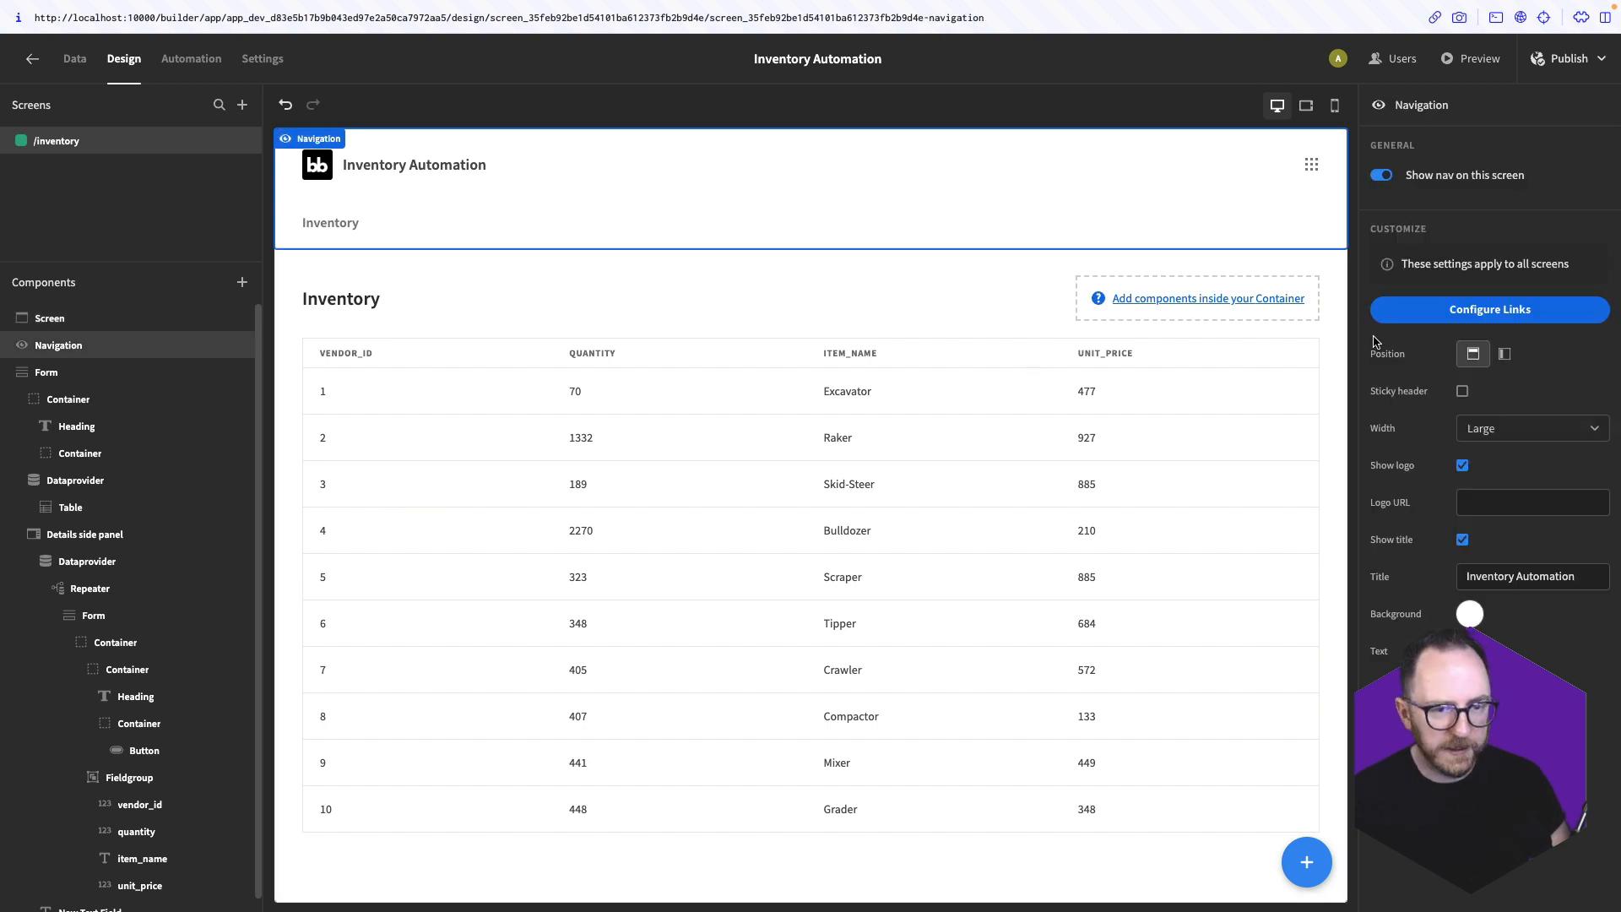
left_click(1520, 321)
left_click(1142, 590)
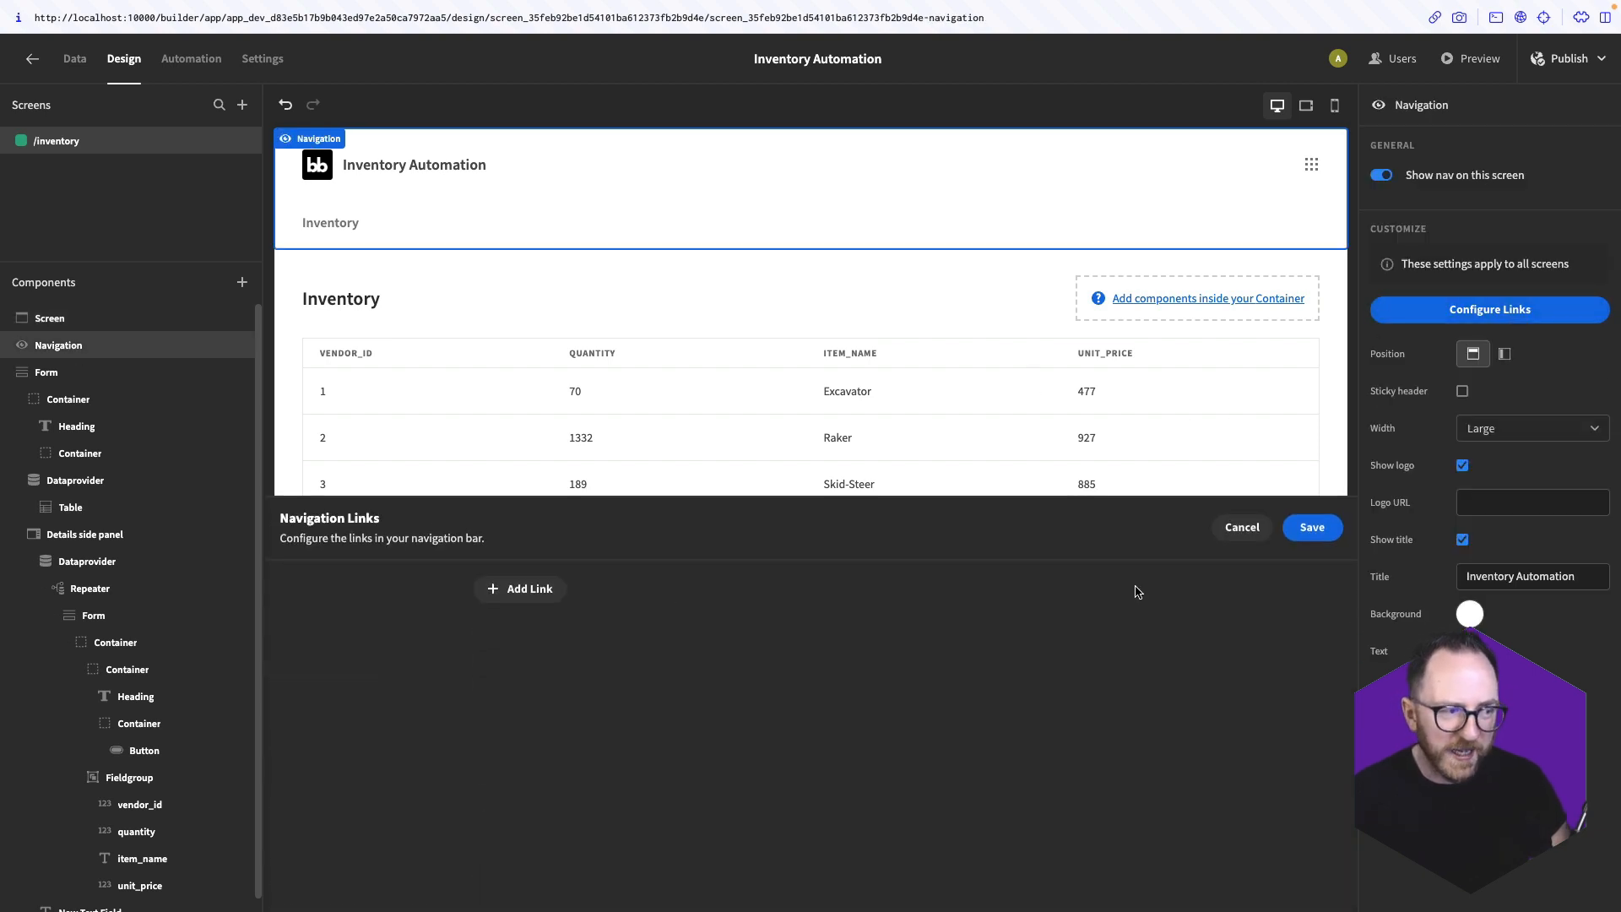
left_click(1319, 540)
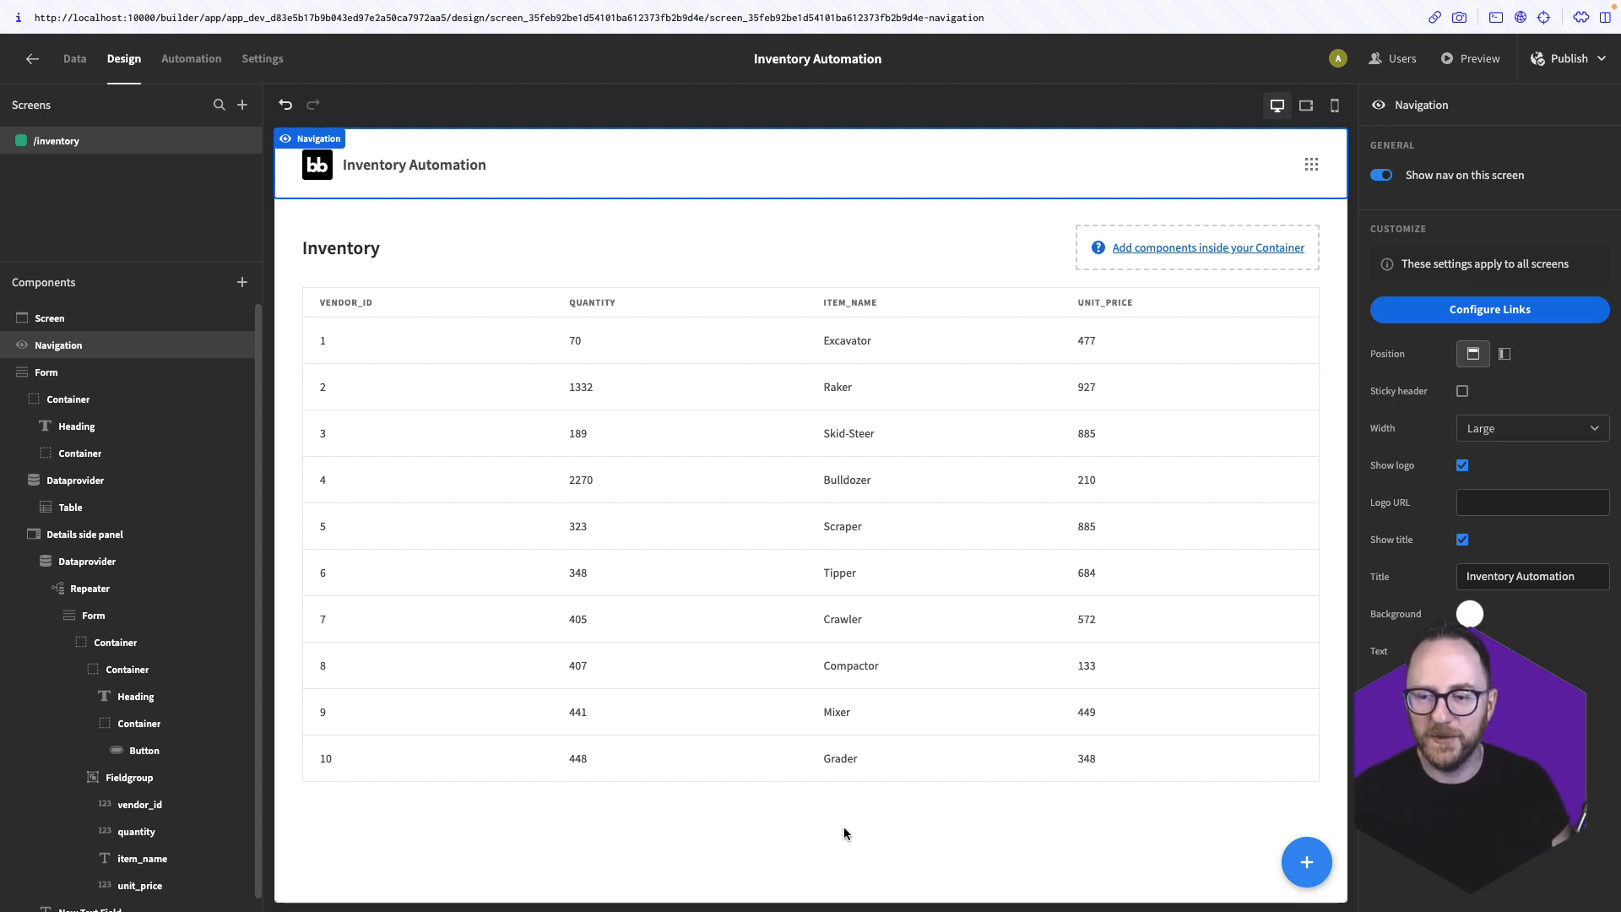
Add a Cards block below the inventory table on the screen
left_click(1289, 878)
left_click(1552, 284)
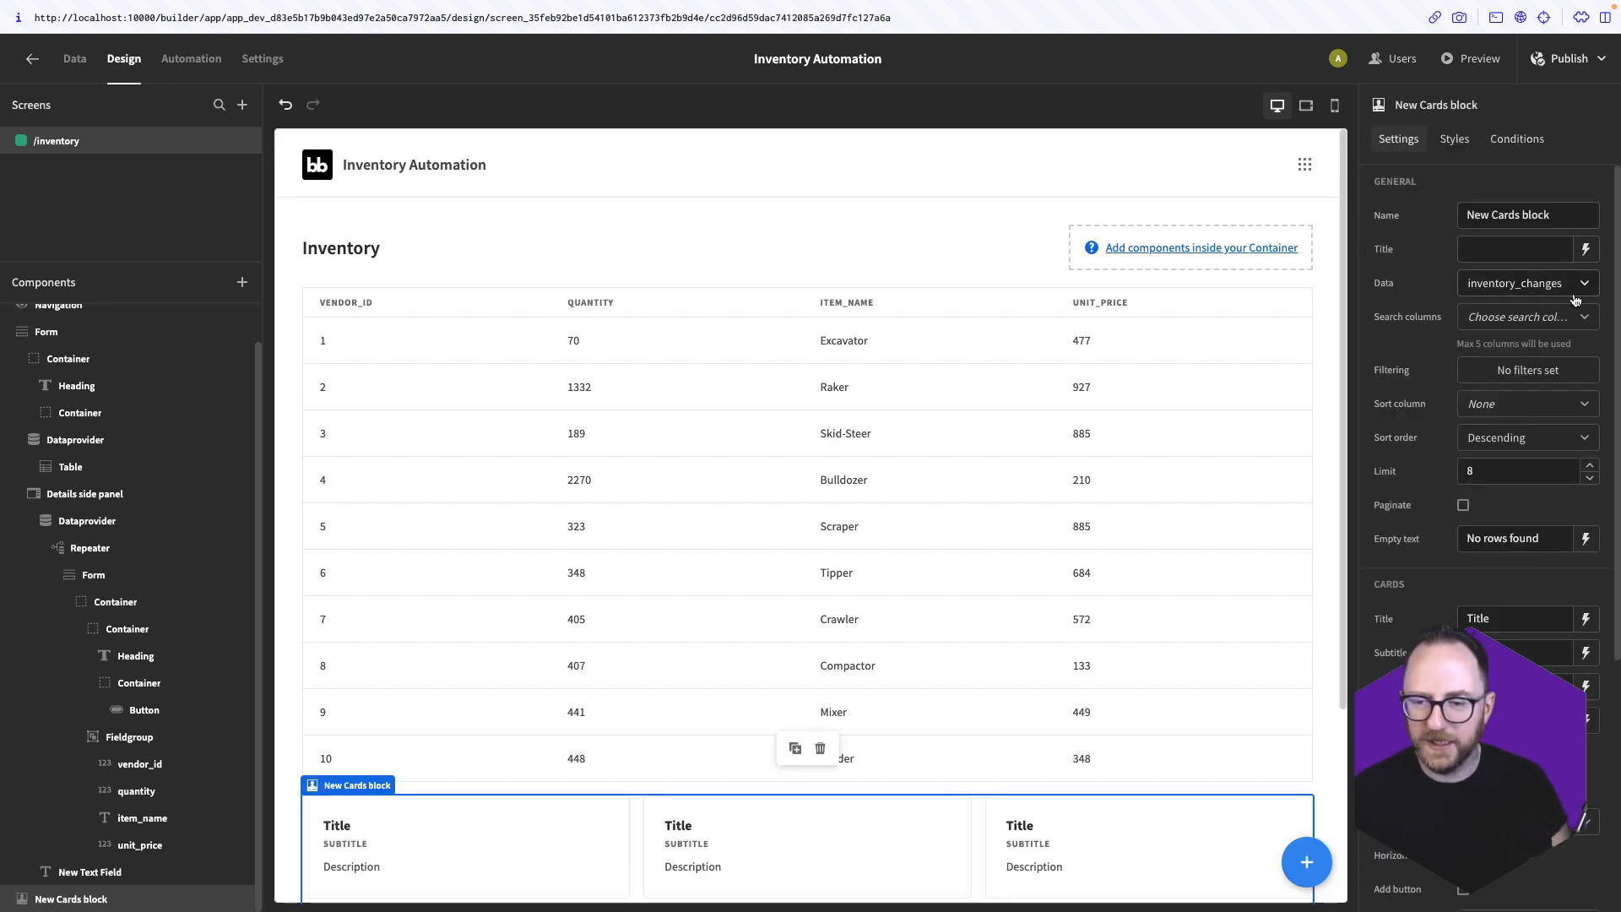
Set the Cards block's row limit to 6
double_click(1526, 476)
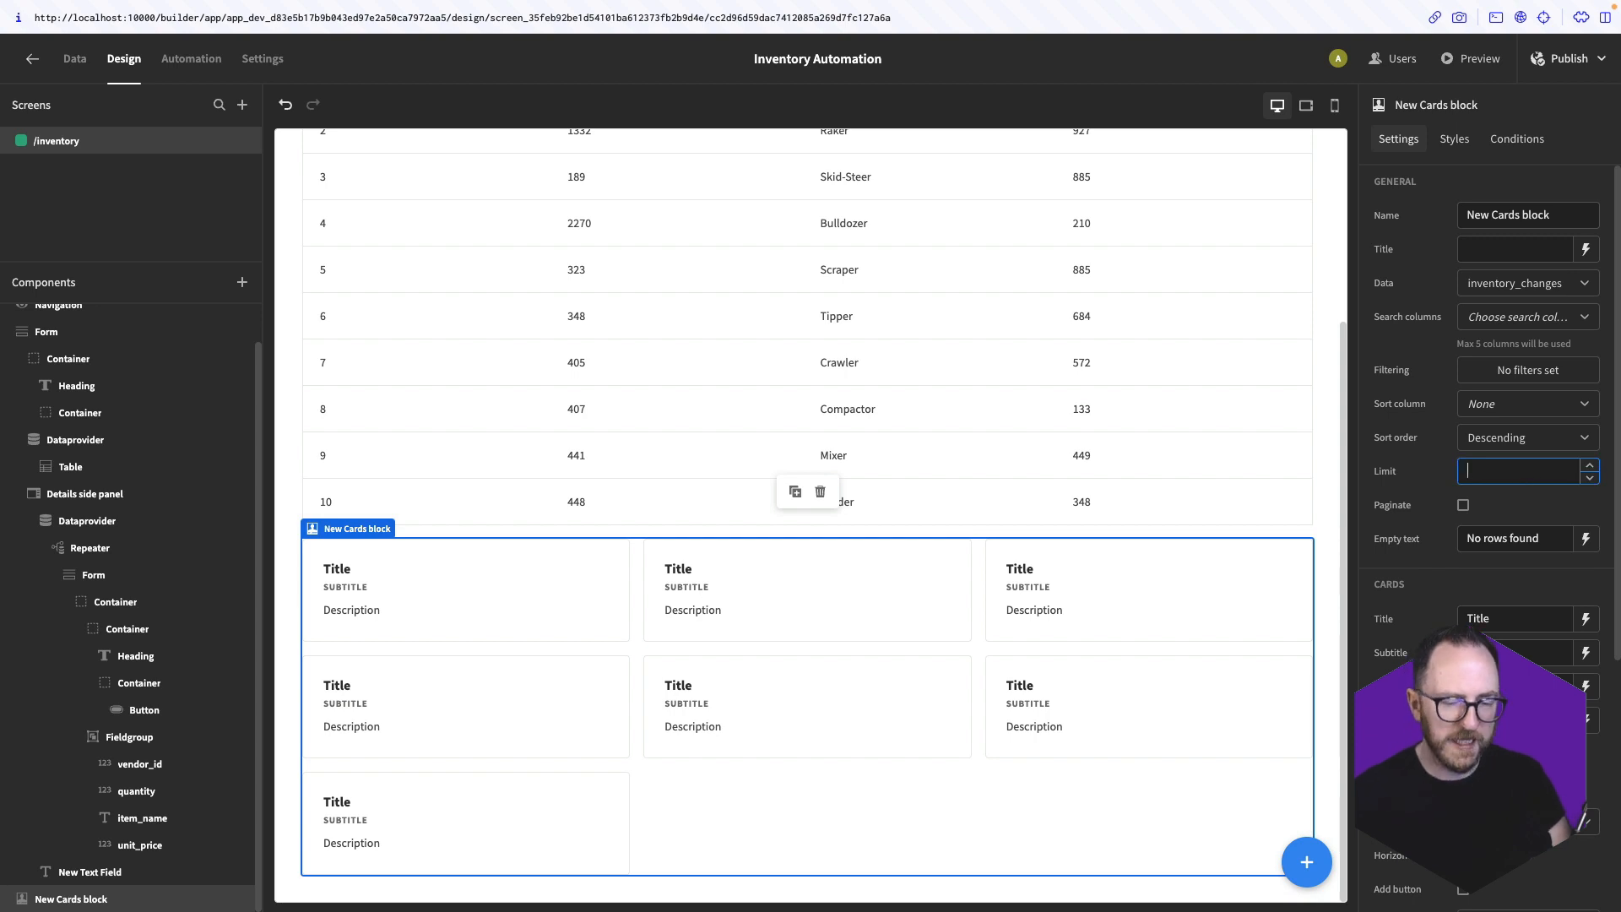
type("6")
key("Return")
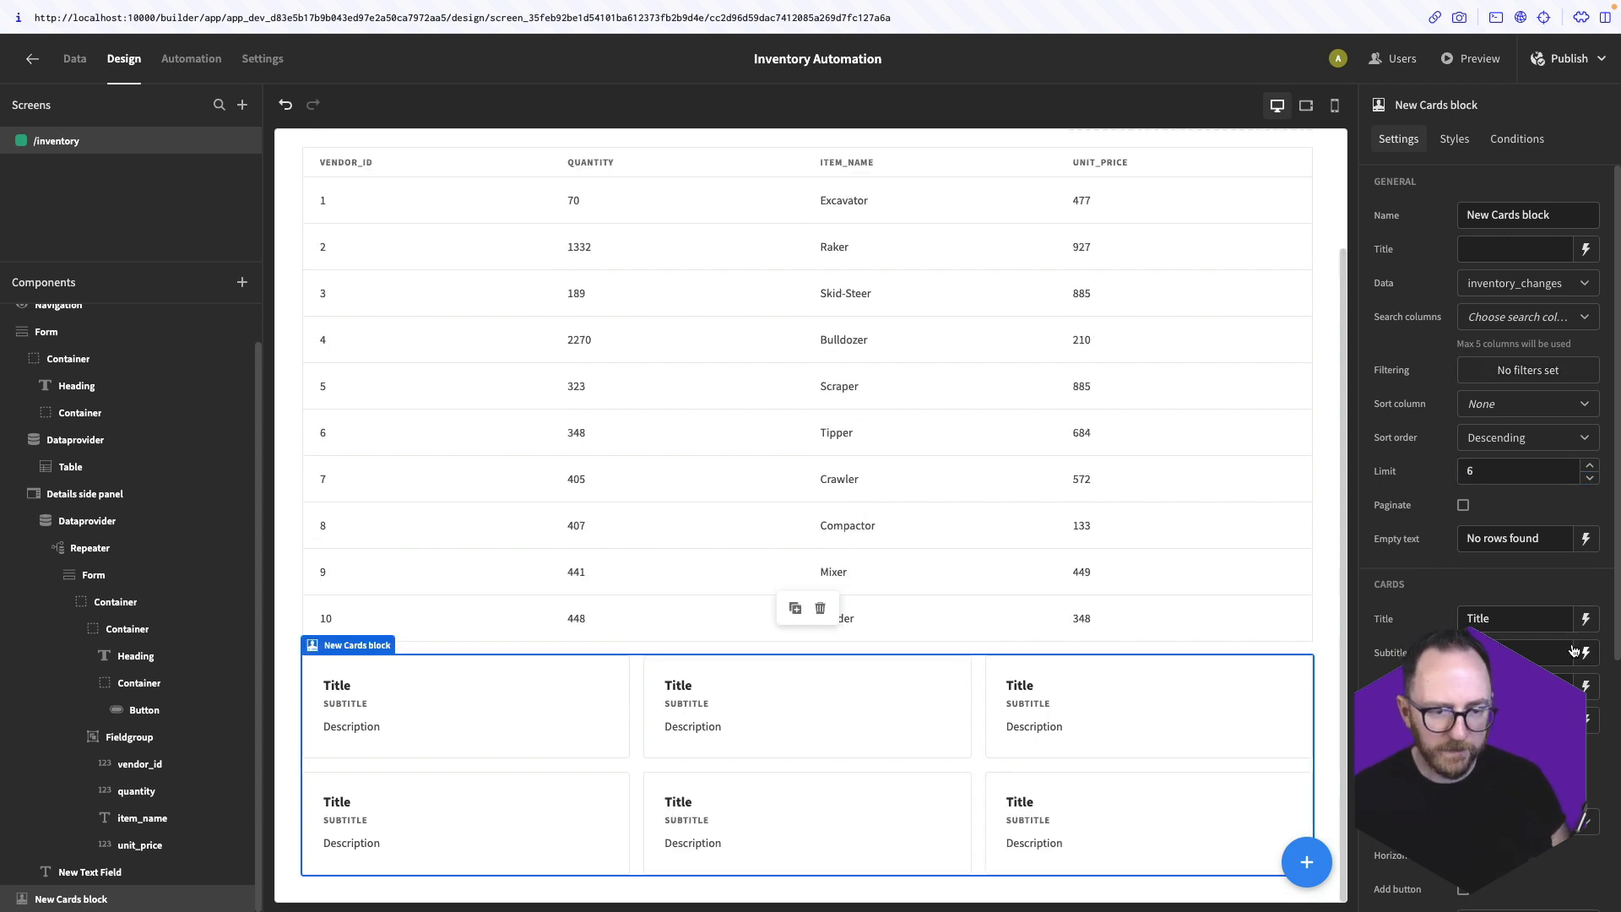
Start a JavaScript binding for the cards' title with an if block testing whether inventory_changes.quantity_change is greater than 0
scroll(1573, 649, "down", 1)
left_click(1585, 597)
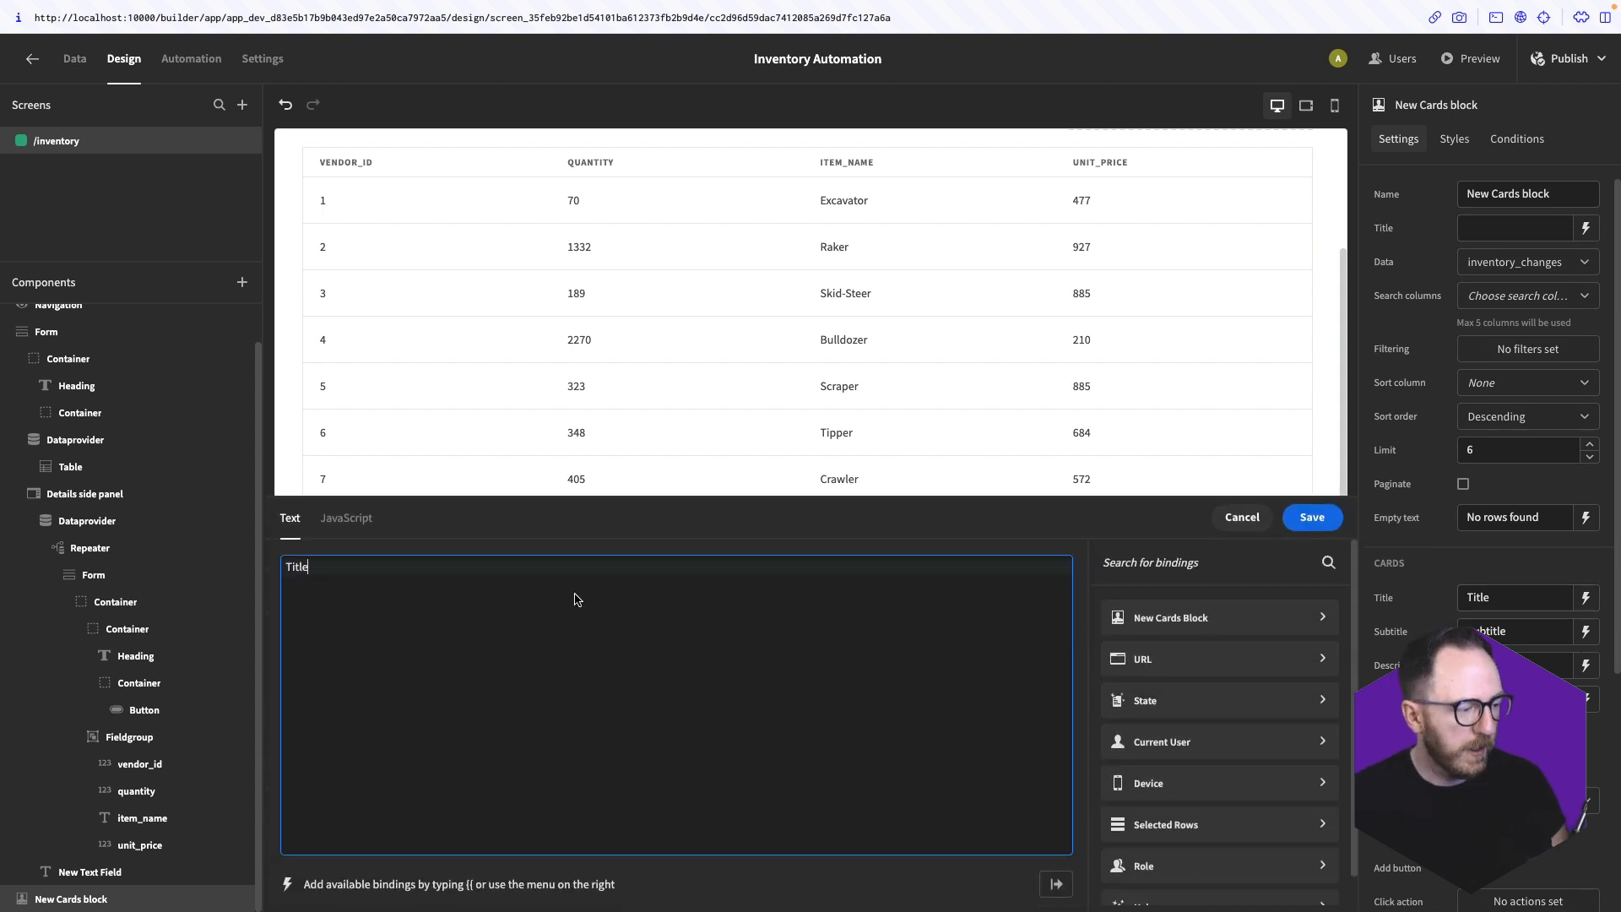
left_click(346, 518)
left_click(747, 736)
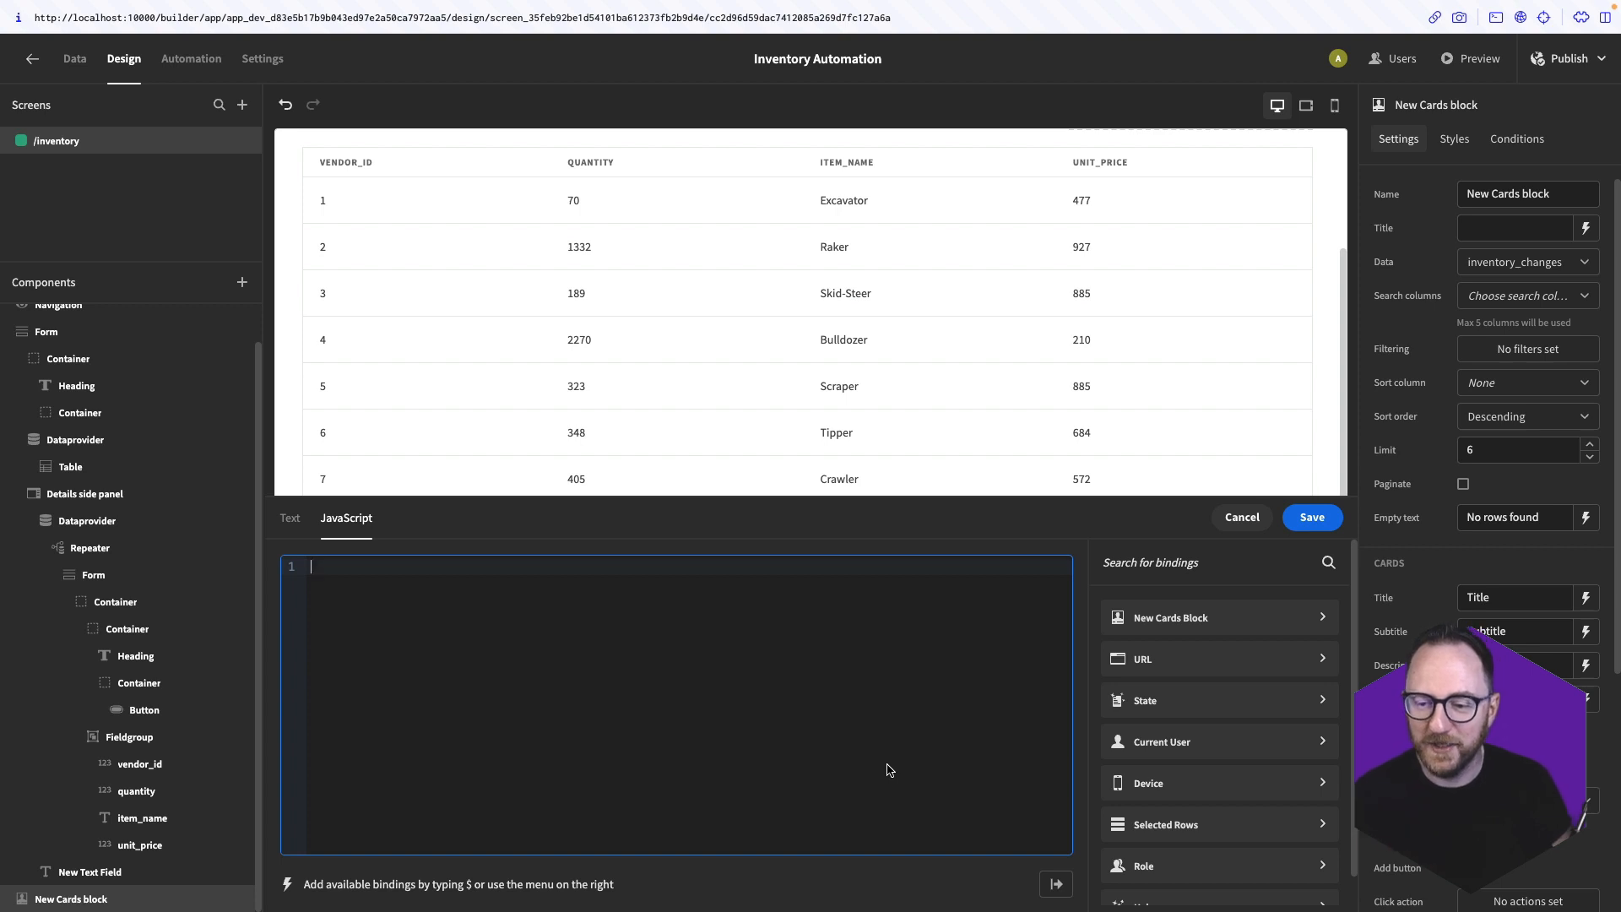
type("if(")
left_click(1216, 617)
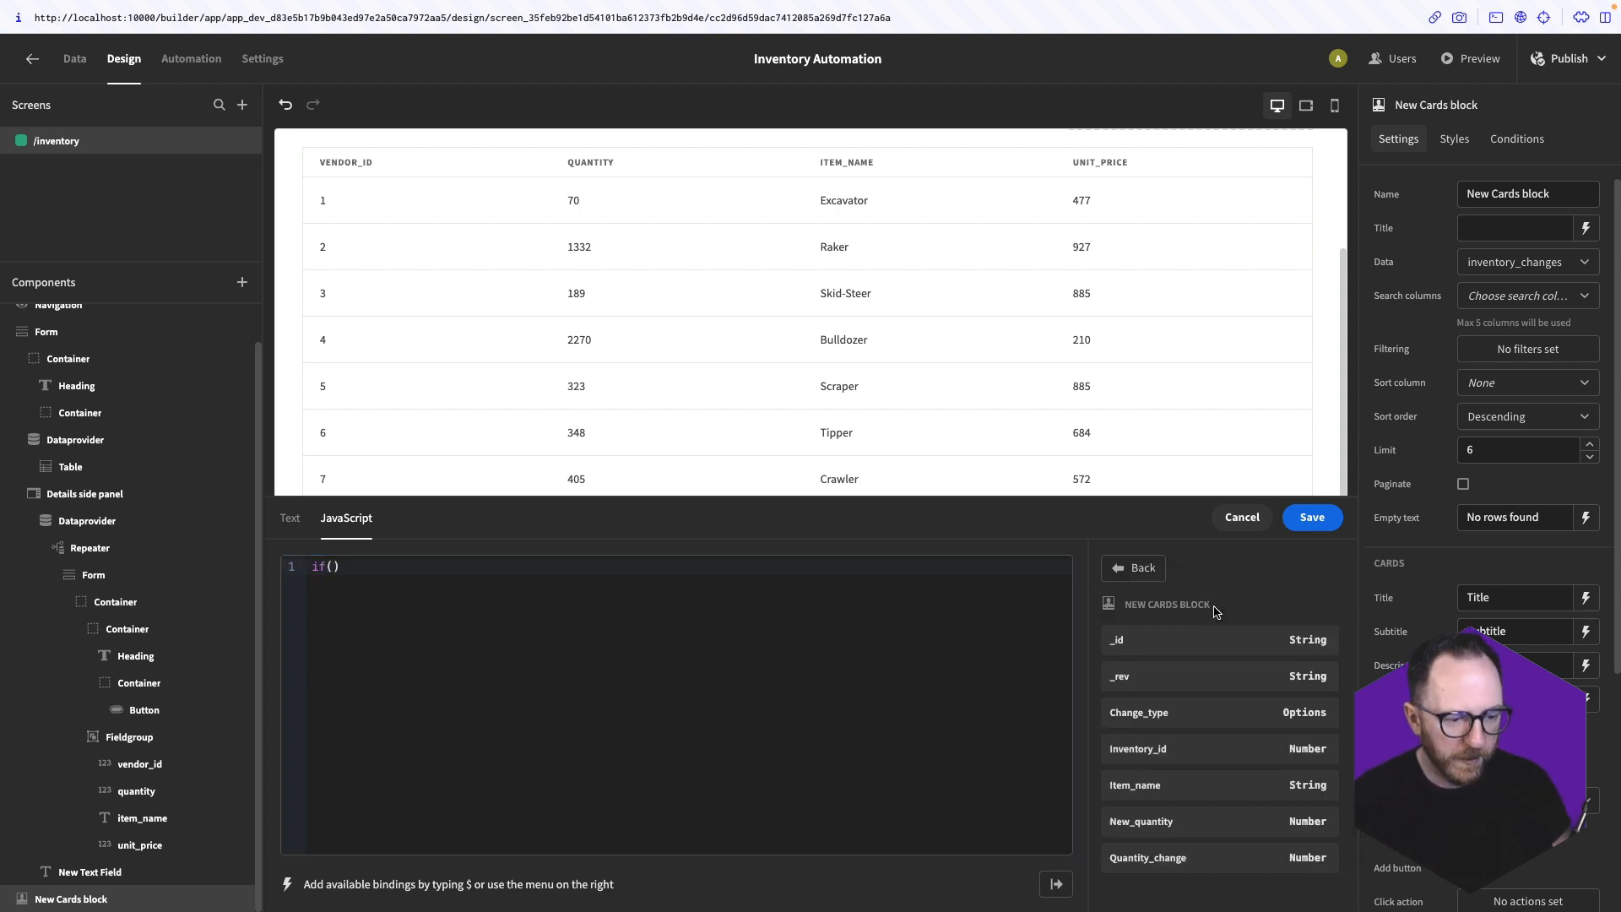
left_click(1168, 858)
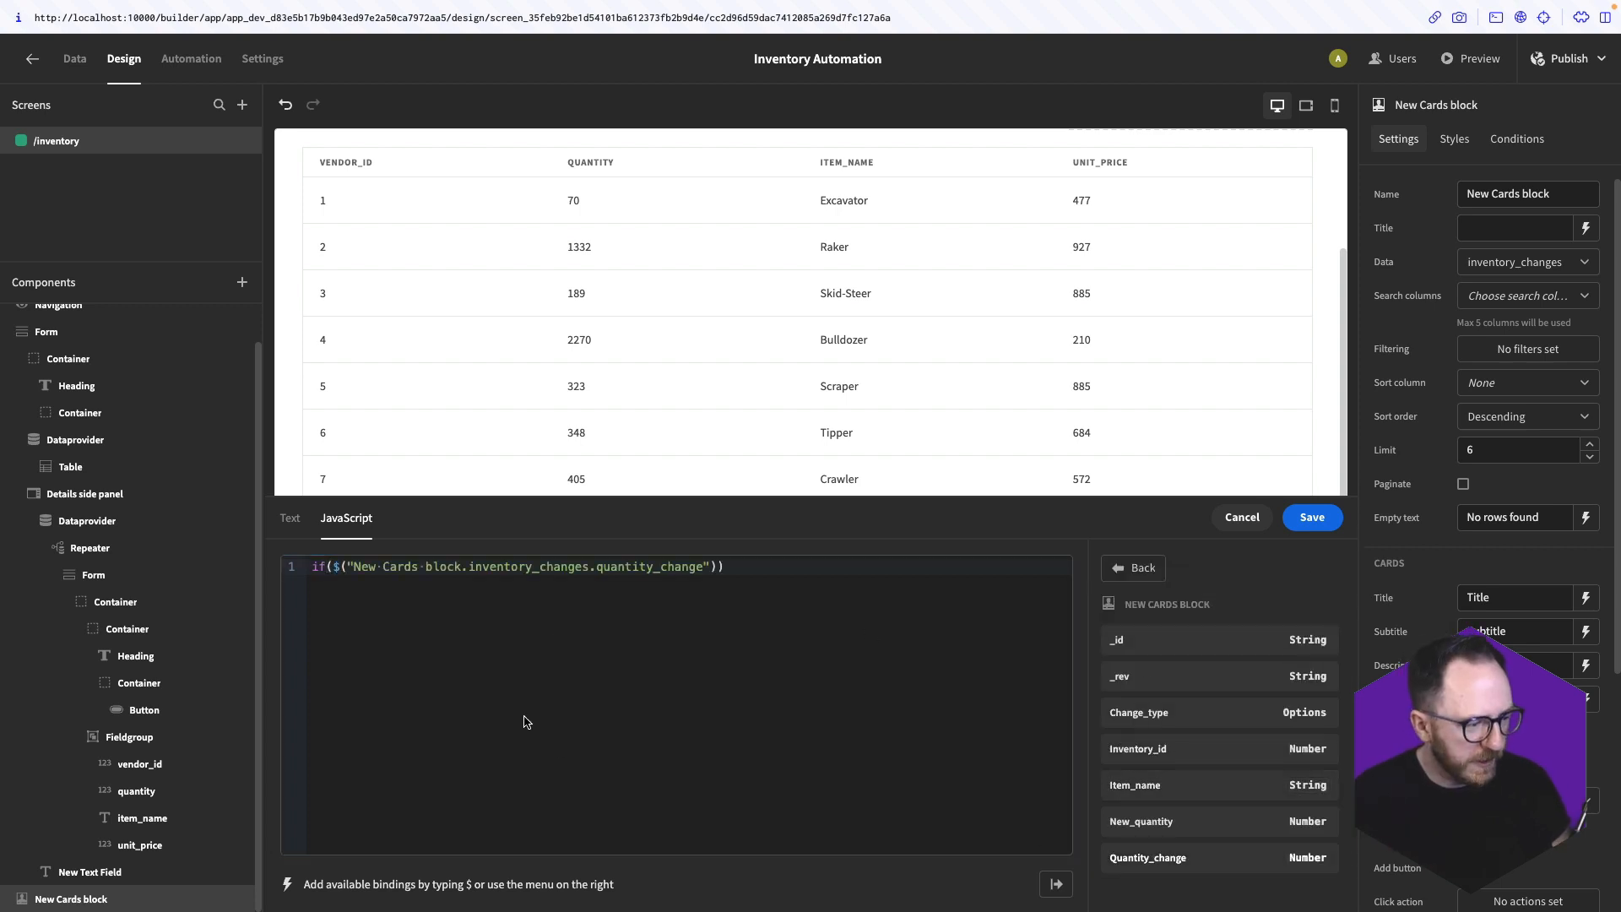
left_click(773, 629)
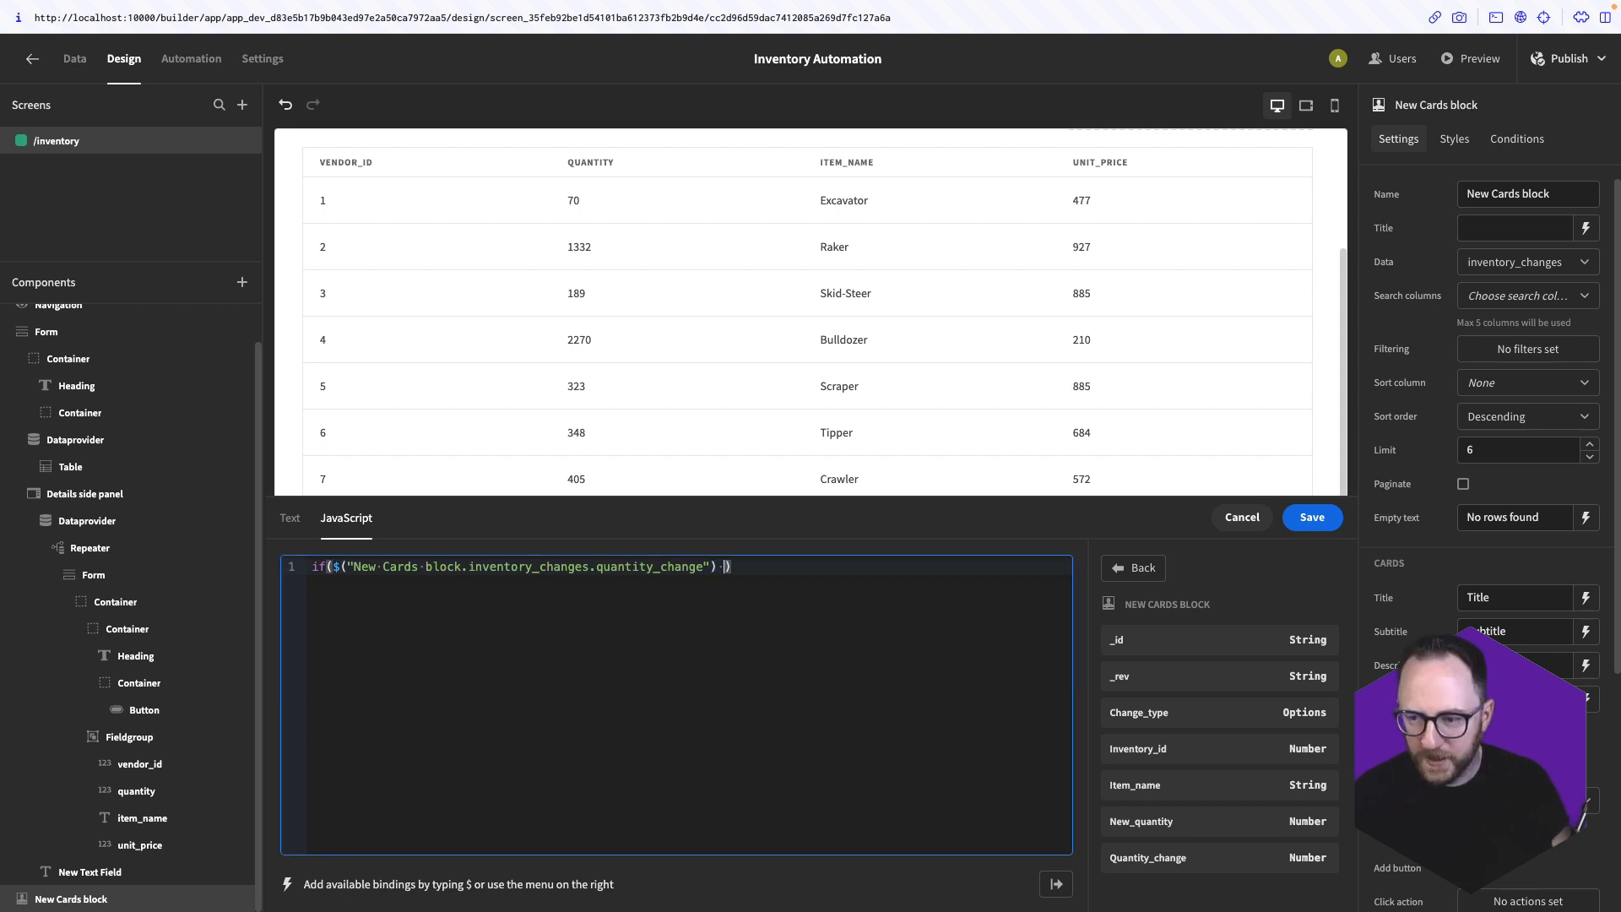
type("> 0) {")
key("Return")
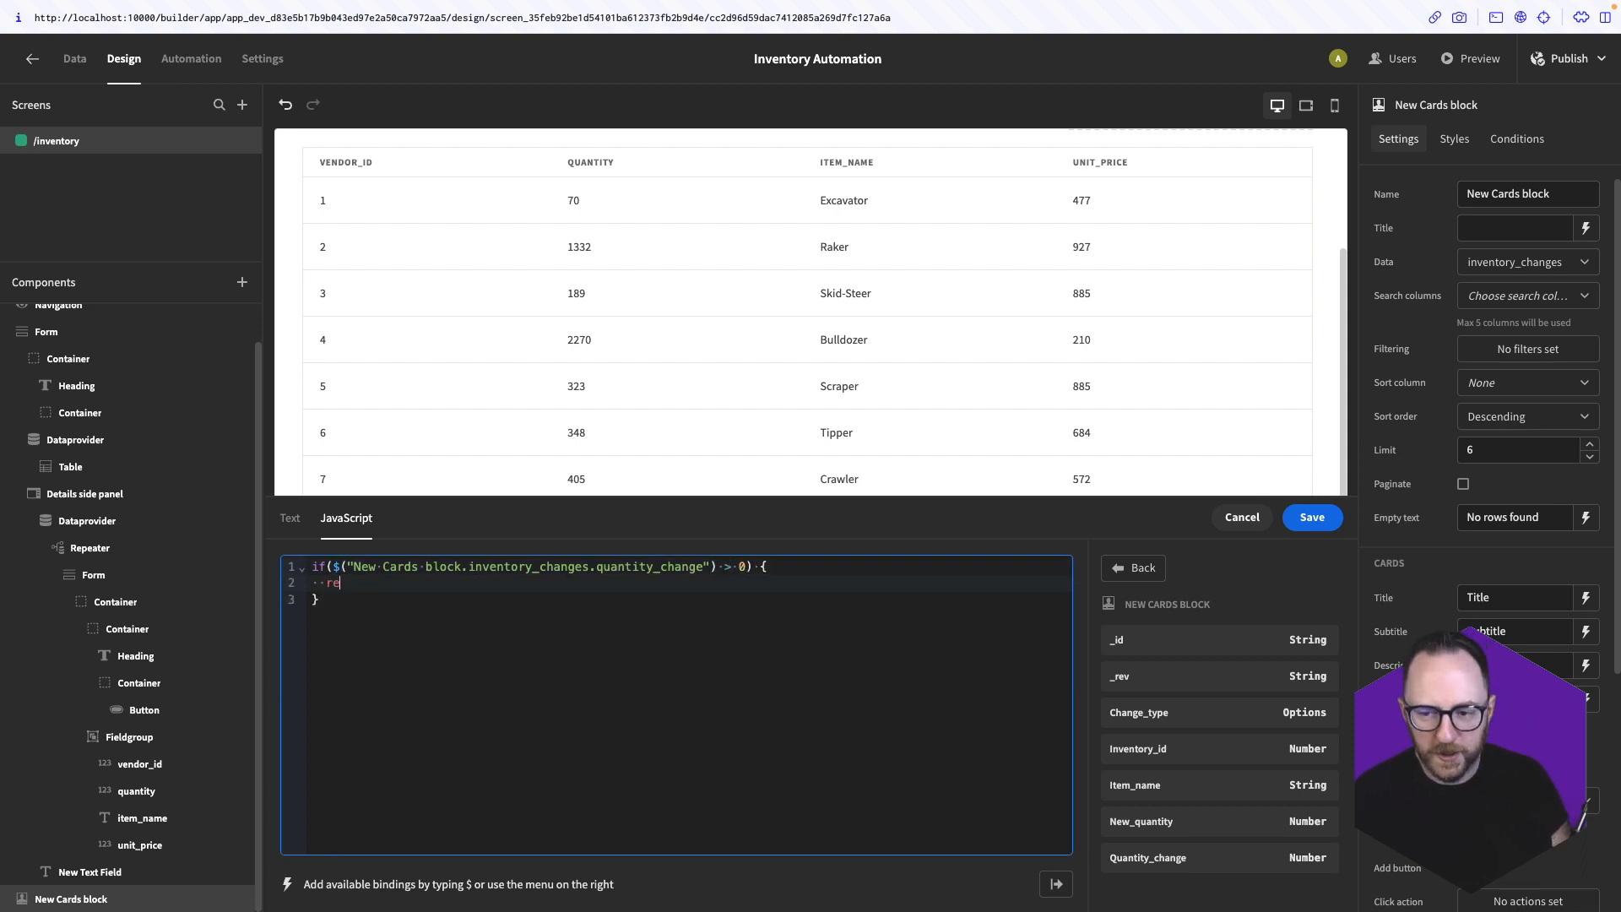
Return quantity_change prefixed with "+ " in the if branch and "- " in an else branch, and save the title binding
type("return `+")
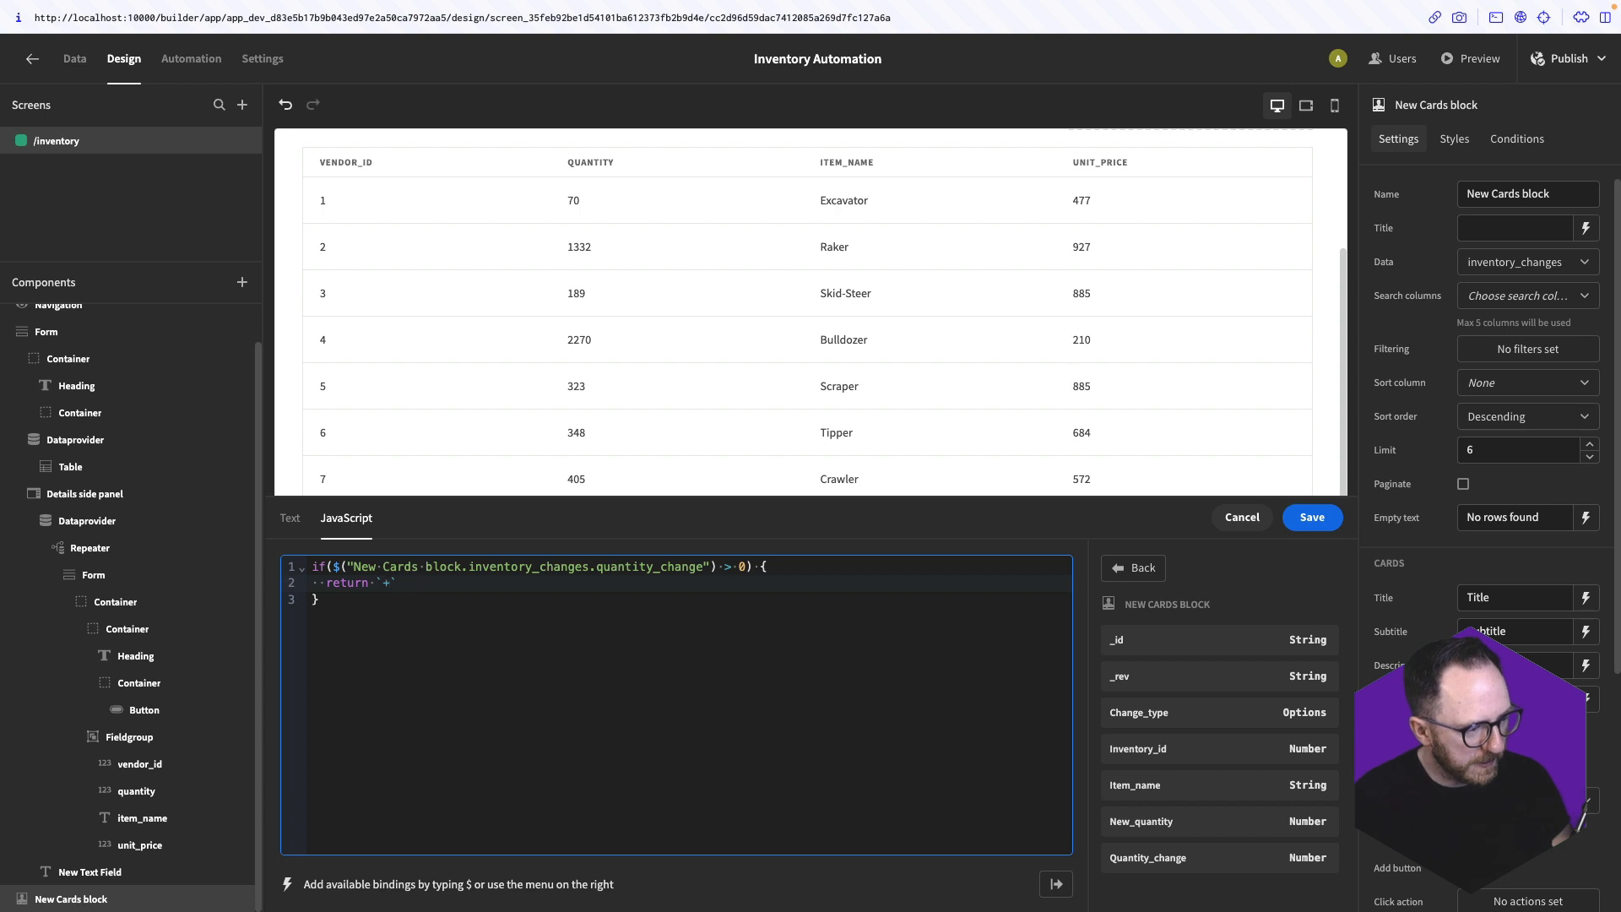
type(" ${$(\"qu")
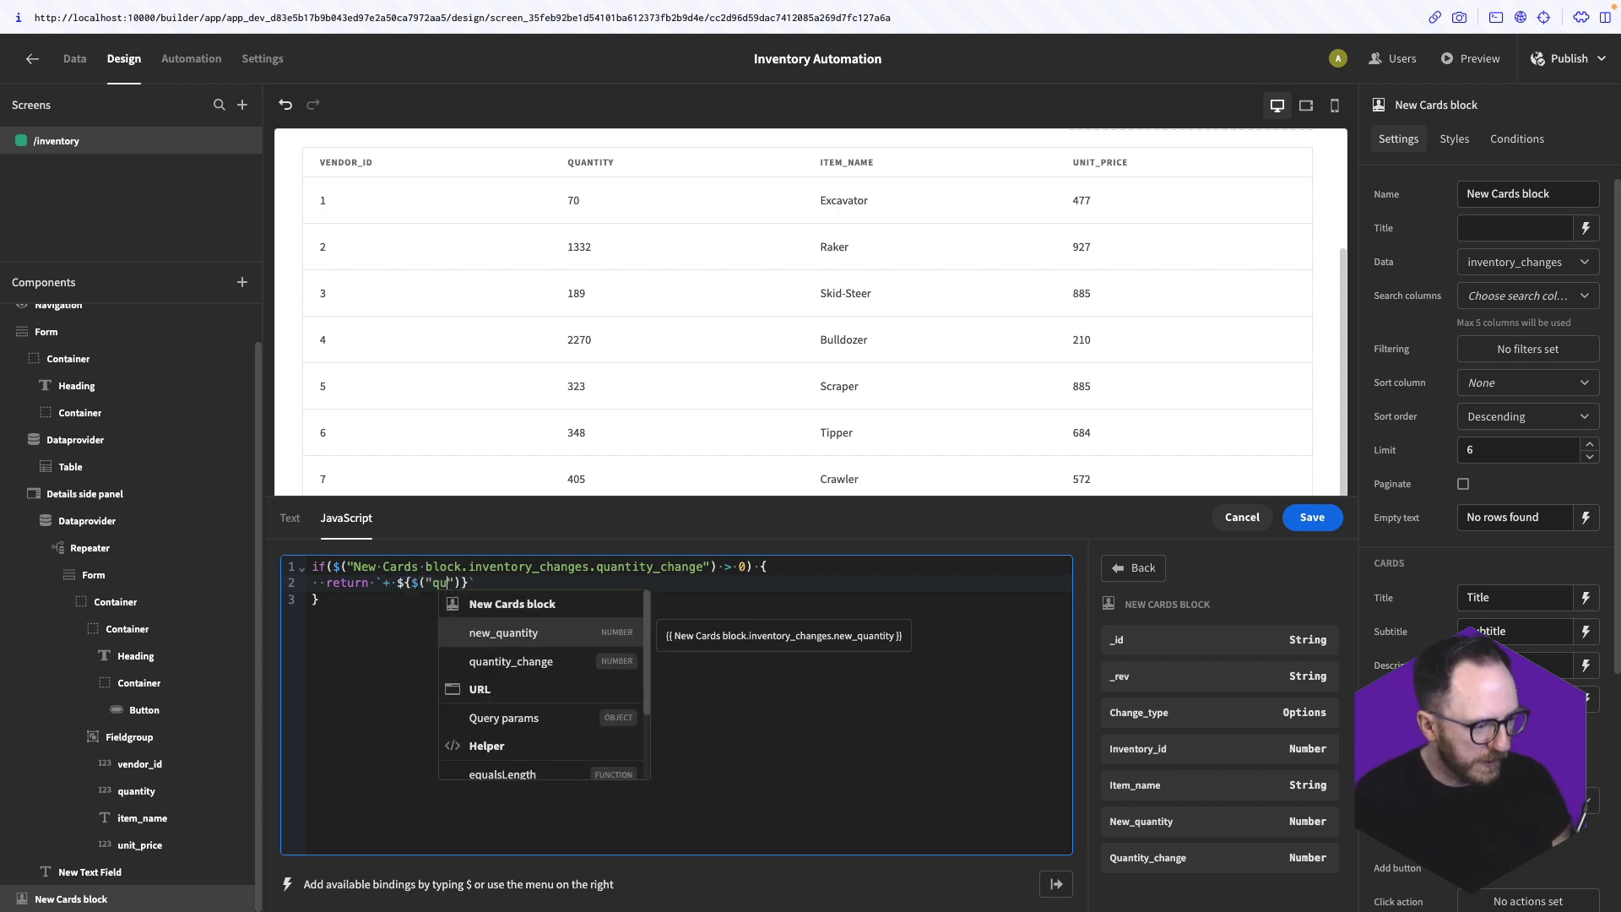
key("Down")
key("Return")
key("Down")
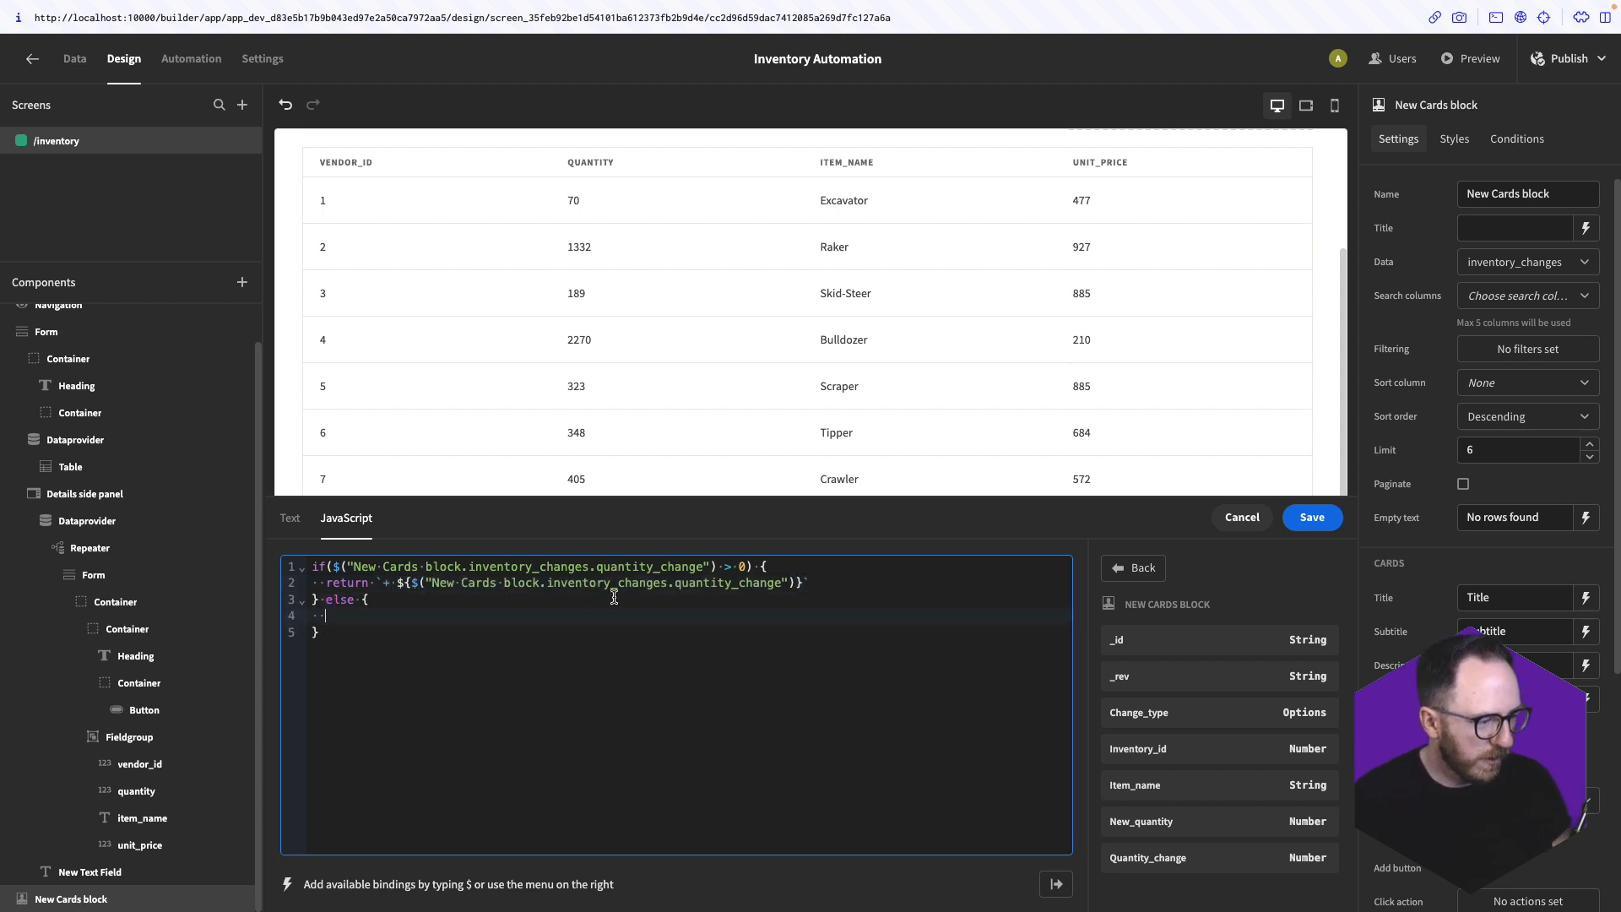
left_click_drag(398, 582, 825, 582)
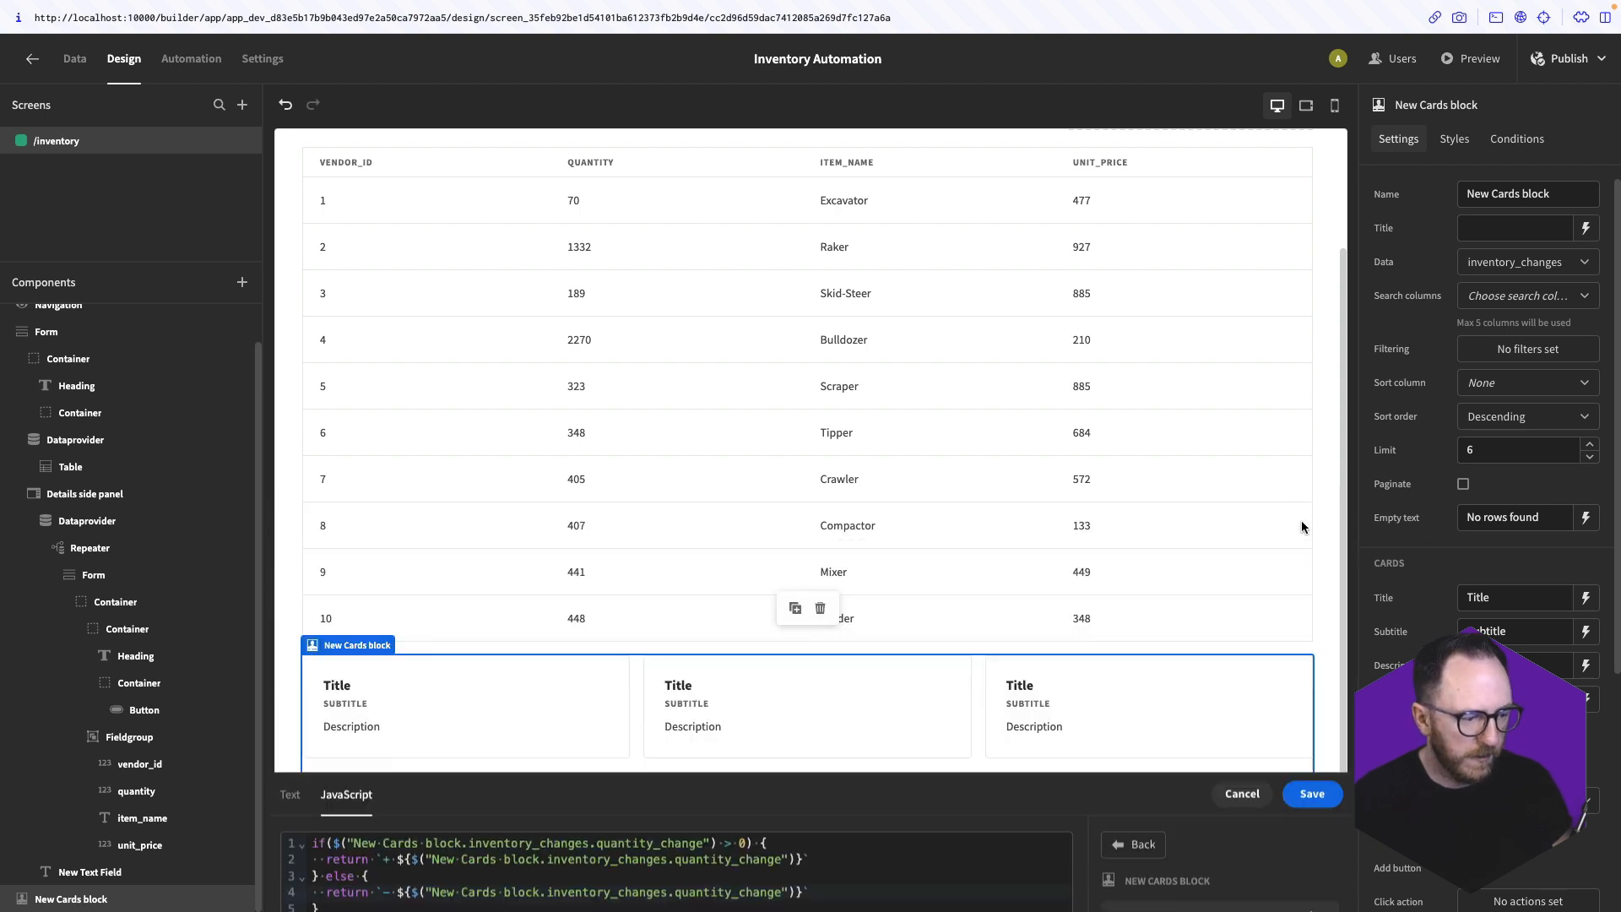
left_click(1312, 794)
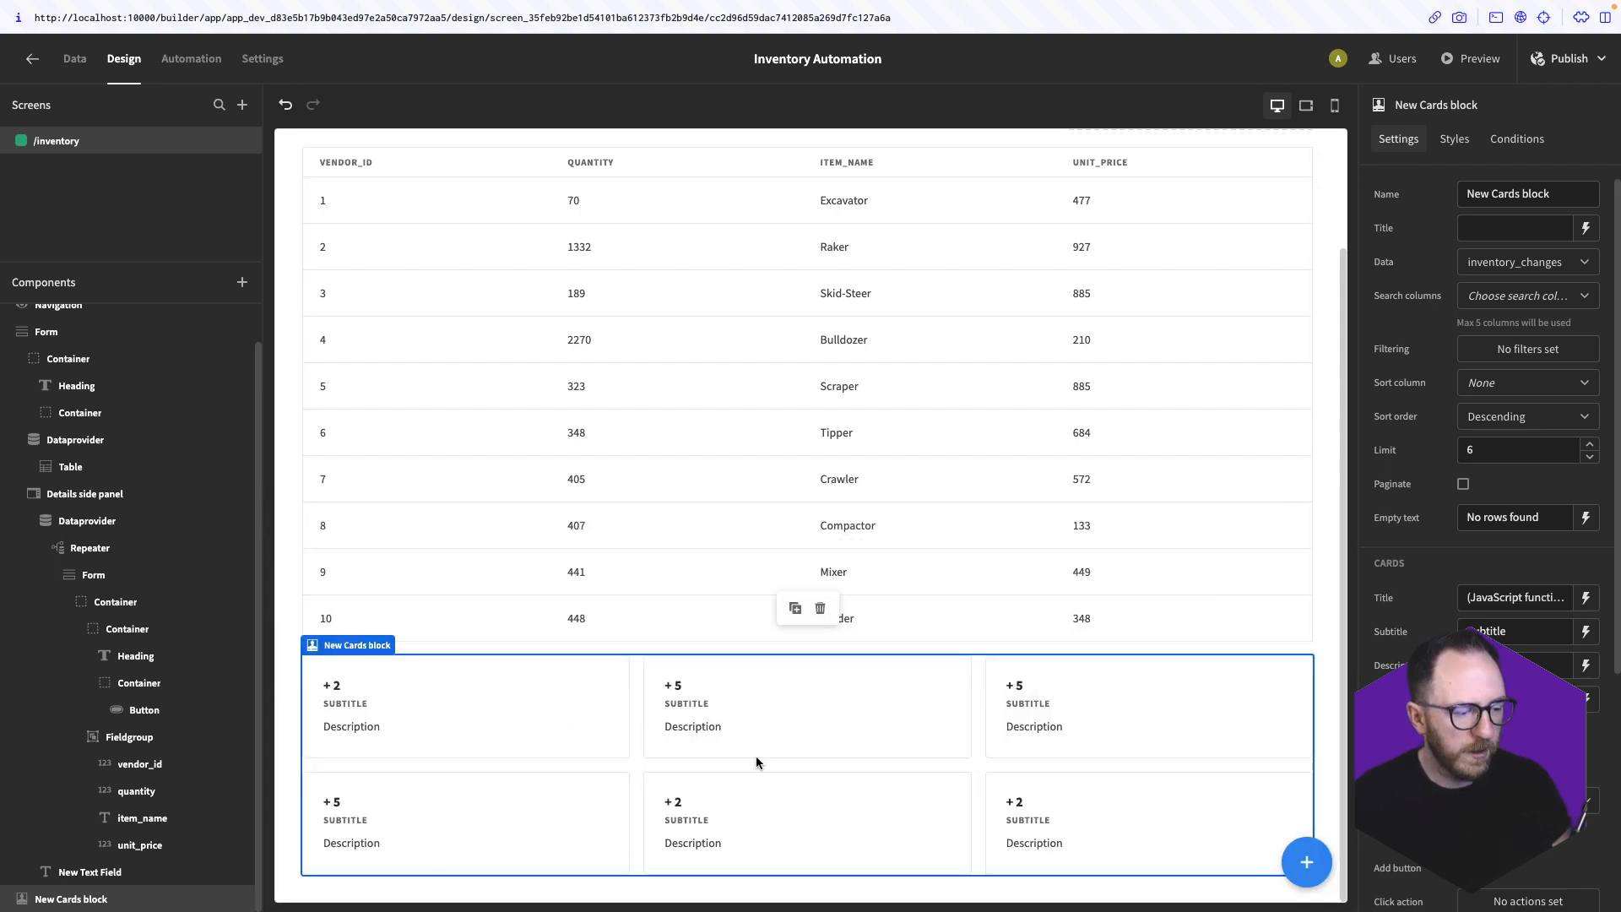
Bind the cards' subtitle to the item_name field of inventory_changes in place of the placeholder text
double_click(1462, 630)
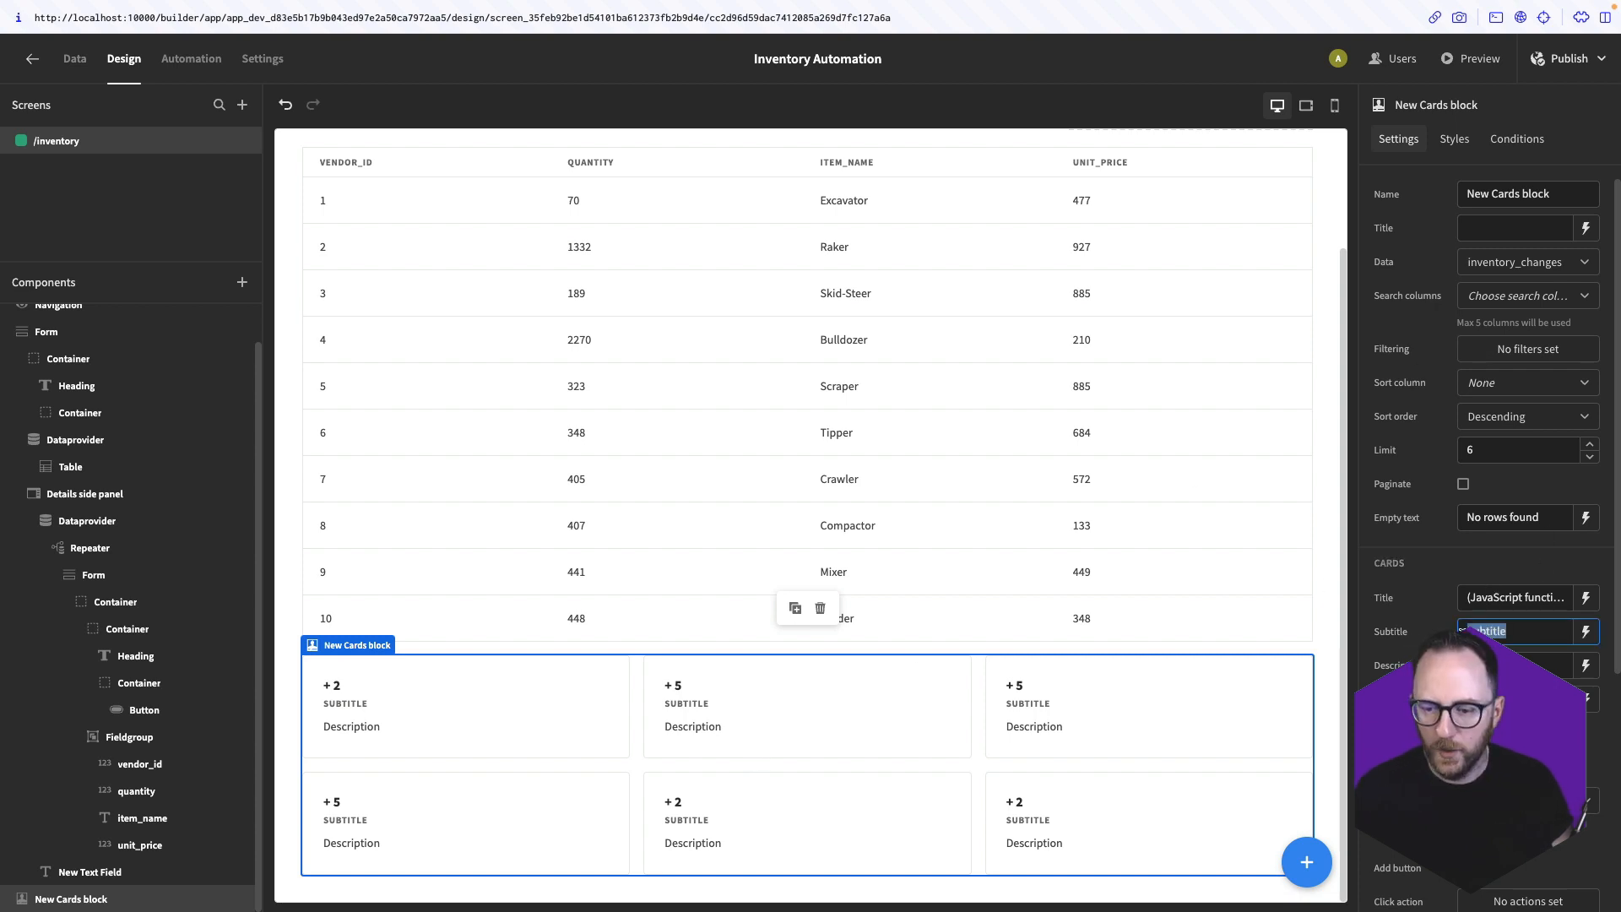
left_click(1585, 632)
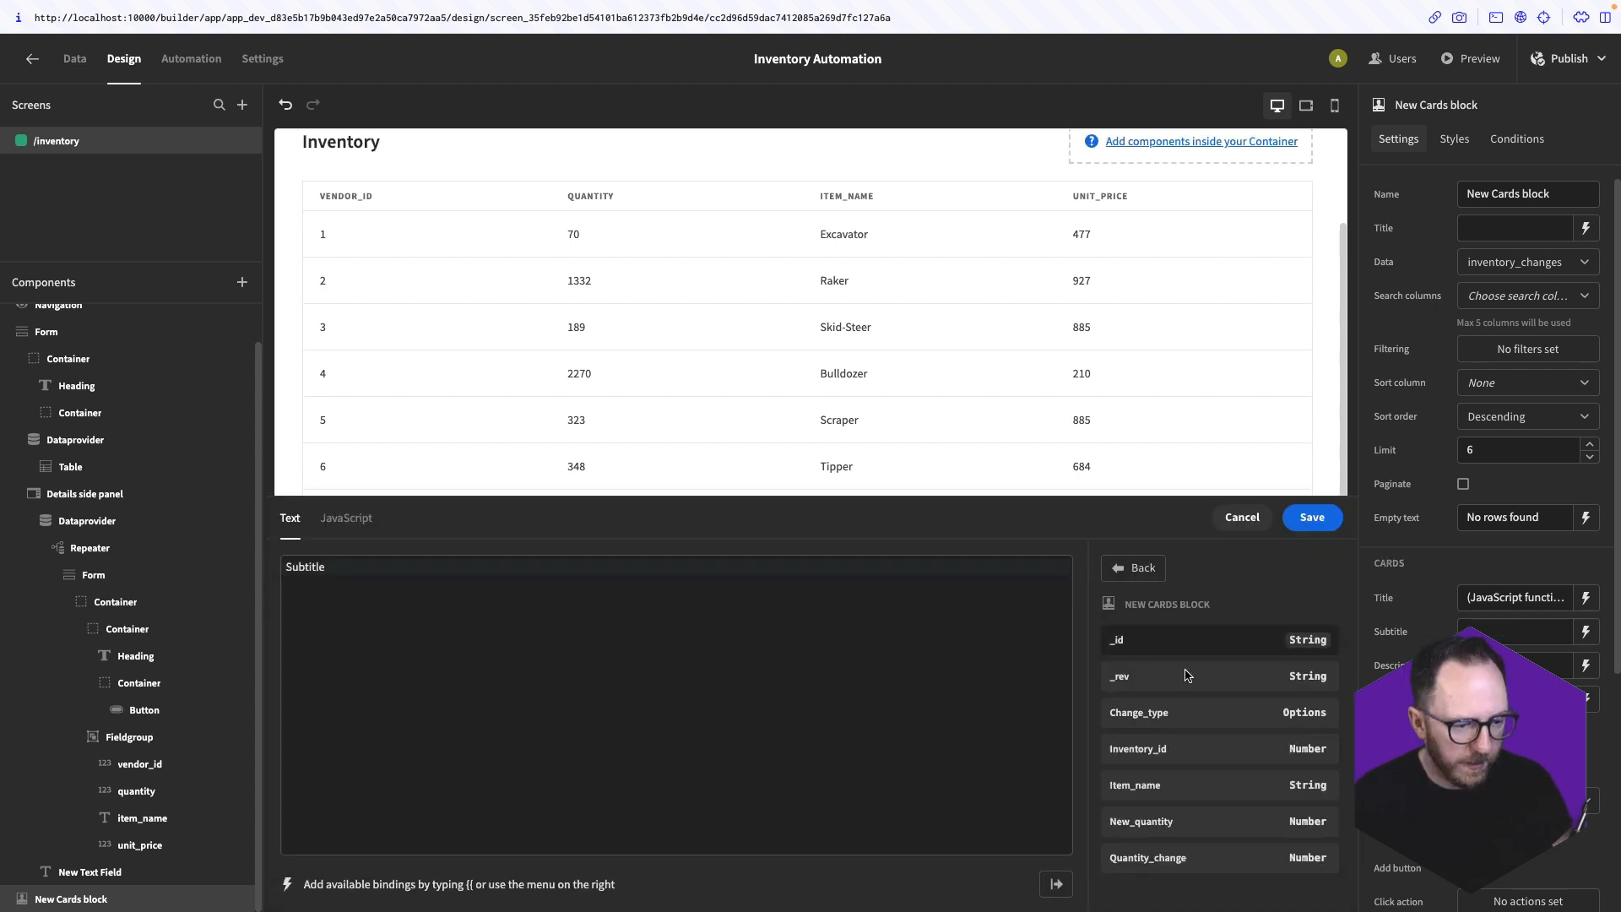
left_click(1162, 787)
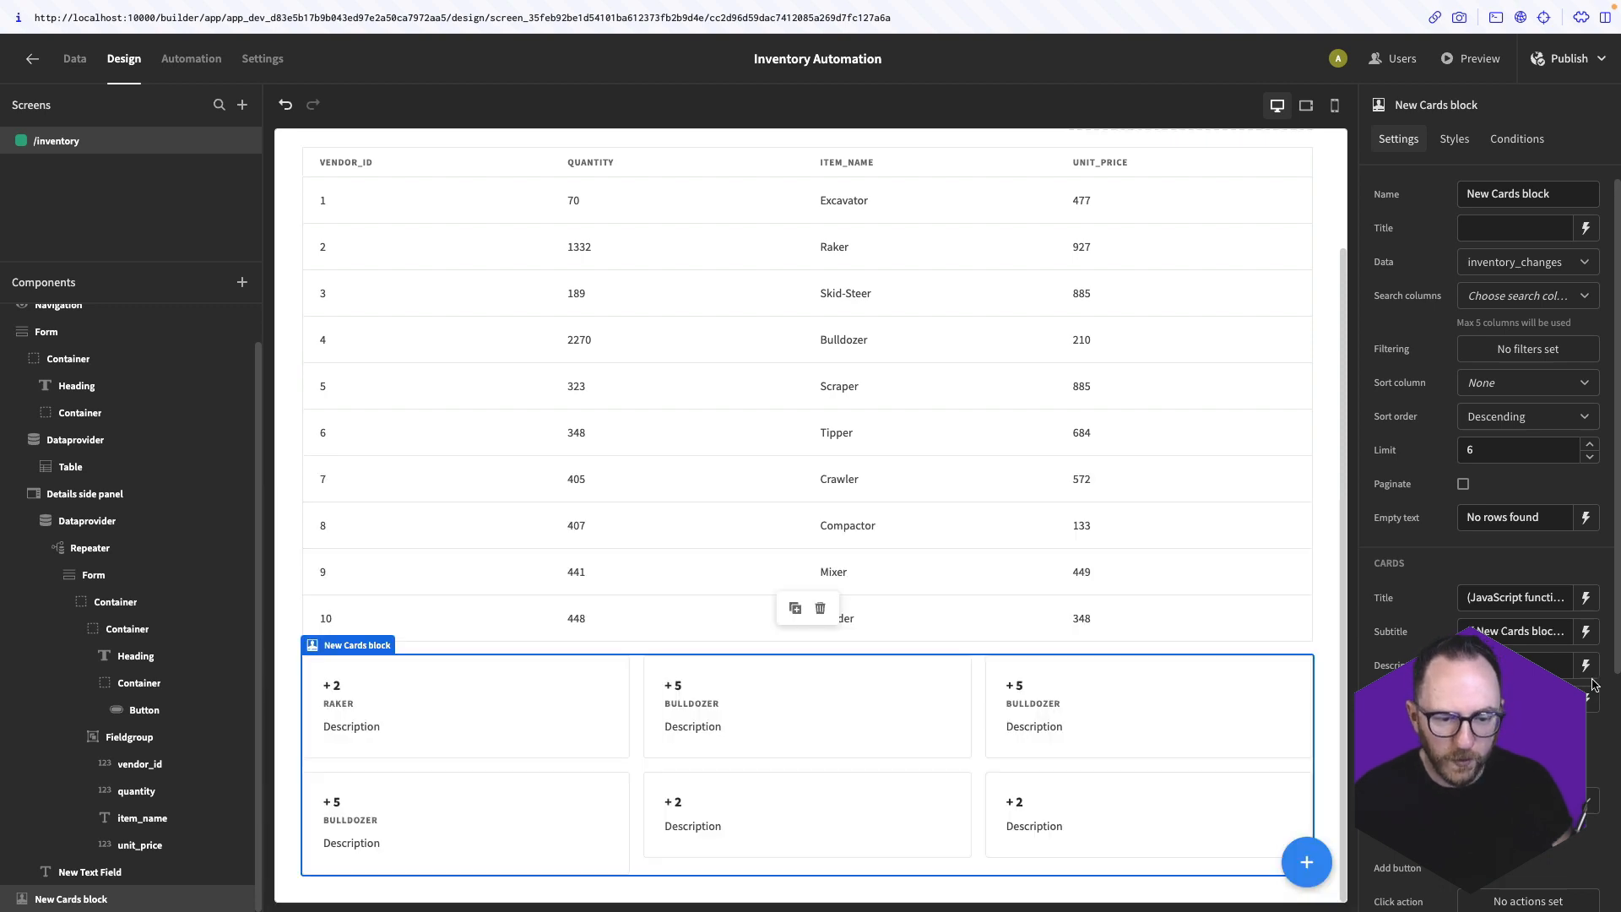
Bind the cards' description to {{ New Cards block.inventory_changes.change_type }} in place of the placeholder text and save it
left_click(1591, 680)
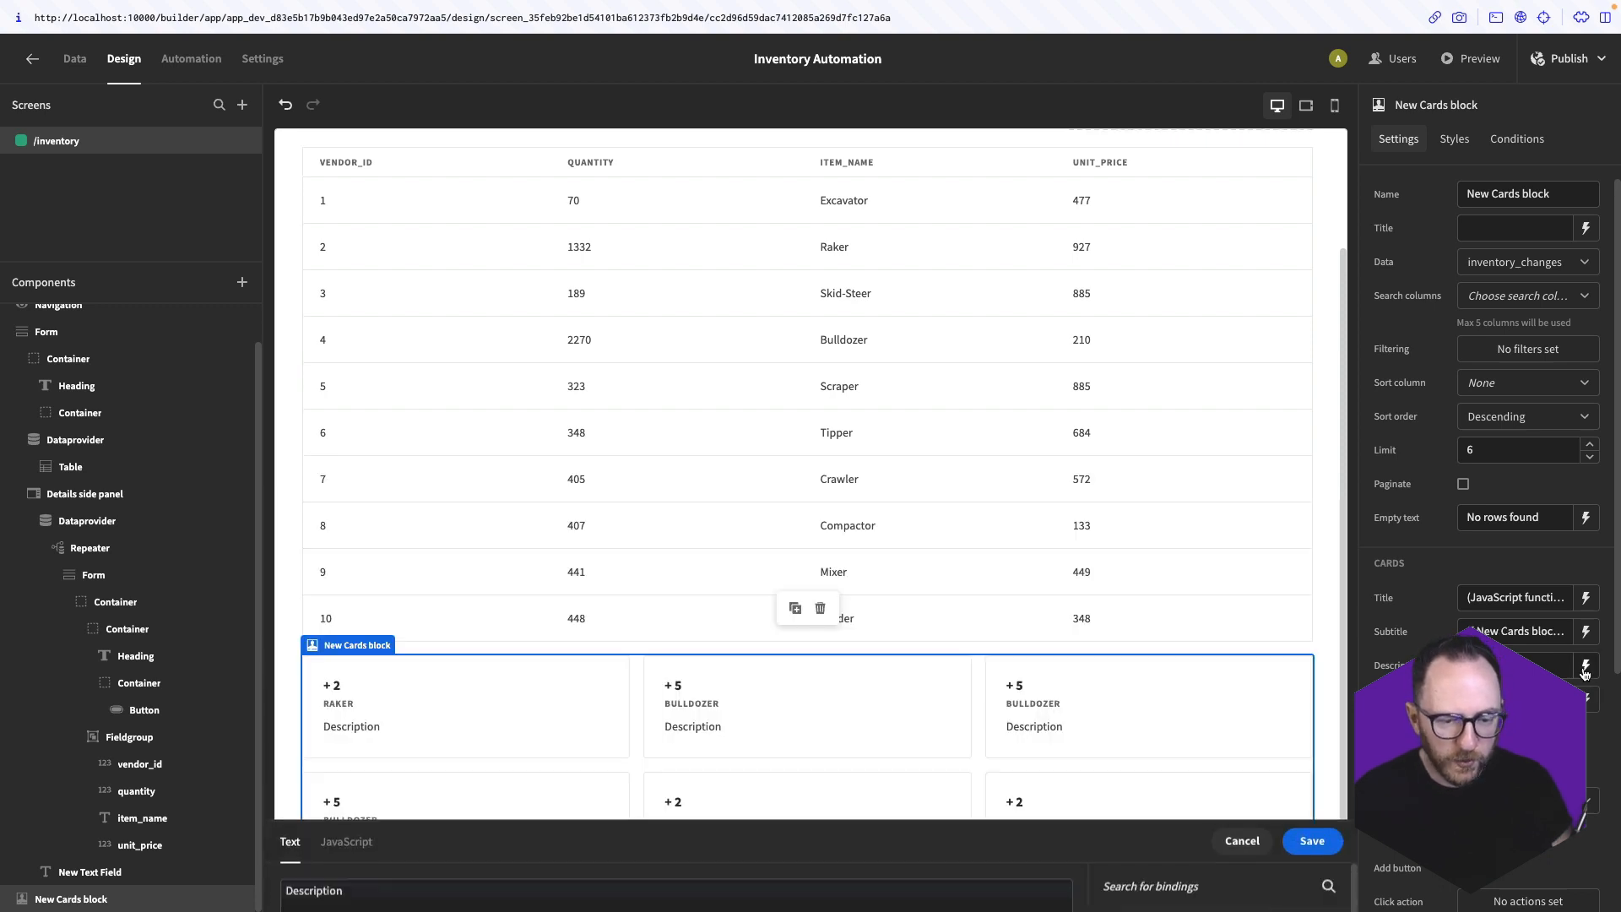
left_click(1145, 617)
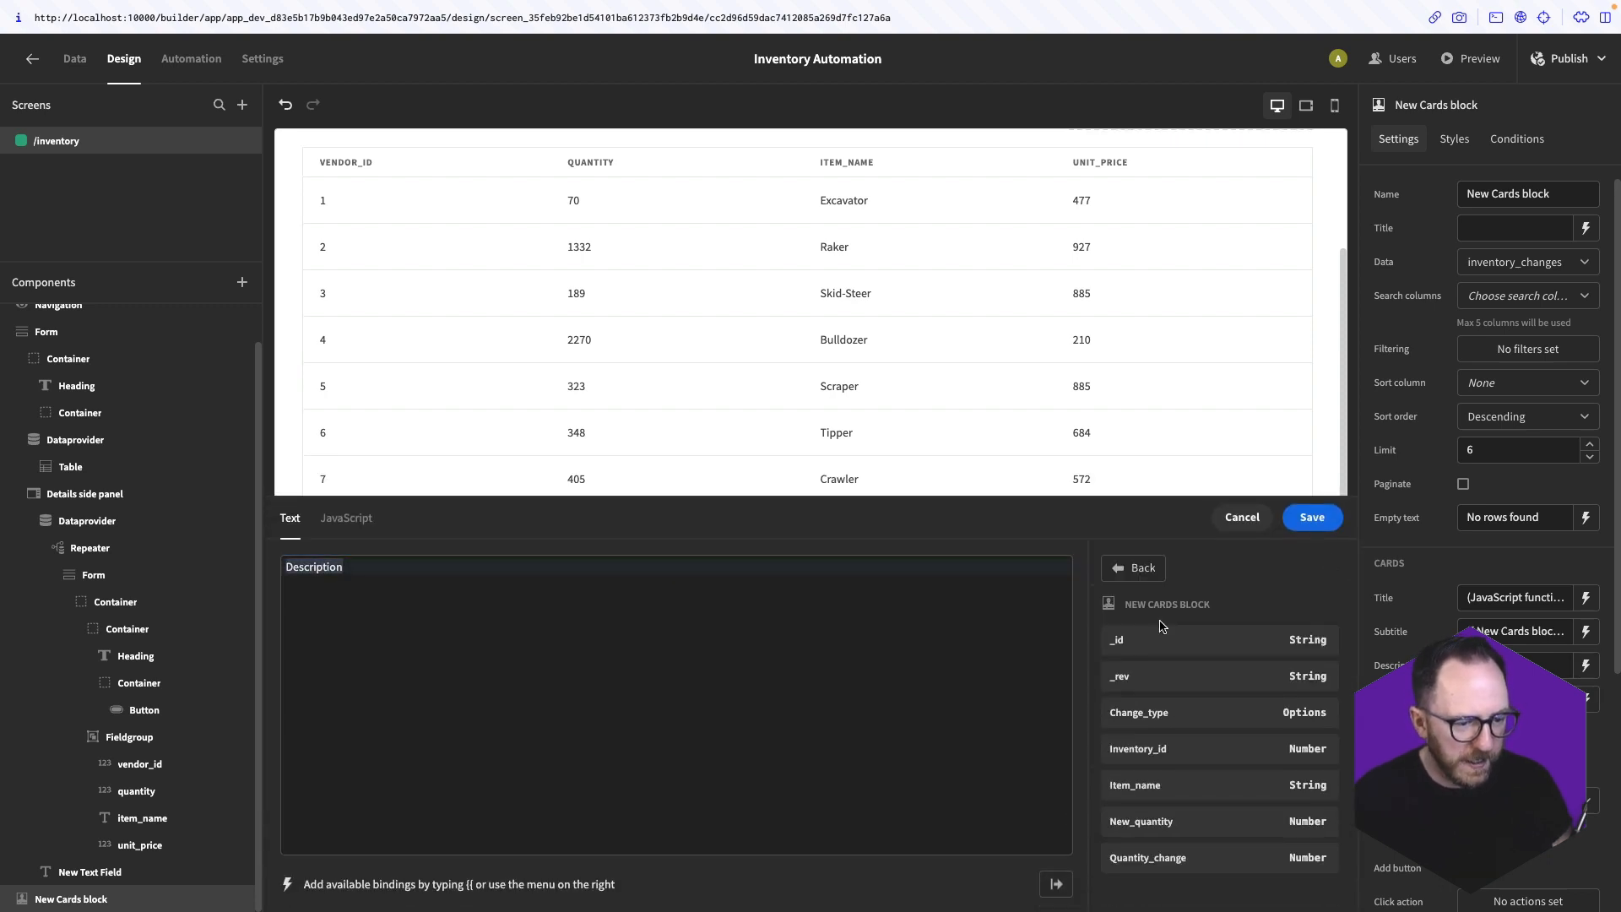
left_click(1150, 713)
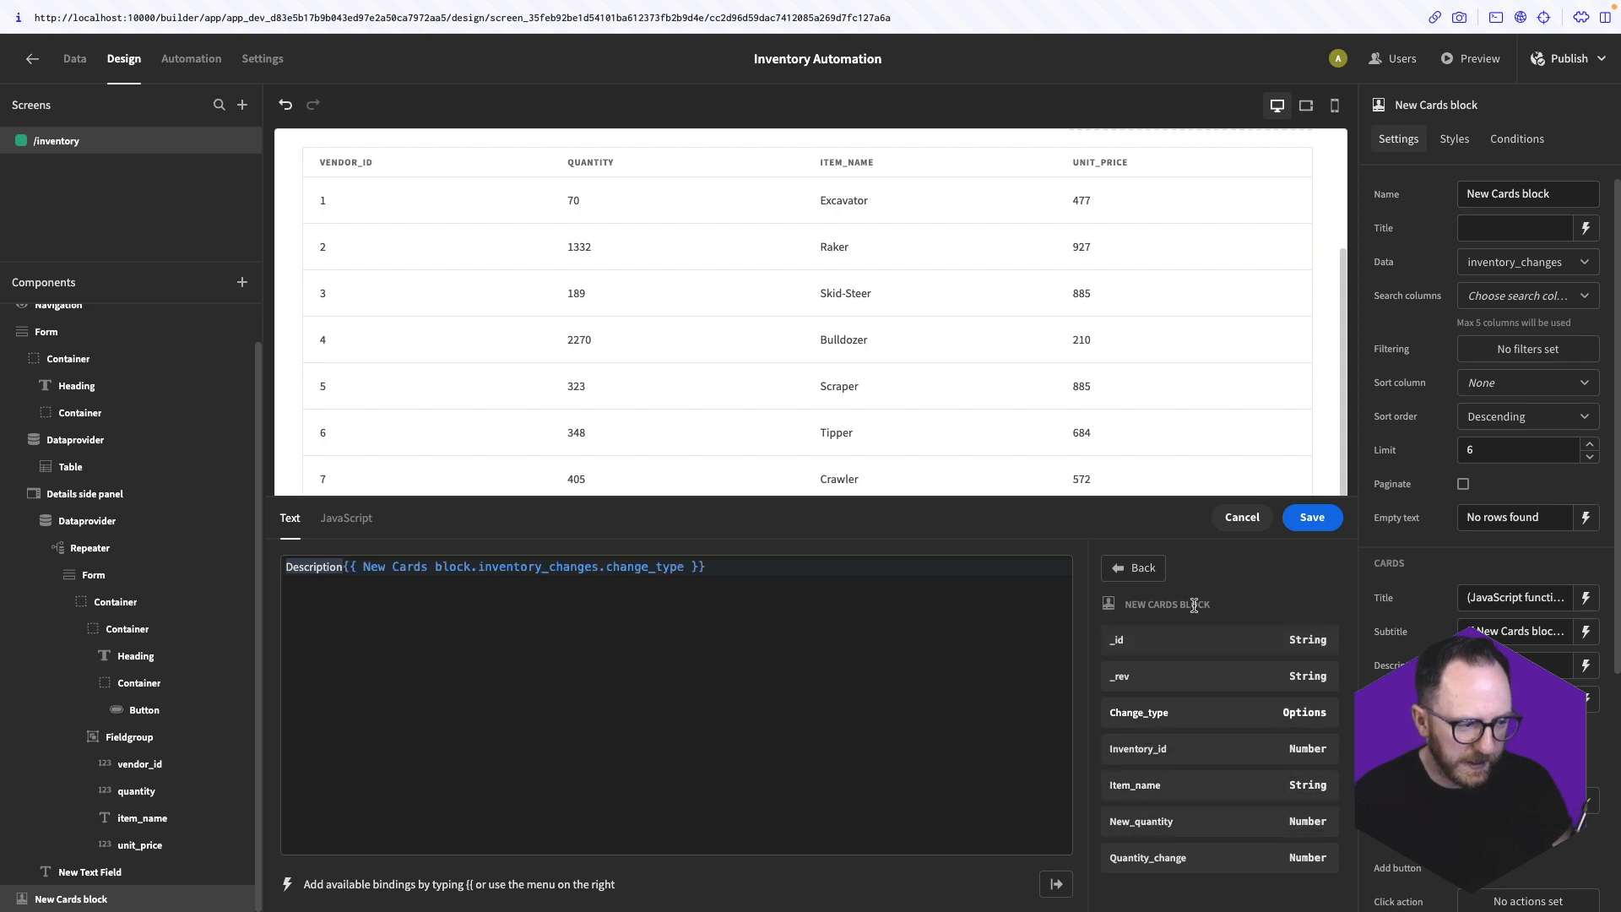
left_click(1312, 516)
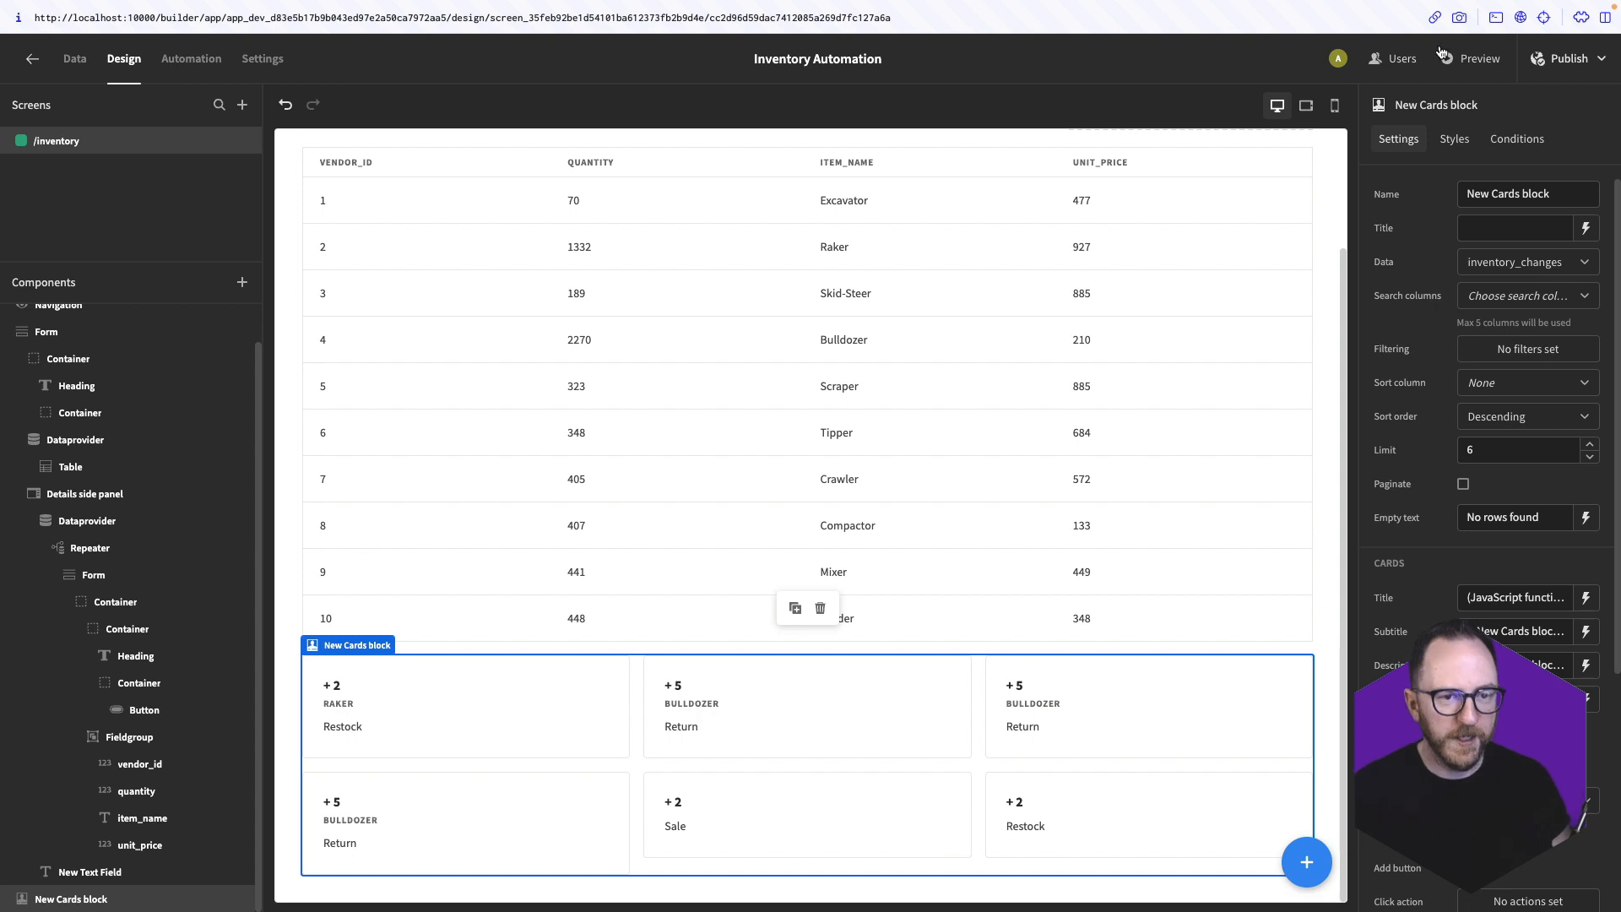
Publish the Inventory Automation app and open its published version
left_click(1564, 57)
left_click(1542, 202)
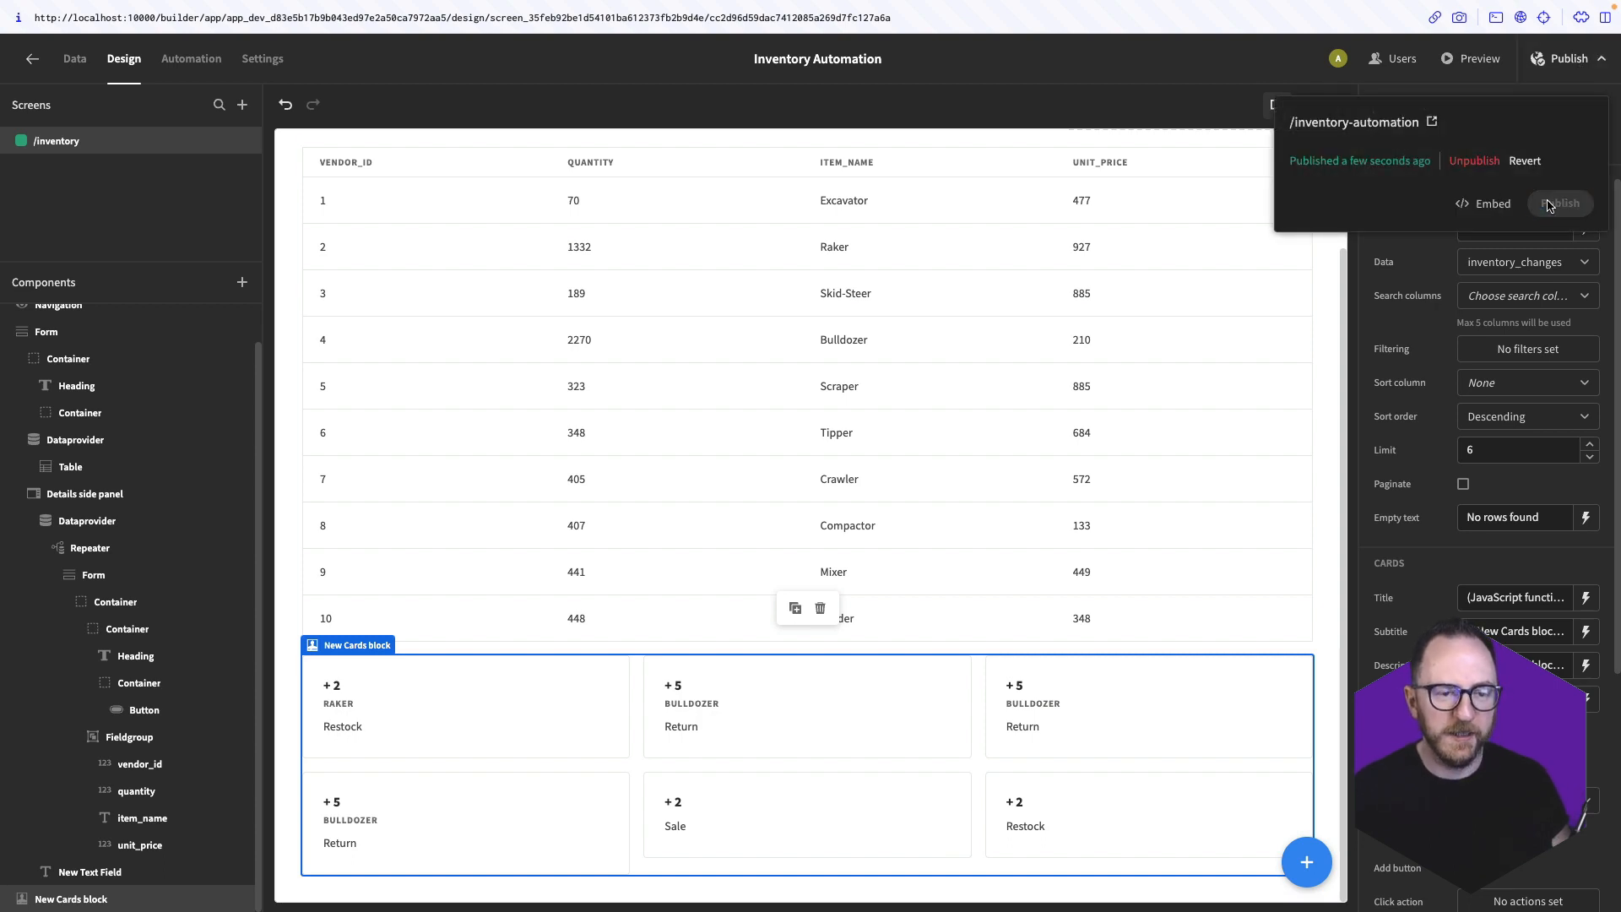
left_click(1376, 127)
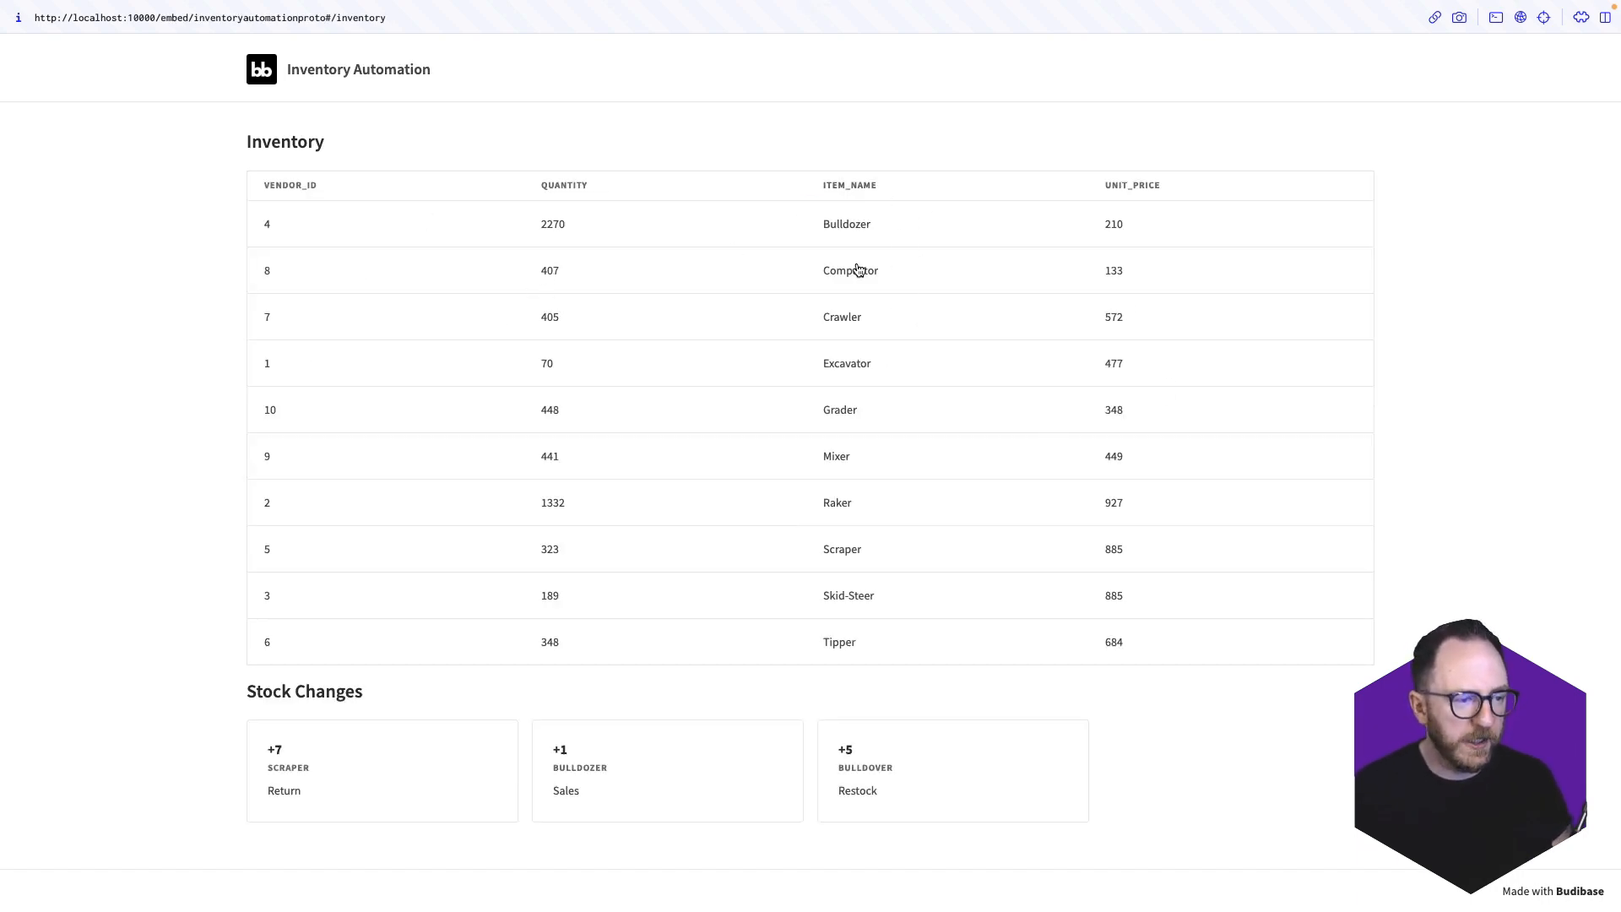
Order more Mixer stock from its Restock side panel with an order_quantity of 10
left_click(835, 463)
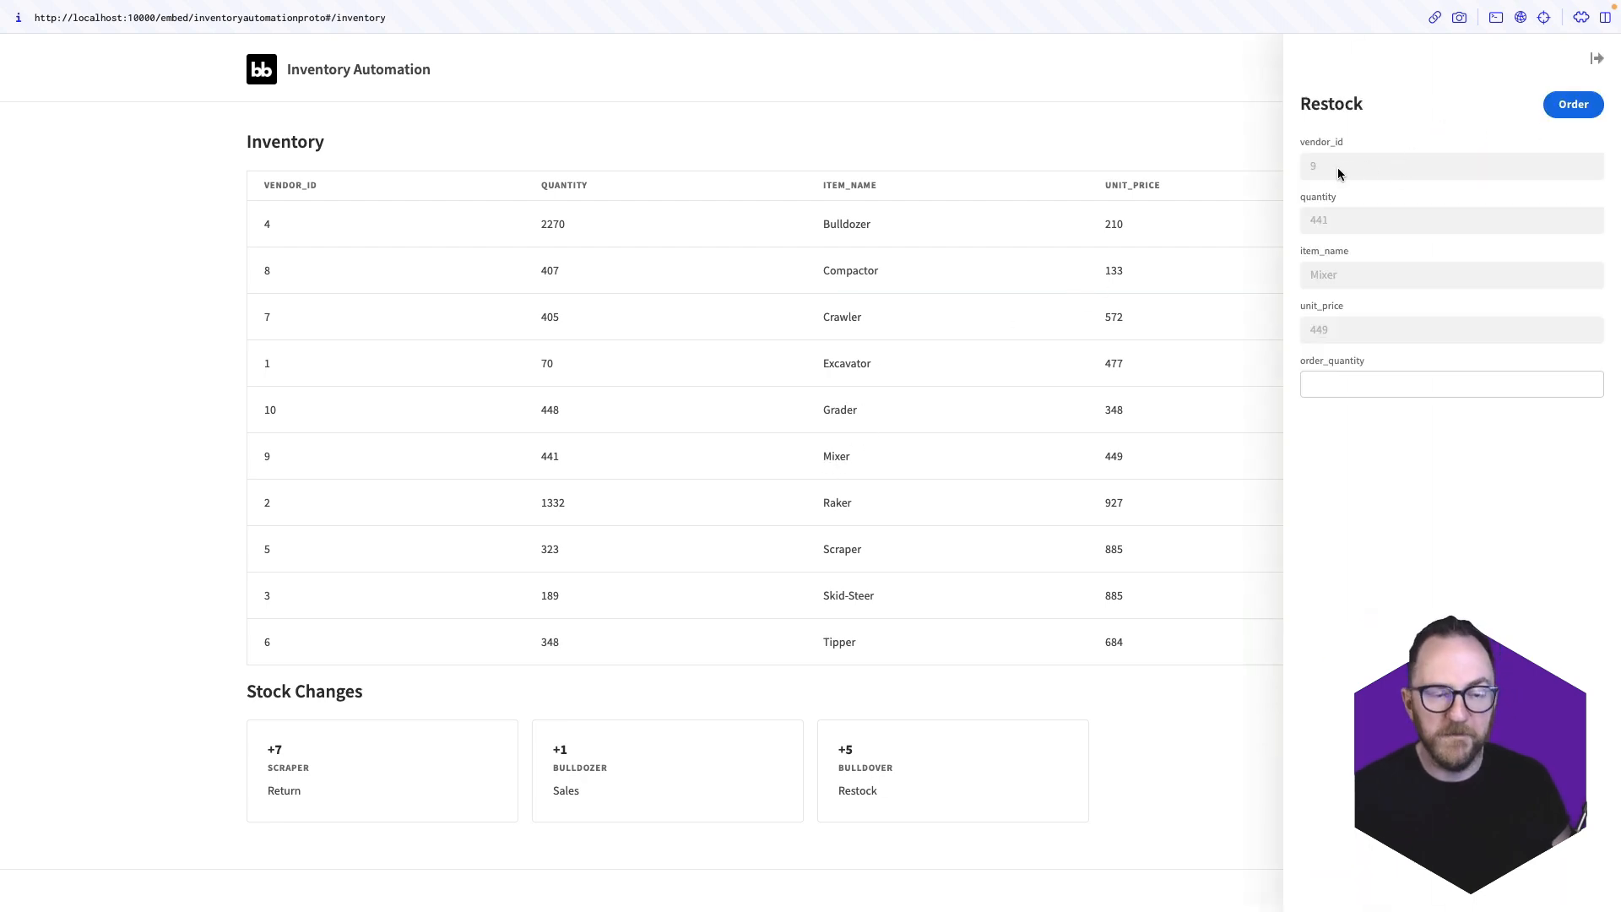
left_click(1342, 384)
type("10")
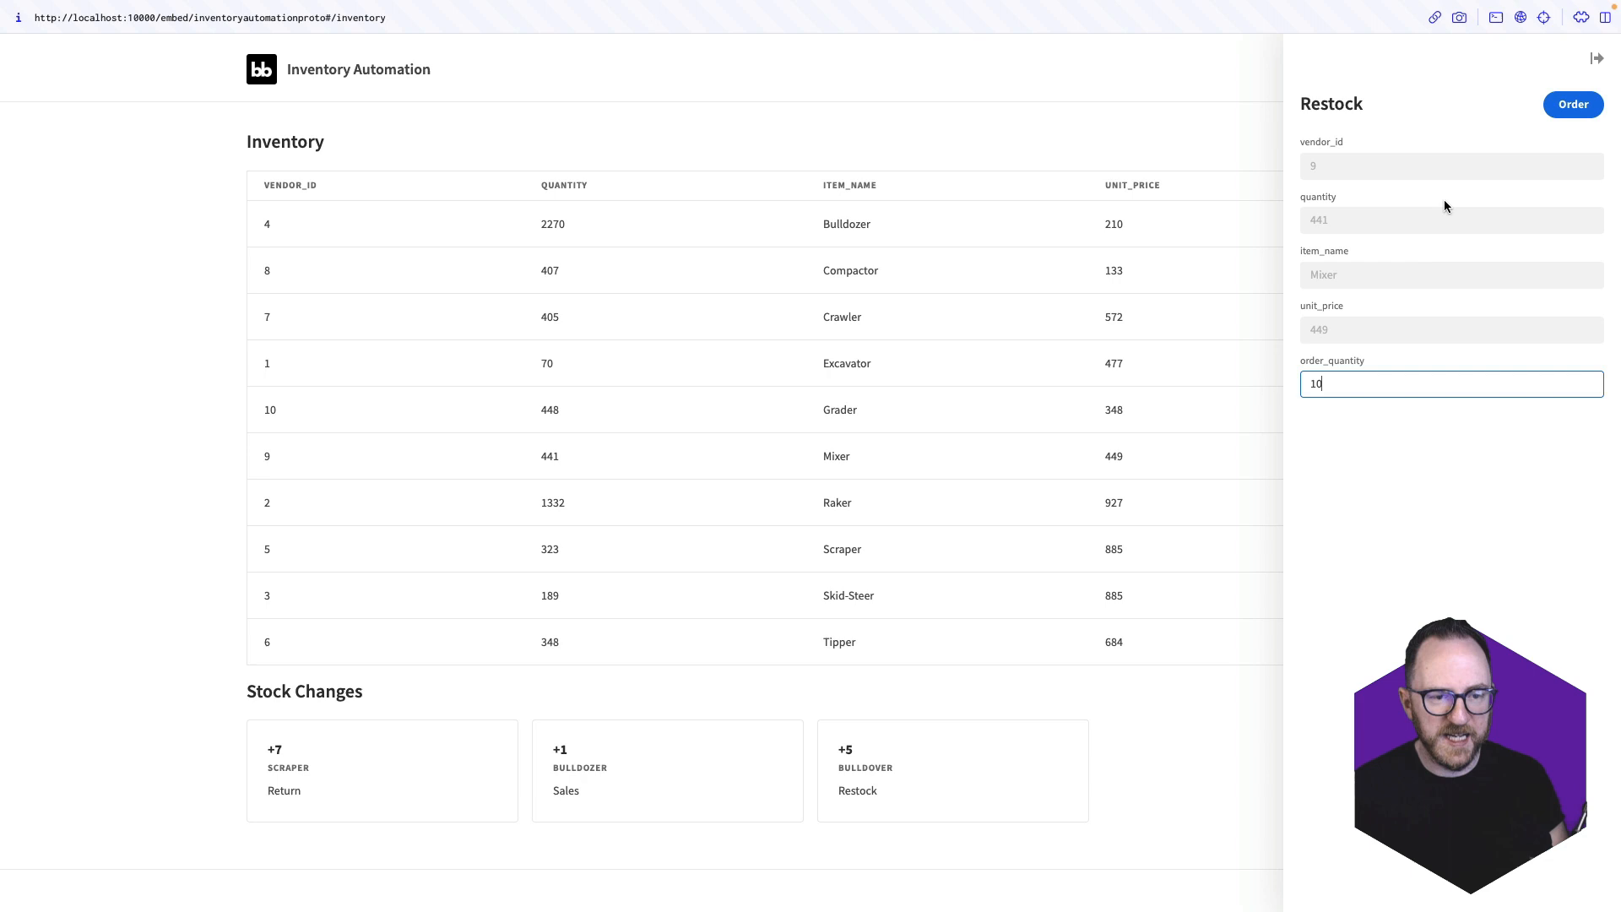
left_click(1573, 105)
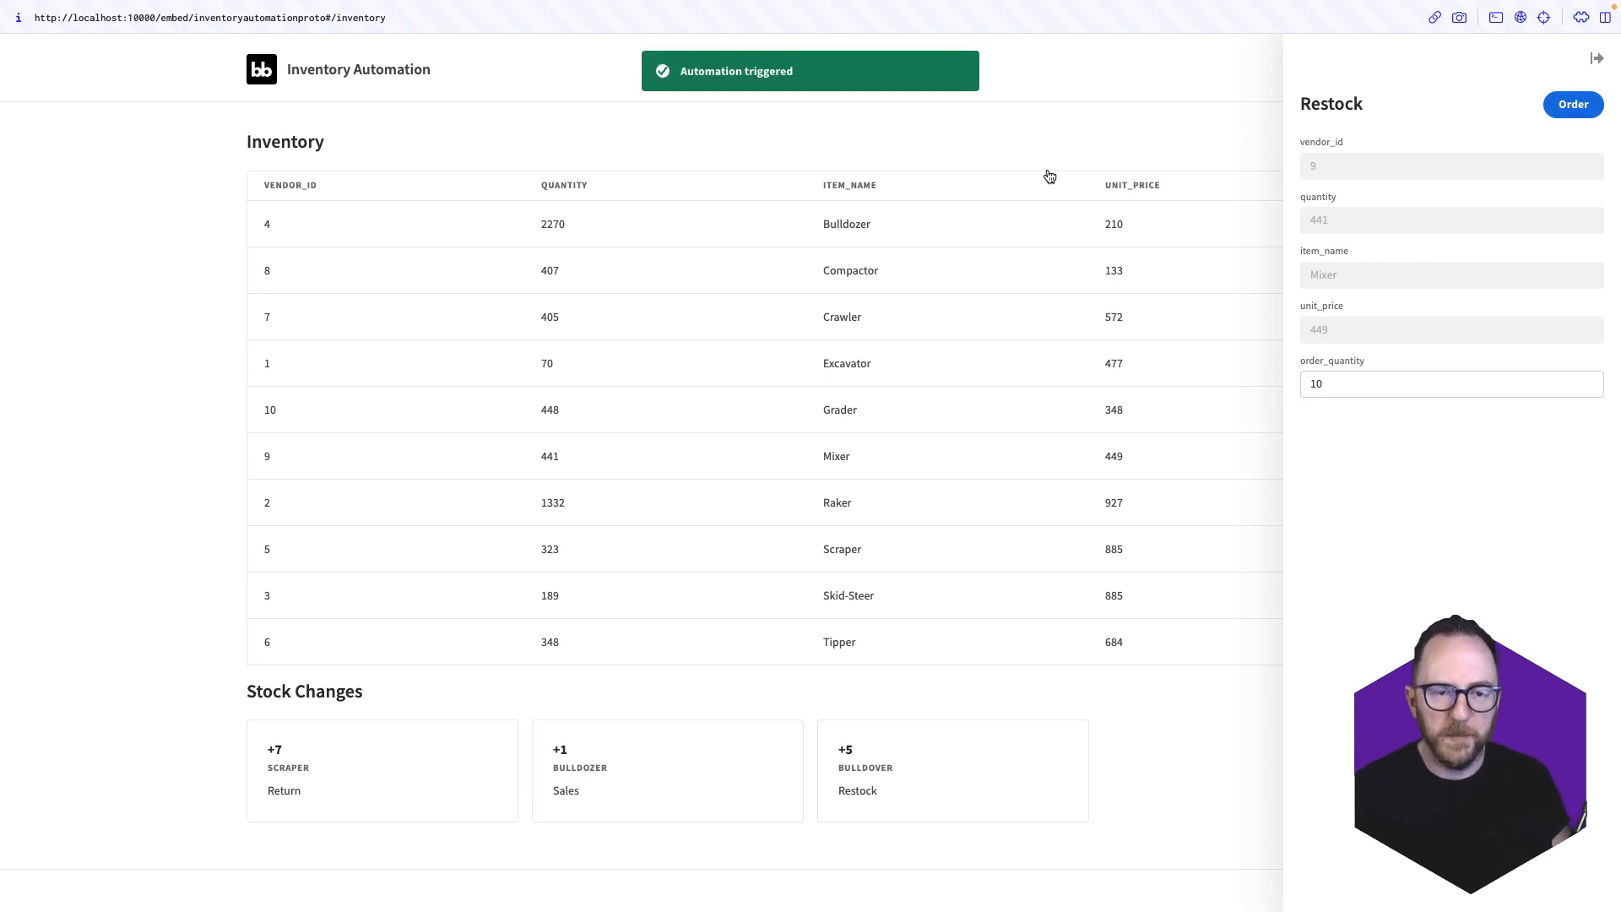
Open the details of the OrderStock run in the automation history of the InventoryAutomationProto app
key("super+t")
key("Return")
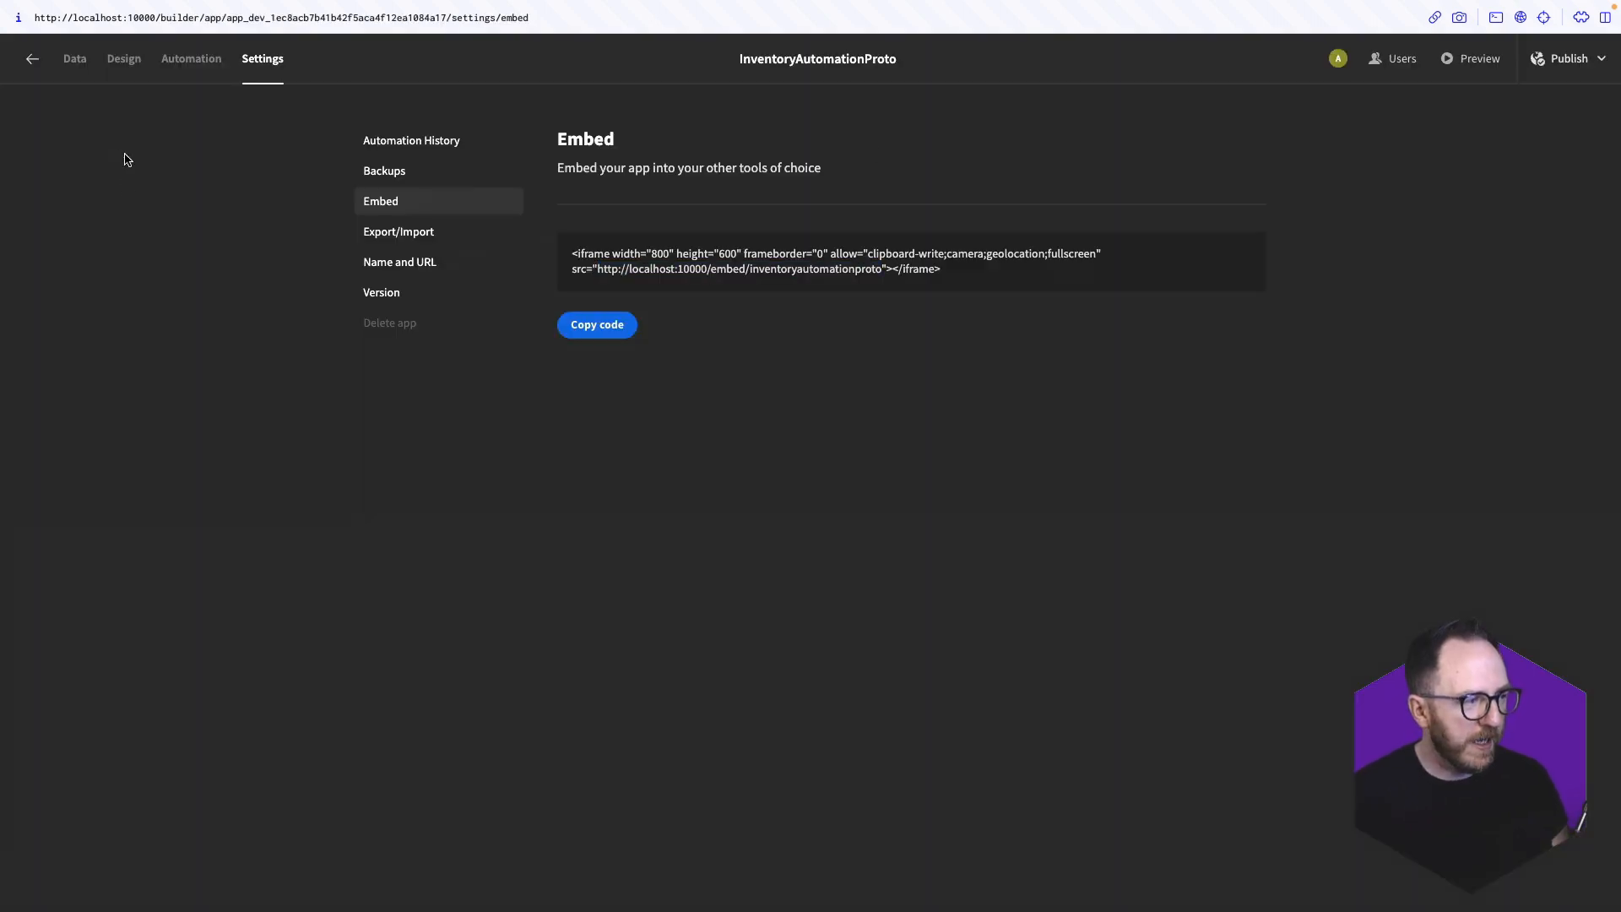
left_click(211, 68)
left_click(238, 82)
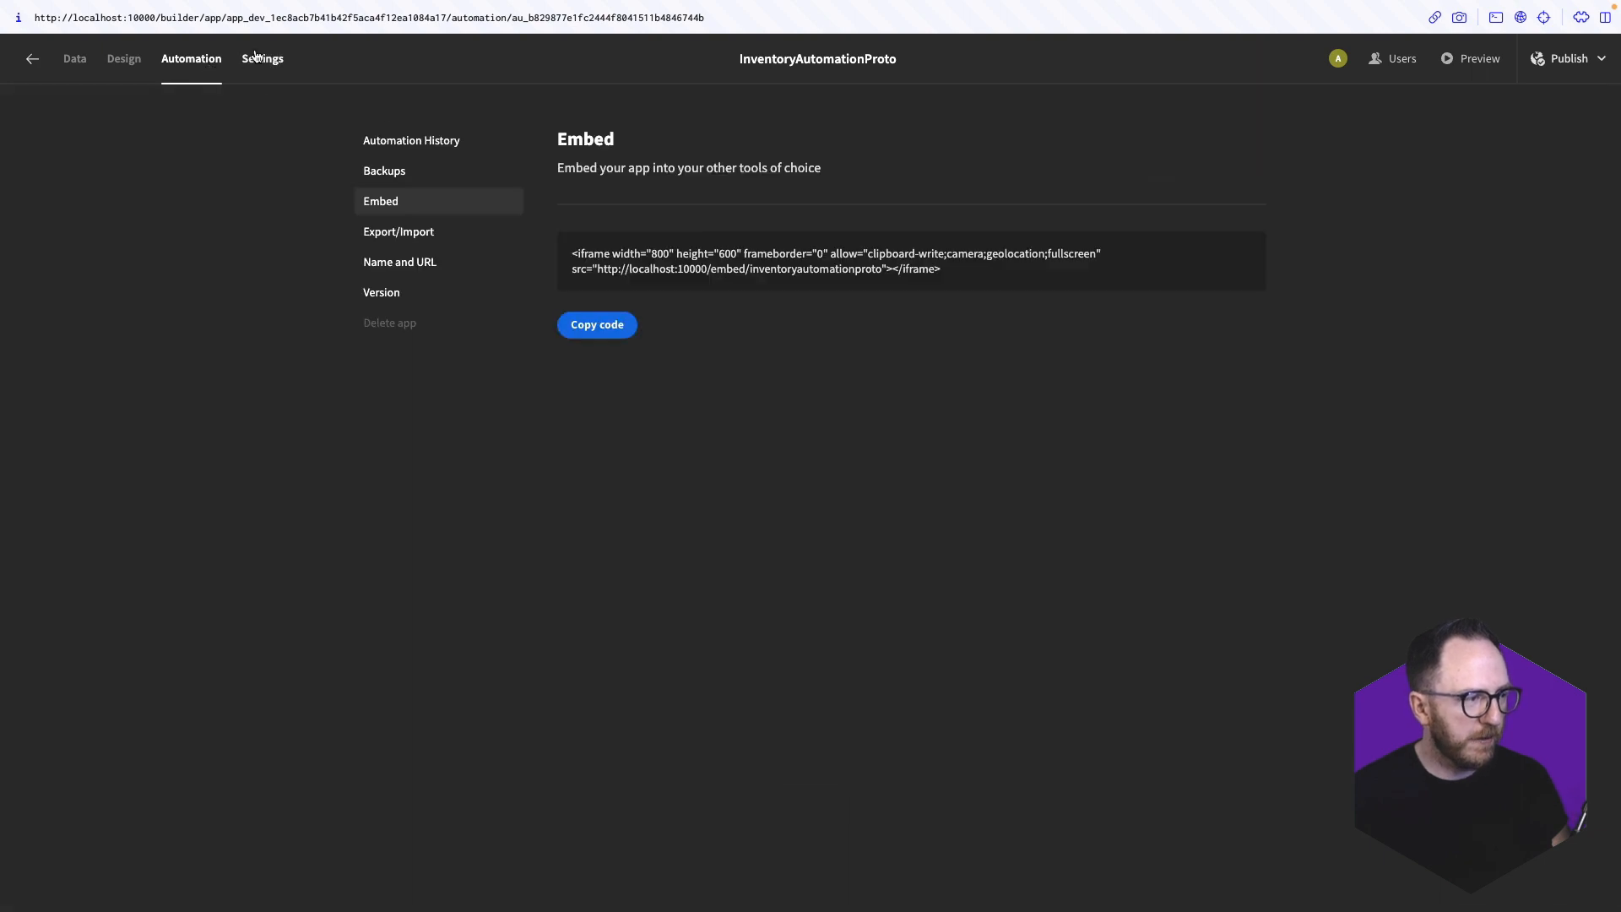
left_click(395, 141)
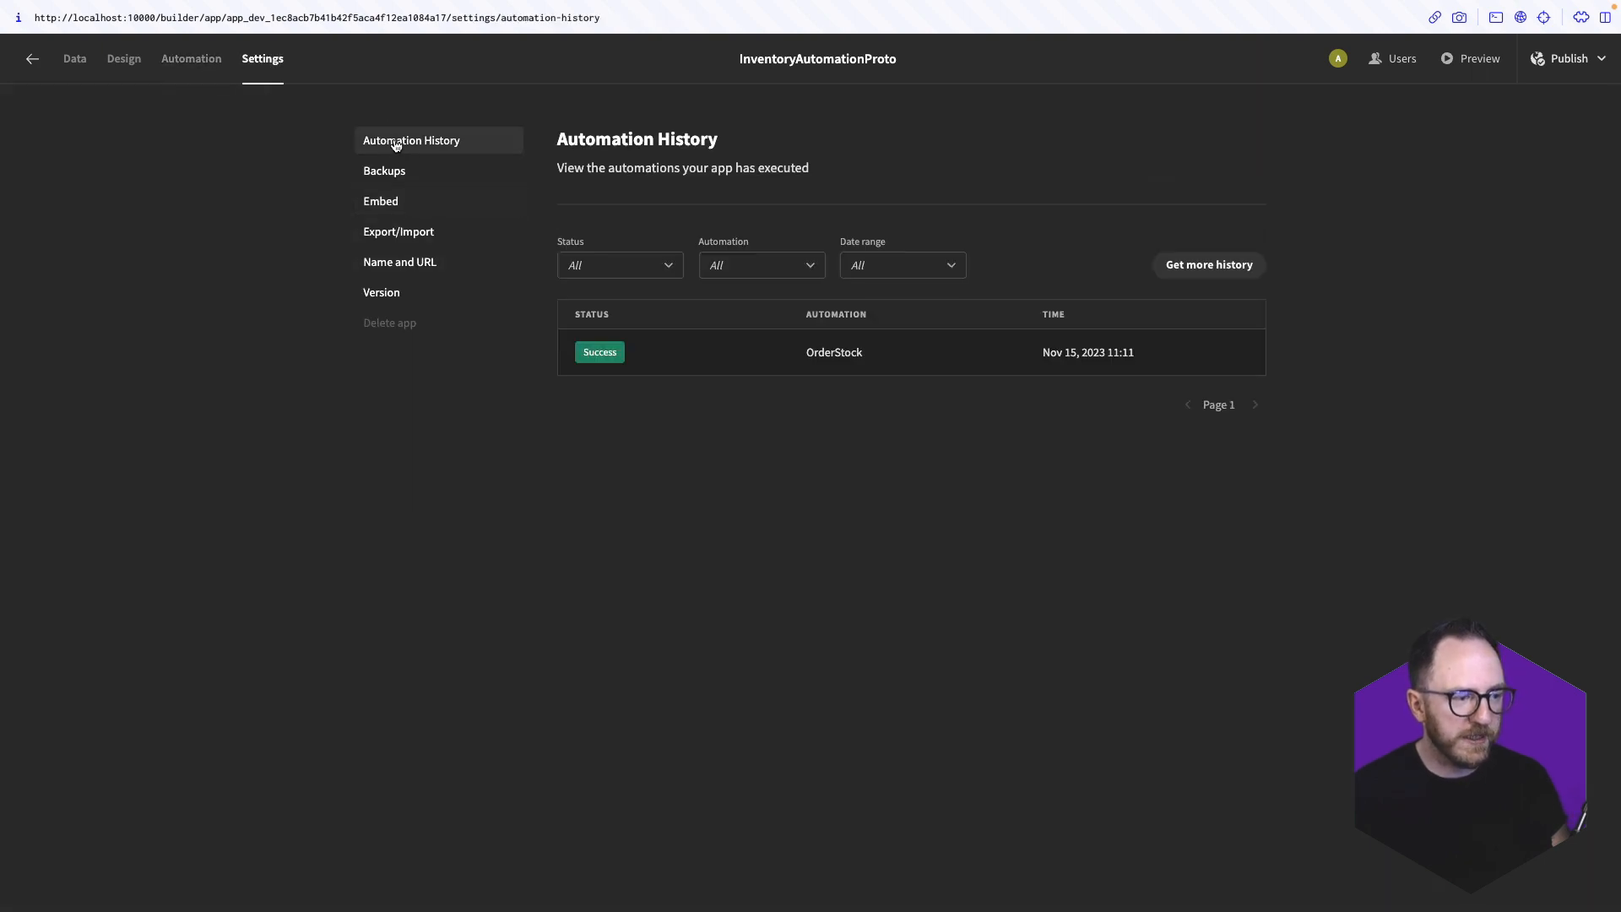
left_click(785, 358)
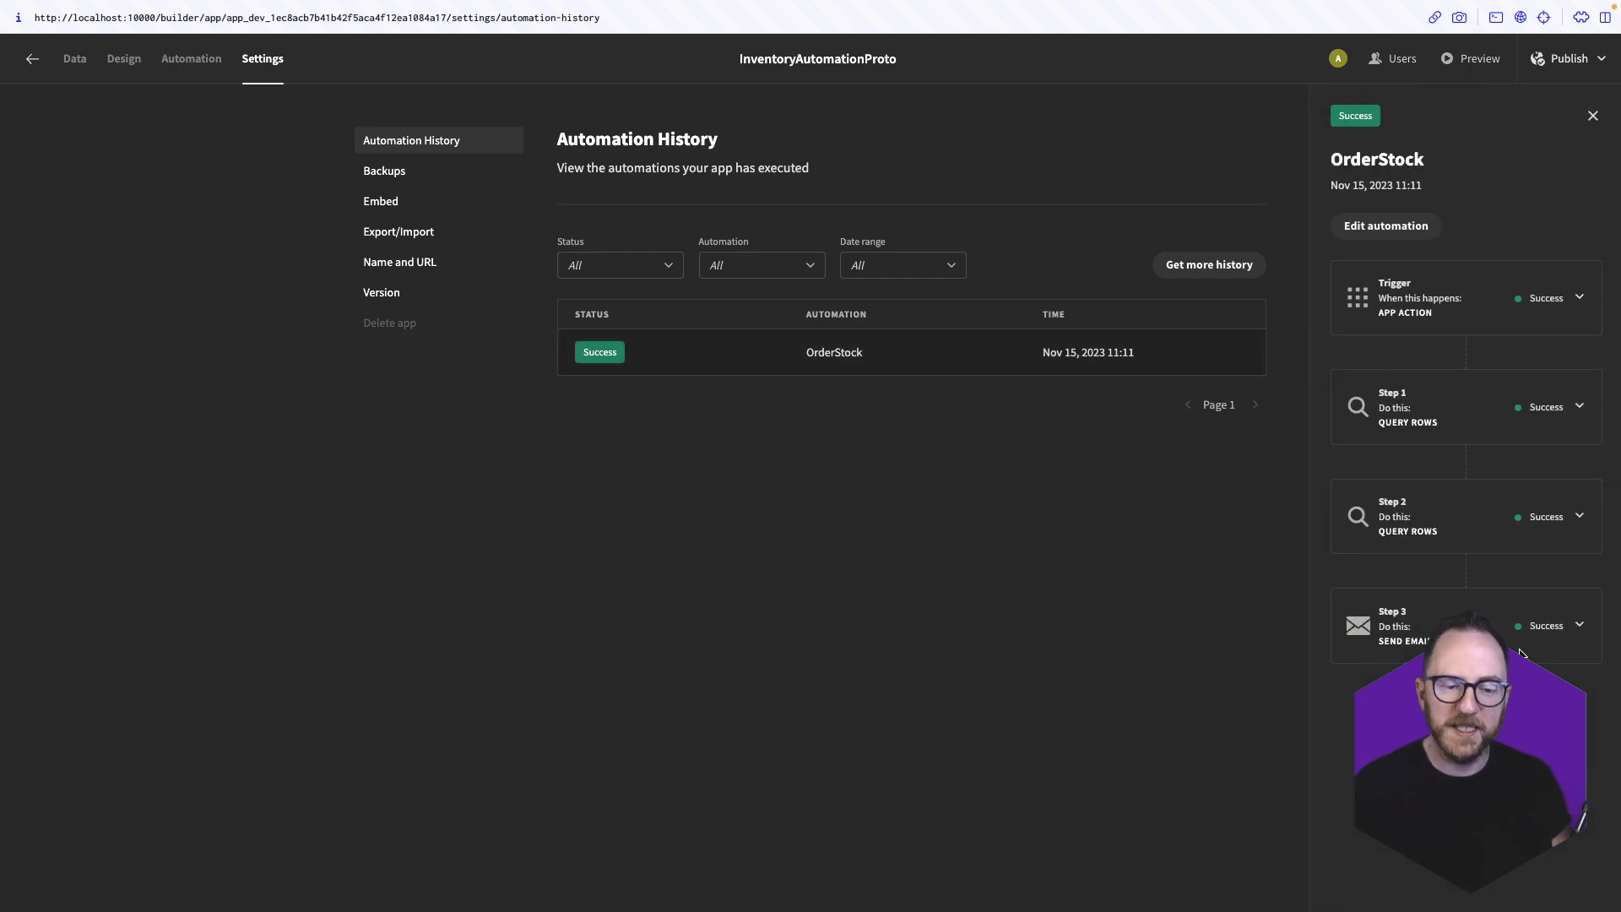